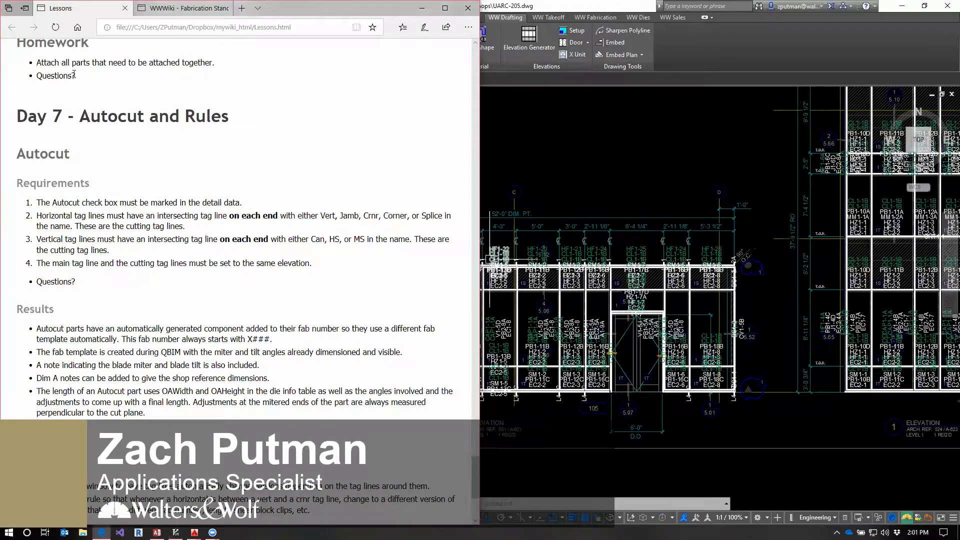
# Examine the tag lines around the door in elevation 2 of the UARC-205 drawing.
pyautogui.click(742, 65)
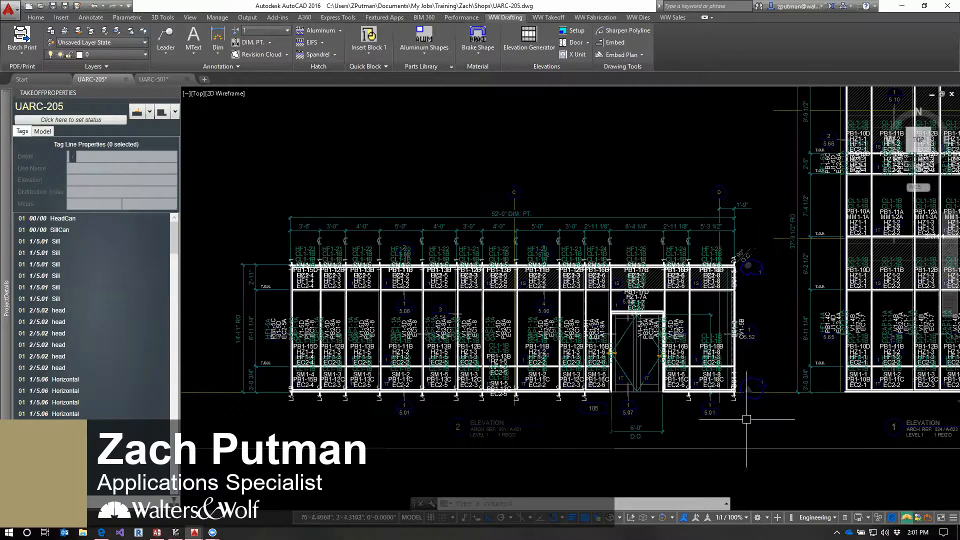
pyautogui.scroll(2, 670, 407)
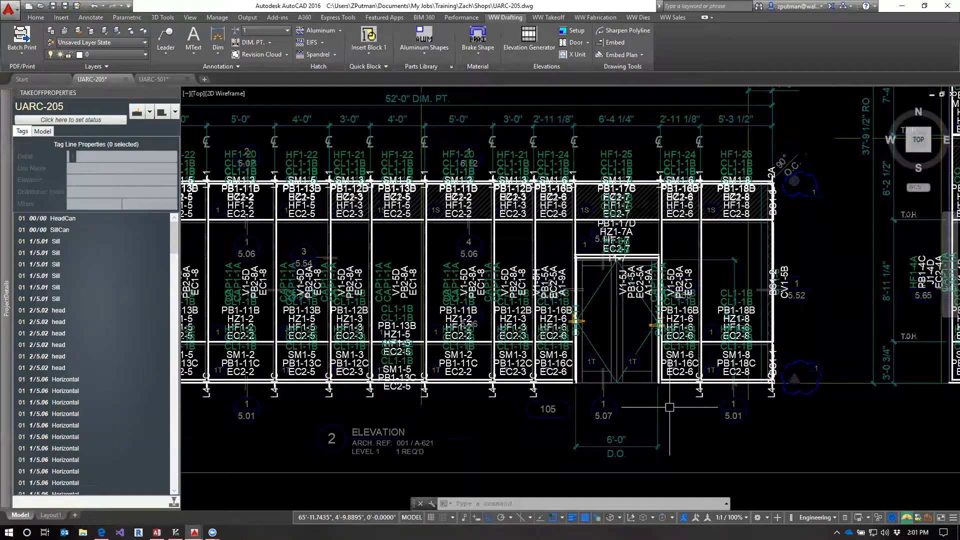
pyautogui.moveTo(676, 390); pyautogui.dragTo(711, 413, button='middle')
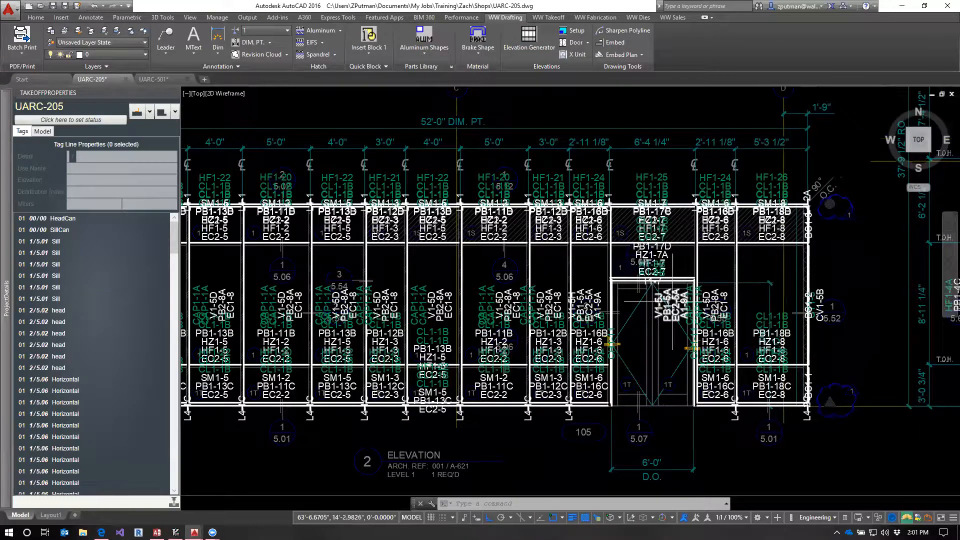
pyautogui.scroll(2, 670, 299)
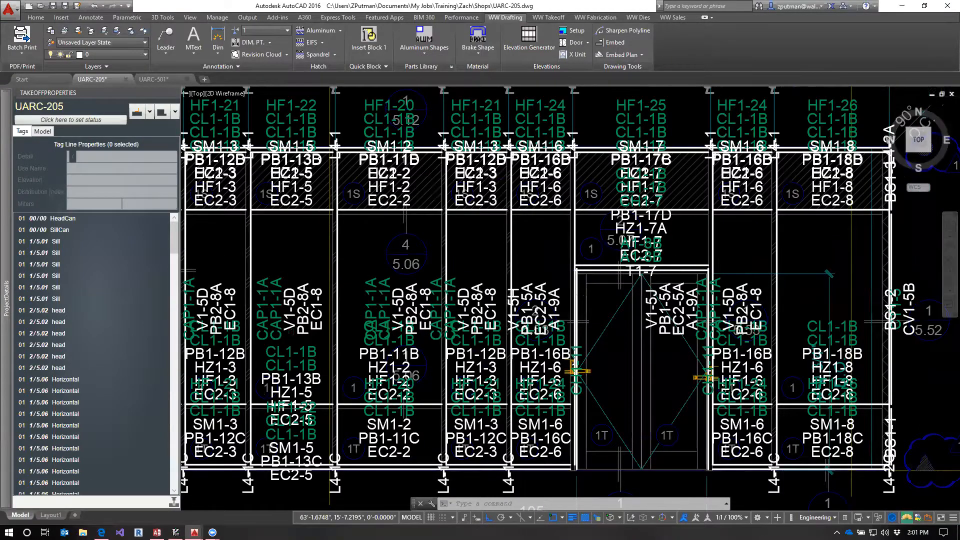
pyautogui.scroll(2, 664, 274)
pyautogui.scroll(2, 664, 270)
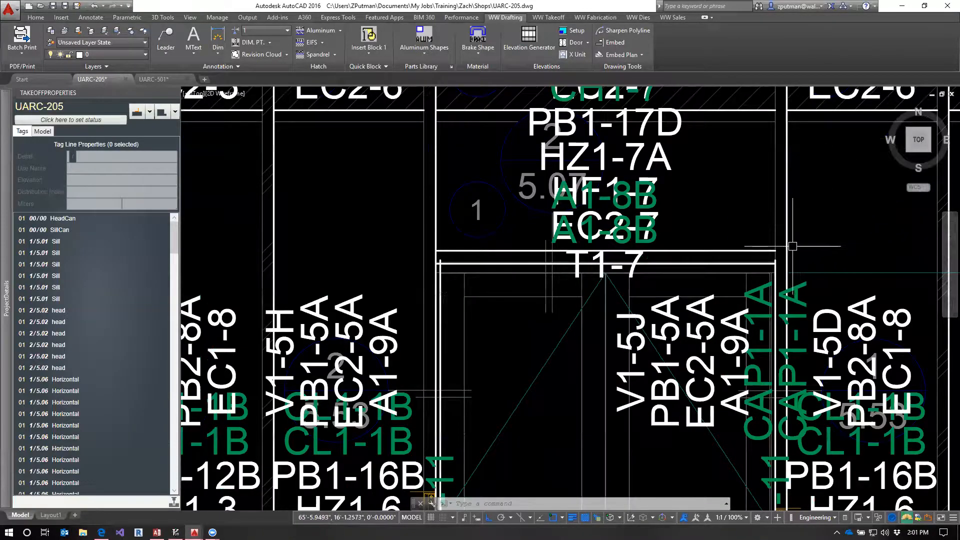
pyautogui.press('Escape')
pyautogui.press('Escape')
# Run QBIM on all the tags of elevation 2 to create its BIM model.
pyautogui.scroll(-2, 789, 243)
pyautogui.moveTo(788, 243); pyautogui.dragTo(703, 225, button='middle')
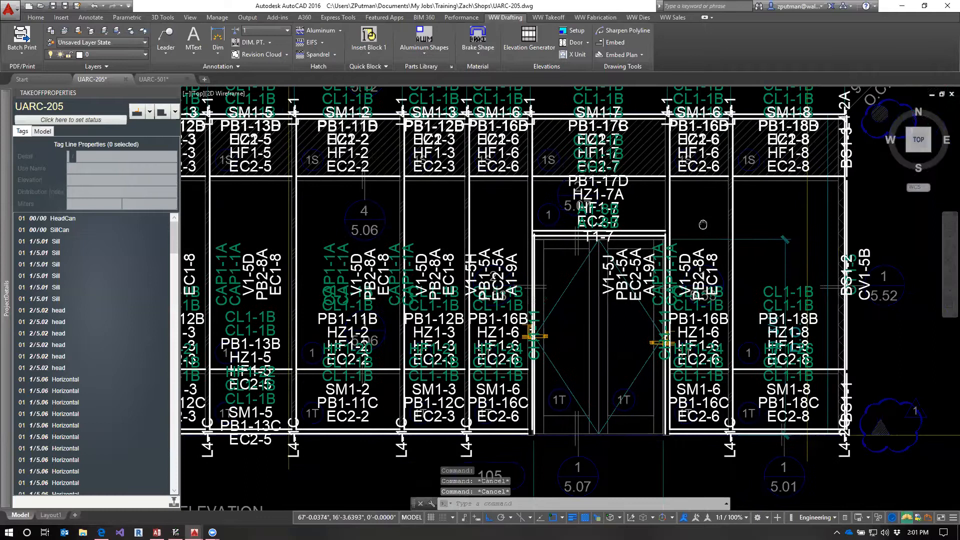
pyautogui.scroll(-4, 703, 224)
pyautogui.write('q')
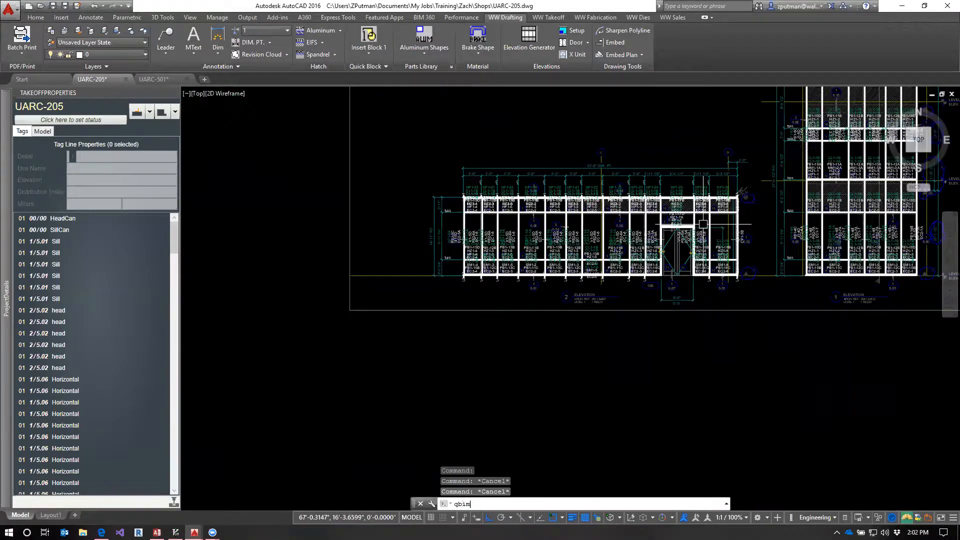
pyautogui.write('bim')
pyautogui.press('Return')
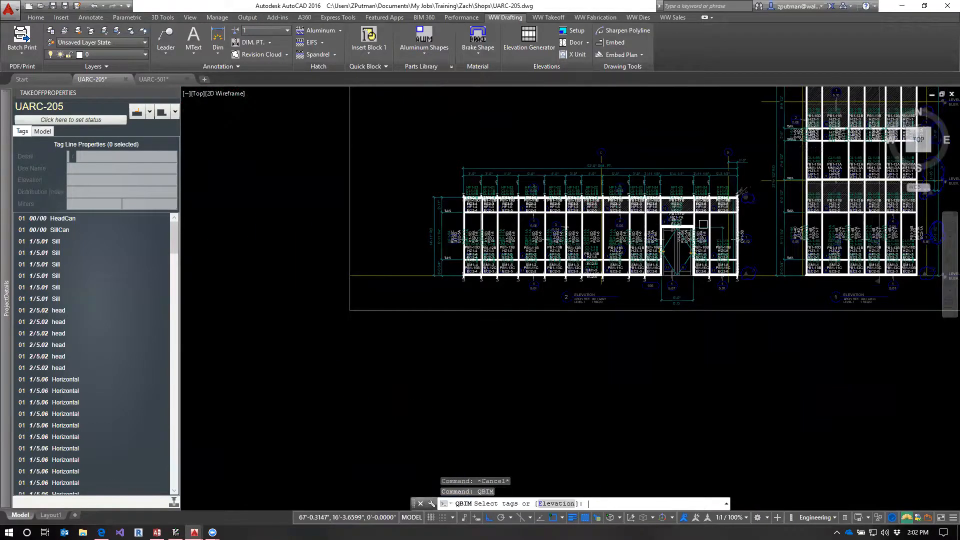
pyautogui.click(748, 176)
pyautogui.click(424, 342)
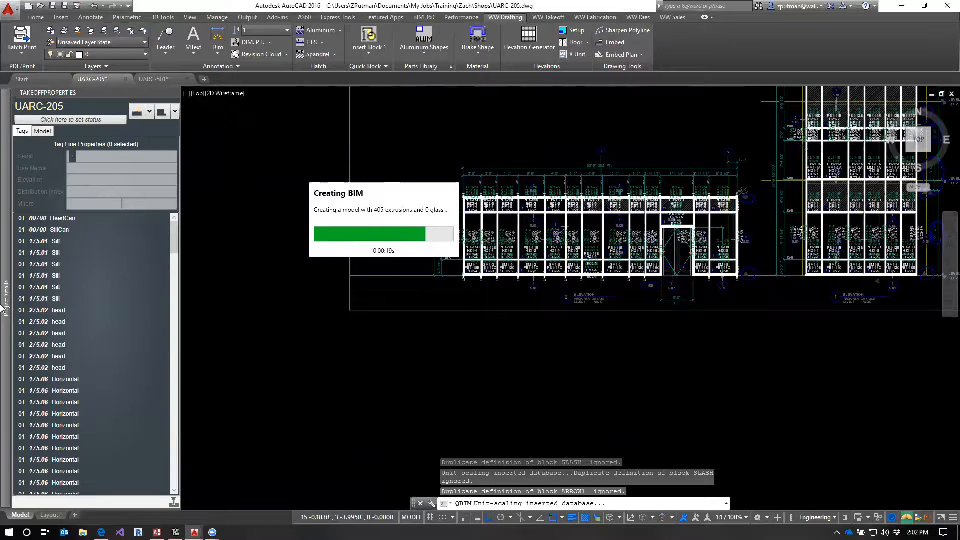
# Show the project details of detail 2\5.07, Horizontal above door, and the assembly of its DrHead use.
pyautogui.moveTo(2, 305)
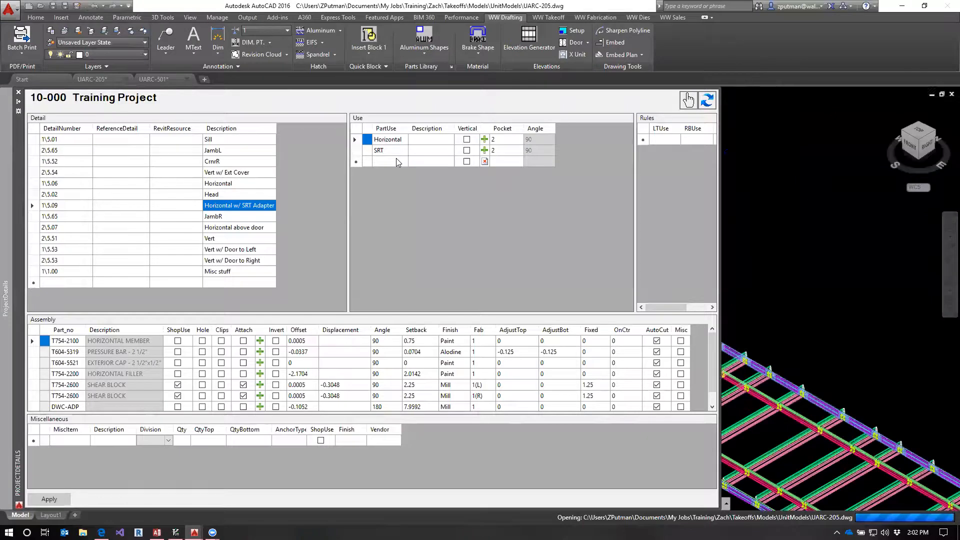
pyautogui.click(220, 227)
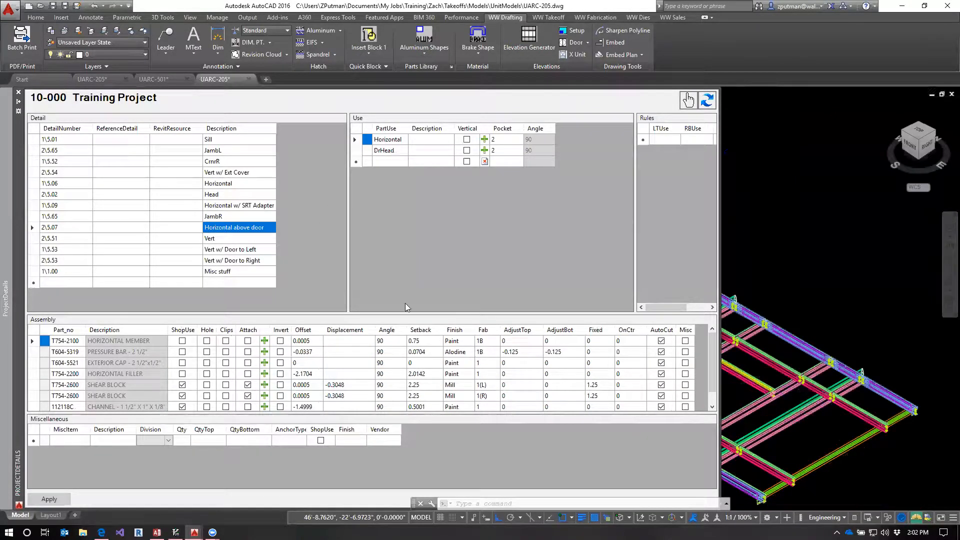
pyautogui.click(385, 151)
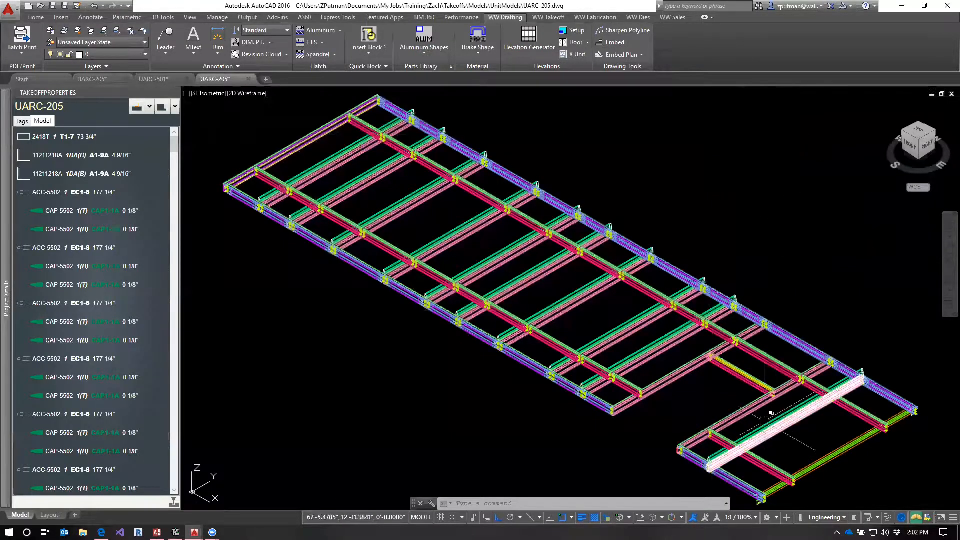
# Preview the fab ticket of the T754-5100 vertical V1-5H beside the door opening.
pyautogui.scroll(3, 719, 385)
pyautogui.moveTo(720, 385); pyautogui.dragTo(623, 367, button='middle')
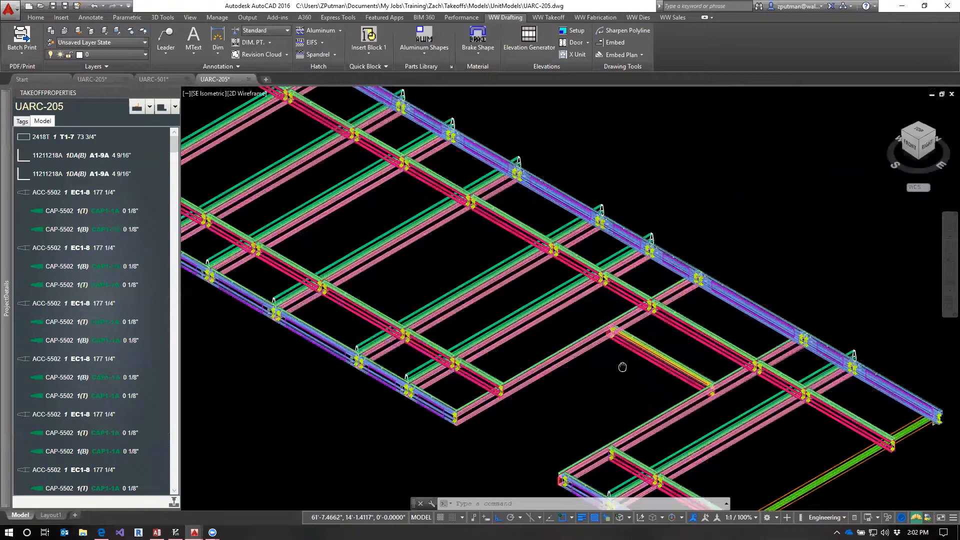
pyautogui.scroll(8, 623, 367)
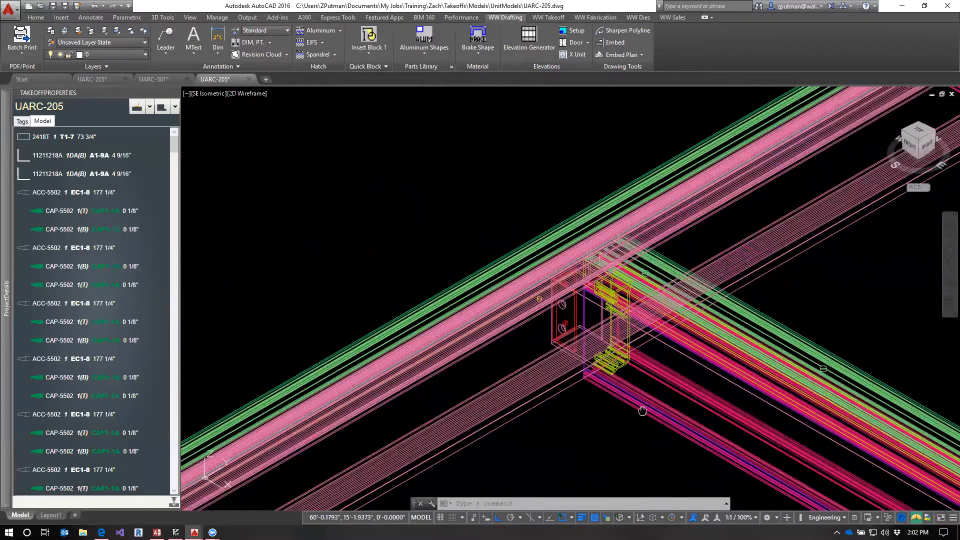
pyautogui.moveTo(643, 411); pyautogui.dragTo(653, 389, button='middle')
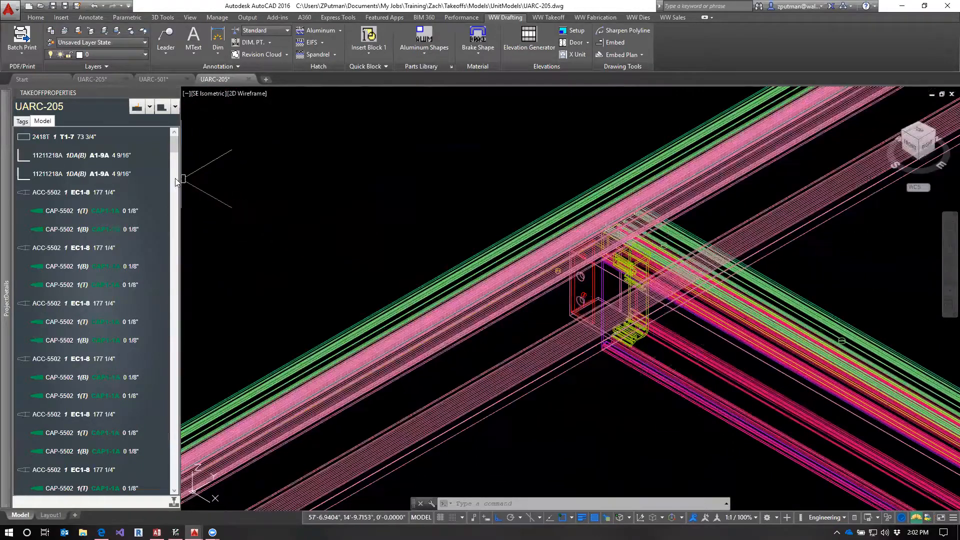
pyautogui.moveTo(173, 144); pyautogui.dragTo(181, 444)
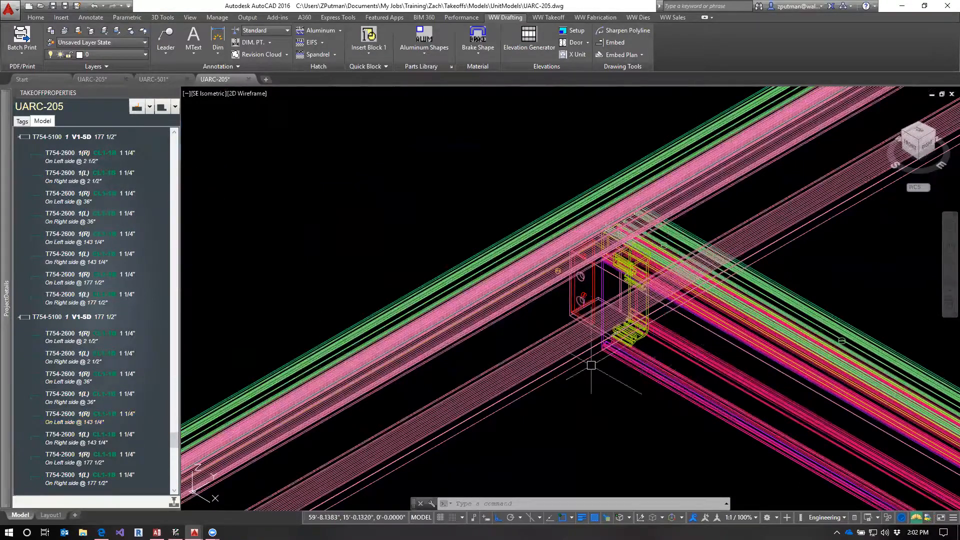
pyautogui.click(78, 480)
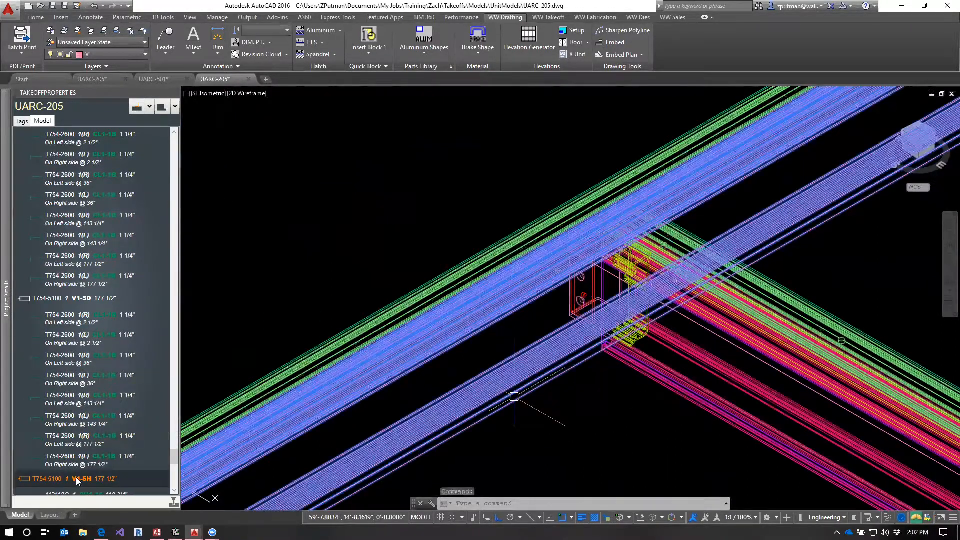
pyautogui.rightClick(50, 481)
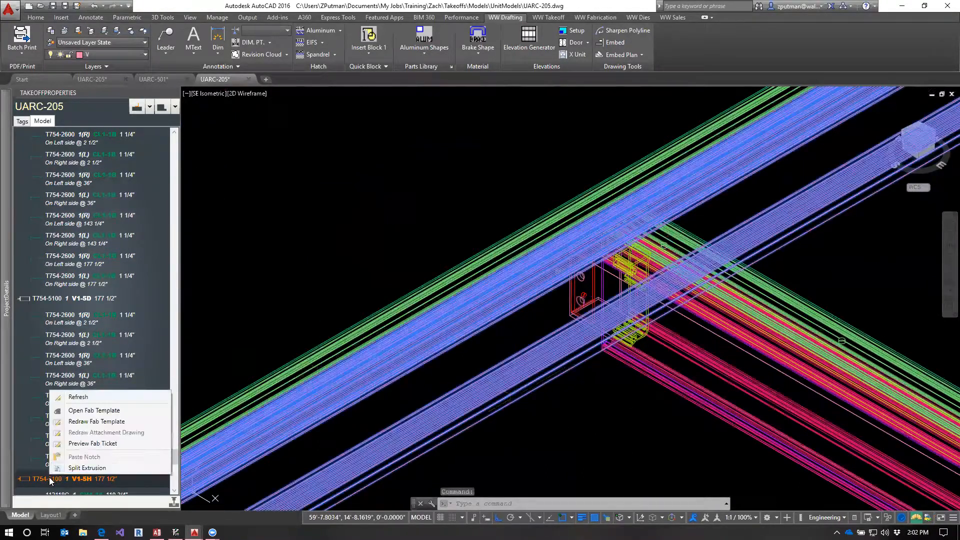
pyautogui.click(93, 443)
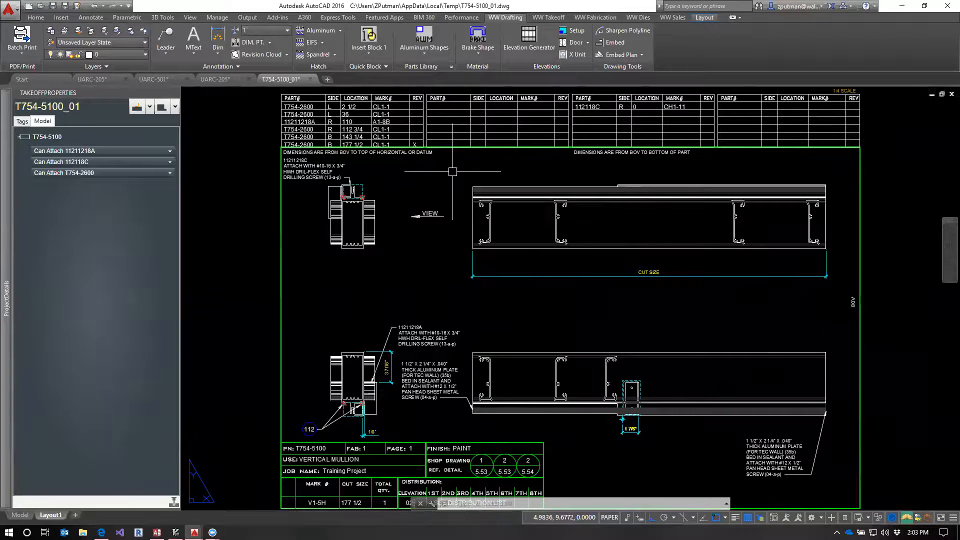
# List the 112118C and 11211218A attachments of T754-5100 and highlight the left-side and then the right-side 11211218A on the ticket.
pyautogui.moveTo(441, 182)
pyautogui.mouseDown(button='middle')
pyautogui.moveTo(459, 185)
pyautogui.moveTo(452, 193)
pyautogui.mouseUp(button='middle')
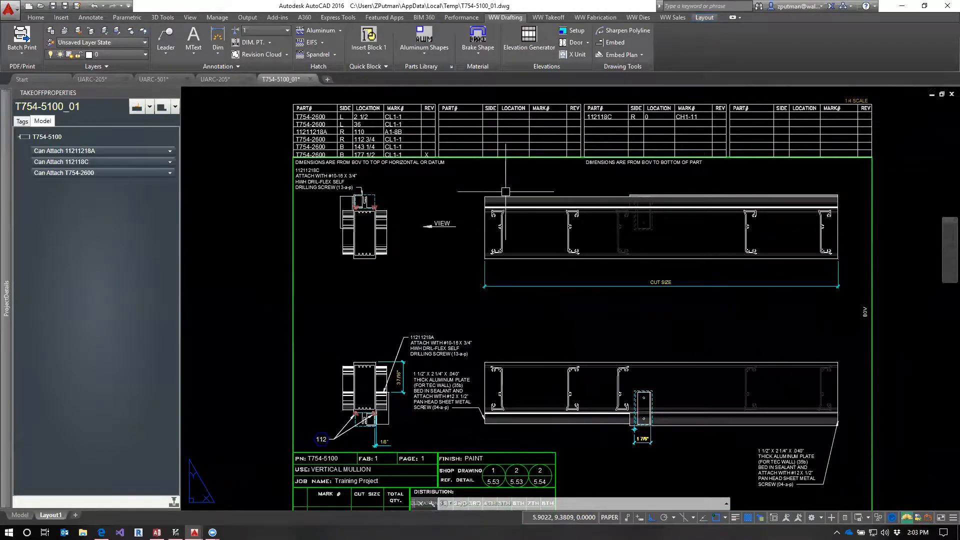
pyautogui.click(125, 161)
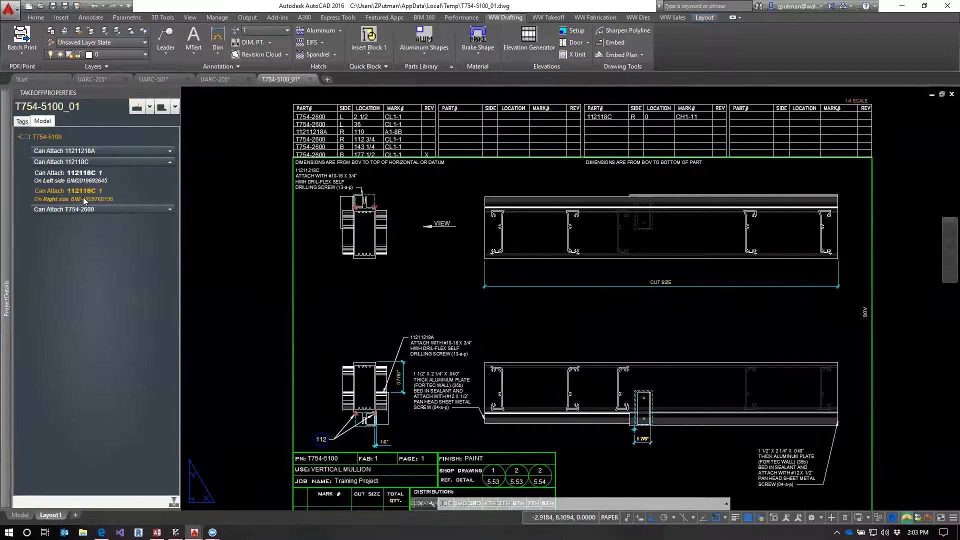
pyautogui.click(90, 152)
pyautogui.click(59, 170)
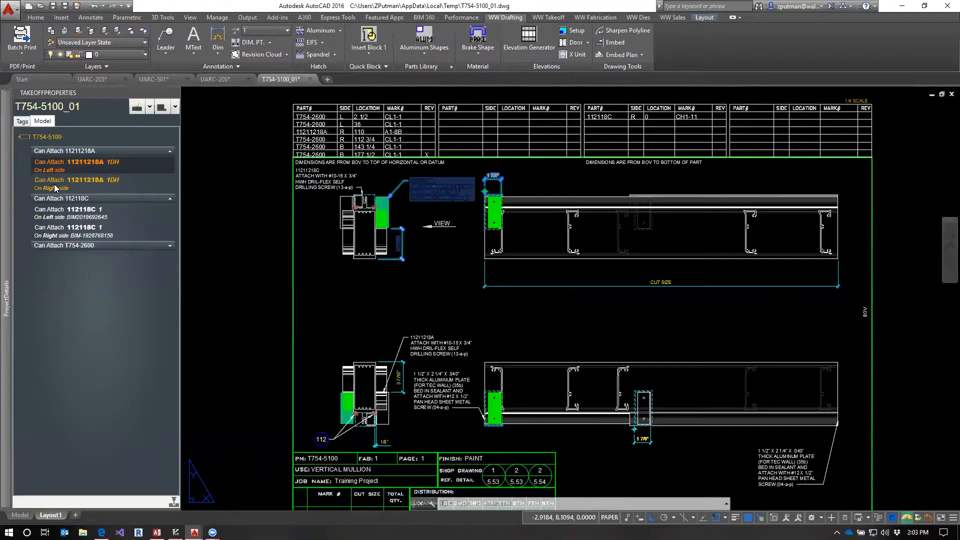
pyautogui.click(55, 188)
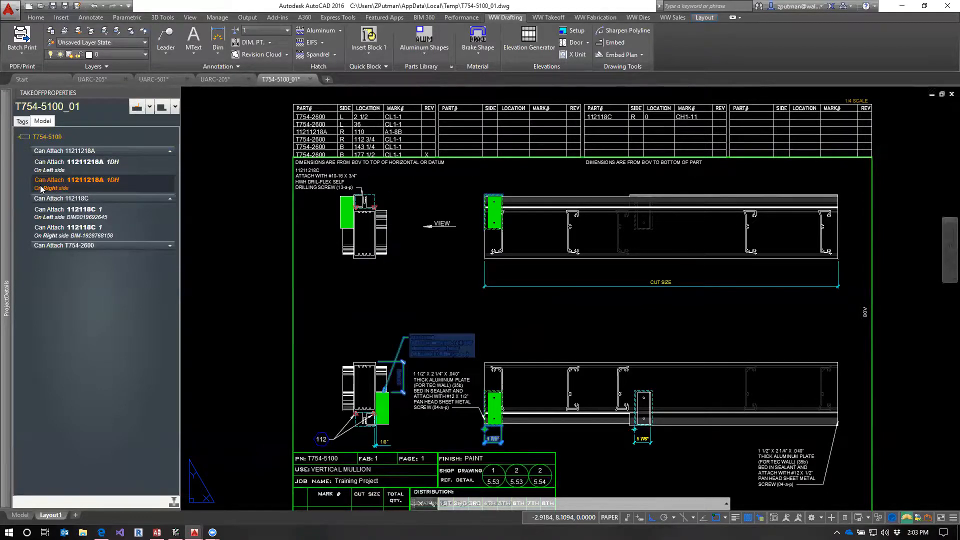
pyautogui.rightClick(41, 189)
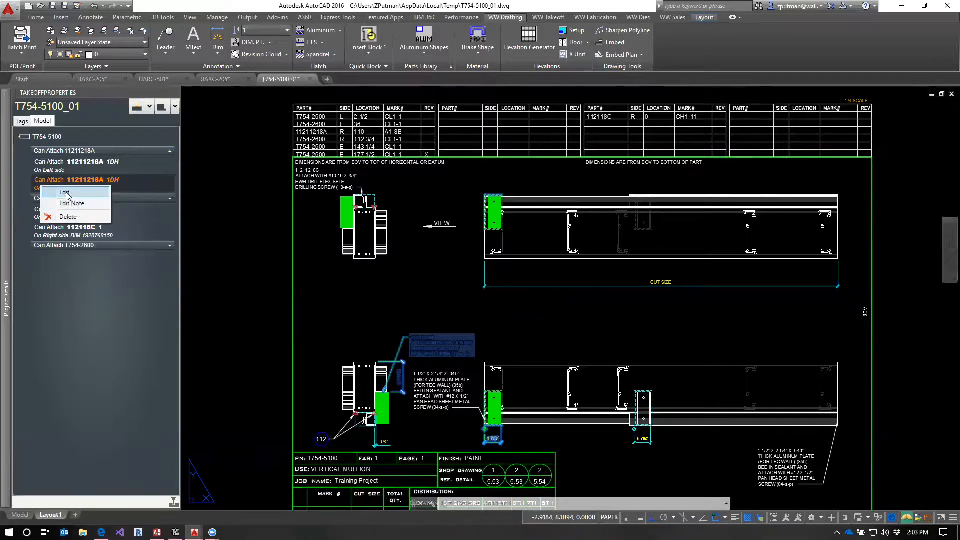
pyautogui.press('Escape')
pyautogui.press('Escape')
pyautogui.press('Escape')
pyautogui.press('Escape')
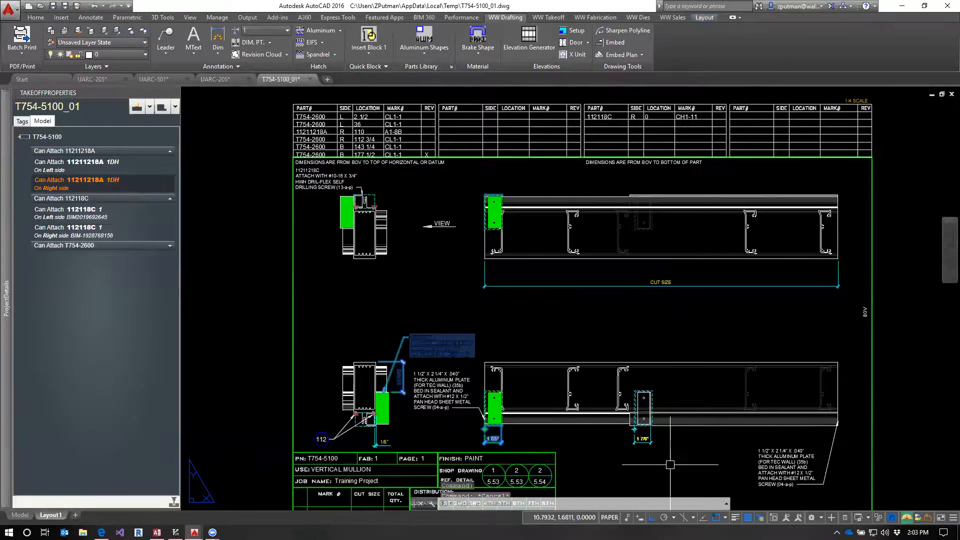
# Examine the dimensions and insertion points of the 11211218A clips in the ticket's lower view against the attachment location table.
pyautogui.scroll(6, 618, 450)
pyautogui.moveTo(743, 377); pyautogui.dragTo(666, 365, button='middle')
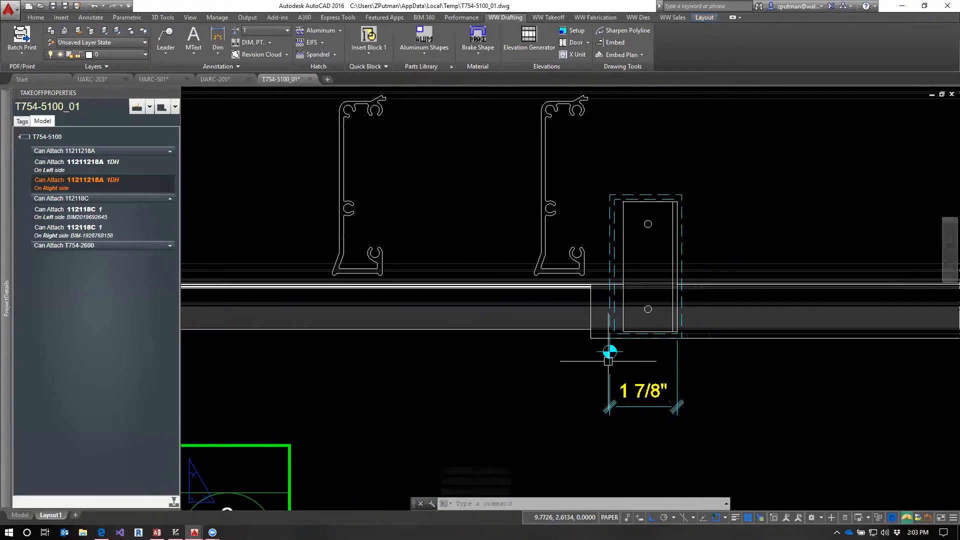
pyautogui.scroll(-6, 607, 345)
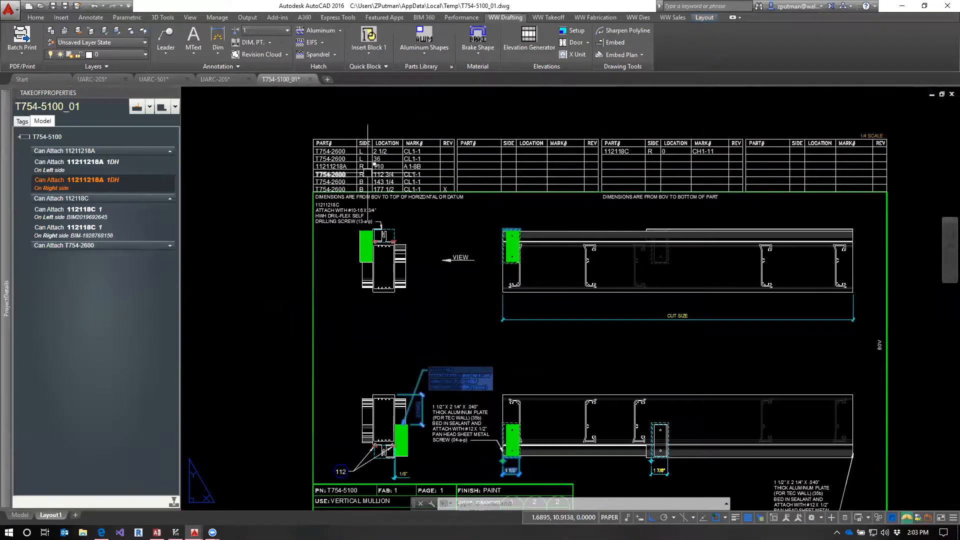
pyautogui.moveTo(613, 338); pyautogui.dragTo(470, 180, button='middle')
pyautogui.scroll(4, 523, 314)
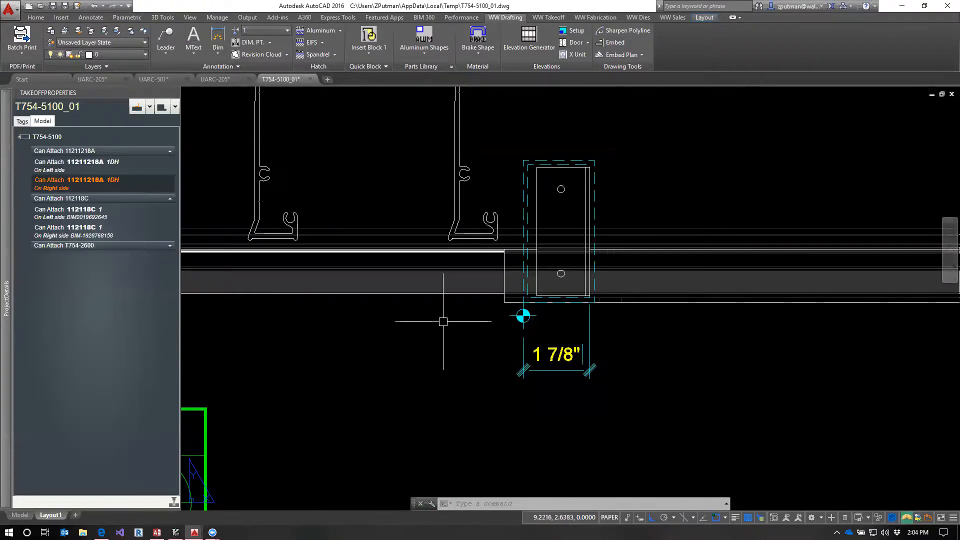
pyautogui.scroll(-4, 450, 322)
pyautogui.scroll(2, 589, 364)
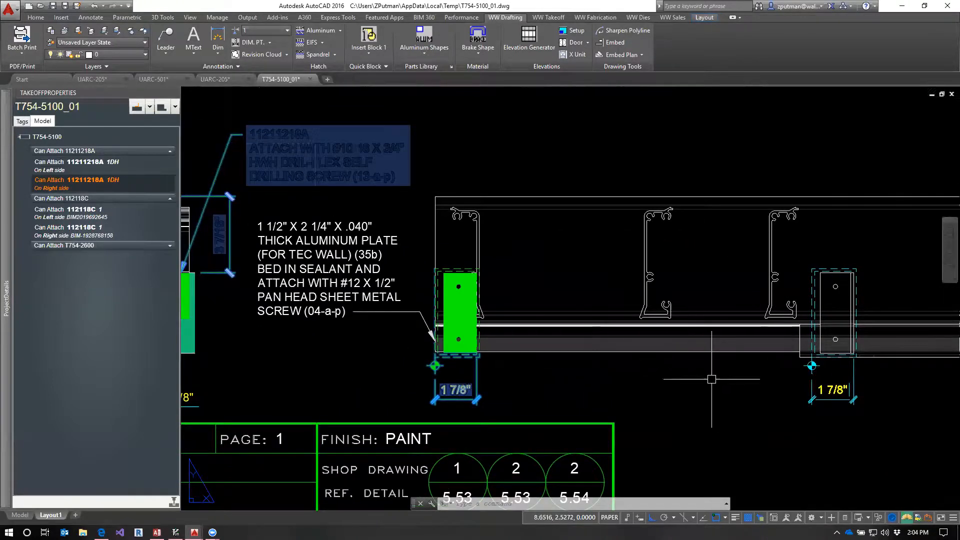
pyautogui.moveTo(854, 400); pyautogui.dragTo(796, 368, button='middle')
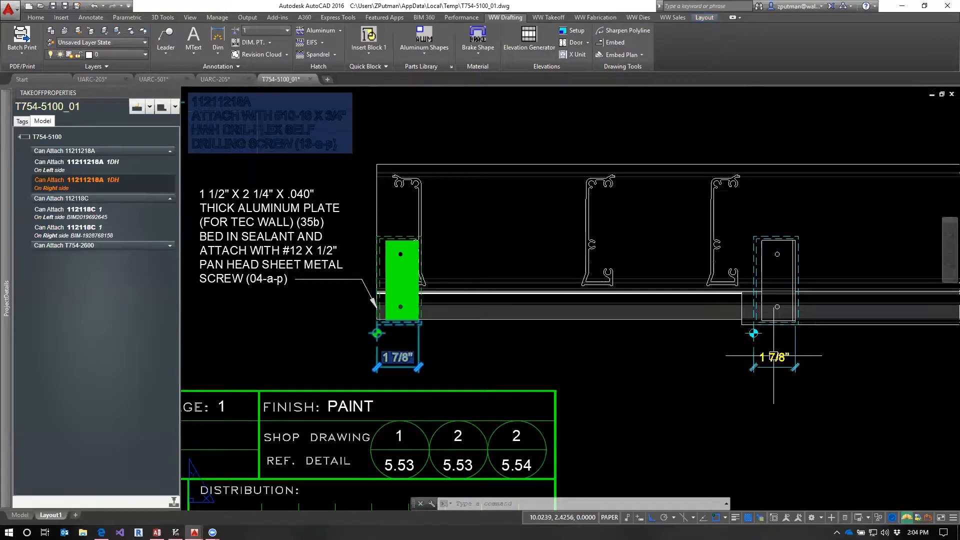
# Open the right-side 11211218A attachment for reference editing, and close it discarding the changes.
pyautogui.rightClick(46, 187)
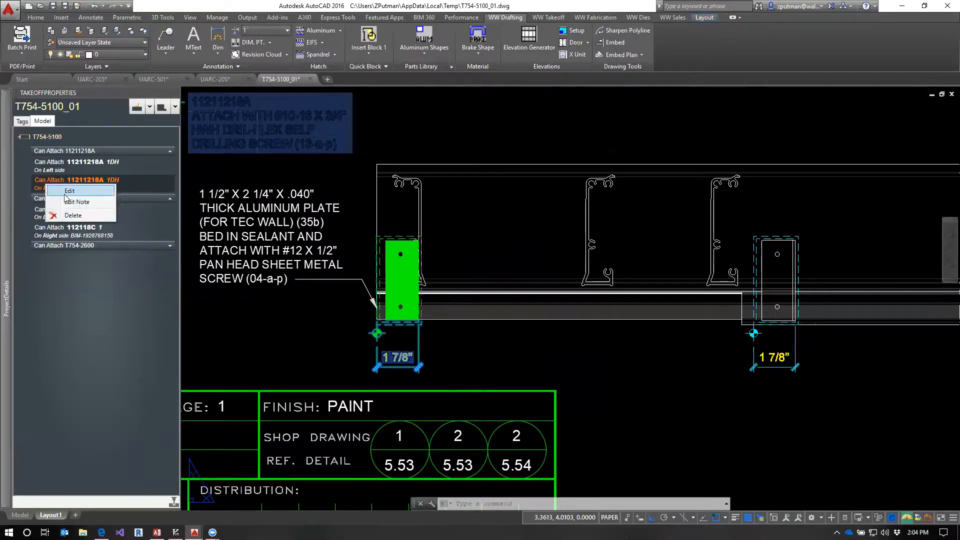
pyautogui.click(69, 192)
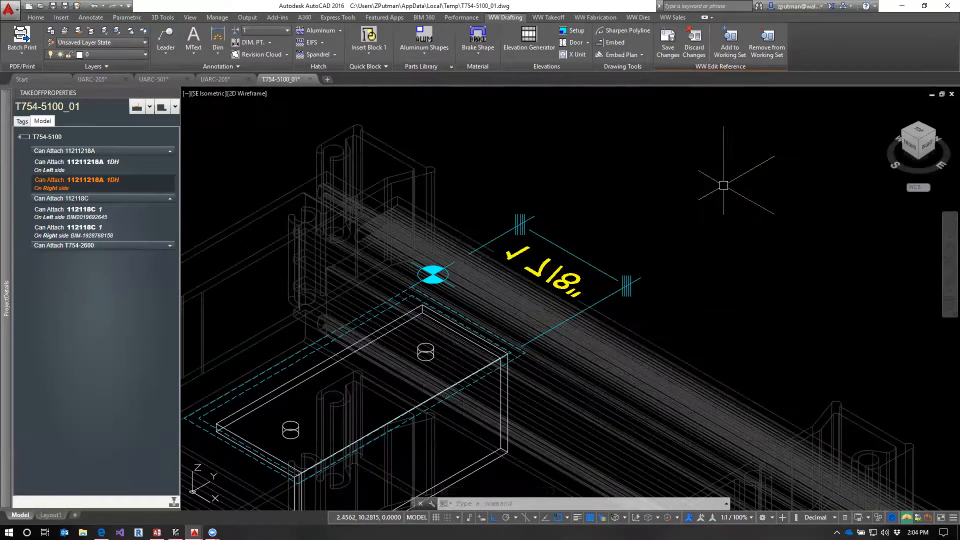
pyautogui.press('Escape')
pyautogui.press('Escape')
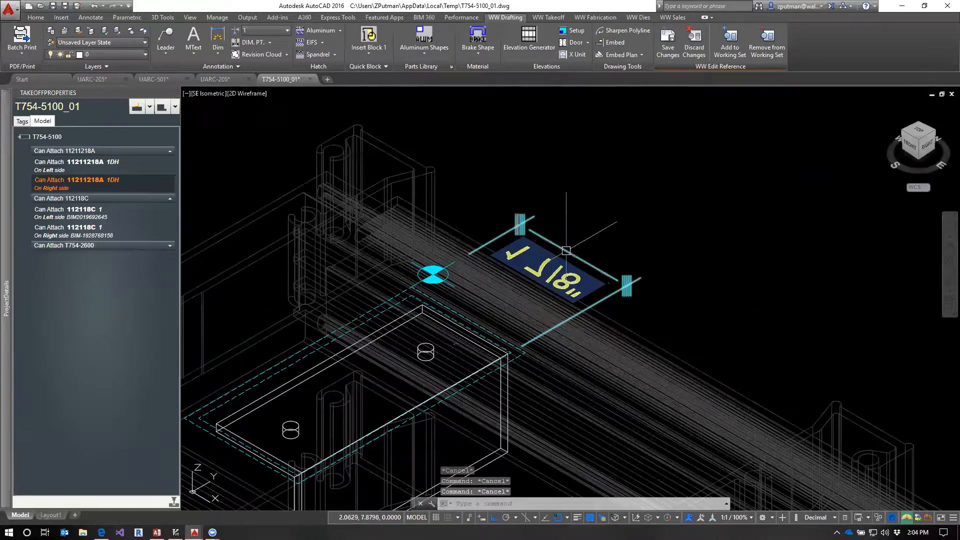
pyautogui.click(700, 49)
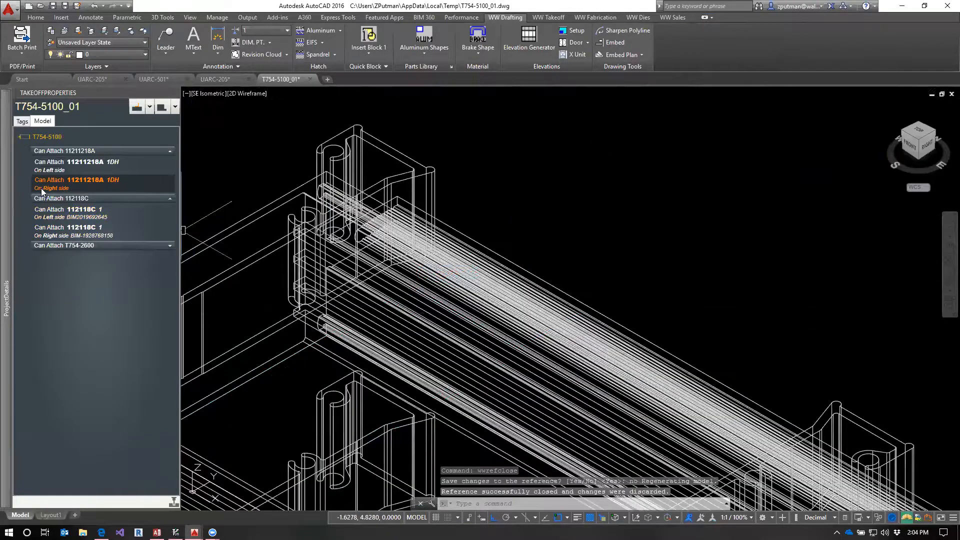
# Open the right-side 11211218A attachment for reference editing again and activate the lower FabTemplate viewport on the ticket layout.
pyautogui.rightClick(45, 183)
pyautogui.click(70, 191)
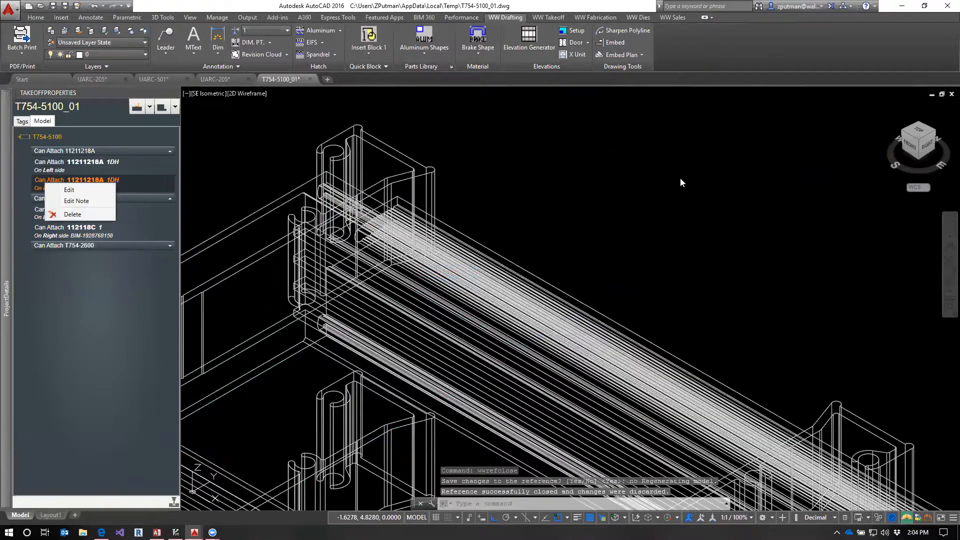
pyautogui.write('TM')
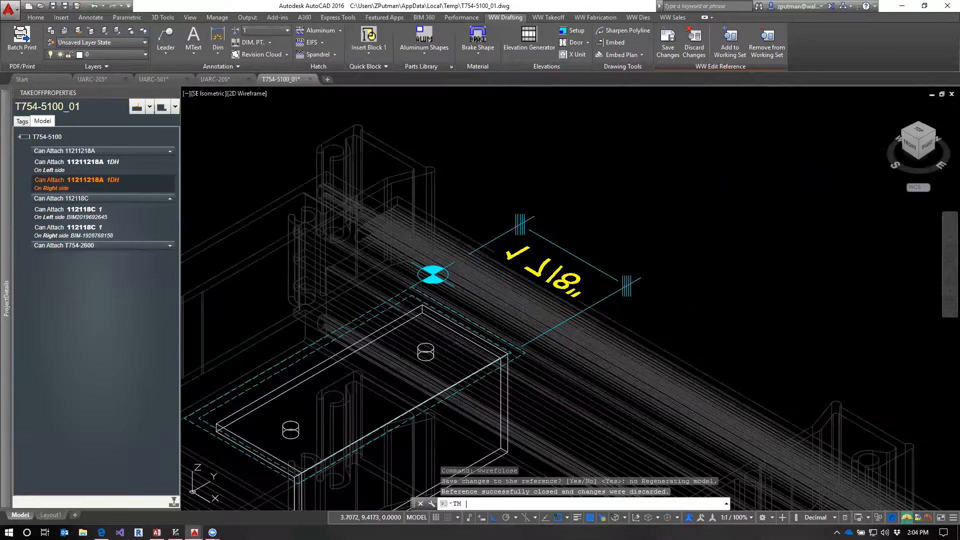
pyautogui.press('Return')
pyautogui.scroll(4, 473, 336)
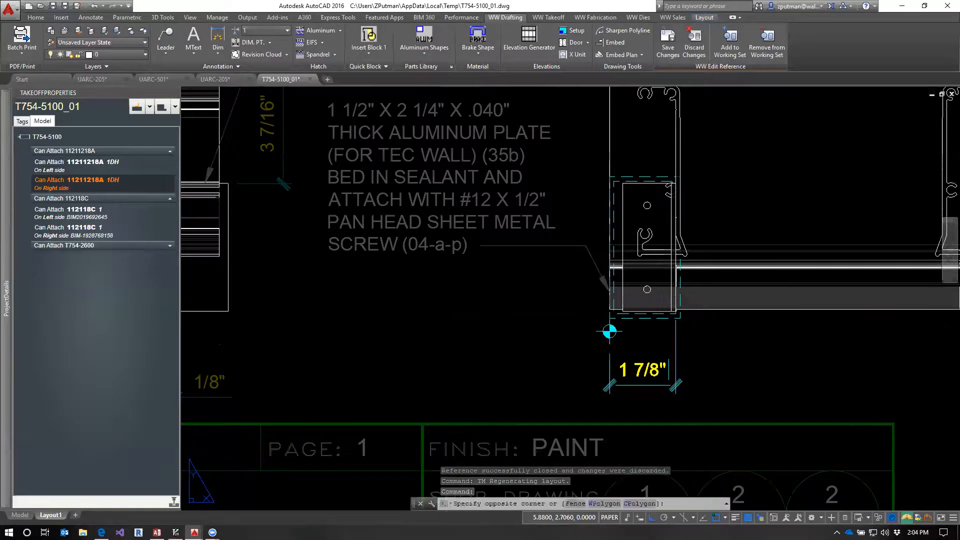
pyautogui.doubleClick(656, 329)
pyautogui.press('Escape')
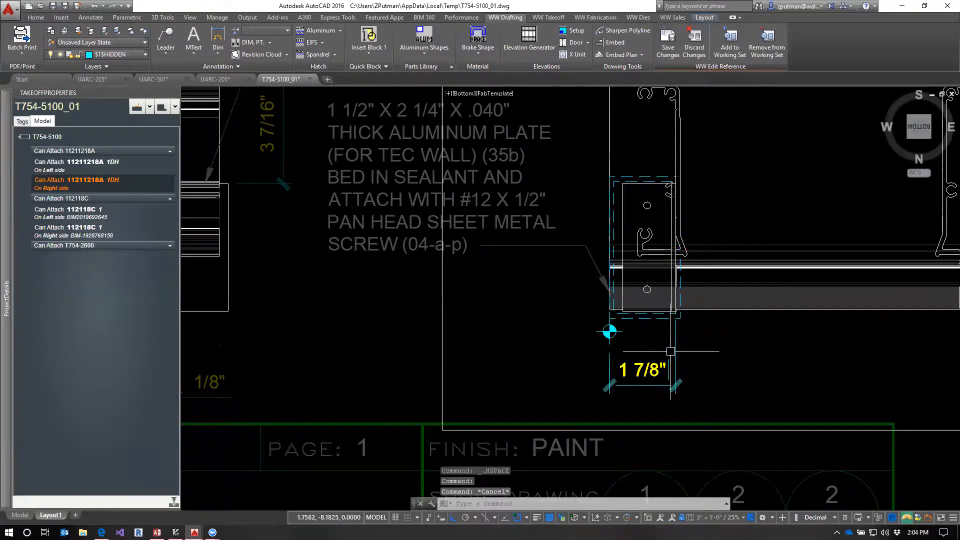
pyautogui.press('Escape')
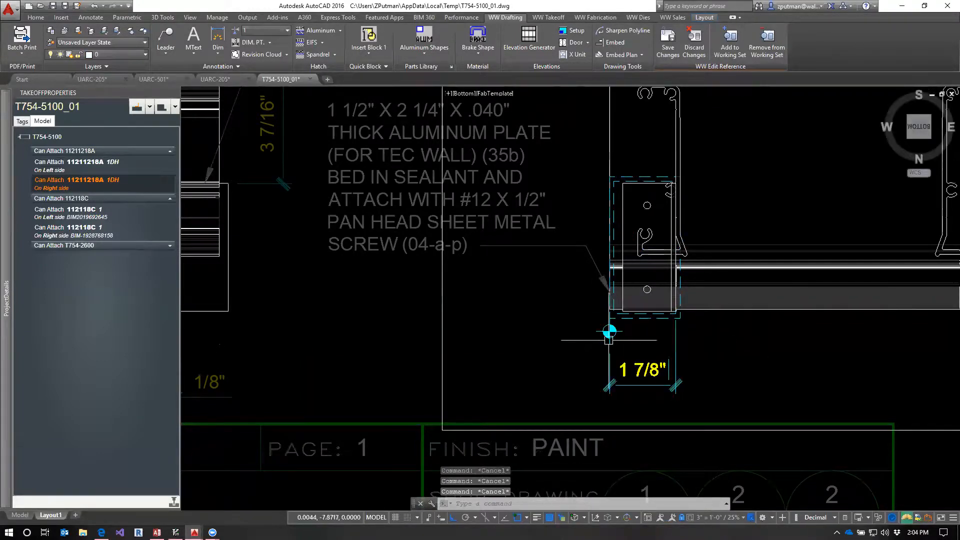
pyautogui.scroll(-8, 716, 358)
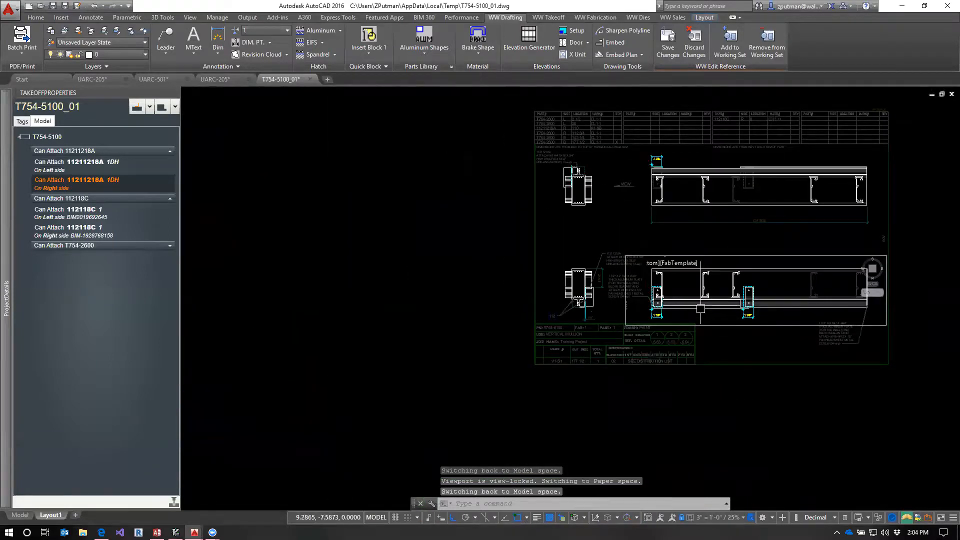
pyautogui.scroll(5, 715, 325)
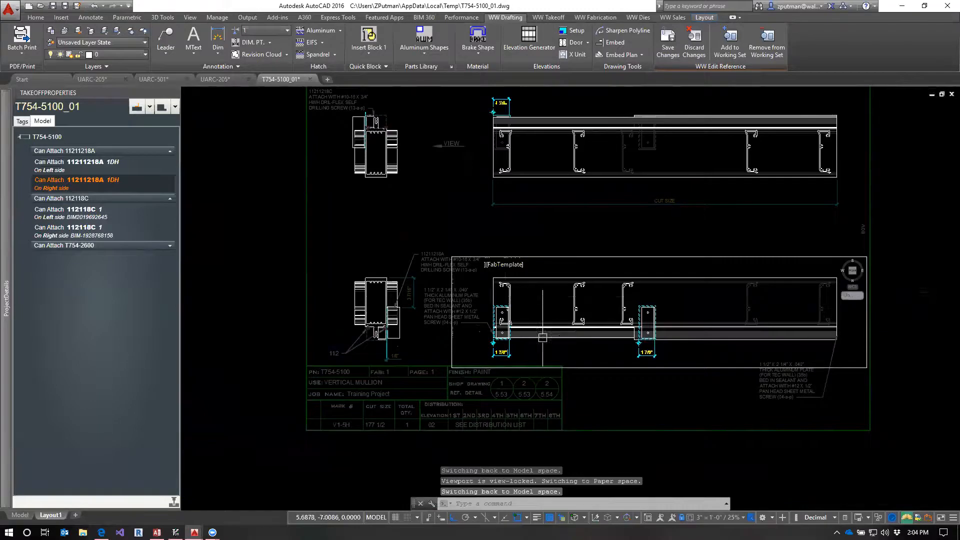
pyautogui.scroll(3, 425, 342)
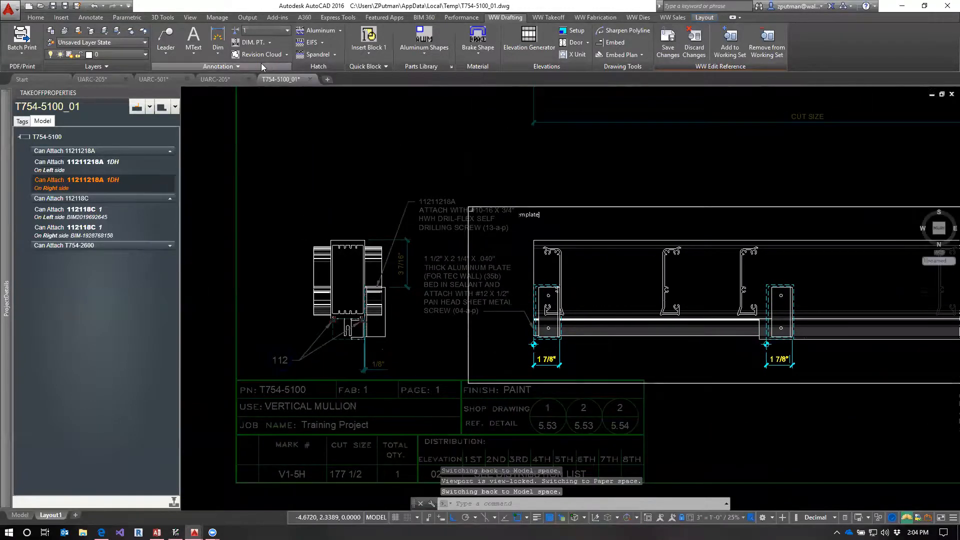
# Add a horizontal linear dimension spanning about 1 19/32" beside the first clip's 1 7/8" dimension in the lower view.
pyautogui.click(219, 50)
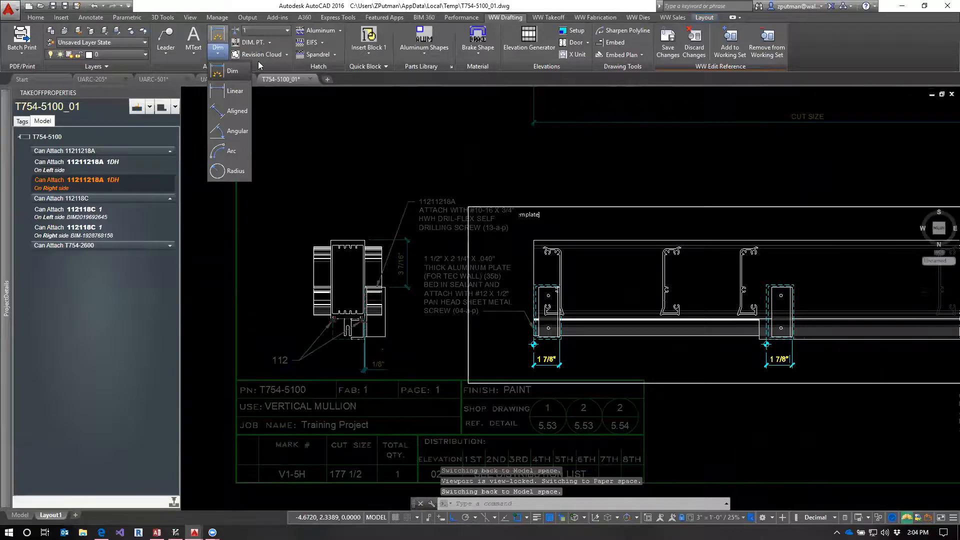
pyautogui.click(223, 92)
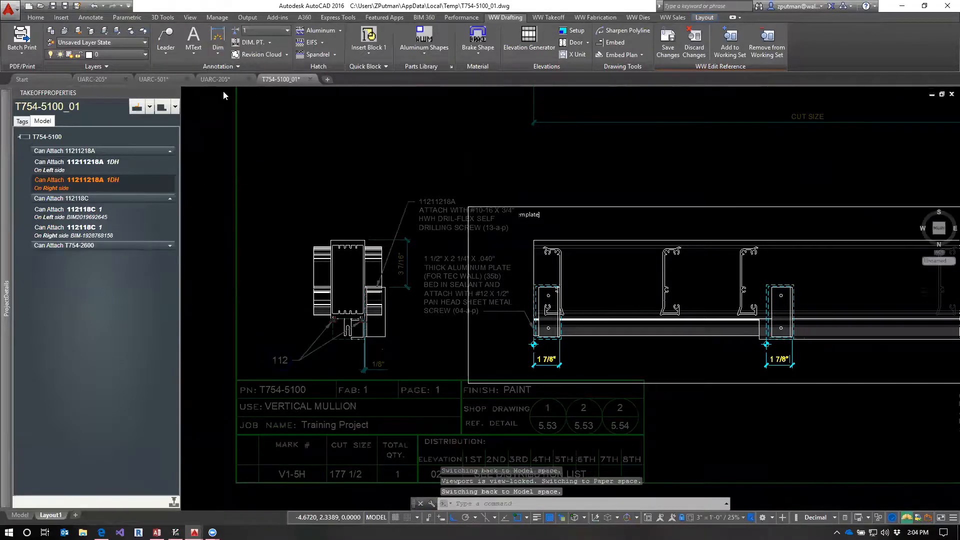
pyautogui.click(569, 345)
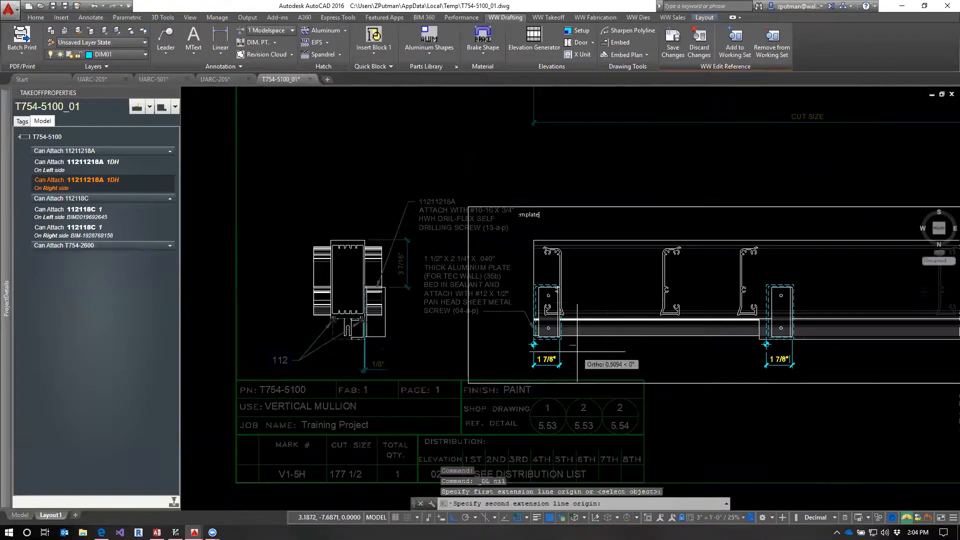
pyautogui.click(590, 350)
pyautogui.click(591, 365)
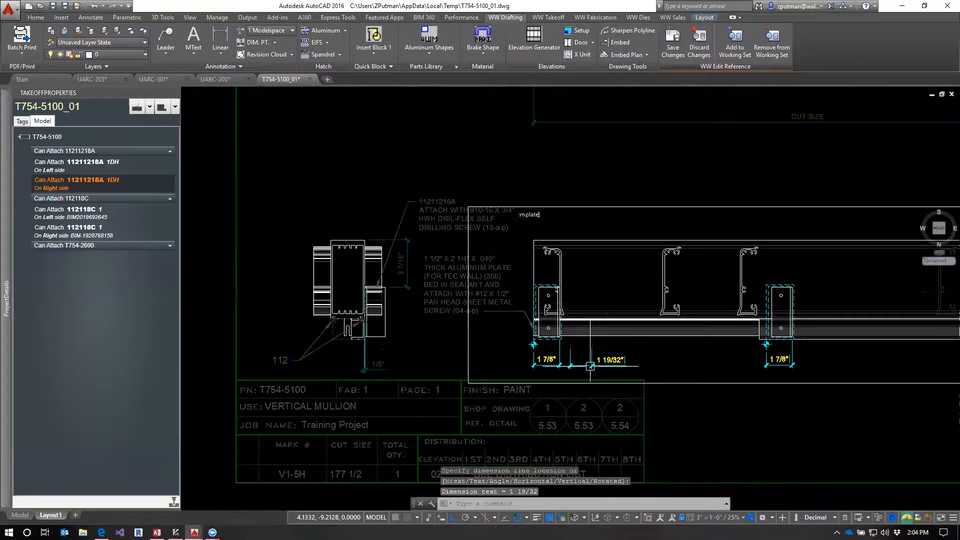
pyautogui.press('Escape')
pyautogui.press('Escape')
pyautogui.press('Escape')
# Examine the added linear dimension and compare the dimensions under both 11211218A clips in the ticket's lower view.
pyautogui.doubleClick(445, 342)
pyautogui.scroll(3, 599, 365)
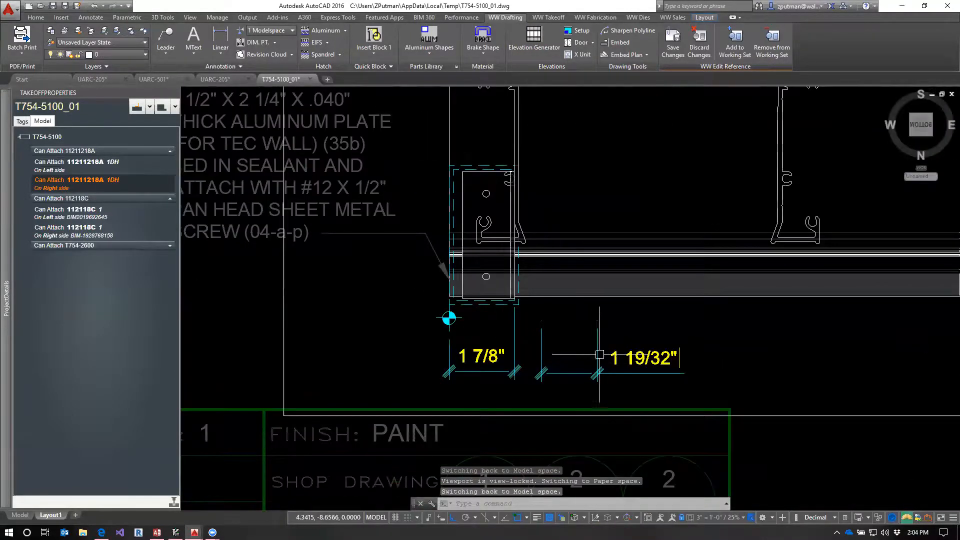
pyautogui.scroll(-3, 604, 360)
pyautogui.click(601, 358)
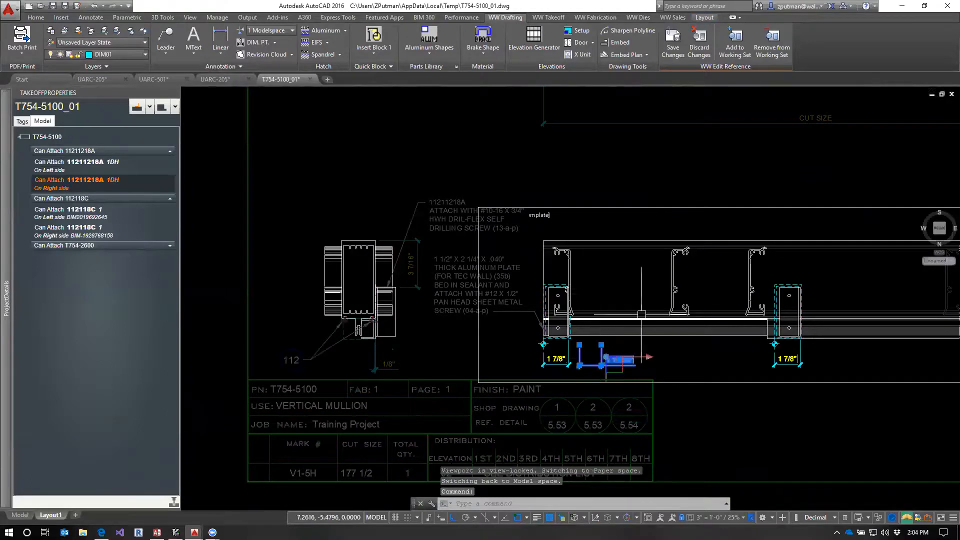
pyautogui.scroll(-5, 664, 208)
pyautogui.scroll(2, 629, 128)
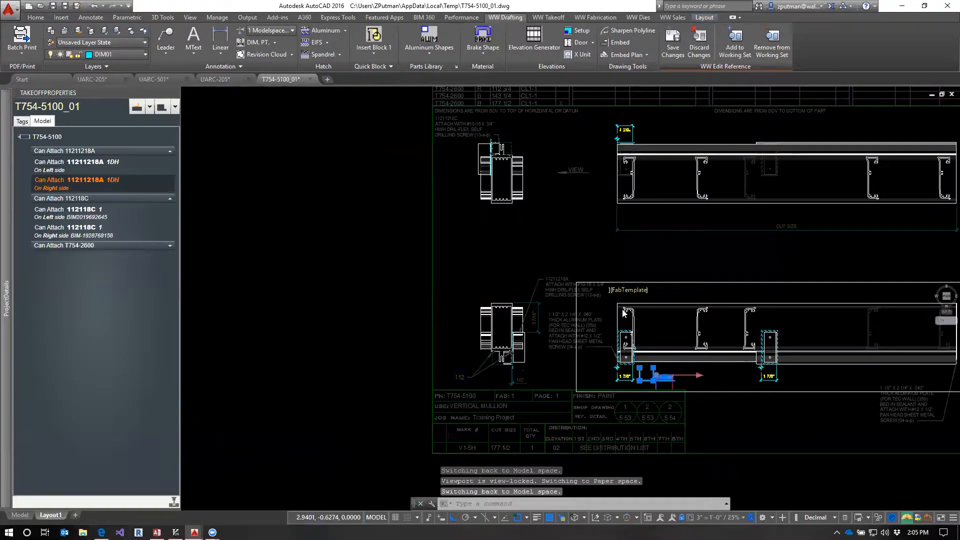
pyautogui.press('Escape')
pyautogui.press('Escape')
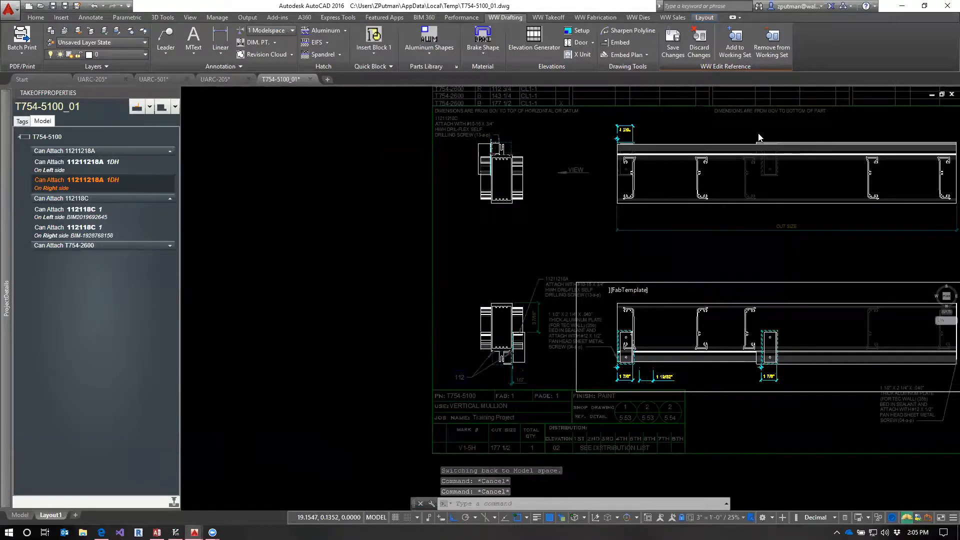
pyautogui.click(650, 381)
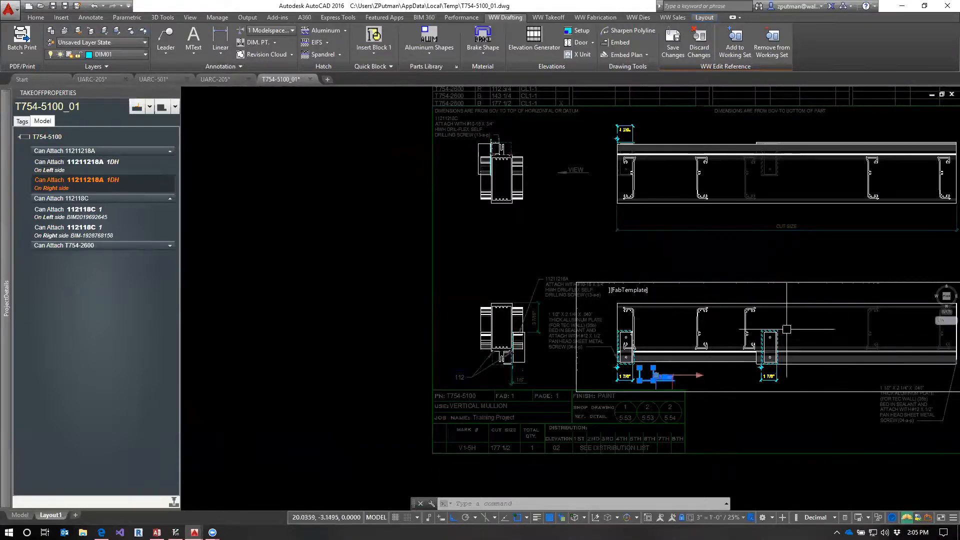
pyautogui.press('Escape')
pyautogui.press('Escape')
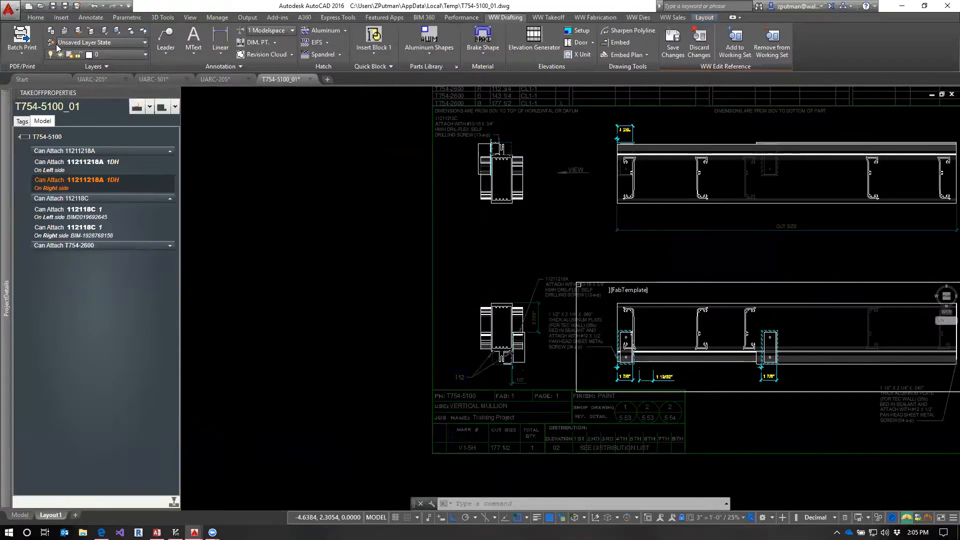
pyautogui.scroll(2, 659, 381)
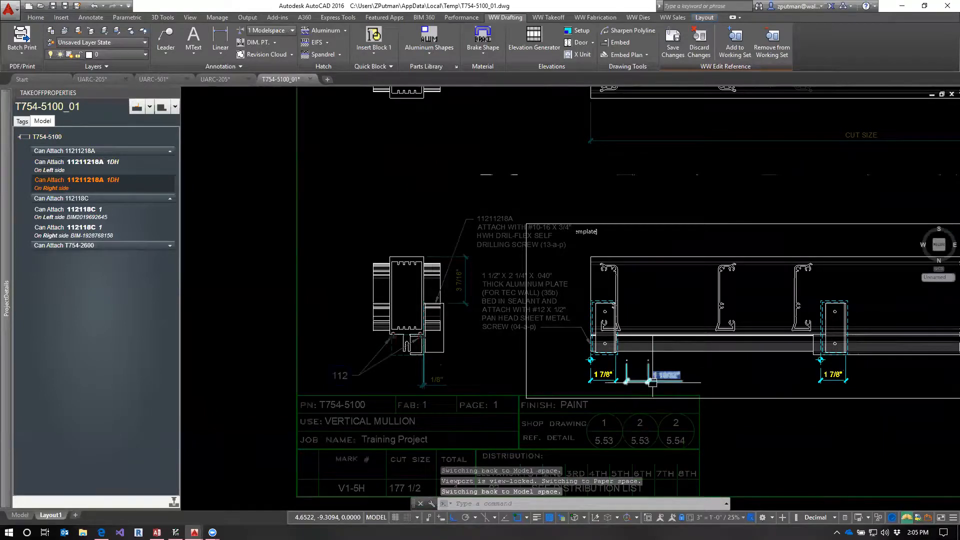
pyautogui.click(653, 382)
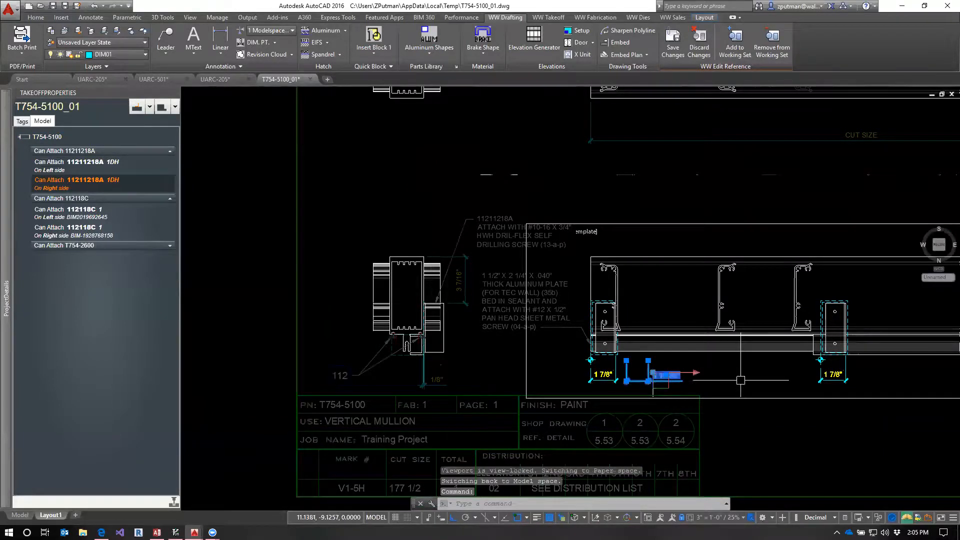
pyautogui.press('Escape')
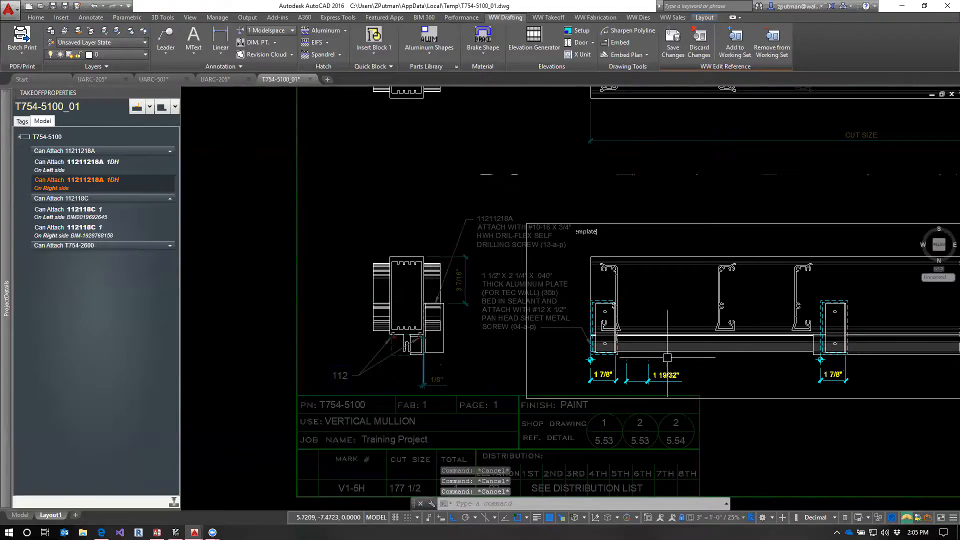
pyautogui.scroll(-2, 658, 370)
pyautogui.scroll(2, 657, 370)
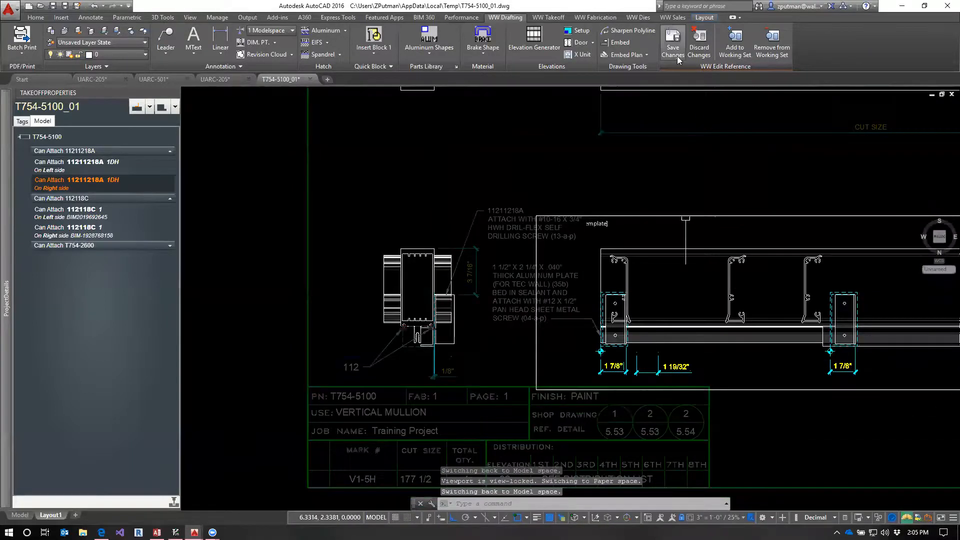
# Save the changes to the 11211218A reference and close the T754-5100_01 ticket preview drawing.
pyautogui.click(673, 42)
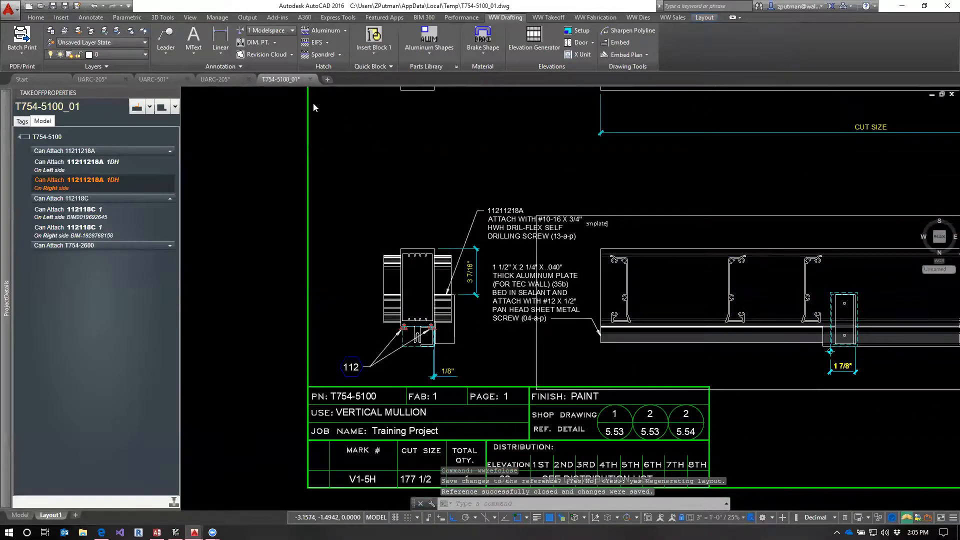
pyautogui.click(310, 80)
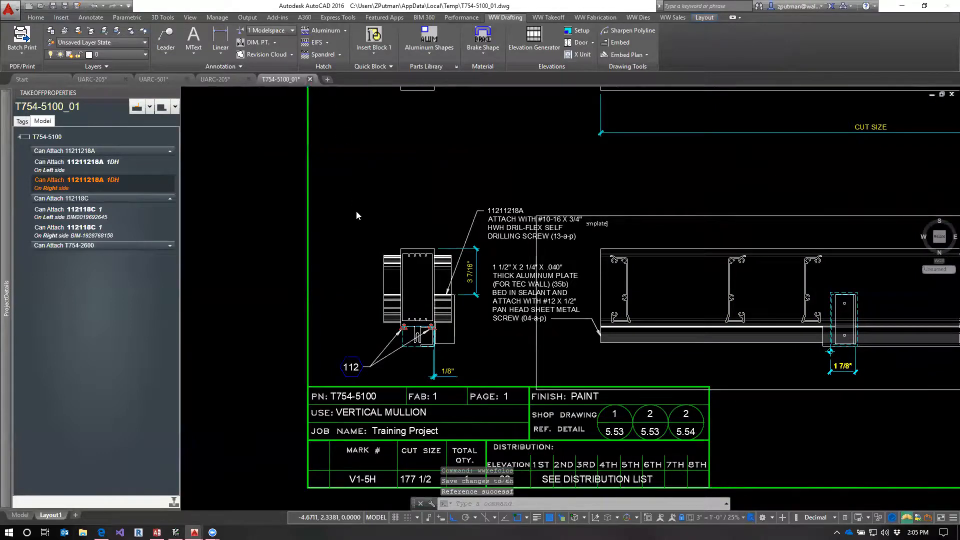
pyautogui.click(510, 288)
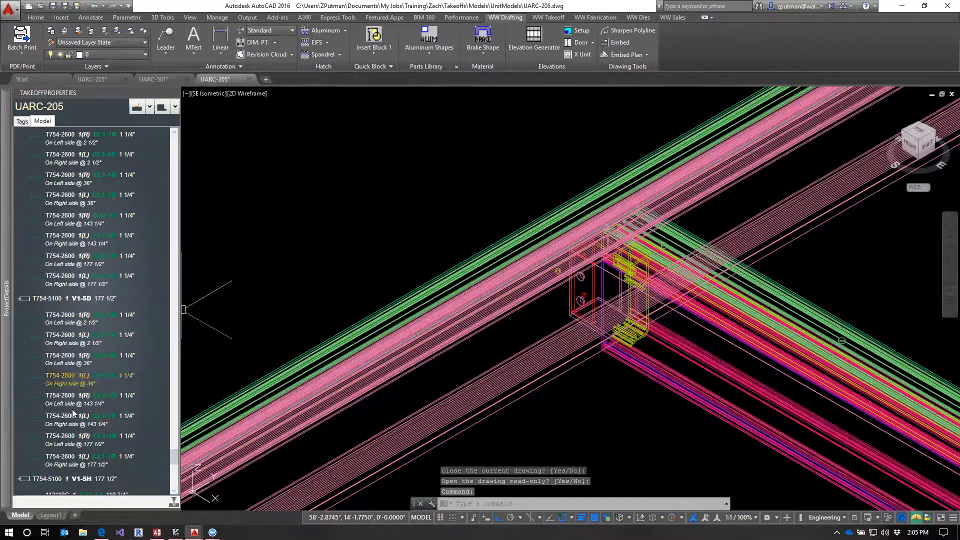
# Preview the fab ticket of the T754-5100 vertical V1-5H again and inspect the dimensions under the 11211218A clip in the lower view.
pyautogui.click(52, 478)
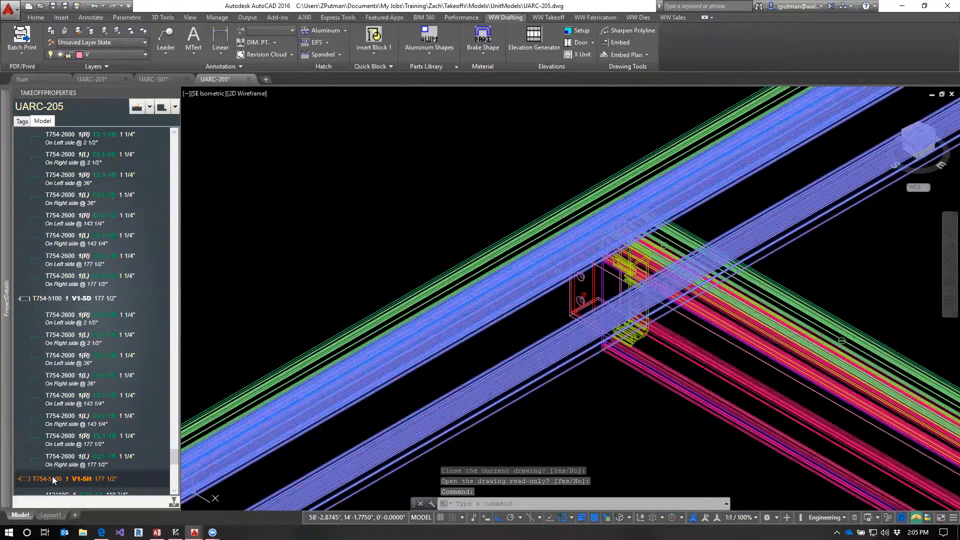
pyautogui.rightClick(52, 476)
pyautogui.click(98, 442)
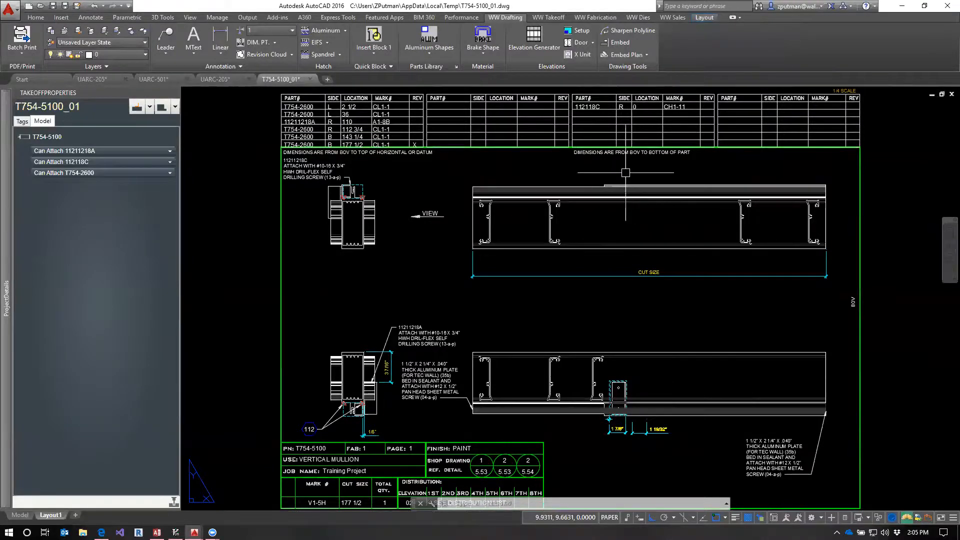
pyautogui.scroll(4, 618, 430)
pyautogui.moveTo(619, 440); pyautogui.dragTo(690, 393, button='middle')
pyautogui.scroll(2, 680, 390)
pyautogui.click(678, 397)
pyautogui.press('Escape')
pyautogui.press('Escape')
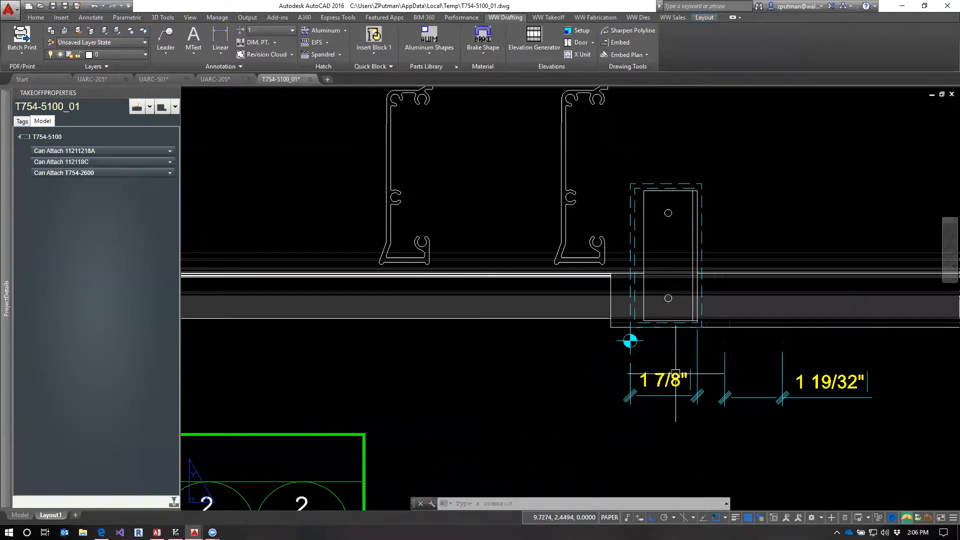
pyautogui.scroll(-1, 670, 377)
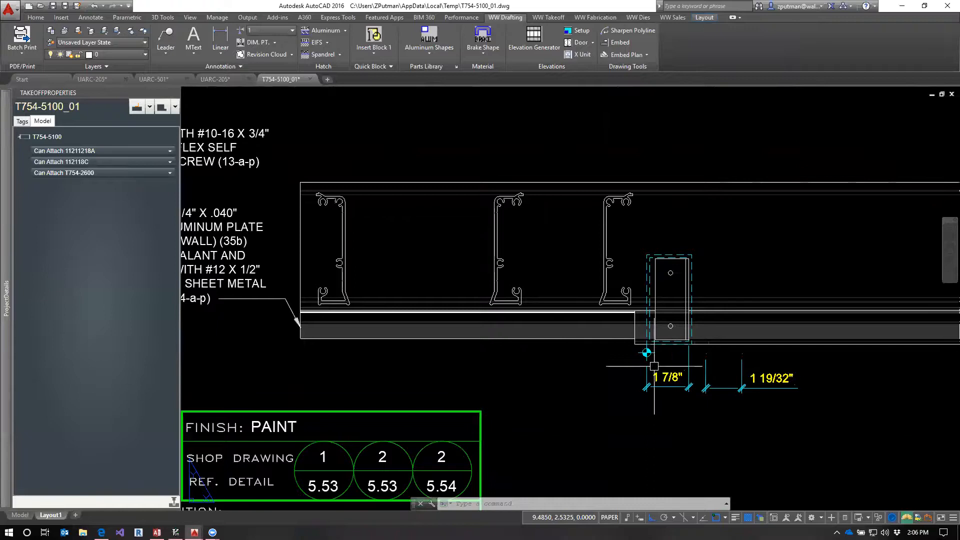
# List the 11211218A attachments of T754-5100 and highlight the right-side one on the ticket.
pyautogui.click(160, 151)
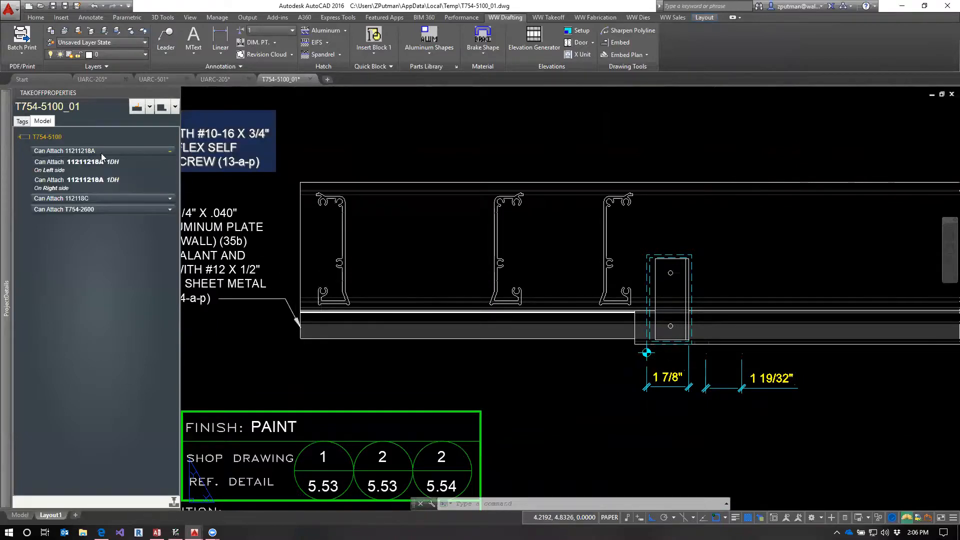
pyautogui.click(50, 180)
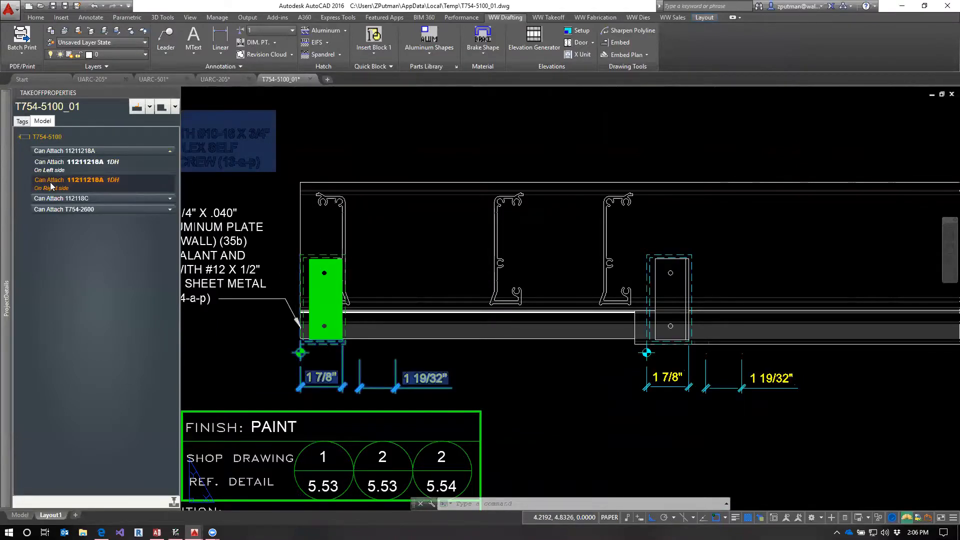
pyautogui.rightClick(50, 182)
pyautogui.click(44, 184)
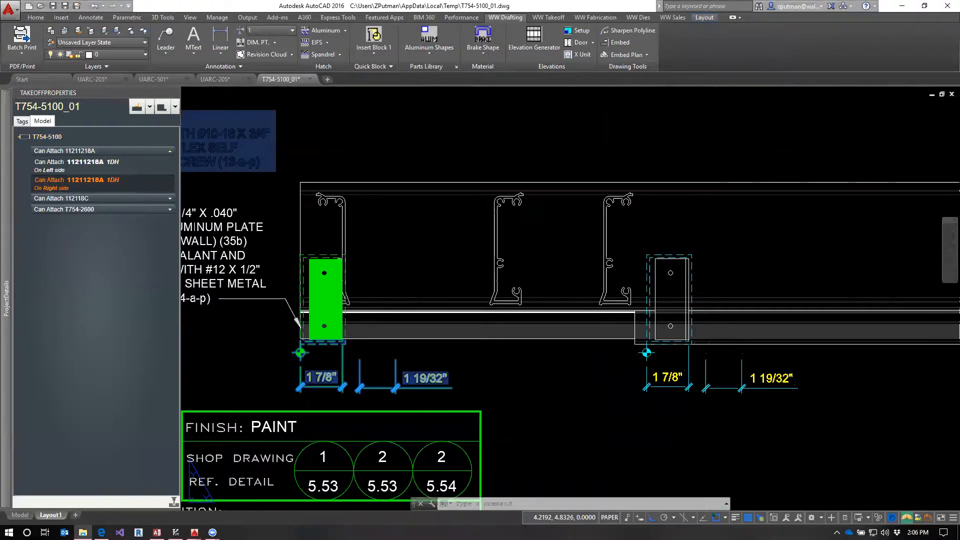
# Switch to File Explorer and open the training job's Takeoffs\fabs\dies\ap folder under My Jobs.
pyautogui.press('super+e')
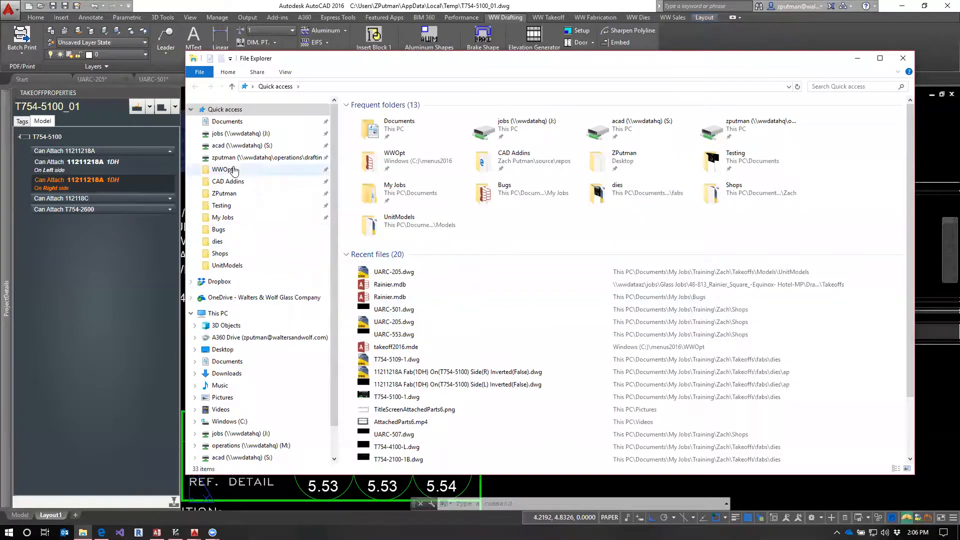
pyautogui.click(235, 217)
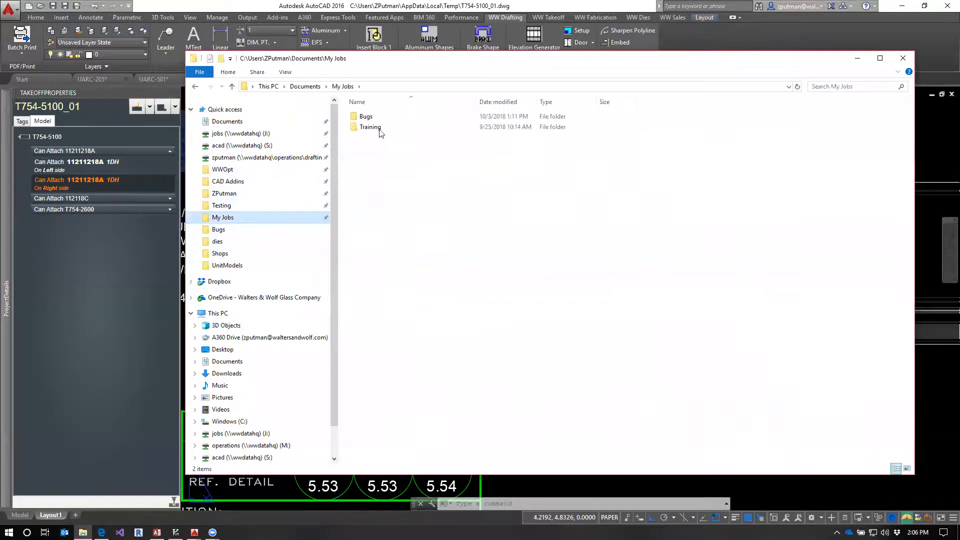
pyautogui.doubleClick(374, 128)
pyautogui.doubleClick(378, 129)
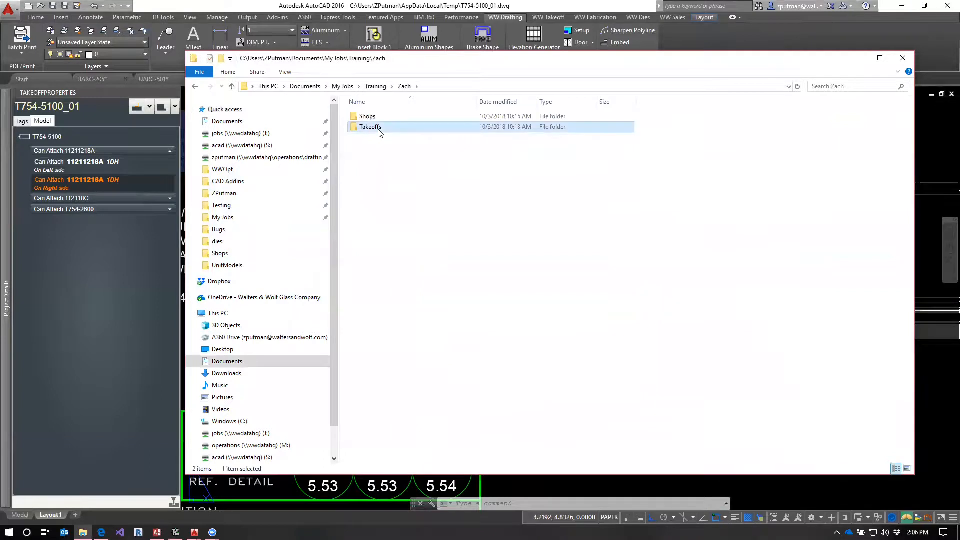
pyautogui.doubleClick(375, 129)
pyautogui.doubleClick(371, 140)
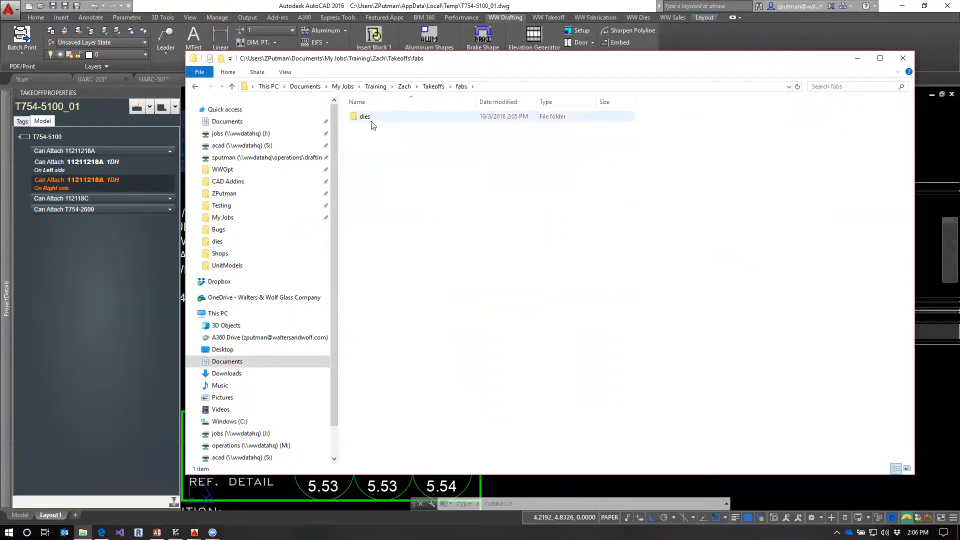
pyautogui.doubleClick(372, 127)
pyautogui.doubleClick(370, 118)
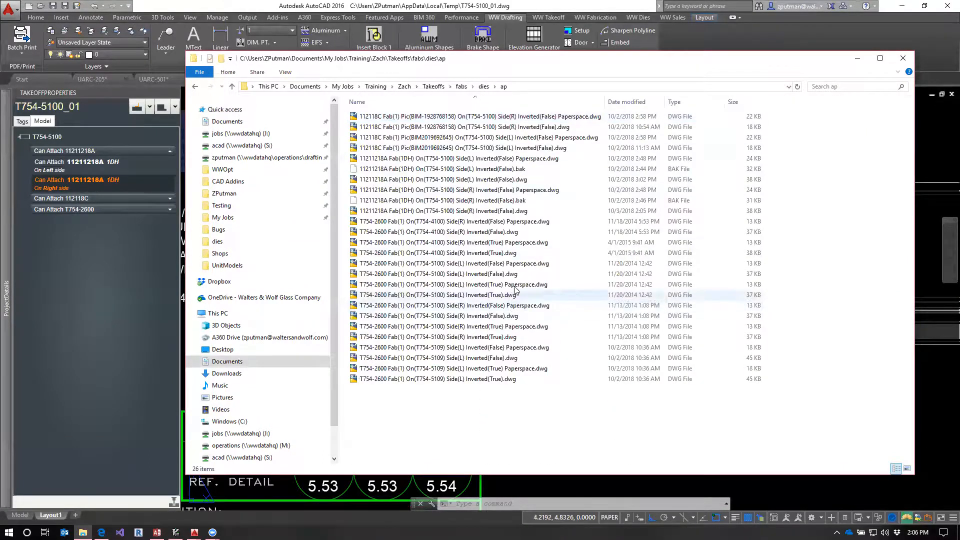
# Locate the right-side 11211218A attachment drawing, 11211218A Fab(1DH) On(T754-5100) Side(R) Inverted(False).dwg, and open it in AutoCAD.
pyautogui.click(377, 160)
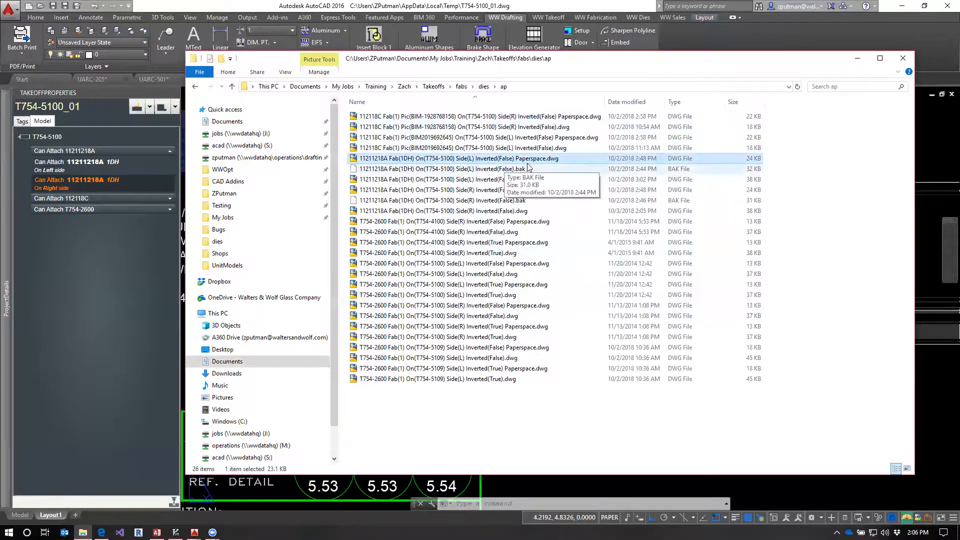
pyautogui.click(460, 180)
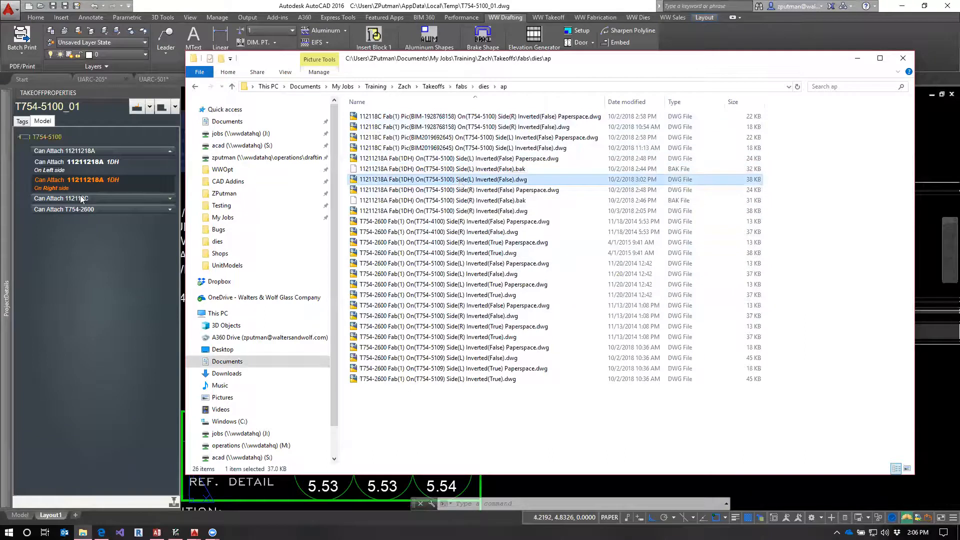
pyautogui.click(449, 211)
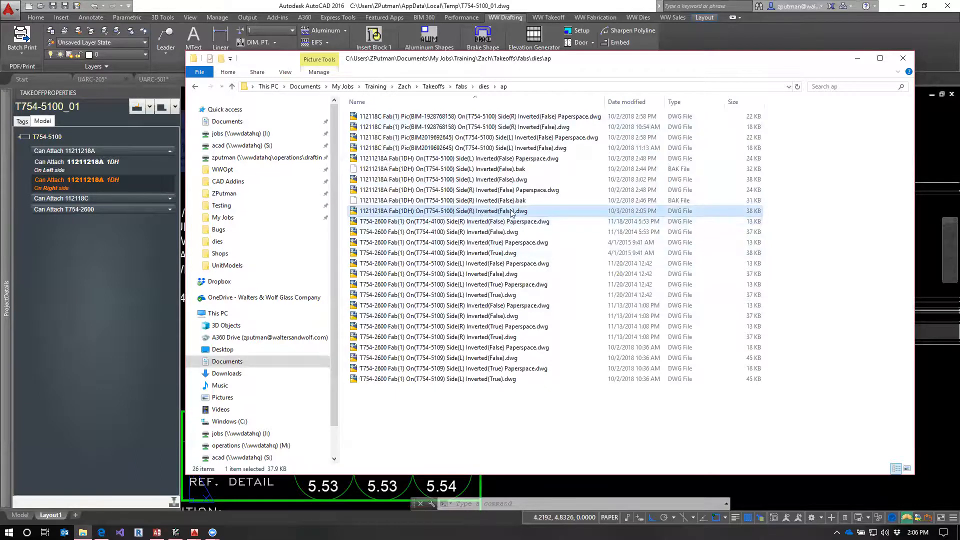
pyautogui.doubleClick(427, 211)
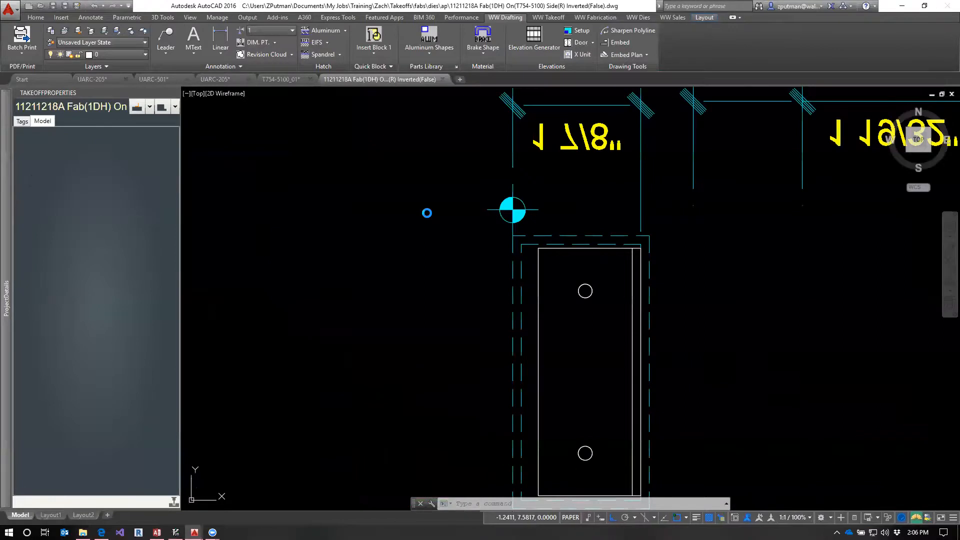
pyautogui.scroll(-2, 643, 265)
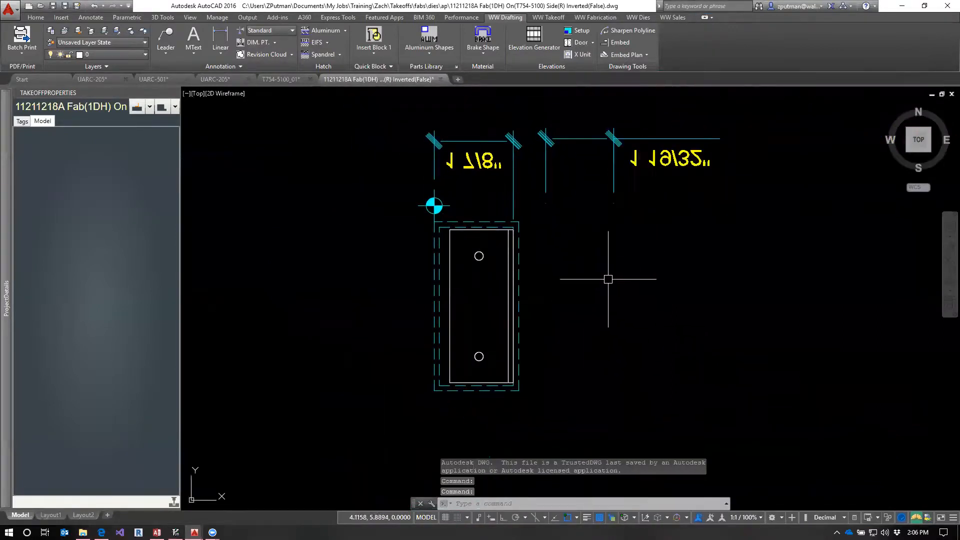
pyautogui.press('Escape')
pyautogui.press('Escape')
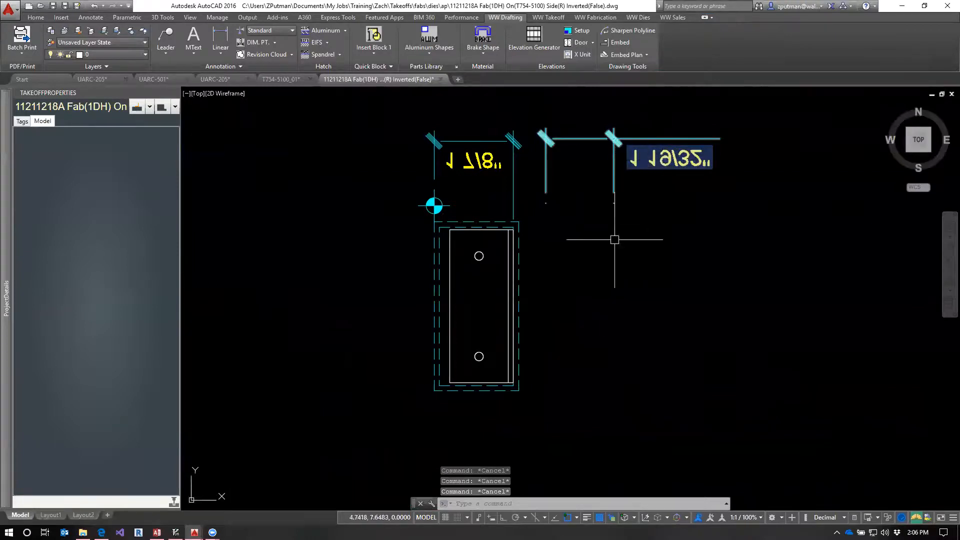
# Check the height setting of the ARCHSTYL text style and leave the text style settings without changes.
pyautogui.write('style')
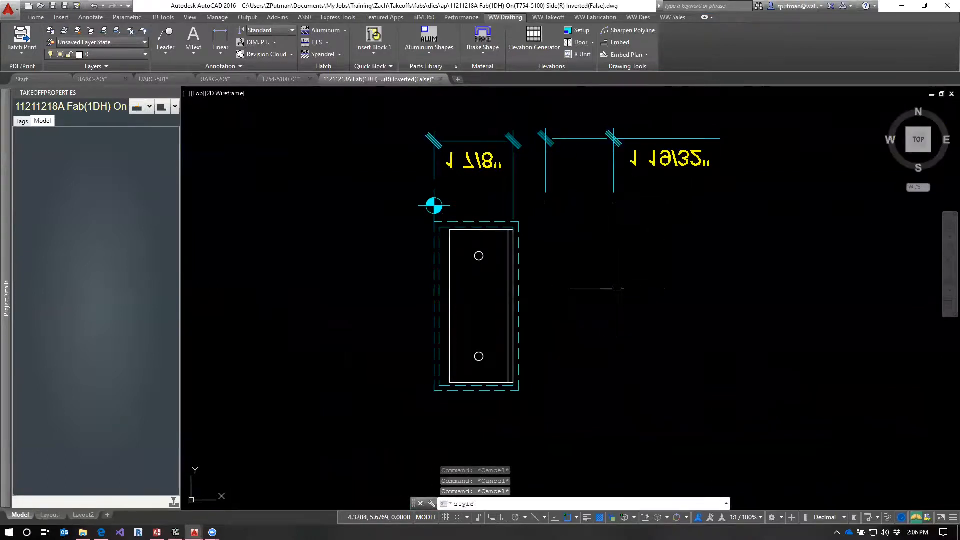
pyautogui.press('Return')
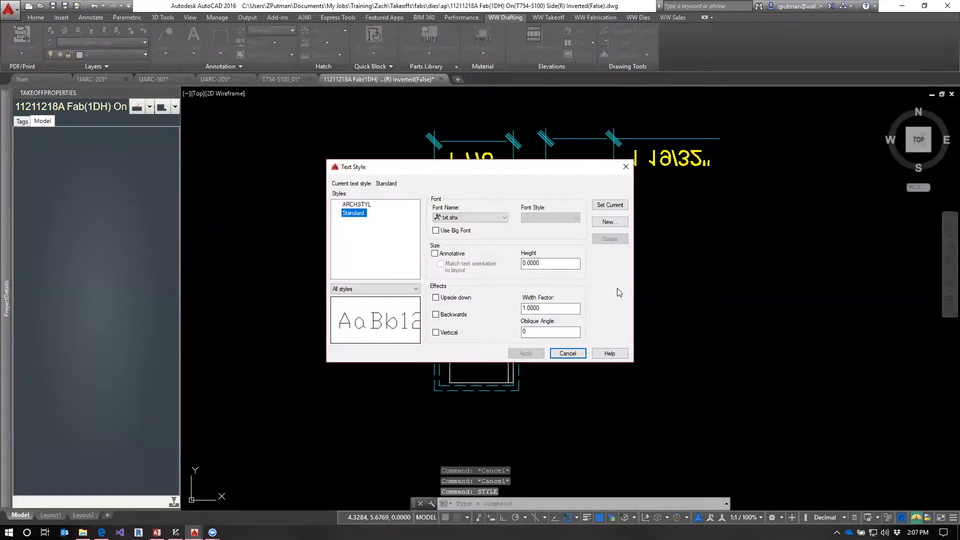
pyautogui.click(361, 206)
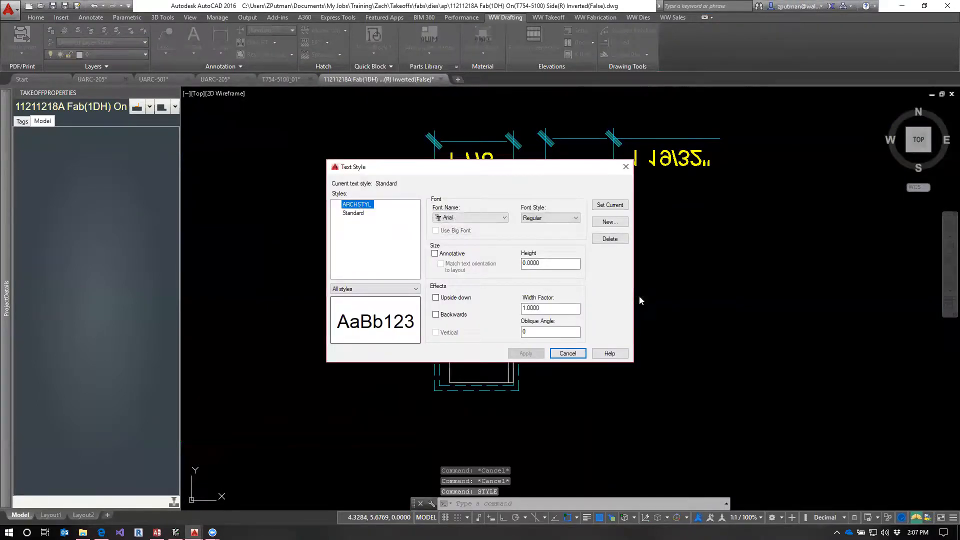
pyautogui.moveTo(539, 263); pyautogui.dragTo(527, 264)
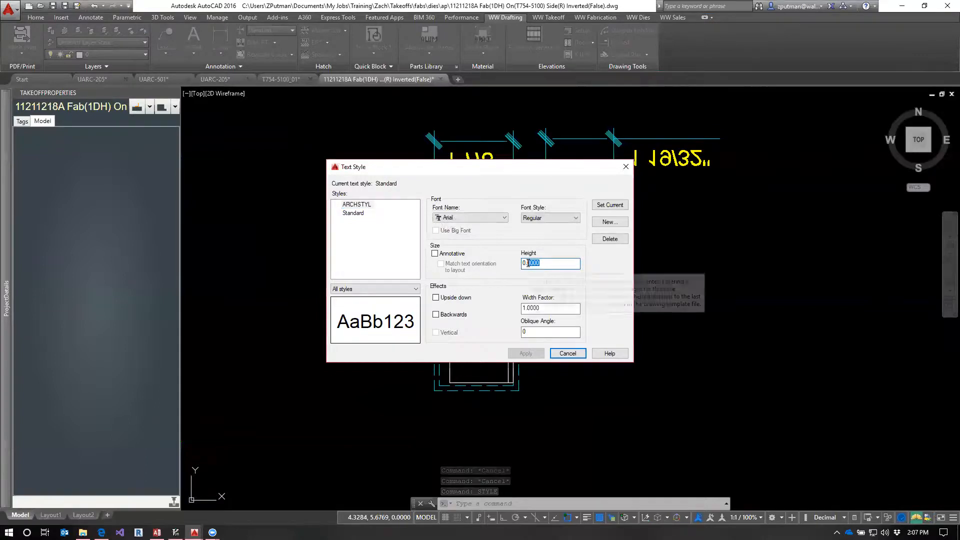
pyautogui.click(546, 265)
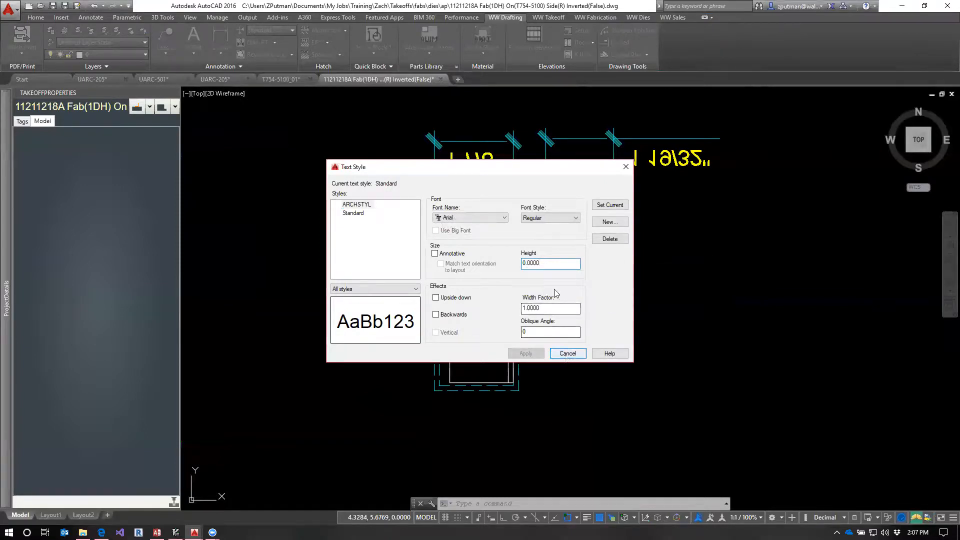
pyautogui.click(564, 354)
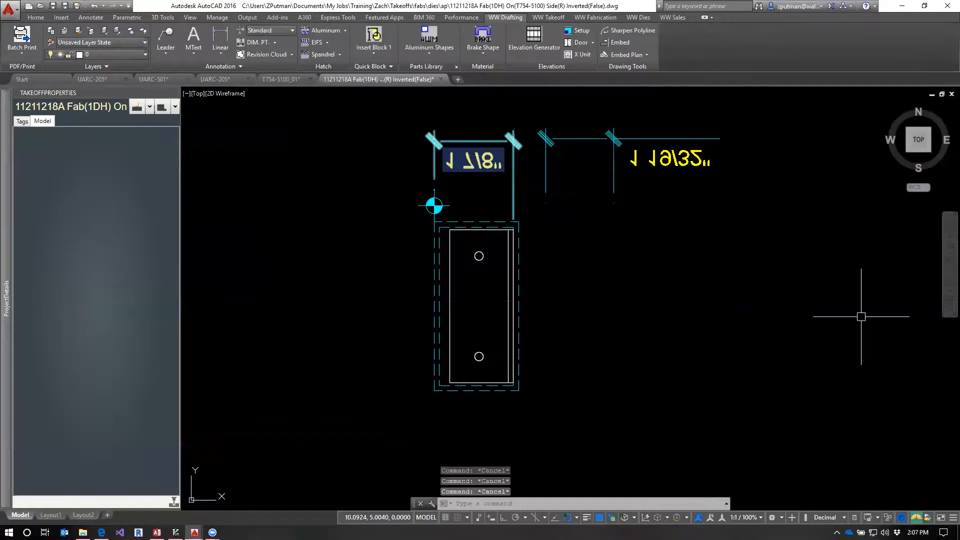
# Set the ARCHSTYL text style's height to 0.125 and apply it.
pyautogui.write('style')
pyautogui.press('Return')
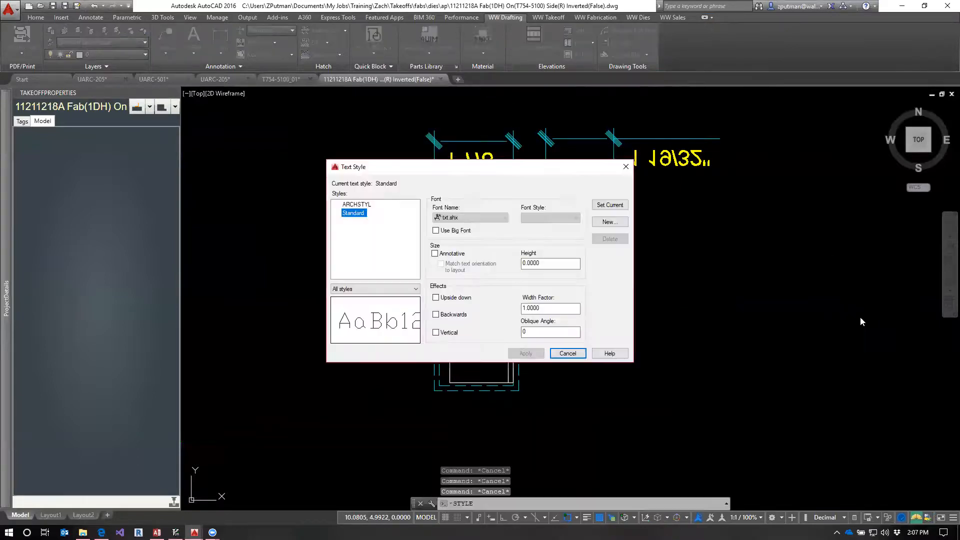
pyautogui.click(358, 205)
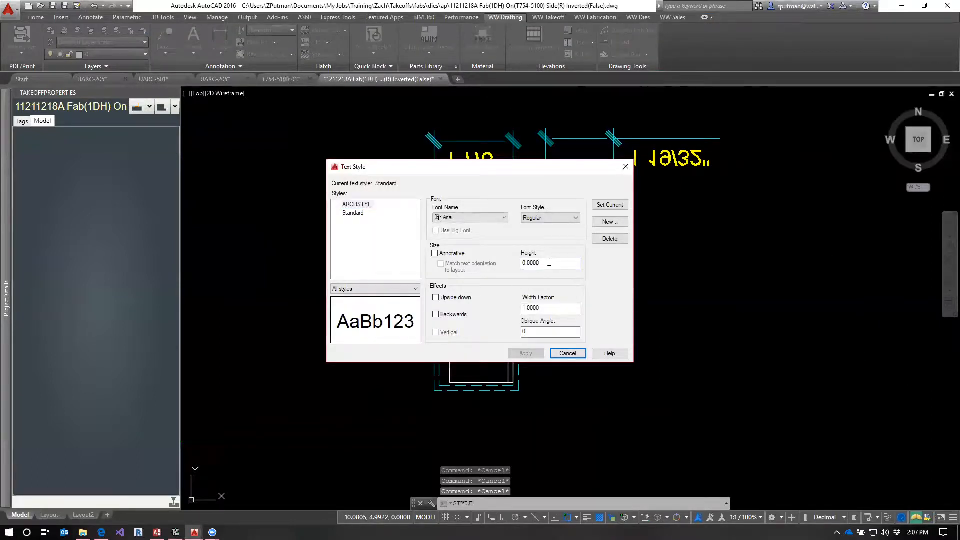
pyautogui.write('0.125')
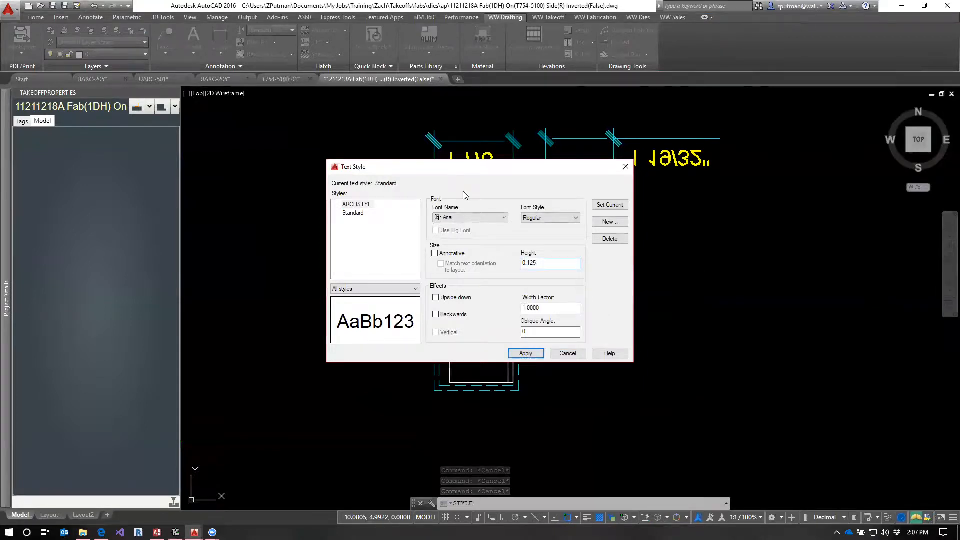
pyautogui.click(525, 352)
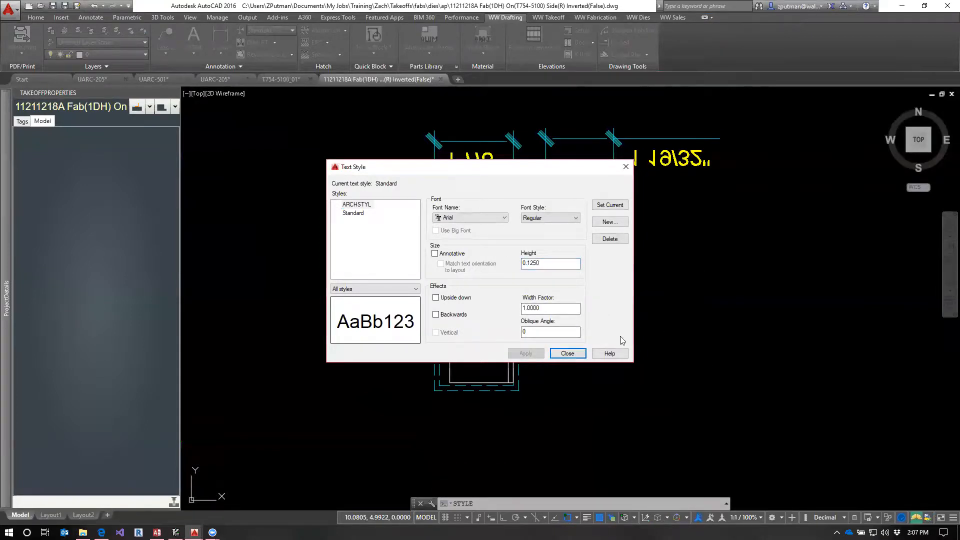
pyautogui.click(580, 352)
pyautogui.press('Escape')
pyautogui.press('Escape')
pyautogui.click(473, 159)
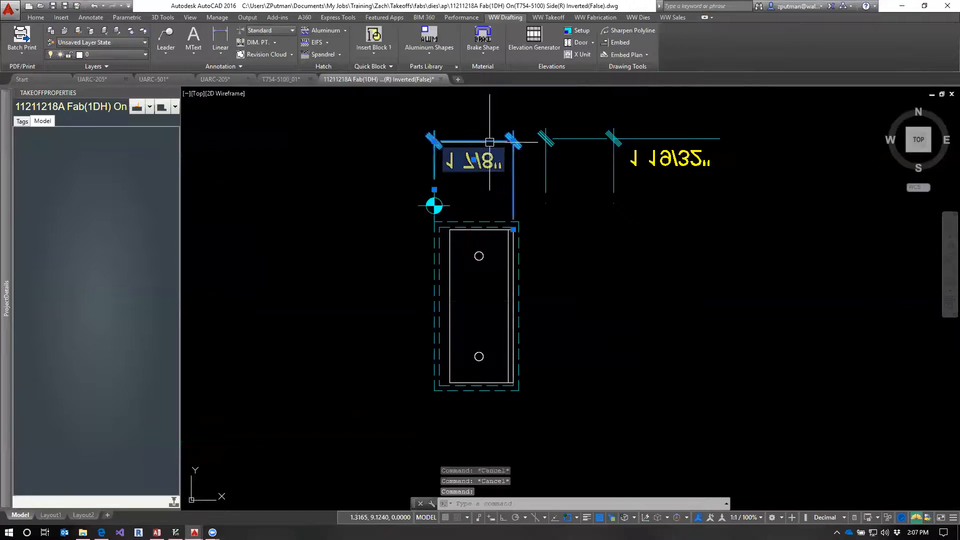
pyautogui.click(473, 159)
pyautogui.press('Escape')
pyautogui.press('Escape')
pyautogui.write('st')
pyautogui.press('Return')
pyautogui.press('Escape')
pyautogui.press('Escape')
# Reset the text of the 1 7/8" and 1 19/32" dimensions above the clip to its default position.
pyautogui.click(479, 152)
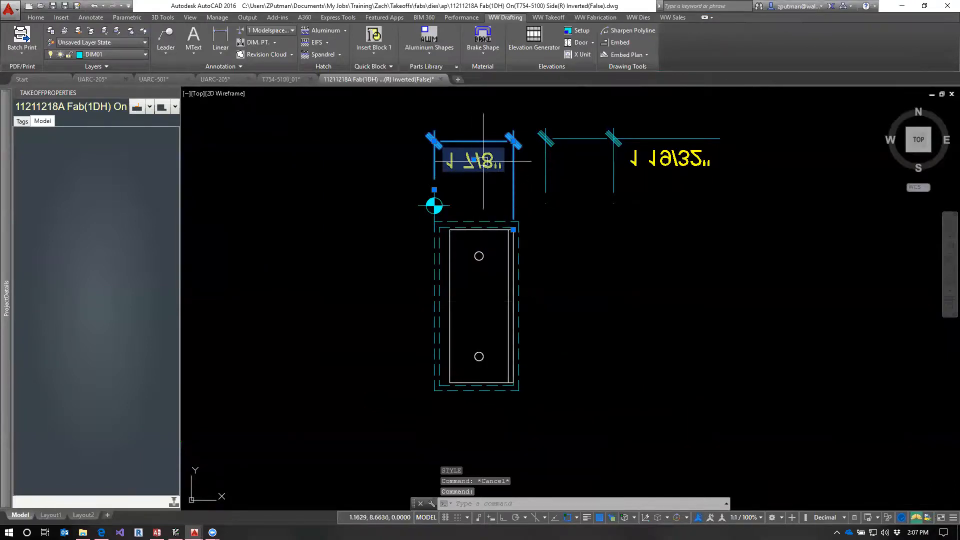
pyautogui.moveTo(482, 161)
pyautogui.click(533, 241)
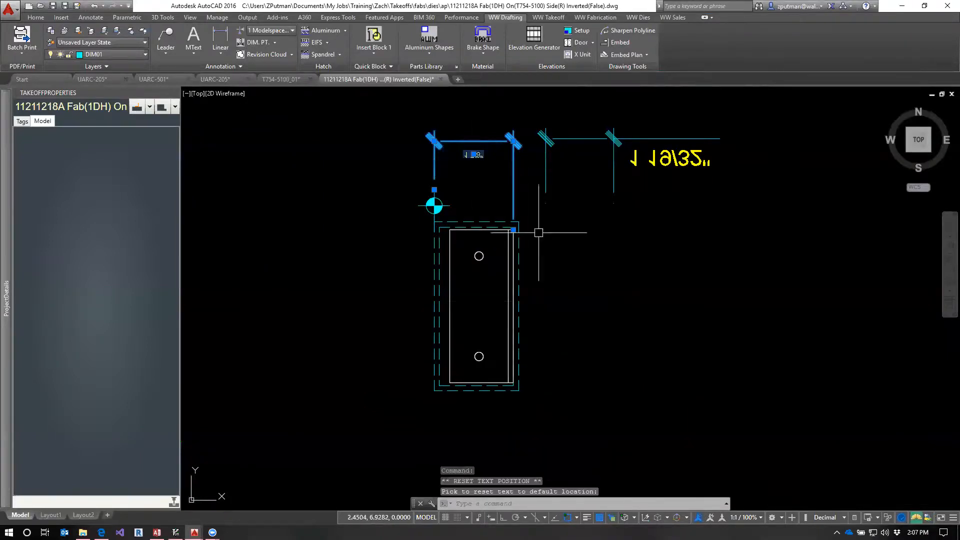
pyautogui.click(625, 141)
pyautogui.moveTo(670, 158)
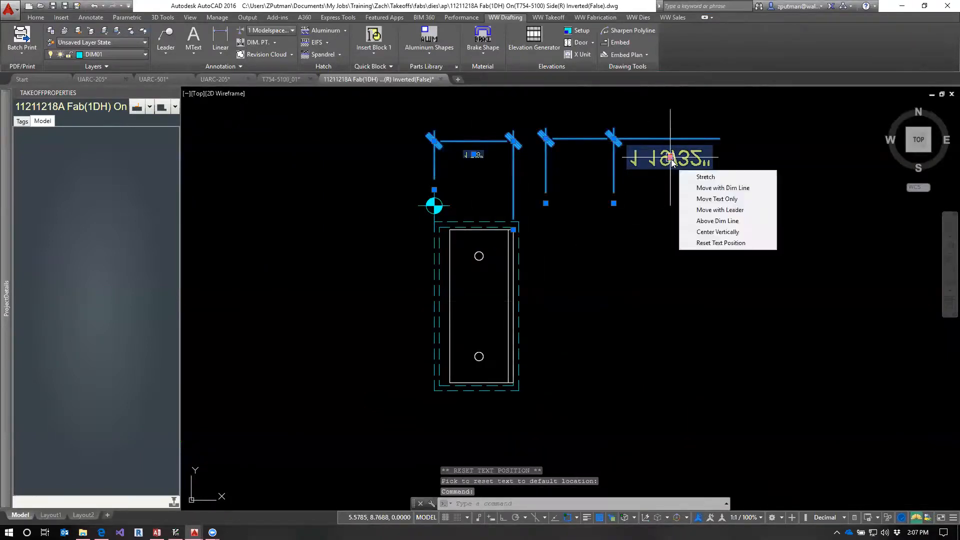
pyautogui.click(720, 243)
pyautogui.press('Escape')
pyautogui.press('Escape')
pyautogui.press('Escape')
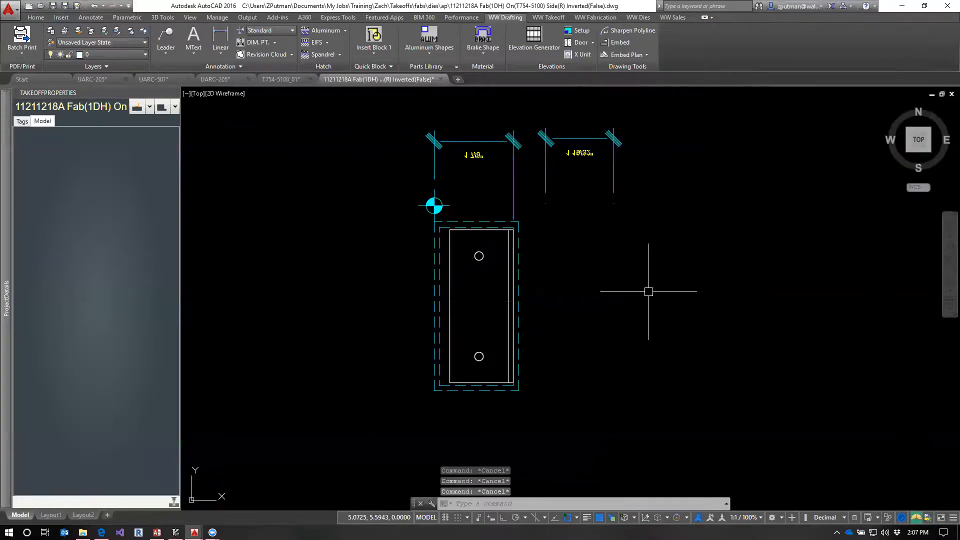
pyautogui.scroll(2, 506, 150)
pyautogui.scroll(-2, 506, 151)
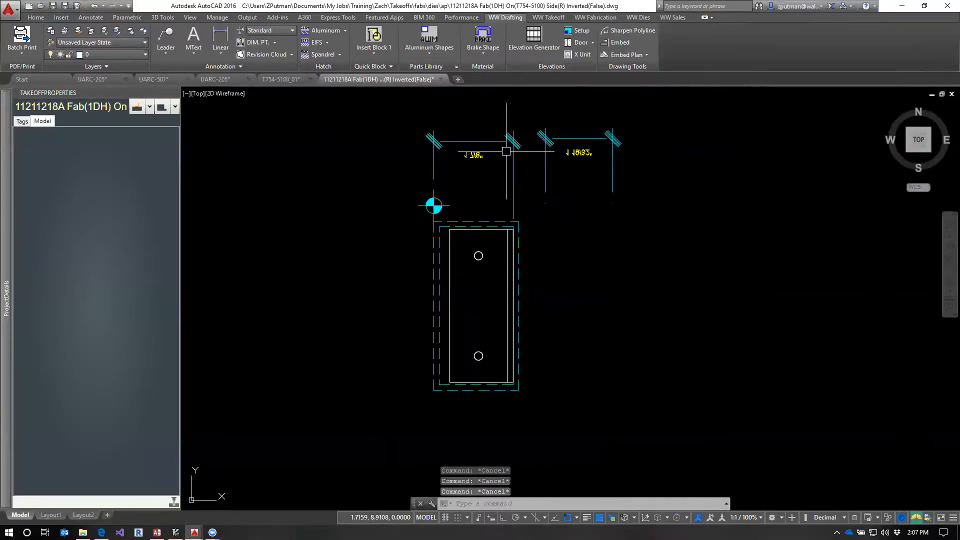
# Set the ARCHSTYL text style's height back to 0, apply it and close the text style settings.
pyautogui.scroll(2, 477, 150)
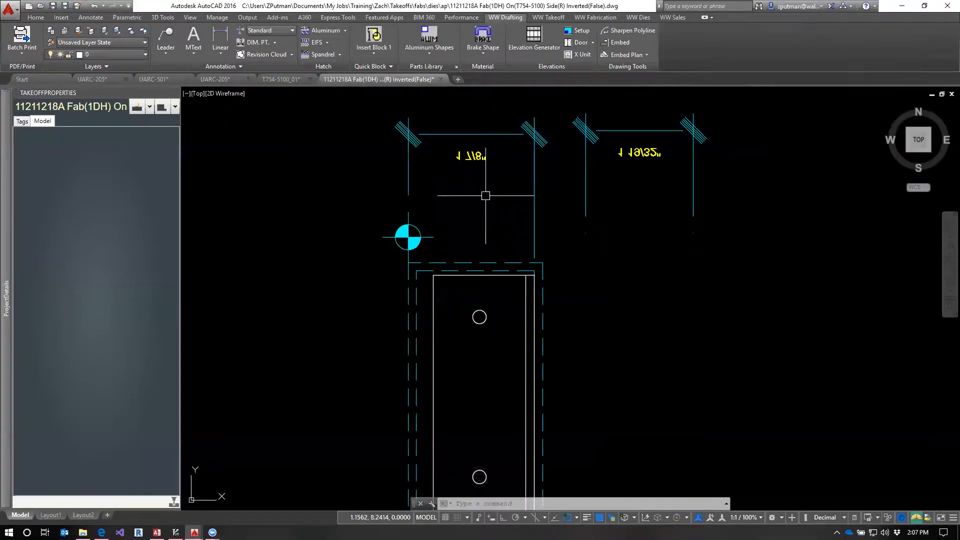
pyautogui.write('styl')
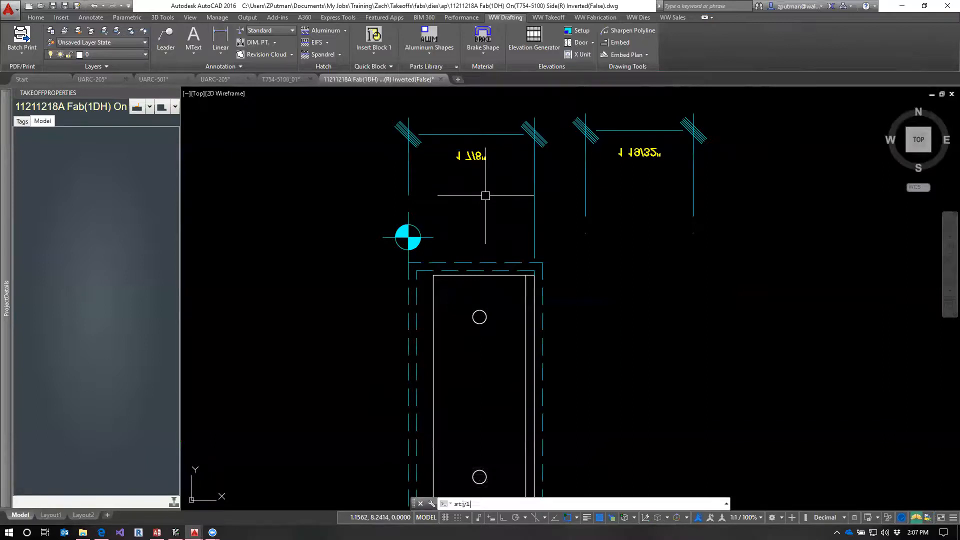
pyautogui.write('e')
pyautogui.press('Return')
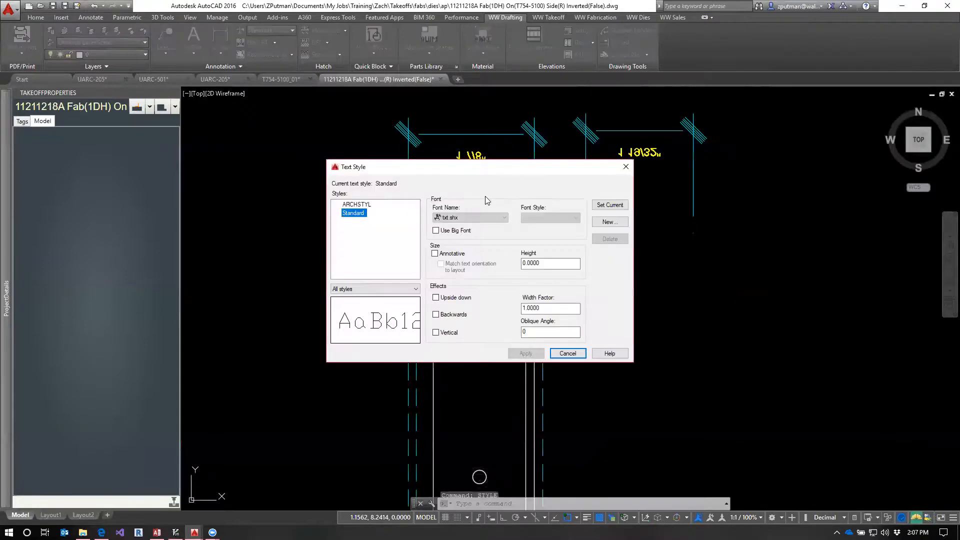
pyautogui.click(351, 205)
pyautogui.moveTo(549, 263); pyautogui.dragTo(488, 256)
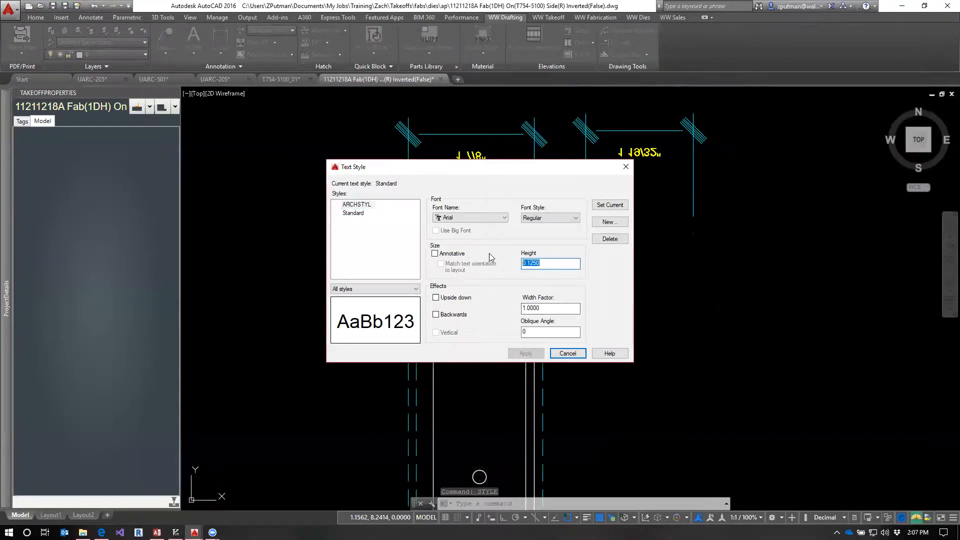
pyautogui.write('0')
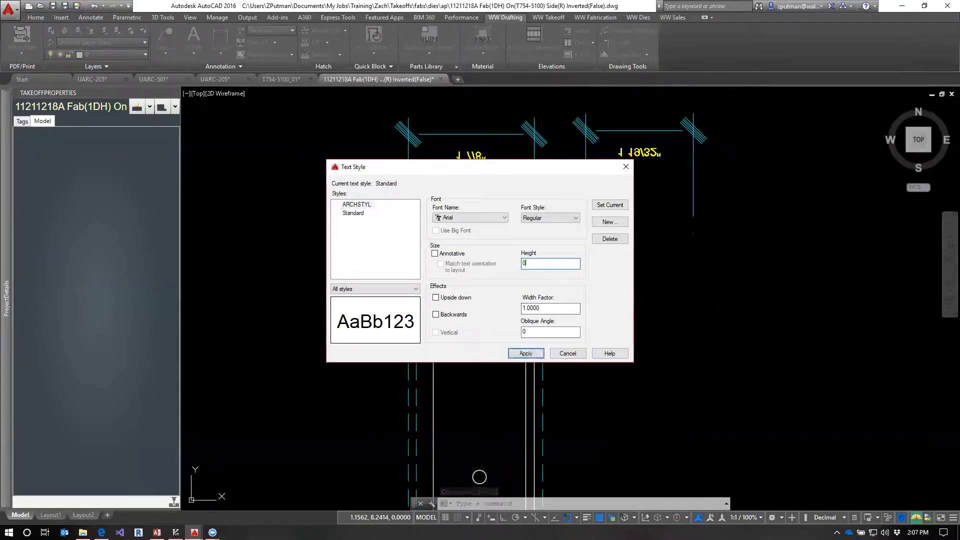
pyautogui.click(539, 356)
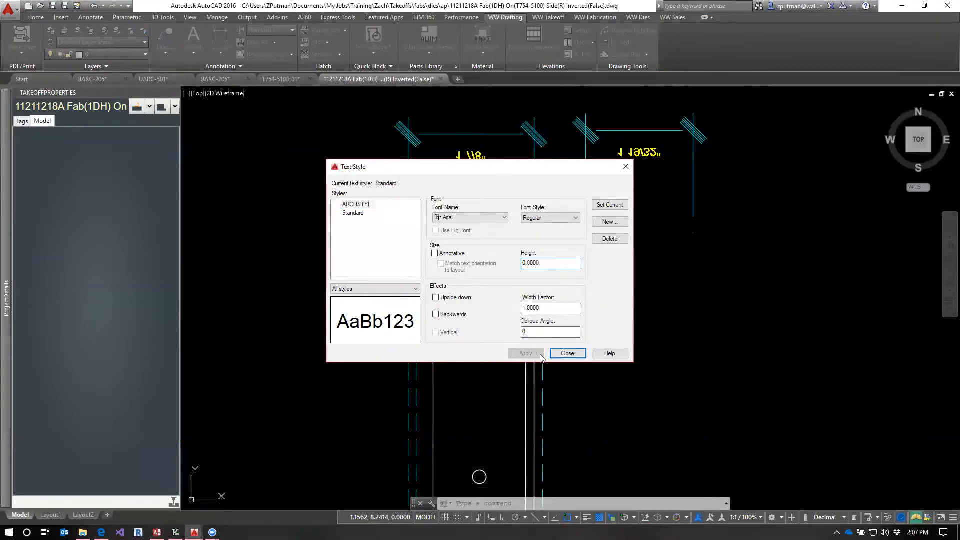
pyautogui.click(567, 353)
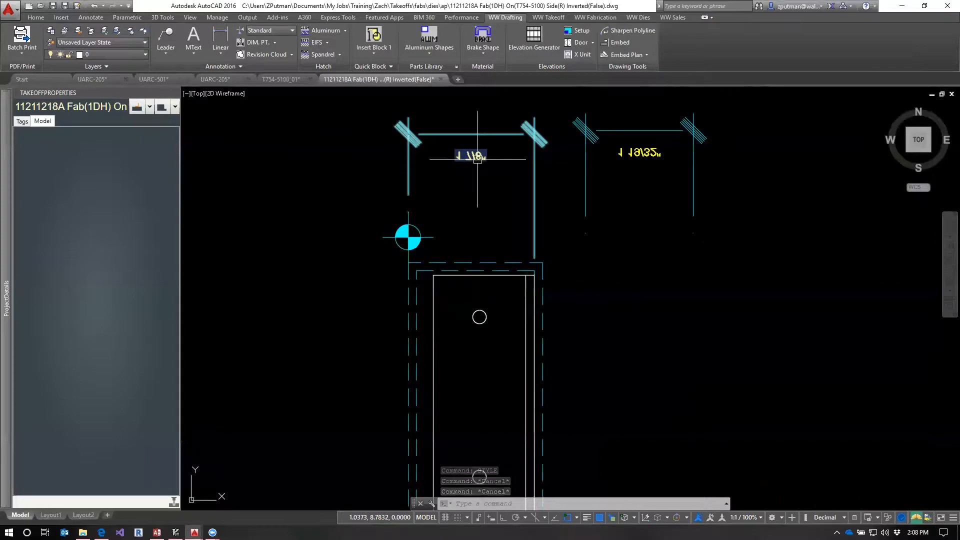
# Reset the text position of the 1 7/8" dimension above the clip and of the neighbouring 1 19/32" dimension, then clear the selection.
pyautogui.click(478, 157)
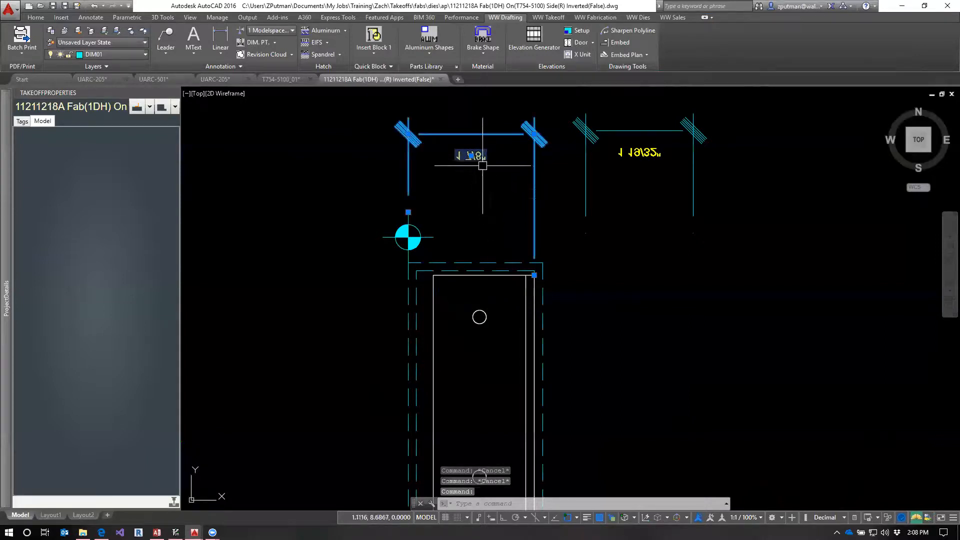
pyautogui.moveTo(471, 156)
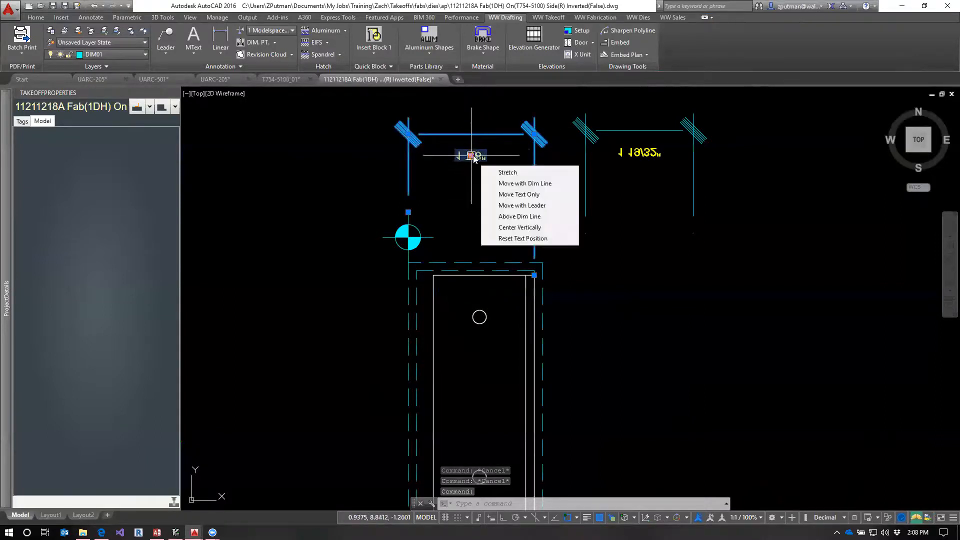
pyautogui.click(521, 239)
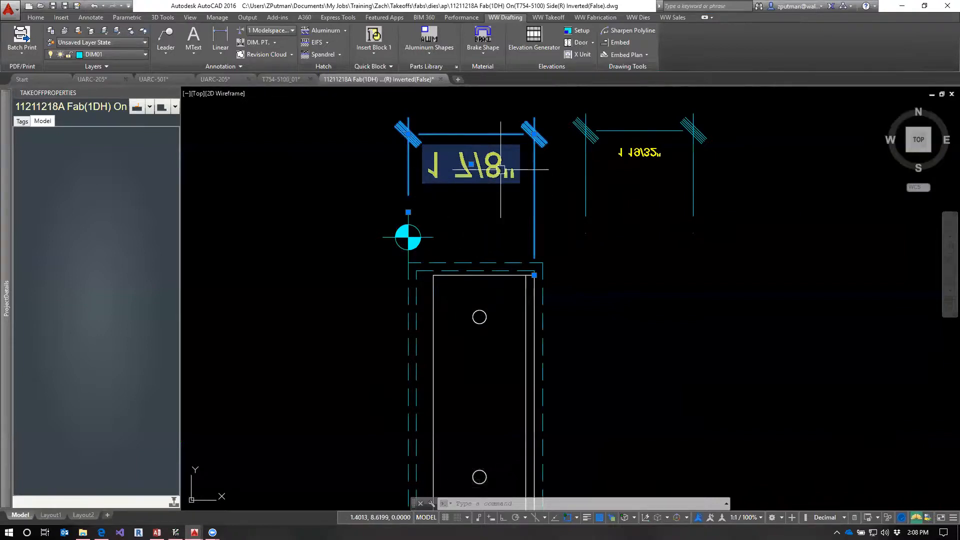
pyautogui.click(642, 152)
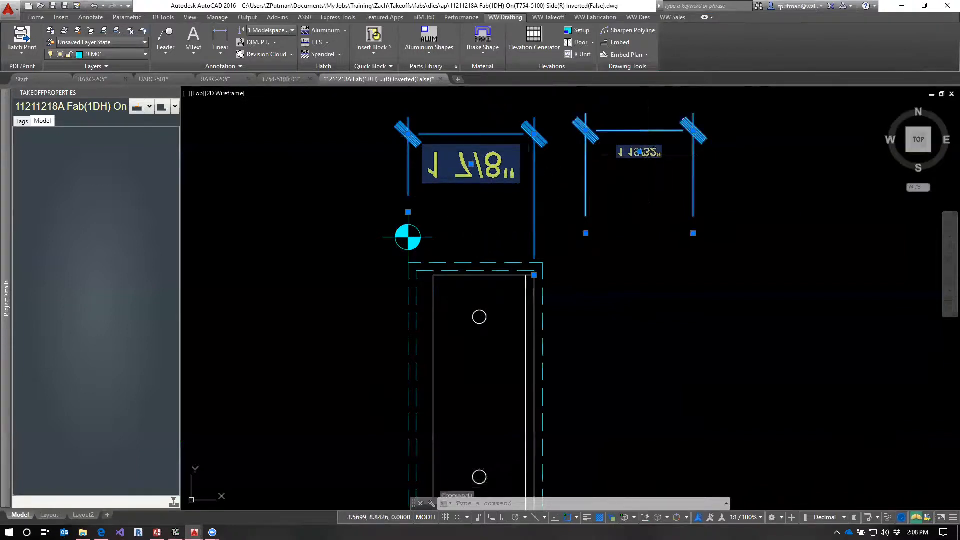
pyautogui.moveTo(640, 153)
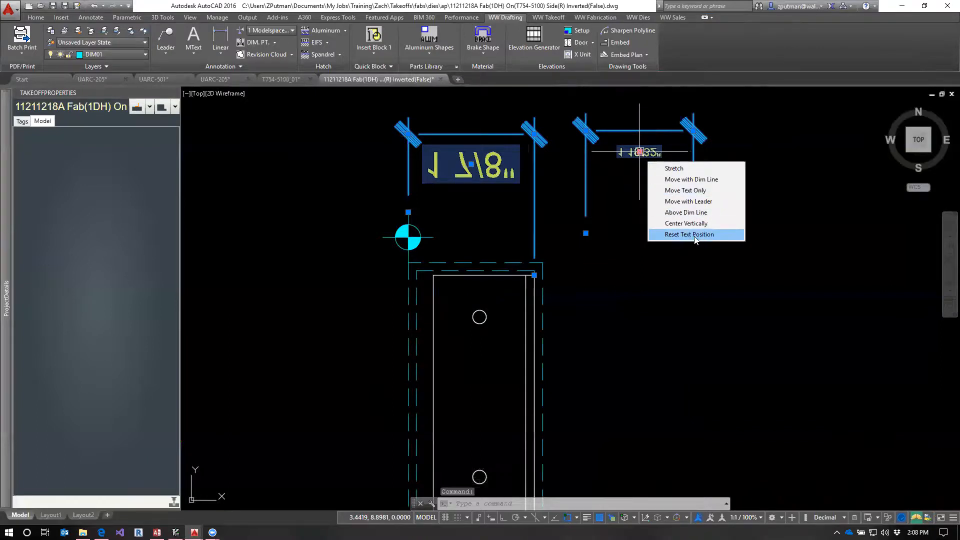
pyautogui.click(689, 234)
pyautogui.press('Escape')
pyautogui.press('Escape')
pyautogui.press('Escape')
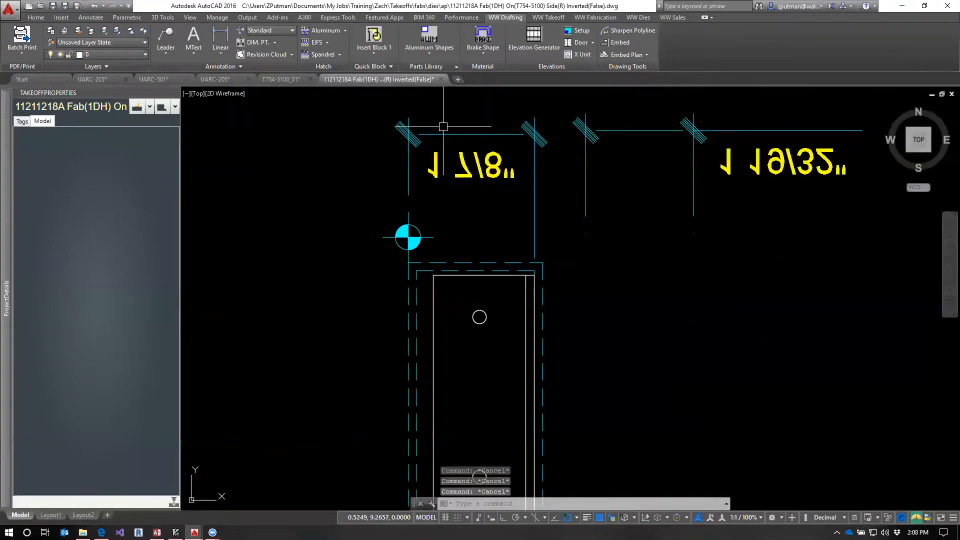
# Save the 11211218A attachment drawing, return to the T754-5100_01 fab ticket and regenerate its layout.
pyautogui.write('QSAVE')
pyautogui.press('Return')
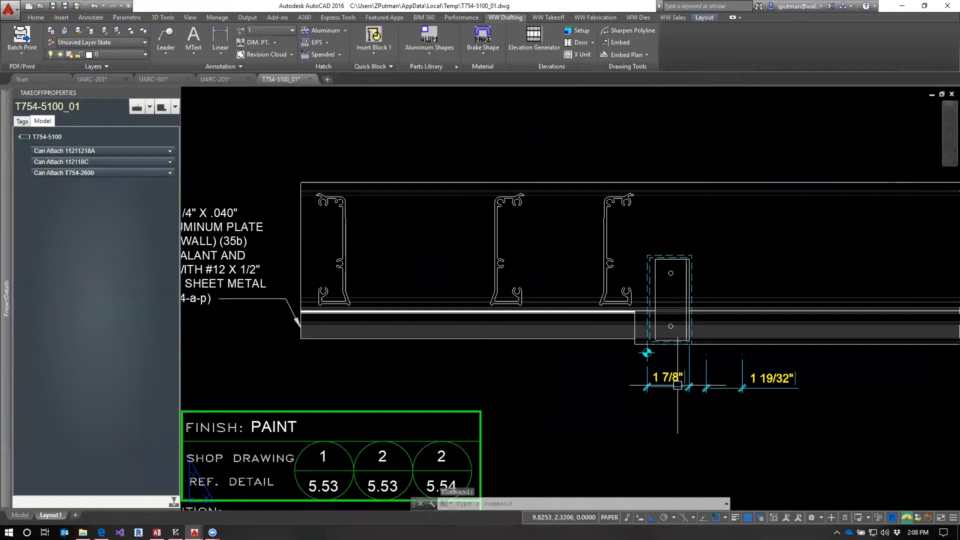
pyautogui.write('RE')
pyautogui.press('Return')
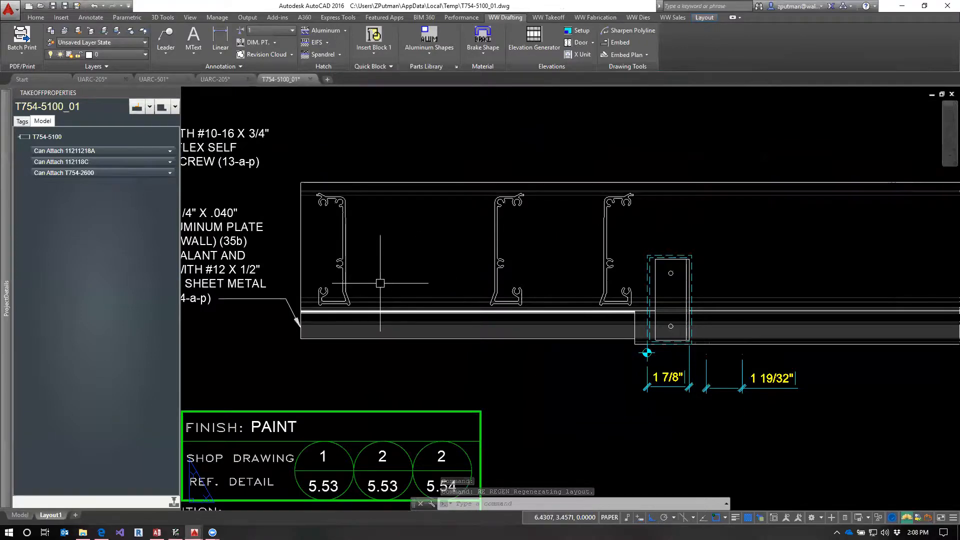
# Examine the end view, the attachment notes and the clip dimensions on the T754-5100_01 fab ticket.
pyautogui.scroll(-4, 416, 263)
pyautogui.moveTo(374, 323)
pyautogui.mouseDown(button='middle')
pyautogui.moveTo(552, 306)
pyautogui.moveTo(572, 317)
pyautogui.mouseUp(button='middle')
pyautogui.scroll(2, 493, 270)
pyautogui.moveTo(531, 210); pyautogui.dragTo(541, 279, button='middle')
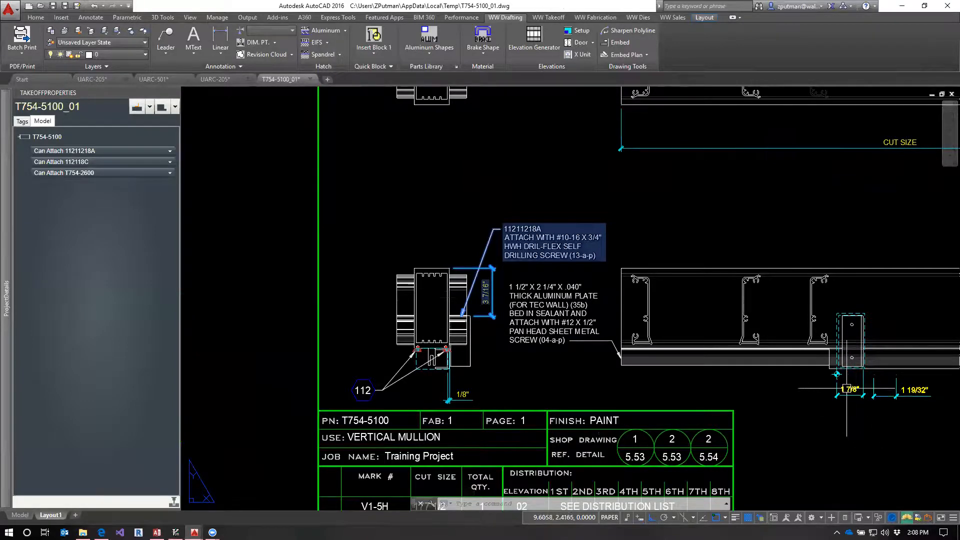
pyautogui.press('Escape')
pyautogui.press('Escape')
pyautogui.moveTo(846, 389); pyautogui.dragTo(849, 440, button='middle')
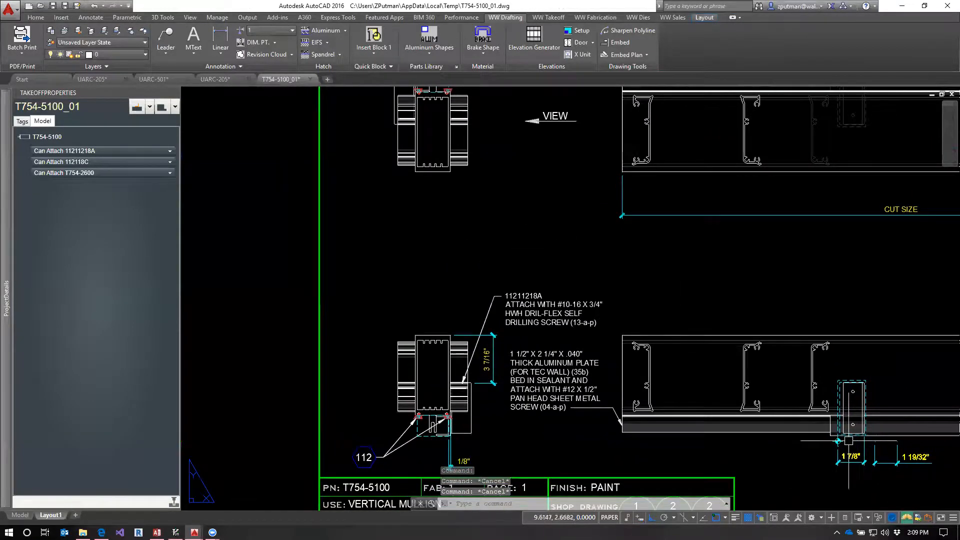
pyautogui.scroll(-2, 525, 218)
pyautogui.moveTo(540, 210); pyautogui.dragTo(528, 265, button='middle')
# Close the T754-5100_01 fab ticket and switch to the UARC-205 unit model.
pyautogui.click(309, 79)
pyautogui.click(510, 291)
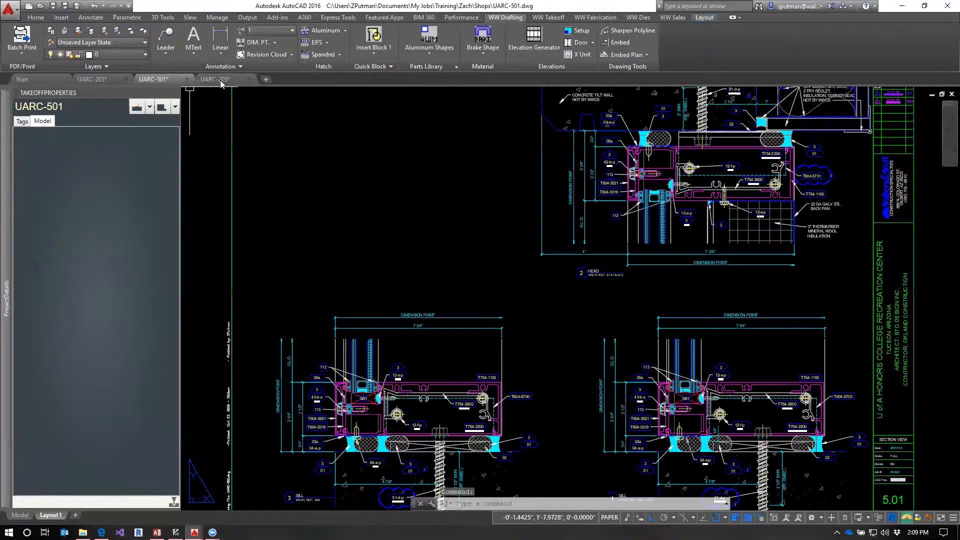
pyautogui.click(220, 80)
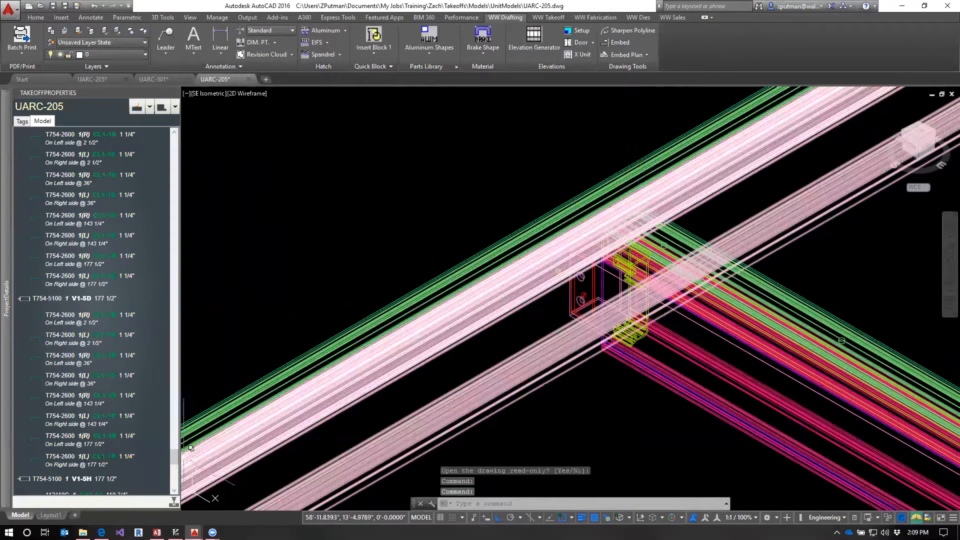
# Locate the T754-5409 CT1-5 piece listed under the CV1-5B vertical in the unit model.
pyautogui.moveTo(174, 458); pyautogui.dragTo(176, 482)
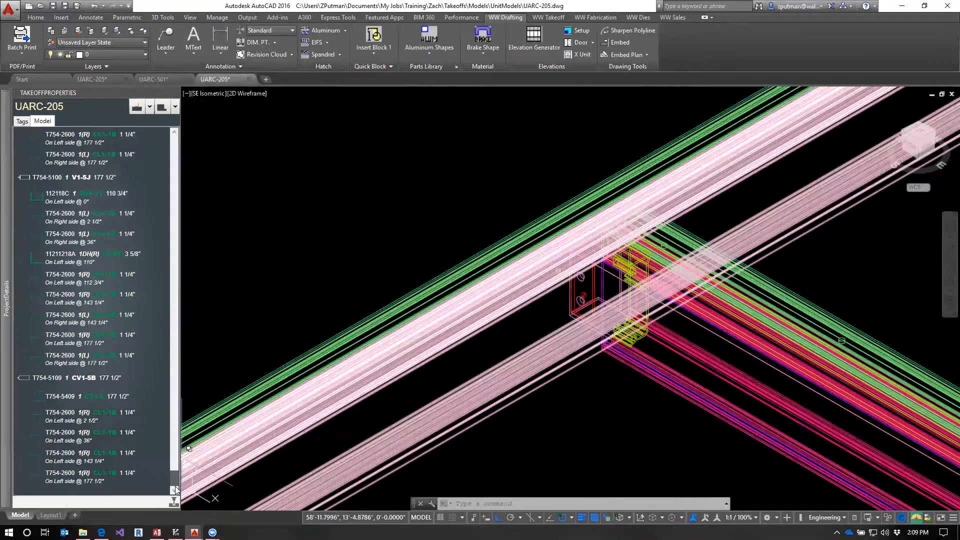
pyautogui.click(61, 398)
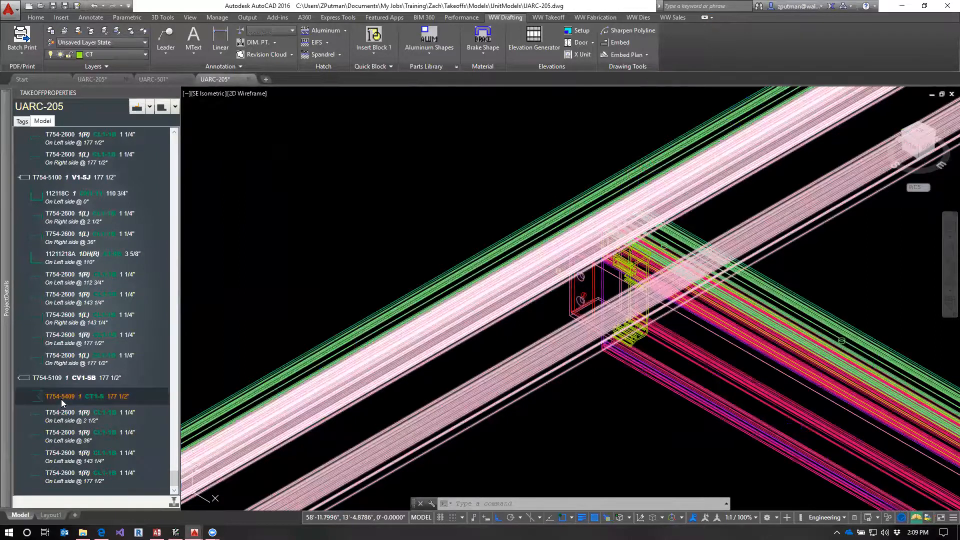
pyautogui.scroll(-8, 600, 320)
pyautogui.moveTo(712, 427); pyautogui.dragTo(568, 272, button='middle')
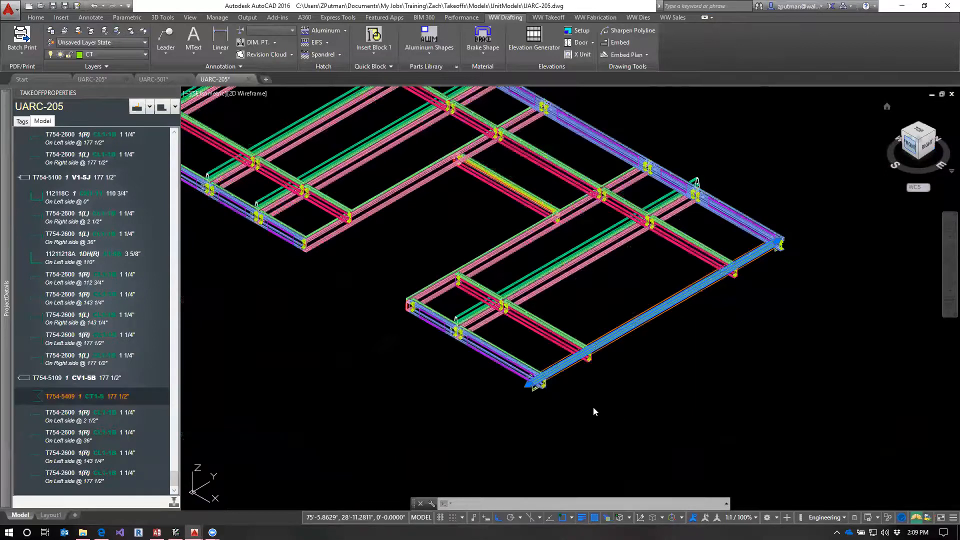
# Examine from the front how the T754-5409 profile fits onto the angled corner vertical, then clear the selection.
pyautogui.click(909, 145)
pyautogui.scroll(5, 577, 295)
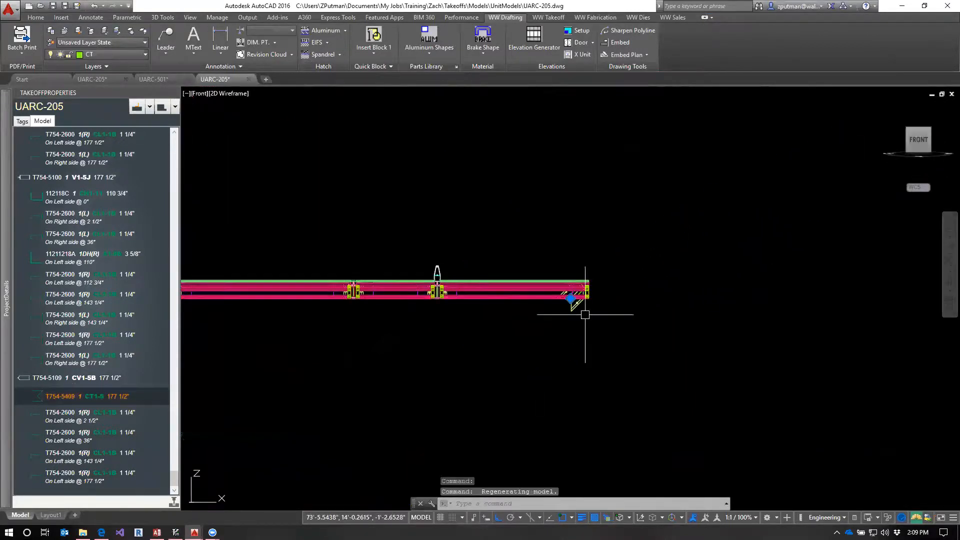
pyautogui.scroll(5, 576, 364)
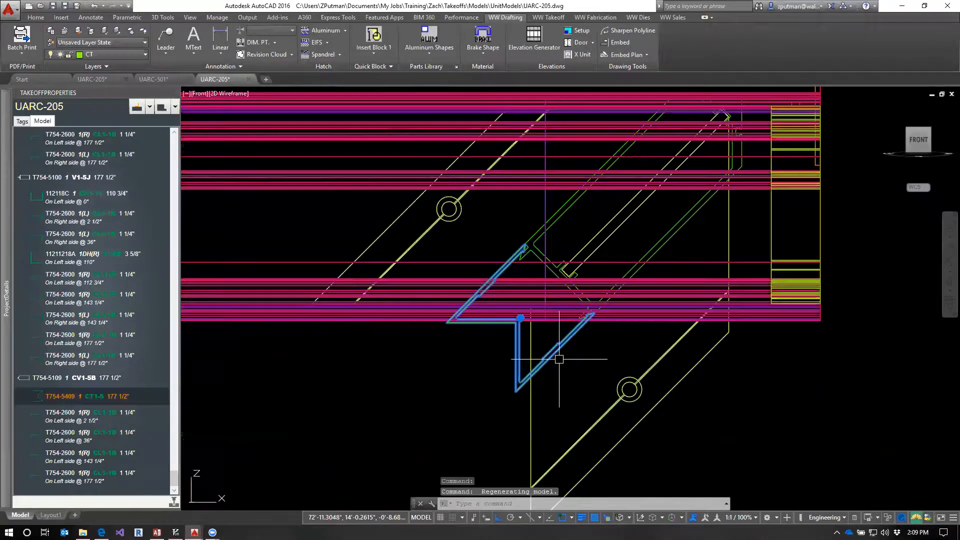
pyautogui.scroll(-3, 559, 358)
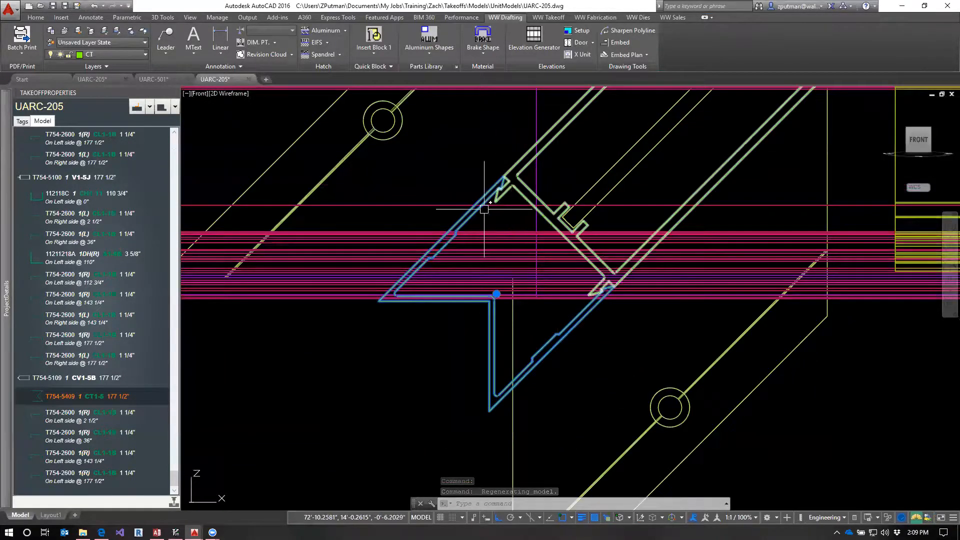
pyautogui.scroll(-2, 553, 342)
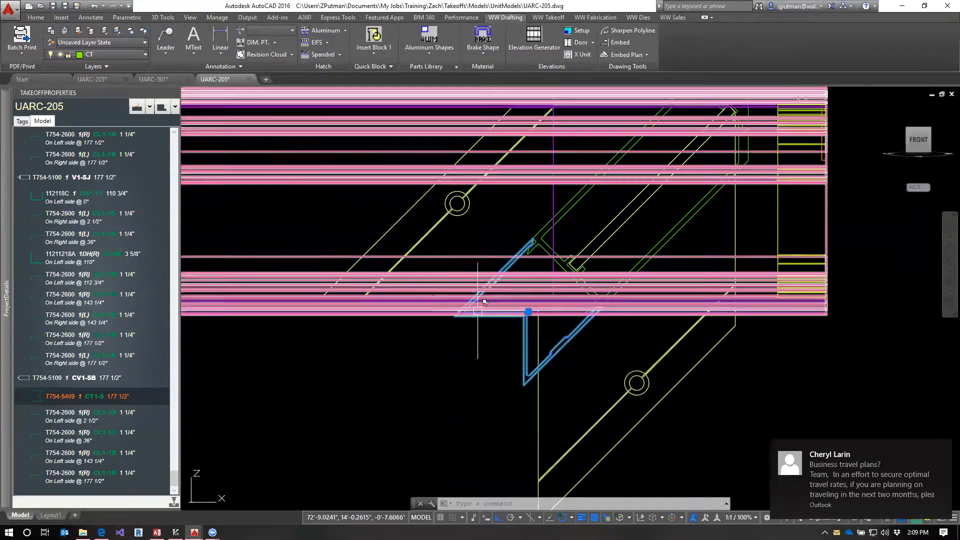
pyautogui.scroll(-1, 437, 397)
pyautogui.press('Escape')
pyautogui.press('Escape')
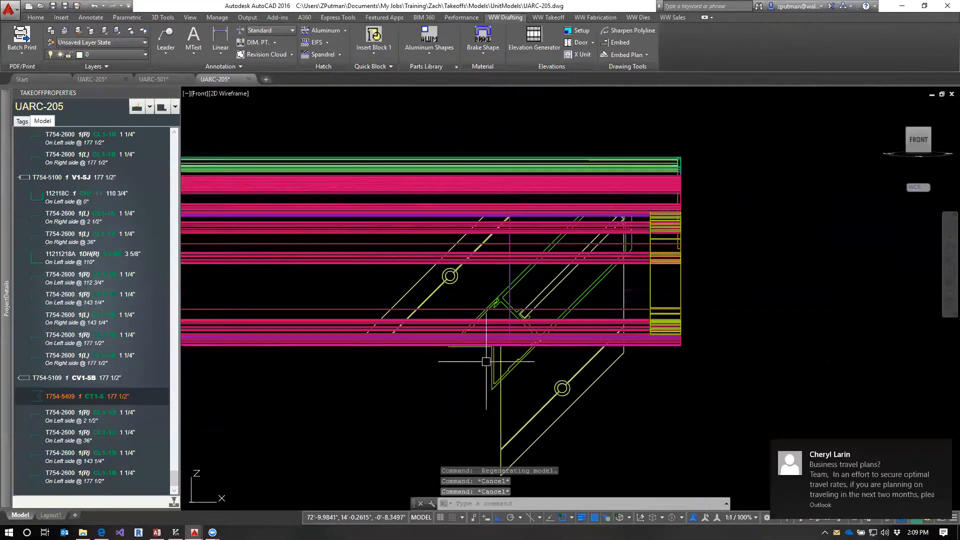
pyautogui.press('Escape')
pyautogui.press('Escape')
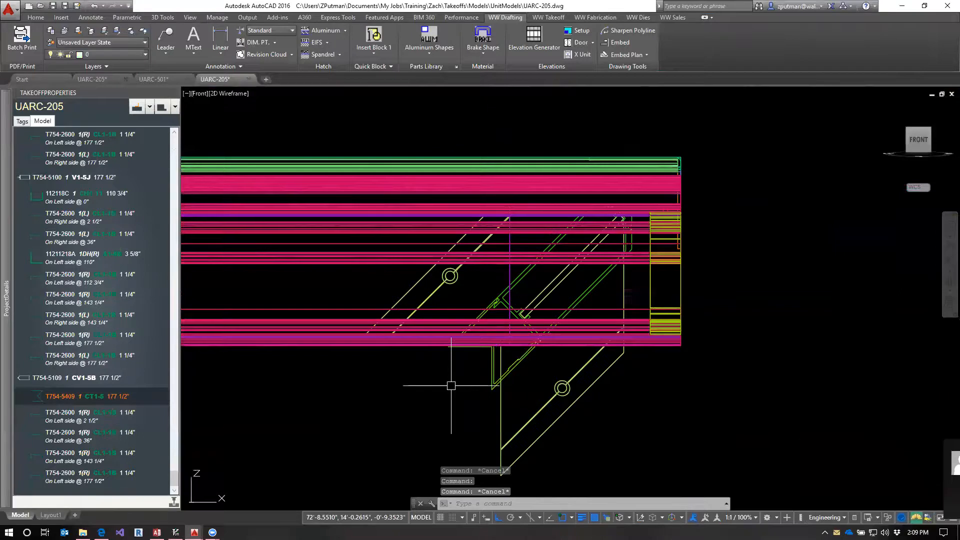
# Select the T754-2200 HF1-24 piece between two verticals and find its parent T754-1100 SM1-6 in the model list.
pyautogui.scroll(-4, 450, 386)
pyautogui.moveTo(369, 402); pyautogui.dragTo(367, 402, button='middle')
pyautogui.scroll(4, 557, 386)
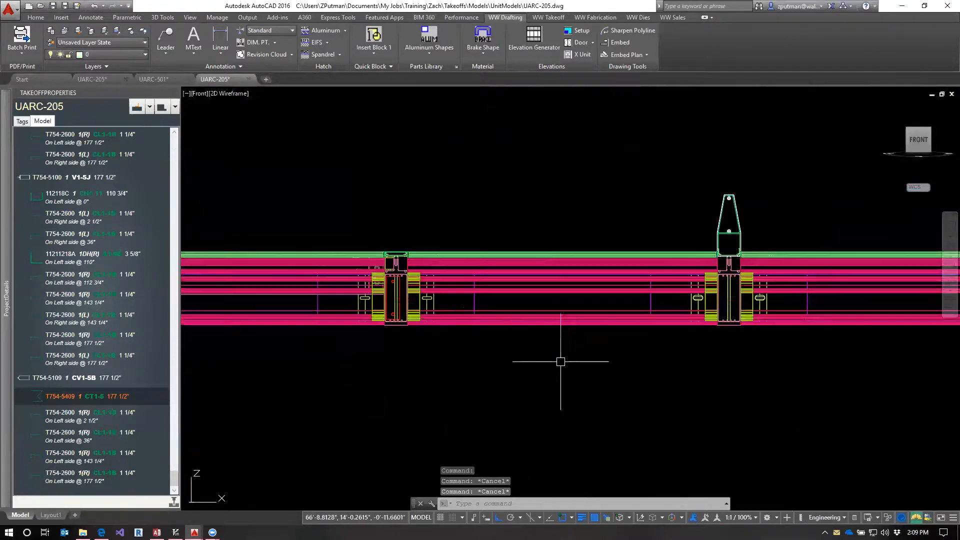
pyautogui.click(484, 297)
pyautogui.press('Escape')
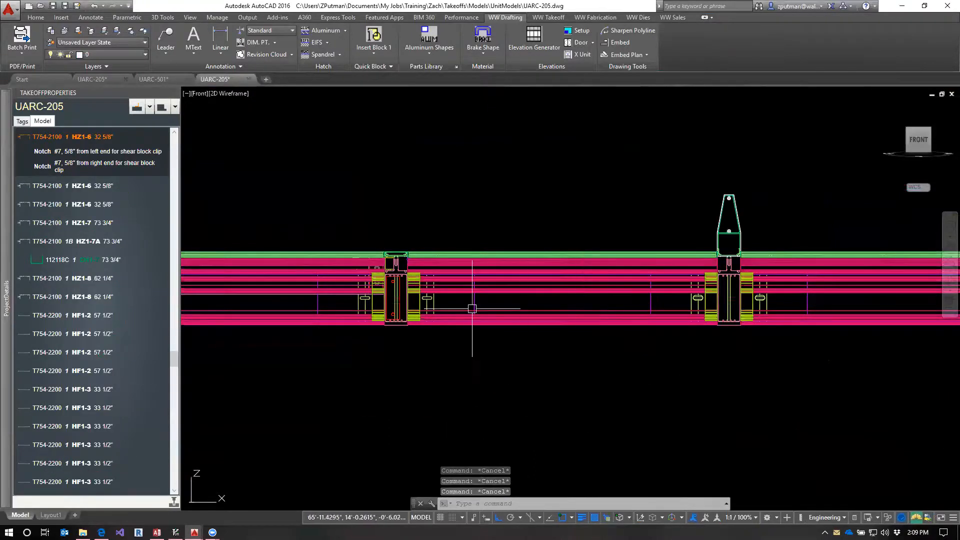
pyautogui.click(473, 300)
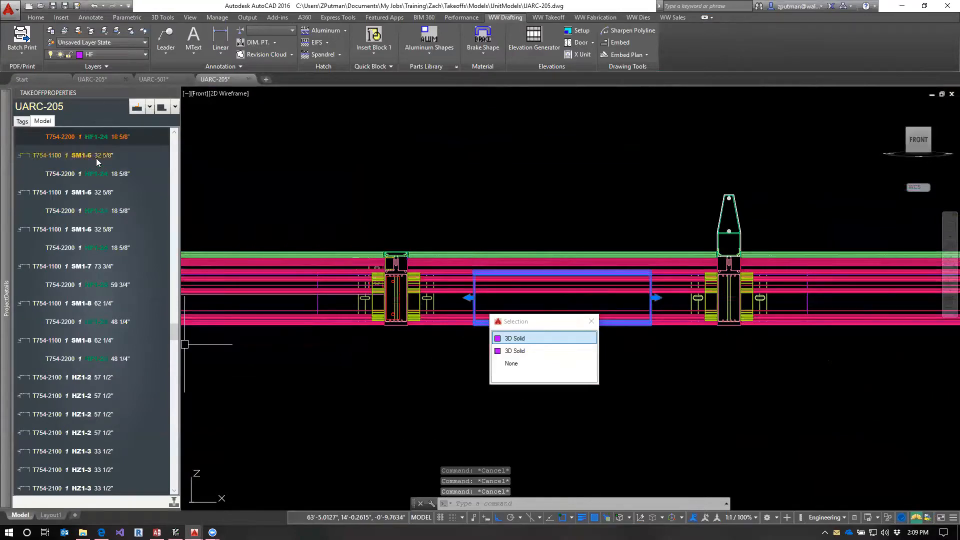
pyautogui.click(174, 133)
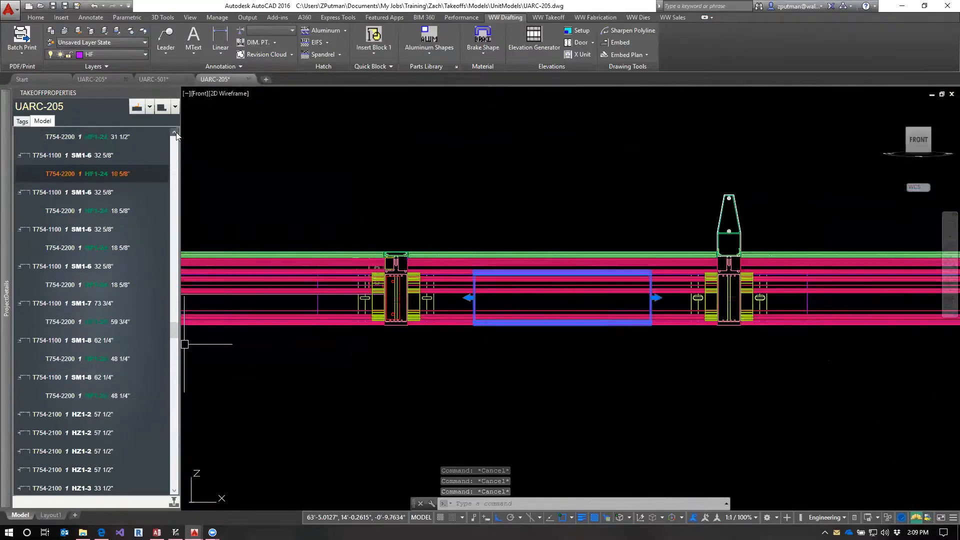
pyautogui.click(51, 156)
pyautogui.click(48, 204)
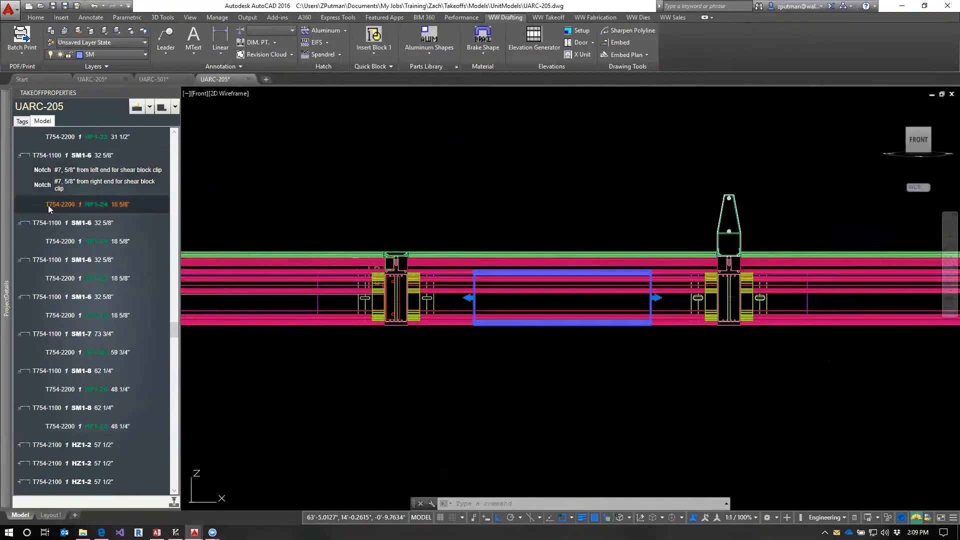
# Open the fab template for the T754-1100 SM1-6 member.
pyautogui.click(43, 152)
pyautogui.rightClick(44, 154)
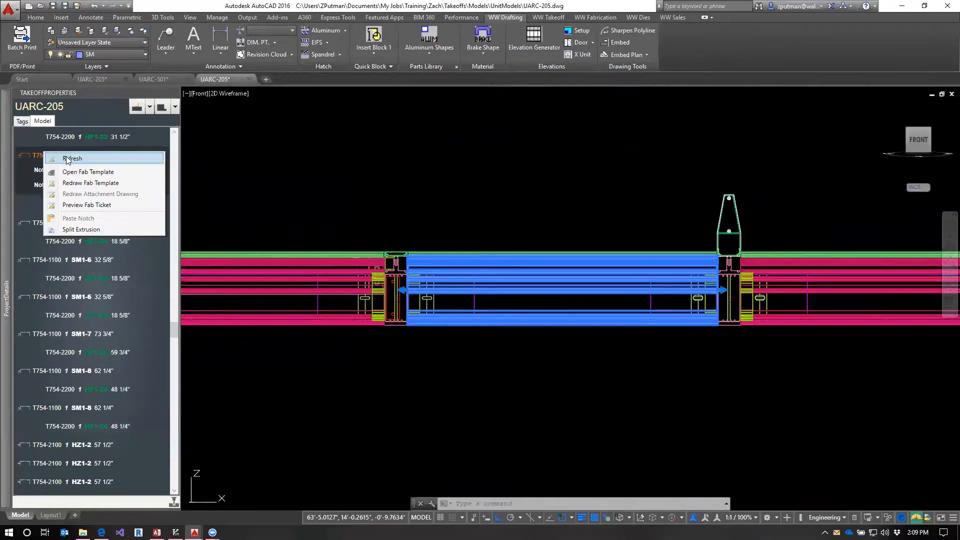
pyautogui.click(77, 172)
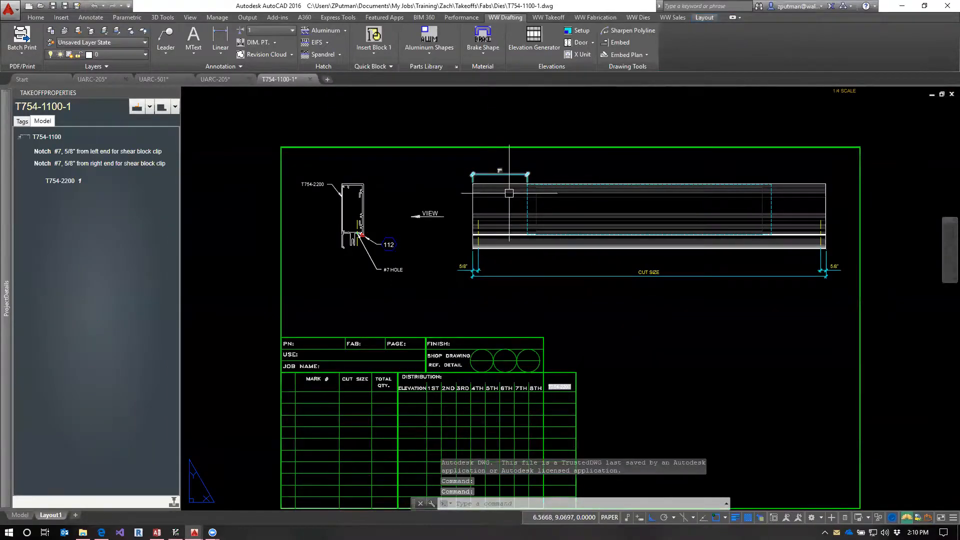
# Examine the dashed T754-2200 outline and its end offset in the T754-1100-1 template's front view, then clear the selection.
pyautogui.scroll(4, 509, 193)
pyautogui.click(540, 220)
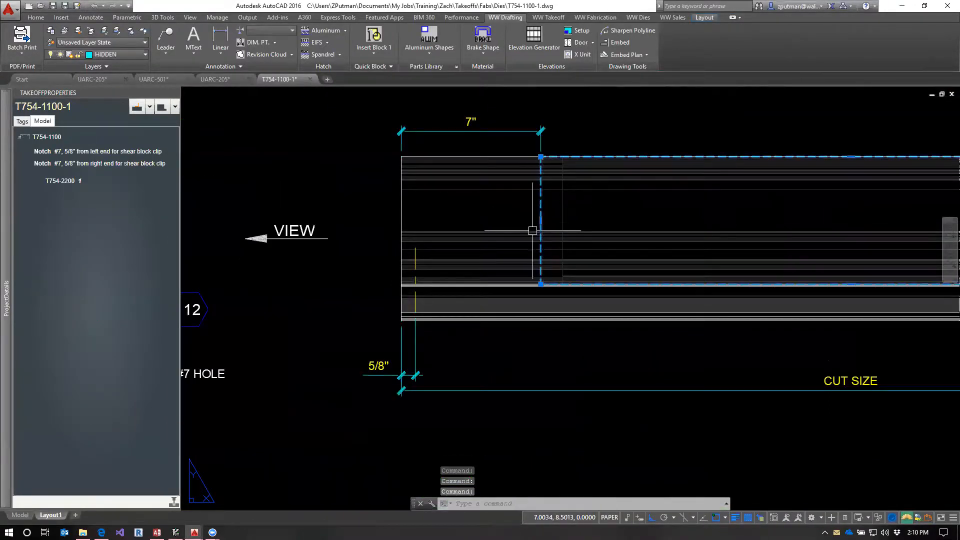
pyautogui.scroll(-4, 532, 230)
pyautogui.scroll(2, 785, 215)
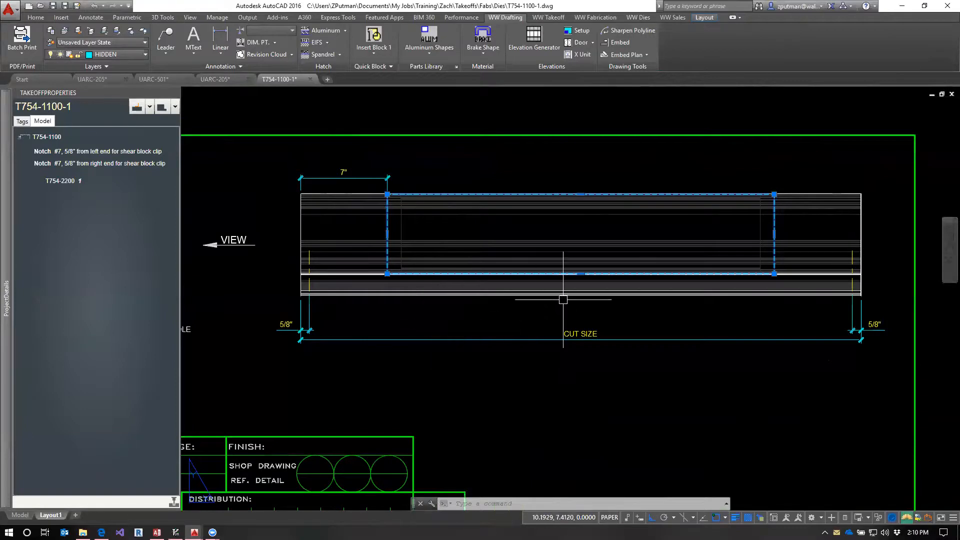
pyautogui.scroll(4, 760, 225)
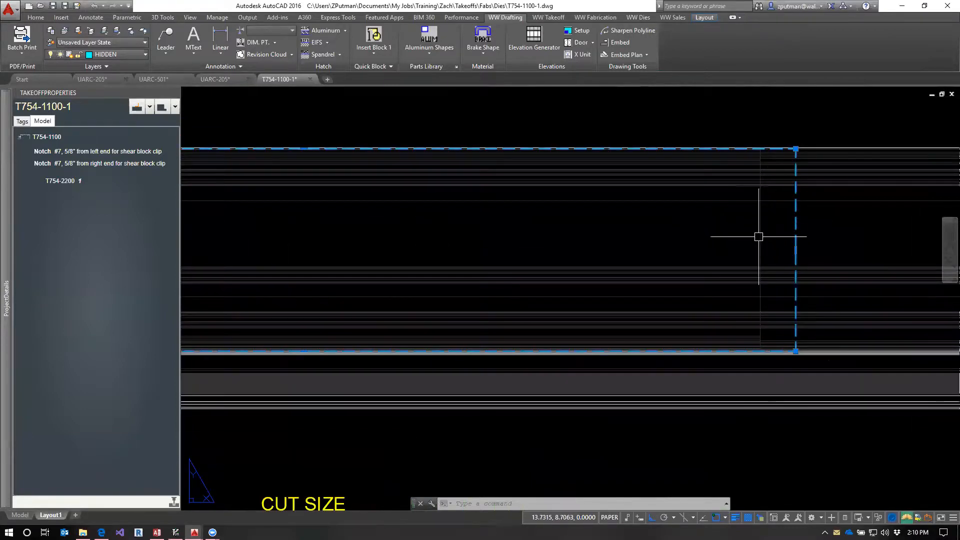
pyautogui.scroll(-2, 759, 238)
pyautogui.click(770, 209)
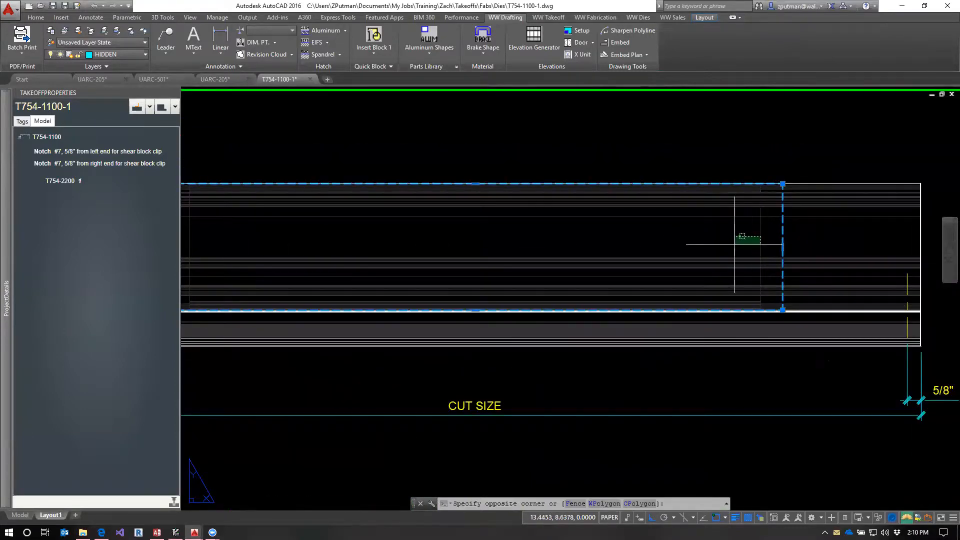
pyautogui.press('Escape')
pyautogui.press('Escape')
# Review the end view, the dimensions and the empty title block on the T754-1100-1 template sheet.
pyautogui.scroll(-6, 733, 242)
pyautogui.scroll(4, 529, 245)
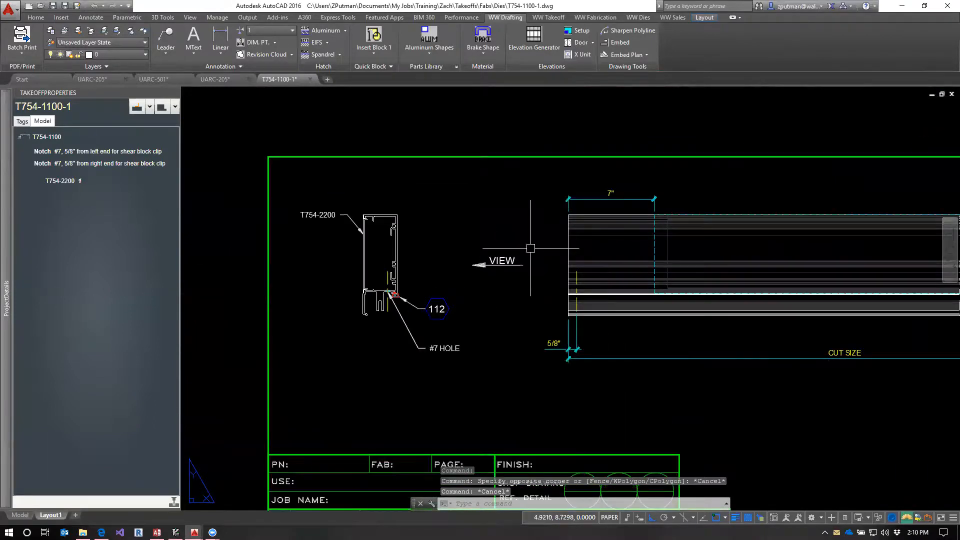
pyautogui.press('Escape')
pyautogui.press('Escape')
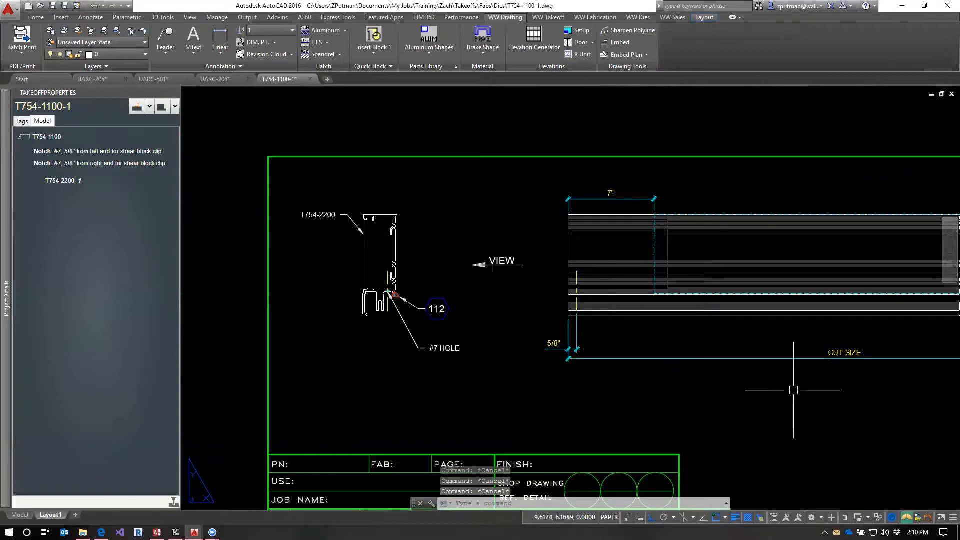
pyautogui.moveTo(765, 387); pyautogui.dragTo(627, 274, button='middle')
pyautogui.scroll(-2, 606, 257)
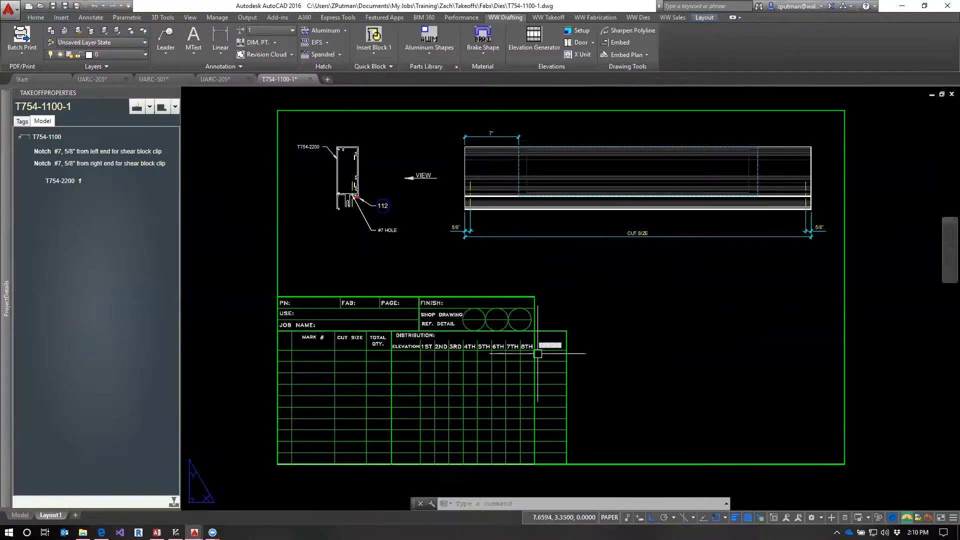
# Close the T754-1100-1 template and the UARC-205 unit model without saving changes.
pyautogui.click(308, 79)
pyautogui.click(502, 288)
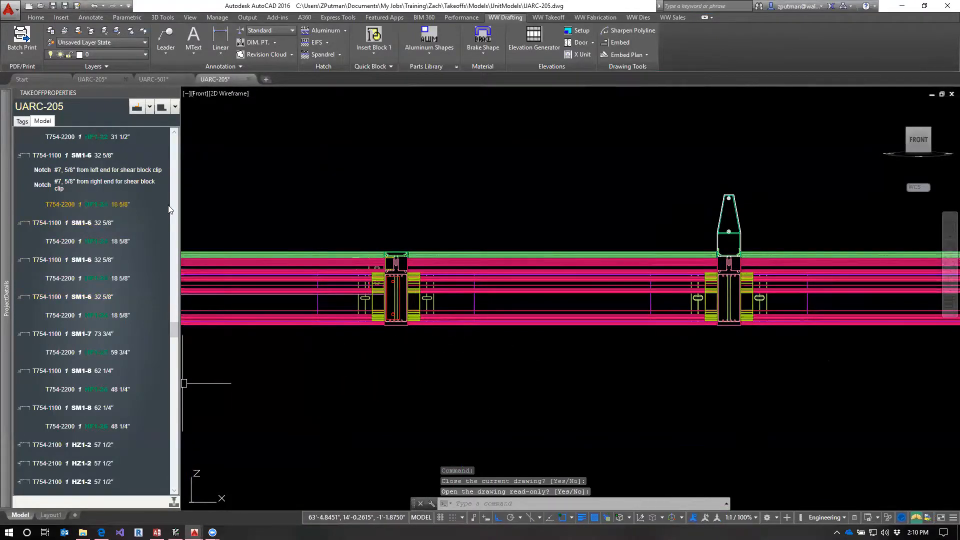
pyautogui.moveTo(179, 334); pyautogui.dragTo(179, 134)
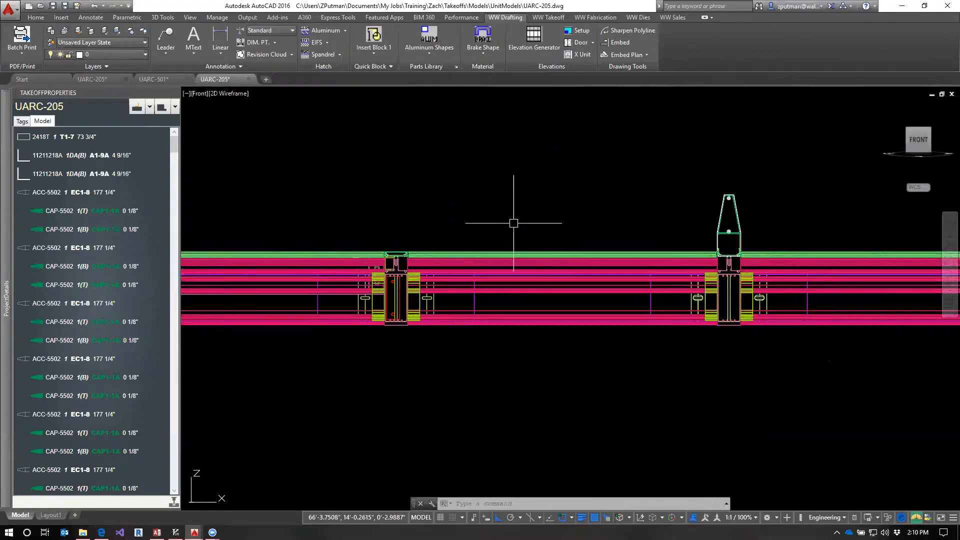
pyautogui.click(248, 79)
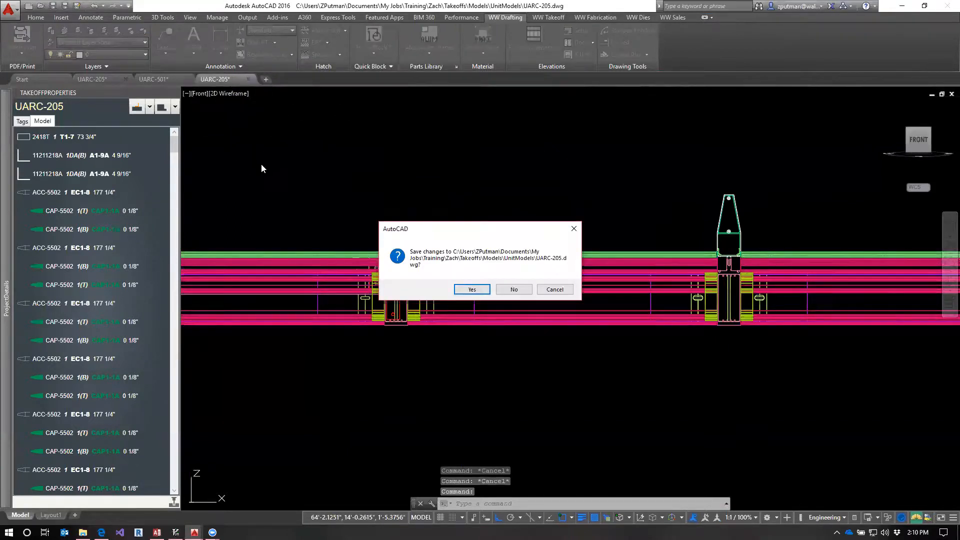
pyautogui.click(514, 289)
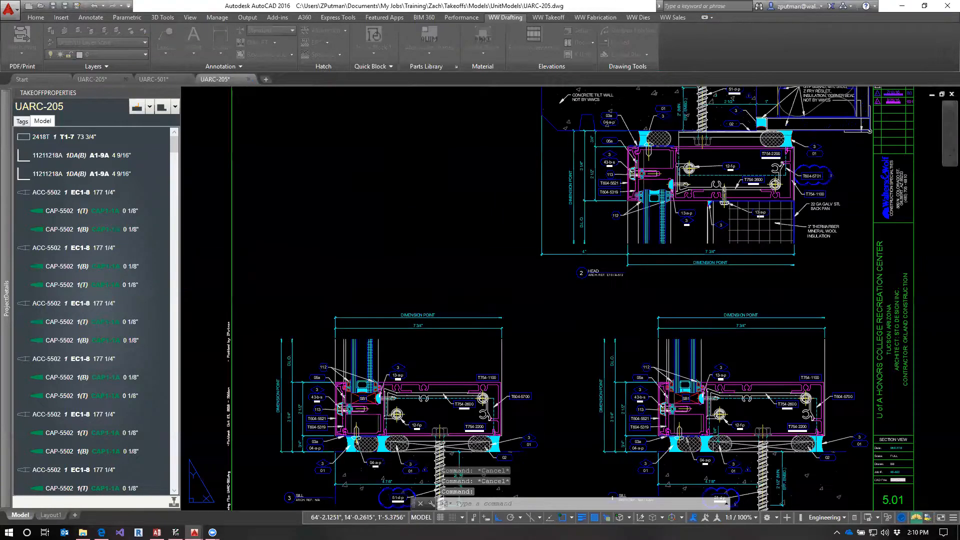
# Switch to the UARC-205 shop drawing and bring the door area of elevation 2 into view.
pyautogui.click(105, 80)
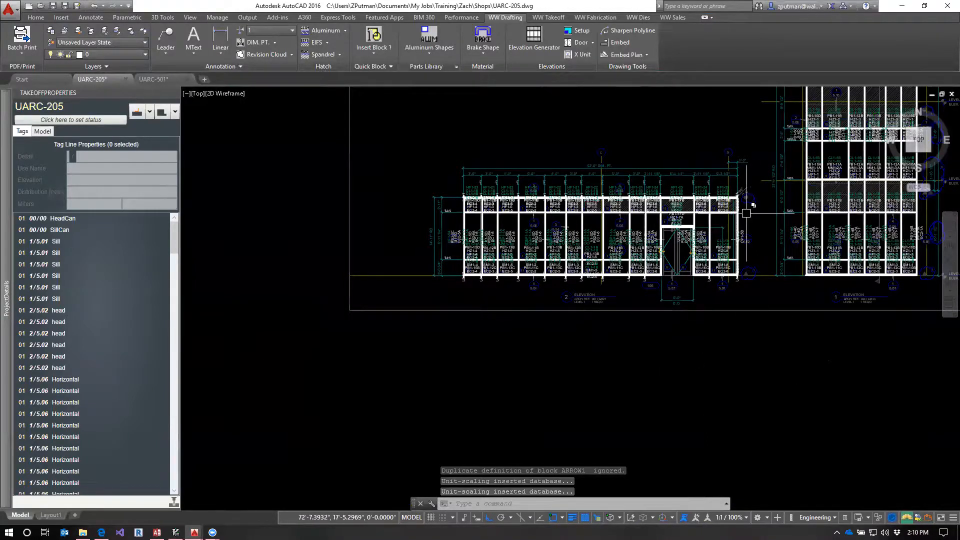
pyautogui.scroll(4, 754, 211)
pyautogui.moveTo(741, 218)
pyautogui.mouseDown(button='middle')
pyautogui.moveTo(696, 245)
pyautogui.moveTo(651, 238)
pyautogui.mouseUp(button='middle')
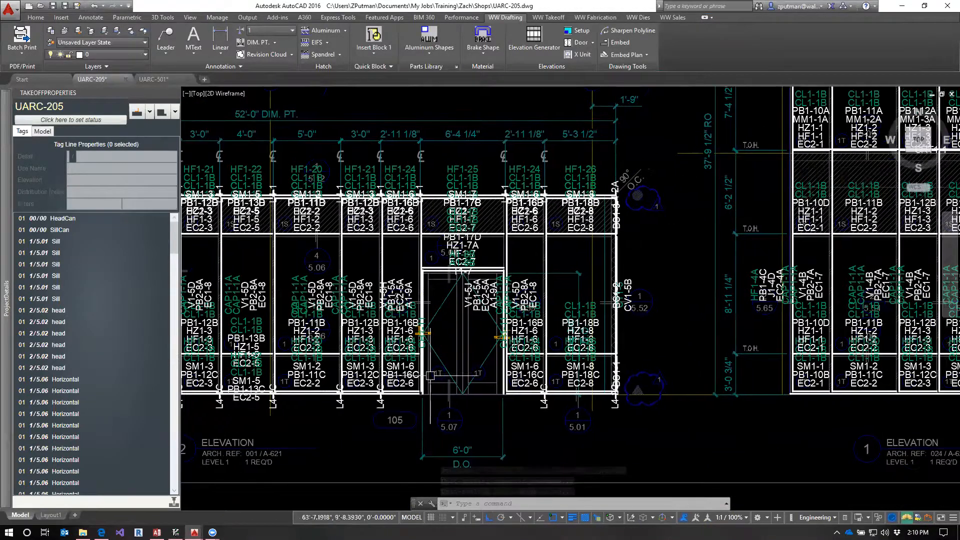
# Switch to the Lessons page in Microsoft Edge and read the Day 7 Autocut requirements.
pyautogui.moveTo(102, 532)
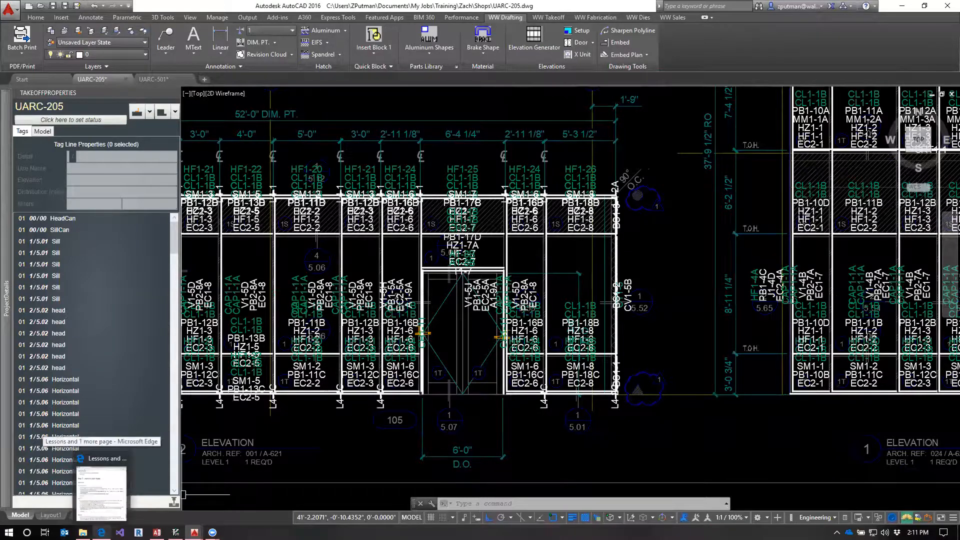
pyautogui.click(101, 487)
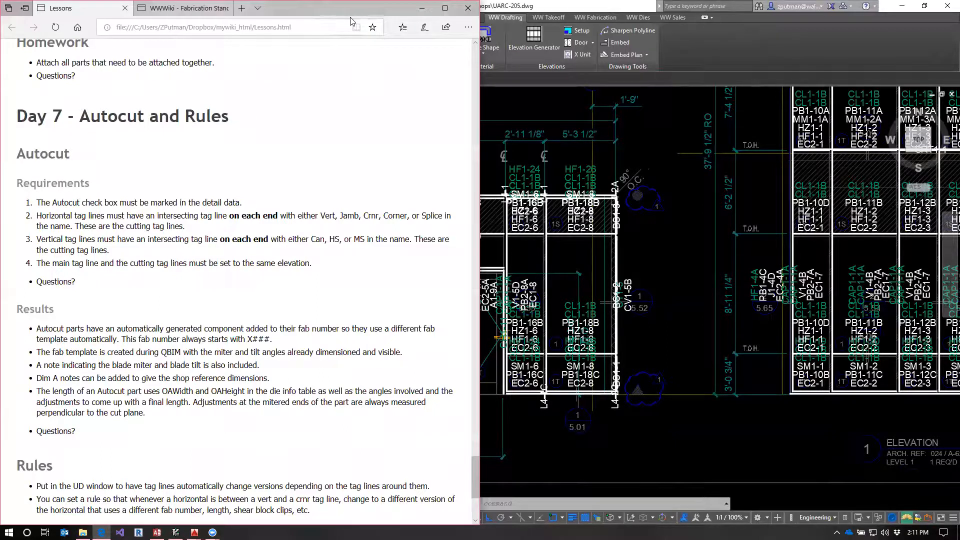
# Switch back to AutoCAD and review the AutoCut settings for the Horizontal use of detail 2\5.07, Horizontal above door.
pyautogui.click(670, 266)
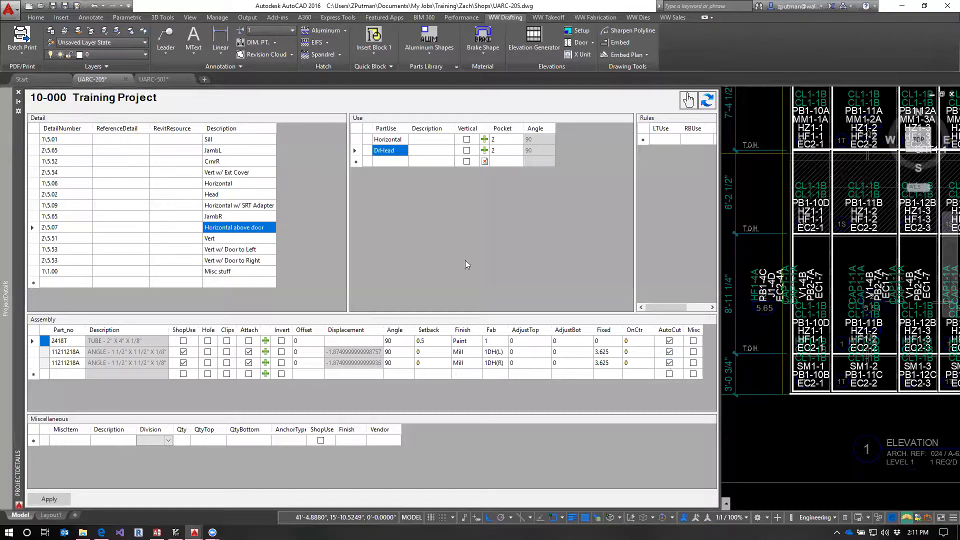
pyautogui.click(389, 140)
pyautogui.moveTo(711, 369)
pyautogui.mouseDown()
pyautogui.moveTo(710, 397)
pyautogui.moveTo(710, 352)
pyautogui.mouseUp()
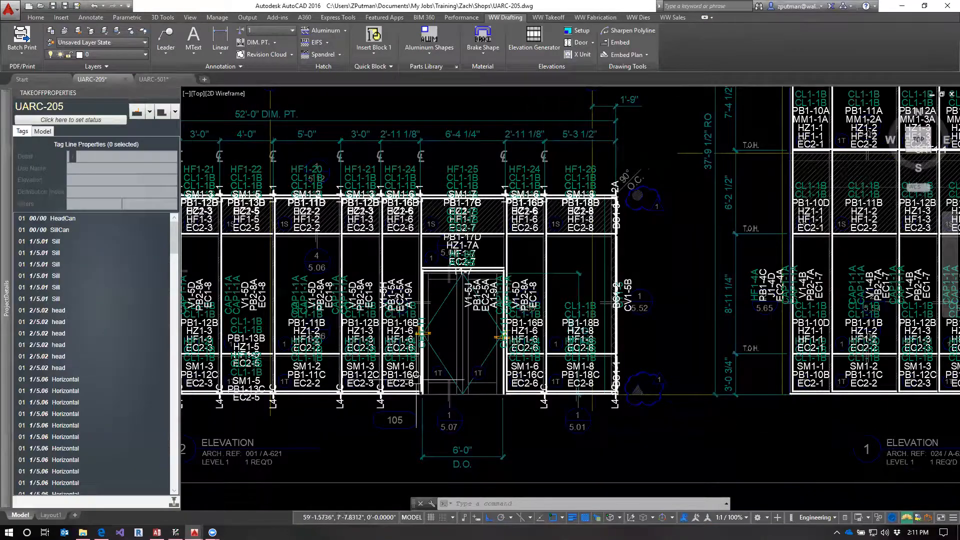
pyautogui.moveTo(4, 262)
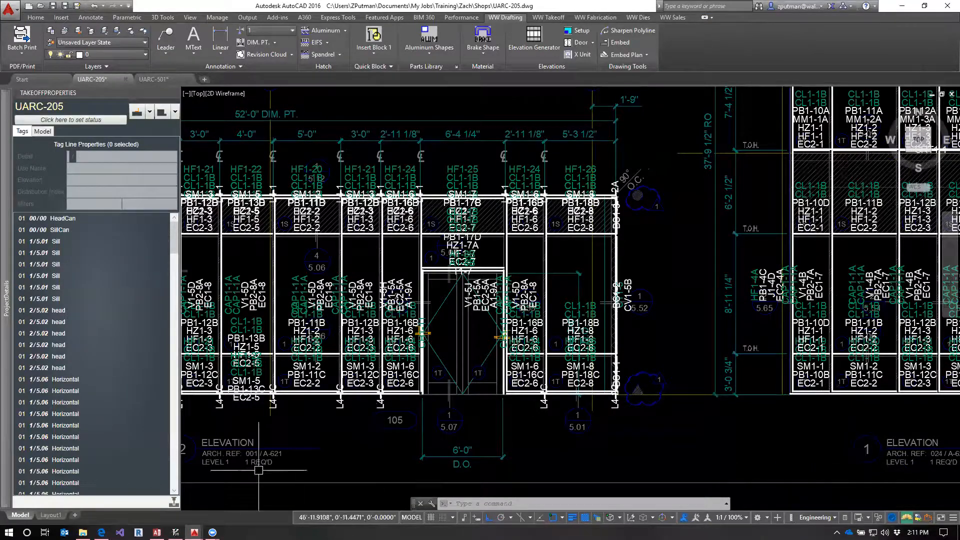
# Return to the lesson in Microsoft Edge and read which intersecting tag lines horizontal and vertical tag lines need on each end.
pyautogui.click(100, 532)
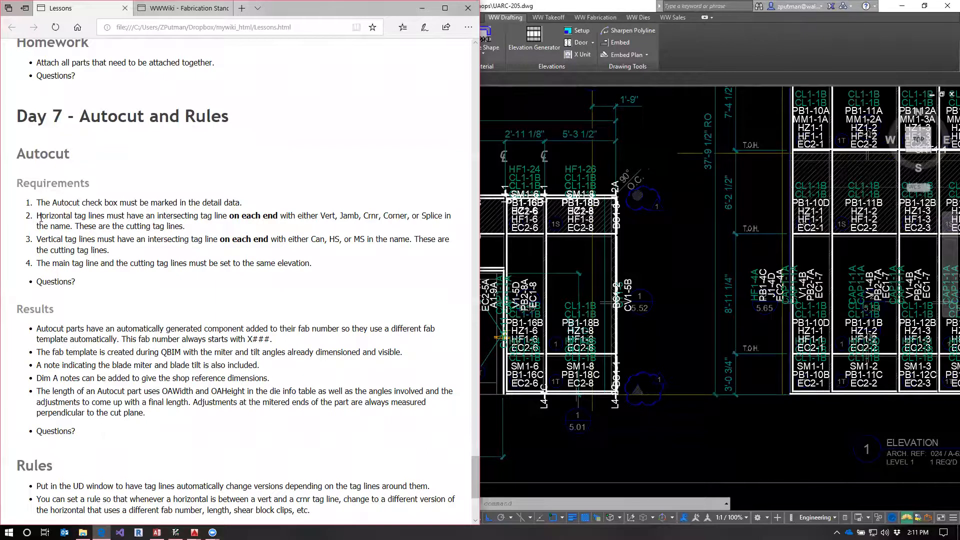
pyautogui.moveTo(38, 216); pyautogui.dragTo(106, 215)
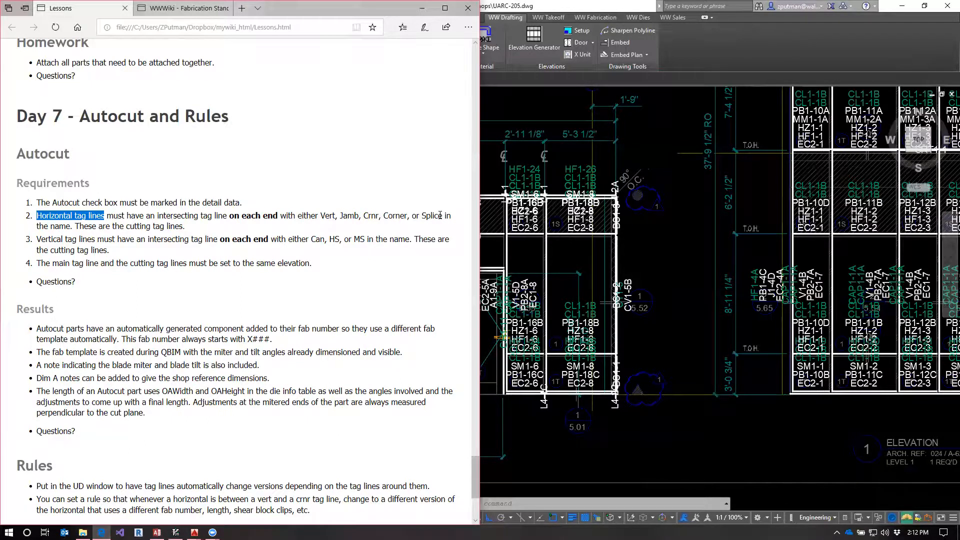
pyautogui.moveTo(230, 216); pyautogui.dragTo(278, 216)
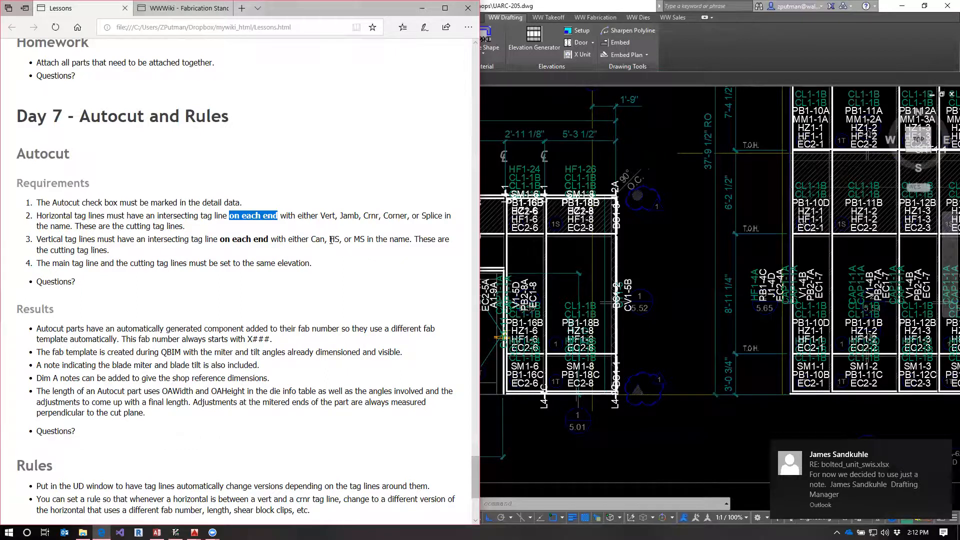
pyautogui.doubleClick(331, 240)
pyautogui.click(356, 239)
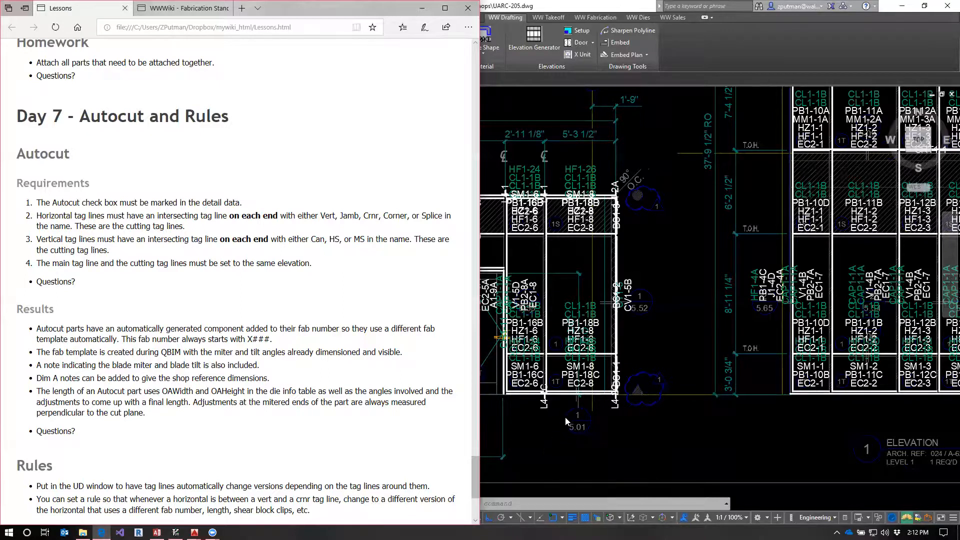
# Switch to AutoCAD and inspect the properties of the SillCan tag line below SM1-6 and SM1-8, then clear the selection.
pyautogui.click(560, 400)
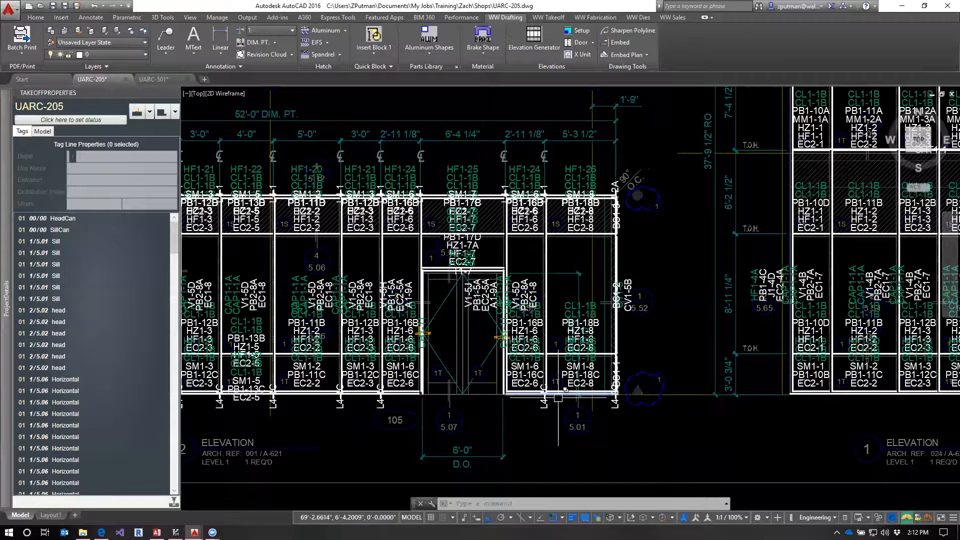
pyautogui.click(559, 400)
pyautogui.press('Escape')
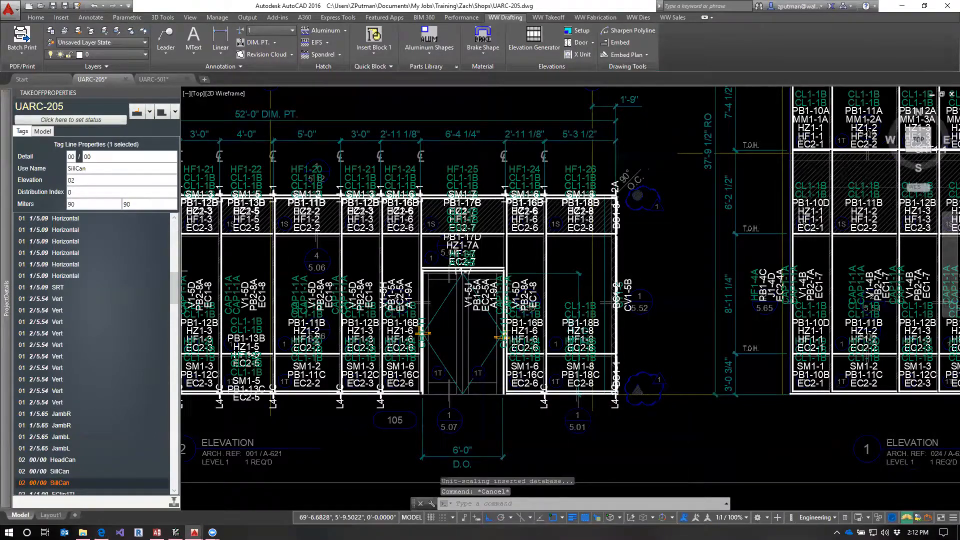
pyautogui.scroll(4, 559, 401)
pyautogui.click(556, 383)
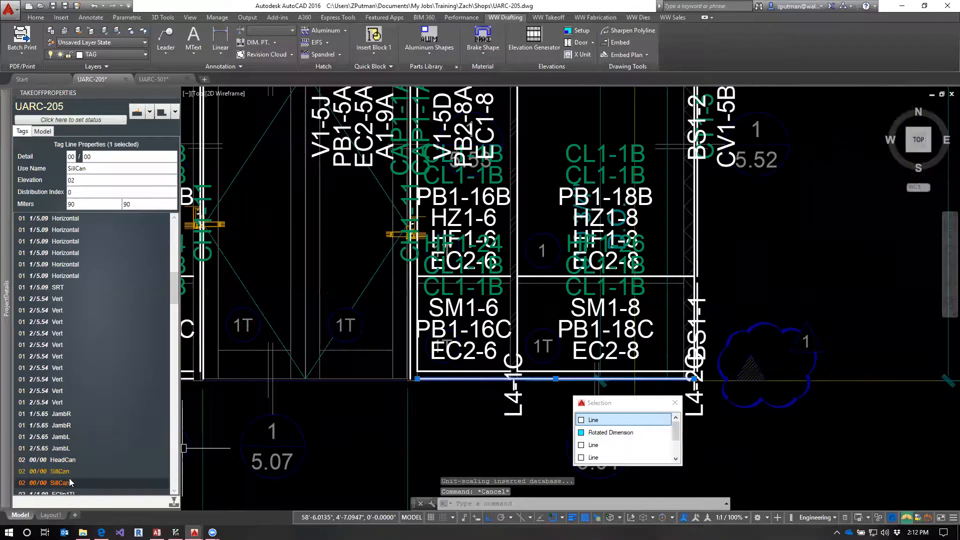
pyautogui.press('Escape')
pyautogui.press('Escape')
# Try to stretch the end of the SillCan tag line below SM1-8 to a sloped position with ortho off.
pyautogui.click(552, 380)
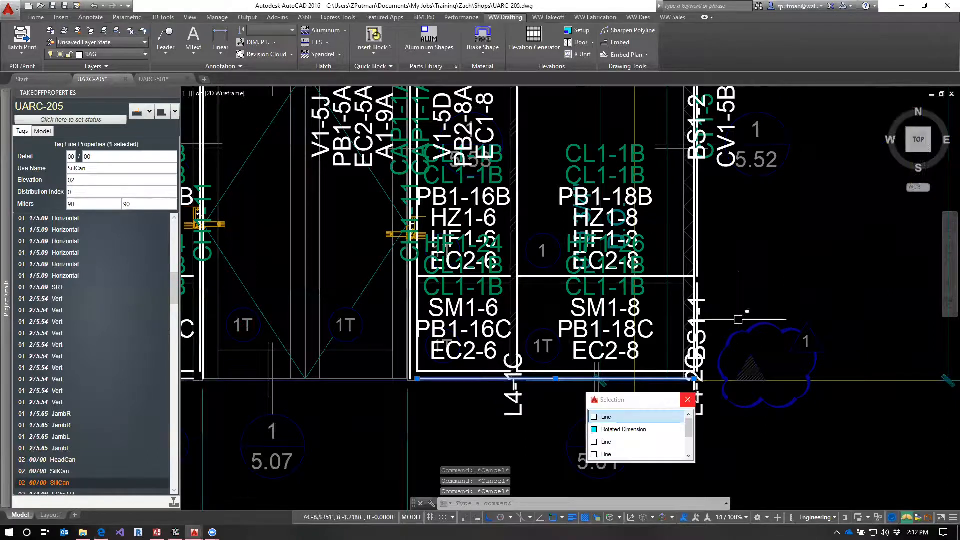
pyautogui.click(606, 416)
pyautogui.click(694, 378)
pyautogui.press('F8')
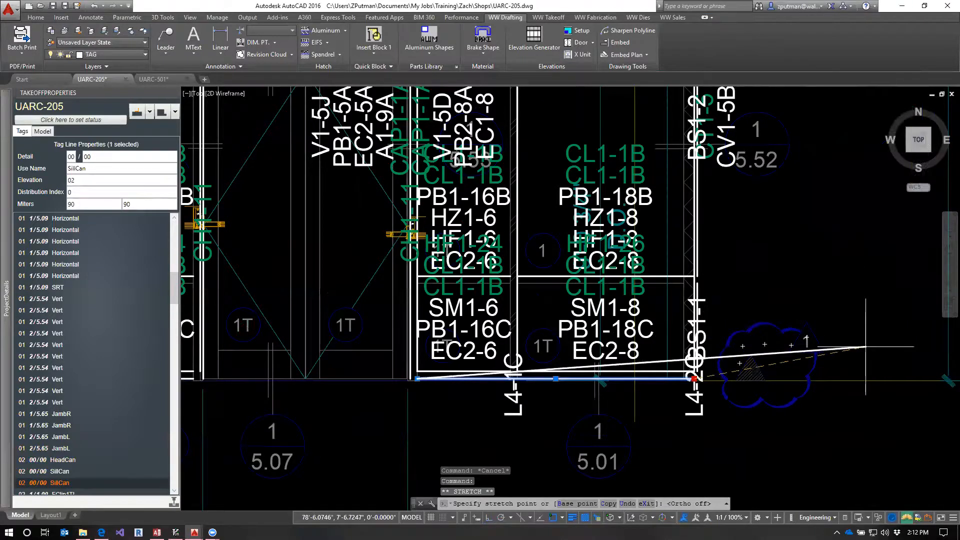
pyautogui.press('Escape')
pyautogui.press('Escape')
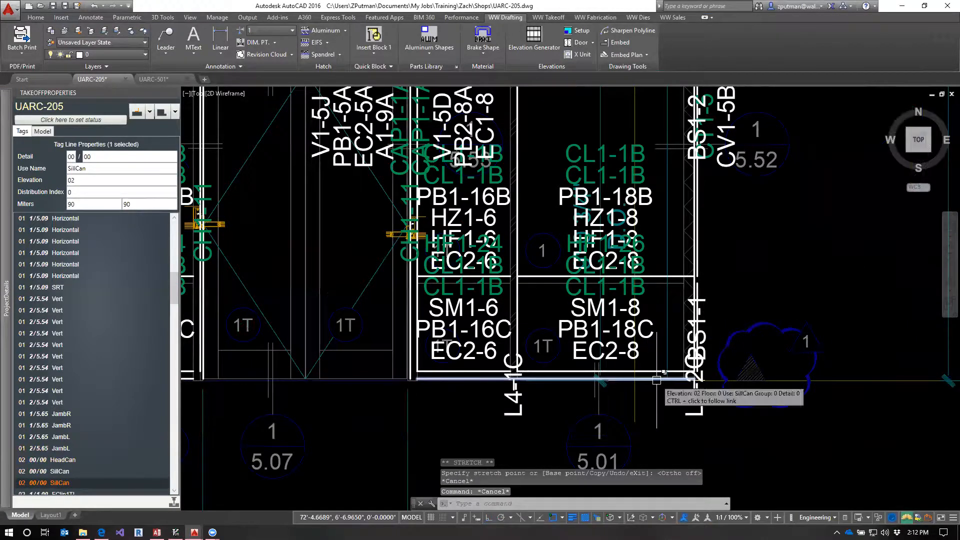
pyautogui.rightClick(656, 380)
pyautogui.press('Escape')
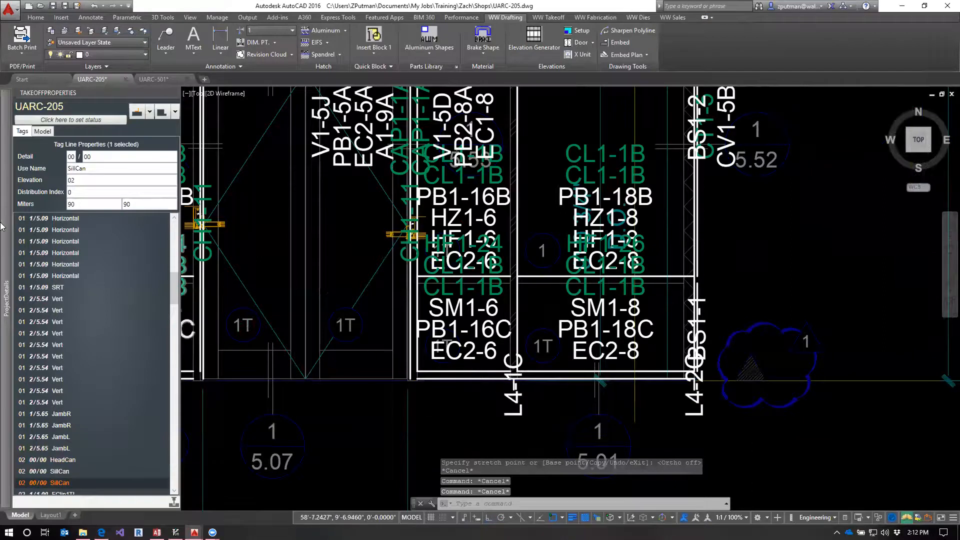
pyautogui.moveTo(2, 224)
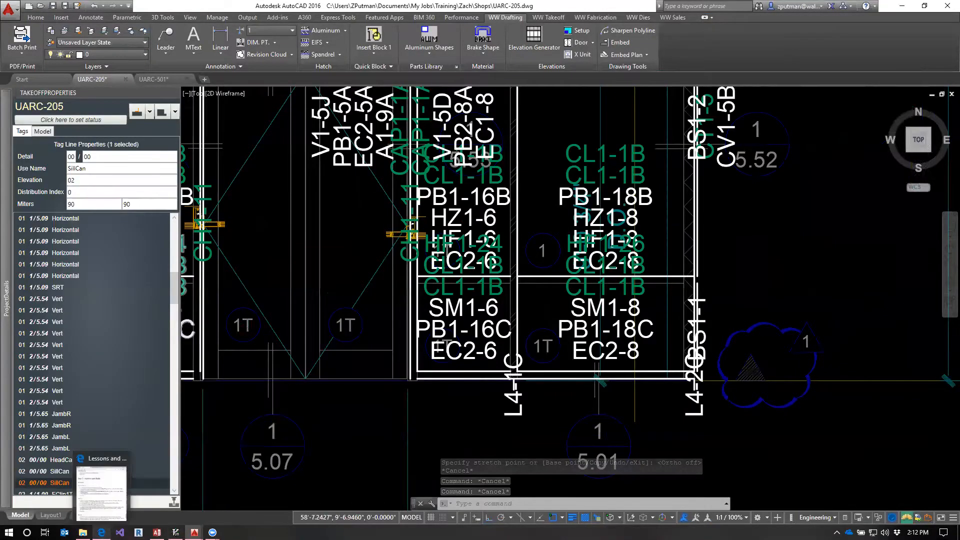
# Switch to Microsoft Edge and highlight the HS and MS names in the Autocut requirement for vertical tag lines.
pyautogui.click(102, 532)
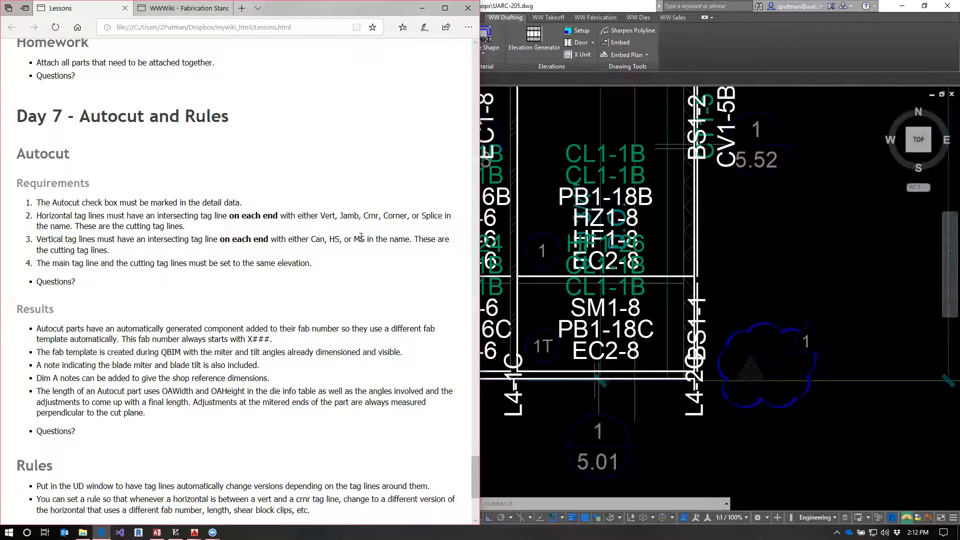
pyautogui.moveTo(331, 239); pyautogui.dragTo(363, 238)
pyautogui.click(340, 239)
pyautogui.moveTo(355, 239); pyautogui.dragTo(365, 238)
# Switch to AutoCAD and examine the JambR tag lines at the splice centerline below Level 2 and the adjoining row of bays.
pyautogui.click(789, 270)
pyautogui.scroll(-4, 788, 270)
pyautogui.moveTo(785, 267)
pyautogui.mouseDown(button='middle')
pyautogui.moveTo(454, 291)
pyautogui.moveTo(276, 414)
pyautogui.mouseUp(button='middle')
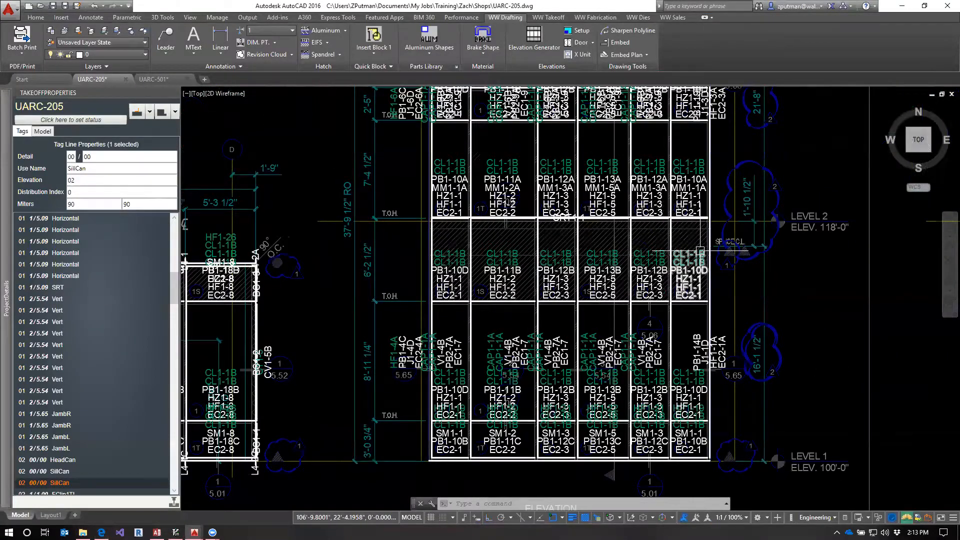
pyautogui.scroll(2, 700, 250)
pyautogui.click(714, 254)
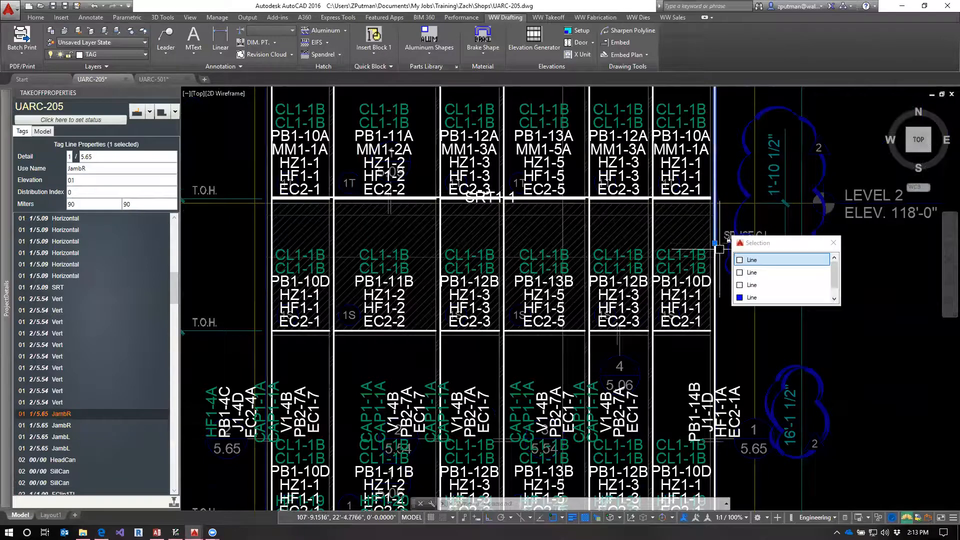
pyautogui.press('Escape')
pyautogui.press('Escape')
pyautogui.scroll(2, 717, 258)
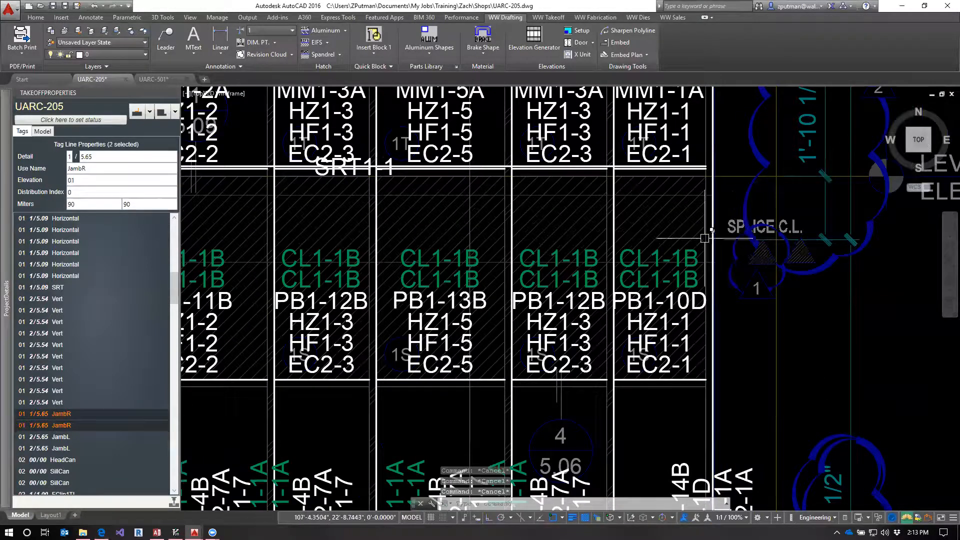
pyautogui.moveTo(269, 229); pyautogui.dragTo(663, 239, button='middle')
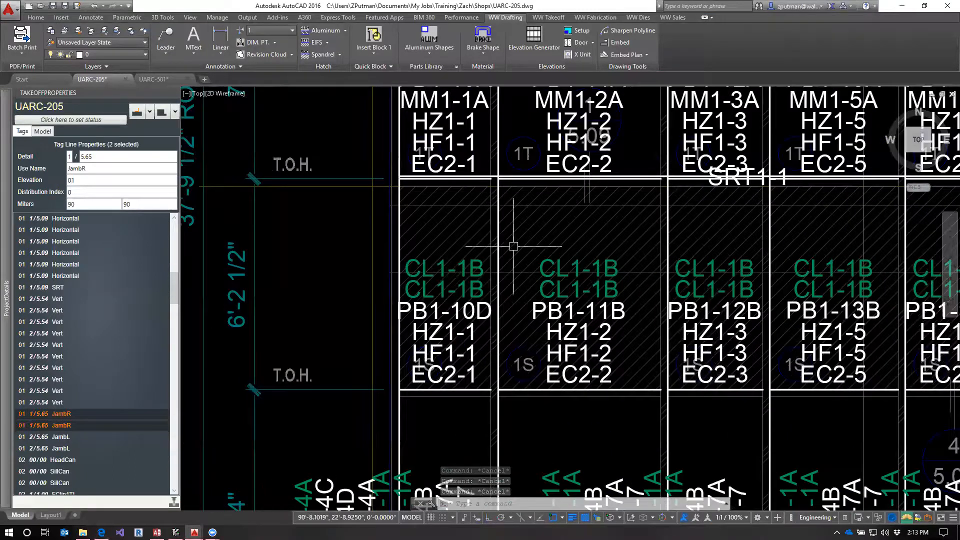
pyautogui.moveTo(814, 257); pyautogui.dragTo(667, 255, button='middle')
pyautogui.moveTo(824, 275); pyautogui.dragTo(773, 277, button='middle')
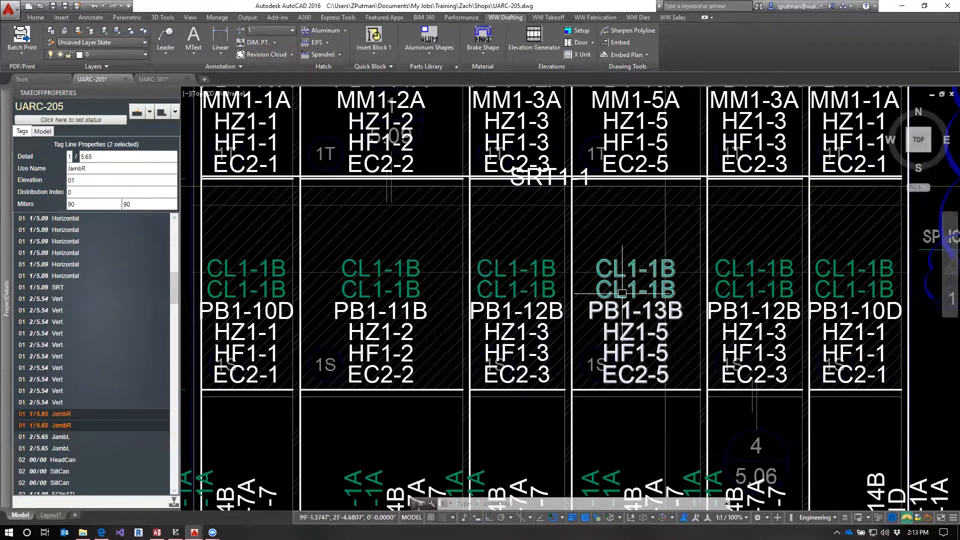
pyautogui.moveTo(6, 297)
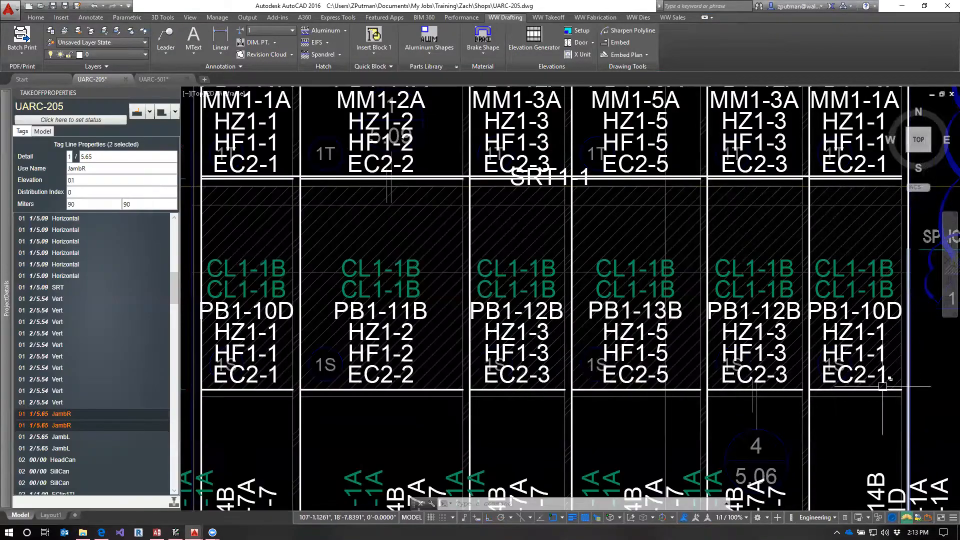
# Read the lesson's requirement on setting main and cutting tag lines to the same elevation, then return to the AutoCAD drawing.
pyautogui.moveTo(102, 532)
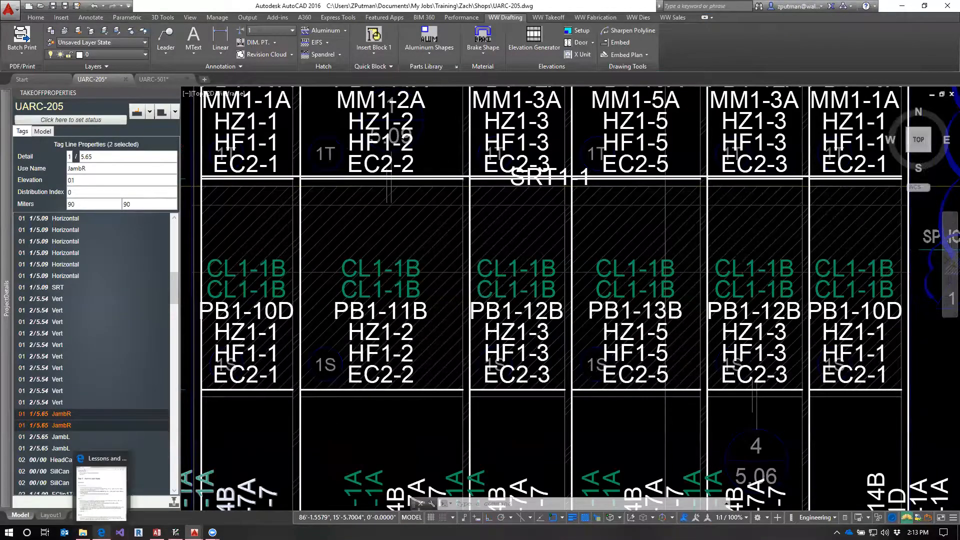
pyautogui.click(101, 489)
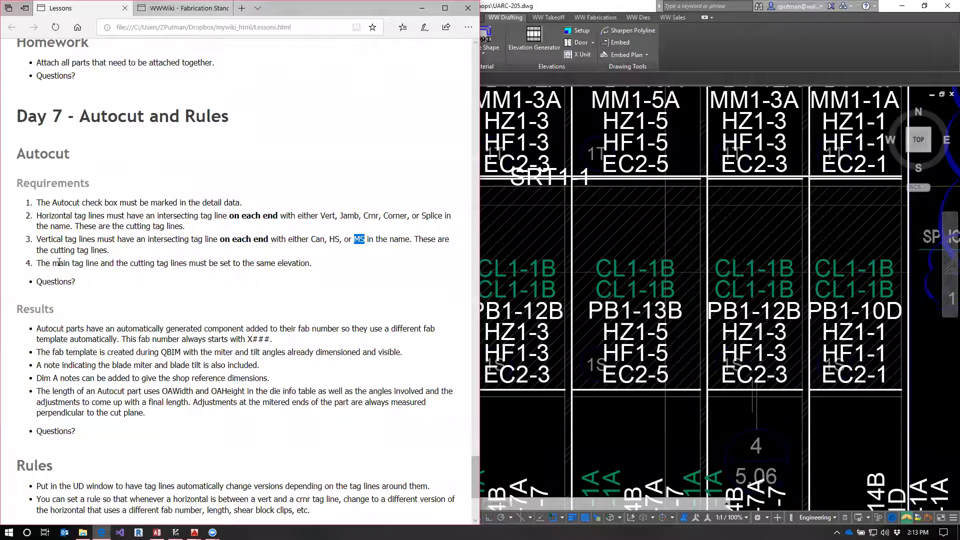
pyautogui.moveTo(53, 263); pyautogui.dragTo(99, 264)
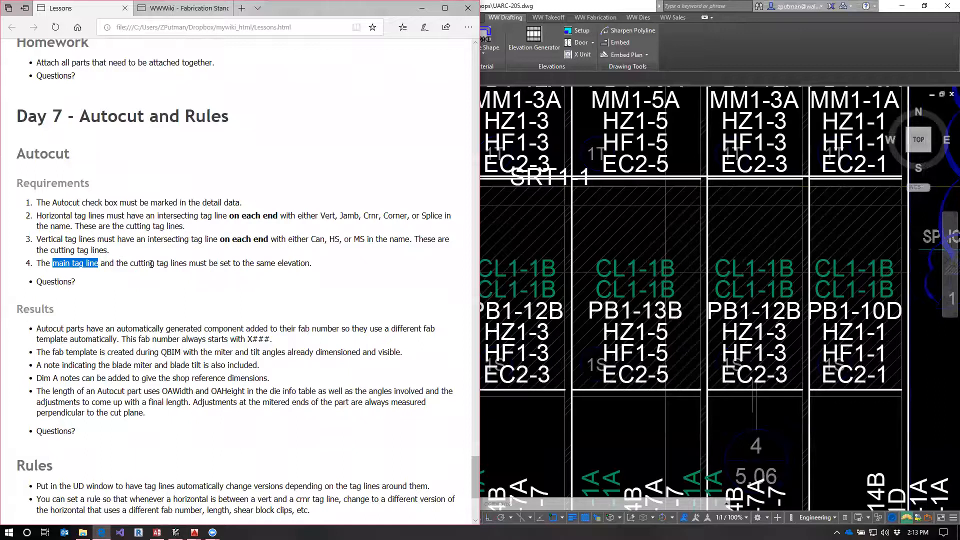
pyautogui.moveTo(223, 265); pyautogui.dragTo(306, 262)
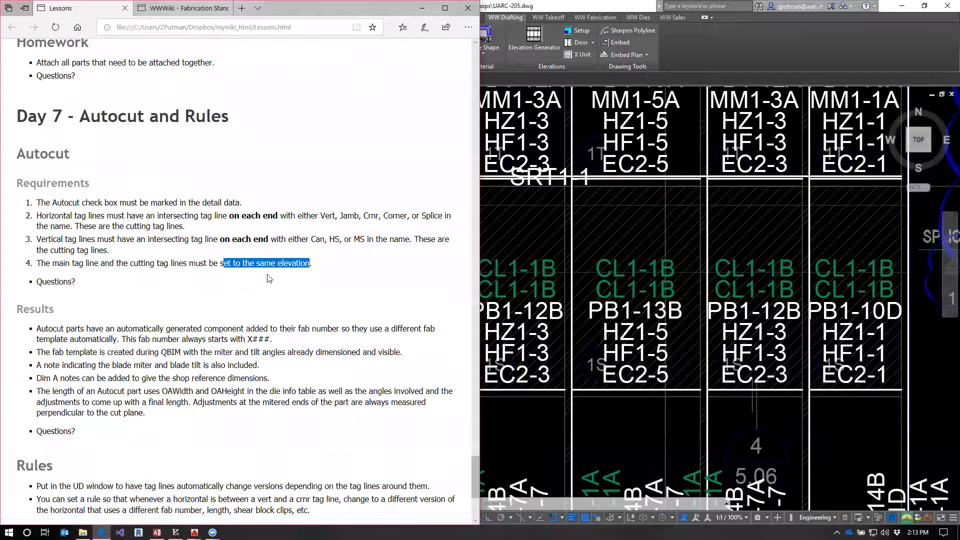
pyautogui.click(626, 412)
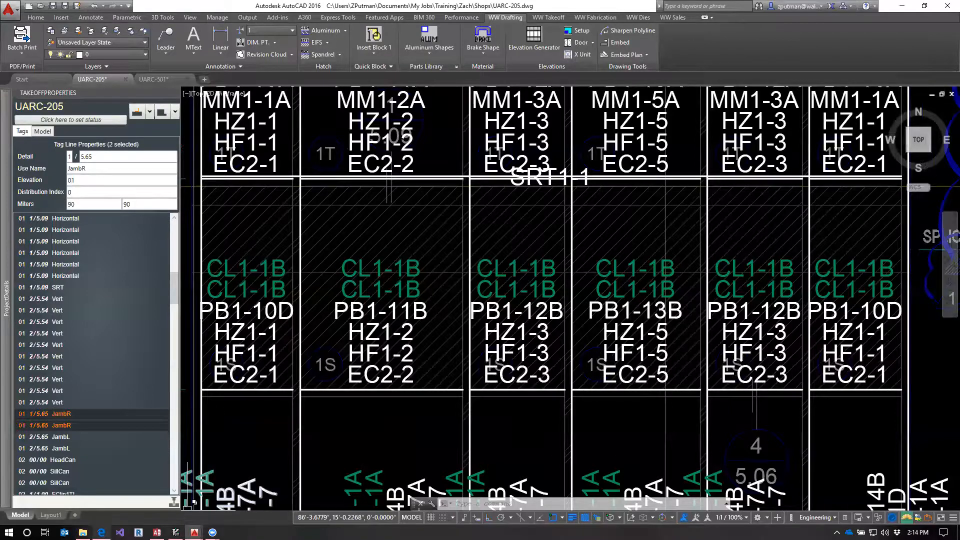
# Recheck the lesson's same-elevation requirement in Microsoft Edge, then return to AutoCAD and look over the end bays of elevation 2.
pyautogui.click(101, 532)
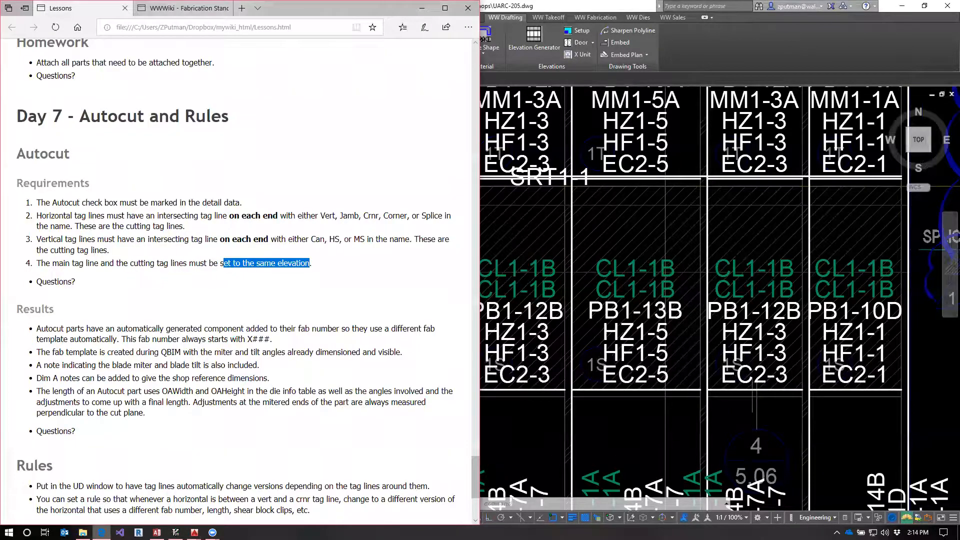
pyautogui.click(677, 436)
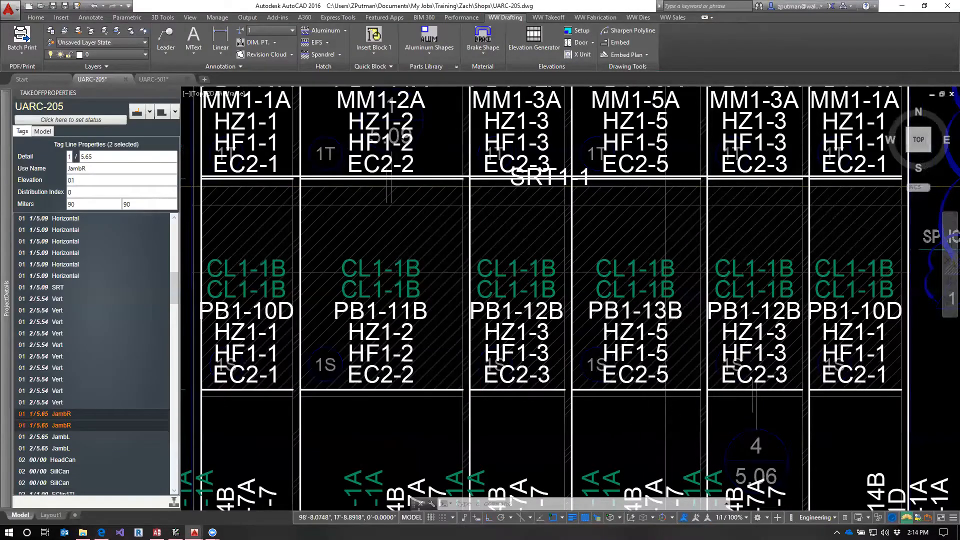
pyautogui.scroll(-4, 650, 425)
pyautogui.scroll(3, 696, 306)
pyautogui.moveTo(696, 305); pyautogui.dragTo(788, 258, button='middle')
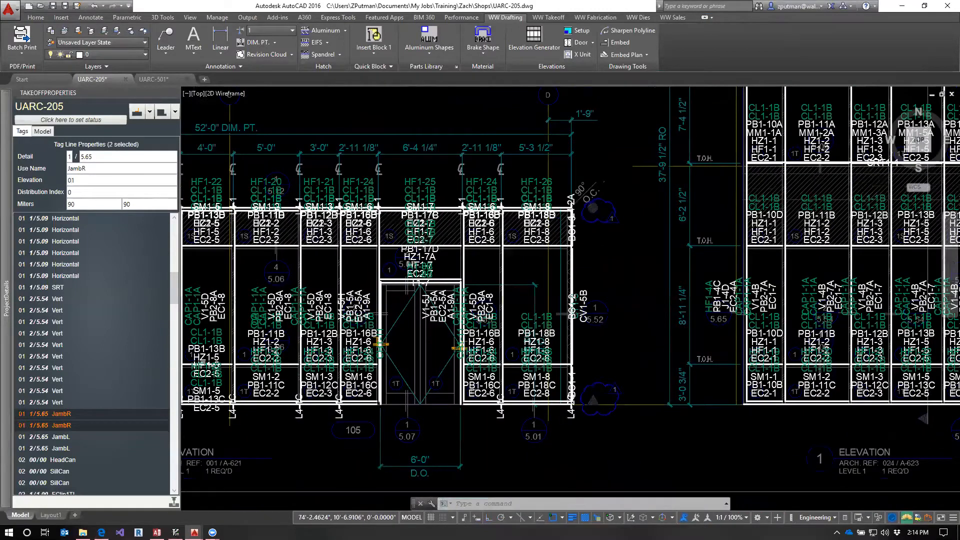
pyautogui.scroll(2, 580, 353)
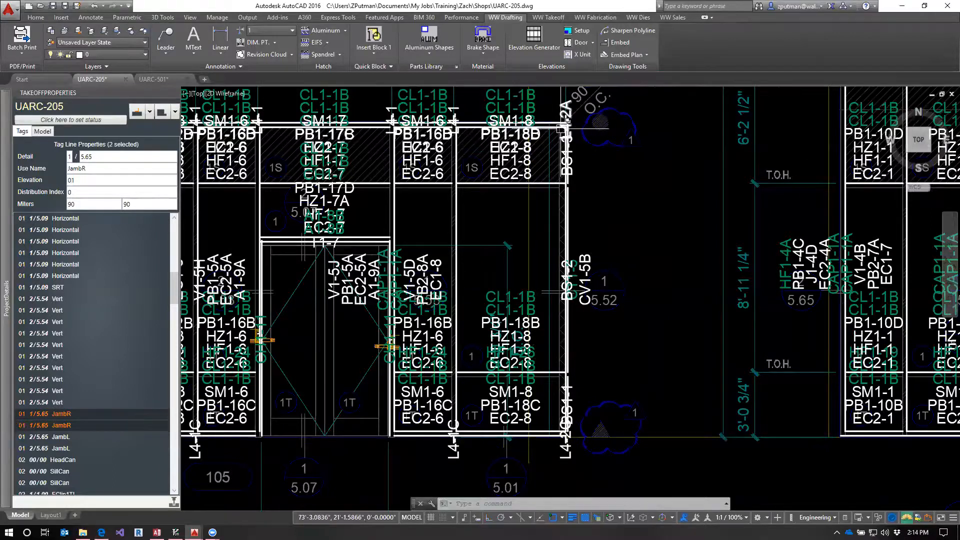
pyautogui.scroll(2, 565, 124)
pyautogui.scroll(-4, 547, 254)
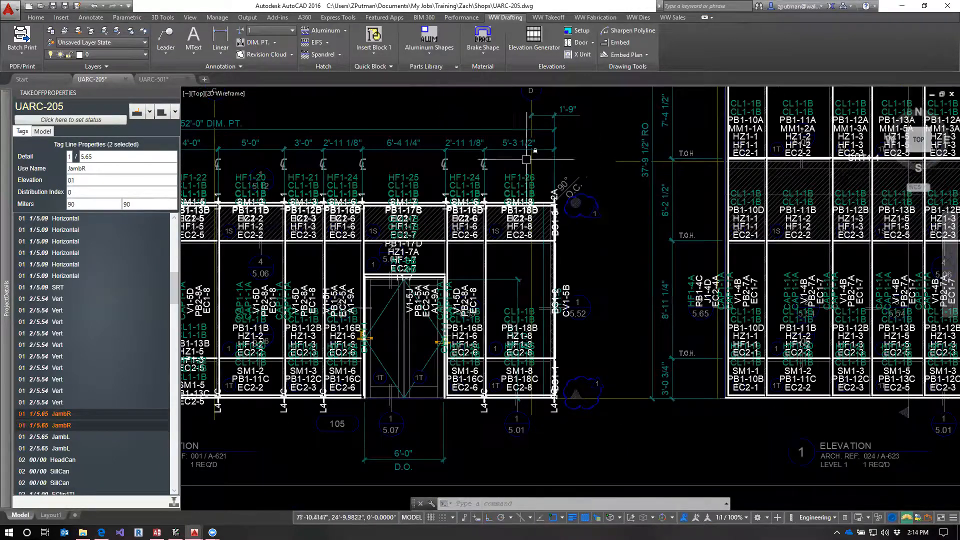
# Inspect the metal input data of the CrnrR tag line at detail 1/5.52 and the Horizontal tag line that meets it.
pyautogui.scroll(3, 546, 353)
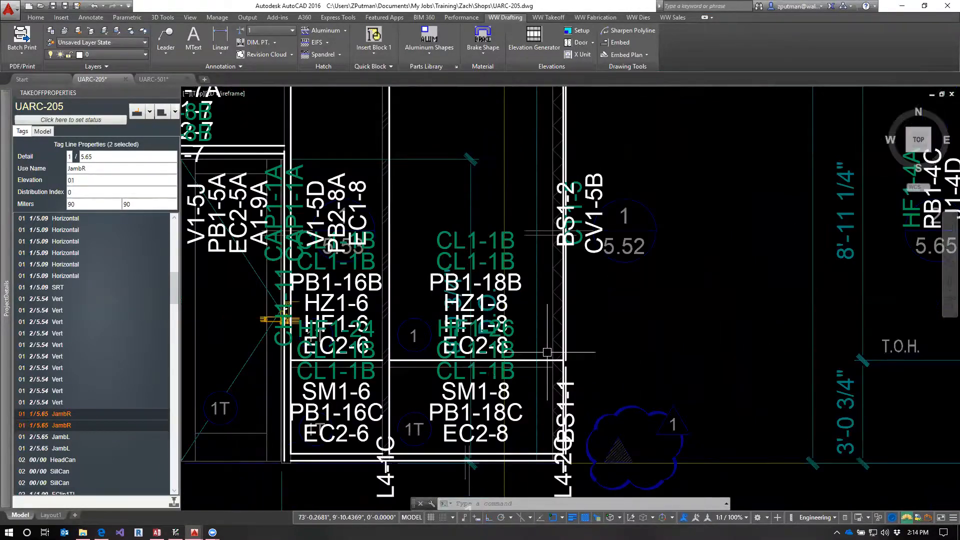
pyautogui.scroll(2, 546, 353)
pyautogui.click(572, 329)
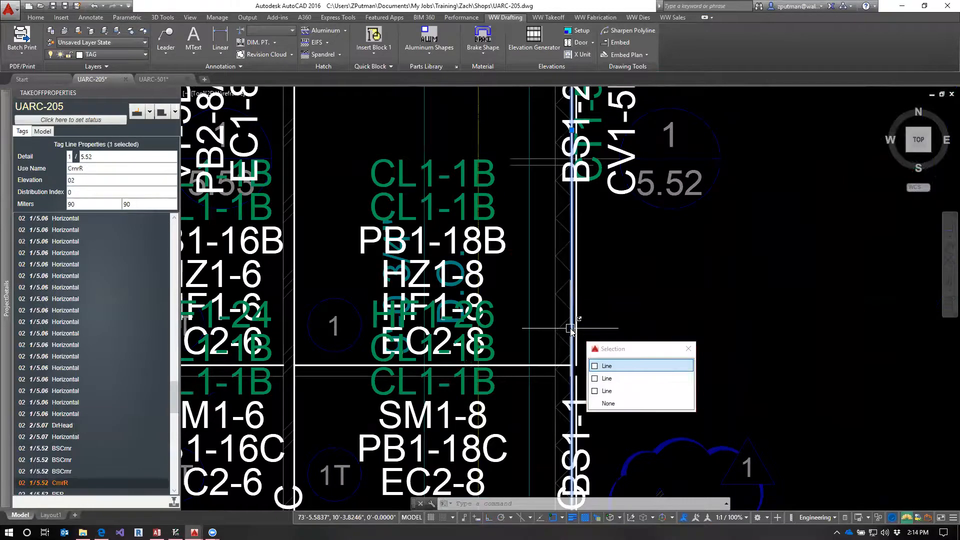
pyautogui.doubleClick(570, 329)
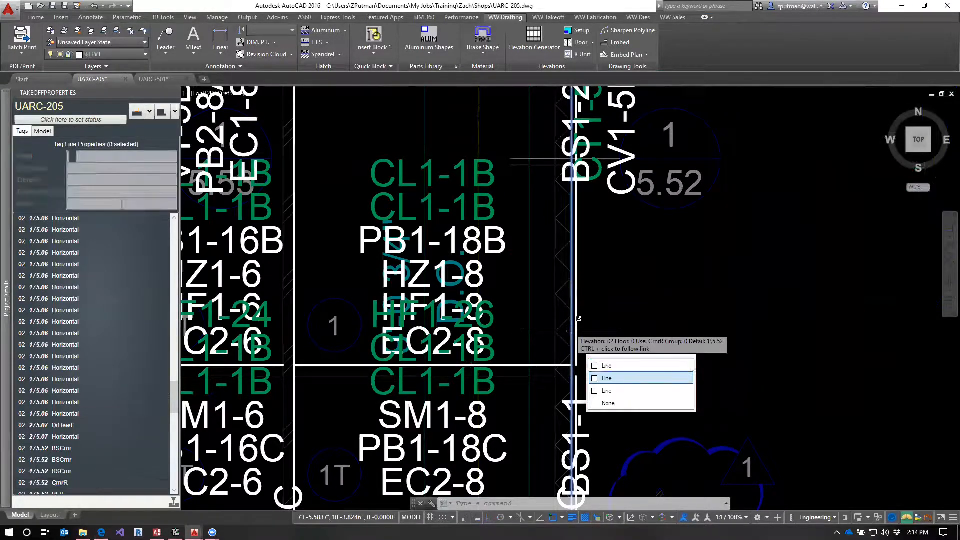
pyautogui.click(516, 289)
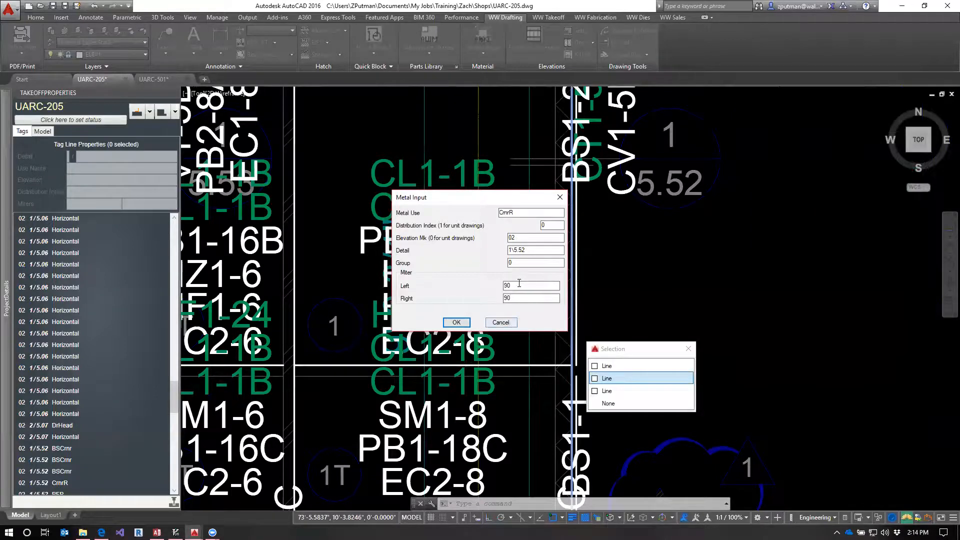
pyautogui.click(457, 321)
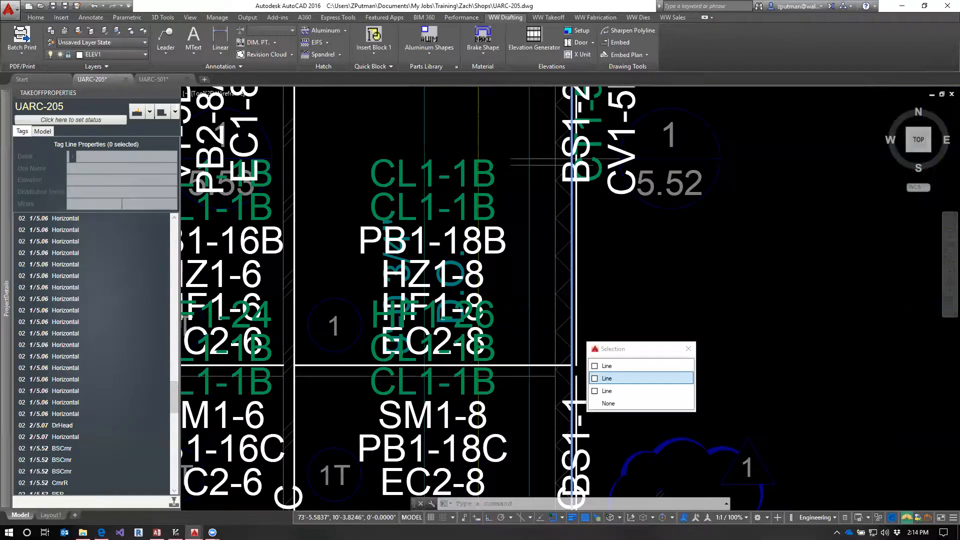
pyautogui.doubleClick(517, 364)
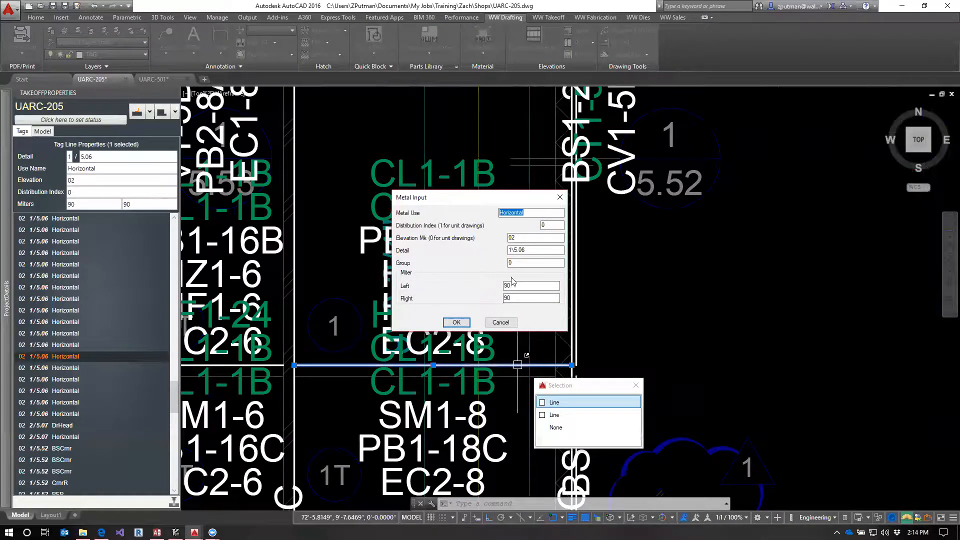
pyautogui.click(501, 322)
# Set the left miter of the CrnrR tag line at detail 1/5.52 to 45.
pyautogui.doubleClick(570, 350)
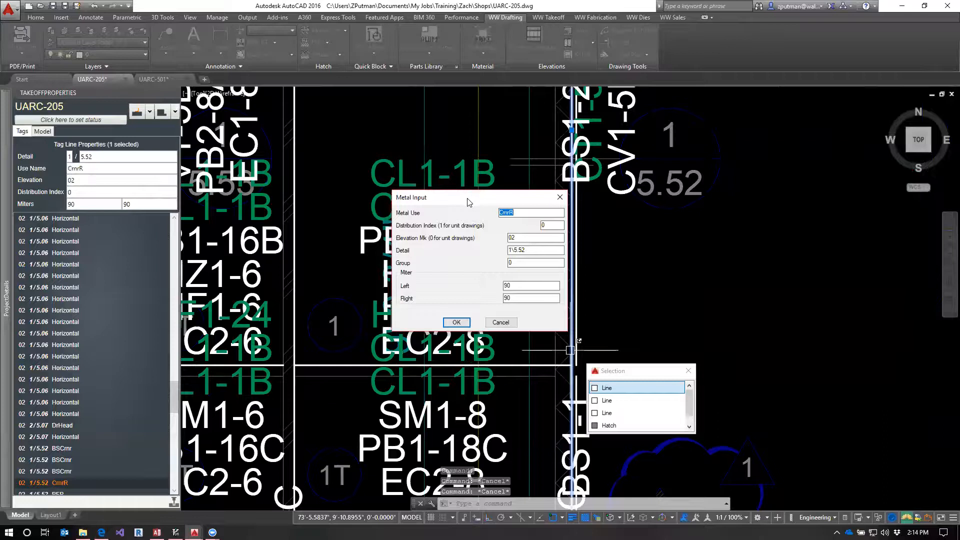
pyautogui.moveTo(469, 201); pyautogui.dragTo(308, 185)
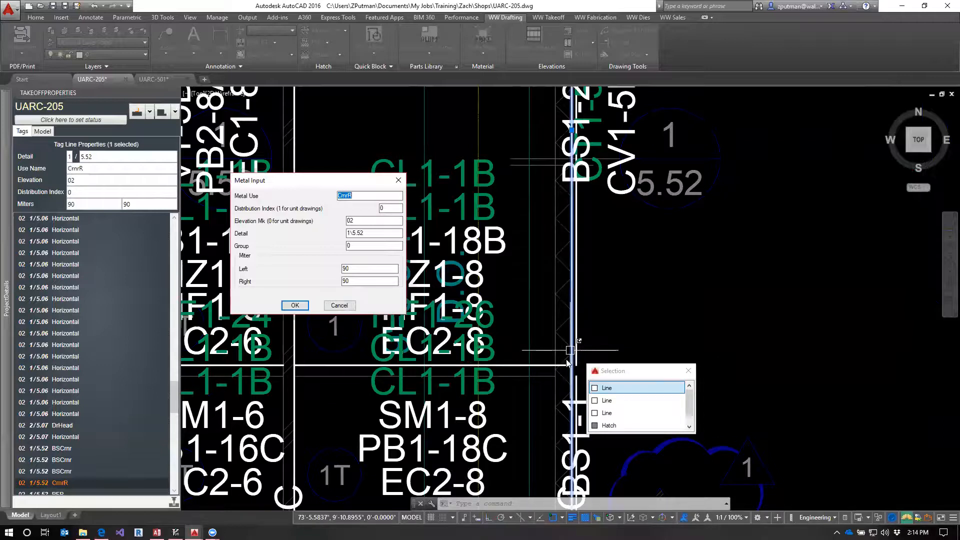
pyautogui.doubleClick(354, 269)
pyautogui.write('45')
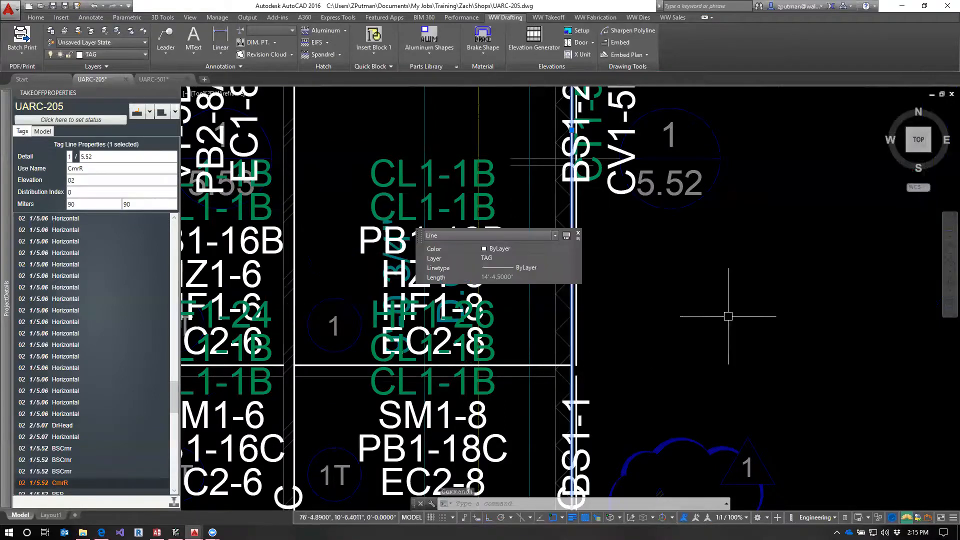
pyautogui.press('Escape')
pyautogui.press('Escape')
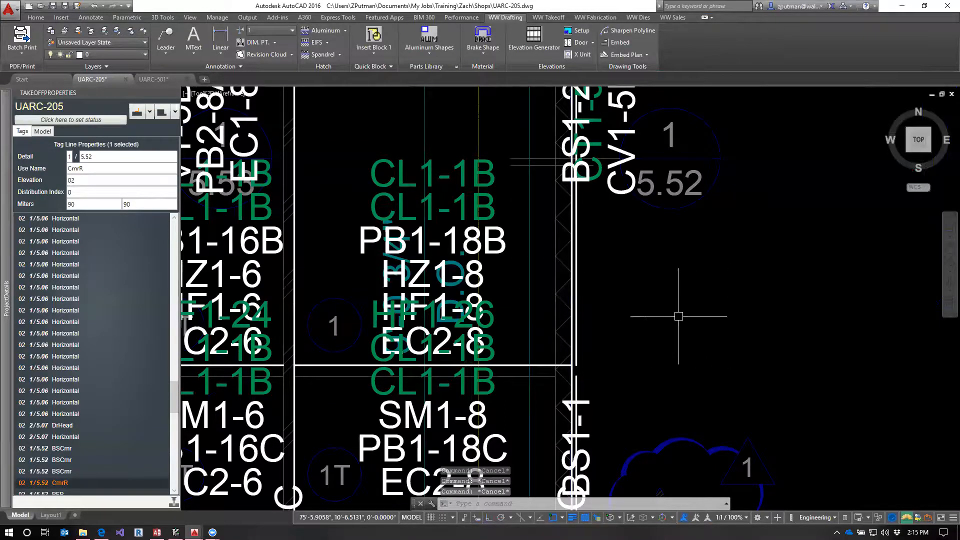
# Check the elevation and use names of the Vert, CrnrR and Horizontal tag lines that intersect around the corner bay.
pyautogui.scroll(-2, 664, 325)
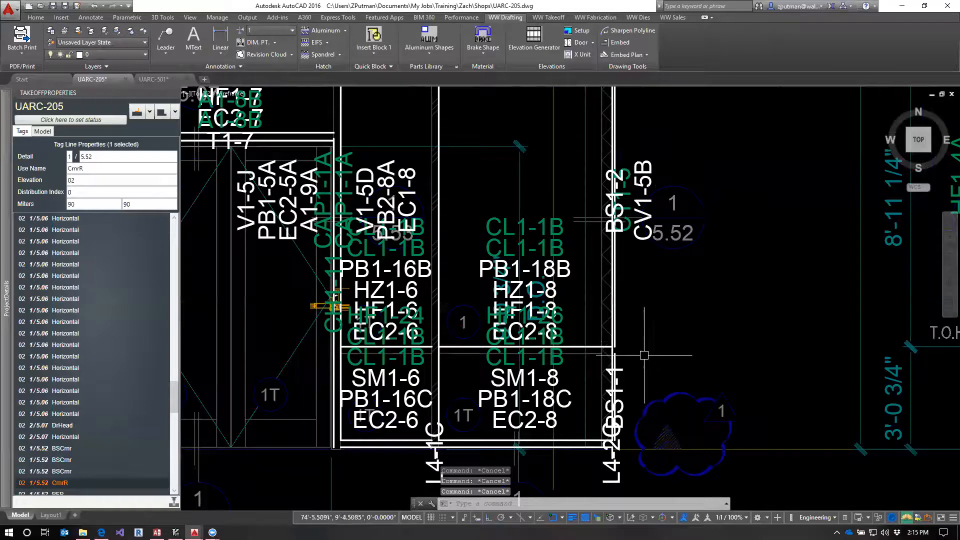
pyautogui.moveTo(656, 337); pyautogui.dragTo(700, 357, button='middle')
pyautogui.scroll(-2, 690, 357)
pyautogui.scroll(2, 650, 360)
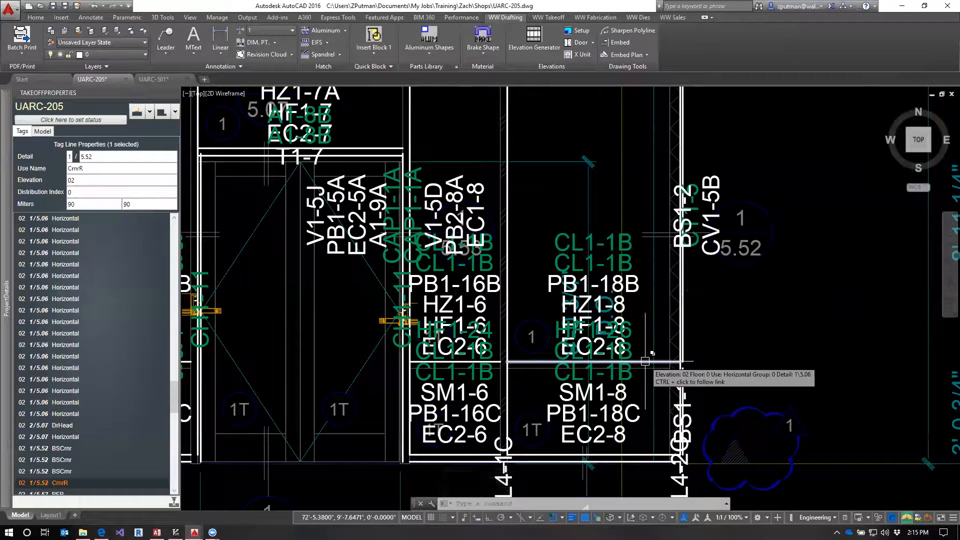
pyautogui.click(507, 361)
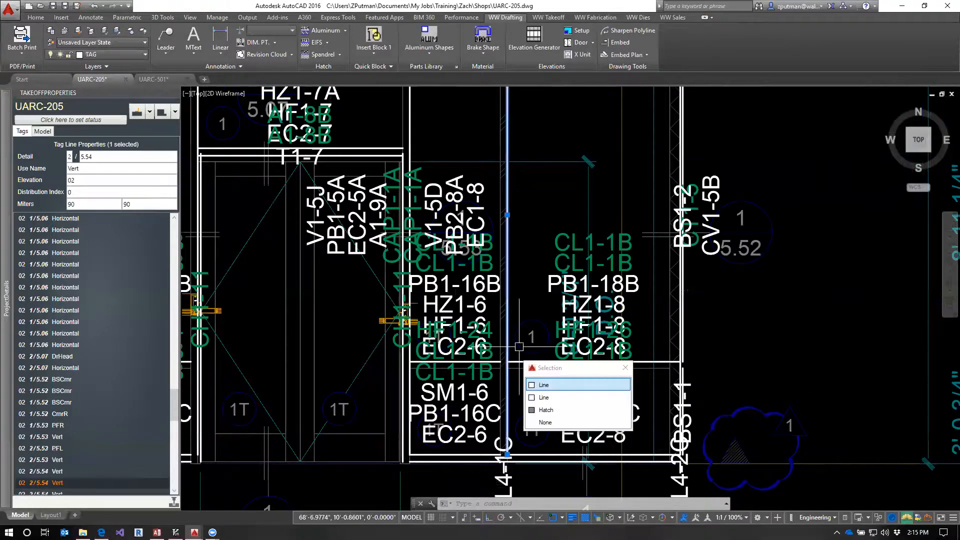
pyautogui.click(678, 349)
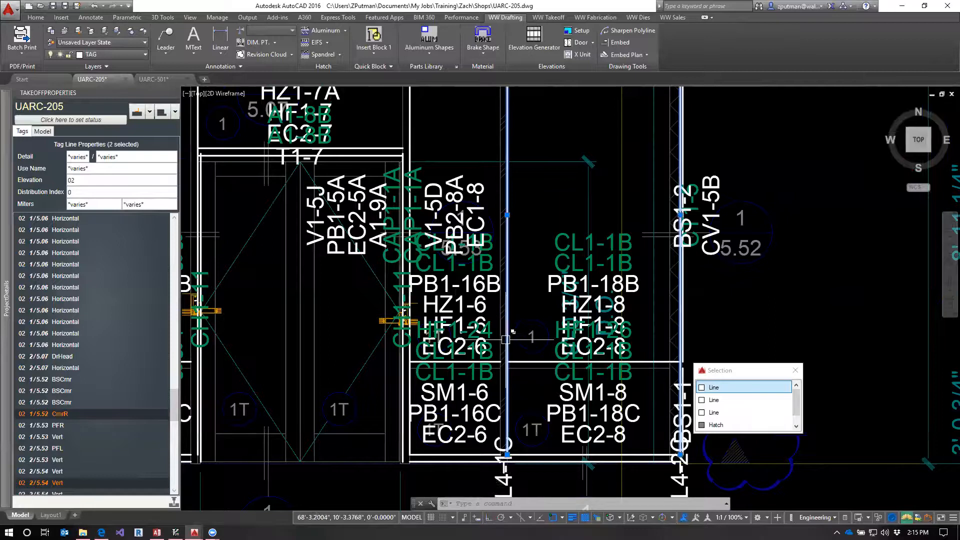
pyautogui.click(645, 362)
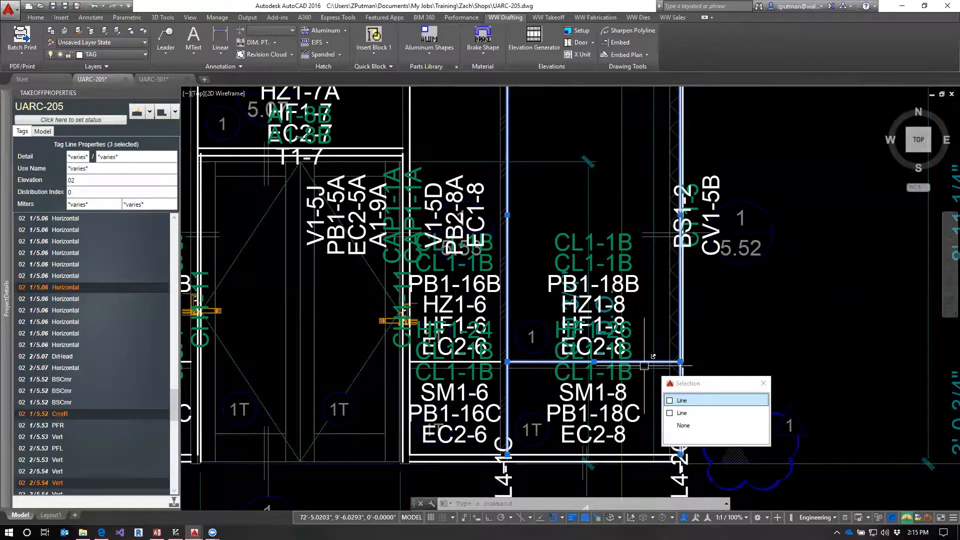
pyautogui.keyDown('shift'); pyautogui.click(595, 365); pyautogui.keyUp('shift')
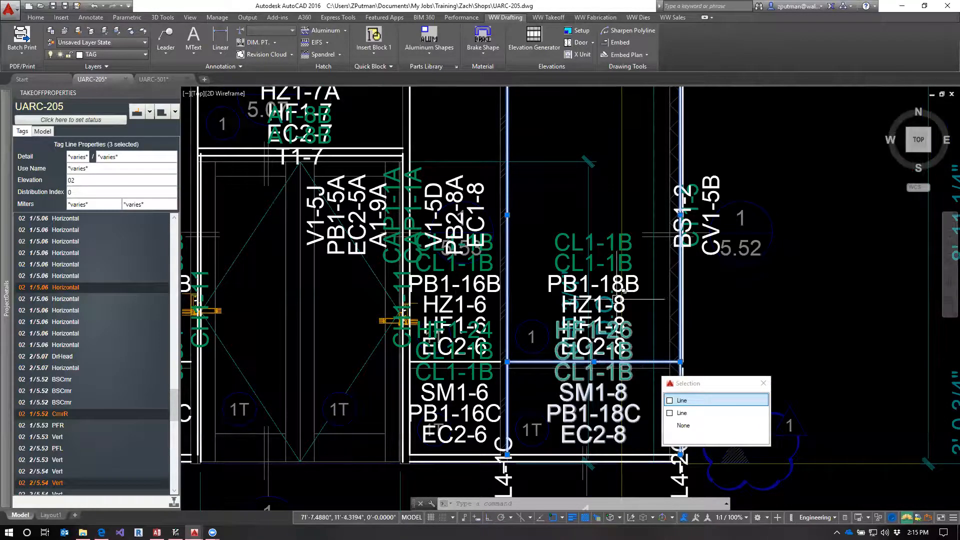
pyautogui.press('Escape')
# Select the Horizontal tag line in the corner bay and examine its cut ends and the surrounding bay.
pyautogui.scroll(2, 660, 367)
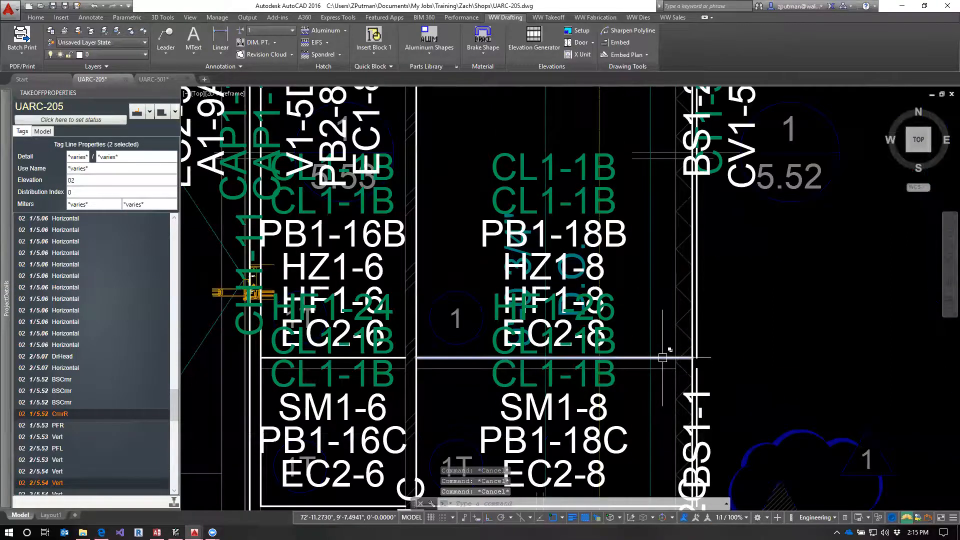
pyautogui.click(670, 357)
pyautogui.scroll(-2, 665, 408)
pyautogui.moveTo(641, 434); pyautogui.dragTo(620, 396, button='middle')
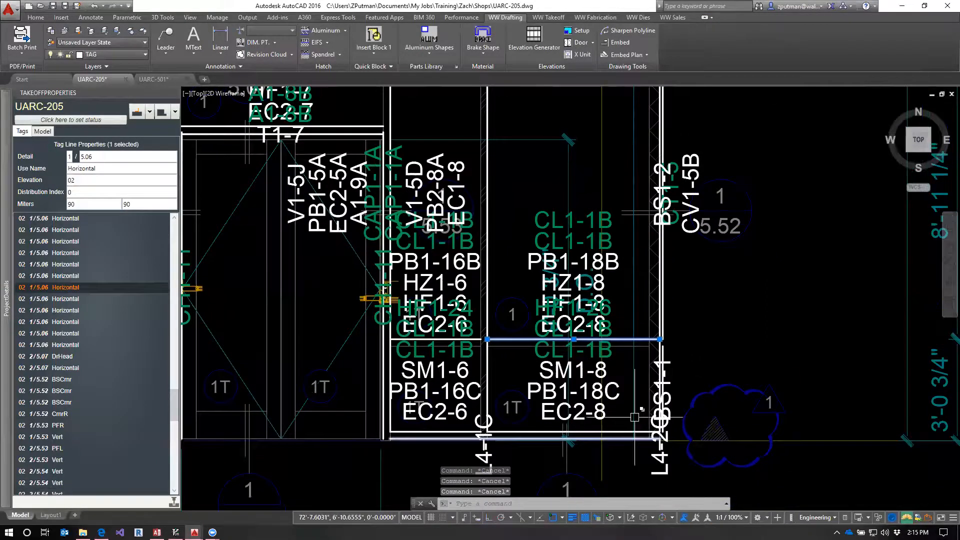
pyautogui.moveTo(628, 325); pyautogui.dragTo(623, 515, button='middle')
pyautogui.moveTo(611, 387); pyautogui.dragTo(608, 182, button='middle')
pyautogui.scroll(2, 626, 331)
# Clear the selection and update the drawing's part tags with the UPD command.
pyautogui.press('Escape')
pyautogui.press('Escape')
pyautogui.press('Escape')
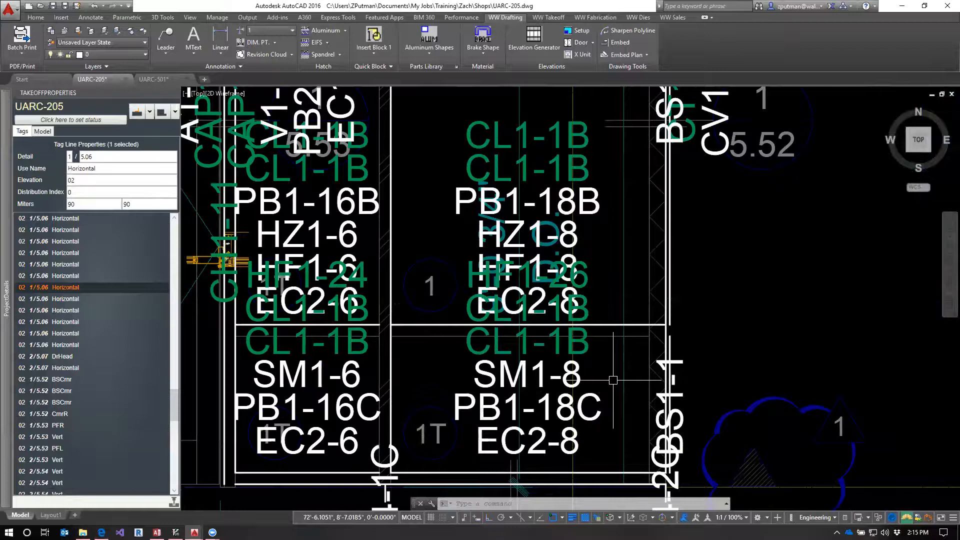
pyautogui.write('upd')
pyautogui.press('Return')
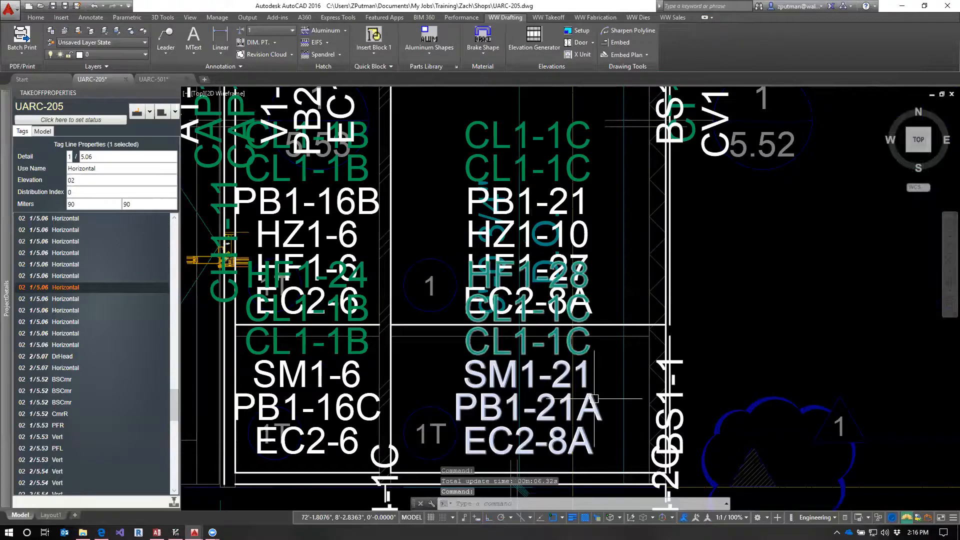
# Generate a unit model with QBIM from the tags of the corner bay in elevation 2.
pyautogui.write('qbim')
pyautogui.press('Return')
pyautogui.scroll(-5, 608, 353)
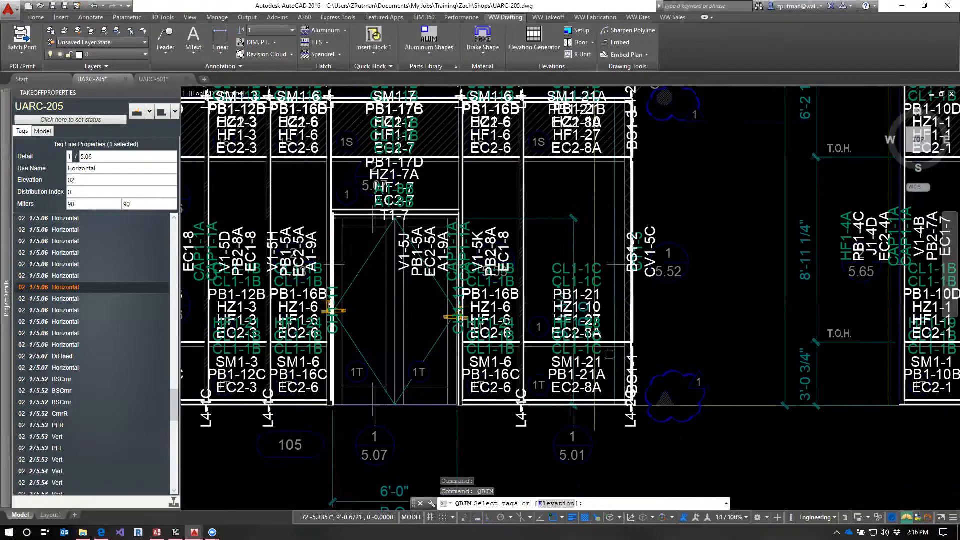
pyautogui.click(650, 130)
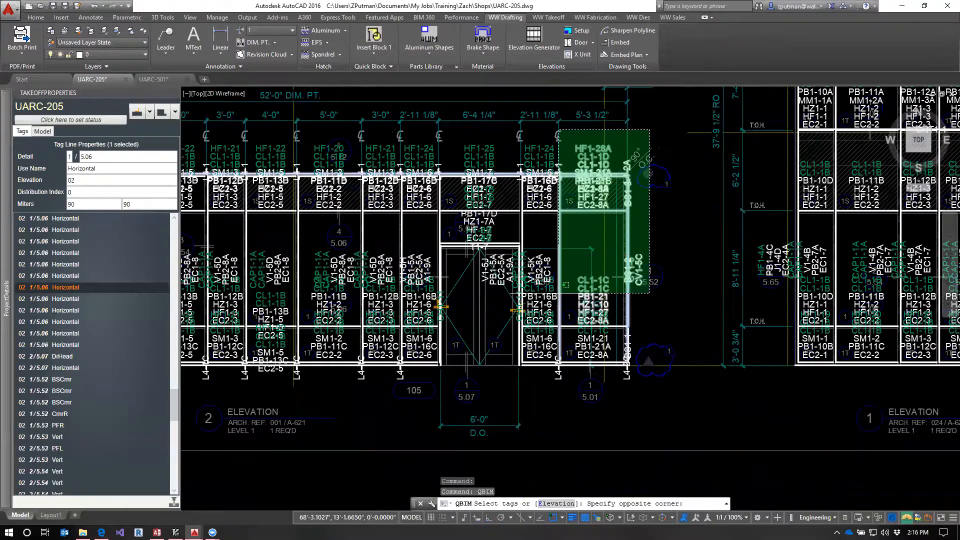
pyautogui.click(547, 395)
pyautogui.press('Return')
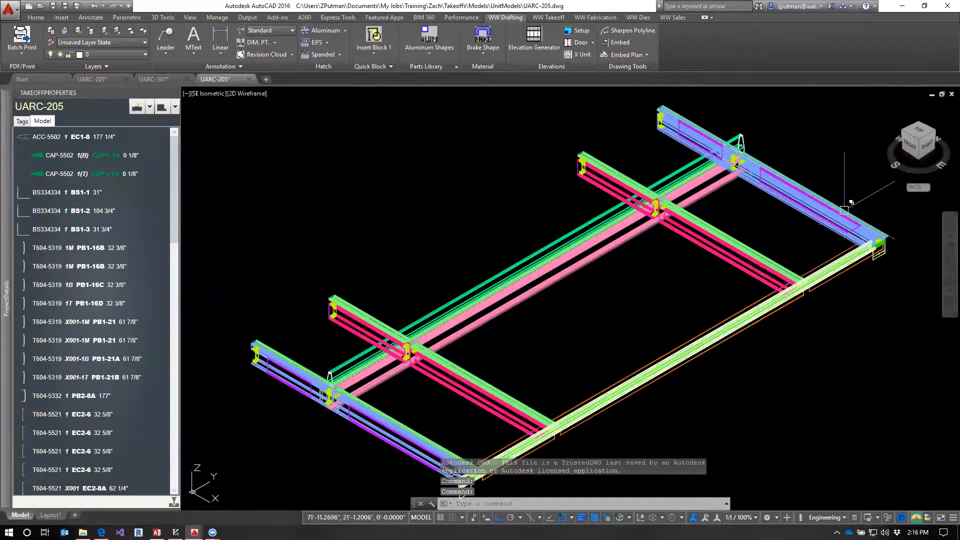
# Examine the mitered corner end of the unit model from the front and identify the horizontal parts crossing it.
pyautogui.click(910, 149)
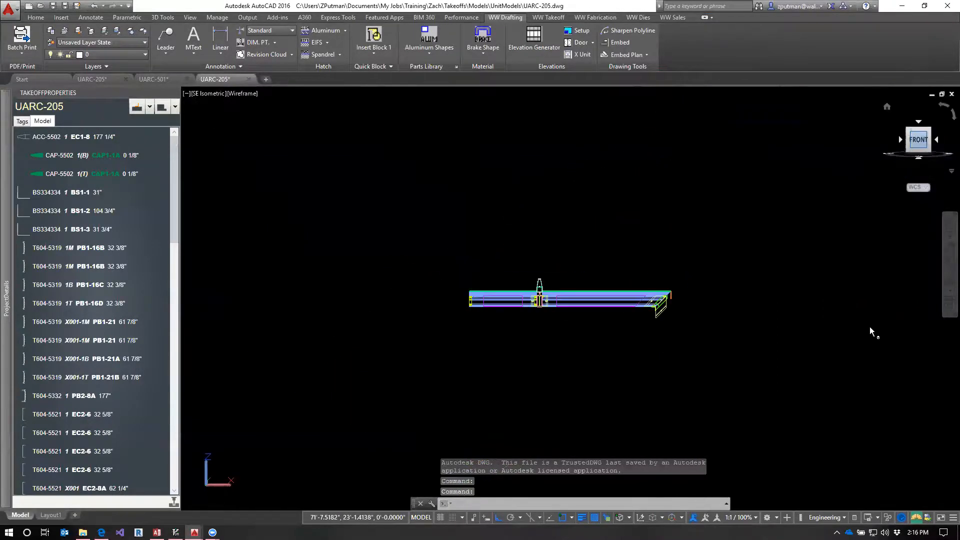
pyautogui.scroll(4, 625, 287)
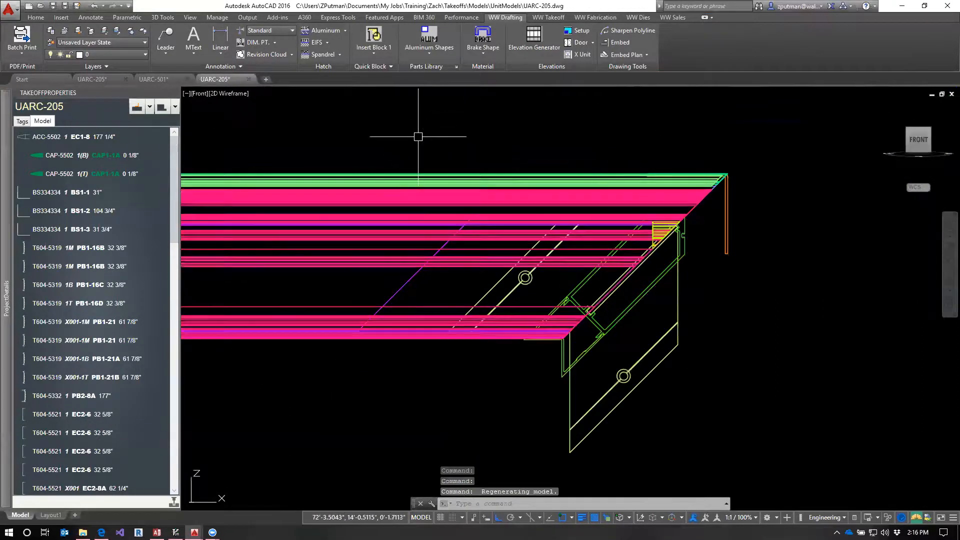
pyautogui.click(418, 136)
pyautogui.click(314, 371)
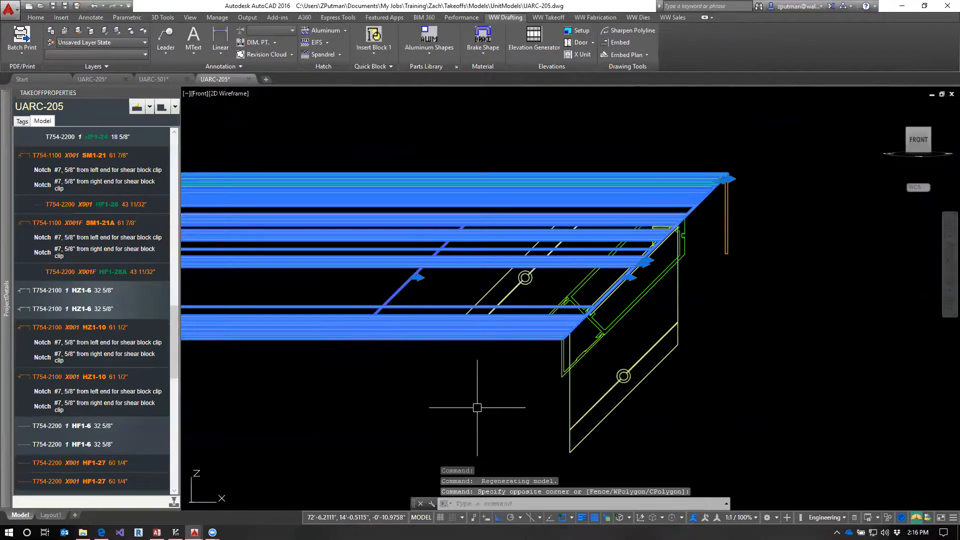
pyautogui.press('Escape')
pyautogui.press('Escape')
pyautogui.press('Escape')
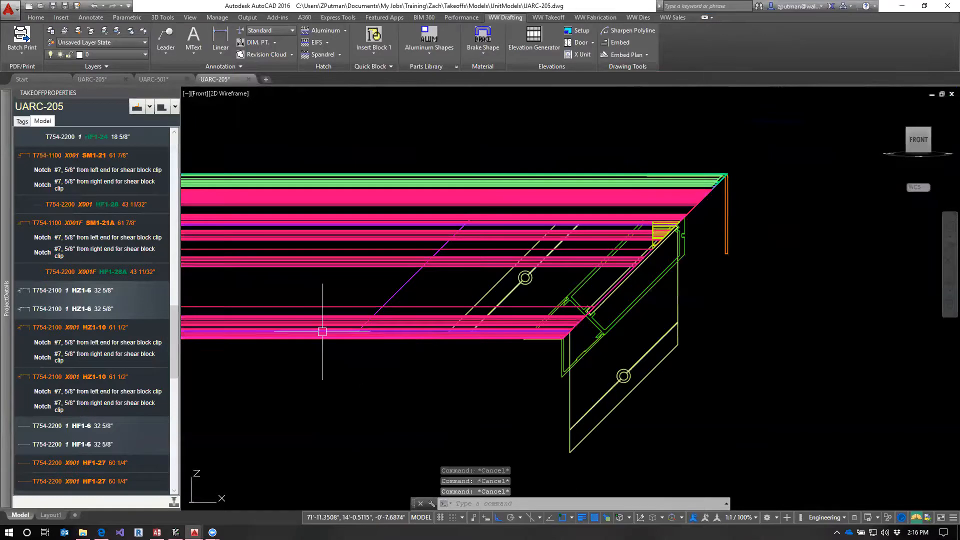
# Highlight part SM1-21 from the model's parts list and review the X001 fab numbers around it.
pyautogui.moveTo(178, 340); pyautogui.dragTo(193, 287)
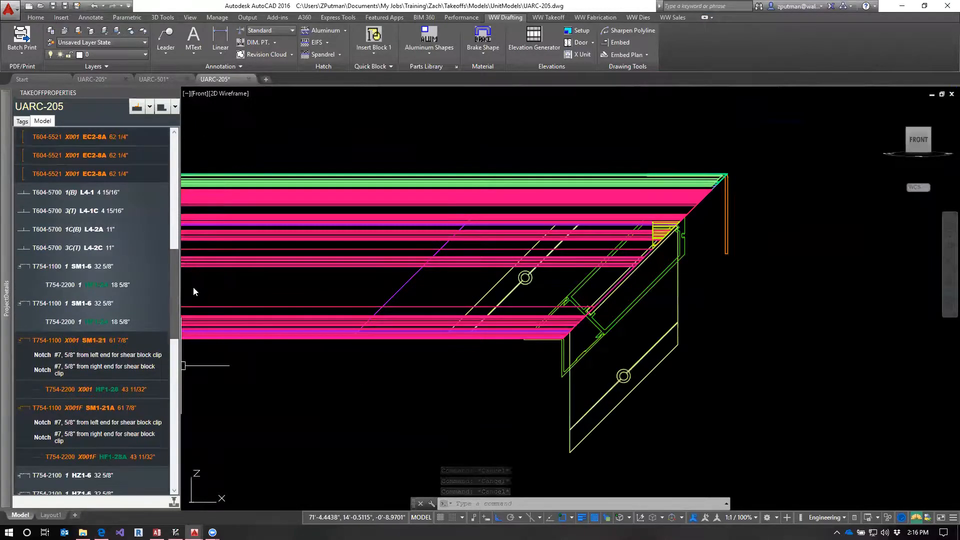
pyautogui.click(35, 342)
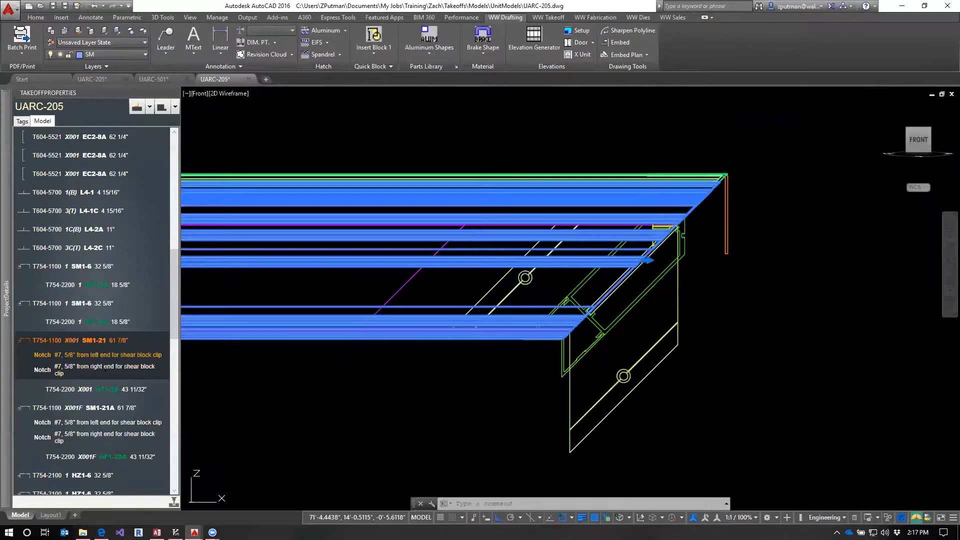
pyautogui.scroll(-3, 175, 325)
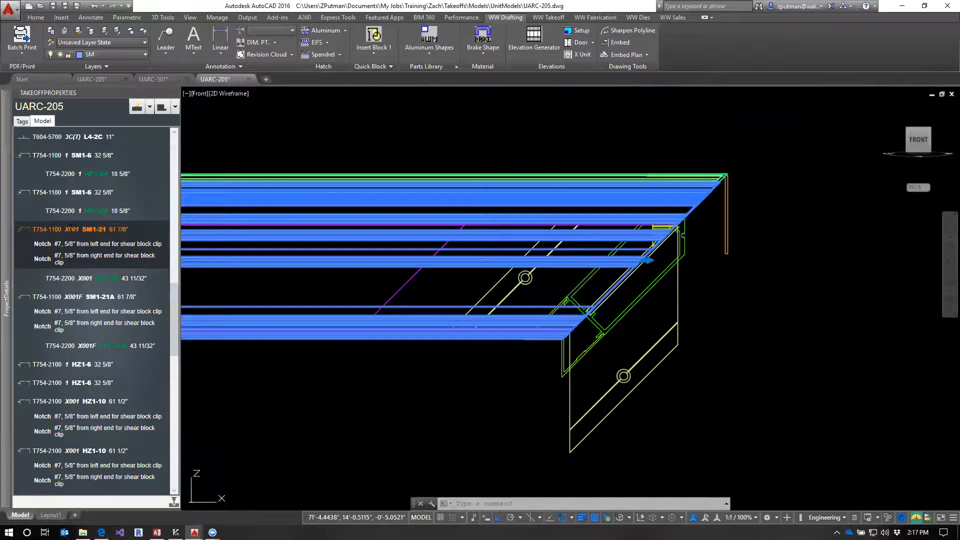
# Open the fab template of sill member SM1-21 and examine its mitered end, angle dimension and attached filler outline.
pyautogui.rightClick(43, 231)
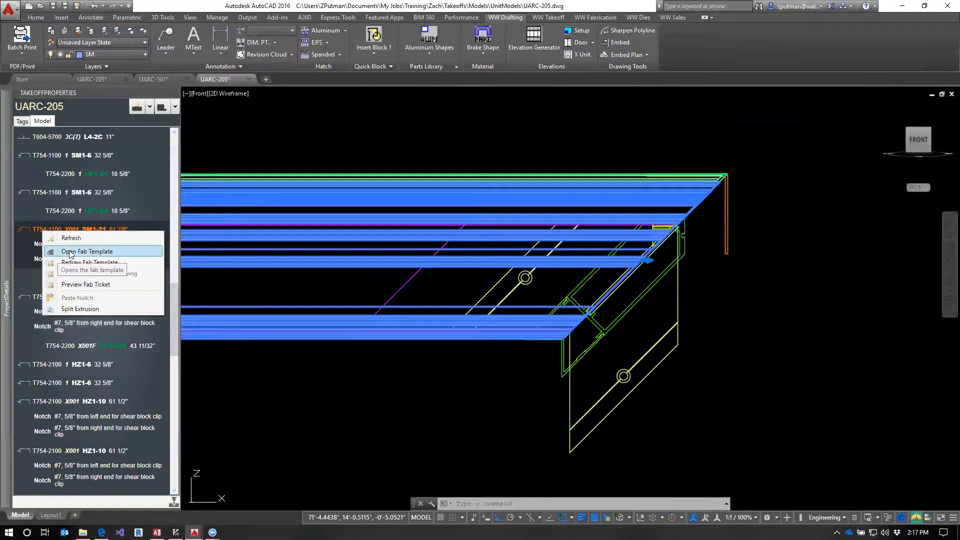
pyautogui.click(71, 252)
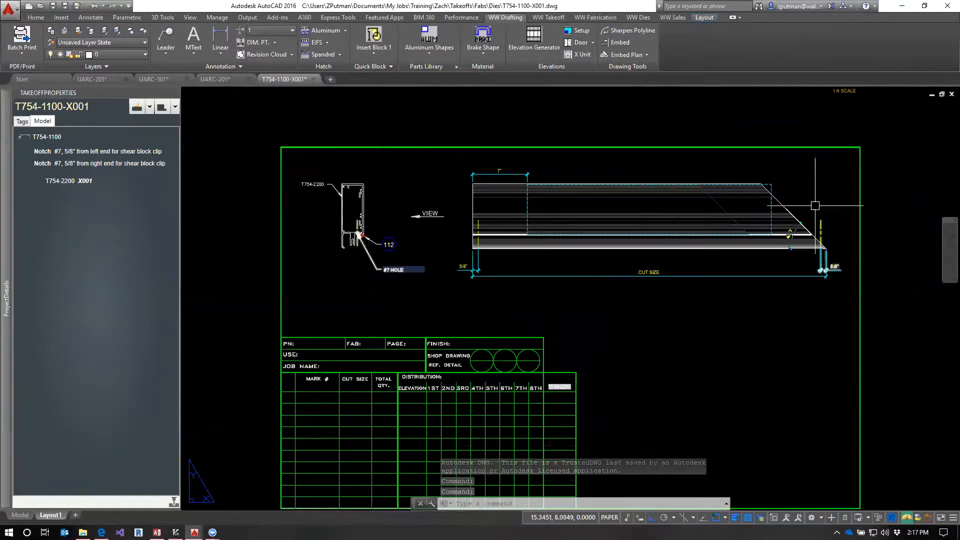
pyautogui.scroll(4, 813, 220)
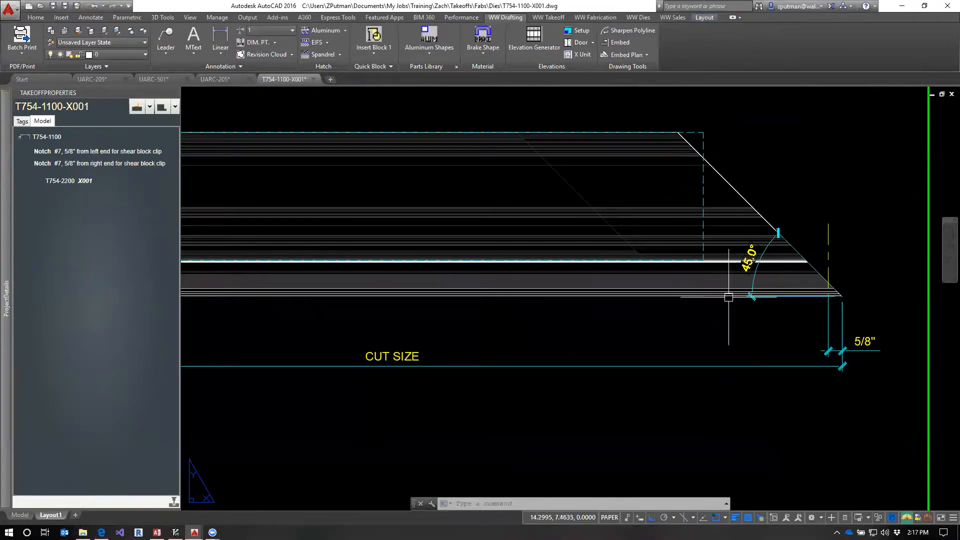
pyautogui.scroll(-3, 728, 296)
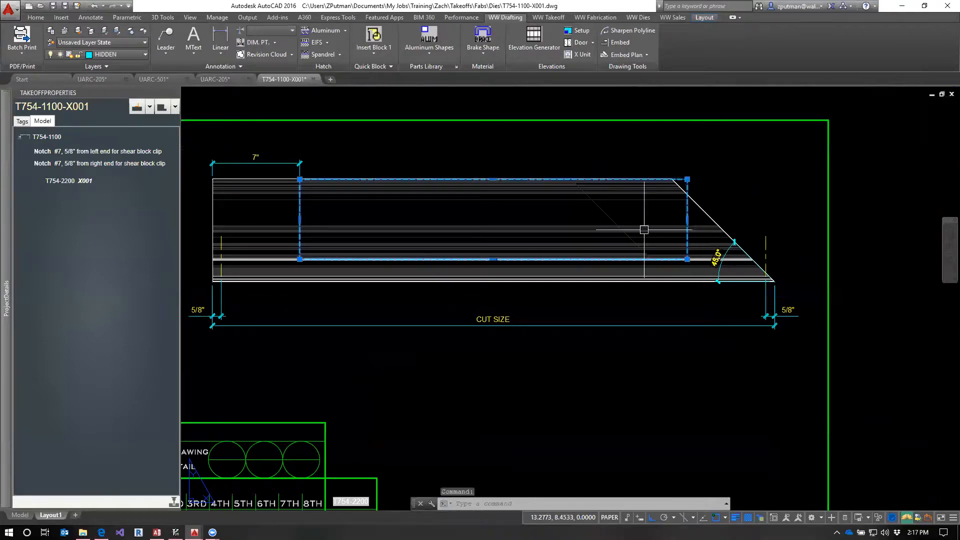
pyautogui.press('Escape')
pyautogui.press('Escape')
pyautogui.press('Escape')
pyautogui.scroll(-4, 617, 389)
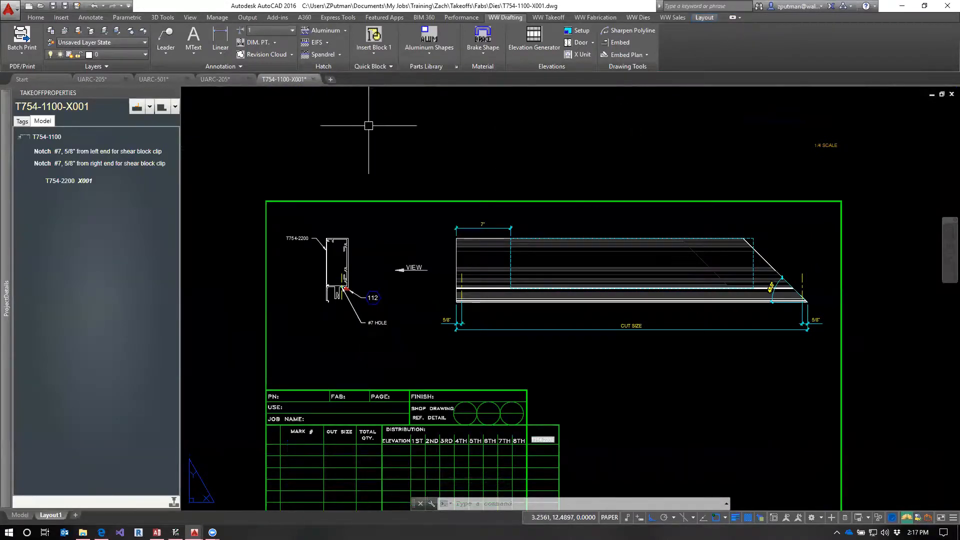
# Close the T754-1100-X001 fab template and identify the shortened horizontal filler in the front view of the unit model.
pyautogui.moveTo(300, 85)
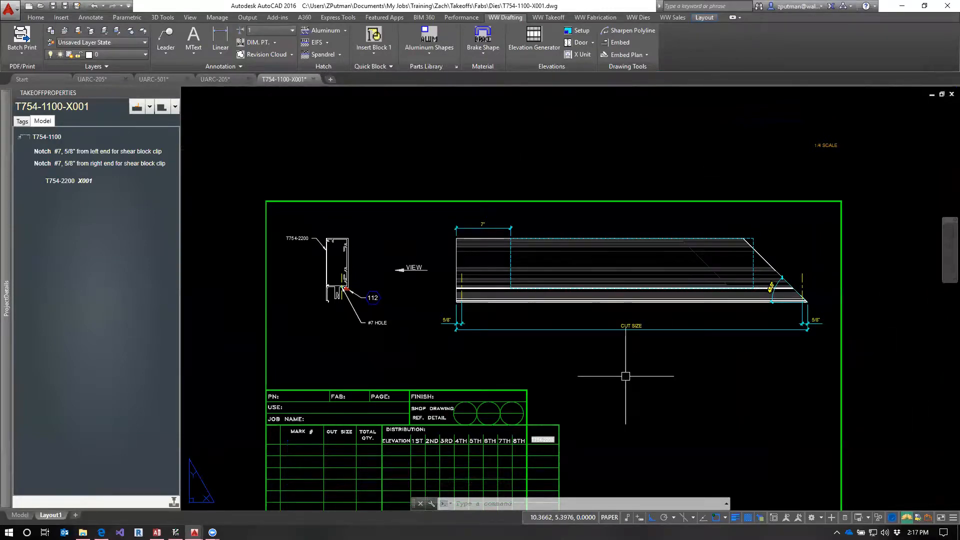
pyautogui.click(315, 80)
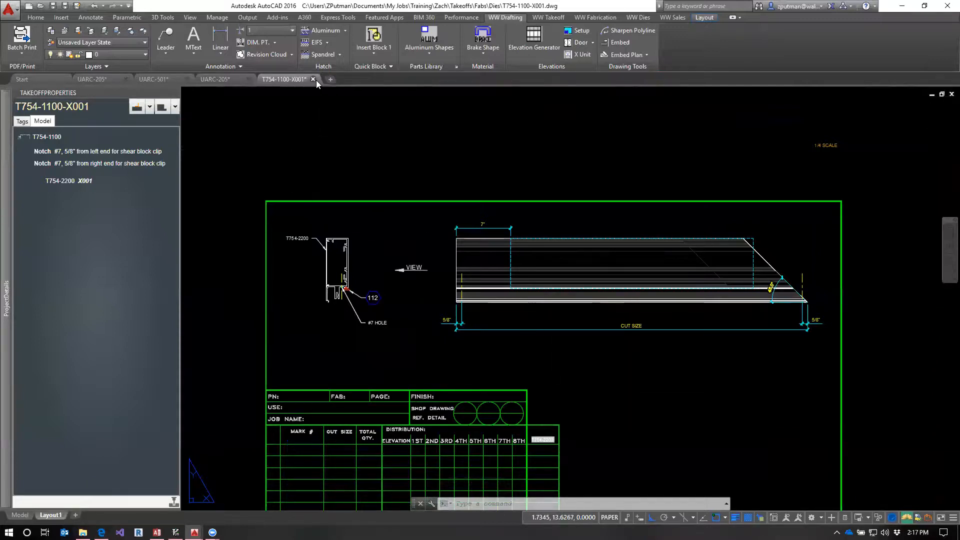
pyautogui.click(513, 288)
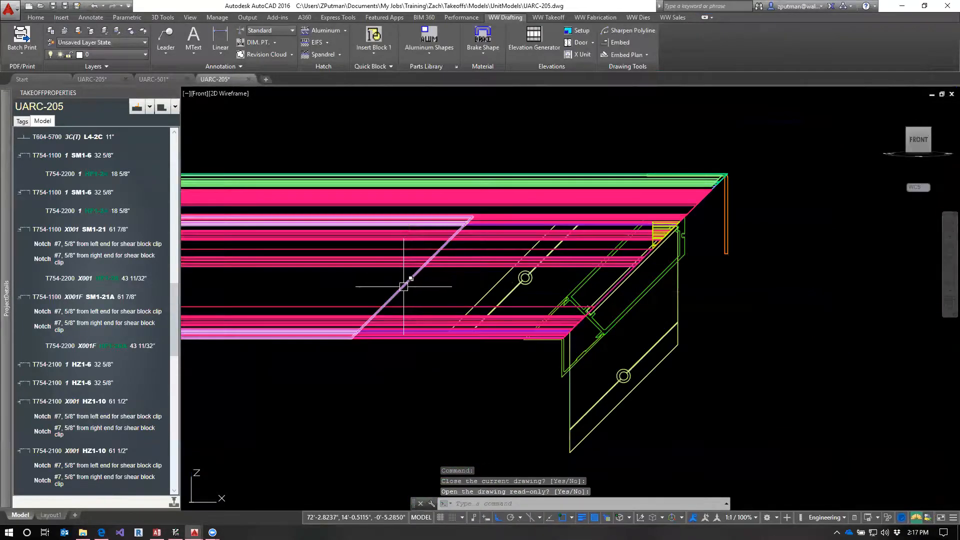
pyautogui.click(404, 285)
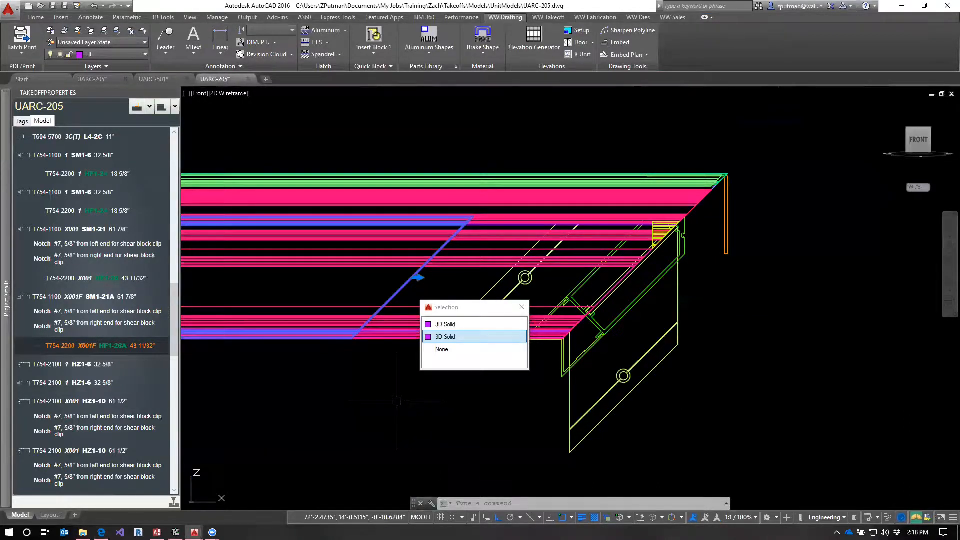
pyautogui.press('Escape')
pyautogui.press('Escape')
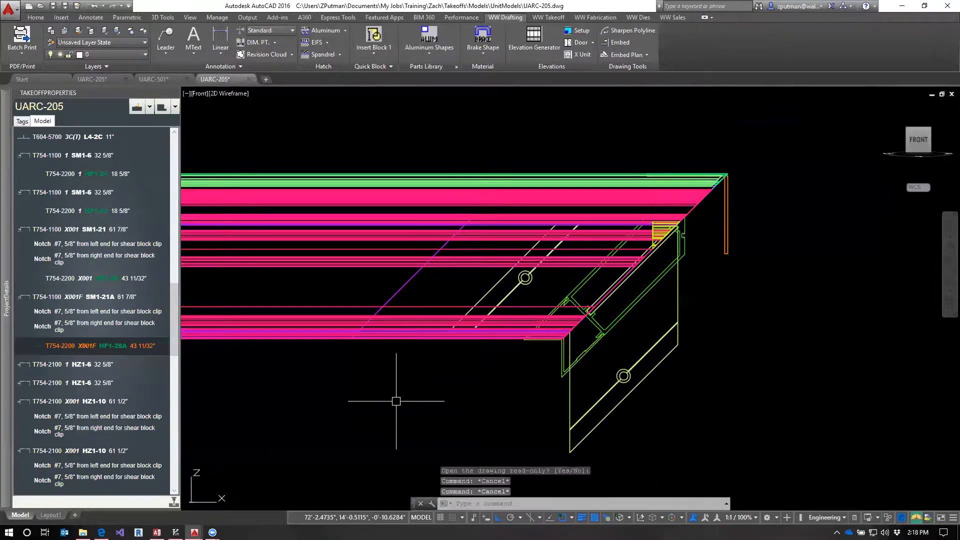
# View the unit model in SE isometric and identify the horizontal member meeting the corner mullion.
pyautogui.click(929, 131)
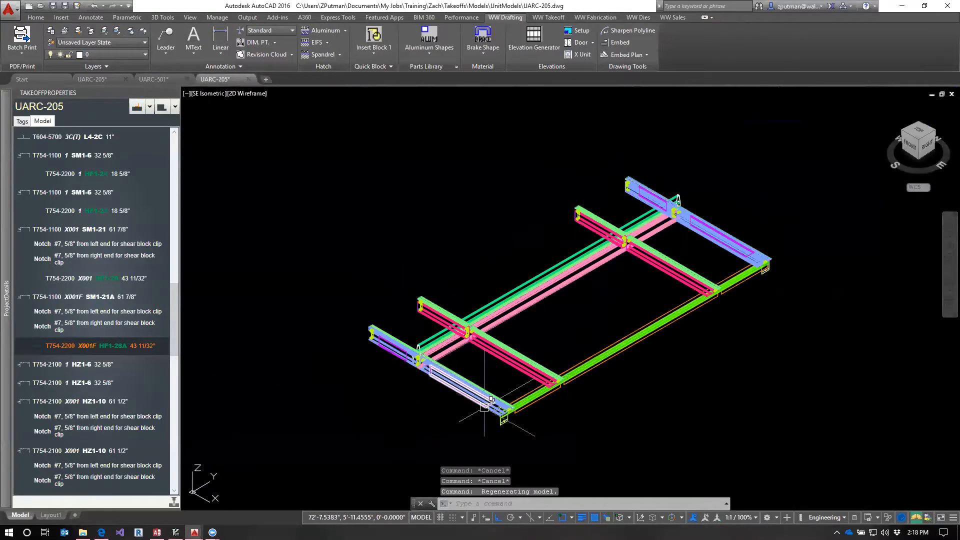
pyautogui.scroll(5, 484, 408)
pyautogui.scroll(4, 711, 300)
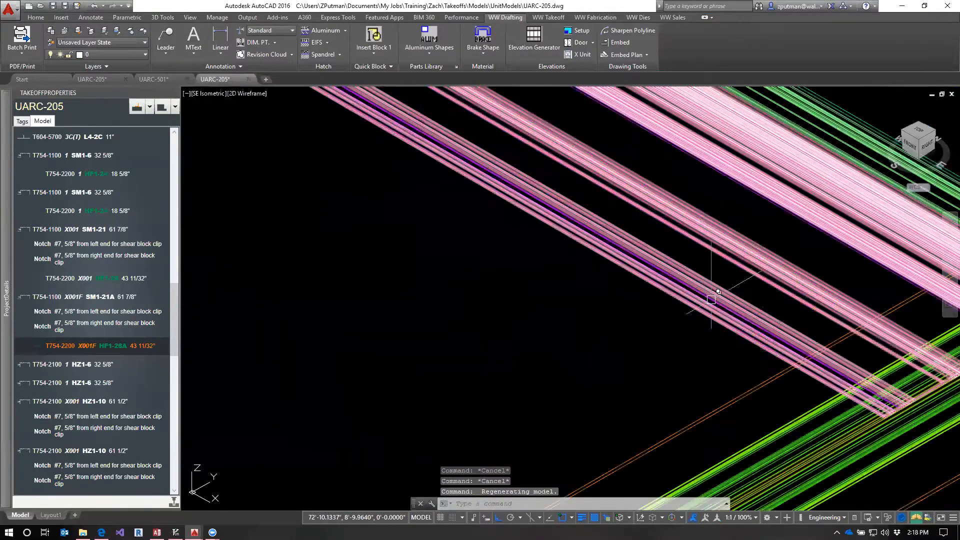
pyautogui.scroll(2, 725, 314)
pyautogui.click(740, 328)
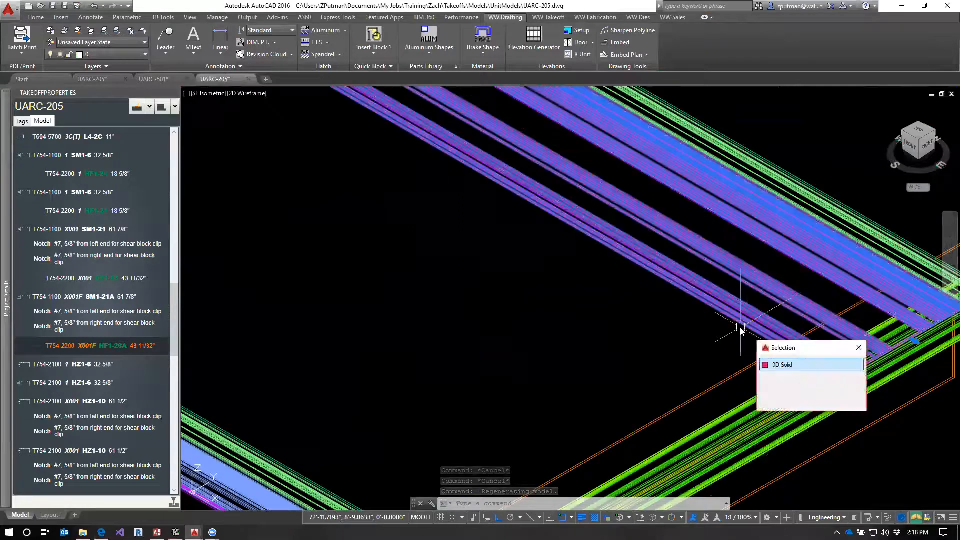
# Identify the angled shear block at the vertical mullion joint in the isometric view.
pyautogui.scroll(-6, 681, 332)
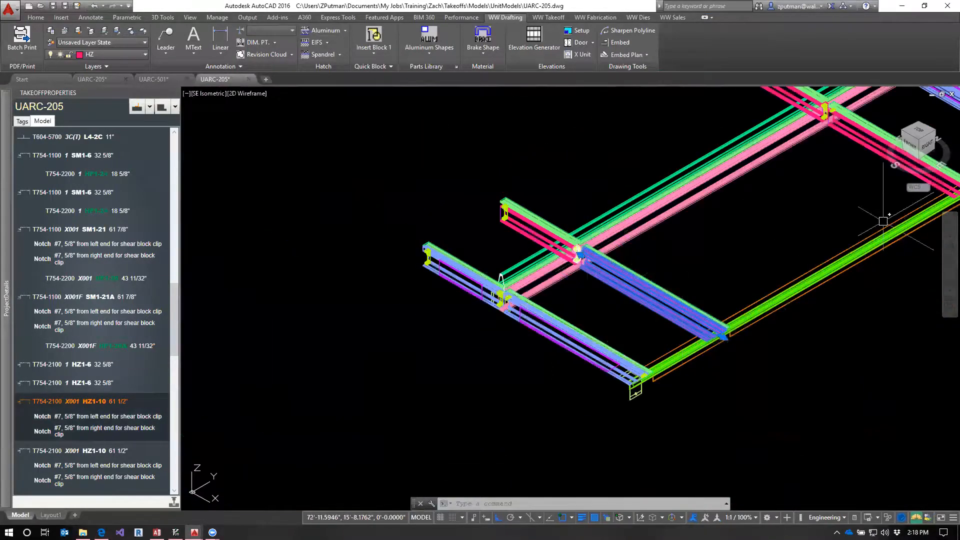
pyautogui.scroll(-3, 696, 235)
pyautogui.scroll(6, 645, 180)
pyautogui.moveTo(624, 158); pyautogui.dragTo(626, 235, button='middle')
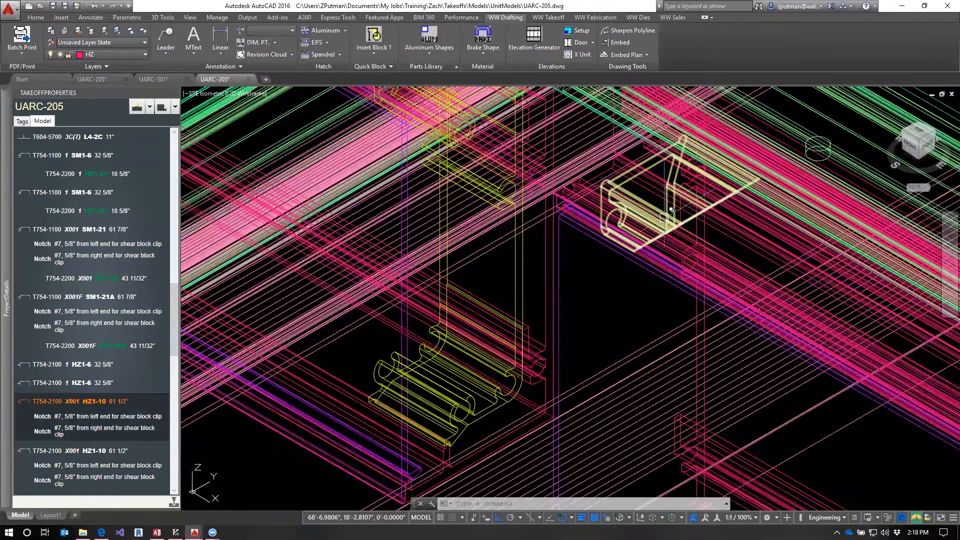
pyautogui.click(664, 216)
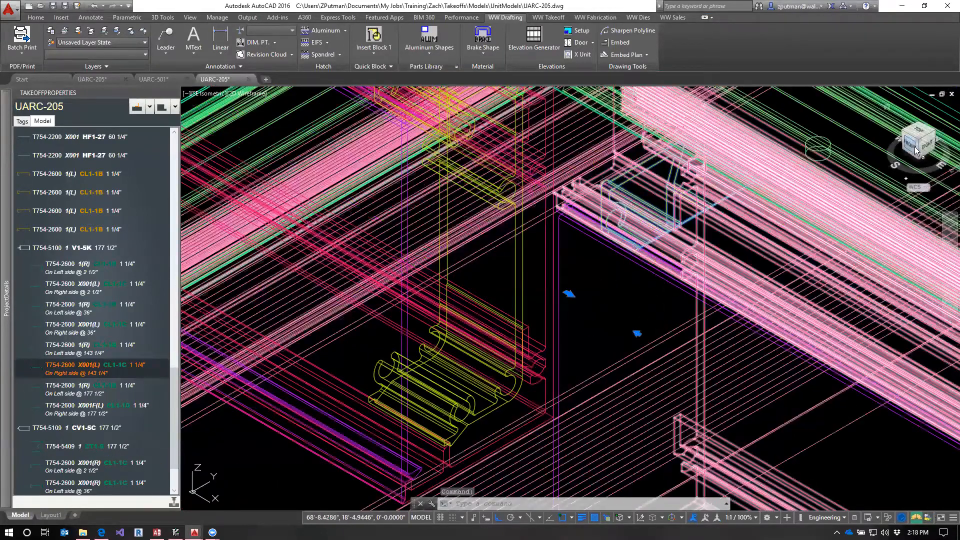
# Examine the shear block's angled cut at the vertical mullion from the front, compare it with the mitered corner end and clear the selection.
pyautogui.click(911, 144)
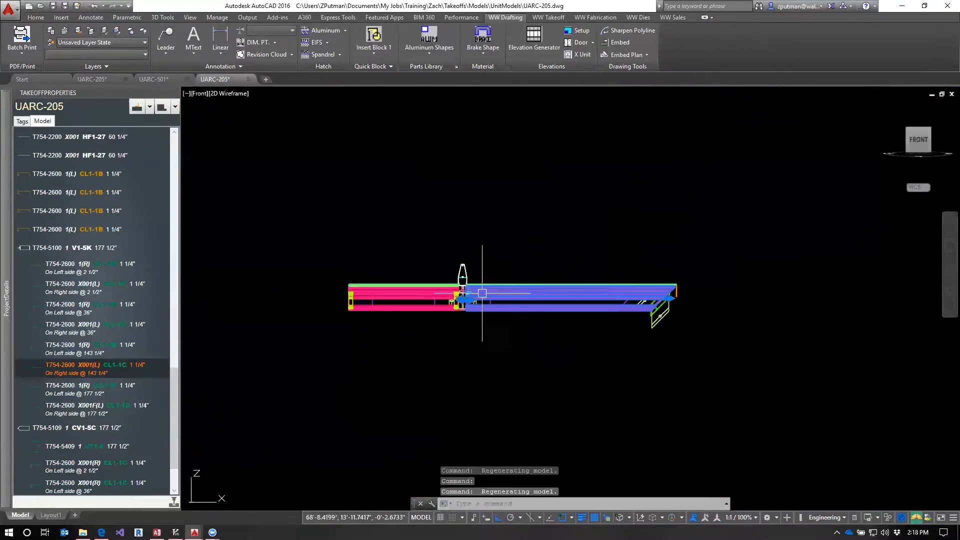
pyautogui.scroll(8, 482, 293)
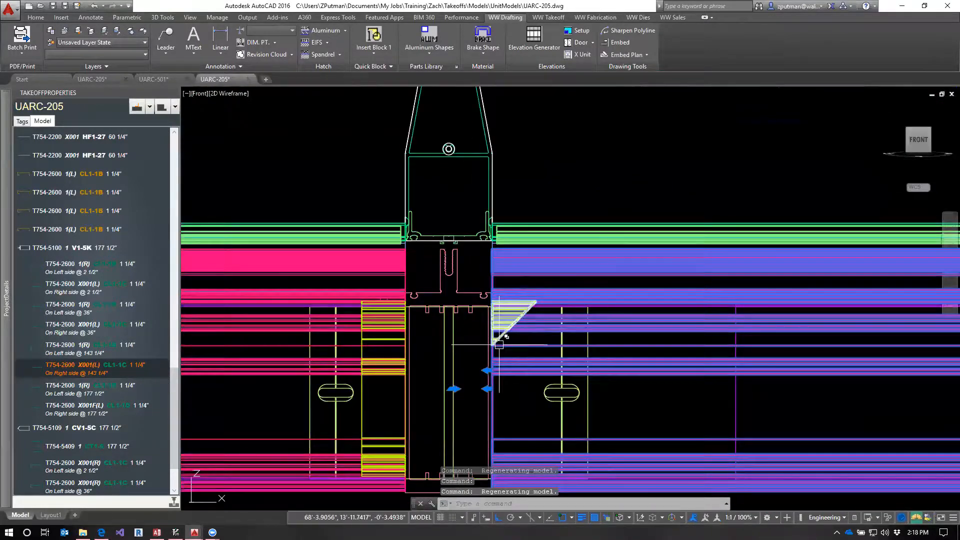
pyautogui.scroll(-3, 518, 350)
pyautogui.moveTo(811, 380); pyautogui.dragTo(546, 381, button='middle')
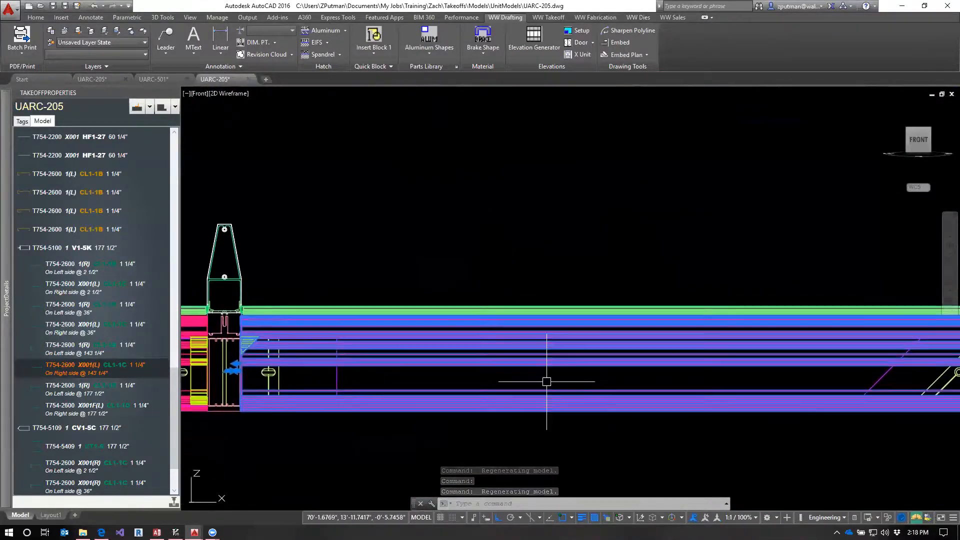
pyautogui.moveTo(806, 404); pyautogui.dragTo(669, 395, button='middle')
pyautogui.scroll(-2, 806, 393)
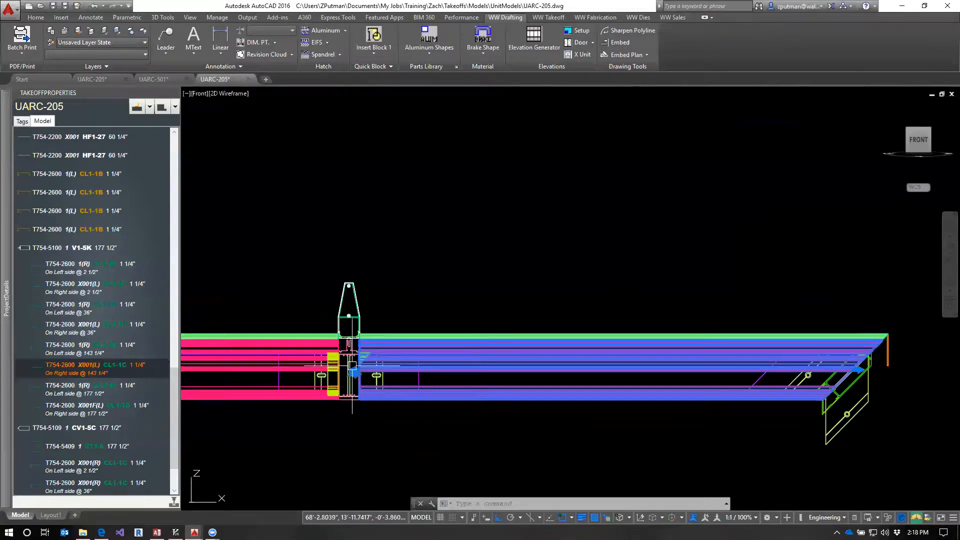
pyautogui.scroll(2, 375, 378)
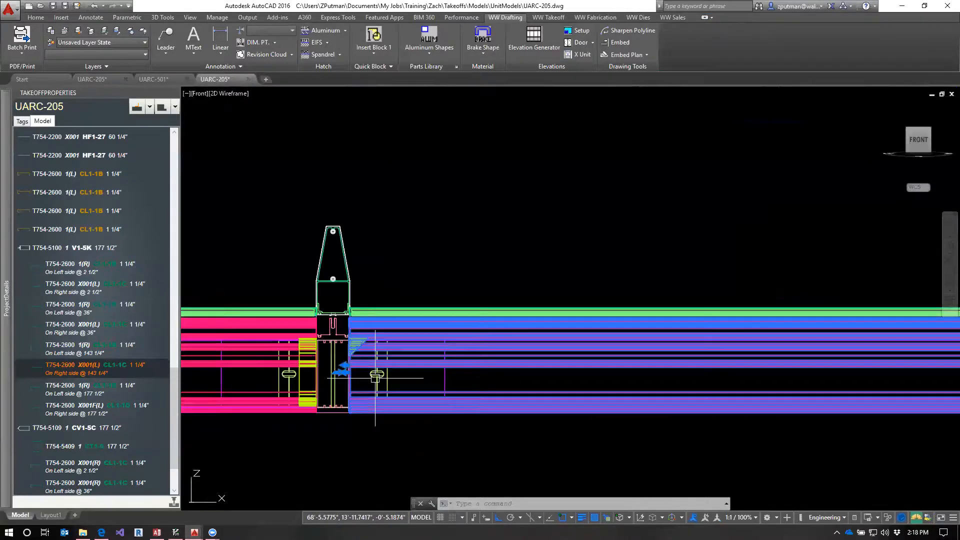
pyautogui.scroll(2, 355, 356)
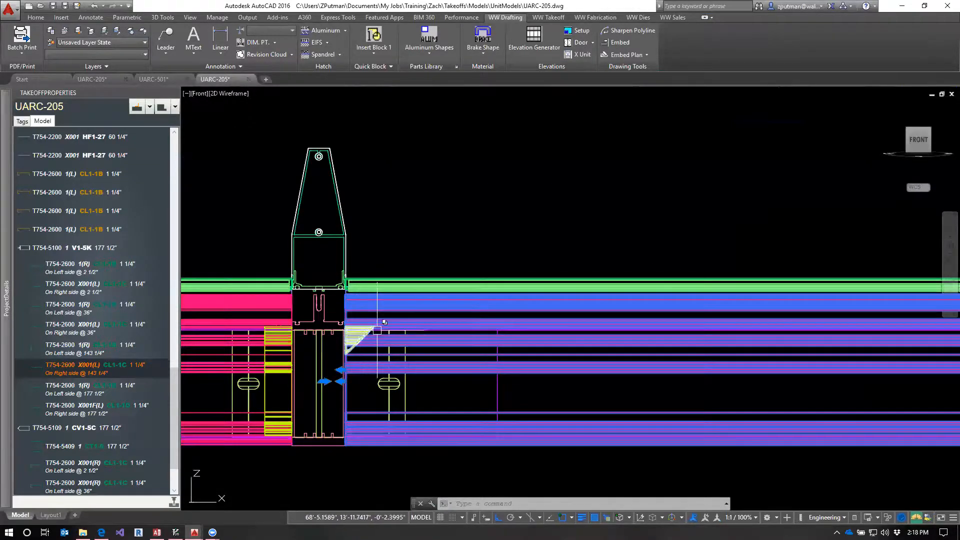
pyautogui.scroll(-4, 578, 425)
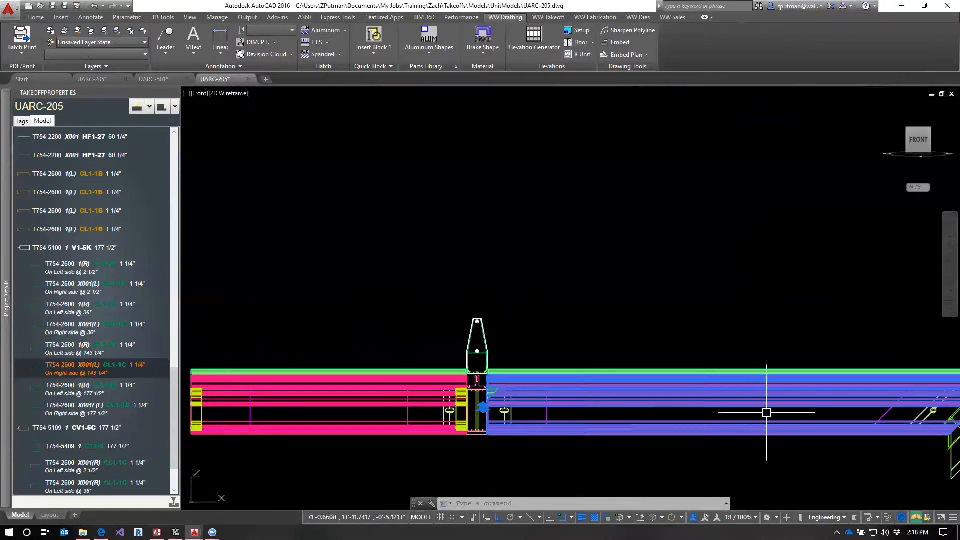
pyautogui.press('Escape')
pyautogui.press('Escape')
pyautogui.moveTo(797, 406)
pyautogui.mouseDown(button='middle')
pyautogui.moveTo(664, 360)
pyautogui.moveTo(609, 325)
pyautogui.mouseUp(button='middle')
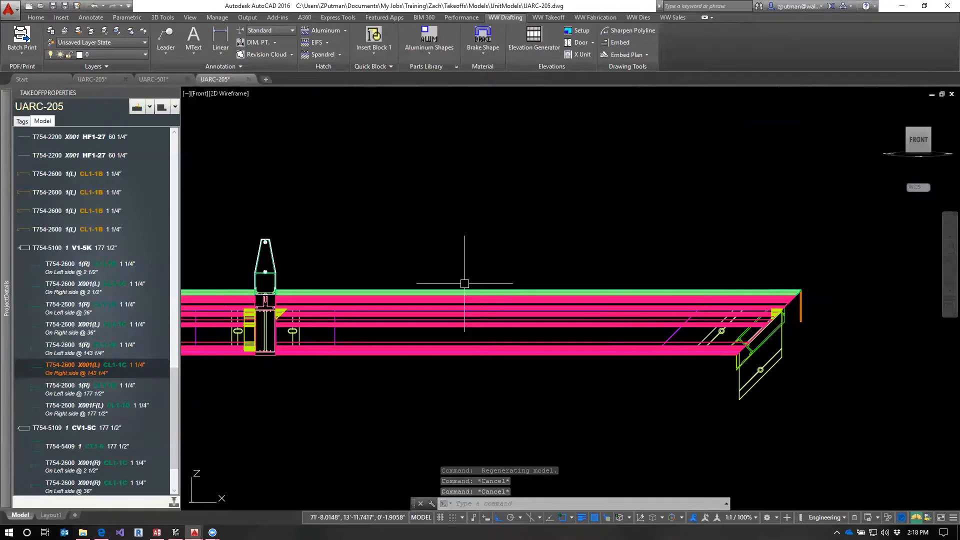
# Switch to the Lessons page in the browser and review the Autocut Results notes on fab numbers, Dim A notes and part length.
pyautogui.click(102, 533)
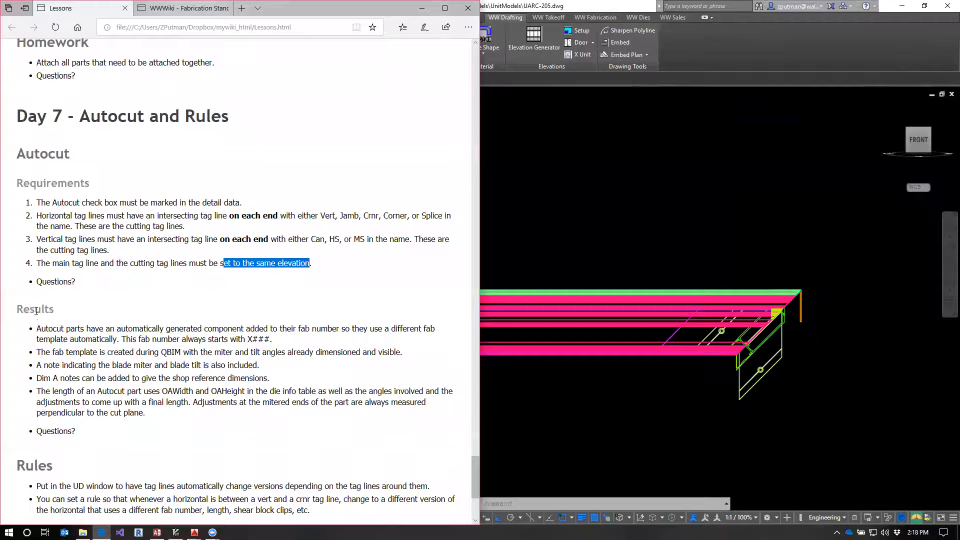
pyautogui.moveTo(39, 328); pyautogui.dragTo(143, 330)
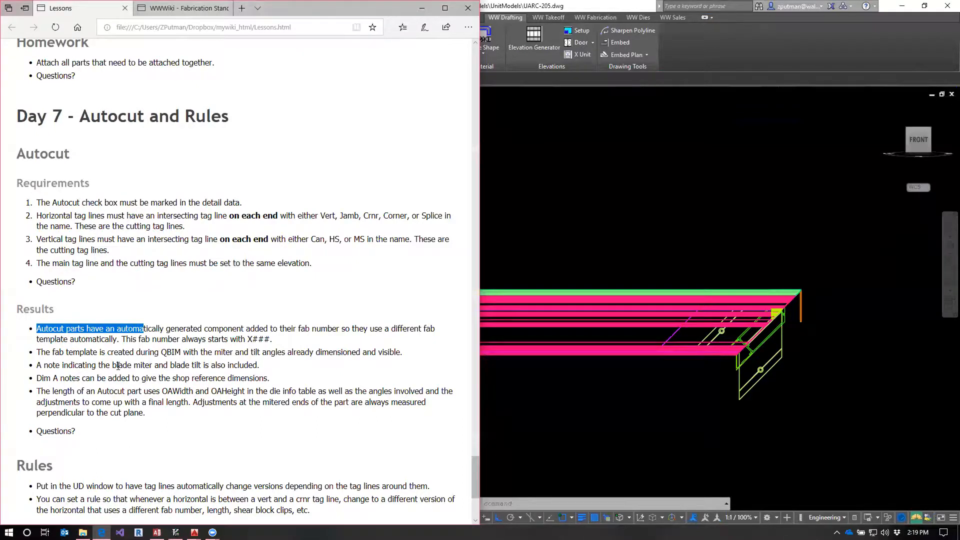
pyautogui.moveTo(41, 379); pyautogui.dragTo(158, 382)
pyautogui.click(212, 398)
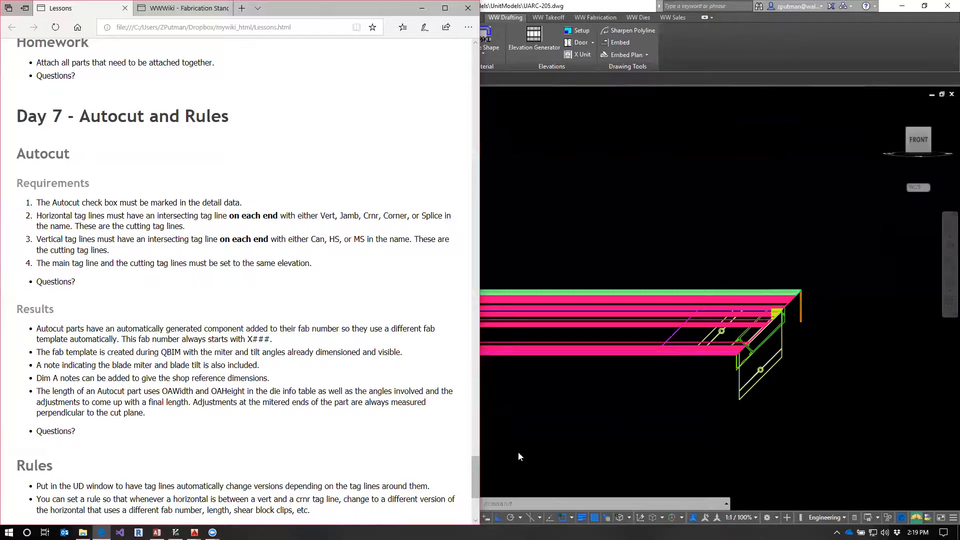
# Return to AutoCAD, sort the Horizontal use's assembly parts by AdjustTop and highlight the mitered horizontal in the model.
pyautogui.click(577, 433)
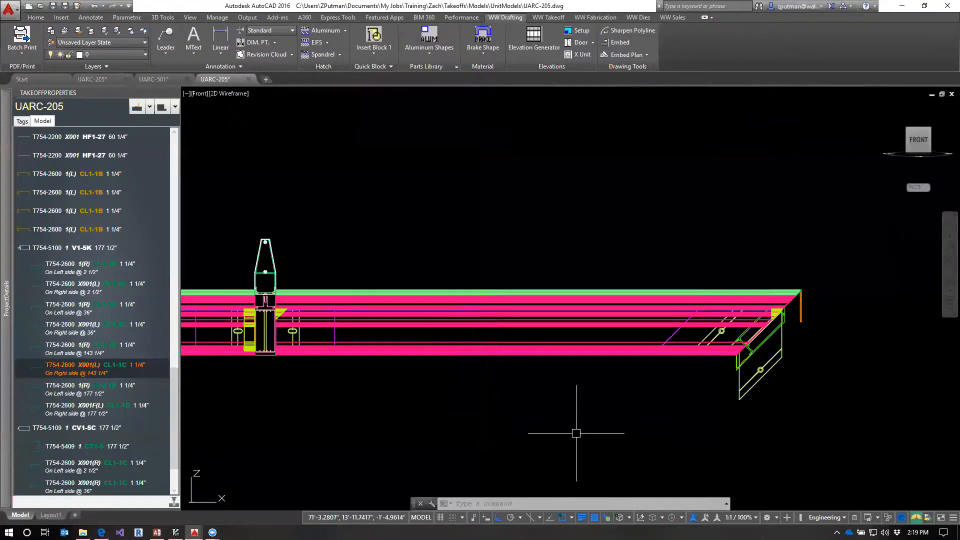
pyautogui.moveTo(2, 326)
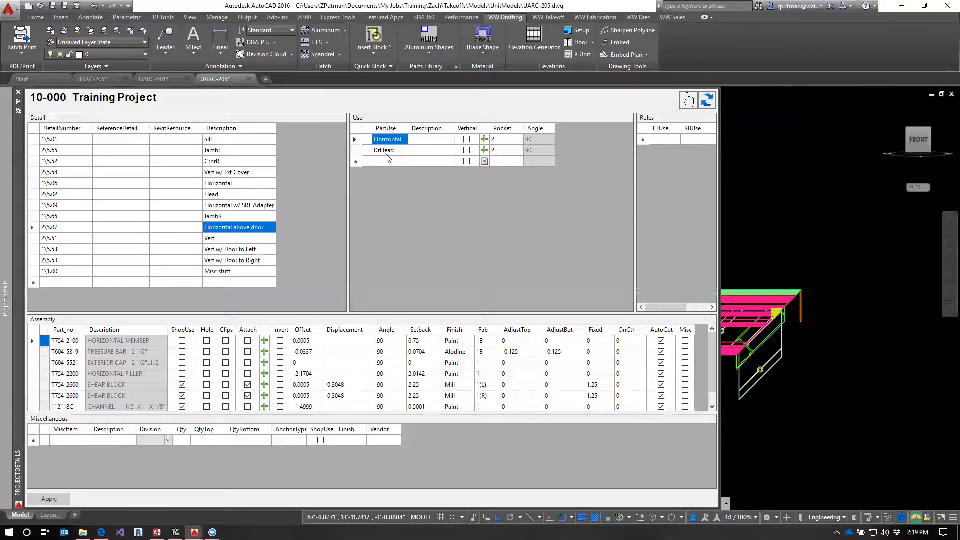
pyautogui.click(520, 330)
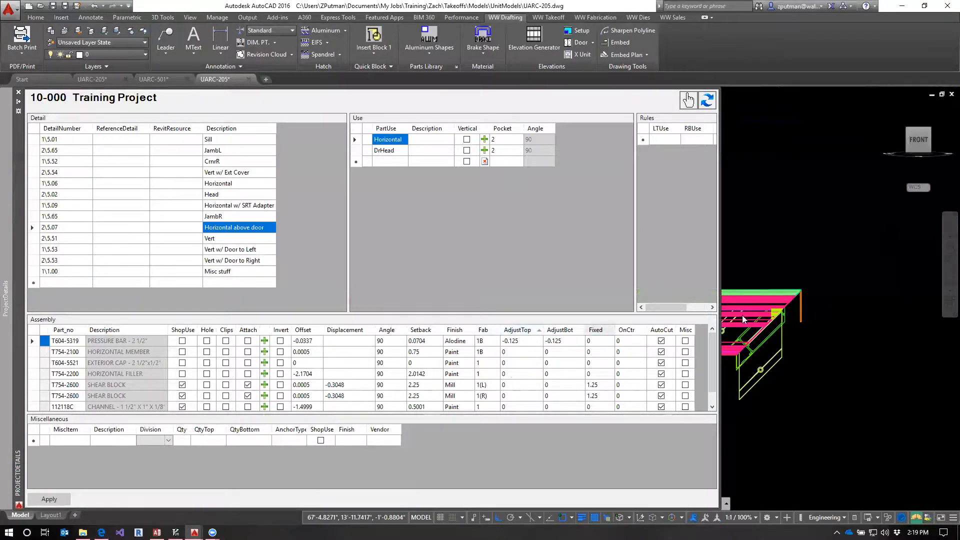
pyautogui.click(520, 330)
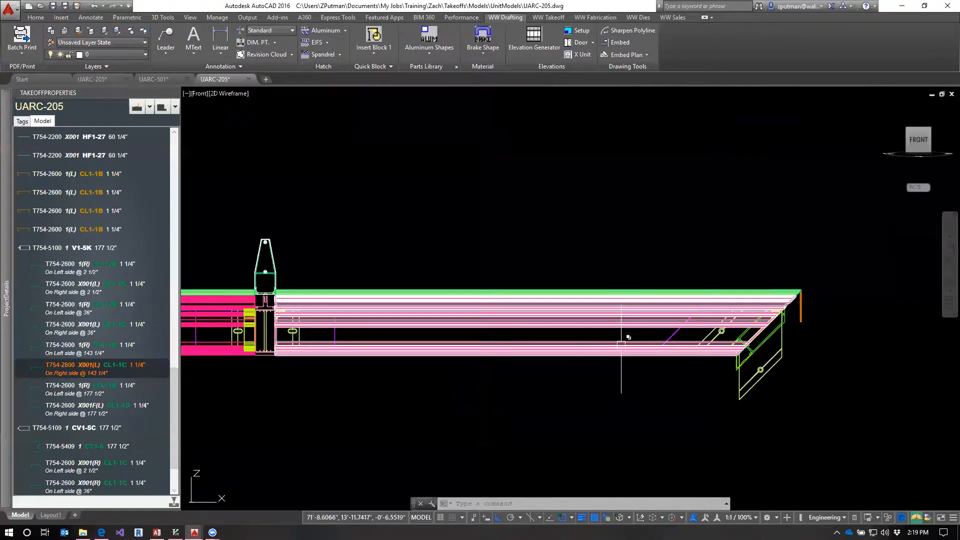
pyautogui.click(669, 345)
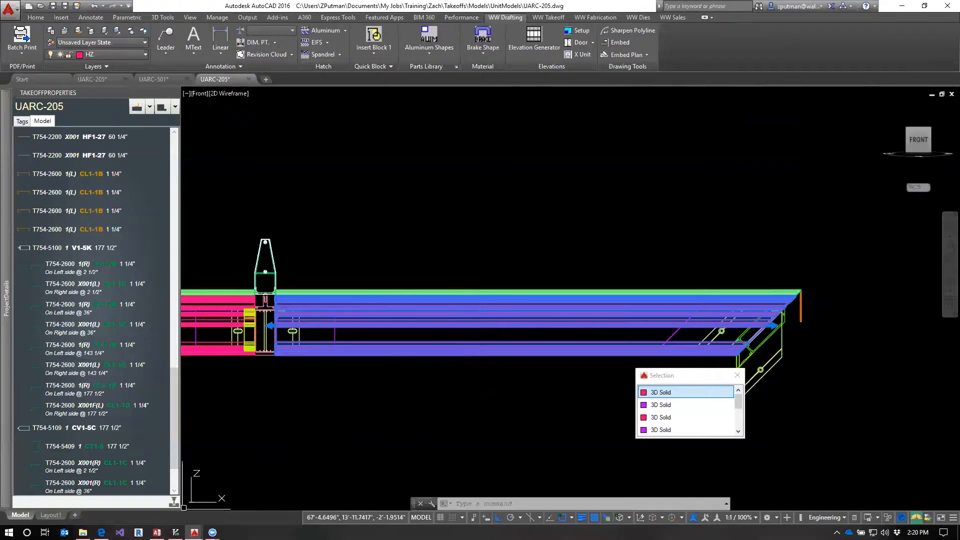
# Switch to the Takeoff2016 Access database, open the Die Info table and select the T754-1100 sill member record.
pyautogui.hotkey('alt', 'Tab')
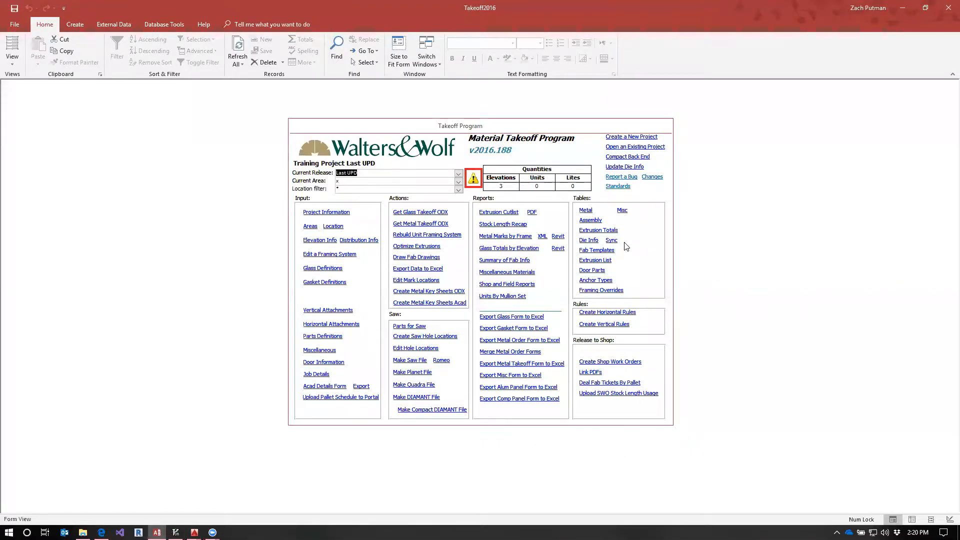
pyautogui.click(588, 241)
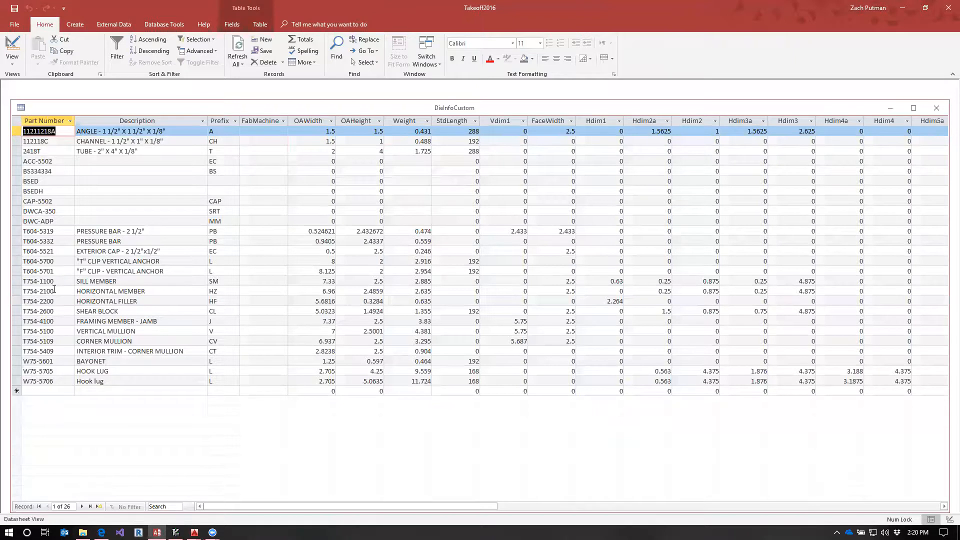
pyautogui.click(17, 281)
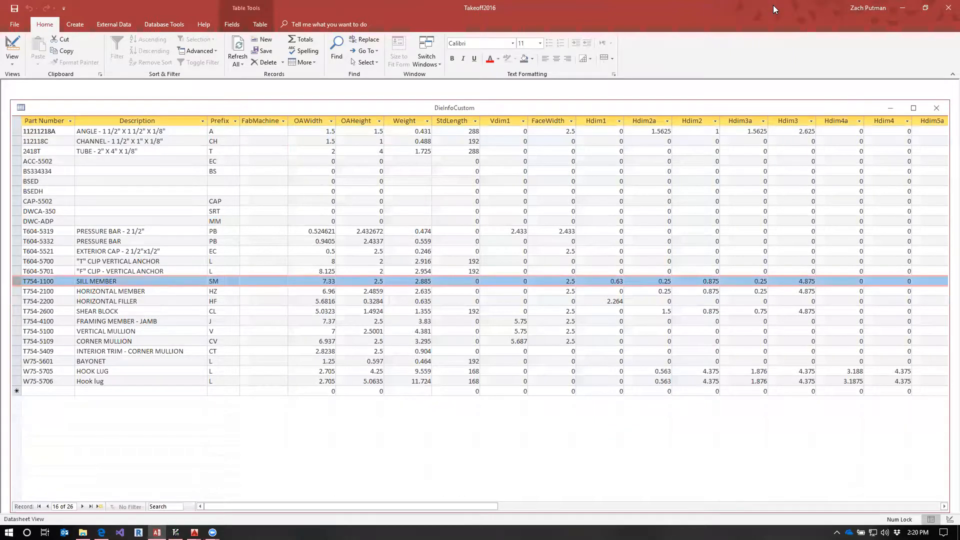
# Compare the OAWidth and OAHeight fields of the T754-1100 sill member with those of the DWC-ADP and CAP-5502 records.
pyautogui.doubleClick(321, 280)
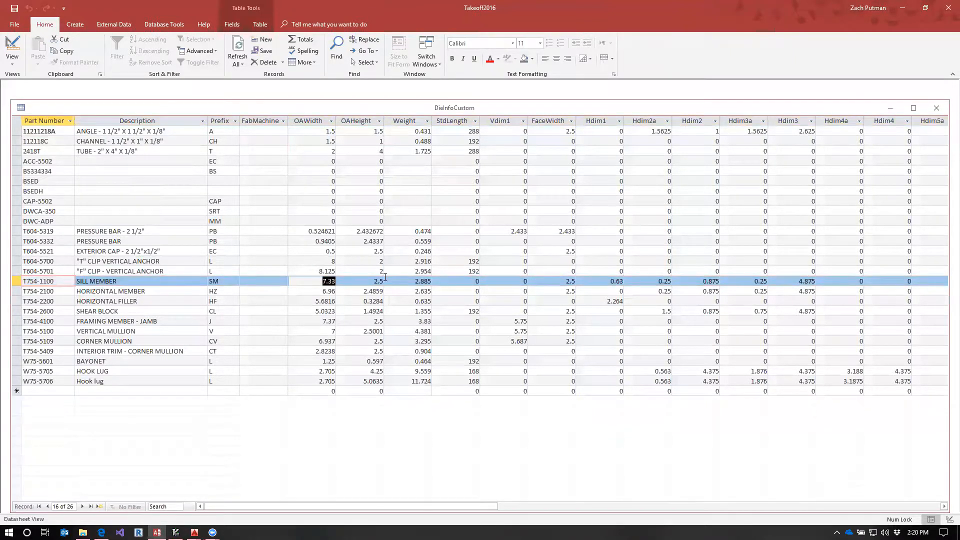
pyautogui.click(370, 282)
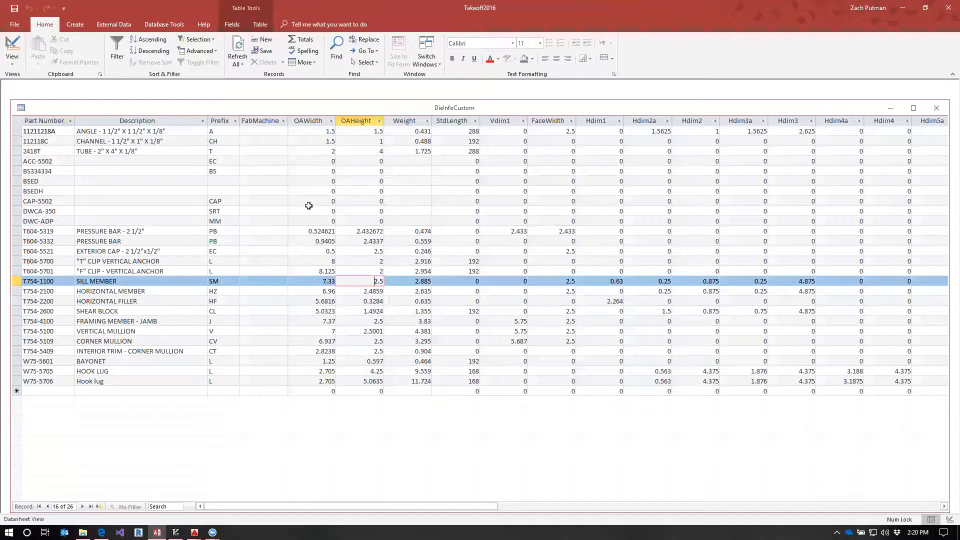
pyautogui.moveTo(319, 211); pyautogui.dragTo(391, 210)
pyautogui.click(331, 221)
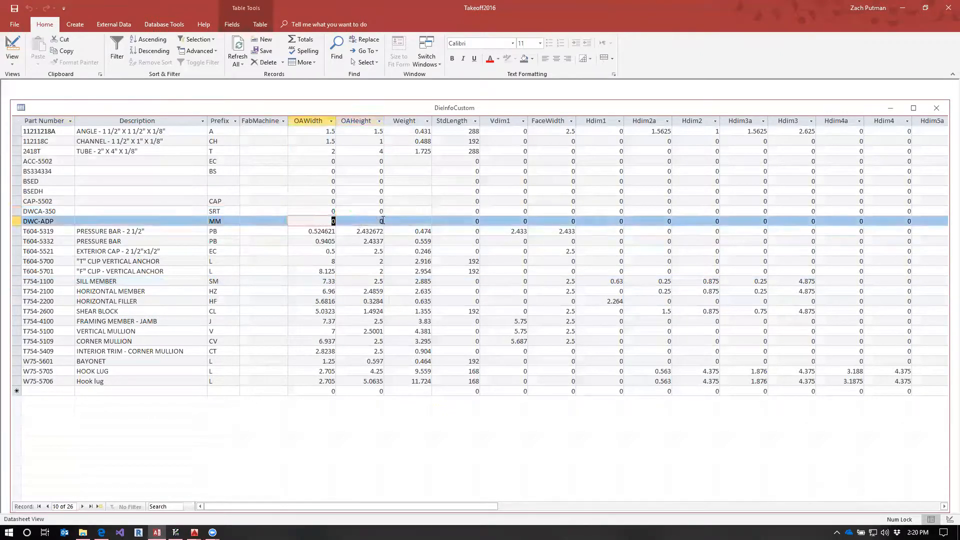
pyautogui.click(381, 221)
pyautogui.click(298, 200)
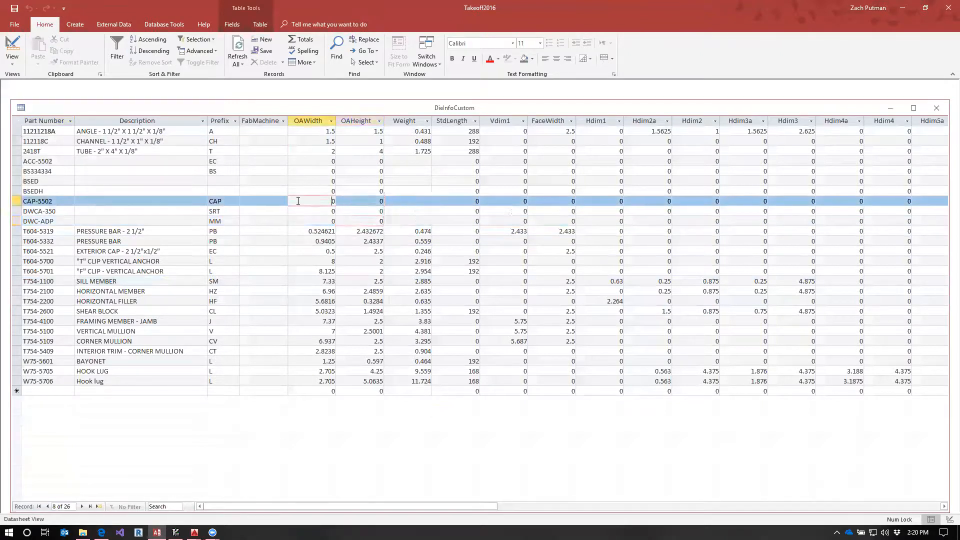
# Go through the part numbers from ACC-5502 to DWC-ADP in the die table and select that block of records.
pyautogui.click(54, 162)
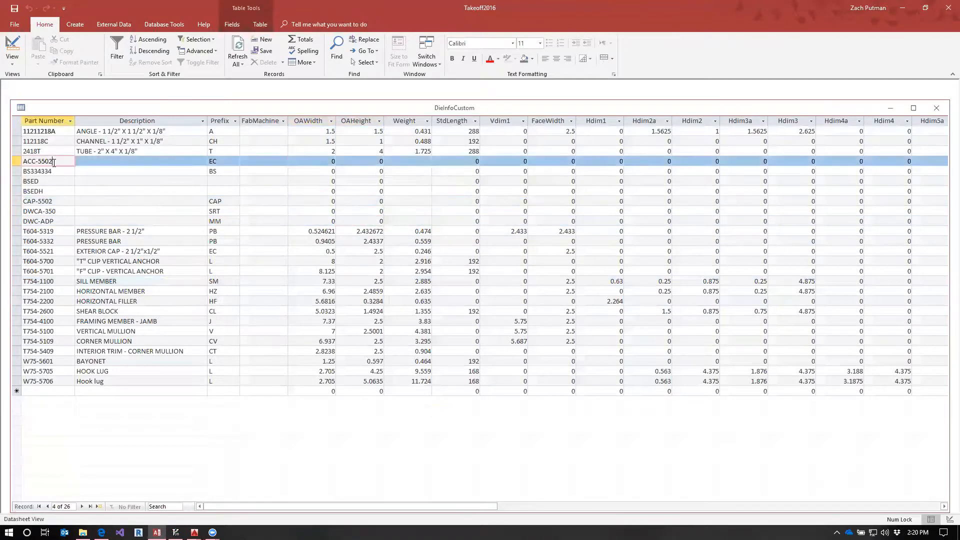
pyautogui.click(322, 161)
pyautogui.click(59, 161)
pyautogui.click(60, 171)
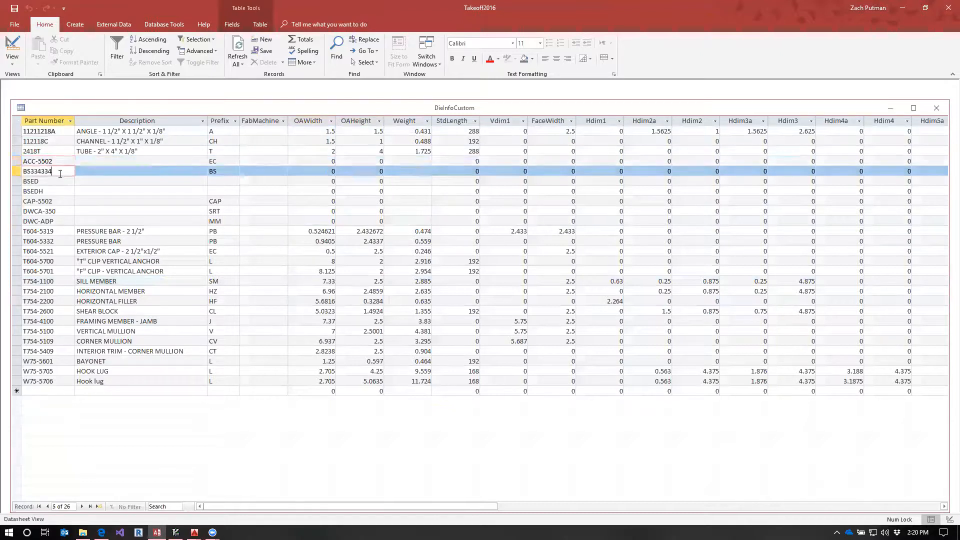
pyautogui.click(44, 183)
pyautogui.click(57, 192)
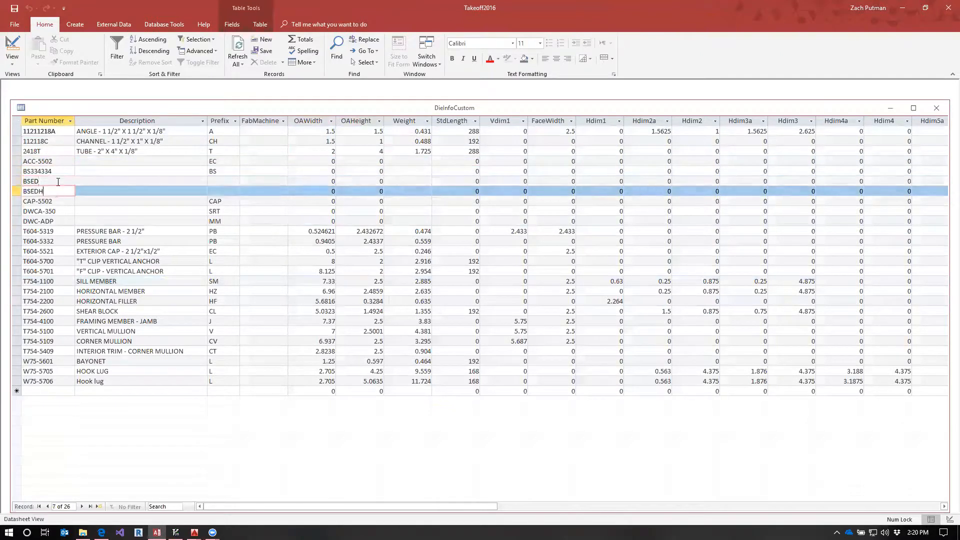
pyautogui.click(62, 201)
pyautogui.click(58, 211)
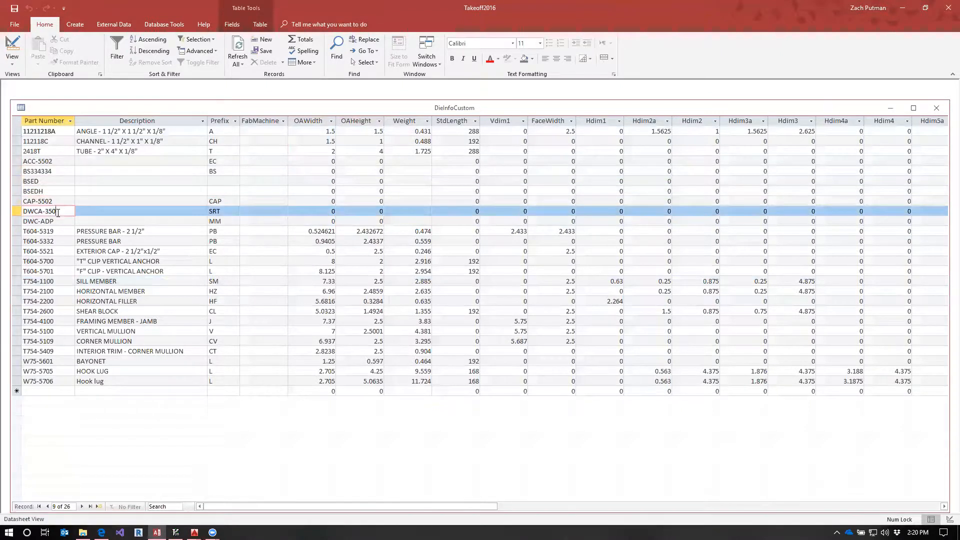
pyautogui.click(57, 222)
pyautogui.moveTo(15, 211); pyautogui.dragTo(15, 221)
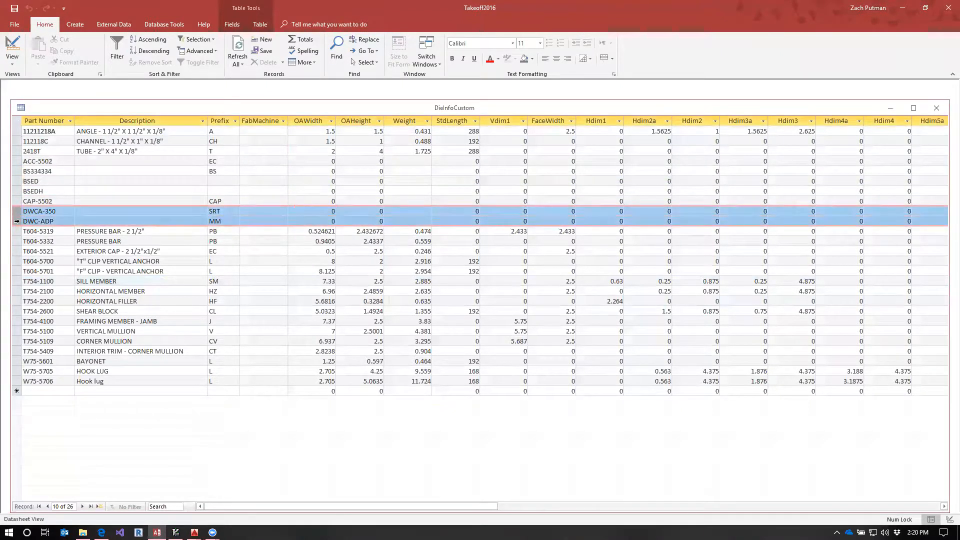
pyautogui.moveTo(14, 162); pyautogui.dragTo(17, 221)
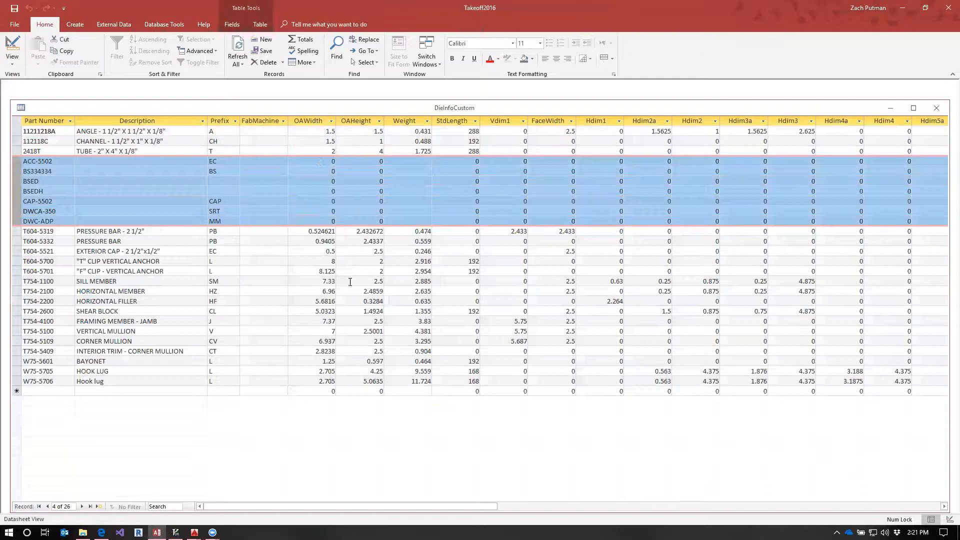
# Close the die table, switch back to AutoCAD and clear the selection while inspecting the mitered corner up close.
pyautogui.click(935, 108)
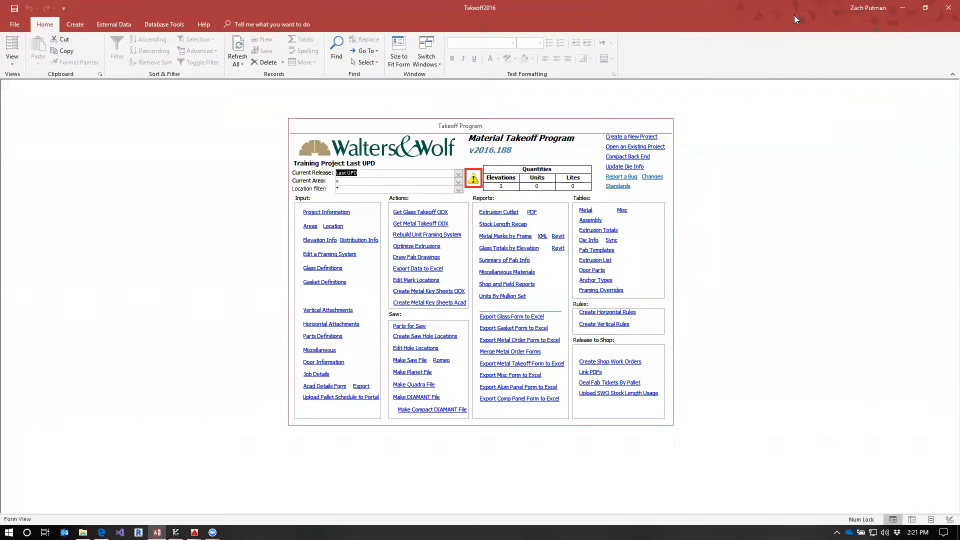
pyautogui.click(902, 7)
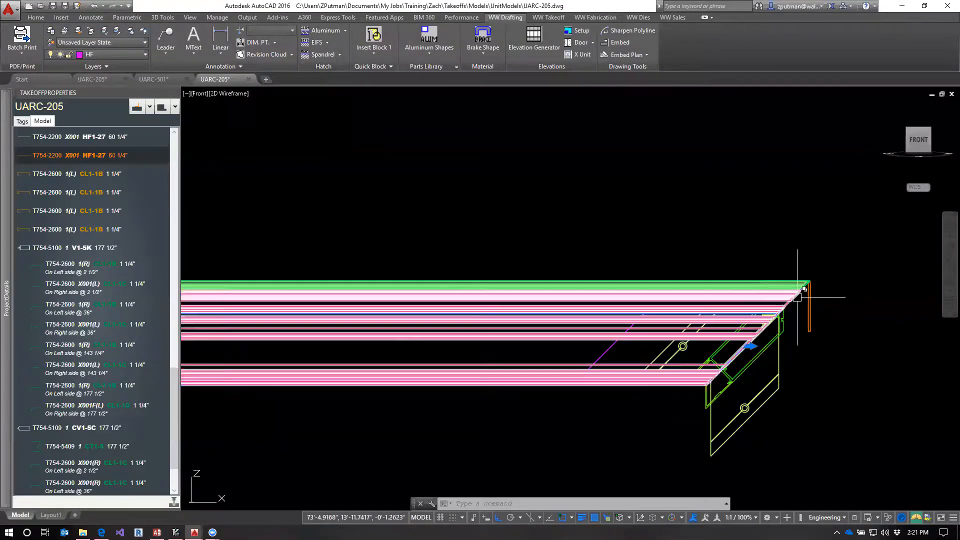
pyautogui.scroll(2, 797, 297)
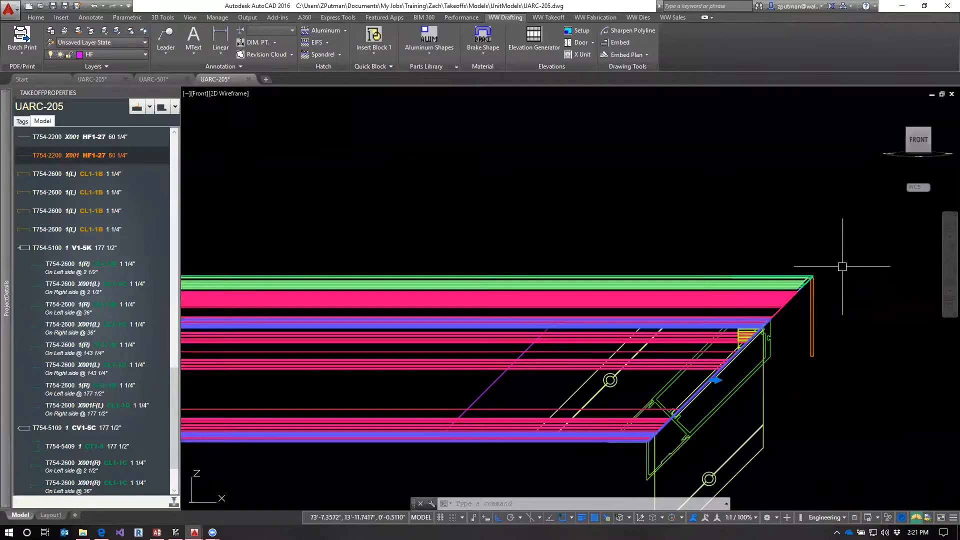
pyautogui.scroll(4, 787, 328)
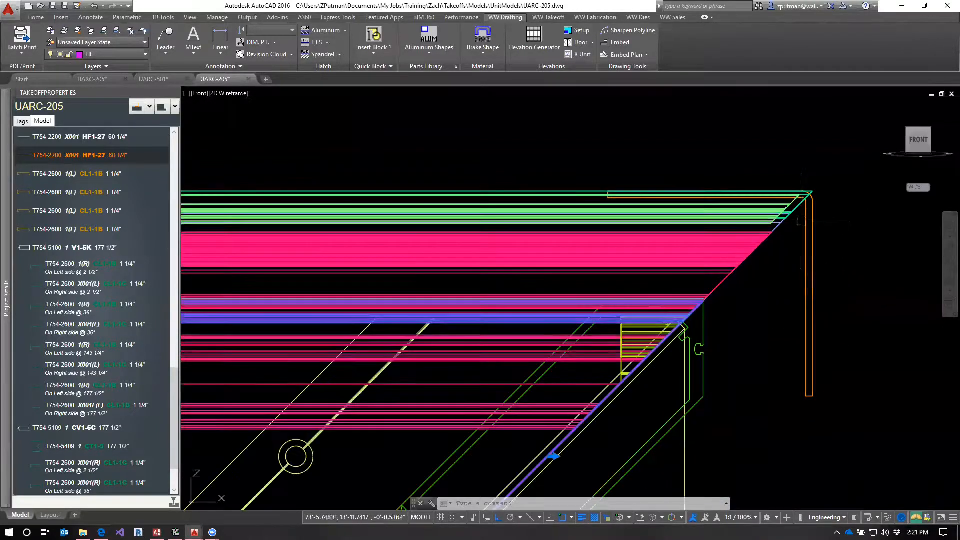
pyautogui.scroll(-2, 784, 240)
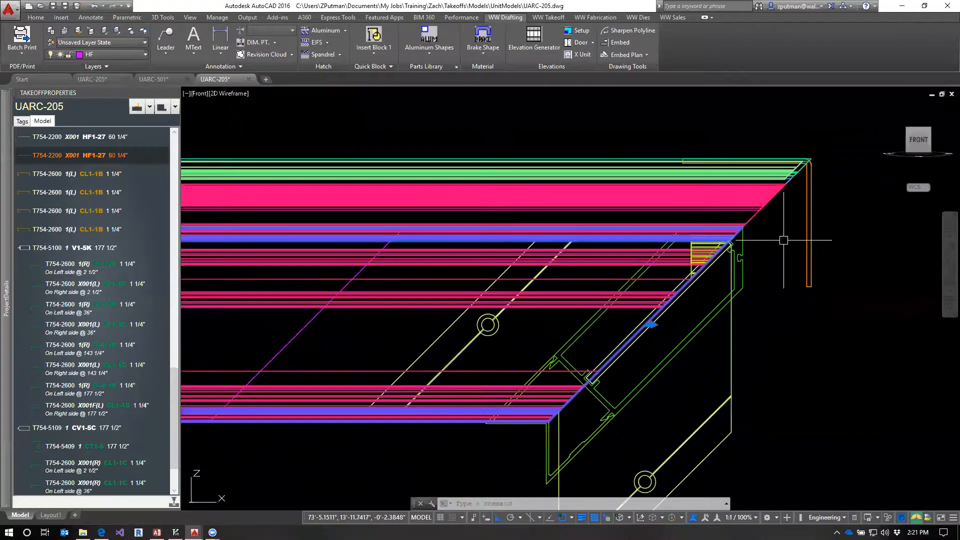
pyautogui.scroll(2, 779, 238)
pyautogui.press('Escape')
pyautogui.press('Escape')
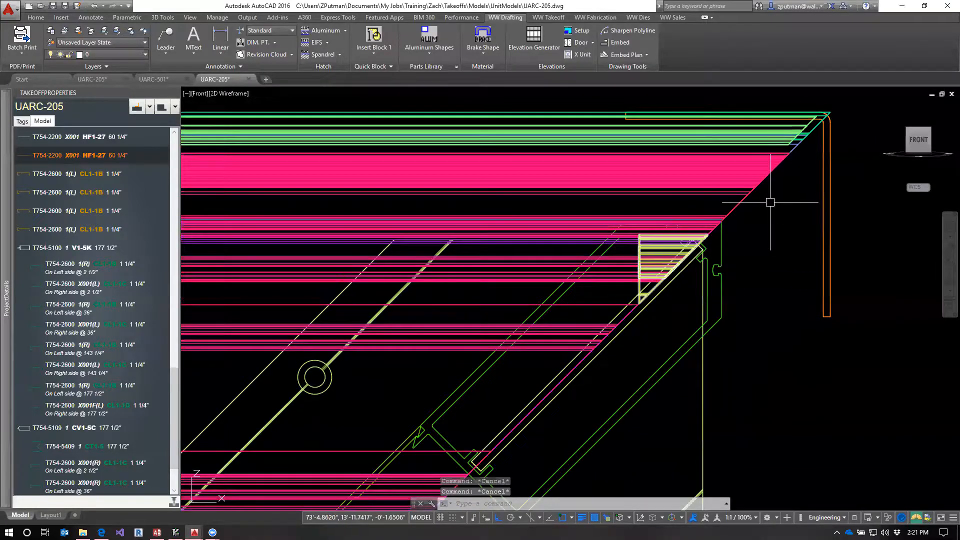
pyautogui.press('Escape')
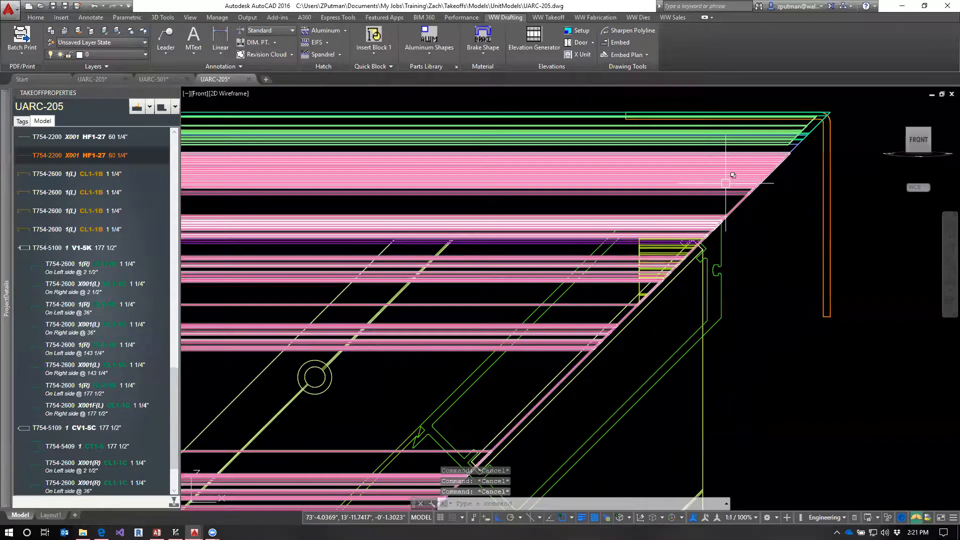
# Locate the mitered T754-2100 horizontal in the model parts list and examine it from the corner end to the vertical mullion.
pyautogui.click(725, 183)
pyautogui.click(759, 253)
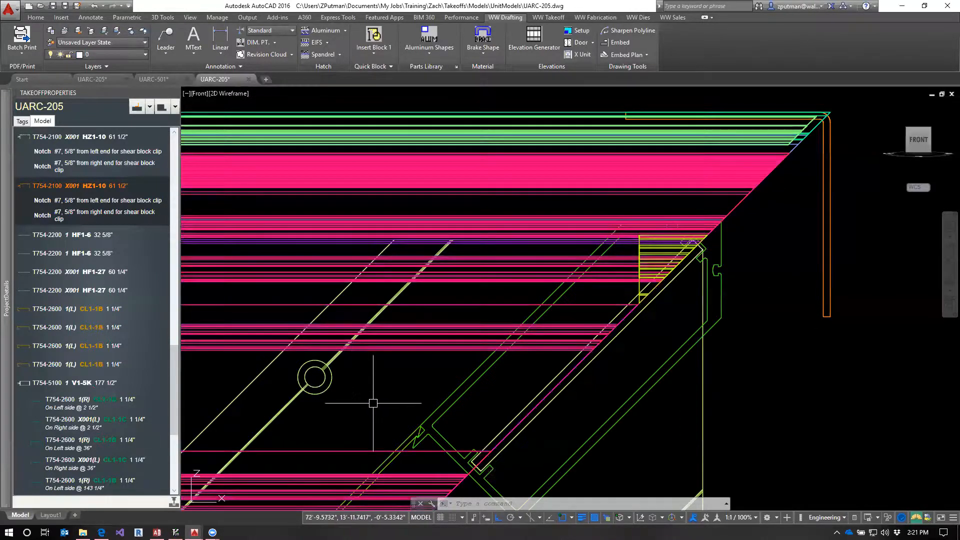
pyautogui.scroll(-2, 399, 391)
pyautogui.moveTo(354, 420)
pyautogui.mouseDown(button='middle')
pyautogui.moveTo(512, 370)
pyautogui.moveTo(595, 328)
pyautogui.mouseUp(button='middle')
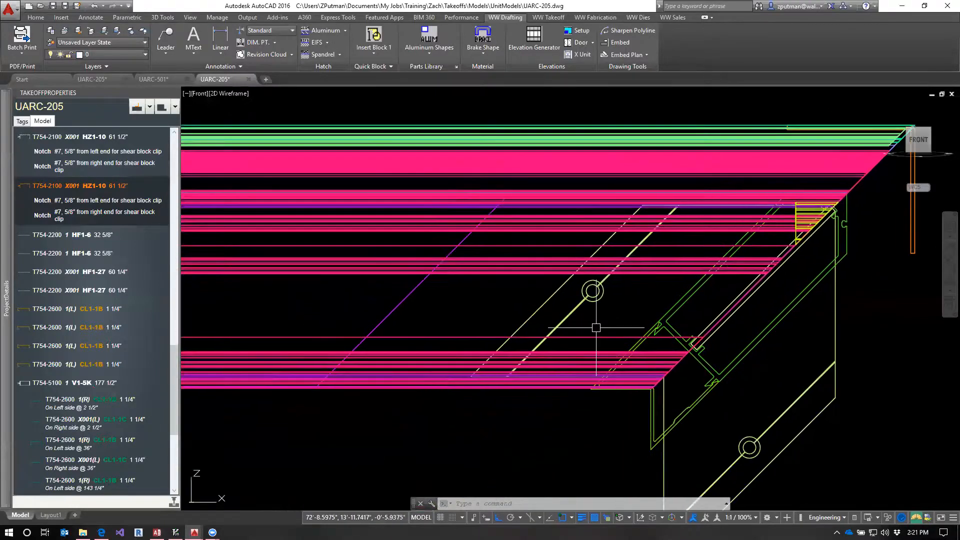
pyautogui.scroll(-2, 596, 328)
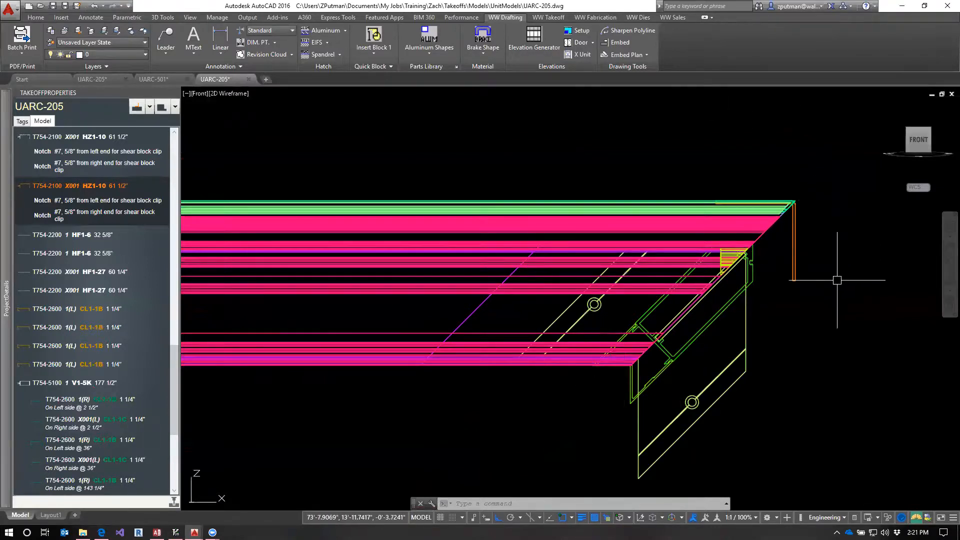
pyautogui.moveTo(461, 407); pyautogui.dragTo(758, 407, button='middle')
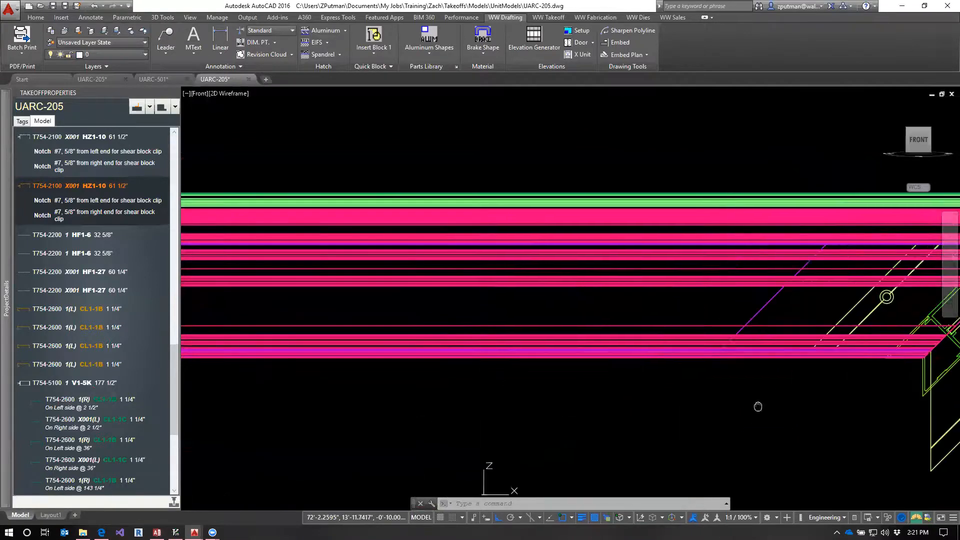
pyautogui.scroll(-4, 758, 406)
pyautogui.moveTo(547, 422); pyautogui.dragTo(499, 366, button='middle')
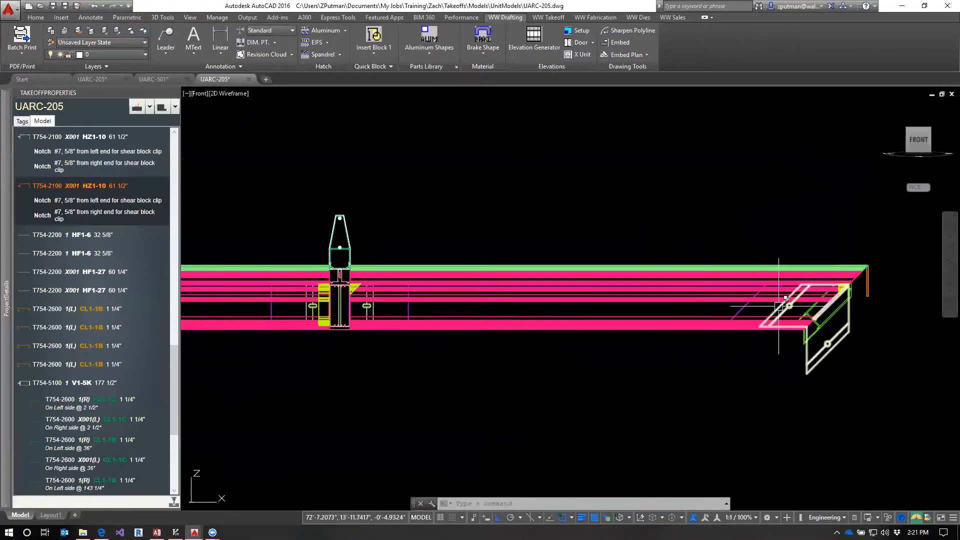
pyautogui.scroll(3, 779, 306)
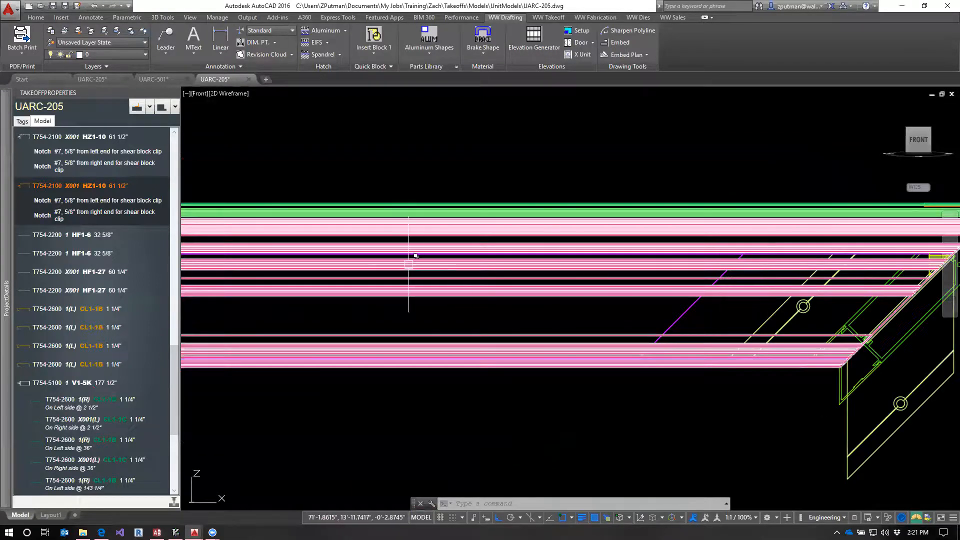
pyautogui.scroll(-4, 636, 272)
pyautogui.moveTo(380, 307)
pyautogui.mouseDown(button='middle')
pyautogui.moveTo(576, 323)
pyautogui.moveTo(685, 318)
pyautogui.mouseUp(button='middle')
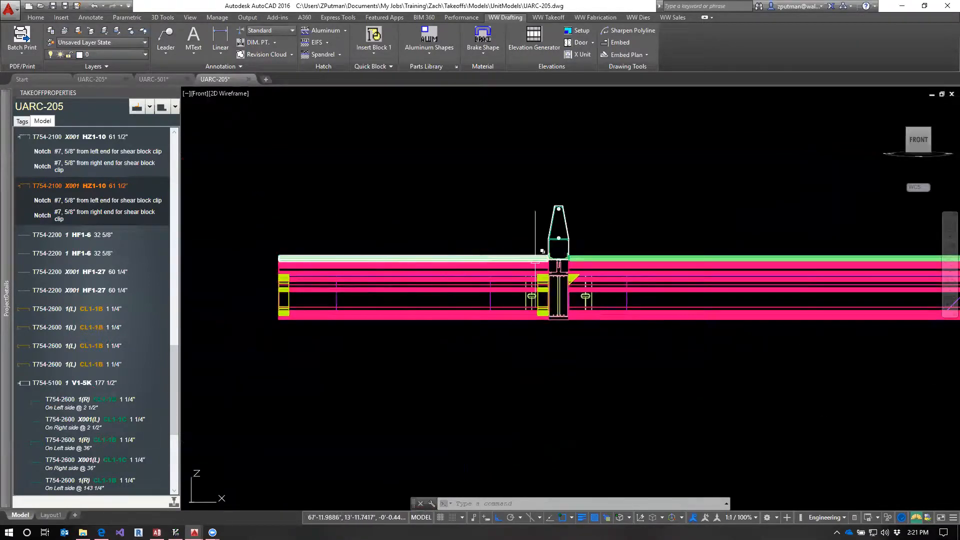
# Select the horizontals on both sides of the vertical mullion to check their part entries, and clear the selection.
pyautogui.click(765, 293)
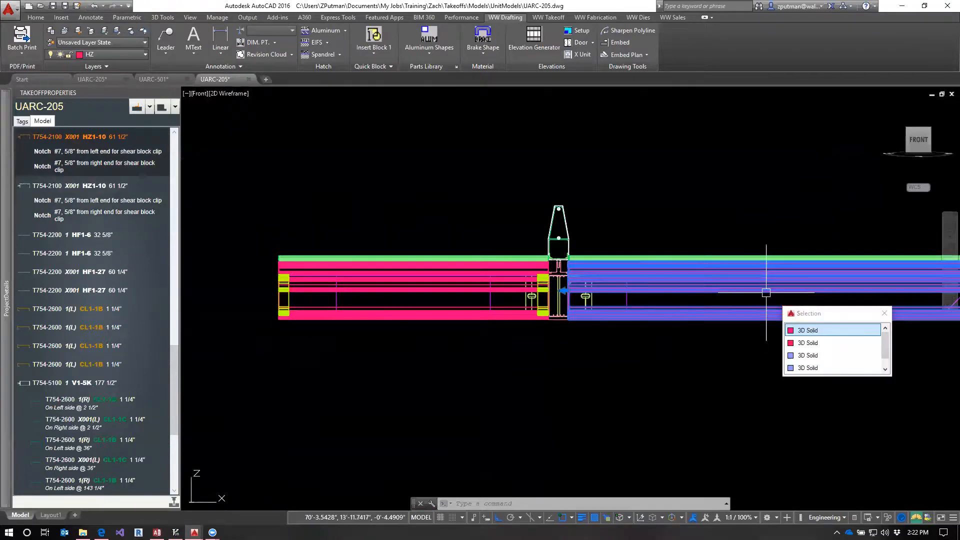
pyautogui.click(402, 313)
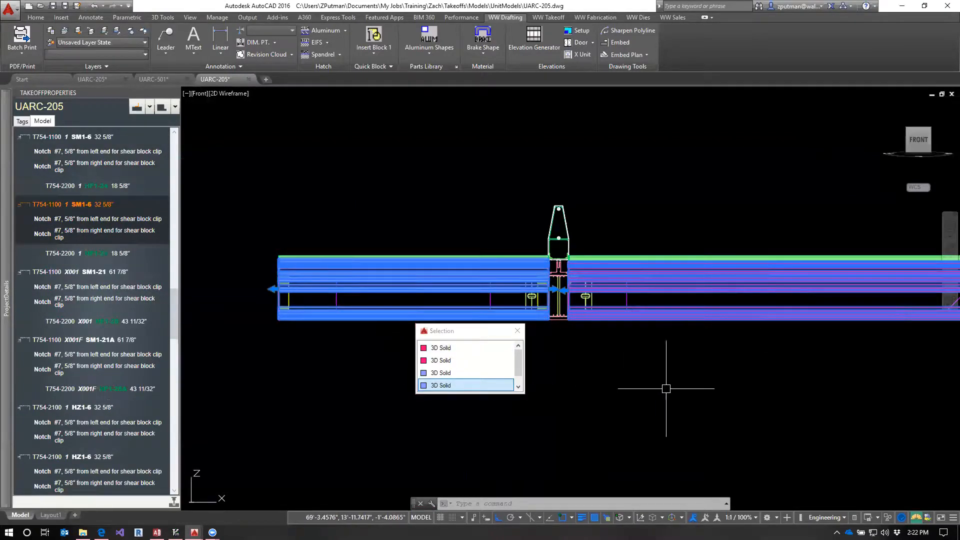
pyautogui.press('Escape')
pyautogui.press('Escape')
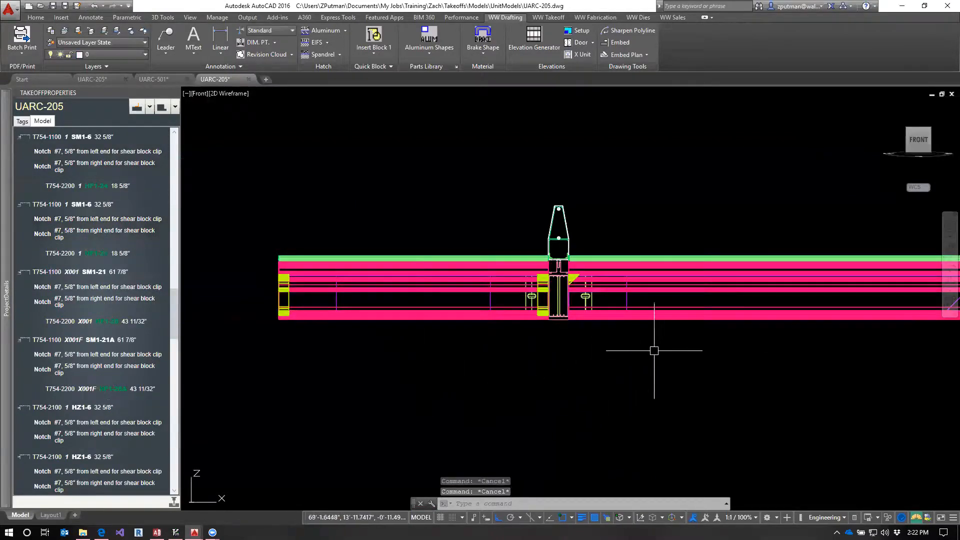
# Select the T754-2200 horizontal filler near the mitered corner to check its part entry, and clear the selection.
pyautogui.moveTo(760, 348); pyautogui.dragTo(611, 353, button='middle')
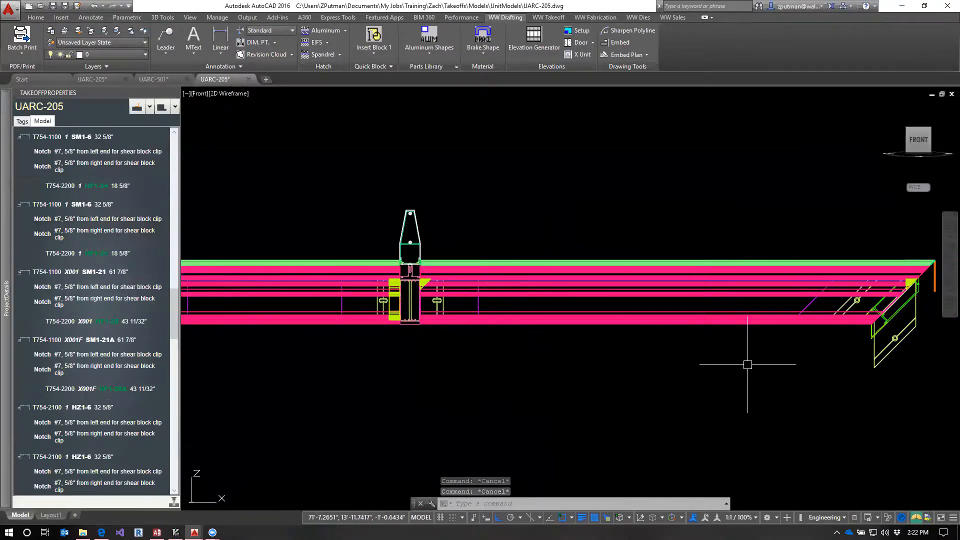
pyautogui.moveTo(834, 338)
pyautogui.mouseDown(button='middle')
pyautogui.moveTo(825, 386)
pyautogui.moveTo(800, 392)
pyautogui.mouseUp(button='middle')
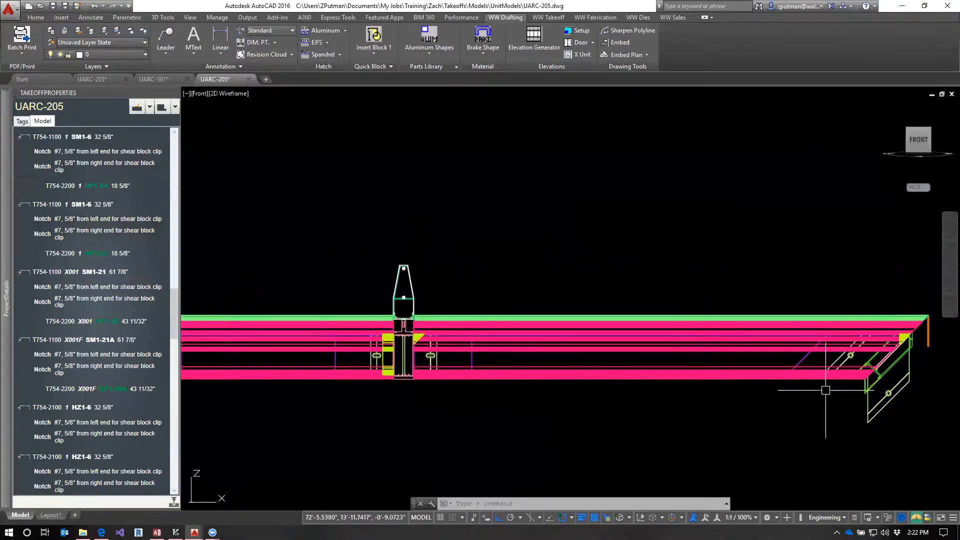
pyautogui.click(804, 359)
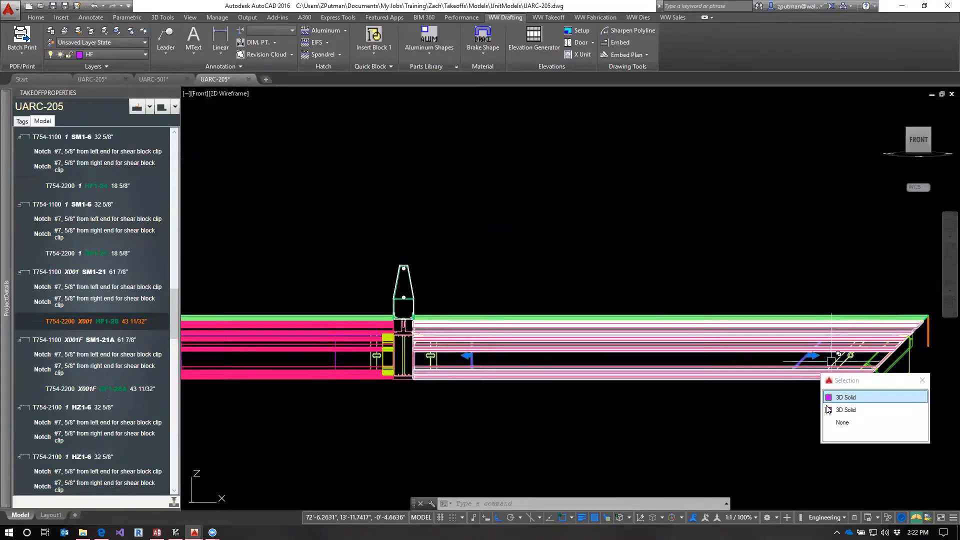
pyautogui.press('Escape')
pyautogui.press('Escape')
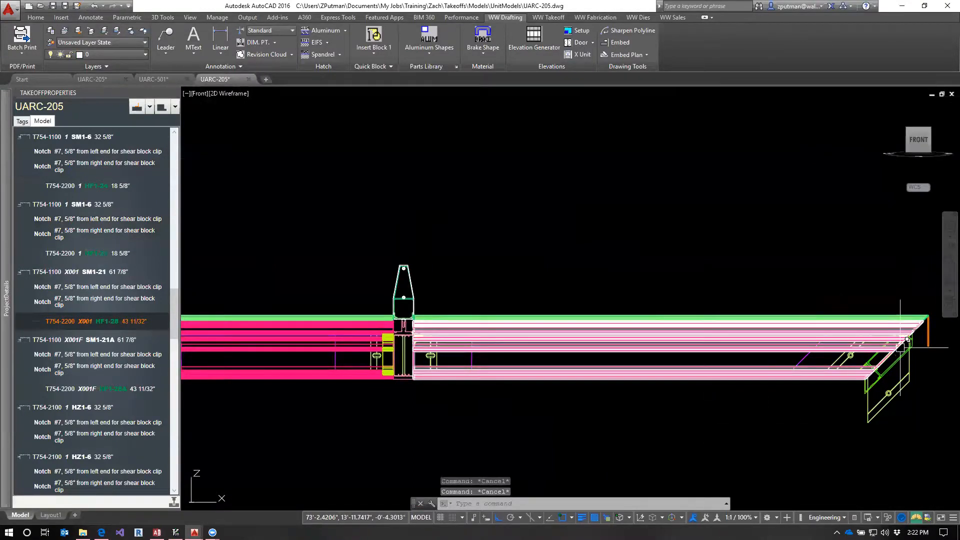
# Select the T754-2600 shear block at the mitered corner to check its part entry, and clear the selection.
pyautogui.scroll(5, 880, 333)
pyautogui.click(880, 331)
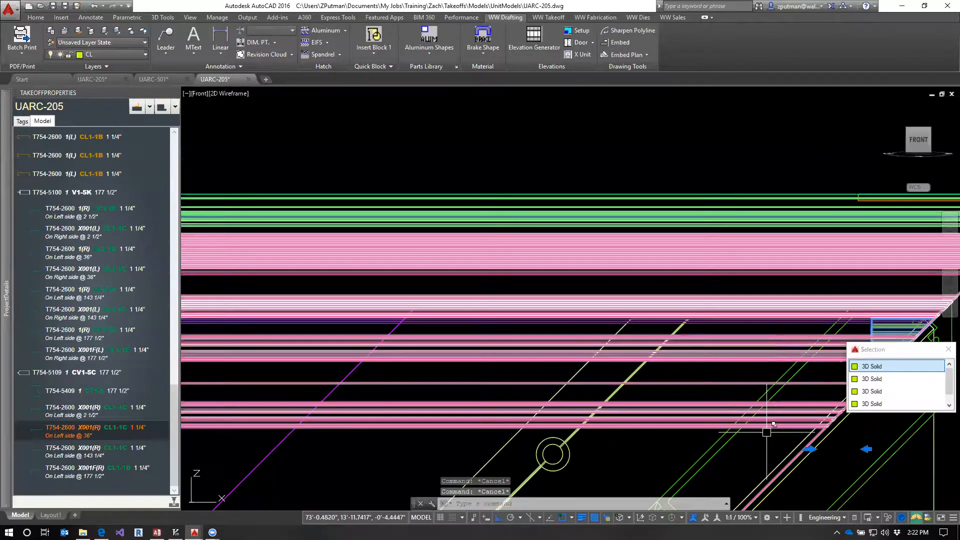
pyautogui.press('Escape')
pyautogui.scroll(-4, 725, 379)
pyautogui.scroll(-4, 725, 377)
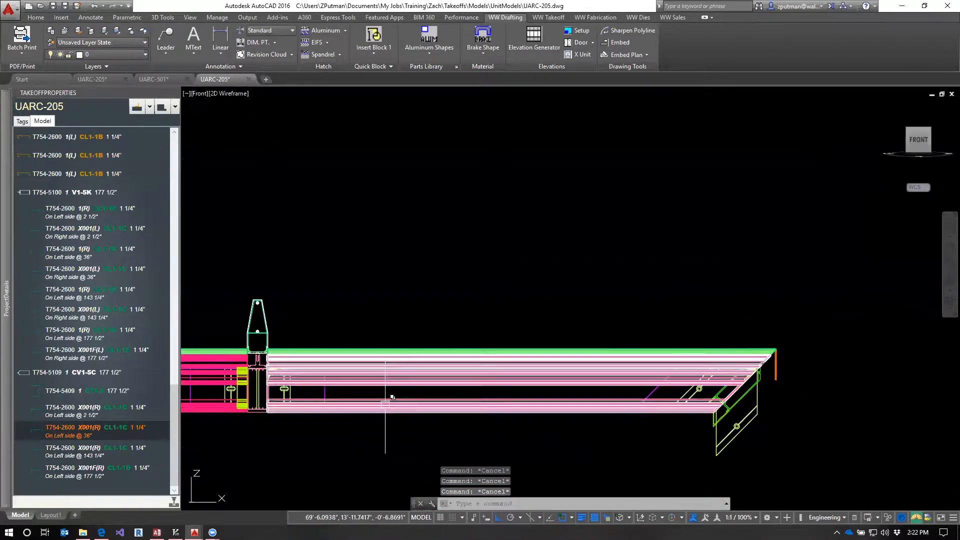
# Review the assembly settings of the Horizontal detail 1\5.06 in the project details.
pyautogui.moveTo(364, 399); pyautogui.dragTo(591, 403, button='middle')
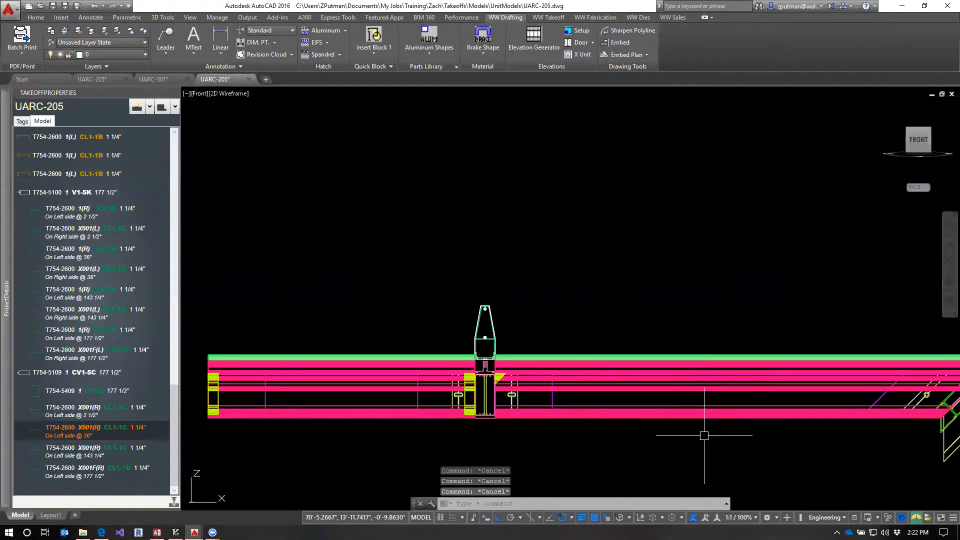
pyautogui.moveTo(6, 298)
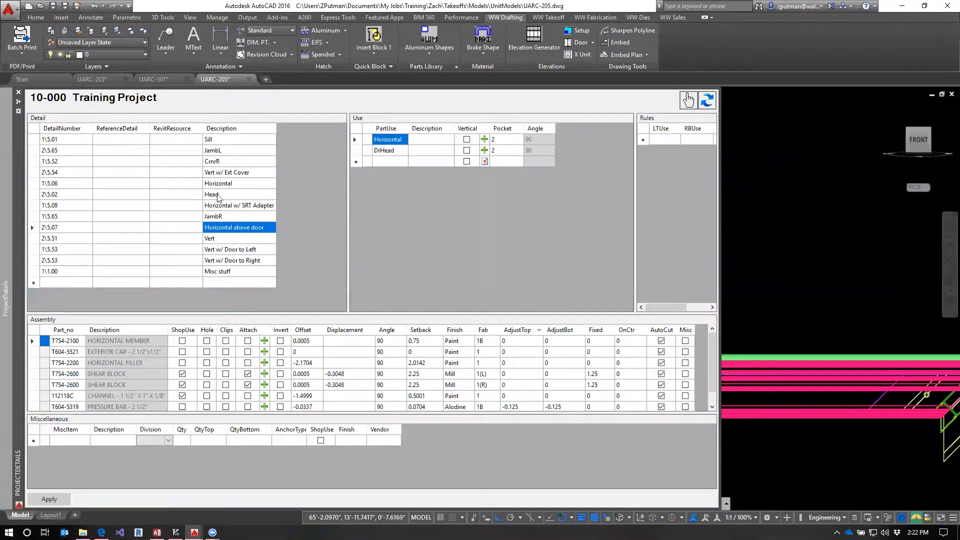
pyautogui.click(225, 183)
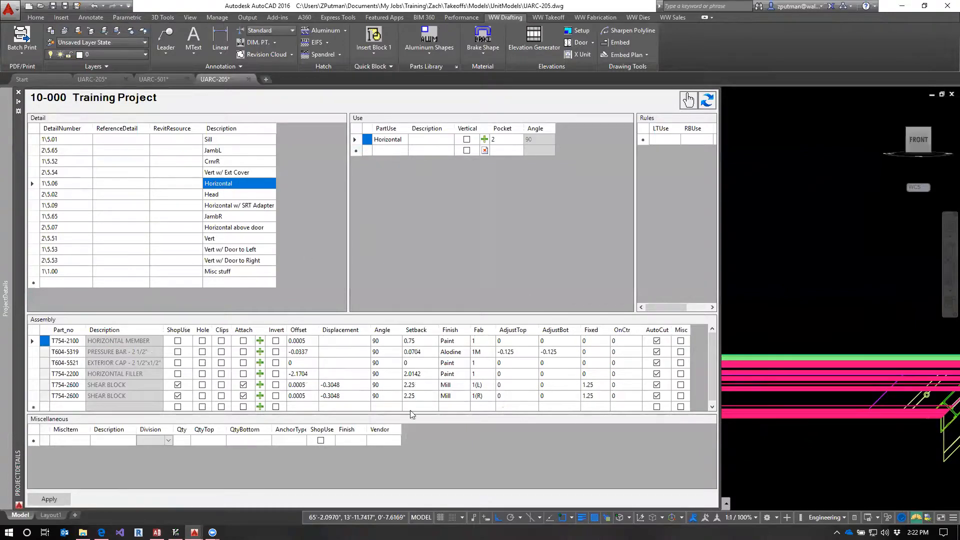
pyautogui.press('Escape')
pyautogui.press('Escape')
pyautogui.press('Escape')
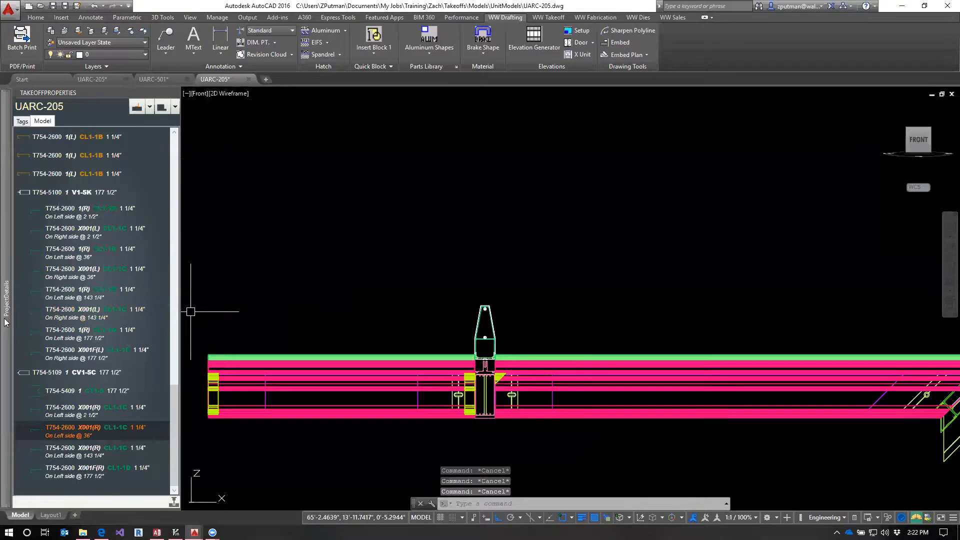
pyautogui.moveTo(6, 322)
pyautogui.click(355, 140)
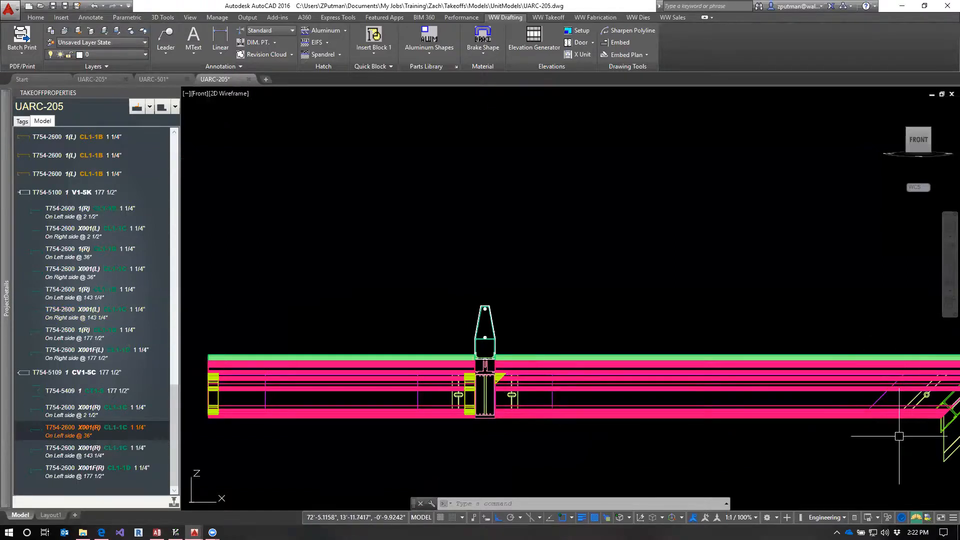
pyautogui.moveTo(6, 290)
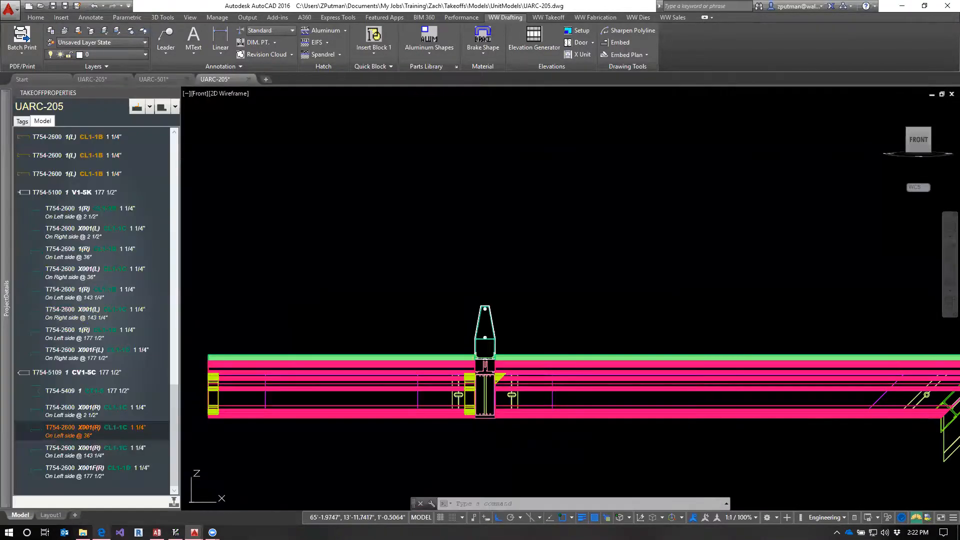
# Switch to the Lessons page in the browser and read the Autocut results and Rules notes of Day 7.
pyautogui.moveTo(101, 531)
pyautogui.click(100, 507)
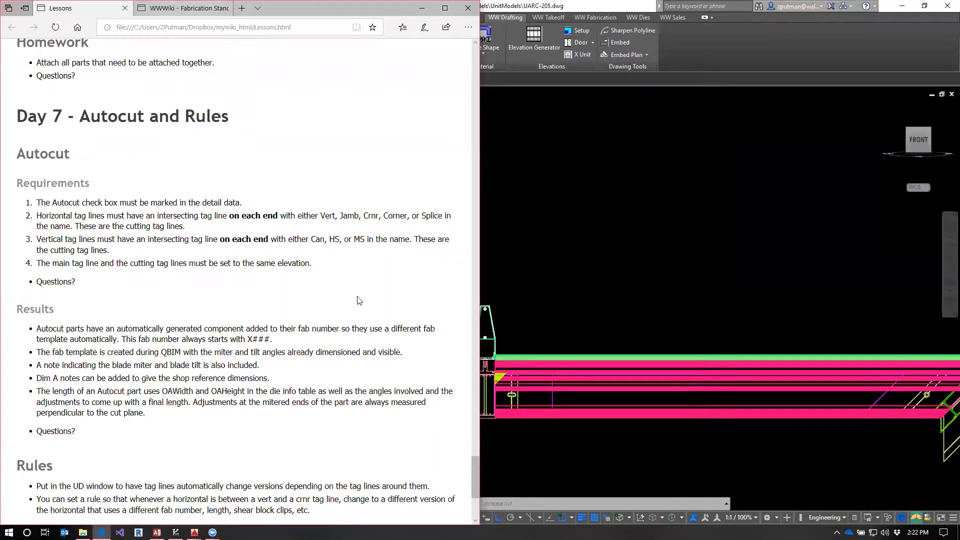
pyautogui.scroll(-2, 249, 334)
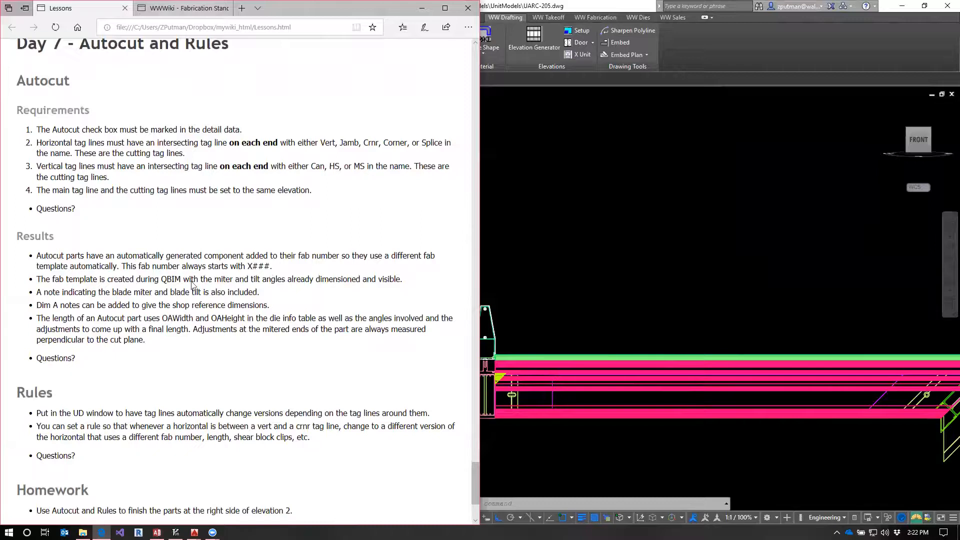
pyautogui.scroll(-4, 185, 276)
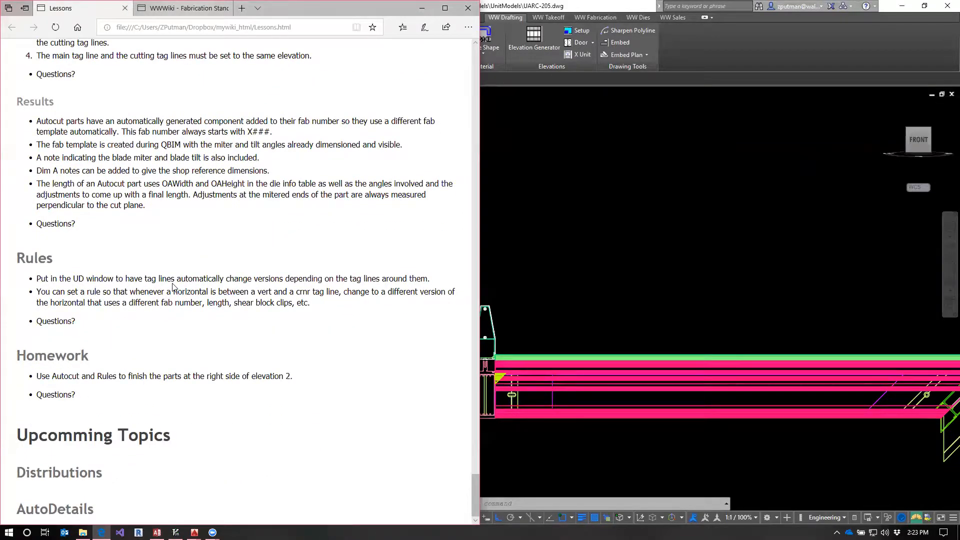
pyautogui.scroll(2, 174, 287)
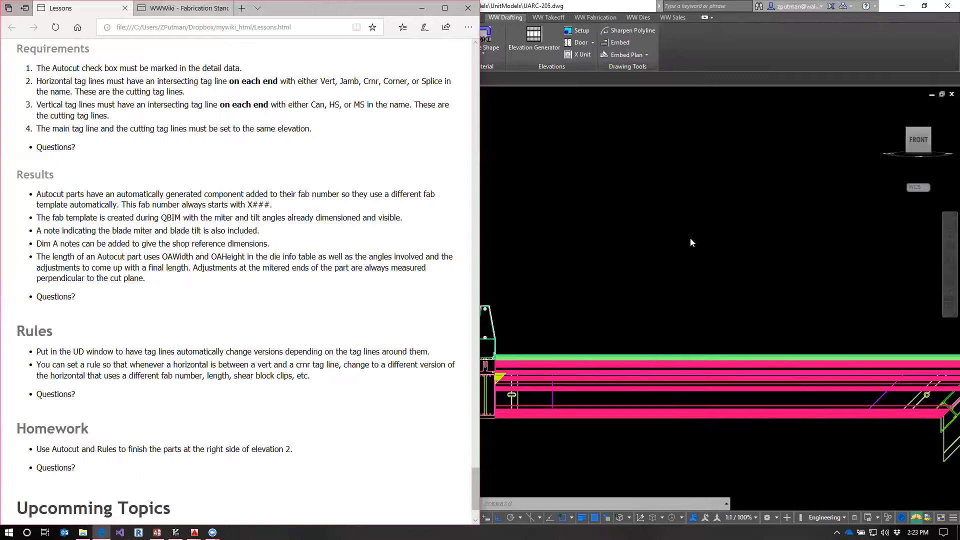
# Switch back to AutoCAD, close the UARC-205 unit model drawing and bring up the UARC-205 shop drawing.
pyautogui.click(738, 50)
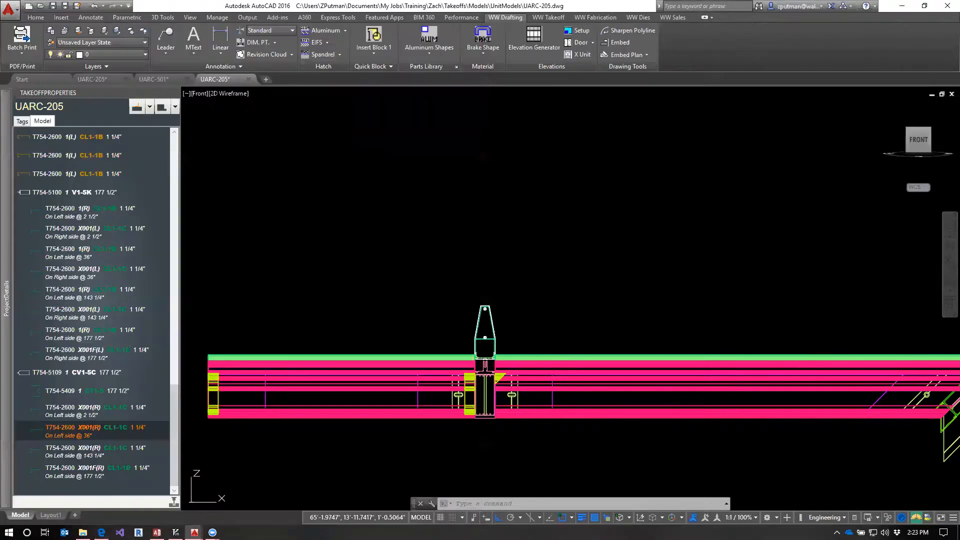
pyautogui.click(249, 79)
pyautogui.click(513, 289)
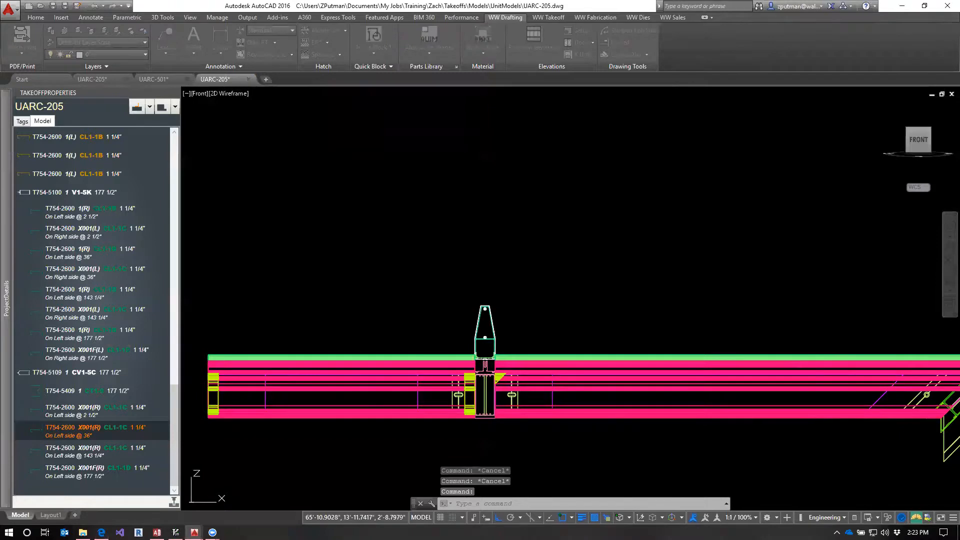
pyautogui.click(104, 77)
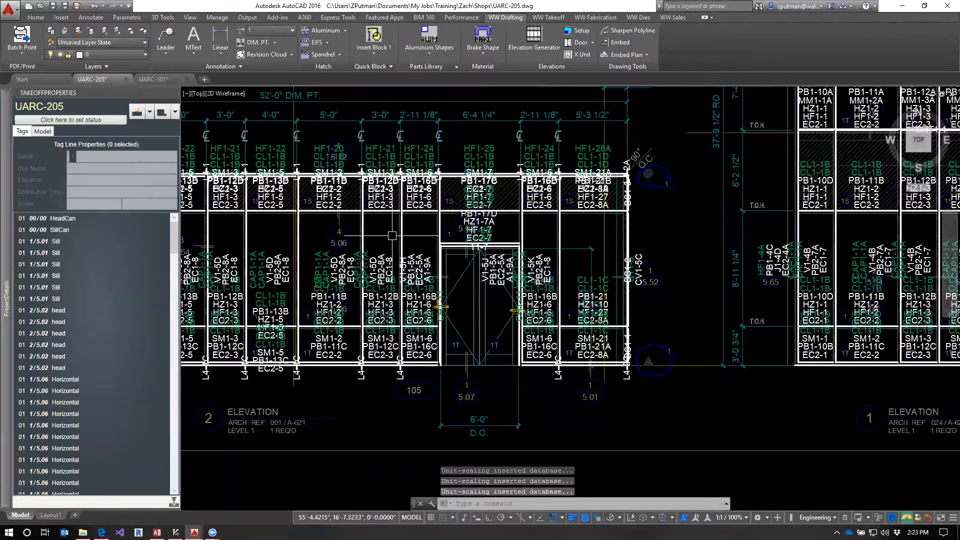
# Select the Horizontal use of detail 1\5.06 in the project details and widen the Rules area to expose NewUse.
pyautogui.moveTo(2, 333)
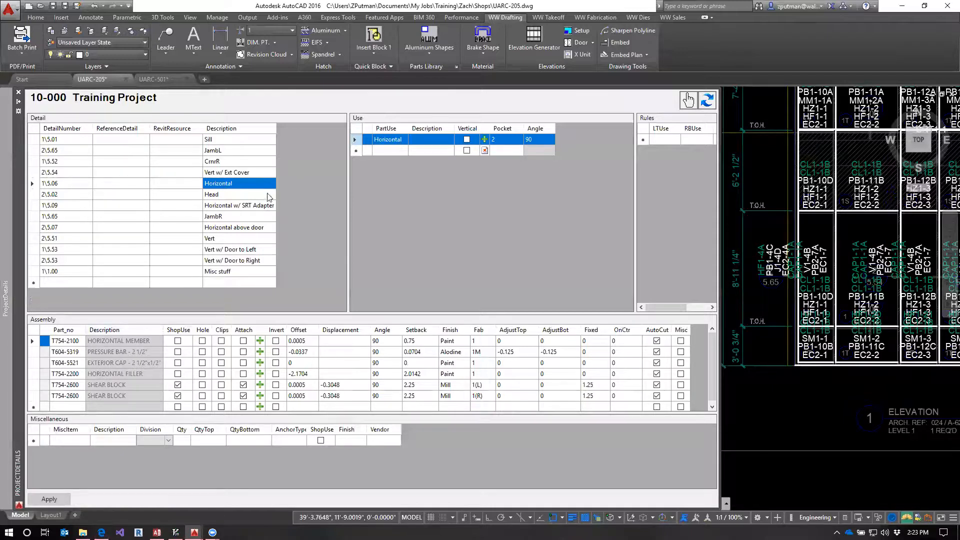
pyautogui.click(223, 197)
pyautogui.click(230, 184)
pyautogui.click(398, 140)
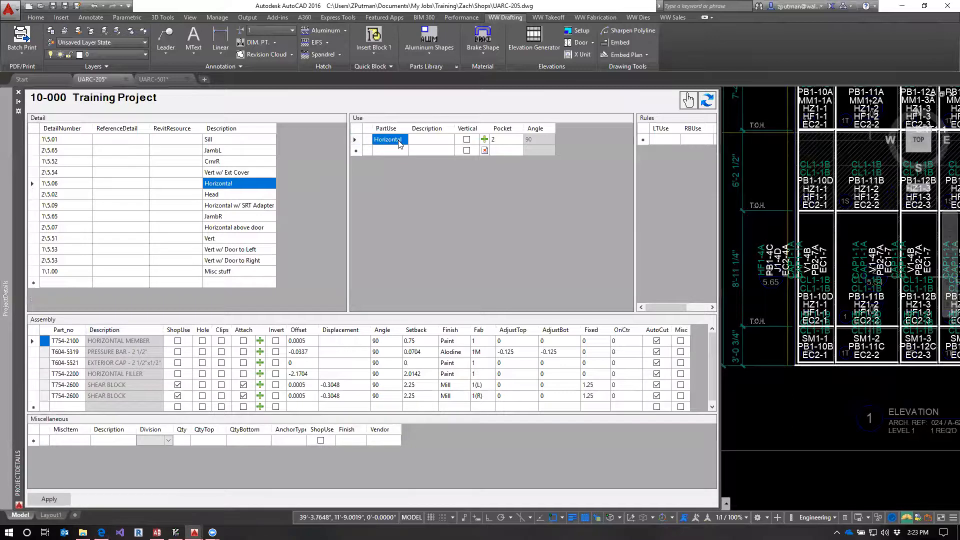
pyautogui.moveTo(635, 178); pyautogui.dragTo(570, 182)
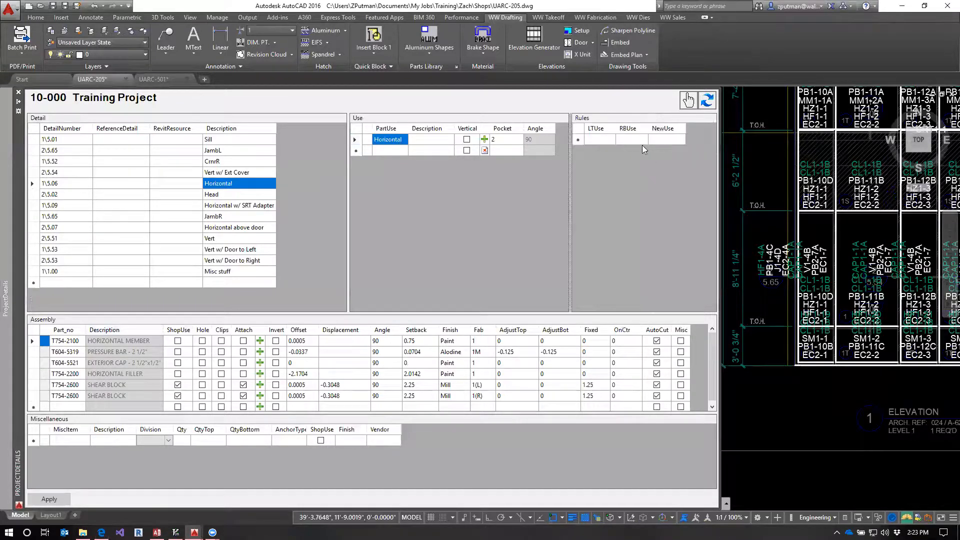
# Add a rule to the Horizontal use with LTUse Vert and RBUse Crnr.
pyautogui.click(603, 139)
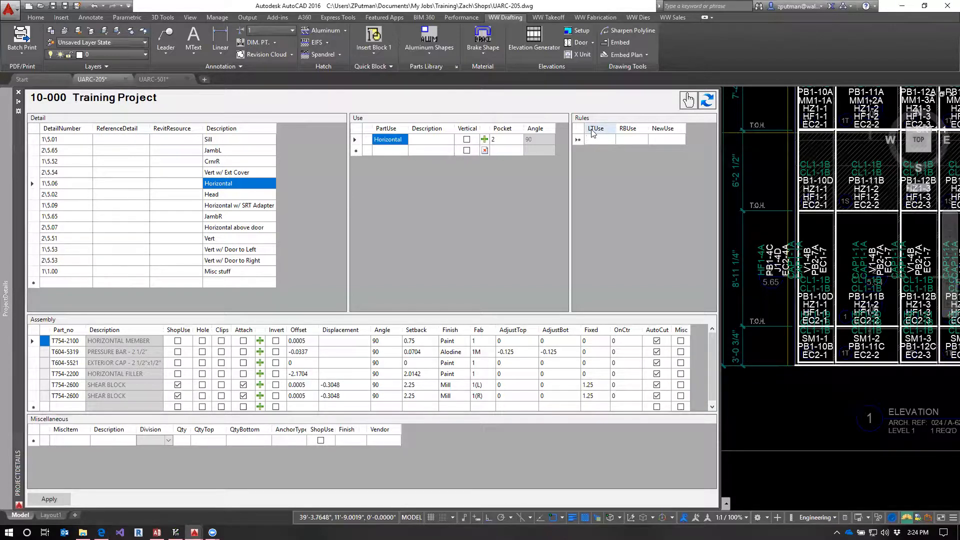
pyautogui.click(628, 128)
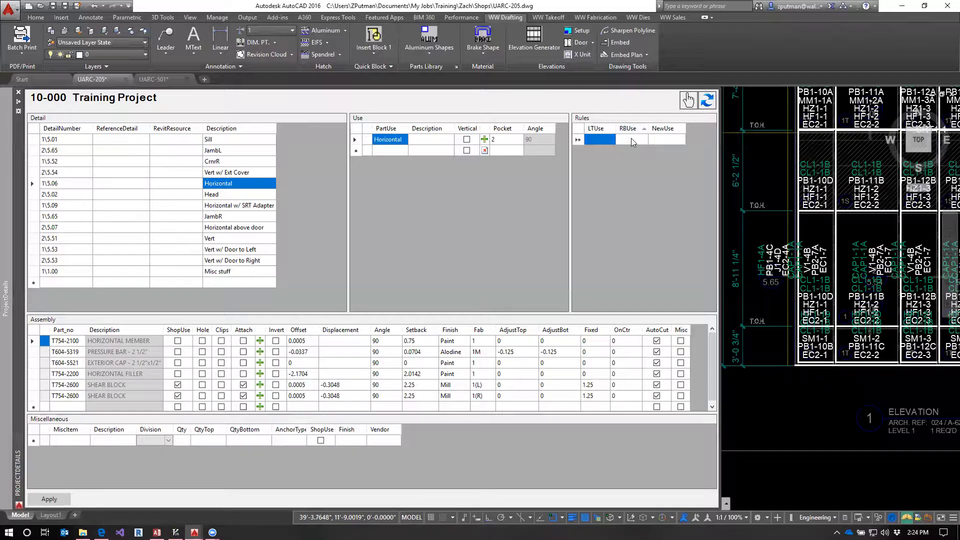
pyautogui.click(598, 139)
pyautogui.write('Ver')
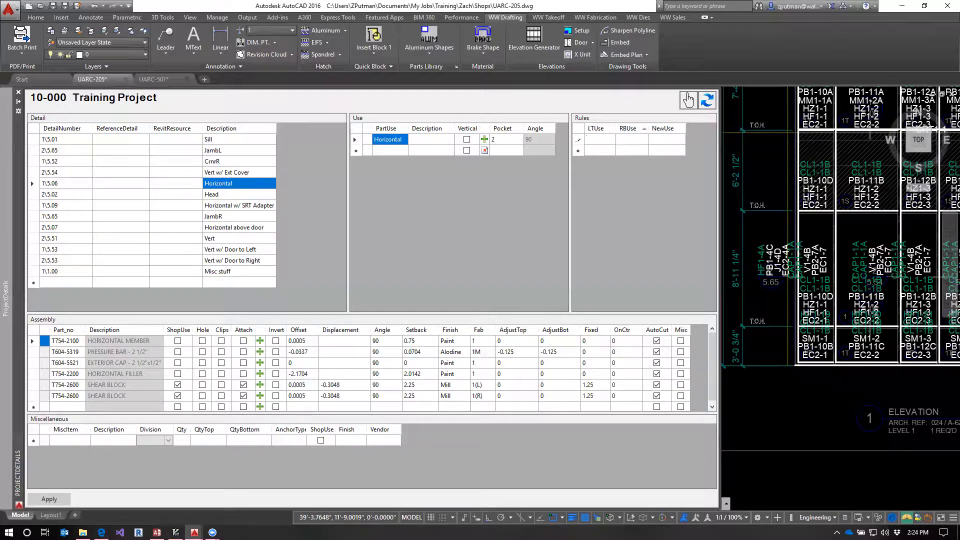
pyautogui.write('Vert')
pyautogui.click(639, 141)
pyautogui.click(630, 140)
pyautogui.write('Crnr')
pyautogui.click(606, 142)
pyautogui.click(638, 141)
# Set the Vert/Crnr rule's NewUse to HorizontalR and apply the project detail changes.
pyautogui.click(669, 140)
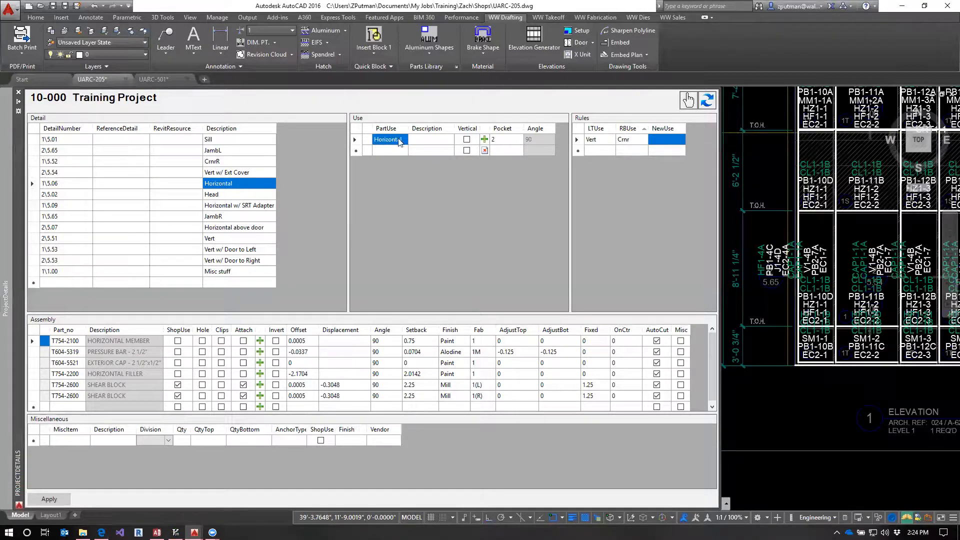
pyautogui.click(674, 139)
pyautogui.write('Horizont')
pyautogui.click(642, 143)
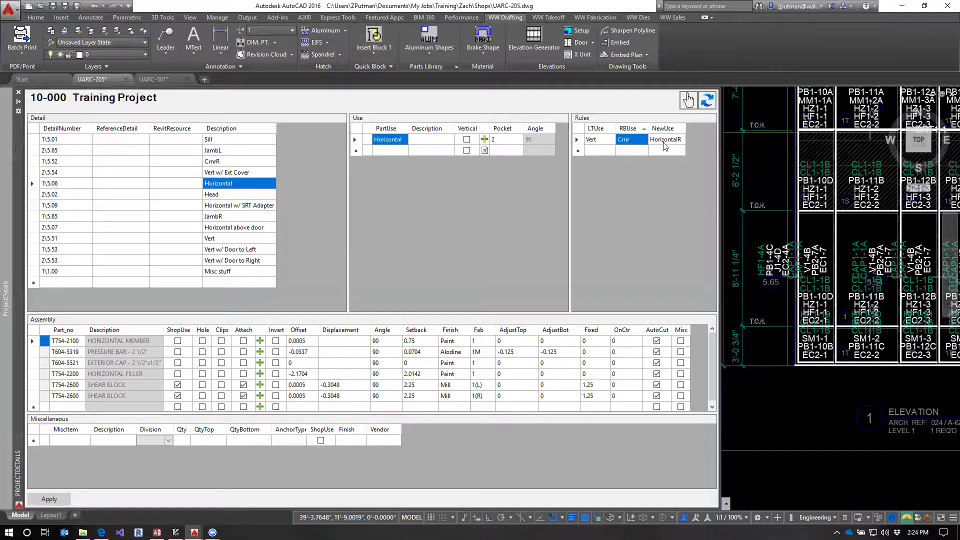
pyautogui.click(664, 142)
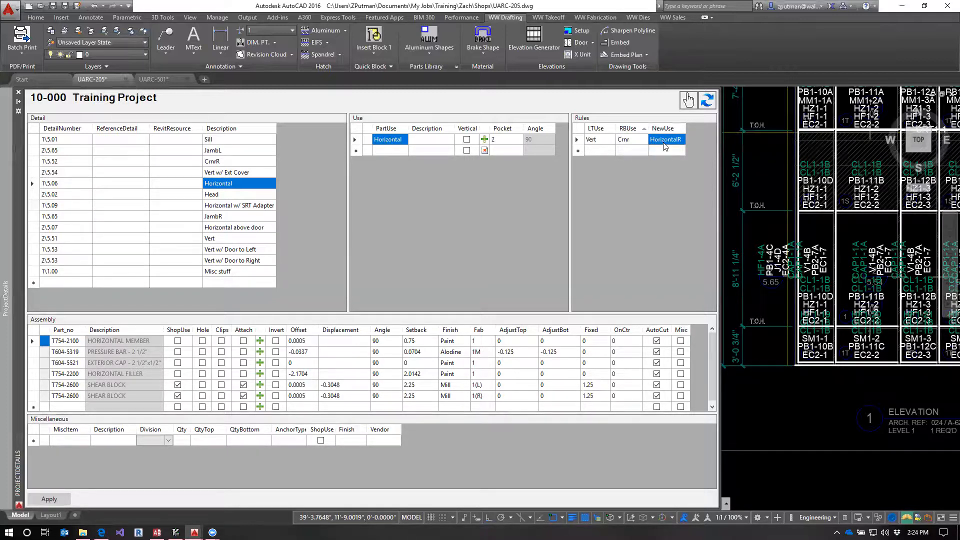
pyautogui.click(356, 141)
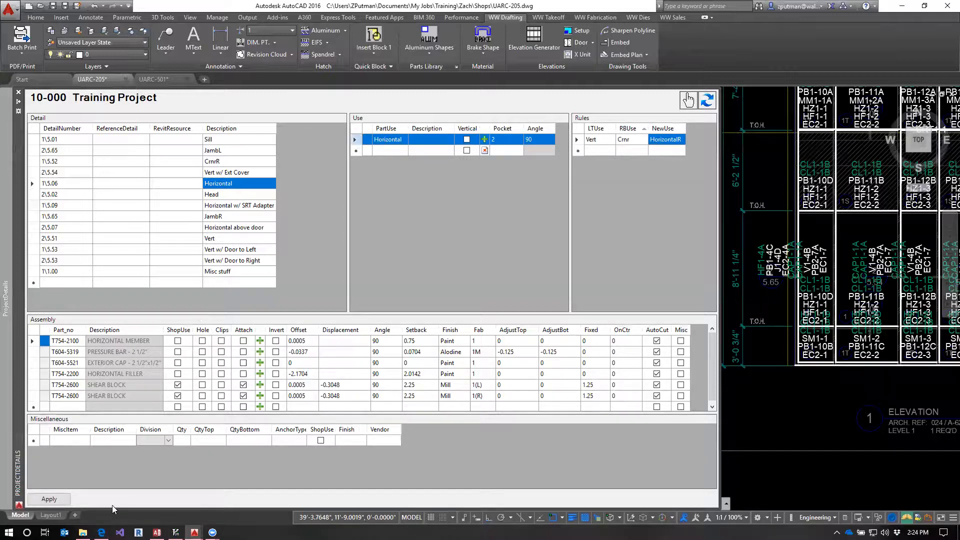
pyautogui.click(55, 499)
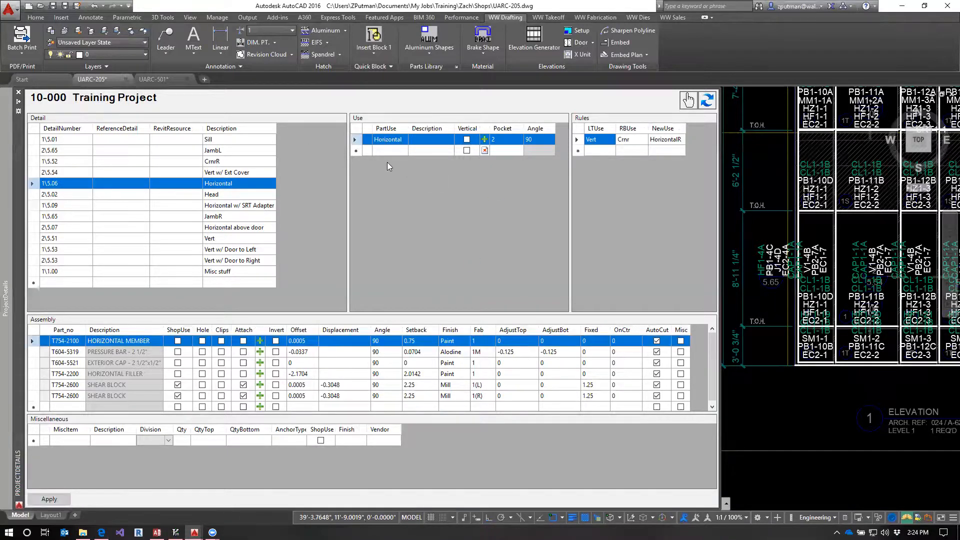
# Copy the Horizontal use of detail 1\5.06 and paste it into the empty use row.
pyautogui.rightClick(356, 141)
pyautogui.click(358, 154)
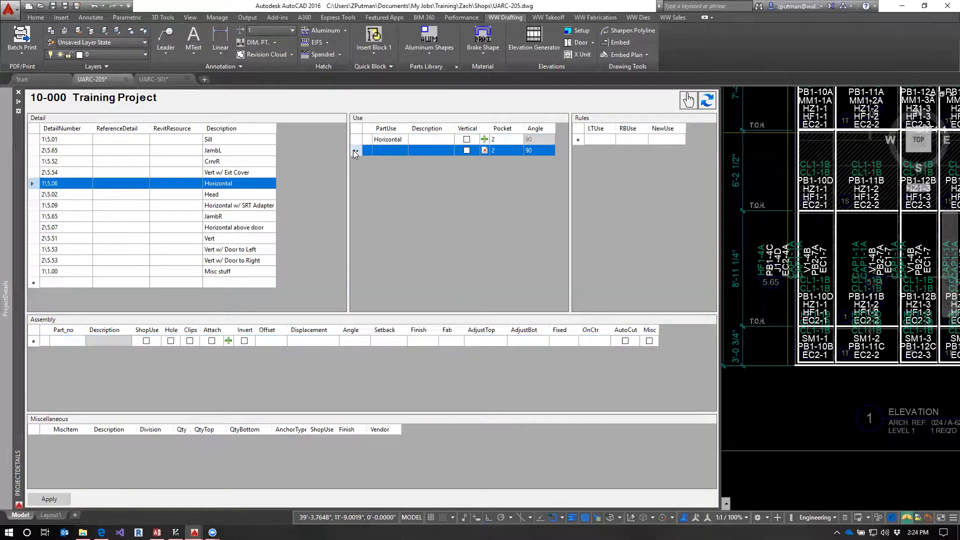
pyautogui.rightClick(357, 152)
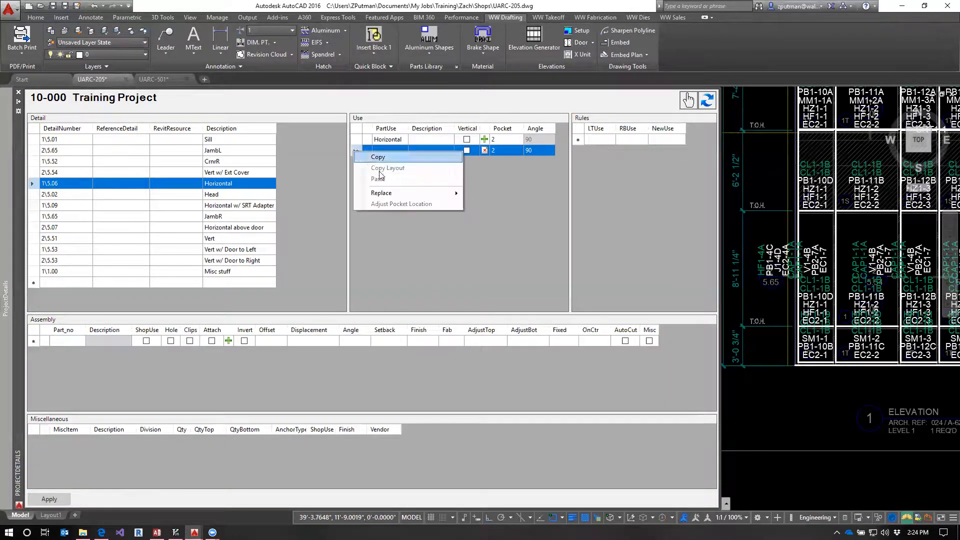
pyautogui.click(356, 140)
pyautogui.rightClick(356, 139)
pyautogui.click(379, 144)
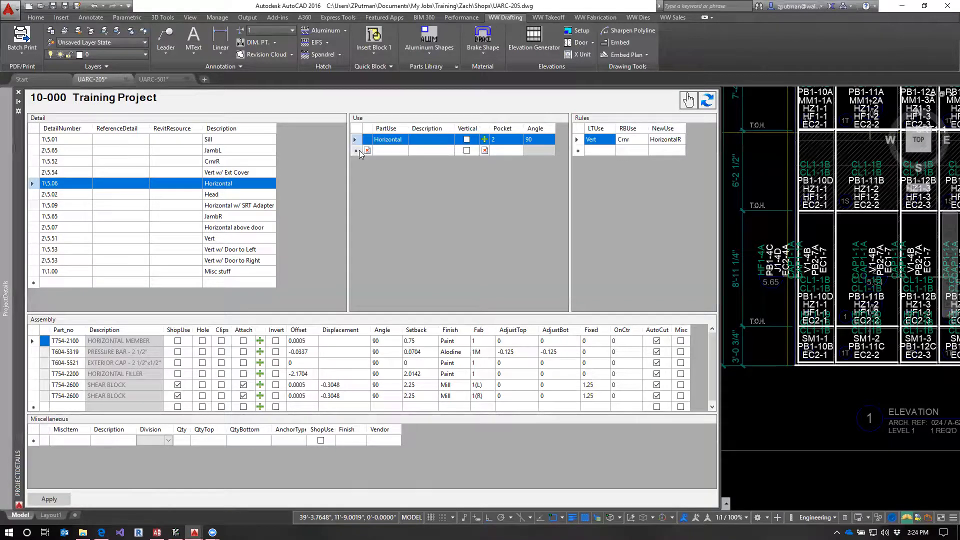
pyautogui.click(357, 151)
pyautogui.rightClick(357, 150)
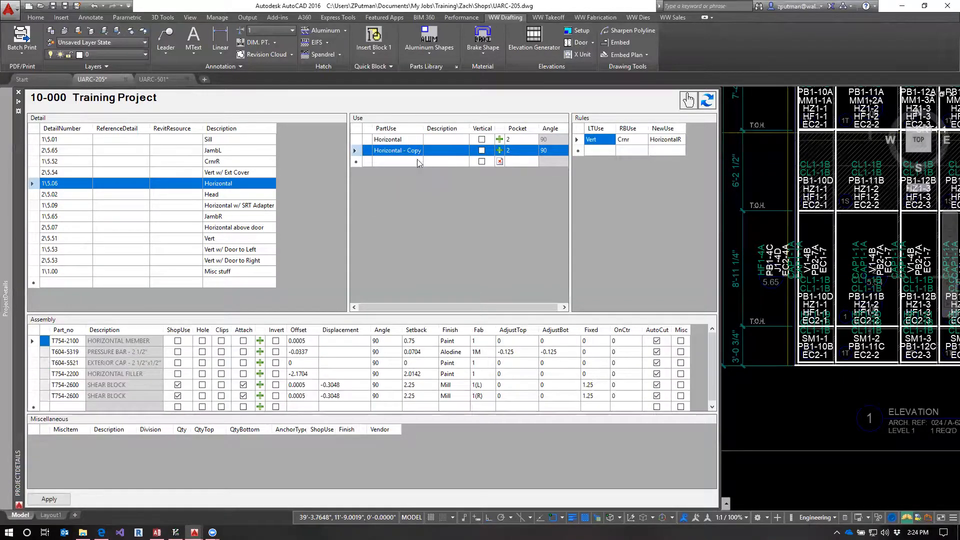
# Rename the pasted copy of the Horizontal use as HorizontalR.
pyautogui.click(395, 150)
pyautogui.moveTo(402, 150); pyautogui.dragTo(451, 150)
pyautogui.write('R')
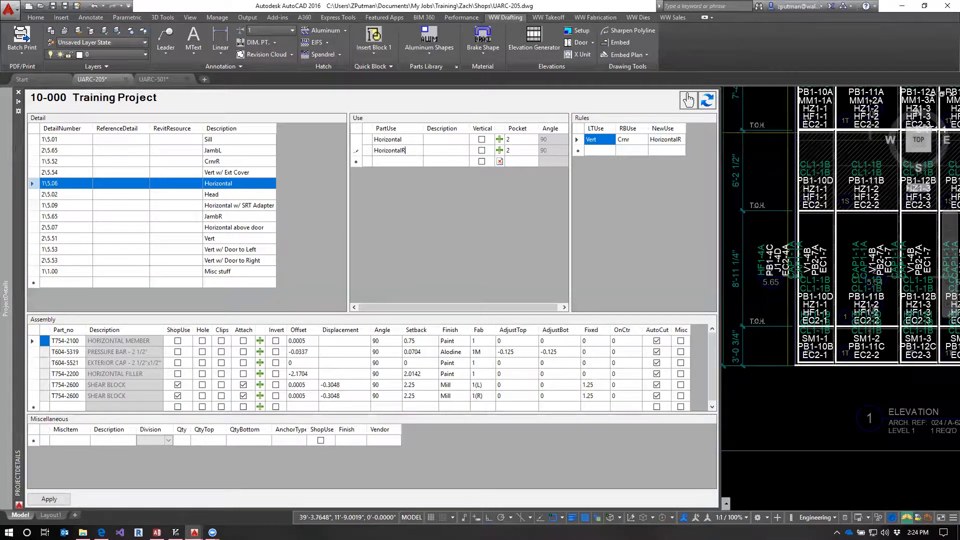
pyautogui.click(401, 142)
pyautogui.click(400, 151)
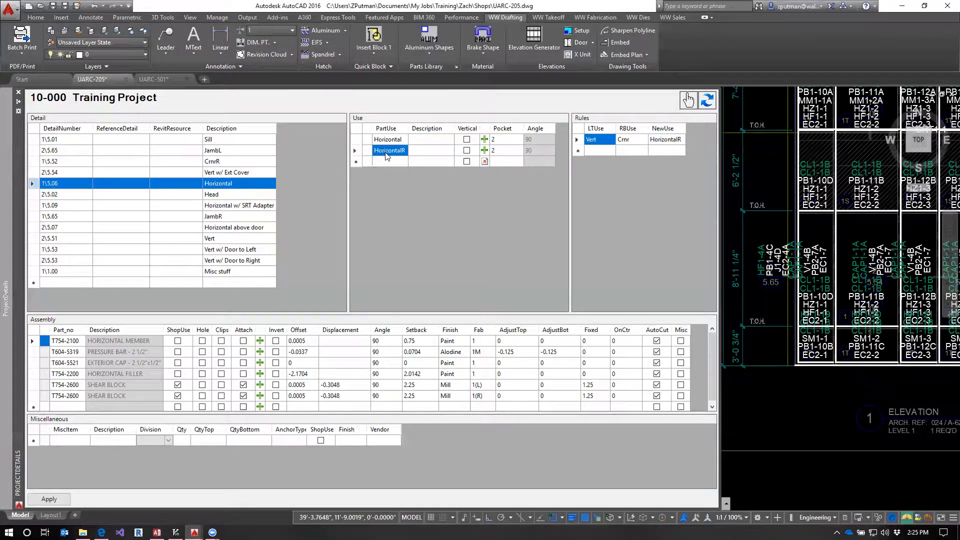
# Delete the copied rule from the HorizontalR use, compare the rules of both horizontal uses, and apply the changes.
pyautogui.click(577, 140)
pyautogui.press('Delete')
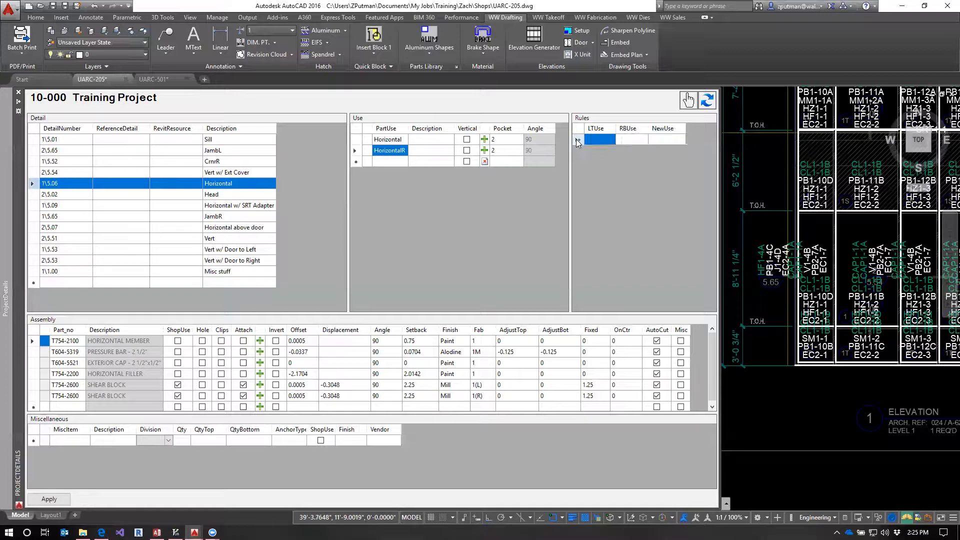
pyautogui.click(398, 143)
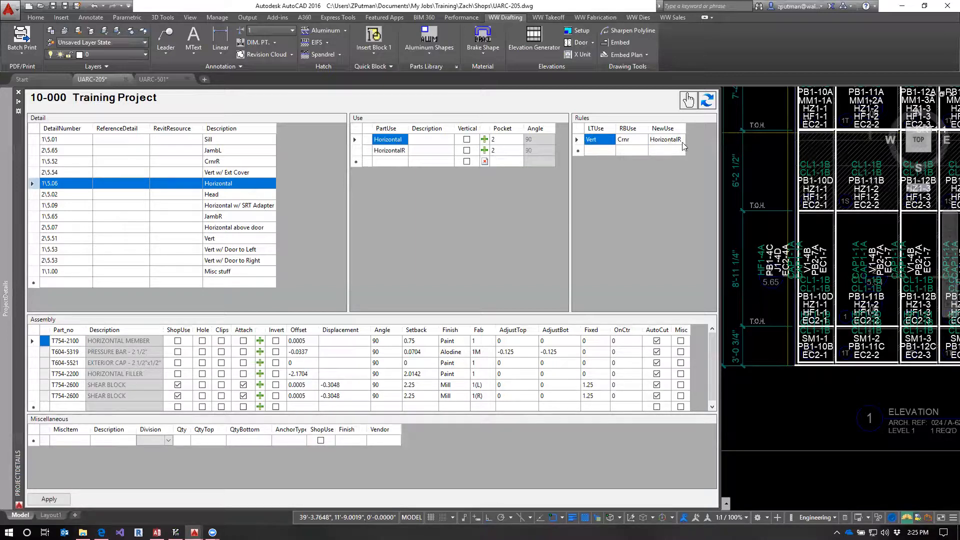
pyautogui.click(389, 150)
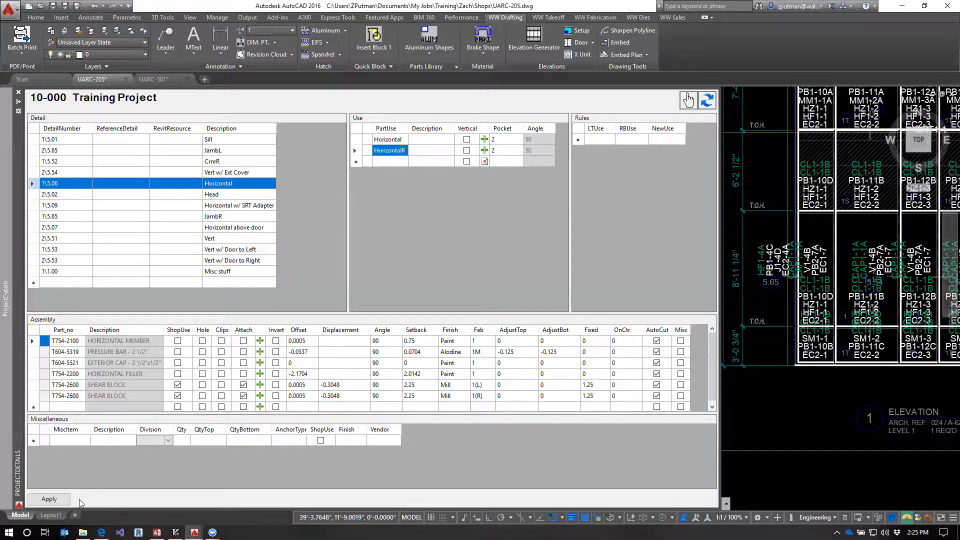
pyautogui.click(49, 498)
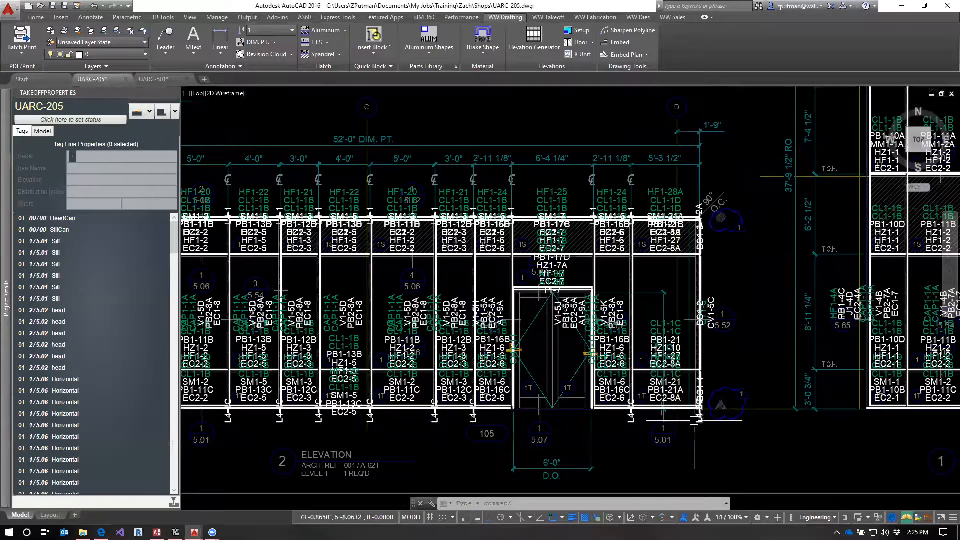
pyautogui.moveTo(1, 454)
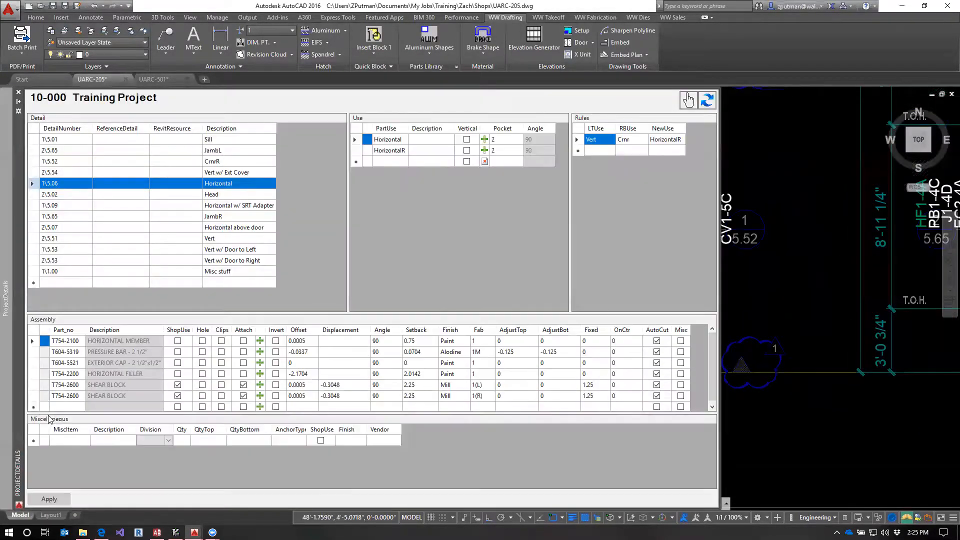
# Delete the shear block with fab 1(R) from the assembly of the HorizontalR use.
pyautogui.click(386, 151)
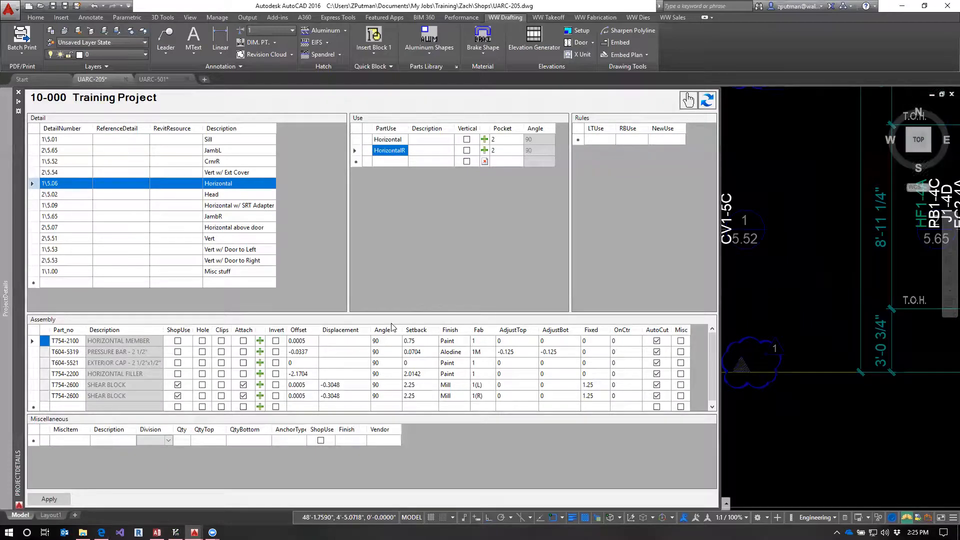
pyautogui.click(476, 396)
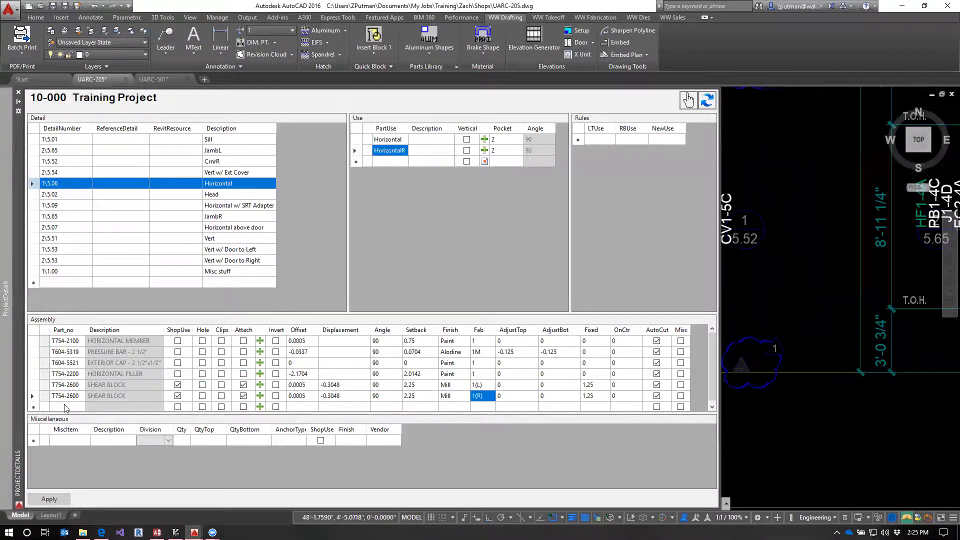
pyautogui.click(33, 396)
pyautogui.press('Delete')
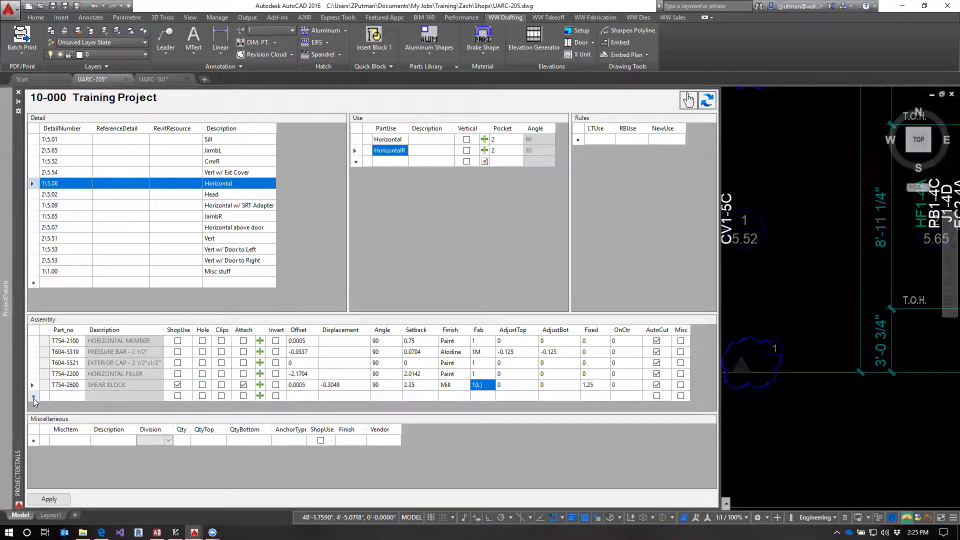
# Turn off AutoCut for the shear block with fab 1(L) in the HorizontalR assembly.
pyautogui.click(77, 386)
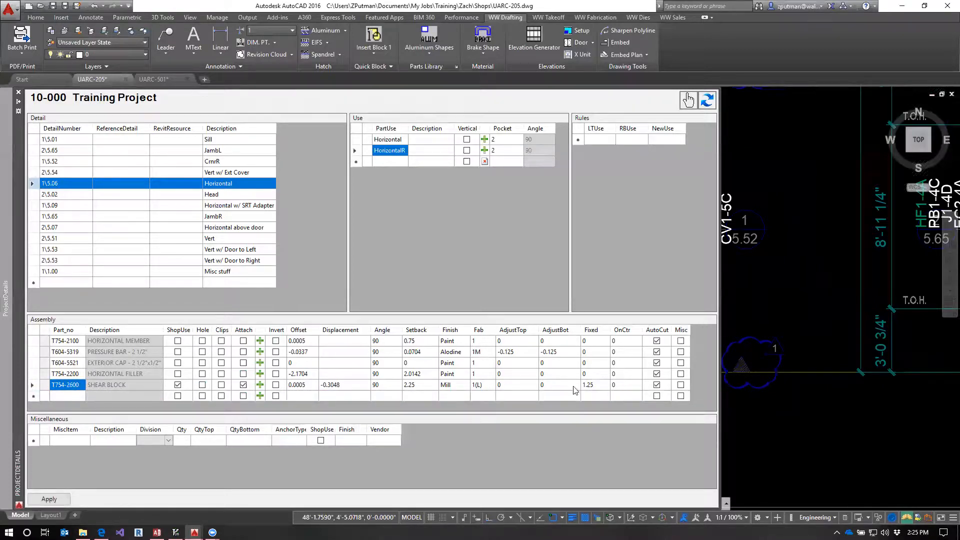
pyautogui.click(493, 387)
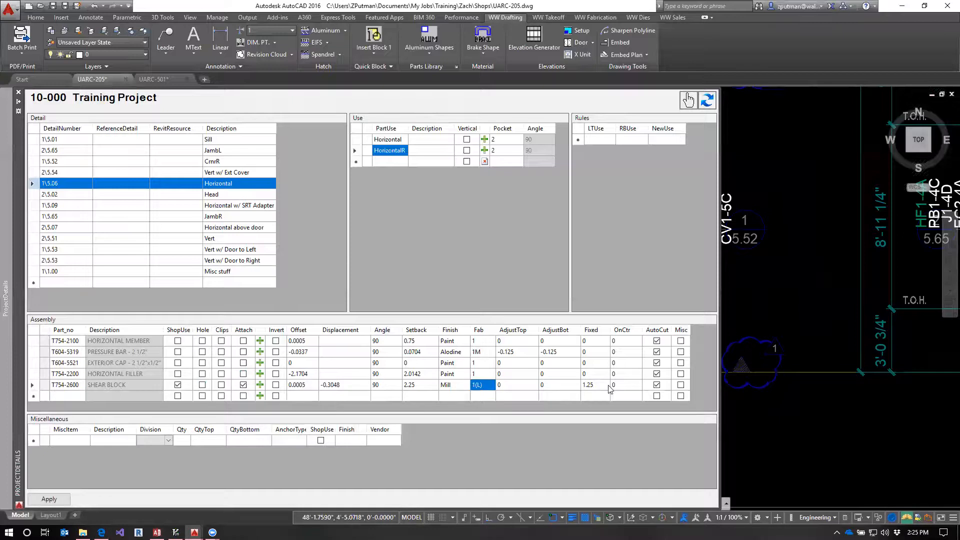
pyautogui.click(658, 387)
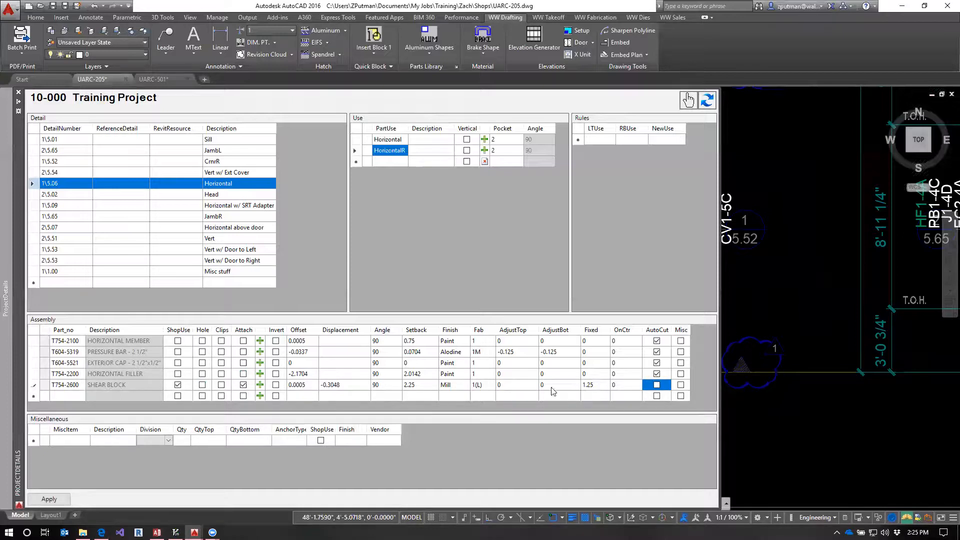
pyautogui.click(116, 377)
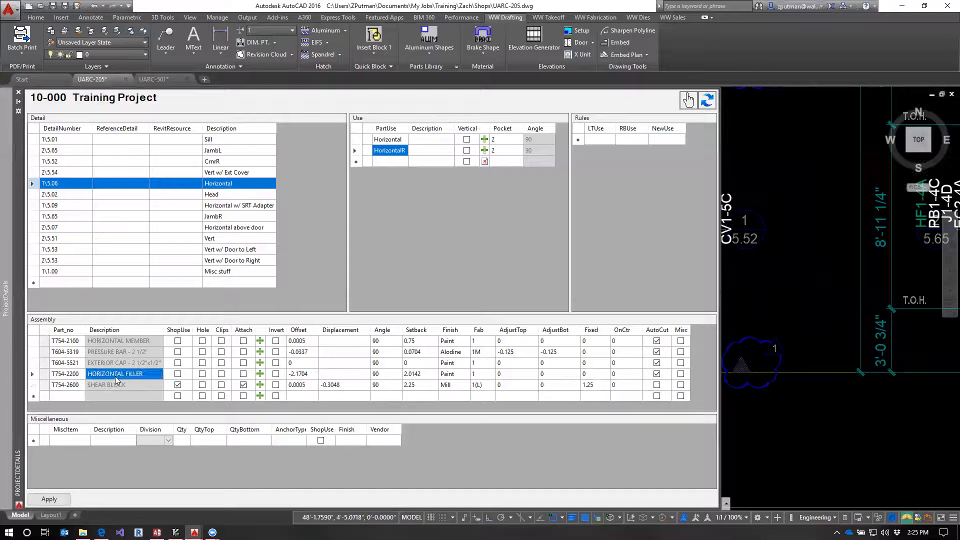
pyautogui.click(657, 374)
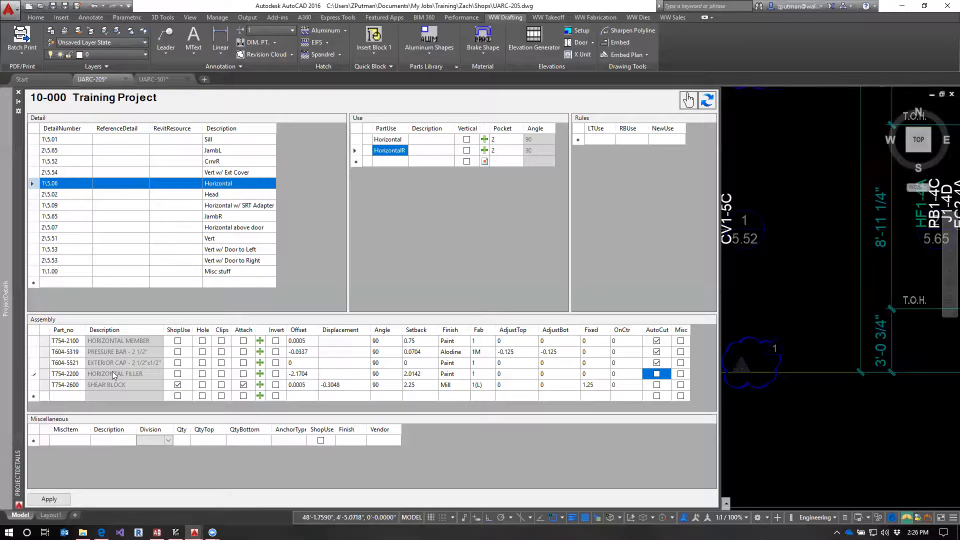
pyautogui.click(657, 374)
# Turn off AutoCut for the T604-5319 pressure bar in the HorizontalR assembly and apply the project detail changes.
pyautogui.click(658, 354)
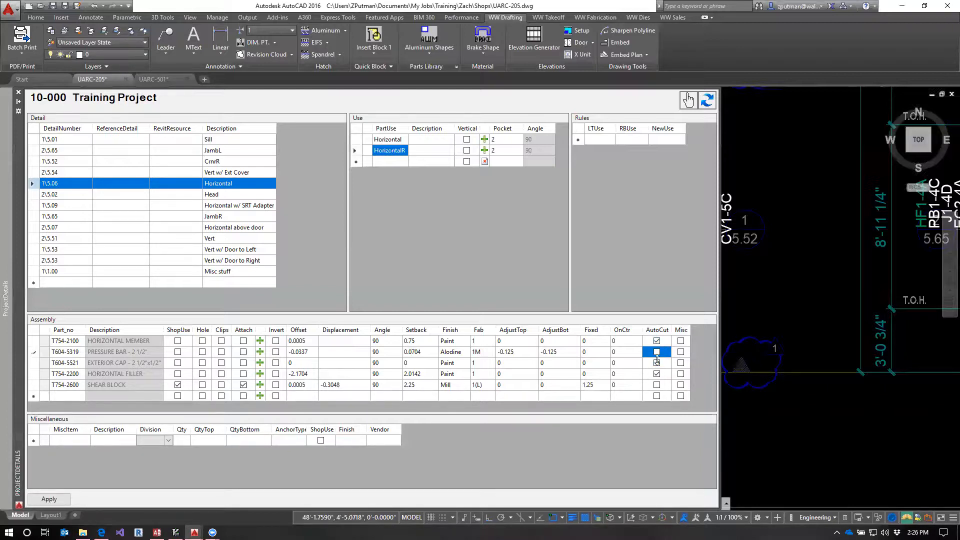
pyautogui.click(45, 353)
pyautogui.click(49, 498)
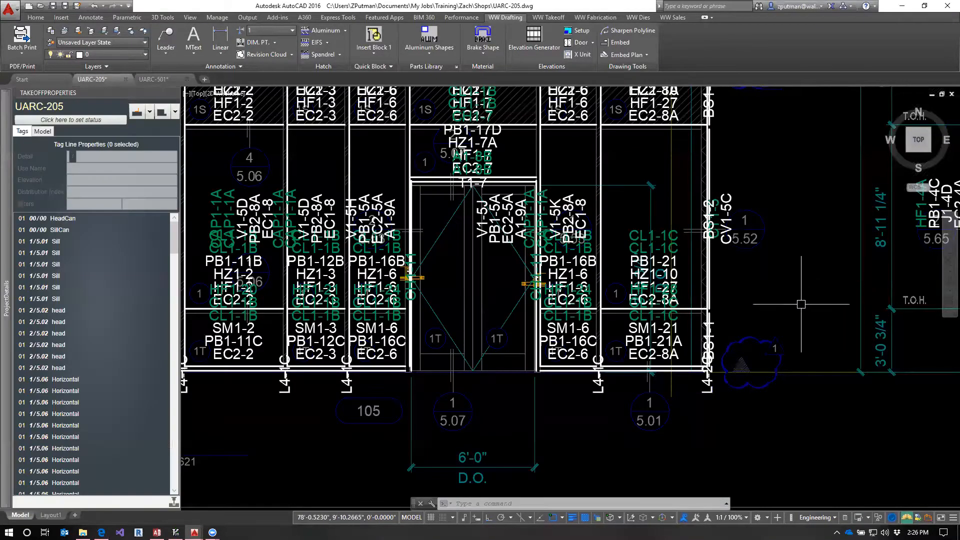
# Check the tag line properties of the upper horizontals in the two bays next to the corner, then clear the selection.
pyautogui.moveTo(799, 334); pyautogui.dragTo(789, 379, button='middle')
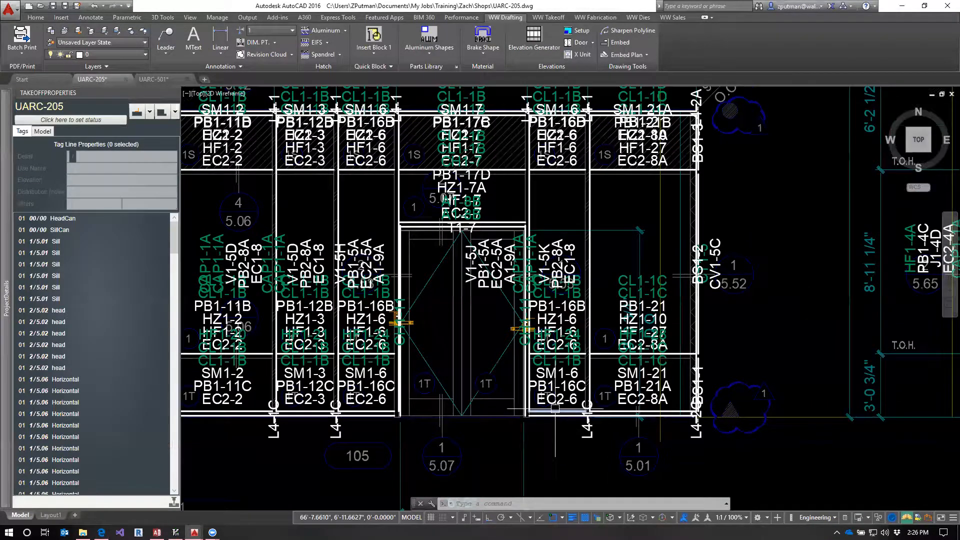
pyautogui.click(570, 169)
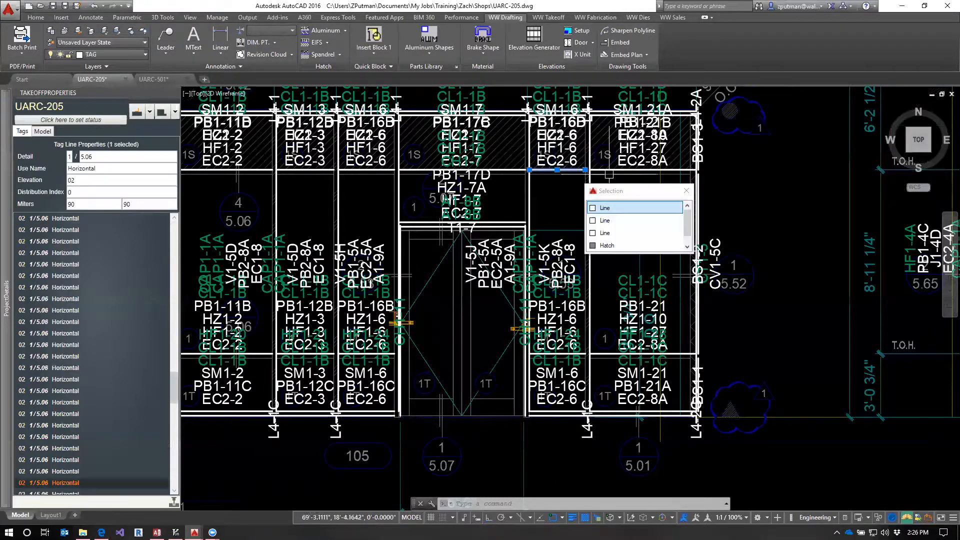
pyautogui.click(641, 170)
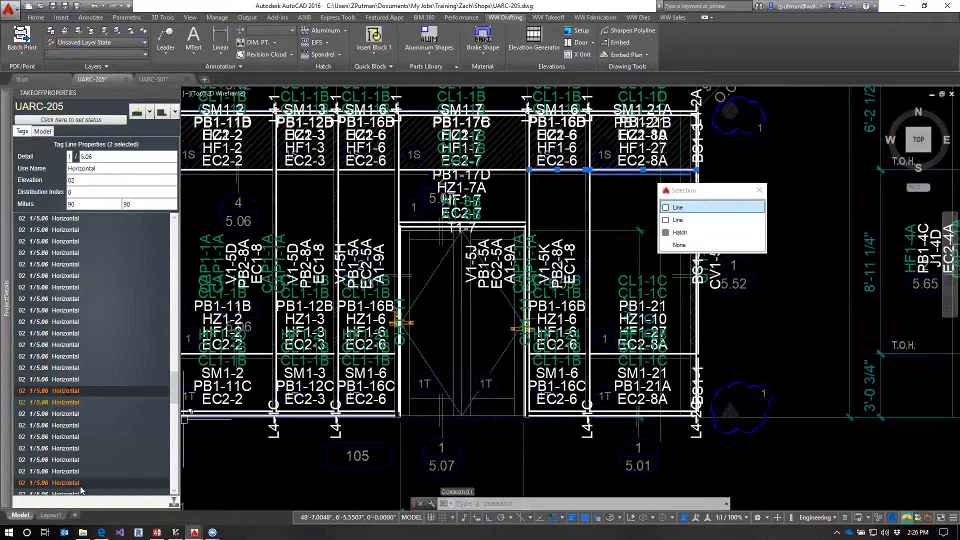
pyautogui.press('Escape')
pyautogui.press('Escape')
pyautogui.click(638, 171)
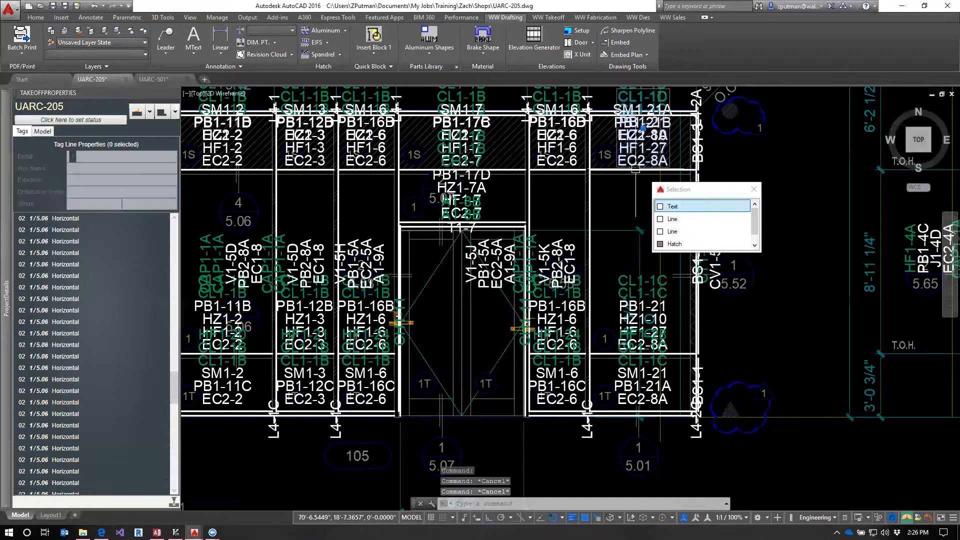
pyautogui.press('Escape')
pyautogui.click(617, 173)
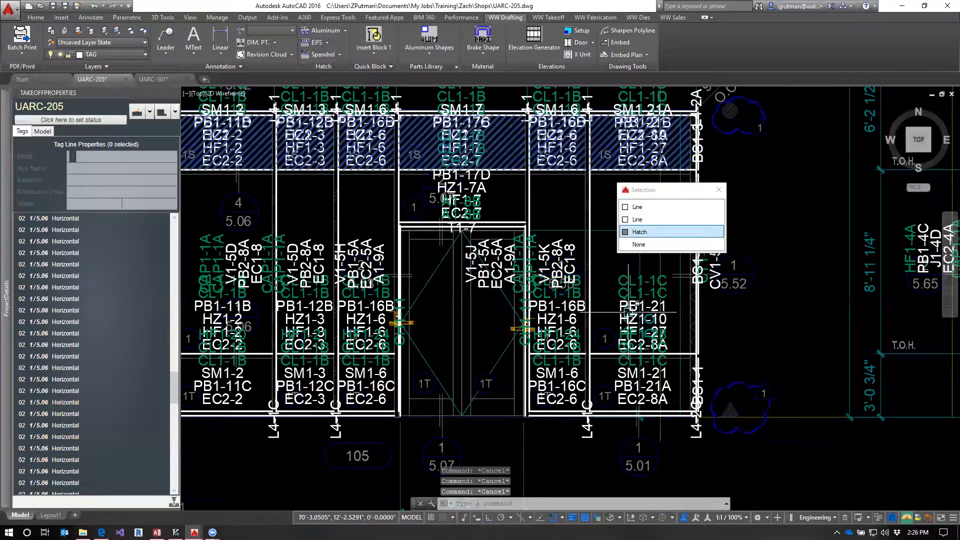
pyautogui.press('Escape')
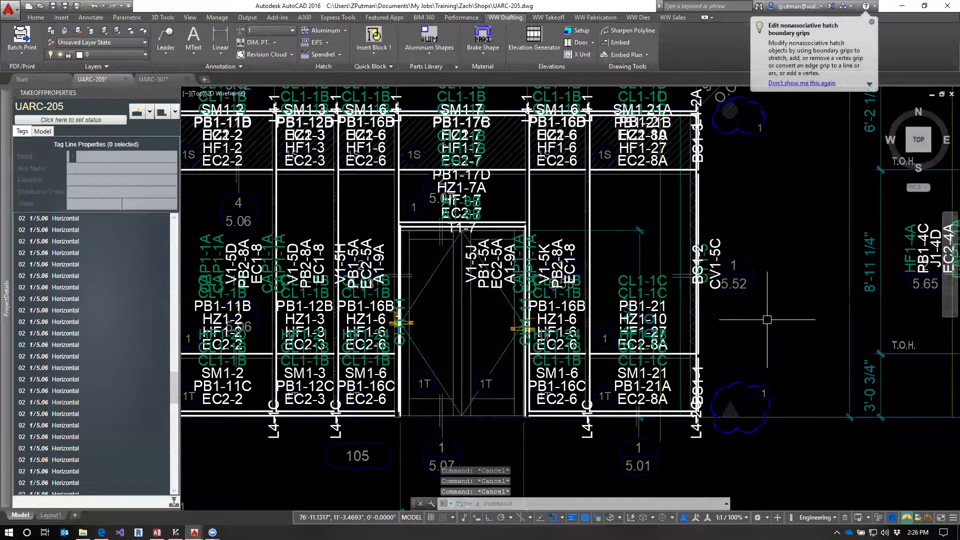
# Update the takeoff database with UPD and save the elevation drawing.
pyautogui.write('UPD')
pyautogui.press('Return')
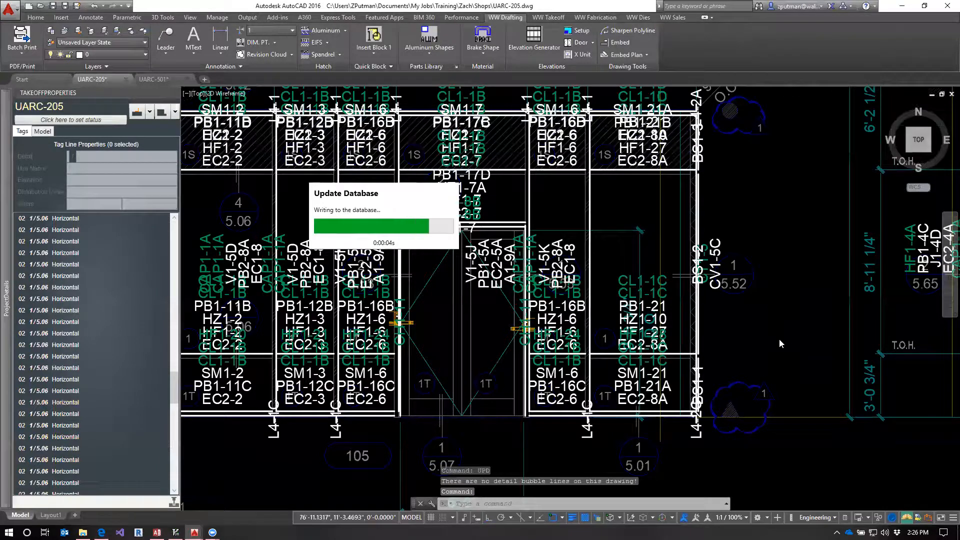
pyautogui.write('qsave')
pyautogui.press('Return')
# Generate a QBIM unit model from the tags around the corner bay and its adjoining vertical.
pyautogui.write('qbim')
pyautogui.press('Return')
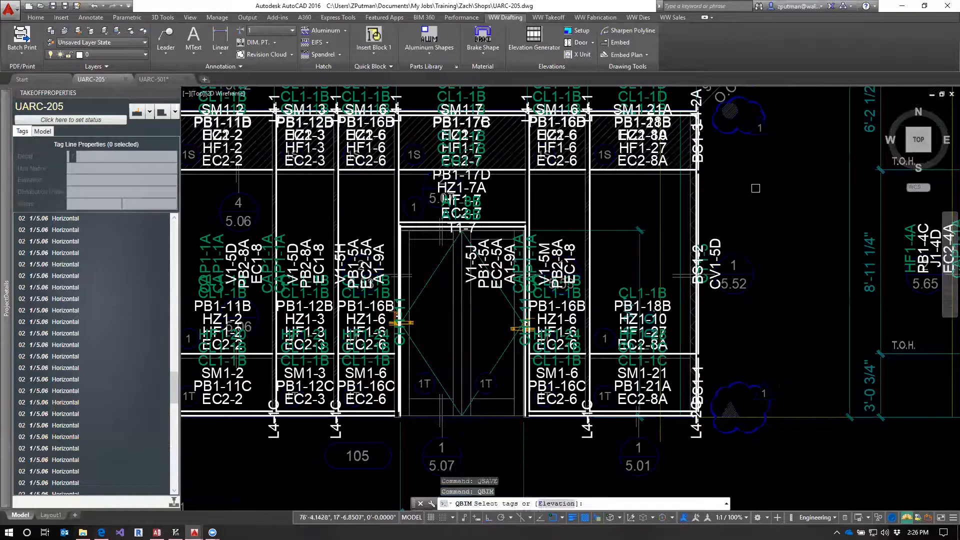
pyautogui.click(765, 153)
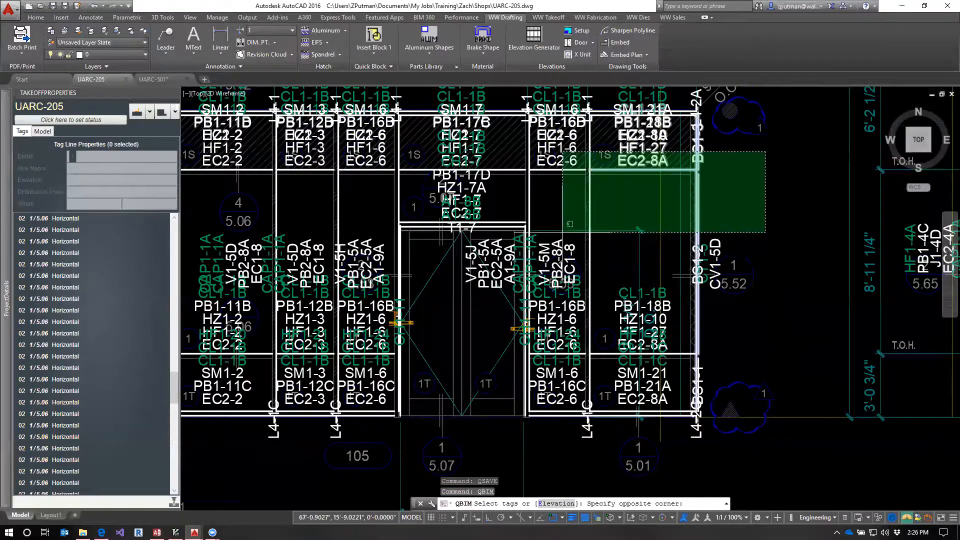
pyautogui.click(548, 375)
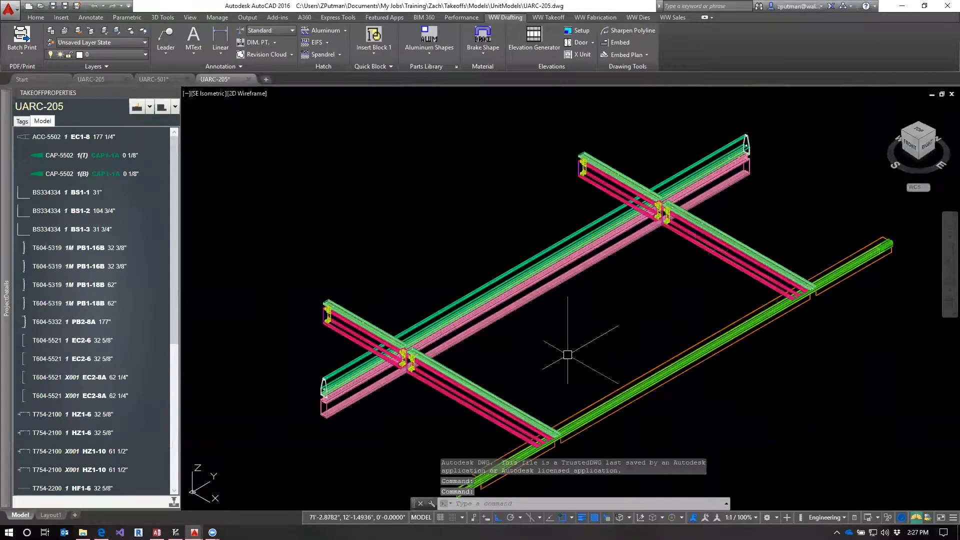
# Inspect the horizontal members and shear blocks on both sides of the vertical in the generated 3D model.
pyautogui.scroll(8, 668, 291)
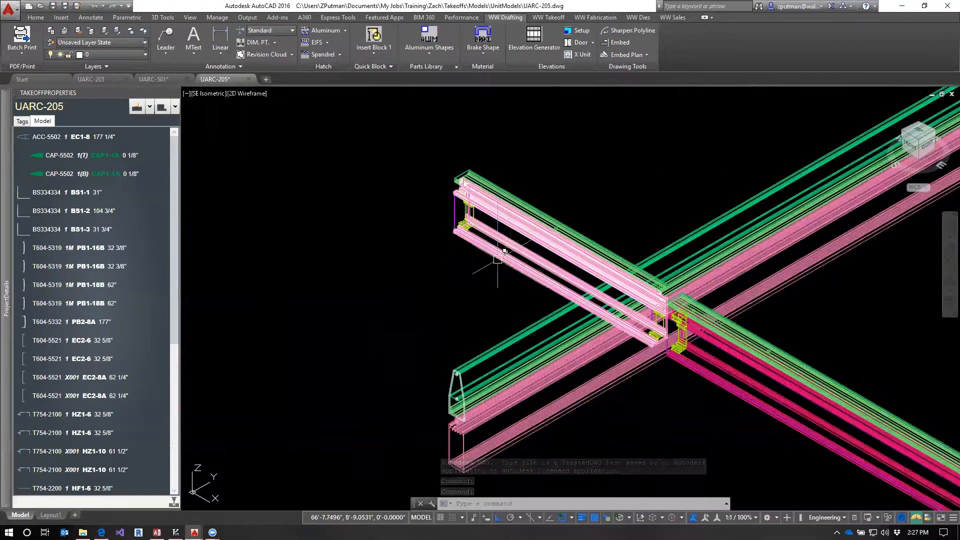
pyautogui.click(502, 264)
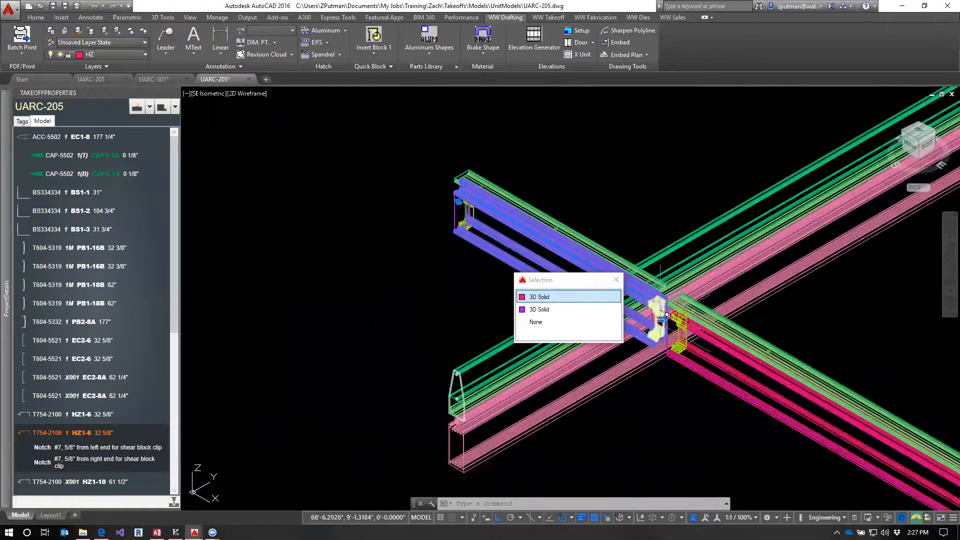
pyautogui.press('Escape')
pyautogui.press('Escape')
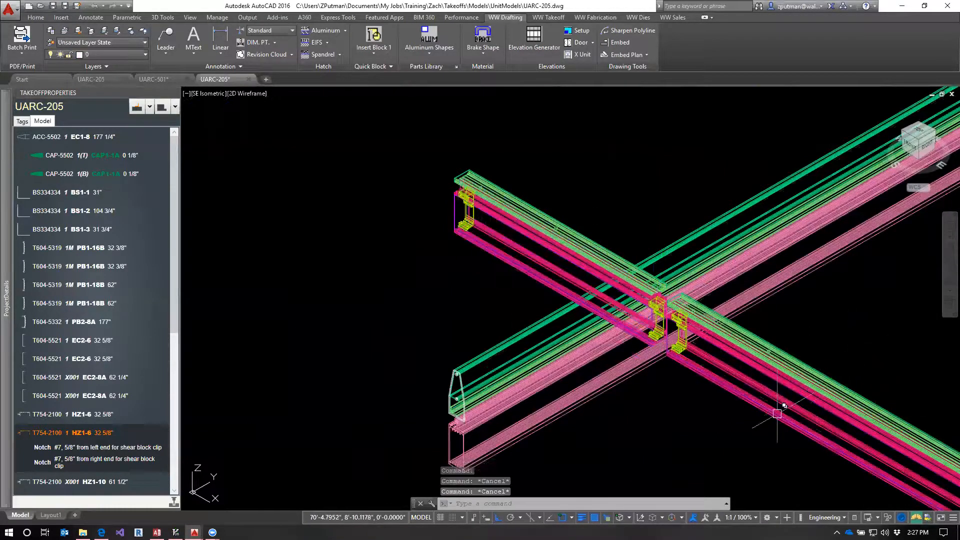
pyautogui.click(767, 431)
pyautogui.moveTo(867, 346); pyautogui.dragTo(637, 275, button='middle')
pyautogui.scroll(-2, 621, 278)
pyautogui.scroll(3, 511, 260)
pyautogui.click(516, 251)
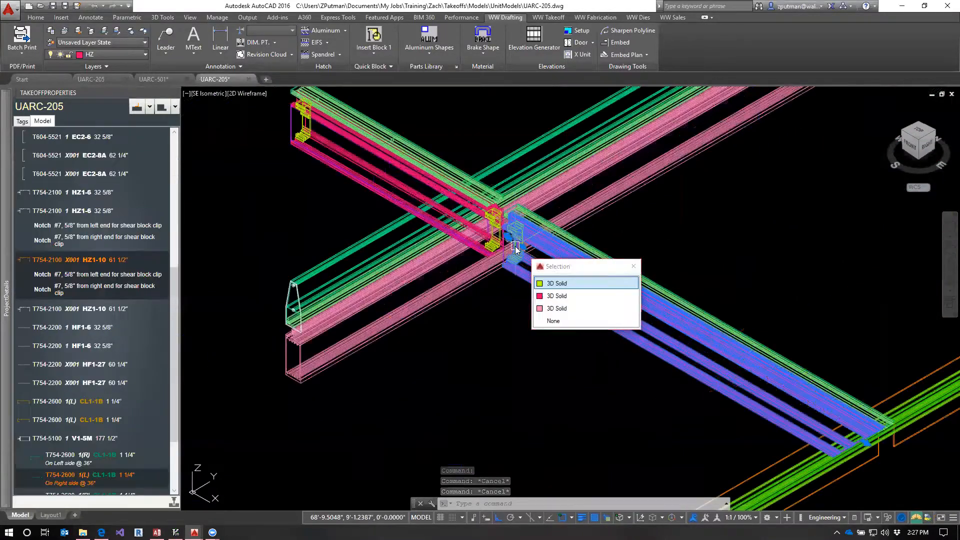
pyautogui.press('Escape')
pyautogui.press('Escape')
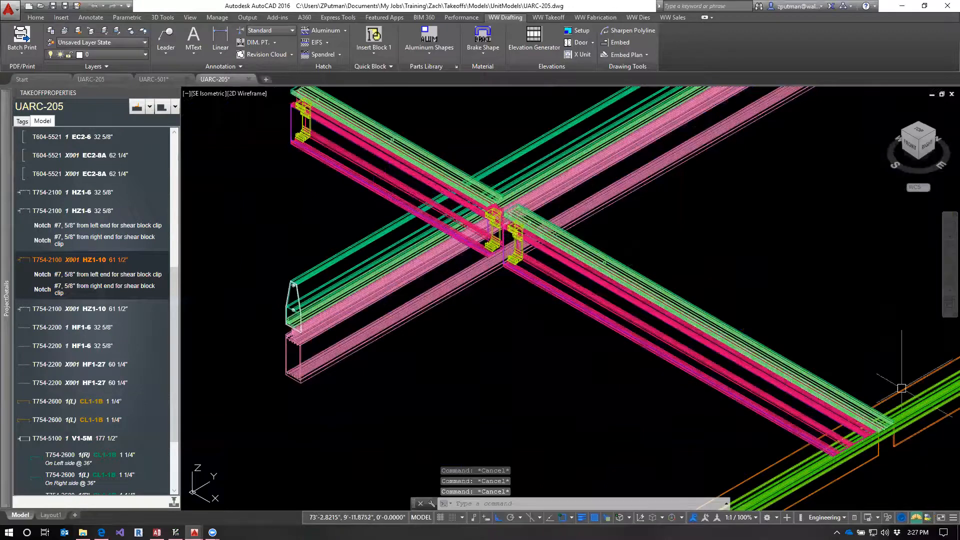
# Examine in front view how the horizontal members and the pressure bar end at the corner mullion.
pyautogui.scroll(8, 666, 299)
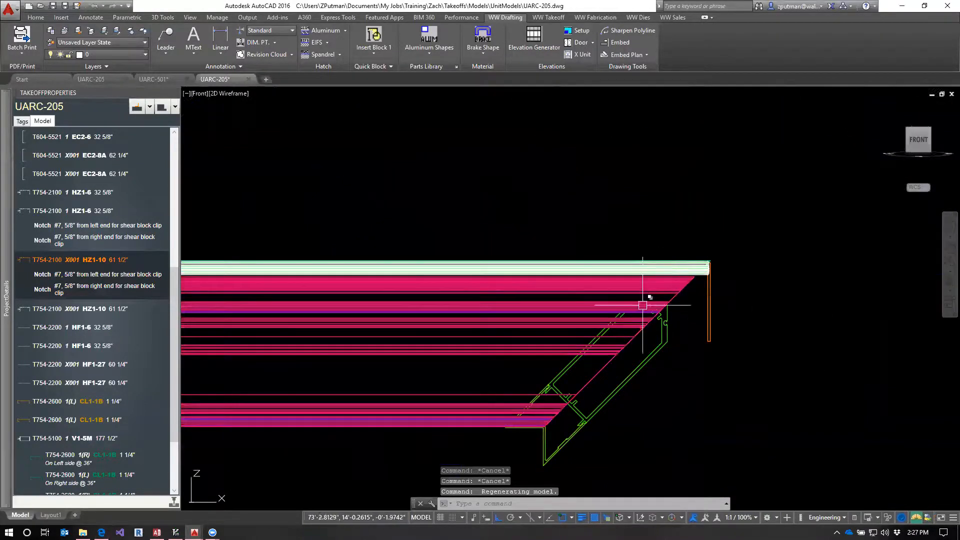
pyautogui.scroll(3, 685, 272)
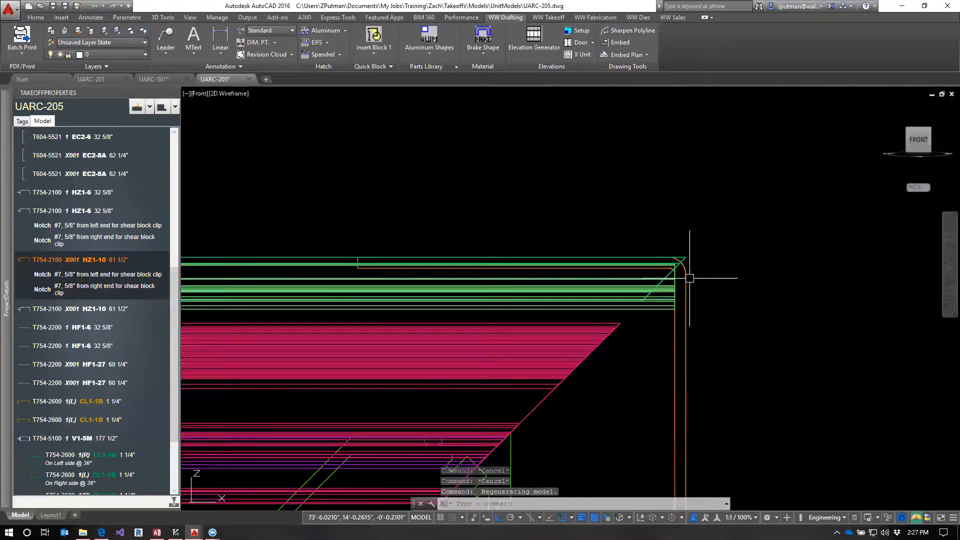
pyautogui.click(663, 305)
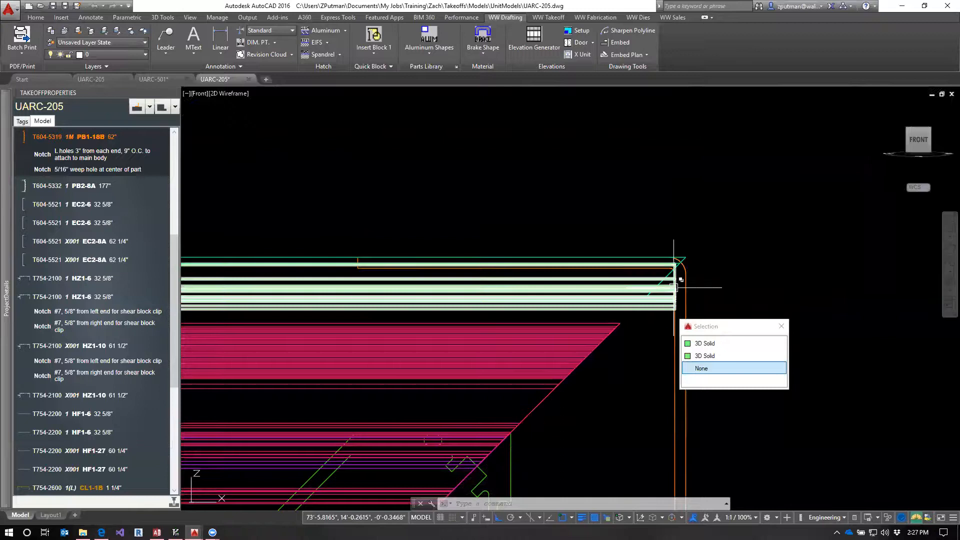
pyautogui.press('Escape')
pyautogui.scroll(-6, 679, 301)
pyautogui.moveTo(666, 380); pyautogui.dragTo(898, 380, button='middle')
pyautogui.scroll(-2, 898, 380)
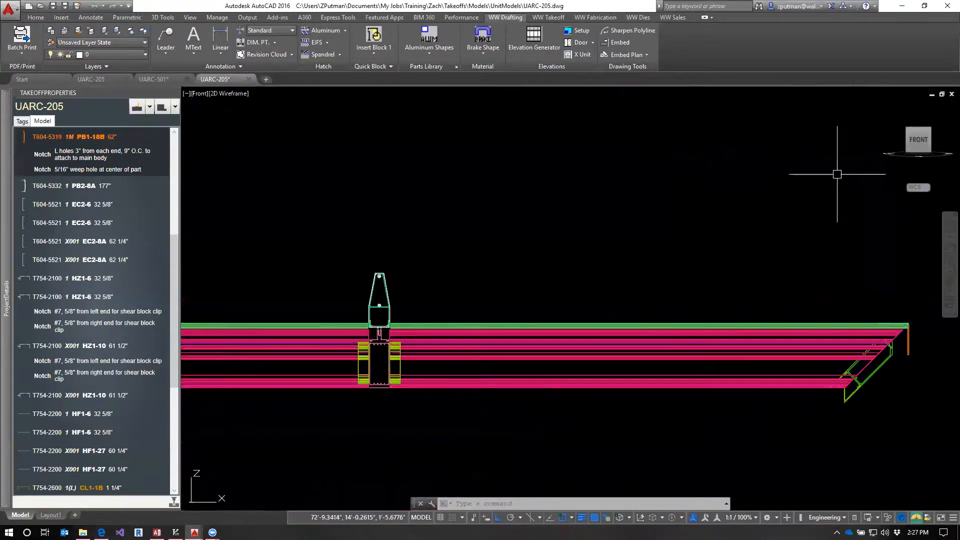
# Return to the UARC-205 elevation drawing and turn on the Walters & Wolf tooltips with WWTOOLTIPS.
pyautogui.click(102, 77)
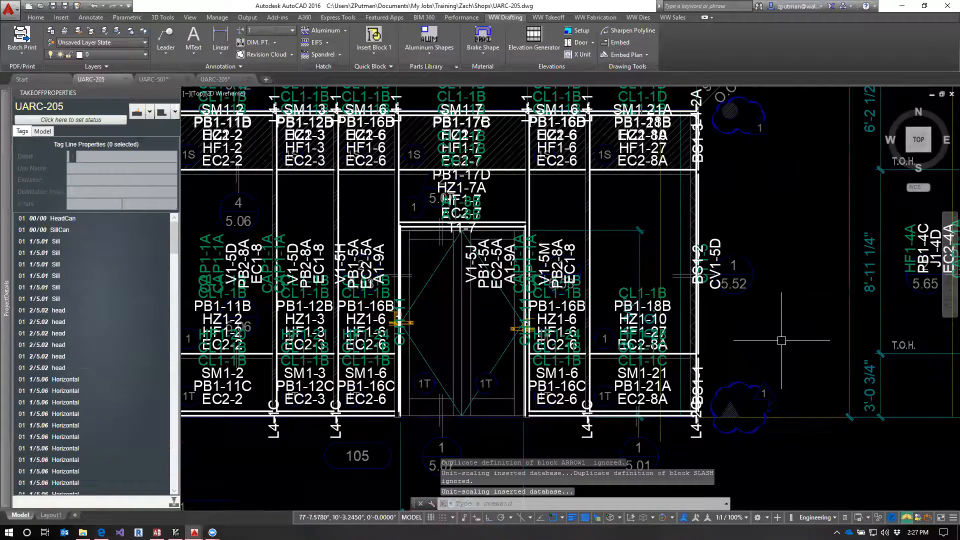
pyautogui.write('wwtooltips')
pyautogui.press('Return')
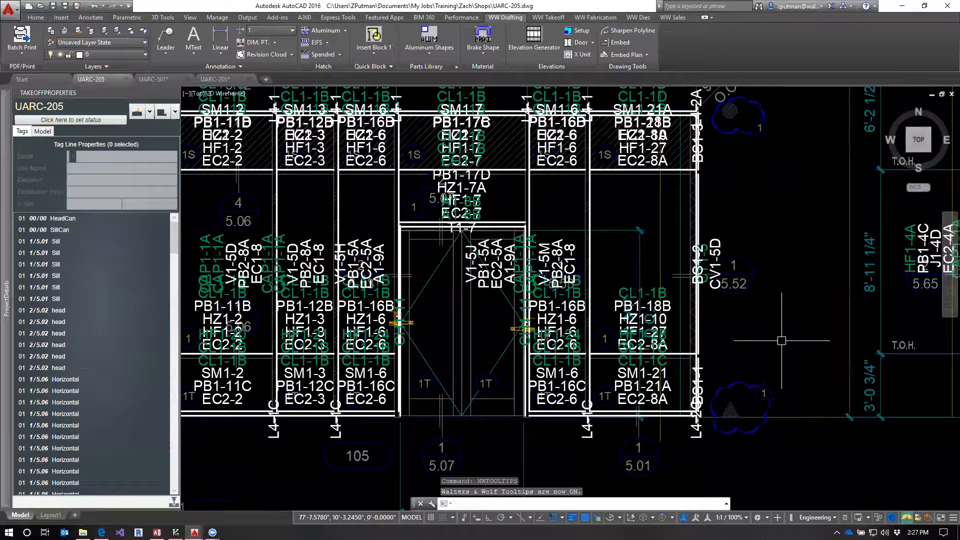
# Compare the tooltips of the PB1-18B and PB1-16B tags in the bays beside the corner.
pyautogui.moveTo(764, 337)
pyautogui.mouseDown(button='middle')
pyautogui.moveTo(754, 415)
pyautogui.moveTo(746, 308)
pyautogui.moveTo(747, 341)
pyautogui.mouseUp(button='middle')
pyautogui.scroll(2, 709, 336)
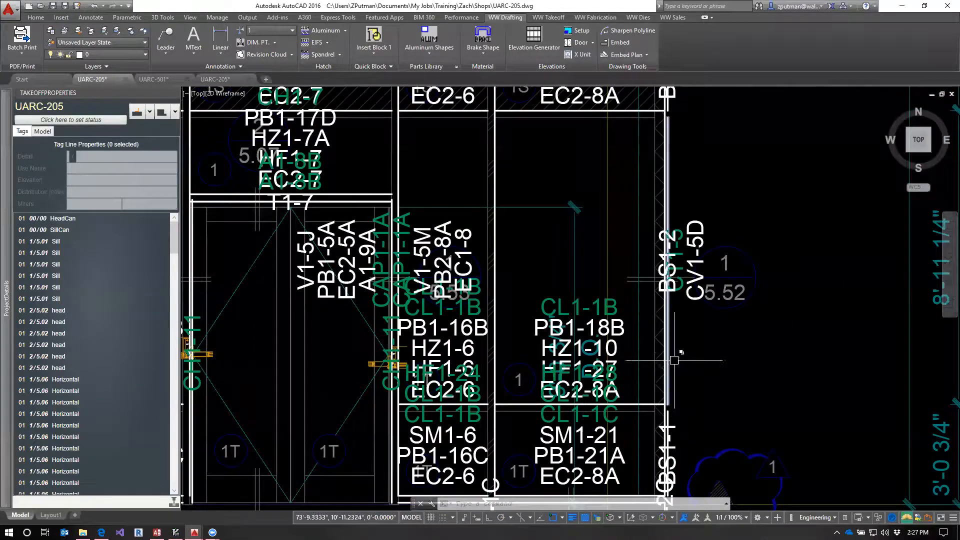
pyautogui.moveTo(621, 345)
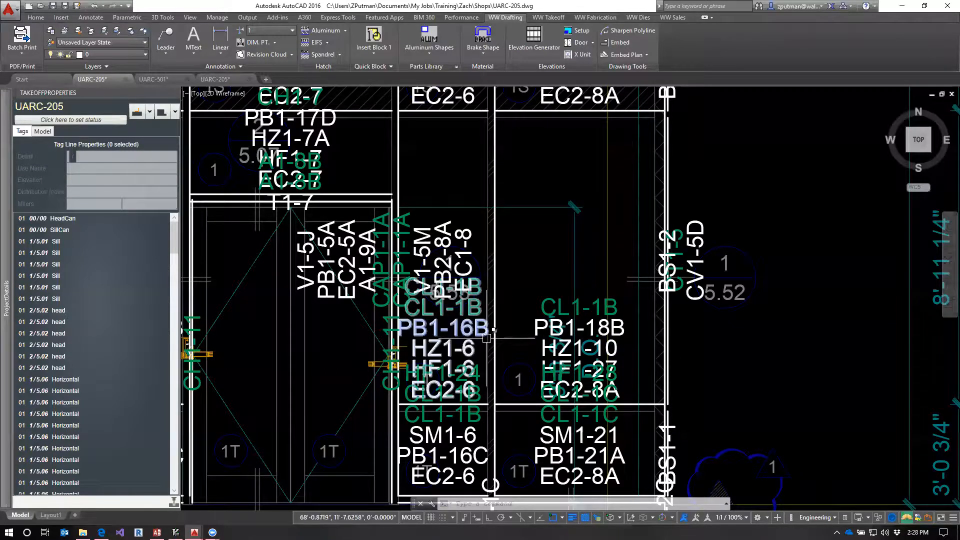
pyautogui.moveTo(486, 338)
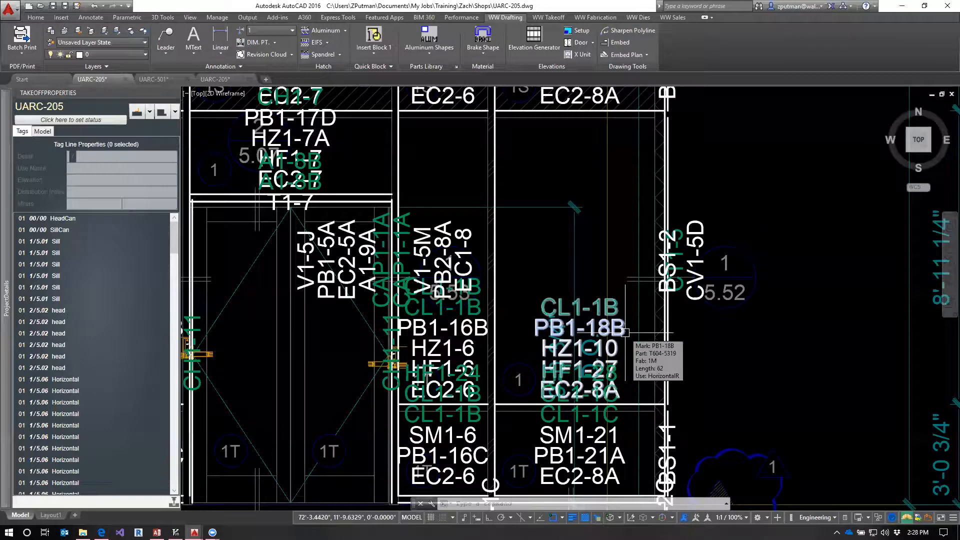
# Look up the project details of the intermediate horizontal tag line in the bay beside the corner with UD.
pyautogui.moveTo(690, 406); pyautogui.dragTo(779, 332, button='middle')
pyautogui.write('UD')
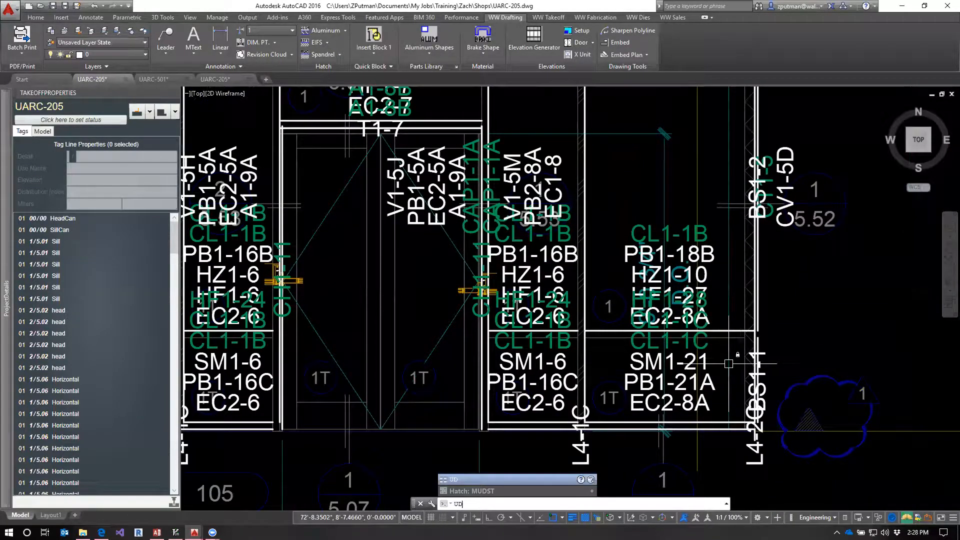
pyautogui.press('Return')
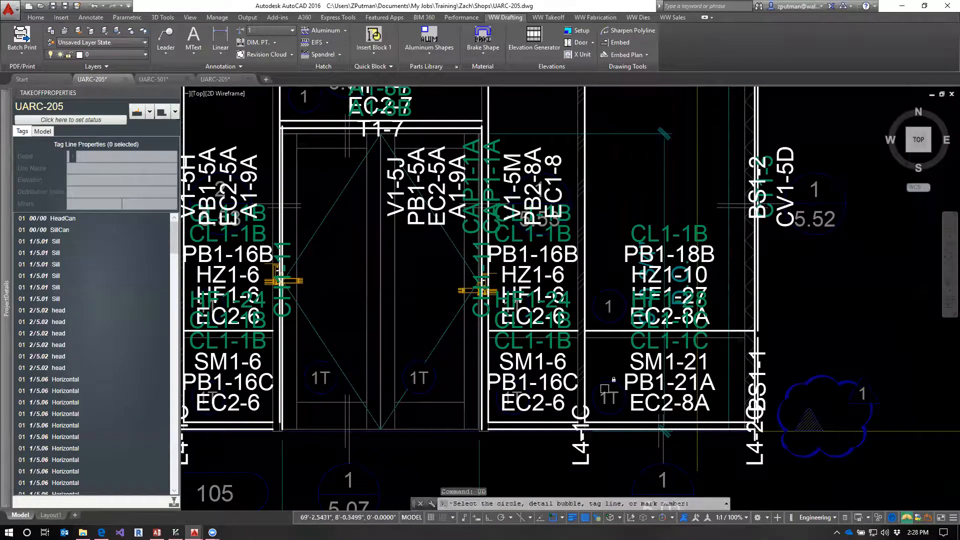
pyautogui.moveTo(4, 300)
pyautogui.click(618, 330)
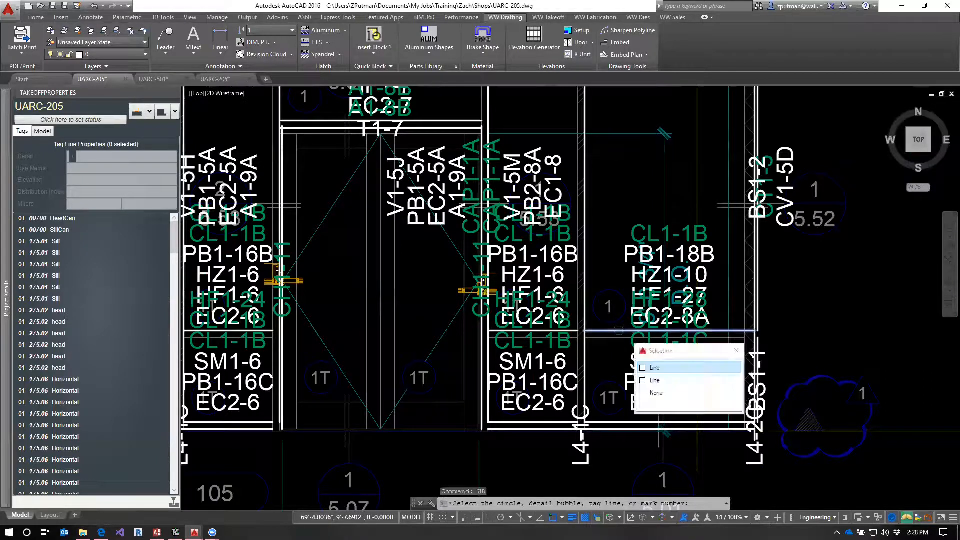
pyautogui.click(661, 368)
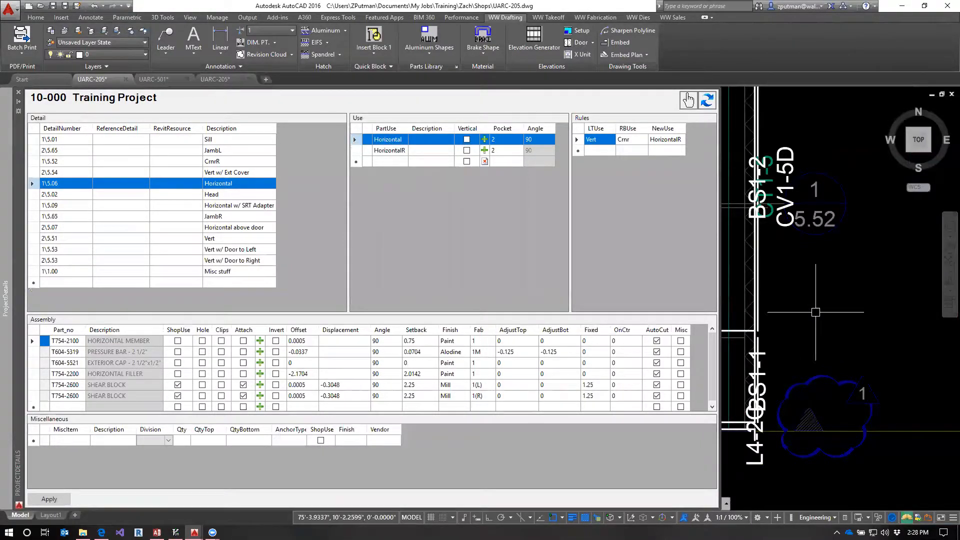
# Look up the project details of the PB1-18B mark and the V1-5M vertical mark with UD.
pyautogui.write('UD')
pyautogui.press('Return')
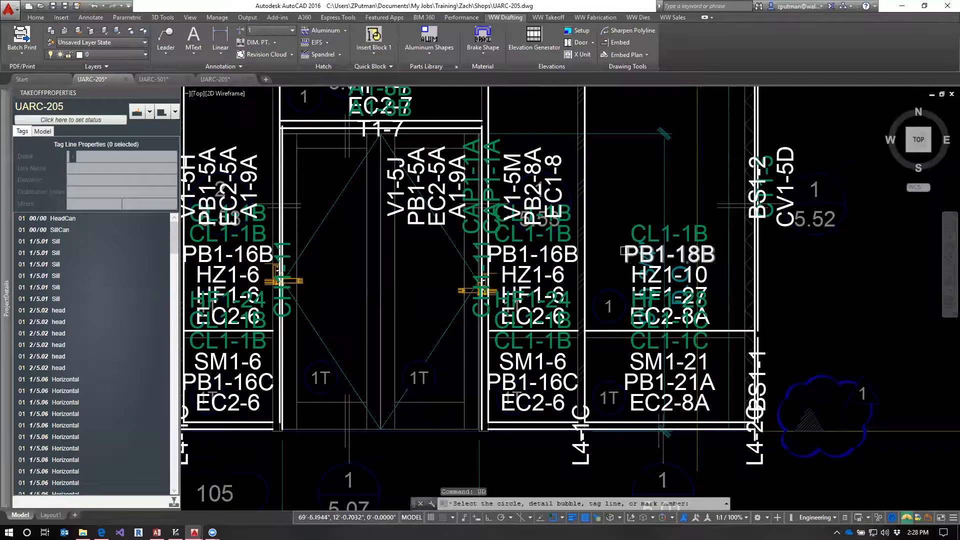
pyautogui.click(625, 252)
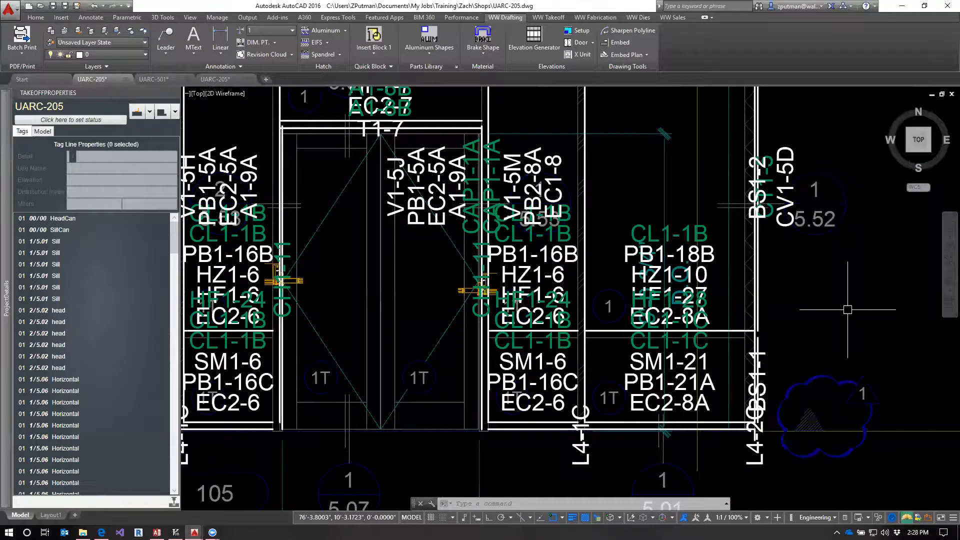
pyautogui.write('UD')
pyautogui.press('Return')
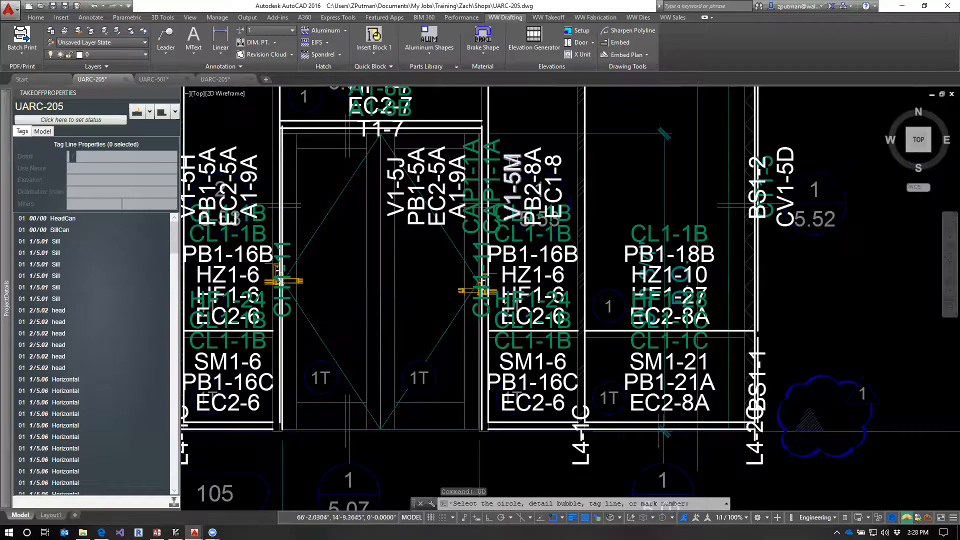
pyautogui.click(511, 155)
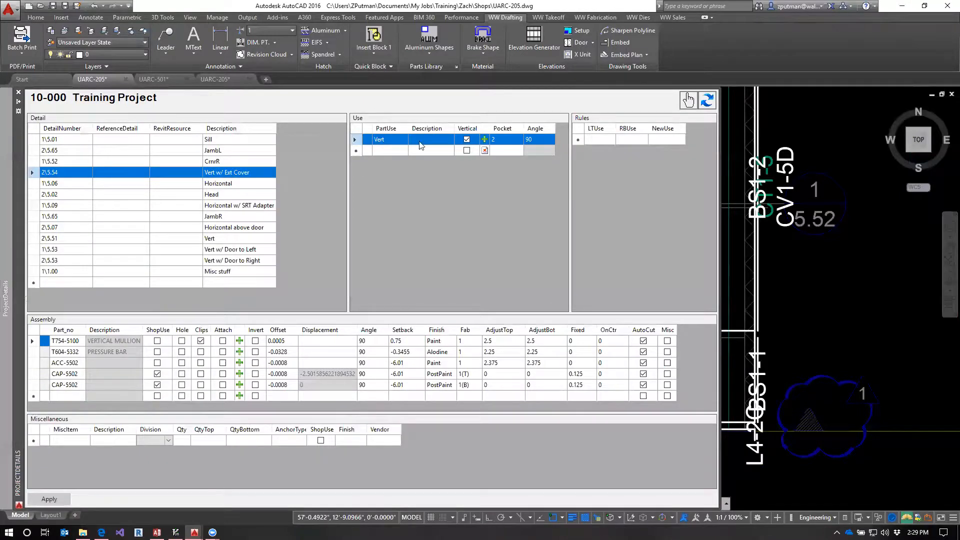
pyautogui.click(688, 100)
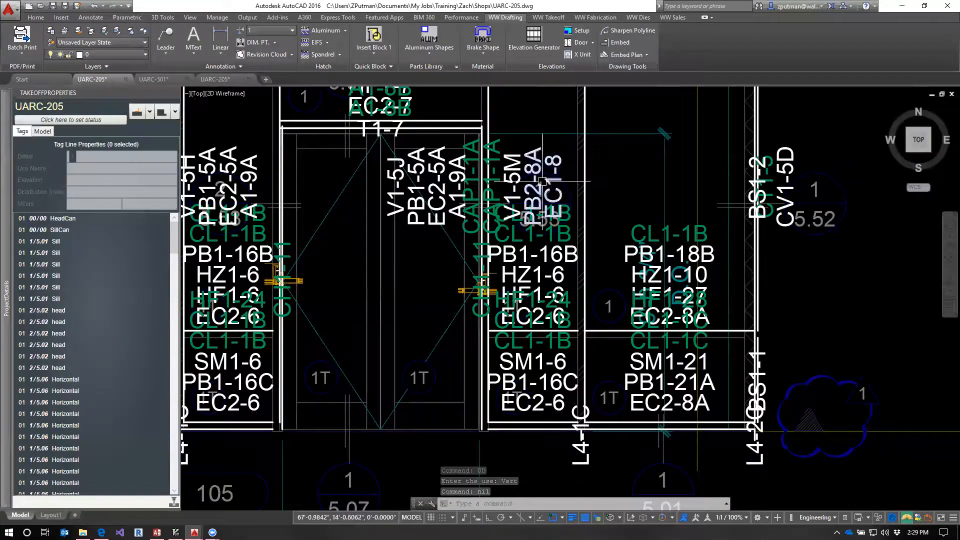
# Look up the project details of the horizontal tag line below the hatched spandrel in the corner bay with UD.
pyautogui.write('UD')
pyautogui.press('Return')
pyautogui.moveTo(649, 127); pyautogui.dragTo(643, 243, button='middle')
pyautogui.click(649, 155)
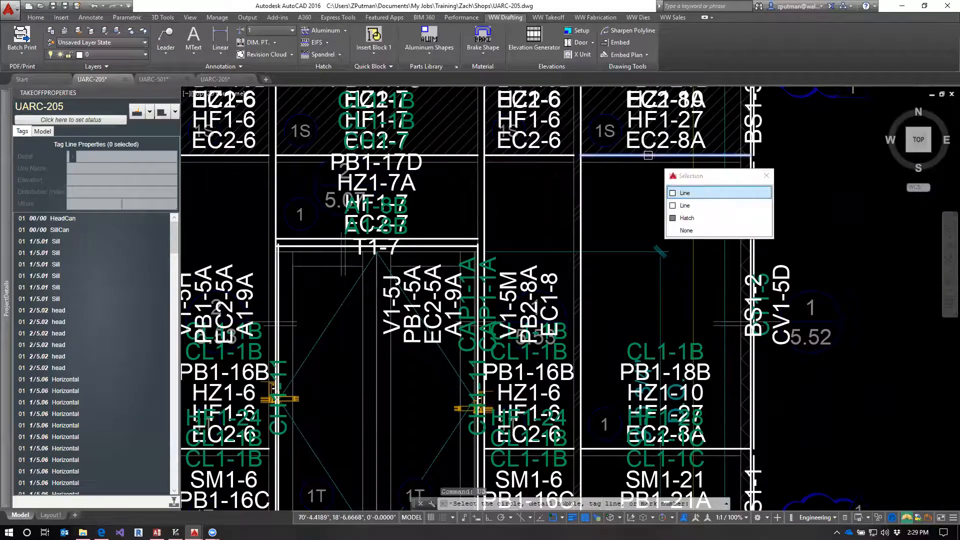
pyautogui.click(683, 196)
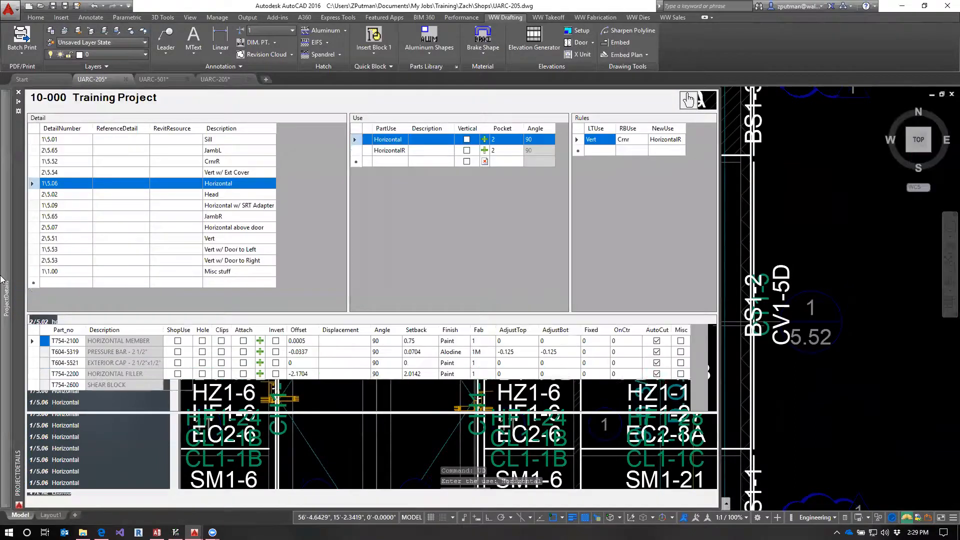
pyautogui.moveTo(2, 281)
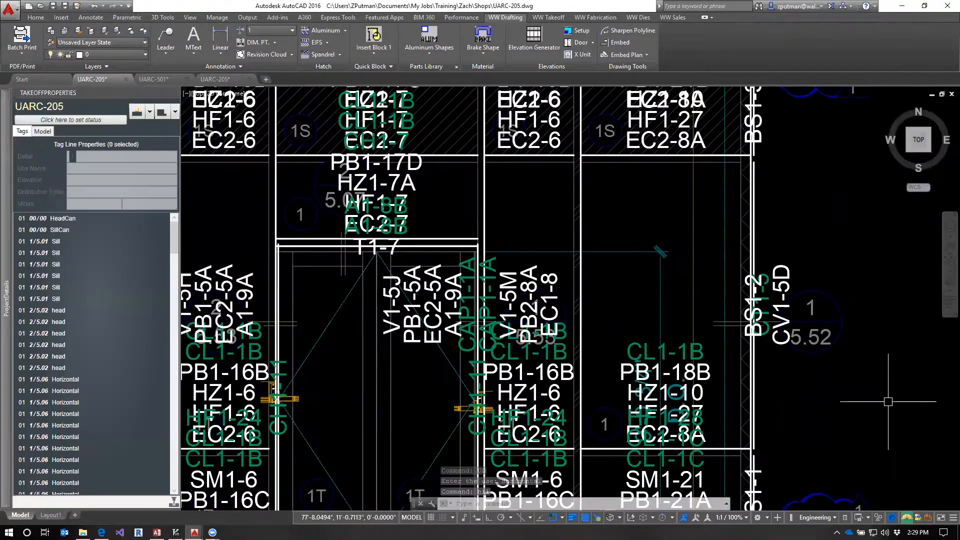
# Switch to the generated UARC-205 model and examine the horizontal members' angled ends at the corner mullion in front view.
pyautogui.scroll(-2, 889, 401)
pyautogui.moveTo(856, 430)
pyautogui.mouseDown(button='middle')
pyautogui.moveTo(766, 371)
pyautogui.moveTo(690, 351)
pyautogui.mouseUp(button='middle')
pyautogui.scroll(2, 685, 349)
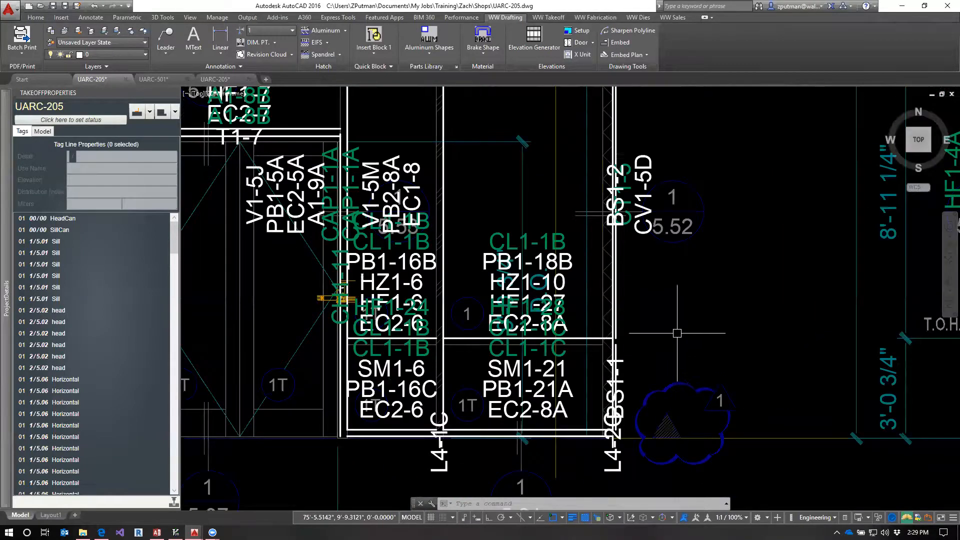
pyautogui.click(220, 79)
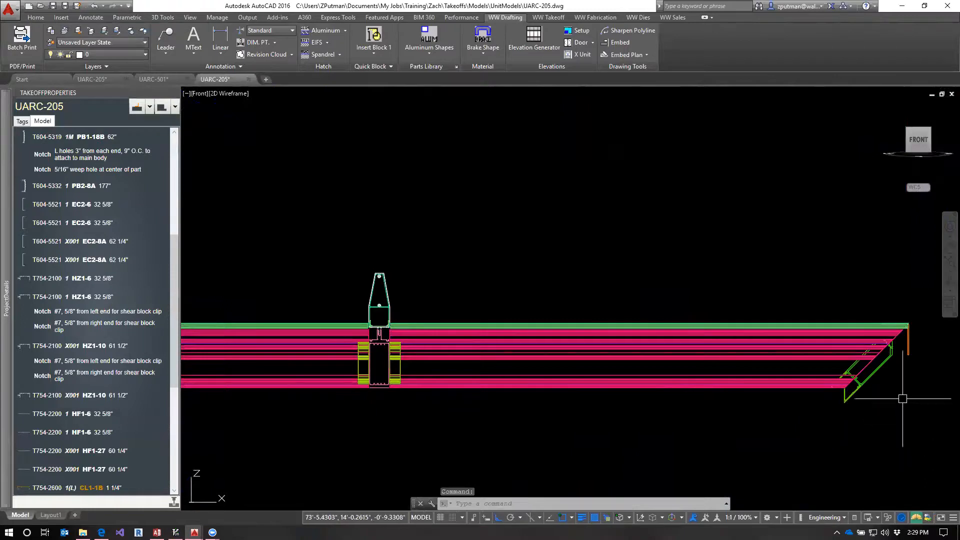
pyautogui.scroll(2, 904, 379)
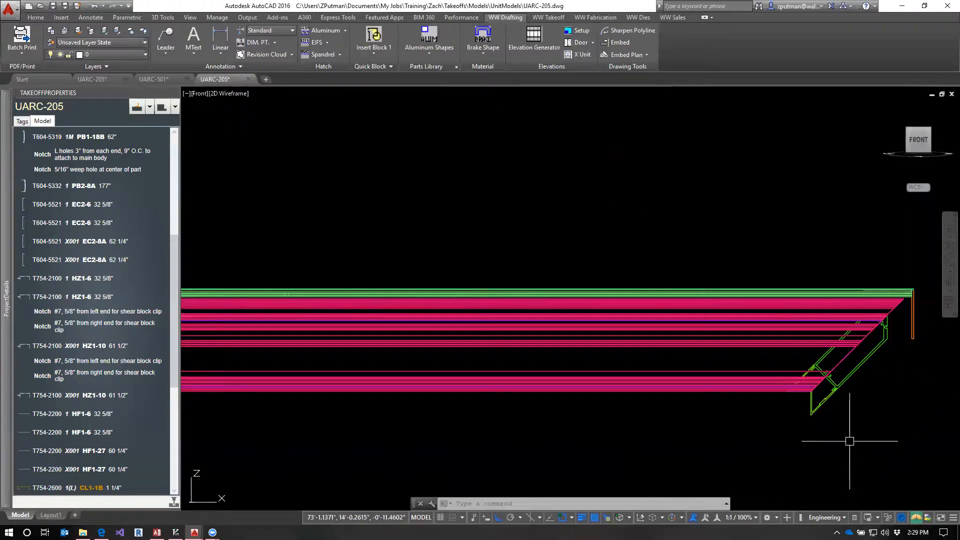
pyautogui.scroll(-2, 845, 441)
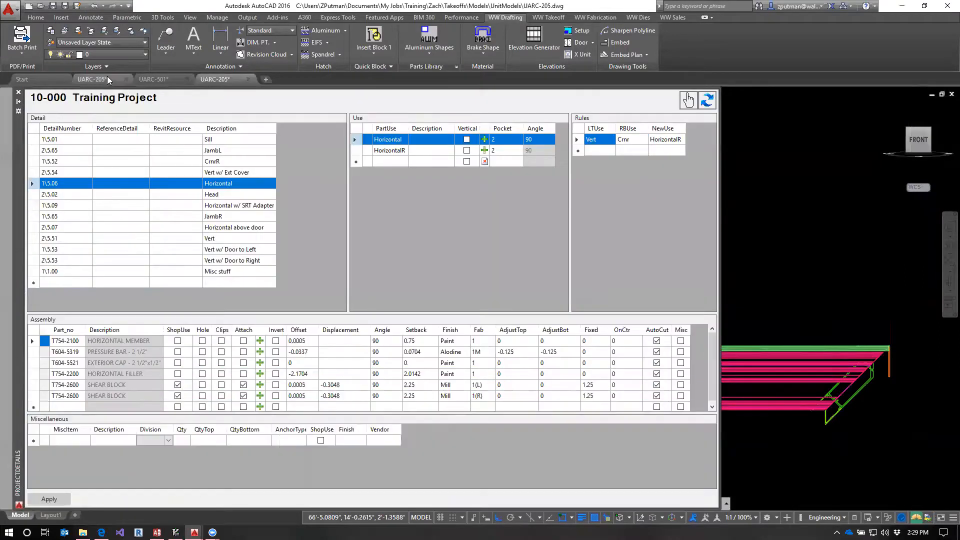
# Return to the UARC-205 elevation drawing and review the horizontals between the last vertical and the corner on elevation 2.
pyautogui.click(107, 76)
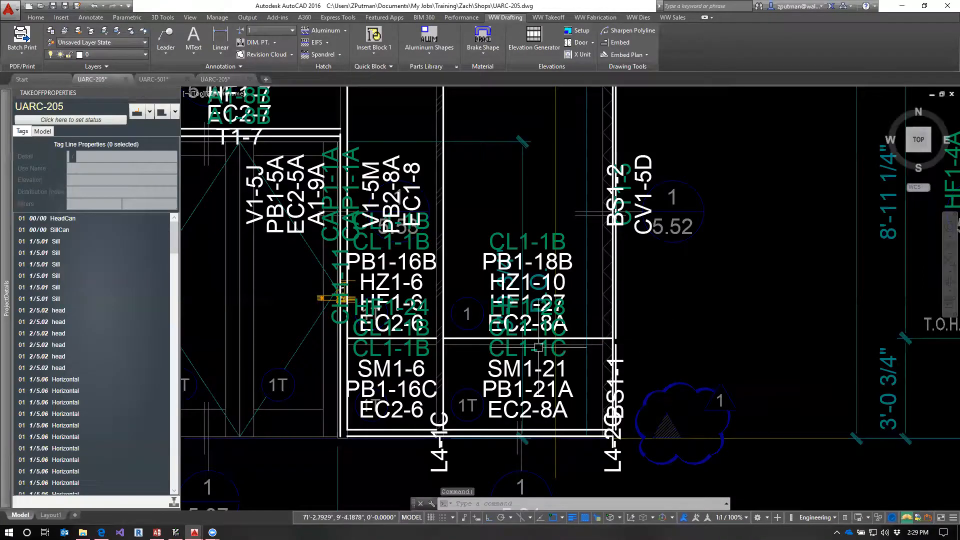
pyautogui.click(579, 338)
pyautogui.press('Escape')
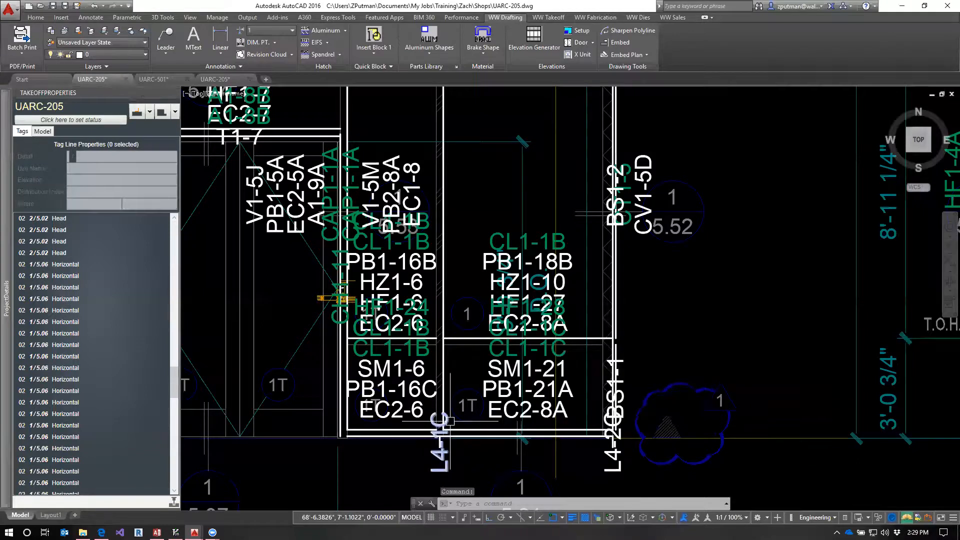
pyautogui.scroll(-8, 450, 420)
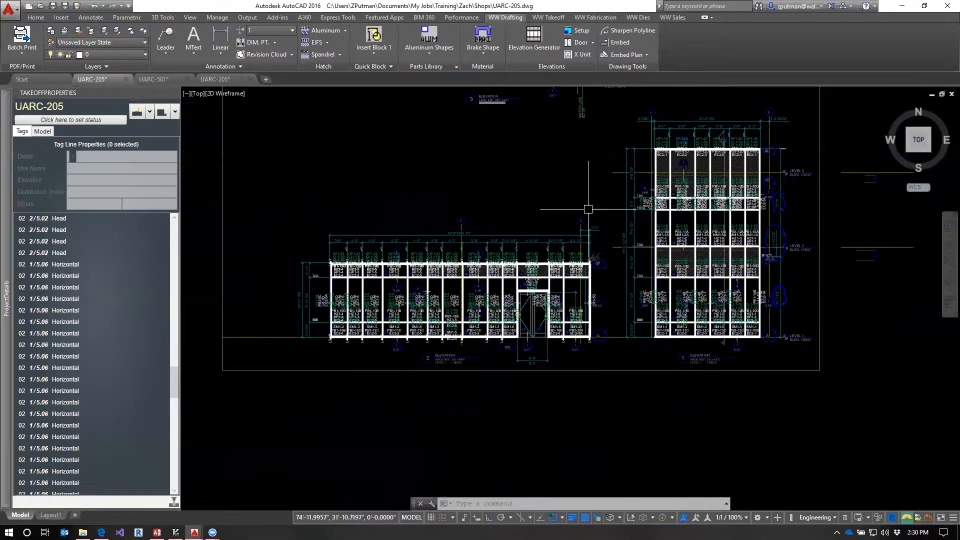
pyautogui.scroll(6, 607, 331)
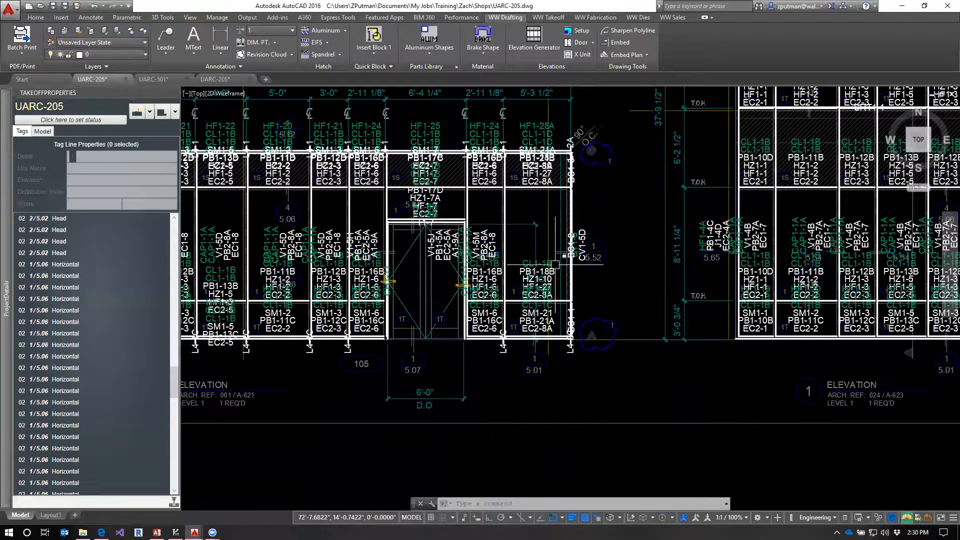
pyautogui.moveTo(3, 295)
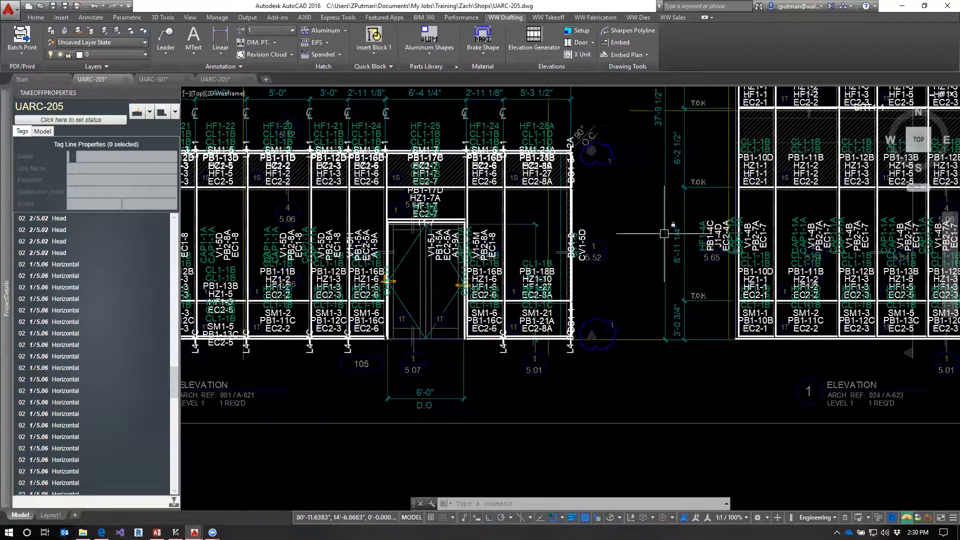
pyautogui.moveTo(645, 206); pyautogui.dragTo(653, 301, button='middle')
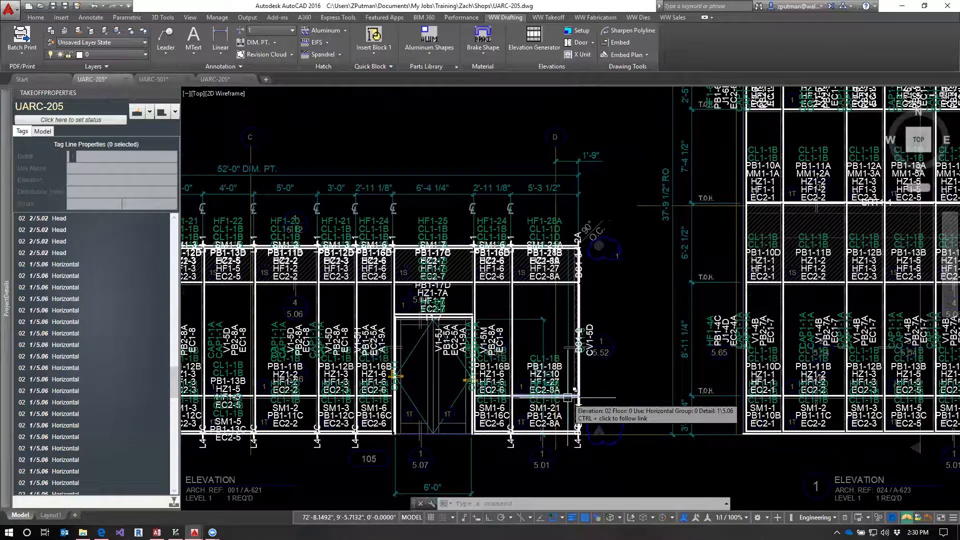
pyautogui.scroll(-2, 641, 302)
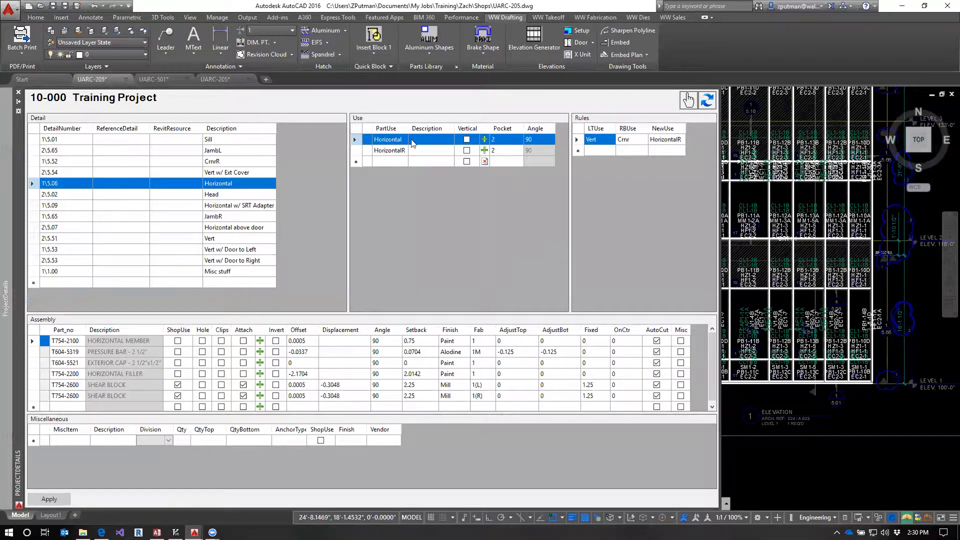
# Compare the assembly parts, AutoCut settings and rules of the Horizontal and HorizontalR uses under detail 1\5.06.
pyautogui.click(400, 149)
pyautogui.click(399, 142)
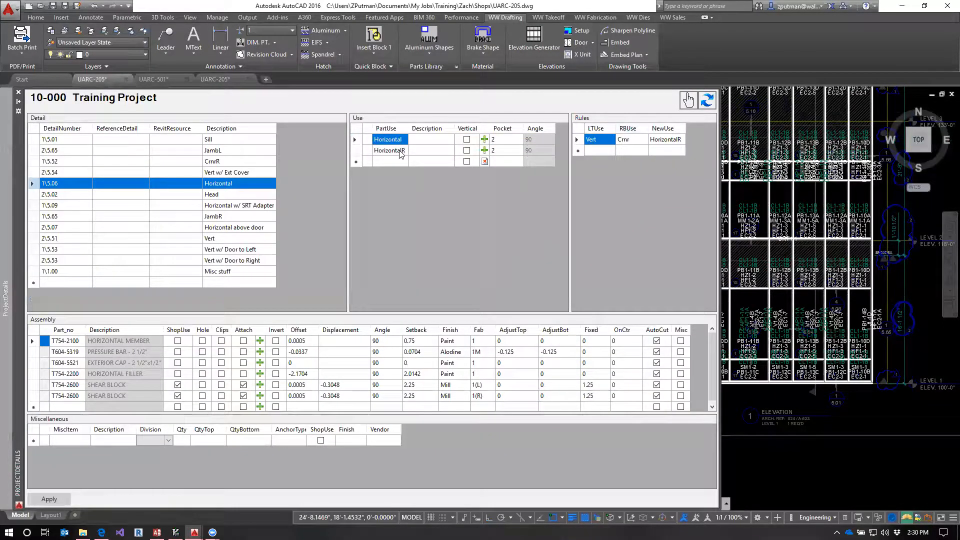
pyautogui.click(395, 151)
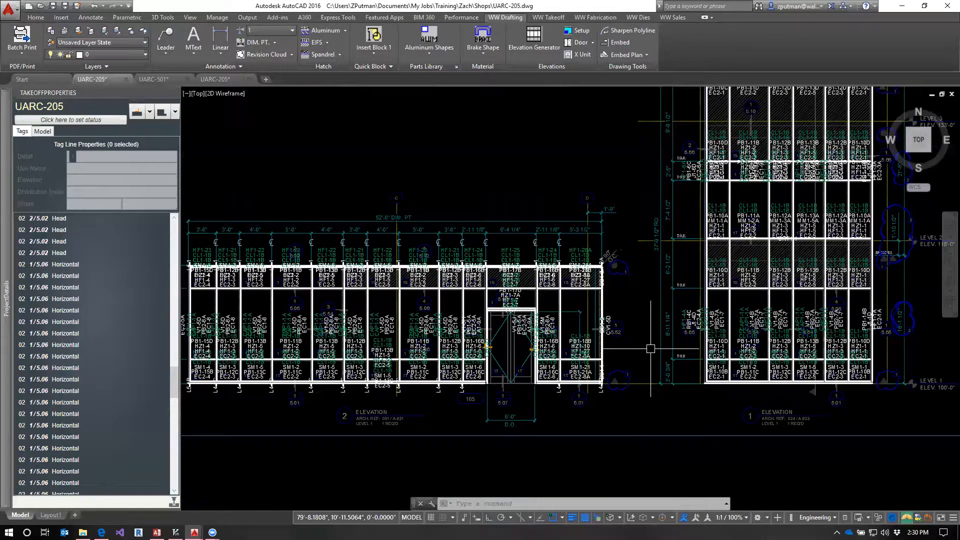
pyautogui.moveTo(5, 321)
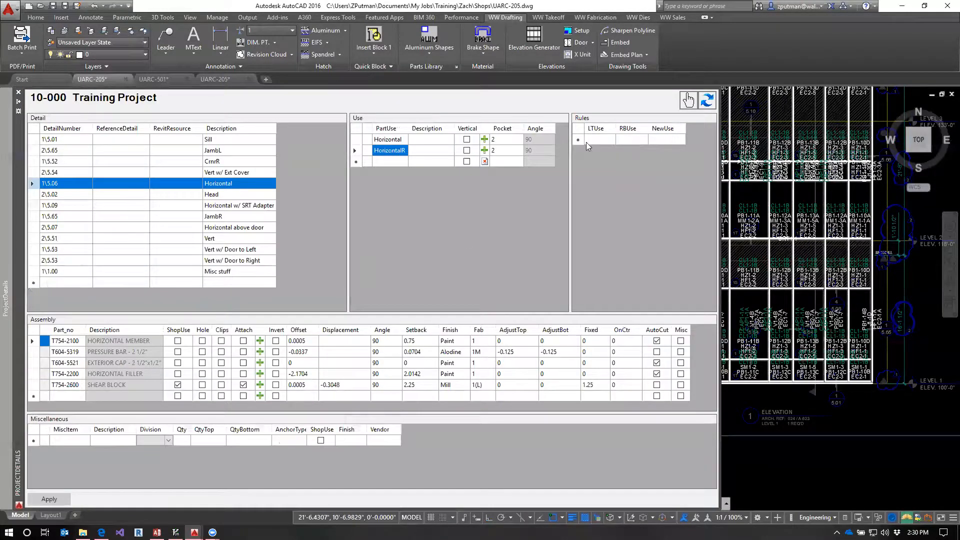
pyautogui.click(400, 139)
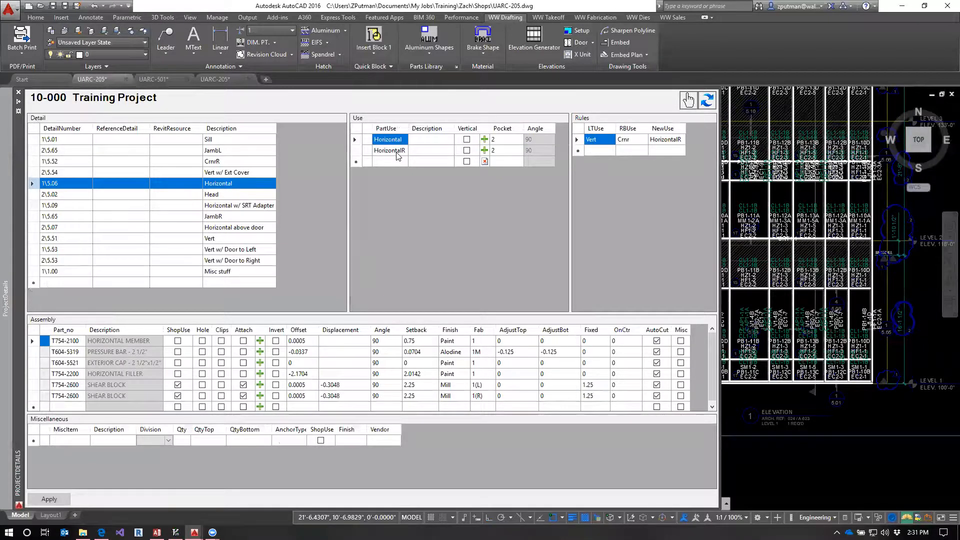
pyautogui.click(398, 150)
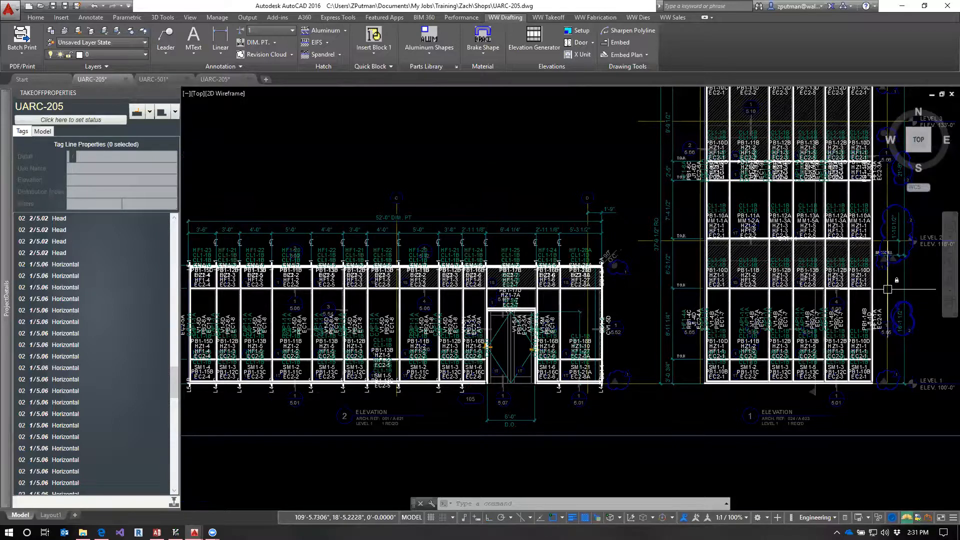
pyautogui.moveTo(687, 207); pyautogui.dragTo(701, 232, button='middle')
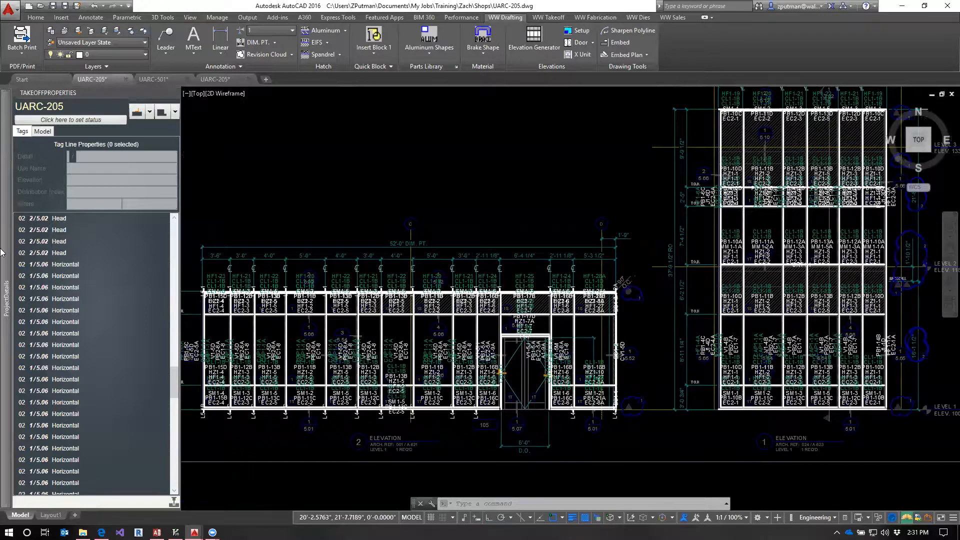
pyautogui.moveTo(2, 248)
pyautogui.click(388, 143)
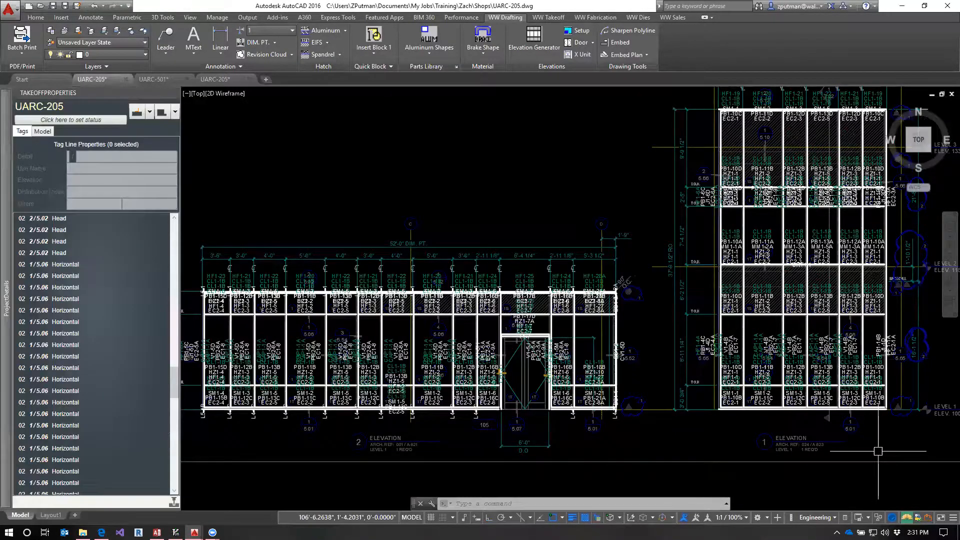
pyautogui.scroll(5, 614, 380)
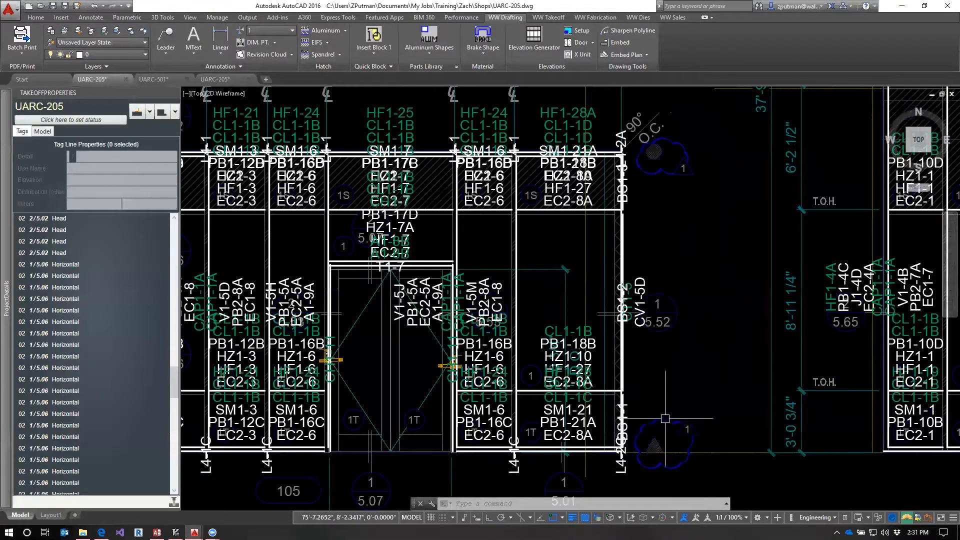
# Switch to the UARC-205 unit model drawing at the mitred corner where the horizontals meet the angled mullion.
pyautogui.click(228, 79)
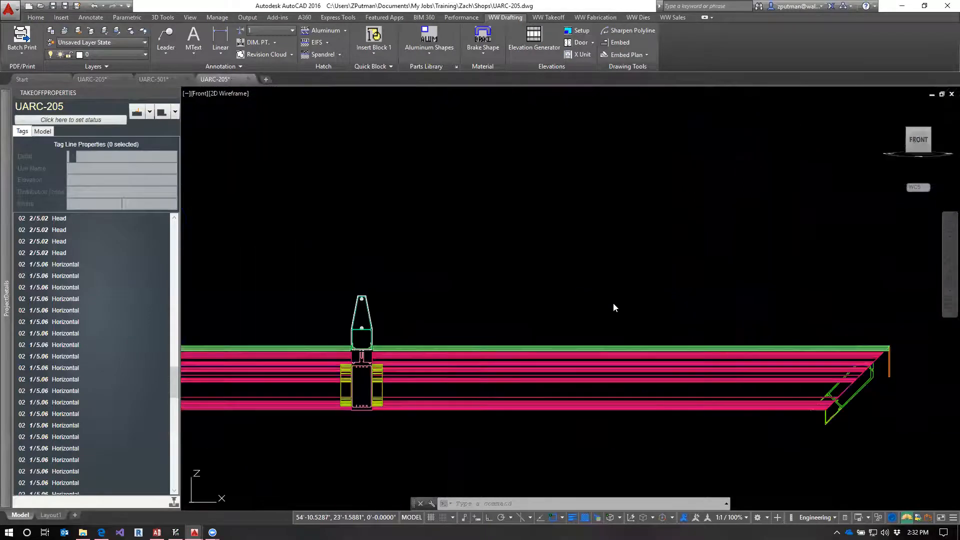
pyautogui.scroll(4, 825, 449)
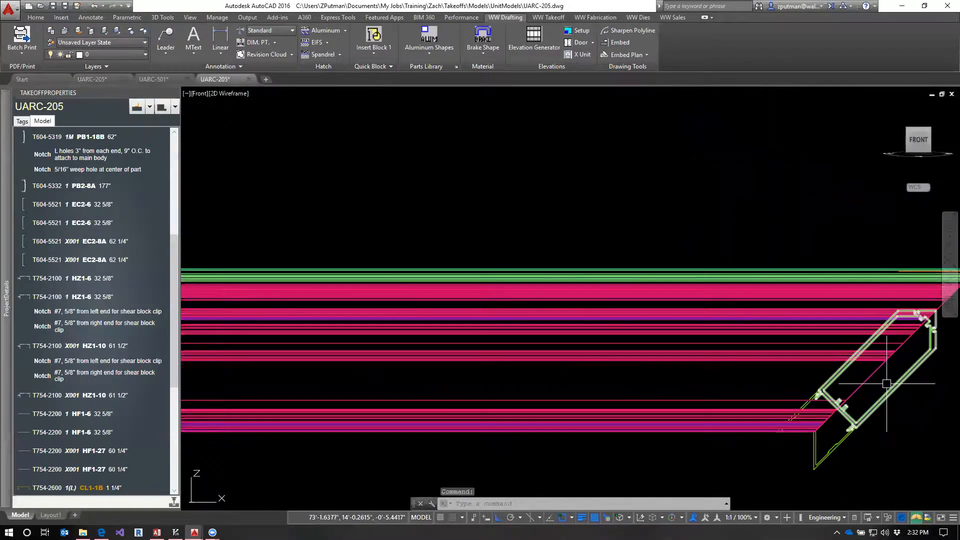
pyautogui.moveTo(902, 365); pyautogui.dragTo(773, 349, button='middle')
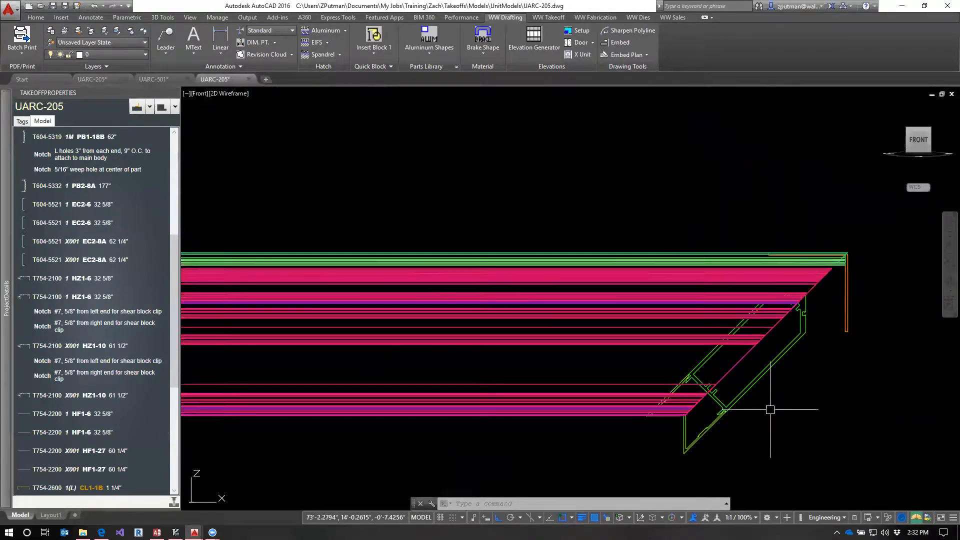
pyautogui.scroll(4, 746, 292)
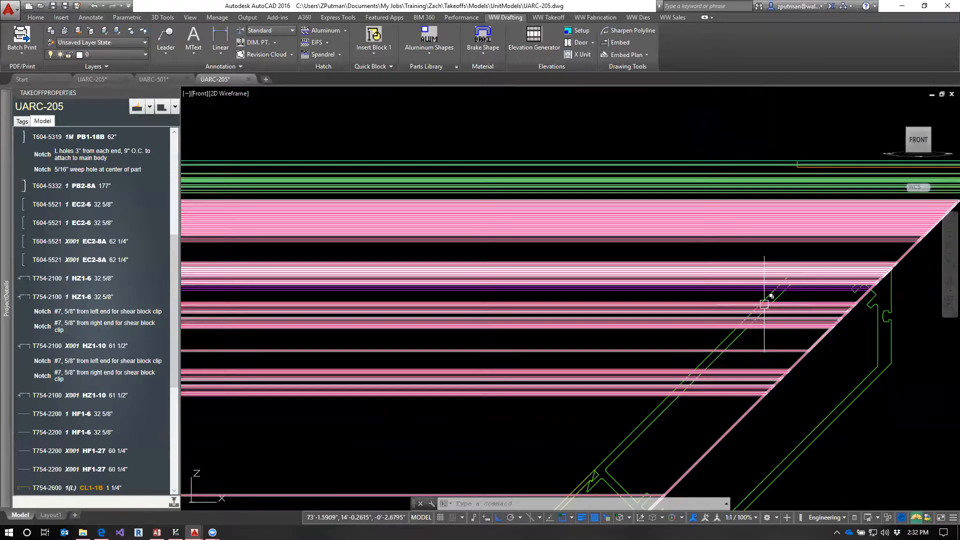
# Stretch the mitred end of one HF1-27 solid back to the inner edge of the angled corner mullion.
pyautogui.click(747, 292)
pyautogui.moveTo(781, 427); pyautogui.dragTo(765, 350, button='middle')
pyautogui.click(707, 216)
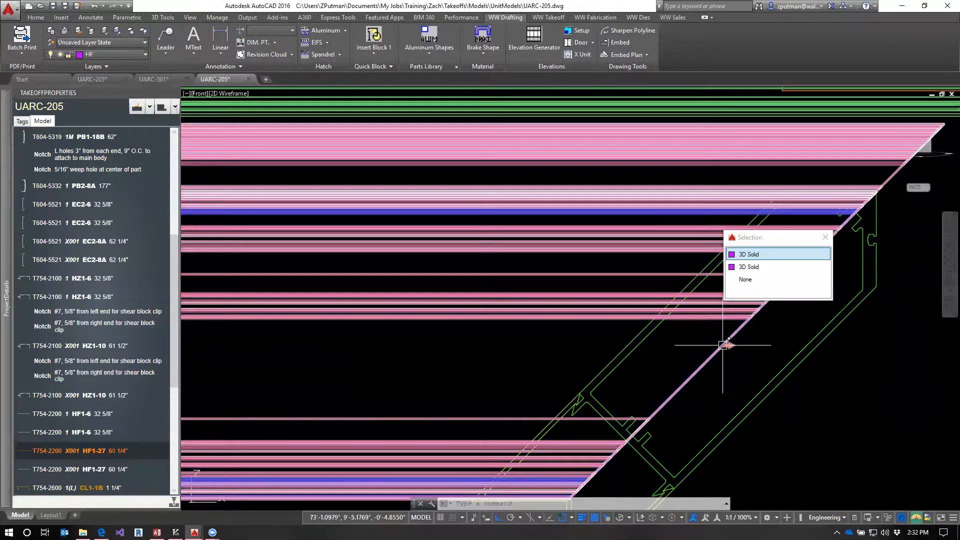
pyautogui.click(725, 345)
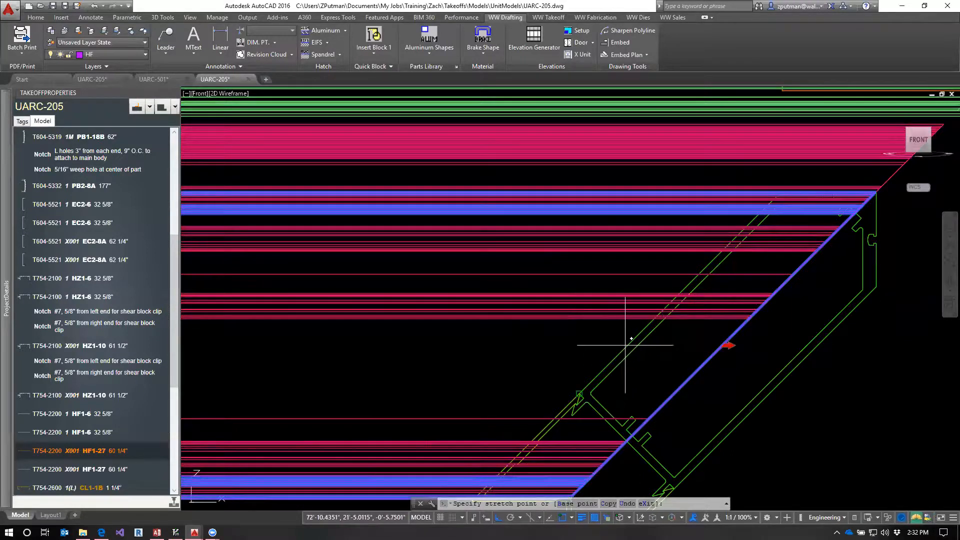
pyautogui.click(585, 386)
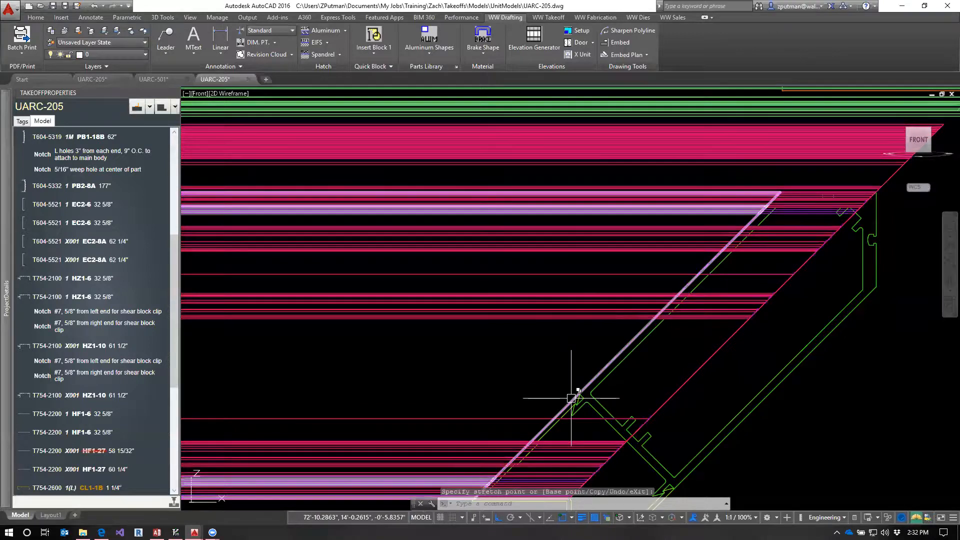
# Stretch the mitred end of one HZ1-10 horizontal back to the same inner edge of the corner mullion.
pyautogui.click(716, 353)
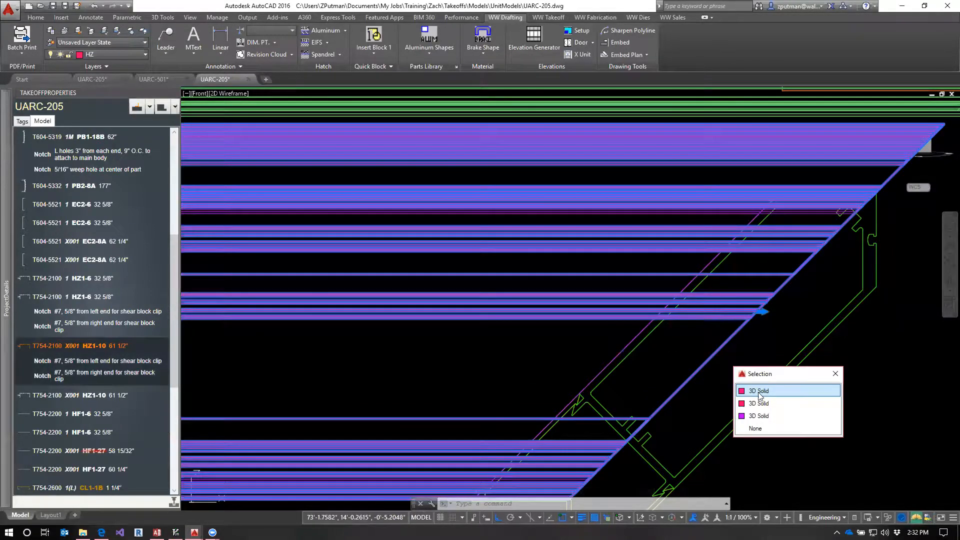
pyautogui.click(761, 312)
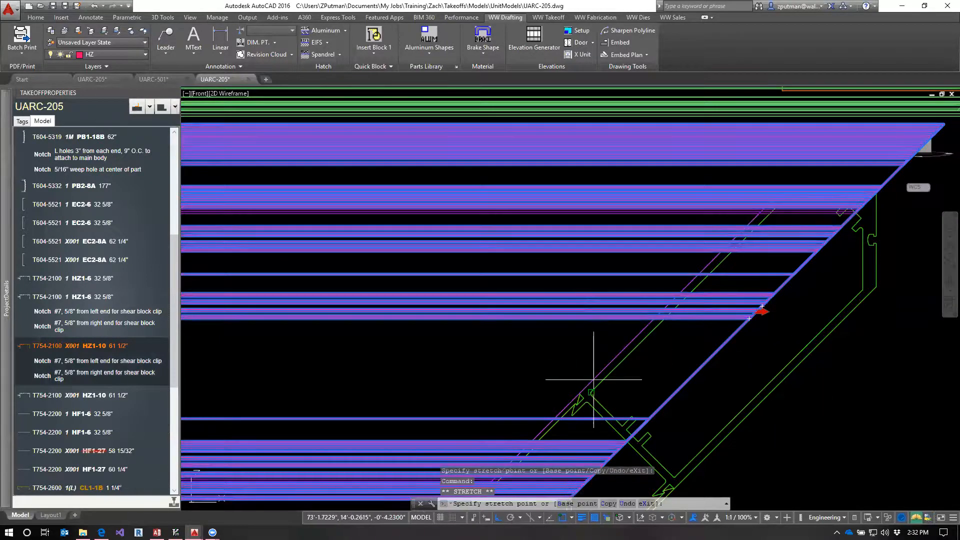
pyautogui.scroll(-2, 584, 384)
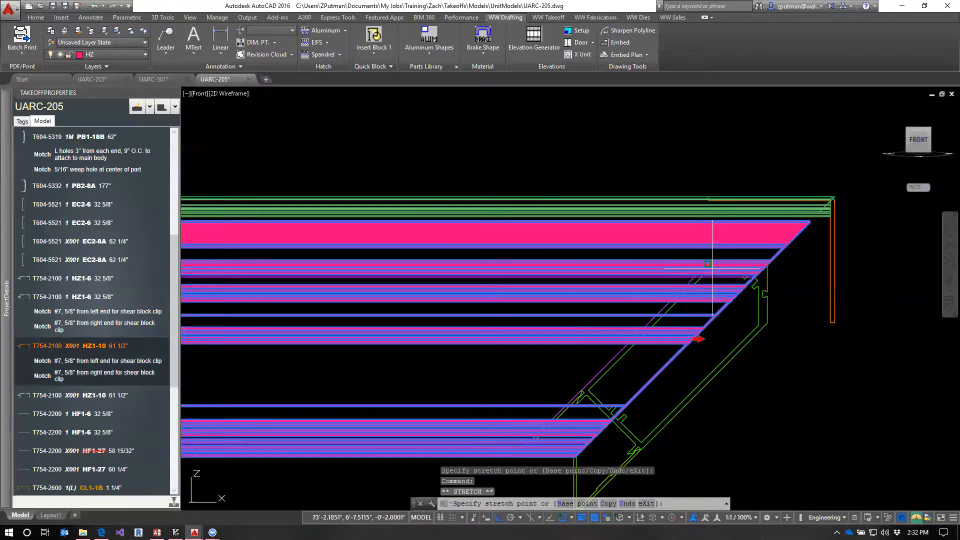
pyautogui.scroll(3, 692, 285)
pyautogui.click(761, 268)
pyautogui.scroll(-1, 763, 359)
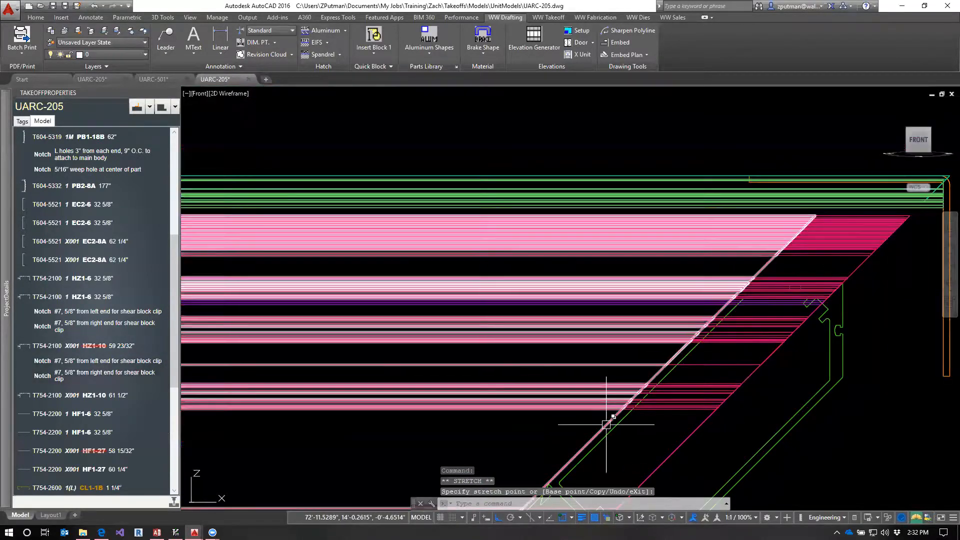
pyautogui.scroll(3, 605, 425)
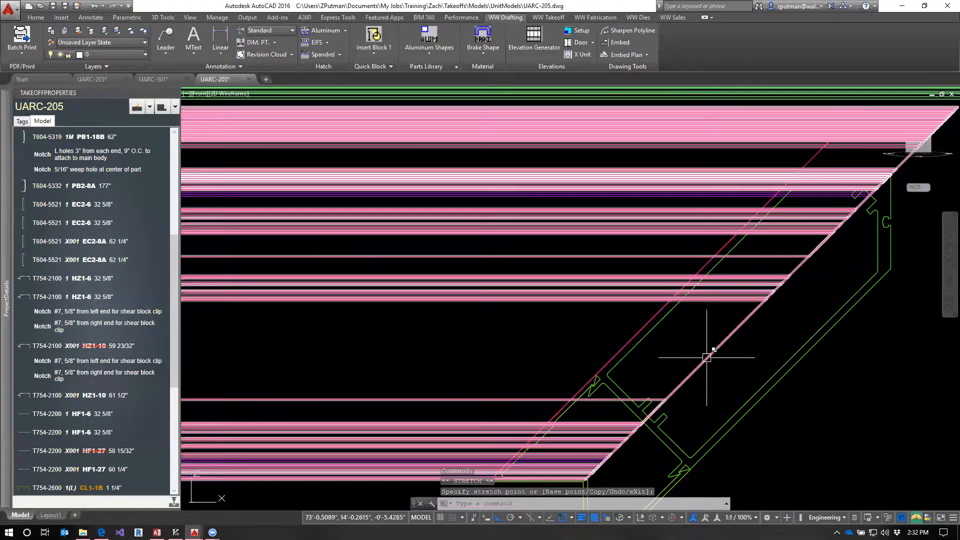
pyautogui.click(707, 357)
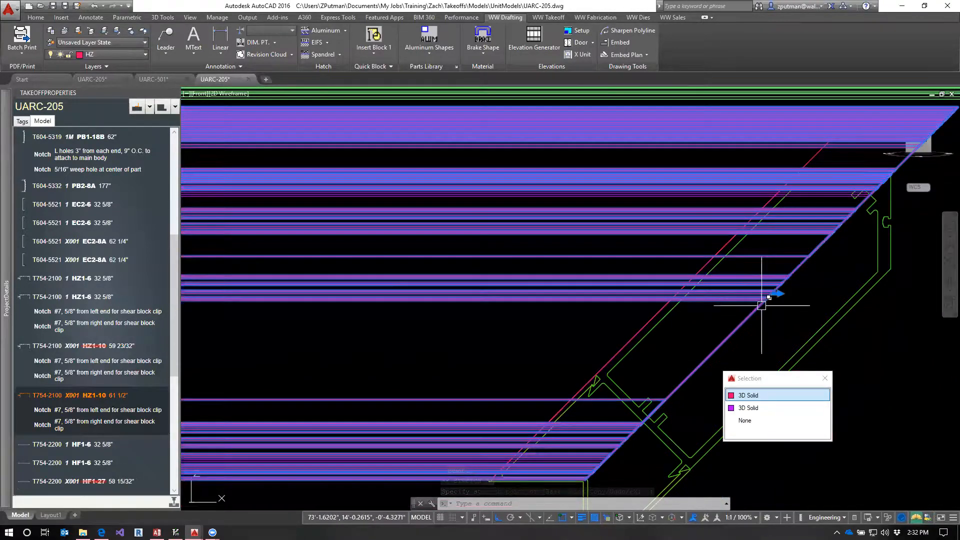
pyautogui.press('Escape')
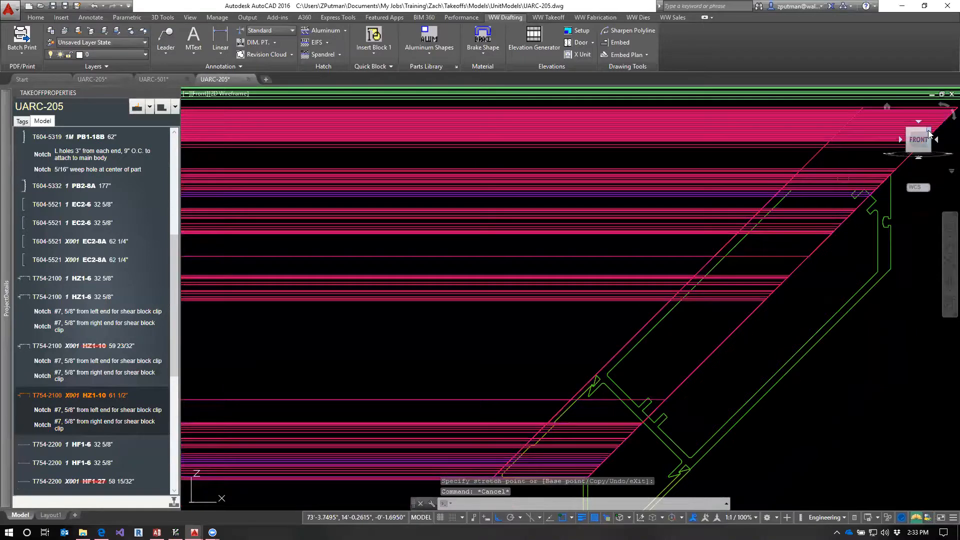
# From the SE isometric view, hide the four parts of the upper horizontal assembly between the vertical mullion and the corner mullion.
pyautogui.click(922, 141)
pyautogui.scroll(2, 599, 365)
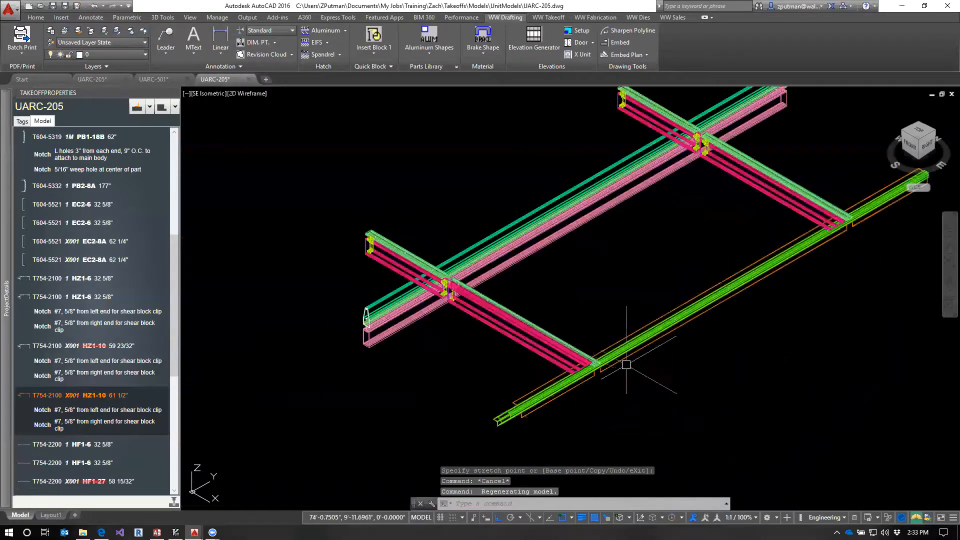
pyautogui.moveTo(710, 245); pyautogui.dragTo(624, 289, button='middle')
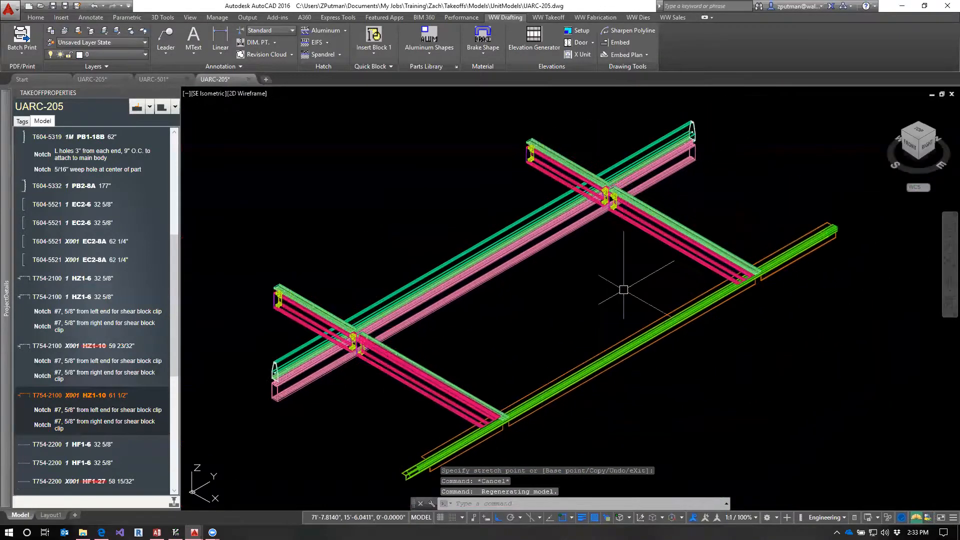
pyautogui.click(747, 193)
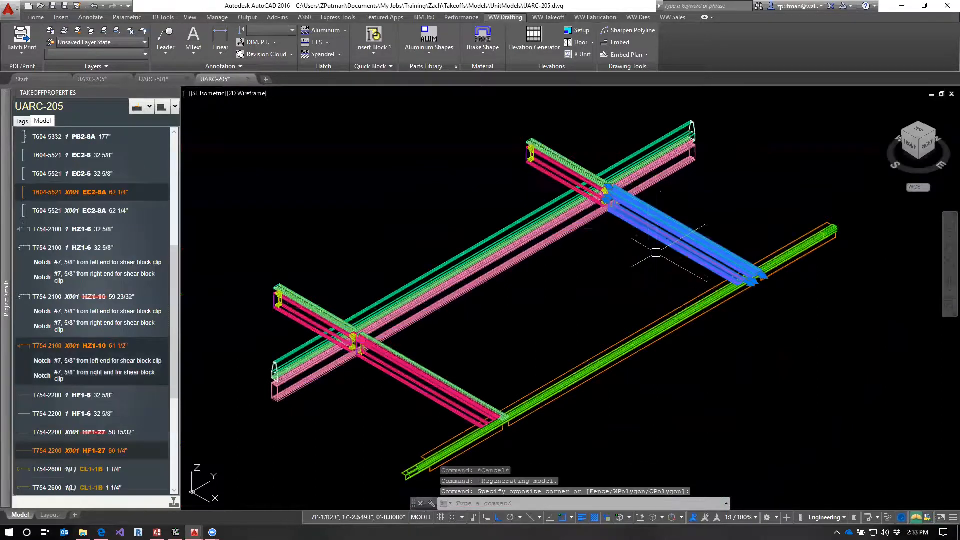
pyautogui.rightClick(661, 250)
pyautogui.moveTo(702, 287)
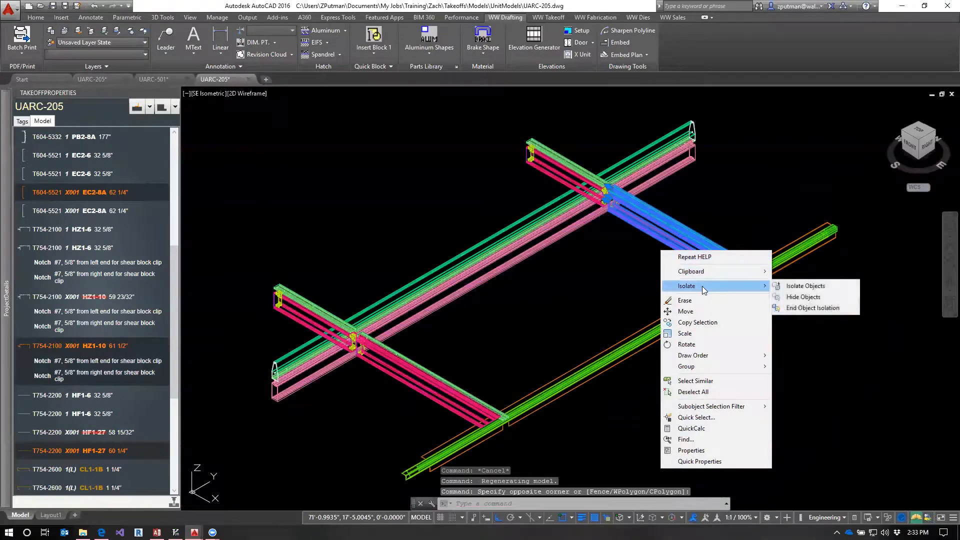
pyautogui.click(804, 297)
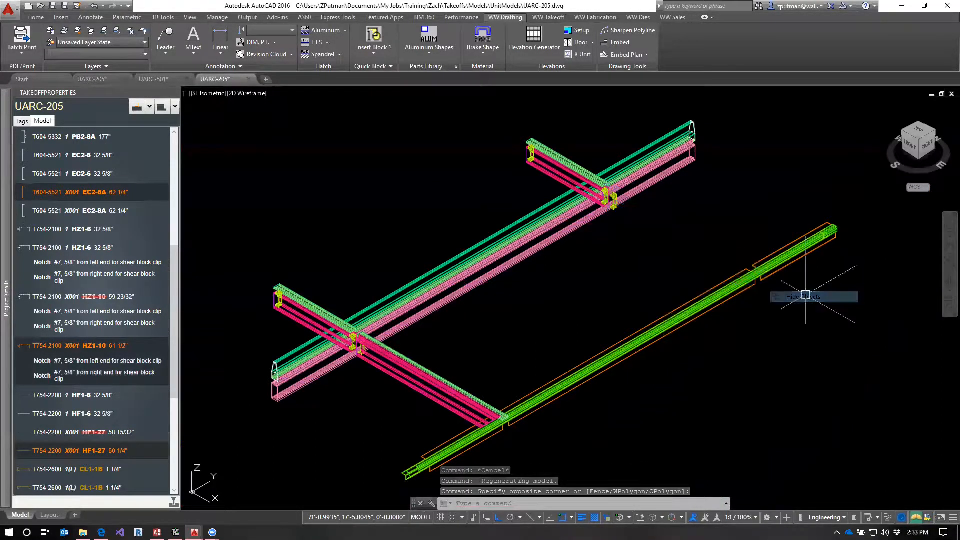
# Return to the front view and select the PB1-18B part at its corner end.
pyautogui.click(908, 145)
pyautogui.scroll(6, 690, 272)
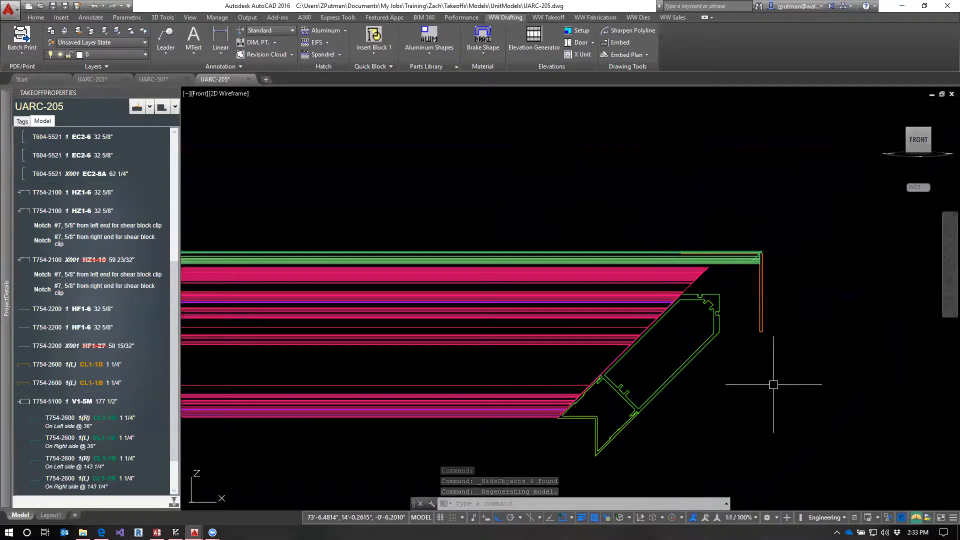
pyautogui.scroll(2, 748, 257)
pyautogui.scroll(1, 748, 256)
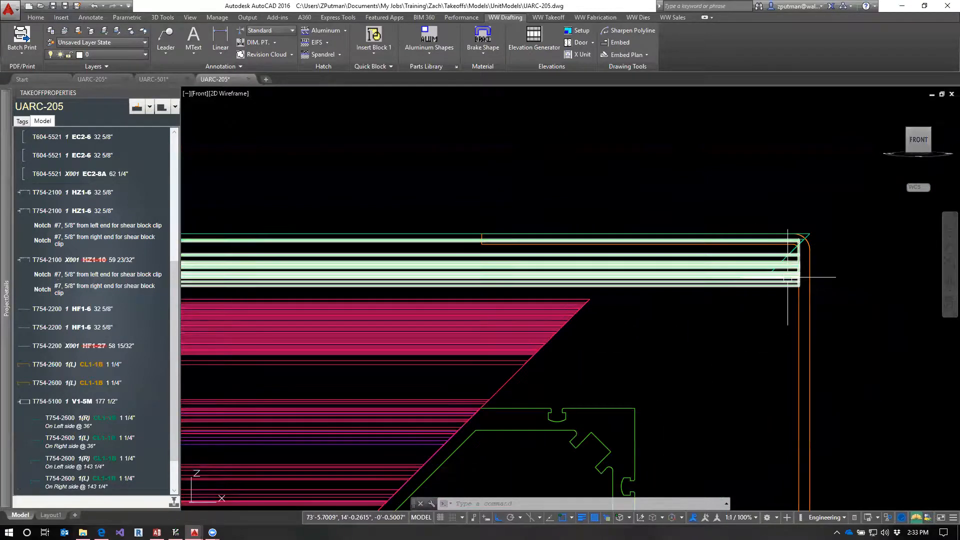
pyautogui.click(787, 277)
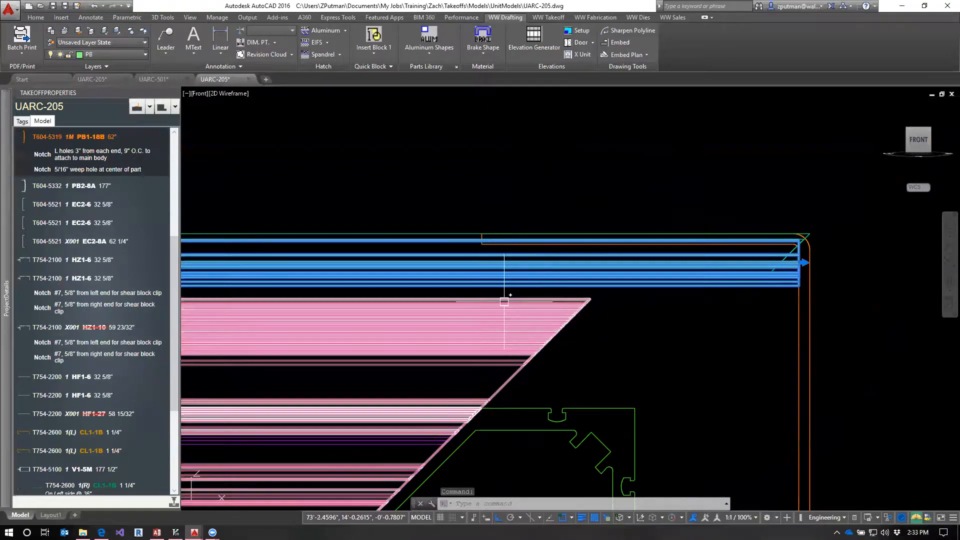
# Compare the PB1-18B part's end at the vertical mullion with its end at the corner.
pyautogui.scroll(-2, 631, 324)
pyautogui.moveTo(357, 344); pyautogui.dragTo(824, 326, button='middle')
pyautogui.scroll(-4, 828, 326)
pyautogui.scroll(6, 601, 309)
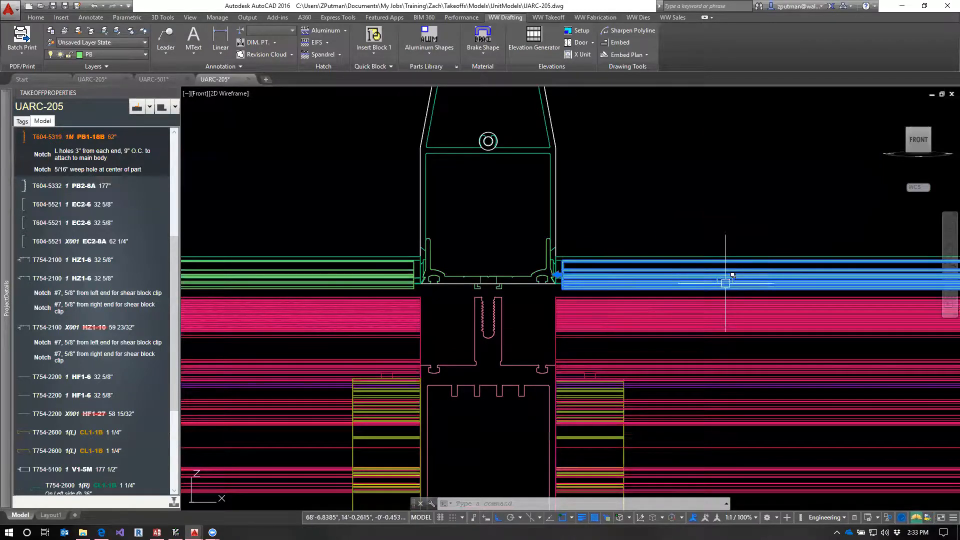
pyautogui.scroll(-6, 765, 323)
pyautogui.moveTo(864, 344); pyautogui.dragTo(383, 318, button='middle')
pyautogui.moveTo(848, 314); pyautogui.dragTo(683, 341, button='middle')
pyautogui.scroll(3, 649, 299)
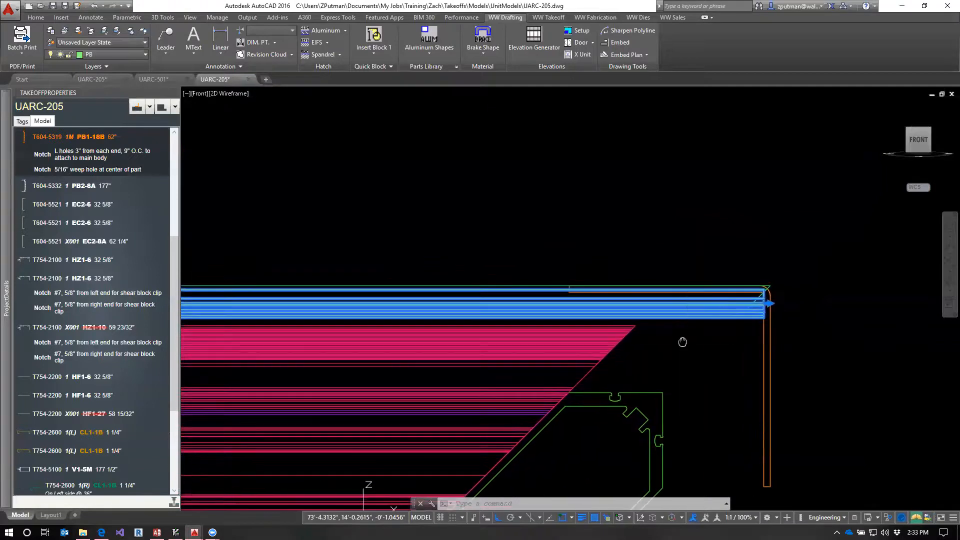
pyautogui.scroll(2, 725, 321)
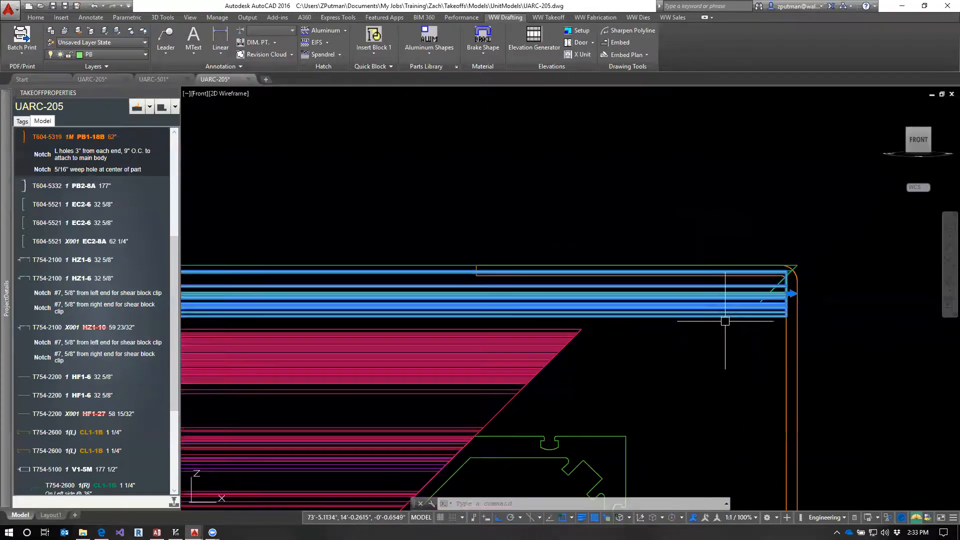
pyautogui.click(787, 293)
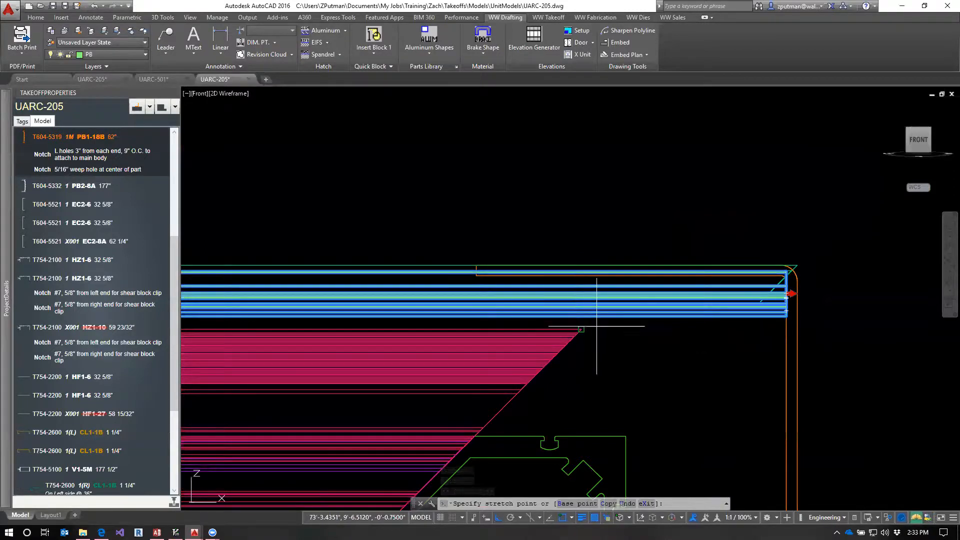
pyautogui.write('2')
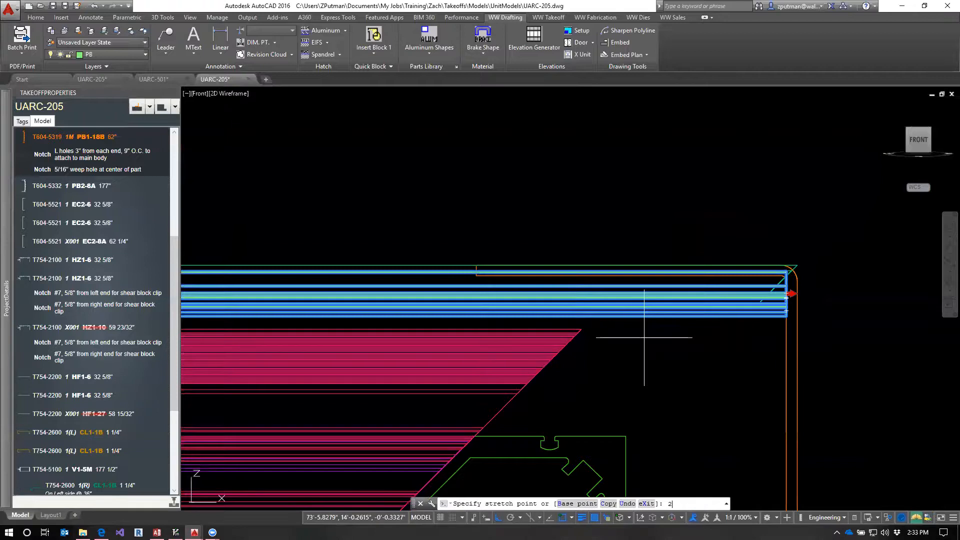
pyautogui.press('Escape')
pyautogui.press('Escape')
pyautogui.press('Escape')
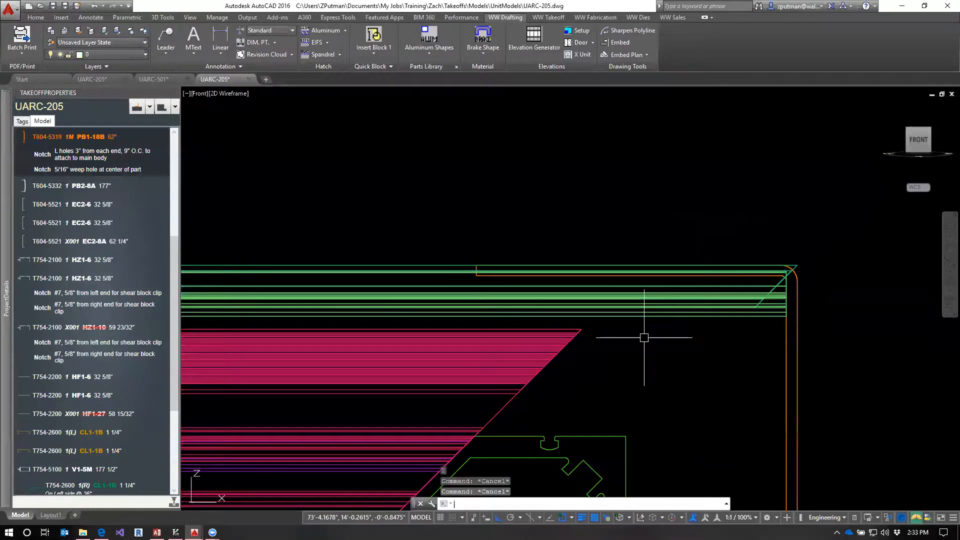
# Align the UCS to the current front view.
pyautogui.write('ucs')
pyautogui.press('Return')
pyautogui.write('v')
pyautogui.press('Return')
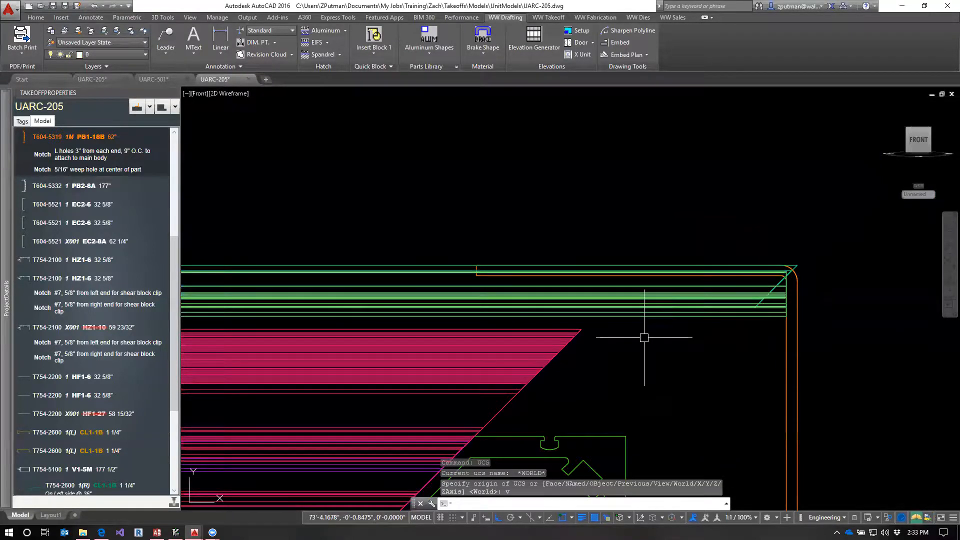
# Shorten the PB1-18B part by 2 inches at its corner end.
pyautogui.click(786, 293)
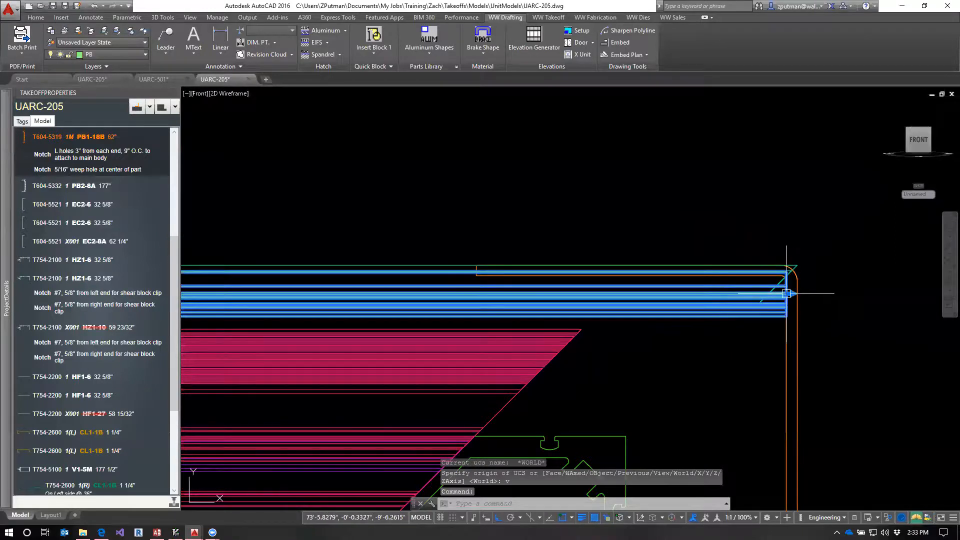
pyautogui.click(786, 294)
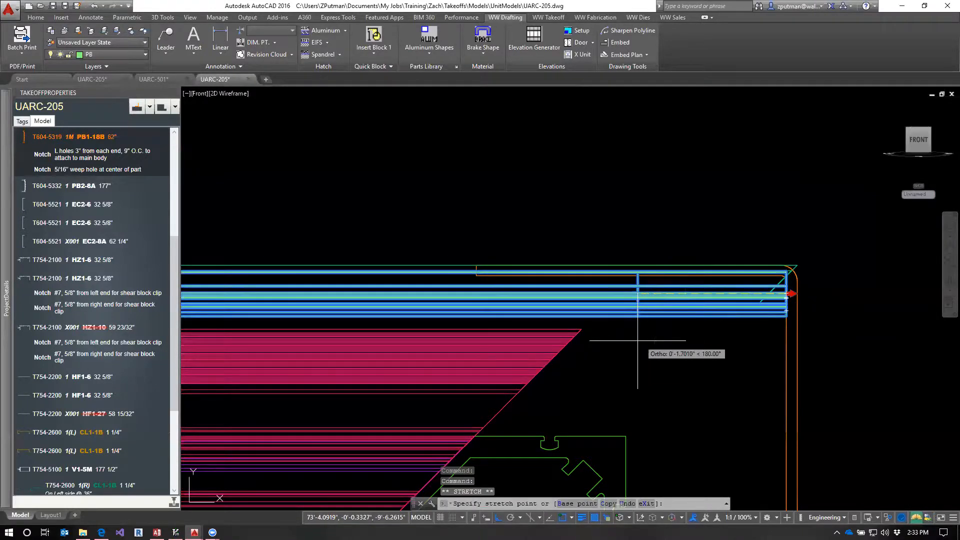
pyautogui.write('2')
pyautogui.press('Return')
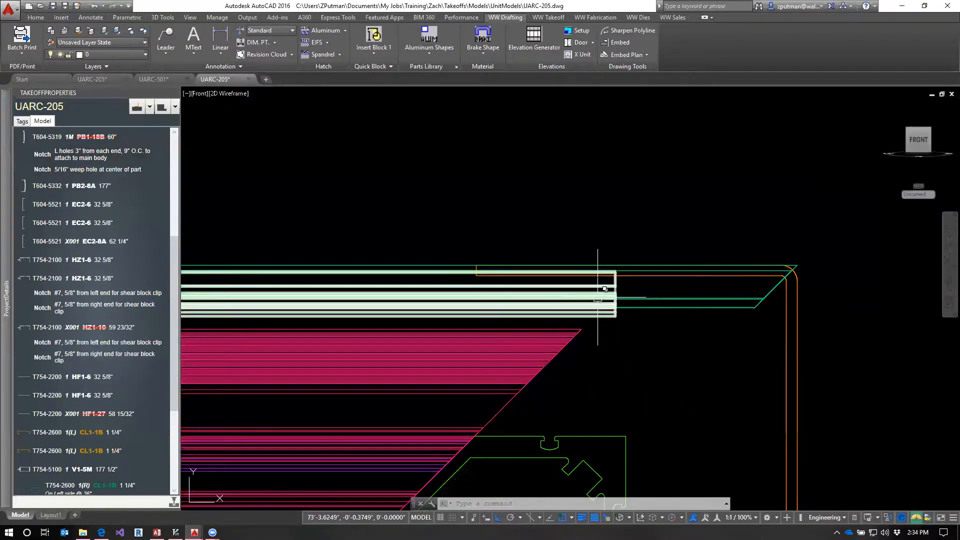
# Check the corner ends of the EC2-8A and PB1-18B parts by selecting each one, then clear the selection.
pyautogui.click(727, 300)
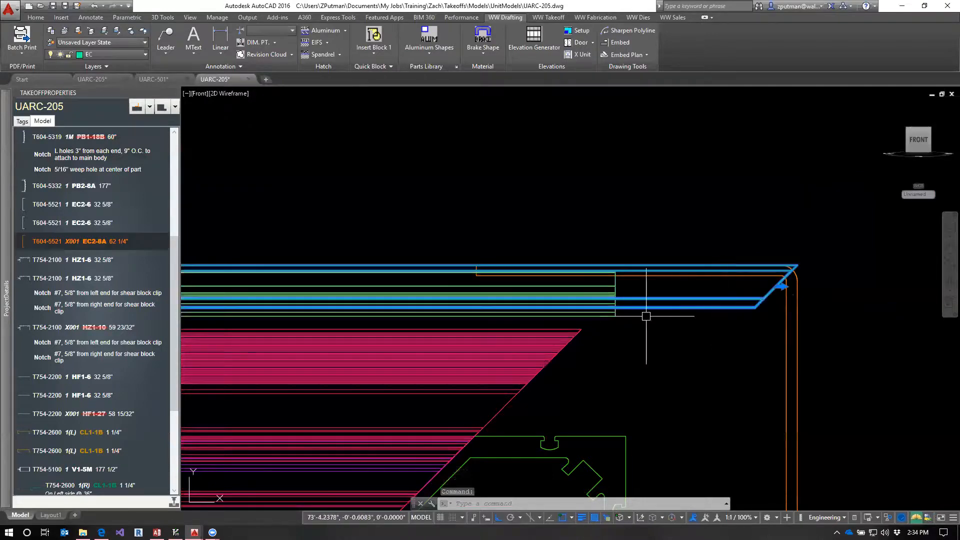
pyautogui.press('Escape')
pyautogui.press('Escape')
pyautogui.press('Escape')
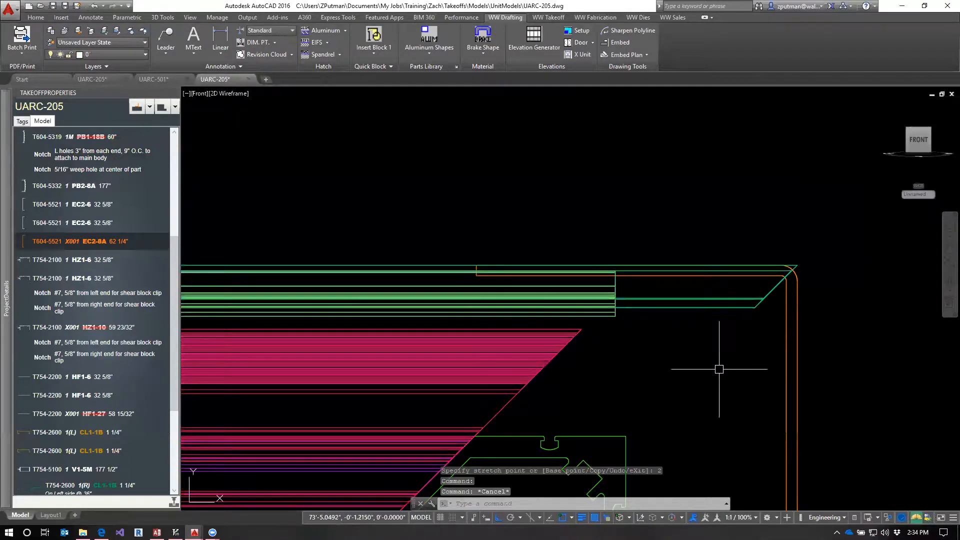
pyautogui.click(605, 319)
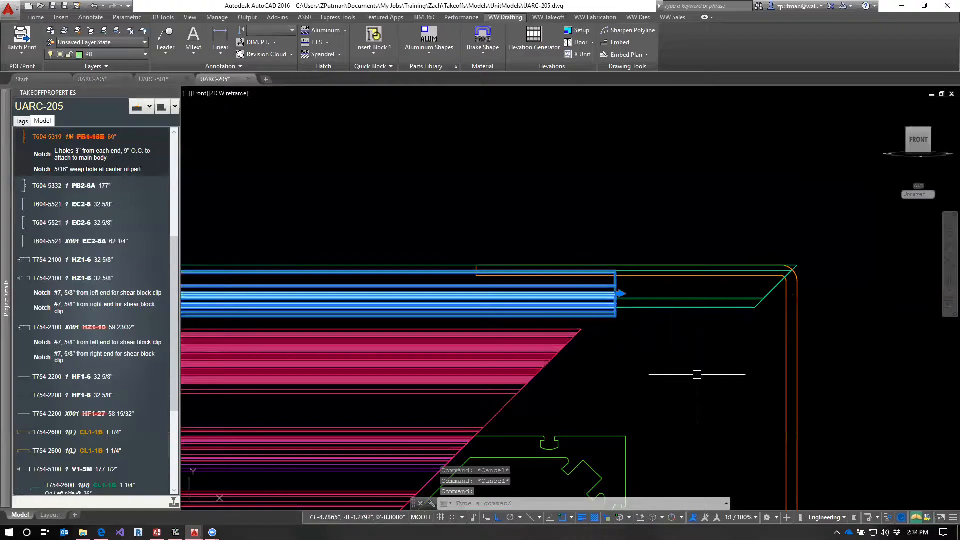
pyautogui.press('Escape')
# Examine the horizontal parts from the angled corner mullion across to the intermediate vertical mullion.
pyautogui.scroll(-2, 670, 350)
pyautogui.moveTo(681, 382); pyautogui.dragTo(674, 282, button='middle')
pyautogui.scroll(-2, 673, 282)
pyautogui.moveTo(684, 373); pyautogui.dragTo(708, 318, button='middle')
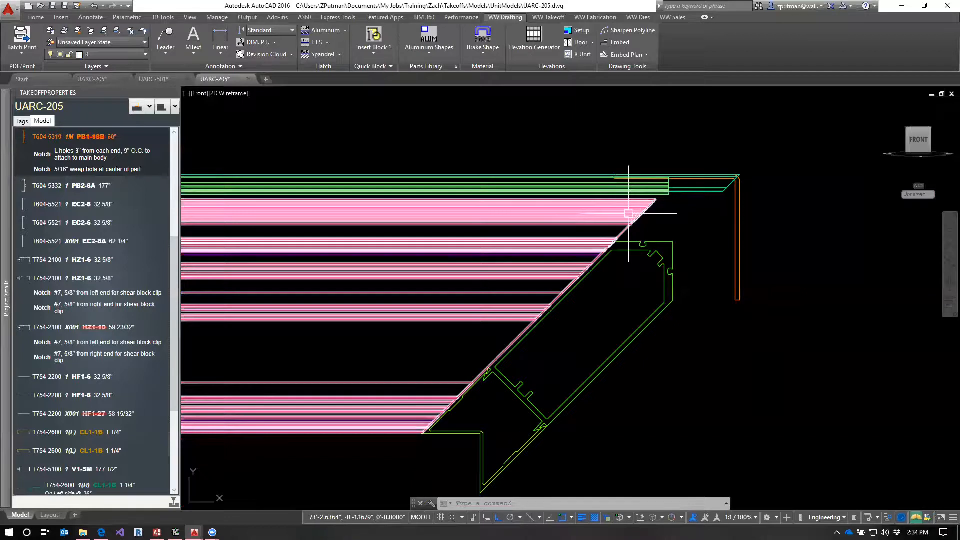
pyautogui.scroll(-2, 697, 318)
pyautogui.moveTo(457, 398); pyautogui.dragTo(816, 324, button='middle')
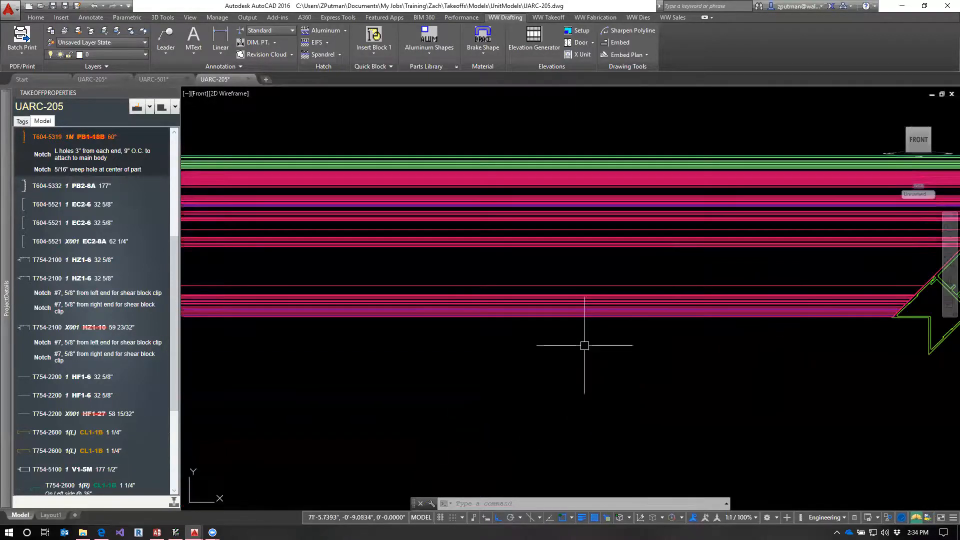
pyautogui.scroll(-4, 682, 382)
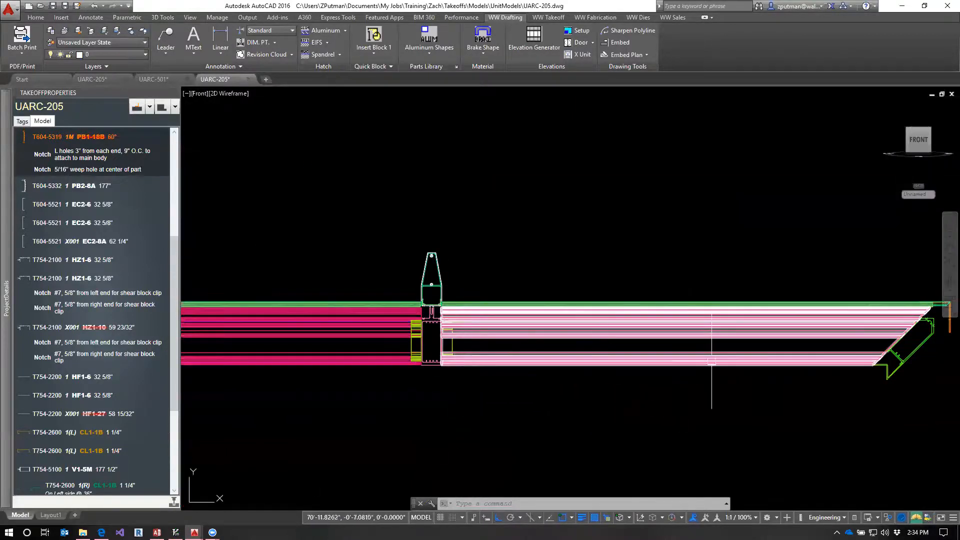
pyautogui.scroll(4, 772, 306)
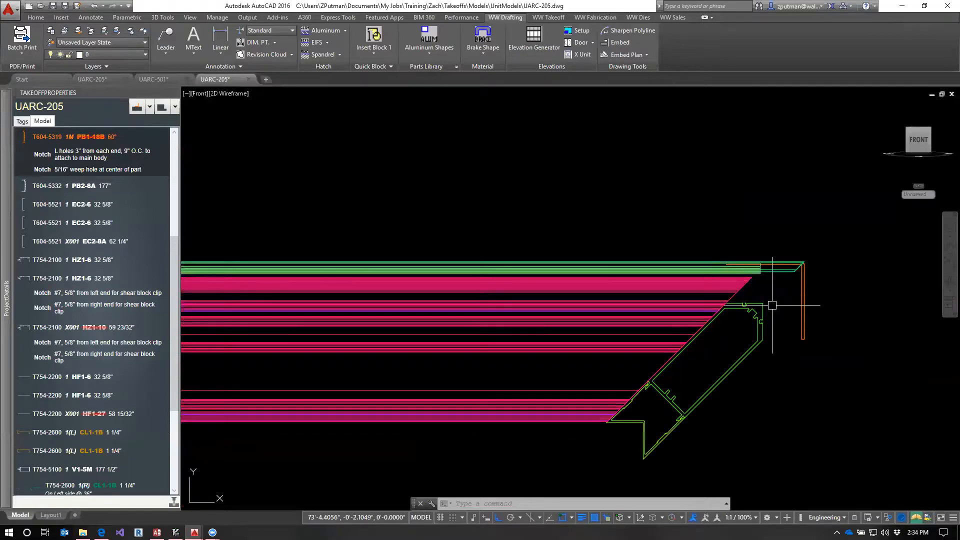
# Save and close the UARC-205 unit model, and return to the UARC-205 elevation drawing.
pyautogui.write('qsav')
pyautogui.press('Return')
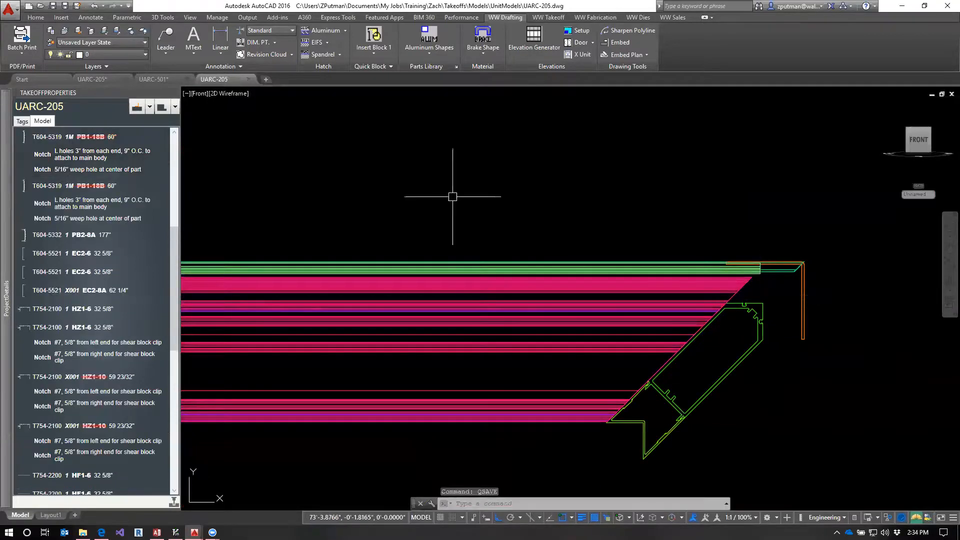
pyautogui.click(249, 79)
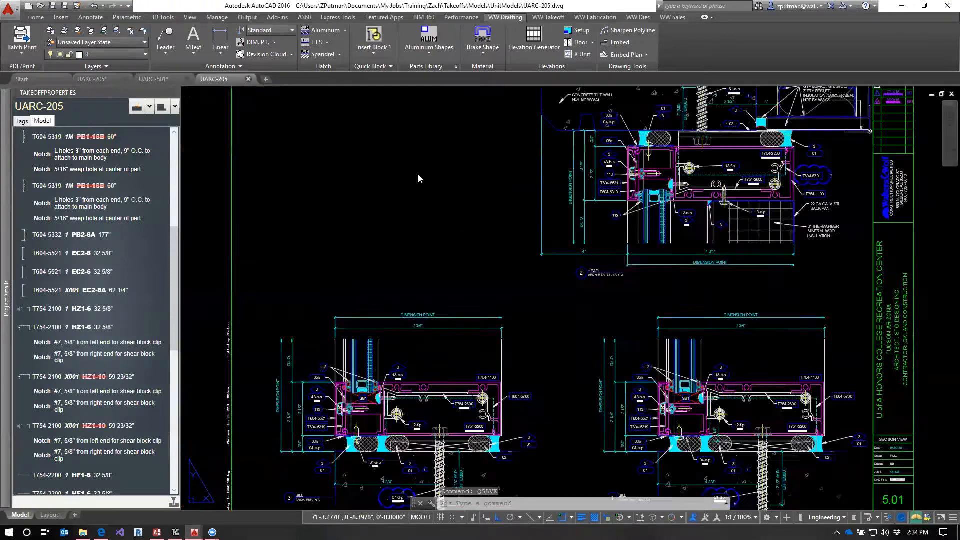
pyautogui.click(92, 79)
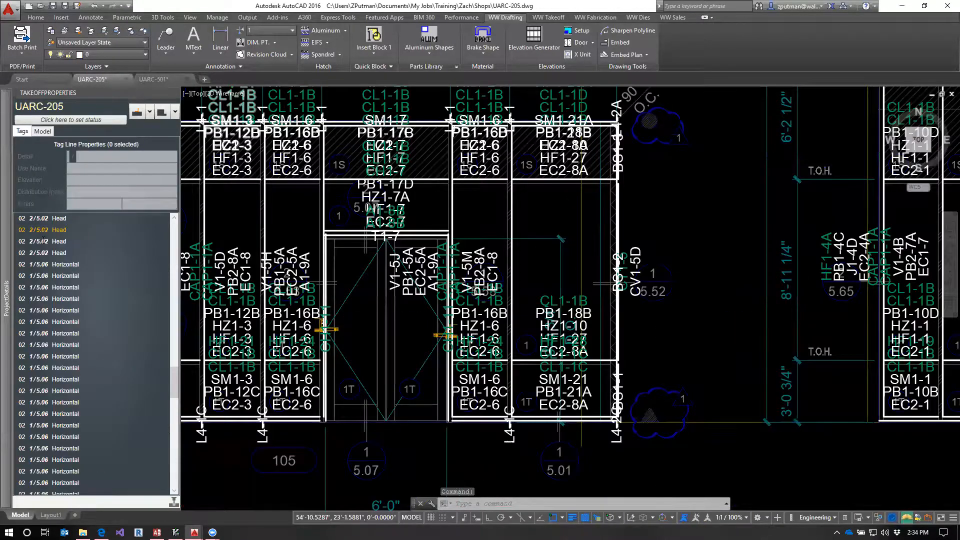
# Show the assembly of the HorizontalR use for detail 1\5.06 in the project details.
pyautogui.moveTo(6, 295)
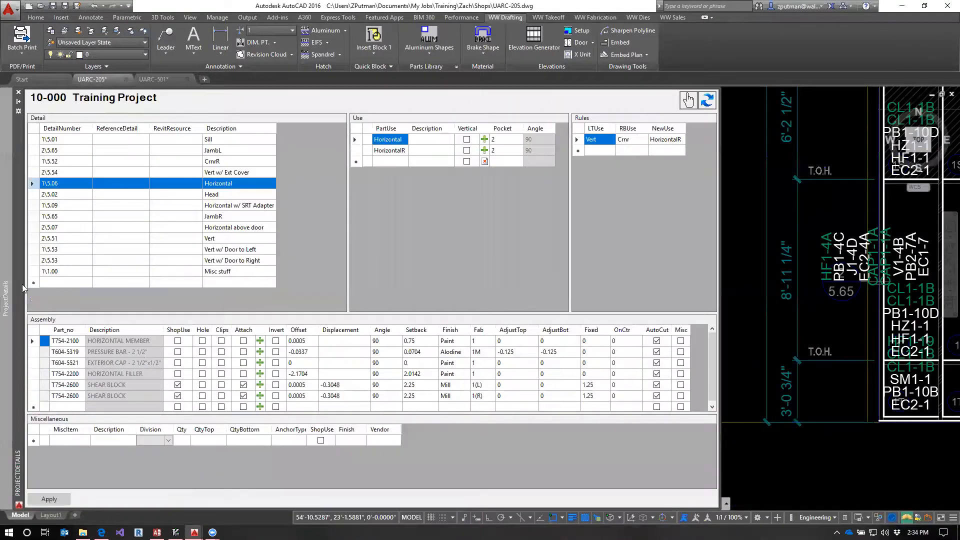
pyautogui.click(394, 150)
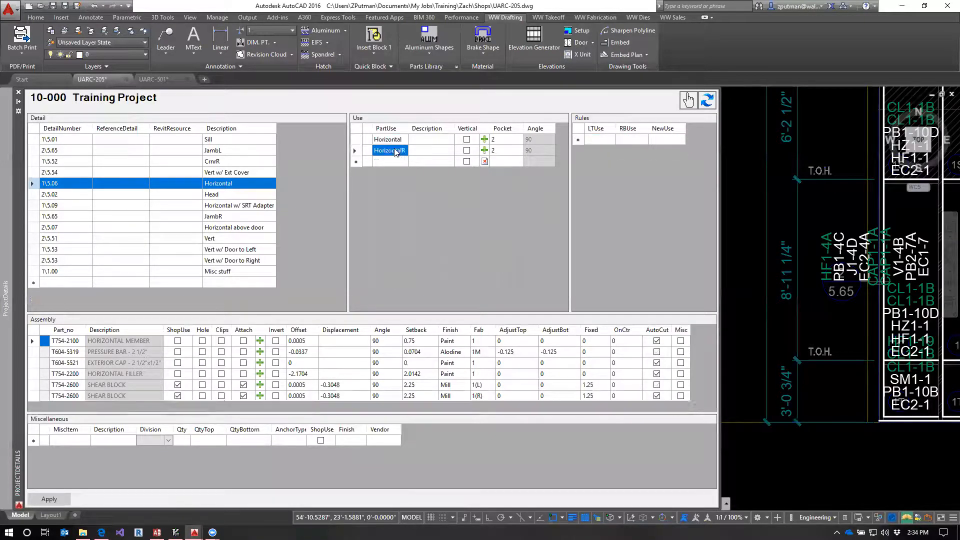
pyautogui.click(712, 102)
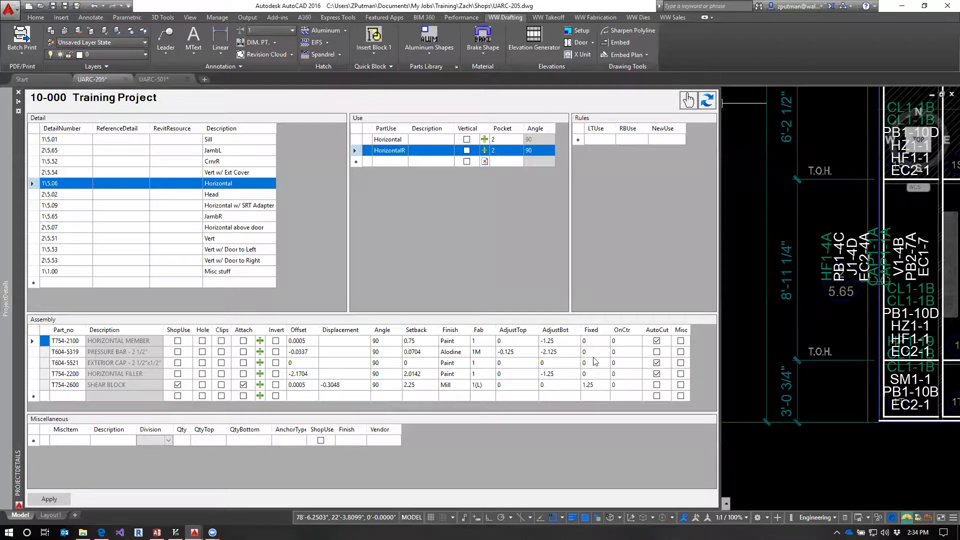
# Compare the AdjustBot values of the horizontal member, pressure bar and horizontal filler in the HorizontalR assembly.
pyautogui.click(564, 354)
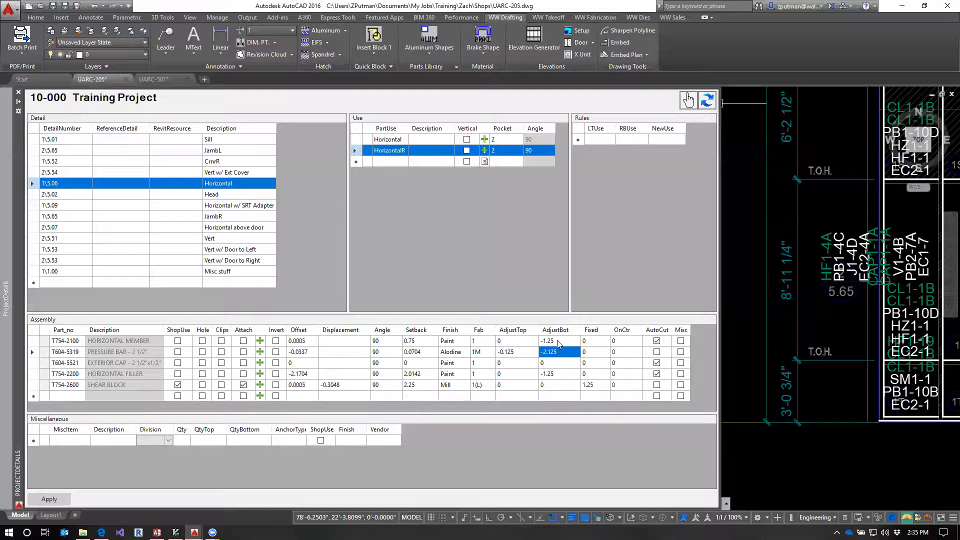
pyautogui.click(558, 342)
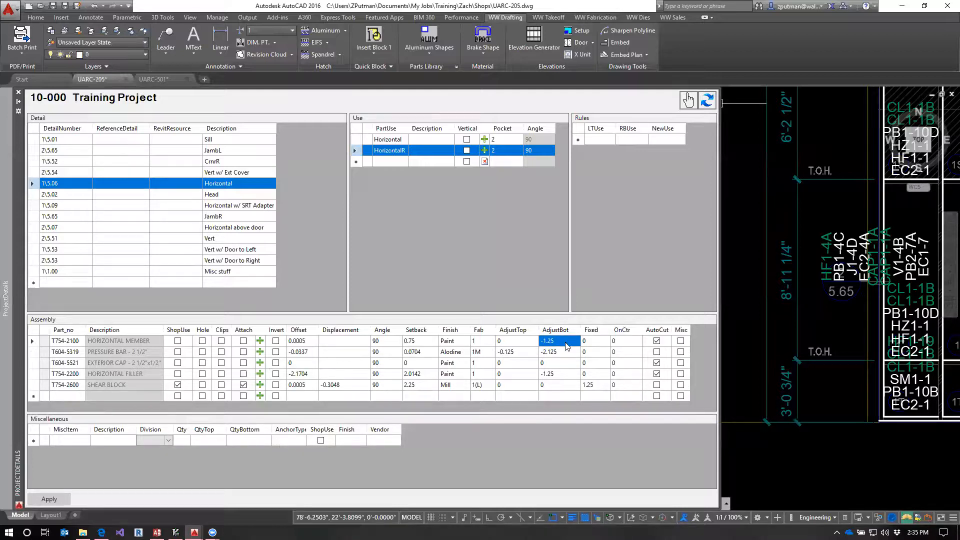
pyautogui.click(564, 374)
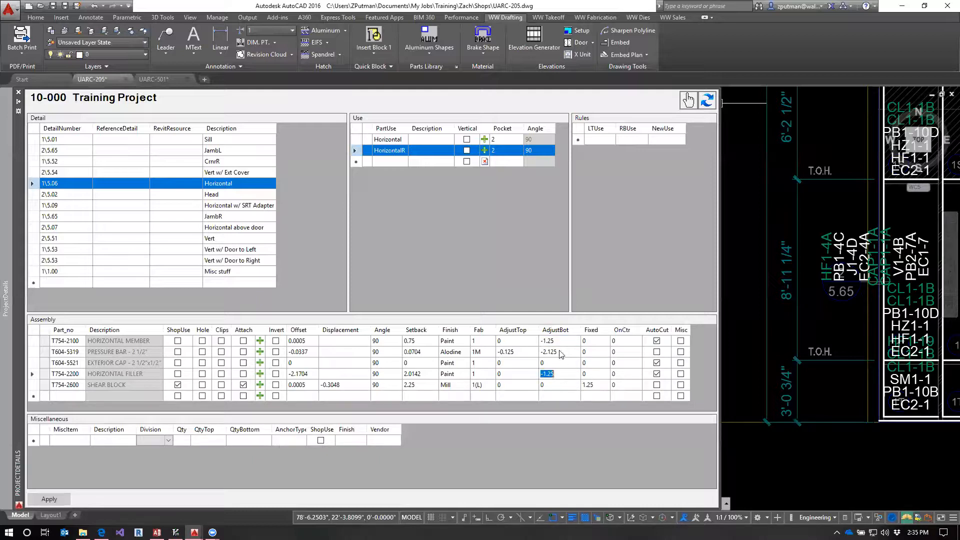
pyautogui.click(559, 342)
pyautogui.click(563, 374)
pyautogui.click(564, 343)
pyautogui.click(568, 375)
pyautogui.click(563, 342)
pyautogui.click(564, 378)
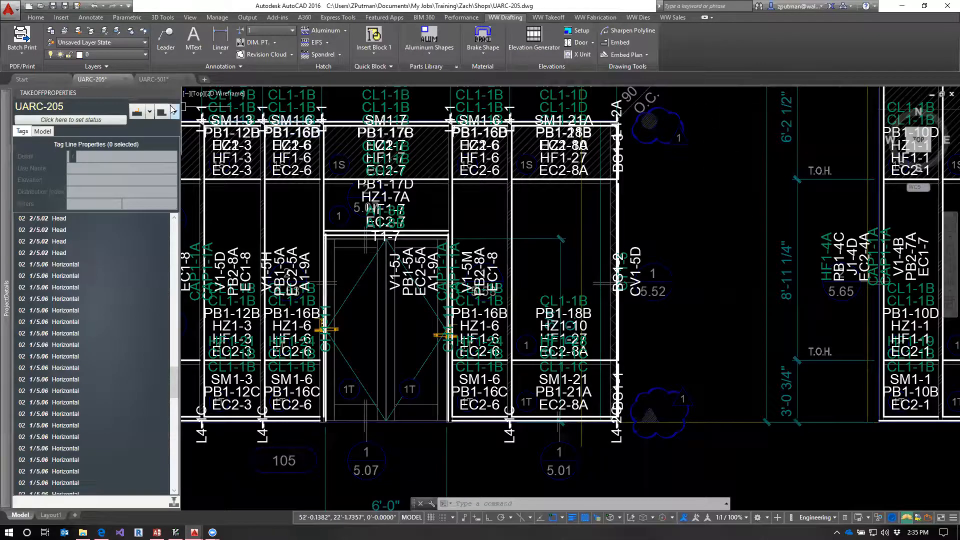
# Switch to the section drawing and use the QV command to open sheet 552.
pyautogui.moveTo(6, 310)
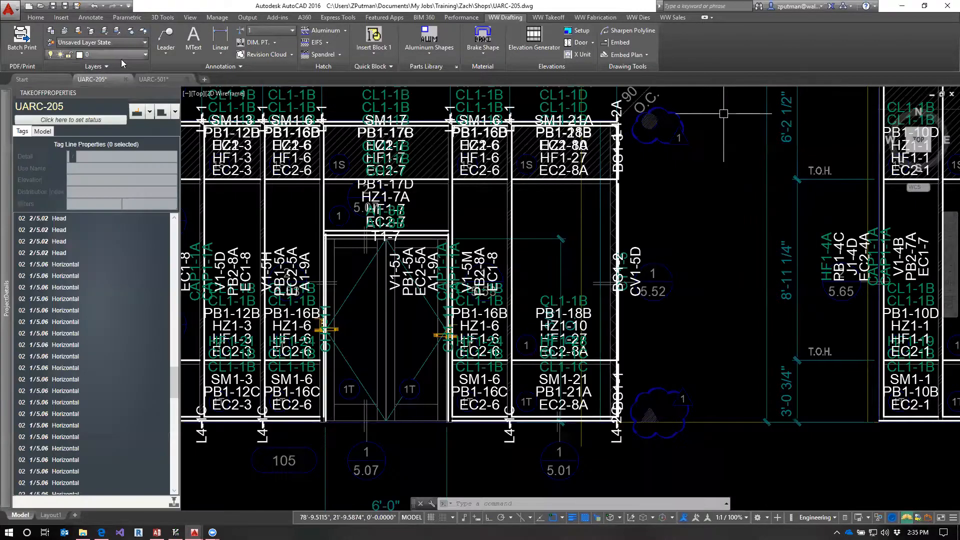
pyautogui.click(153, 79)
pyautogui.write('qv')
pyautogui.press('Return')
pyautogui.write('552')
pyautogui.press('Return')
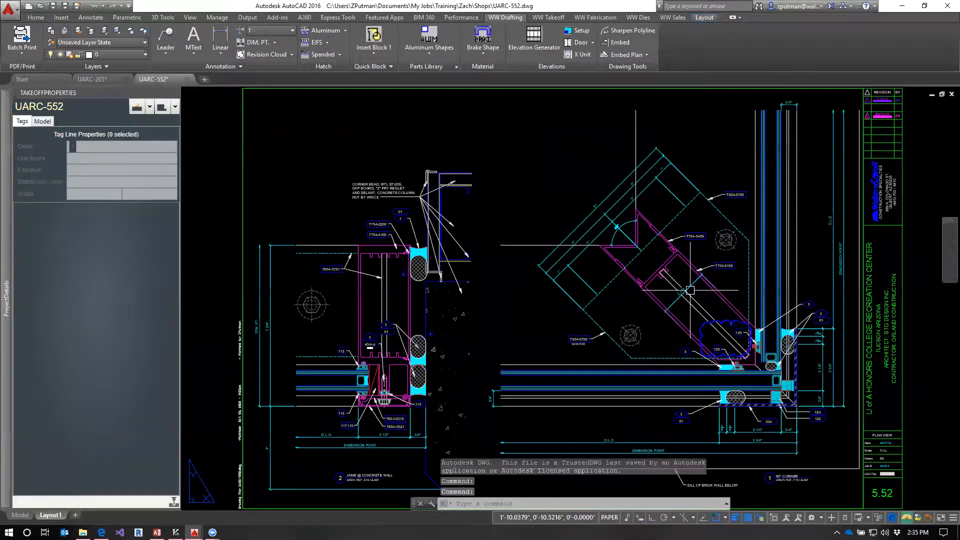
# Examine the 90° corner detail on sheet 5.52, including the T754-5109 mullion and the dimensions at the corner.
pyautogui.scroll(8, 660, 330)
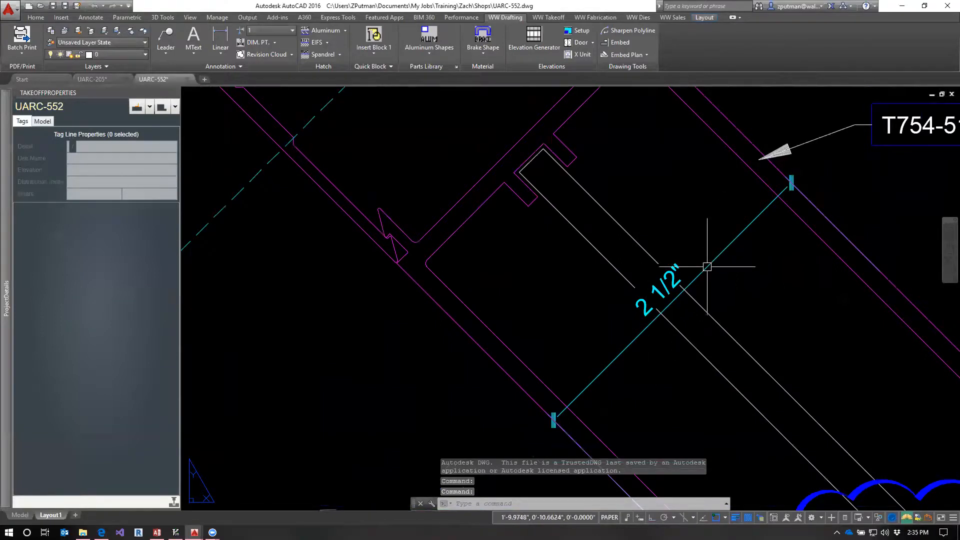
pyautogui.scroll(-2, 707, 265)
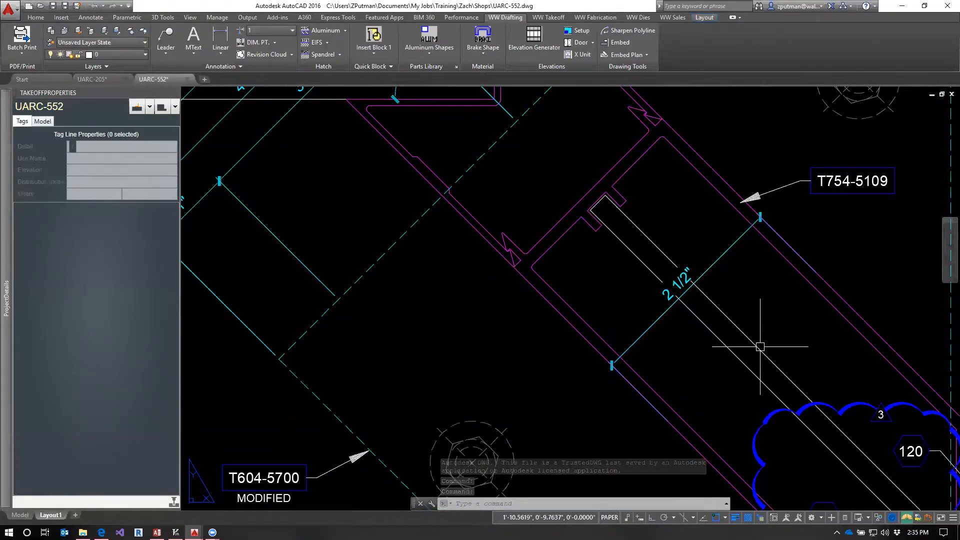
pyautogui.scroll(-2, 758, 346)
pyautogui.moveTo(783, 373); pyautogui.dragTo(465, 51, button='middle')
pyautogui.moveTo(502, 90); pyautogui.dragTo(592, 213, button='middle')
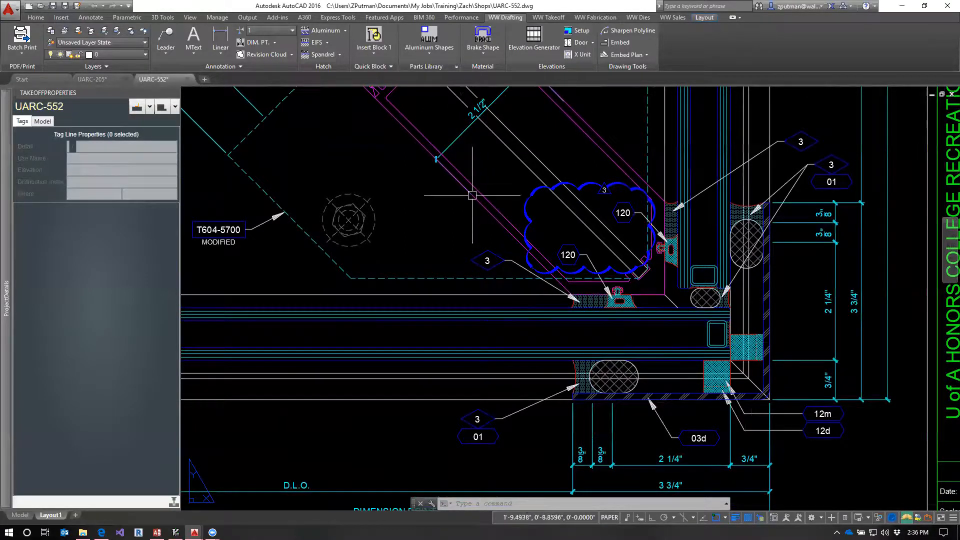
pyautogui.moveTo(515, 148); pyautogui.dragTo(558, 192, button='middle')
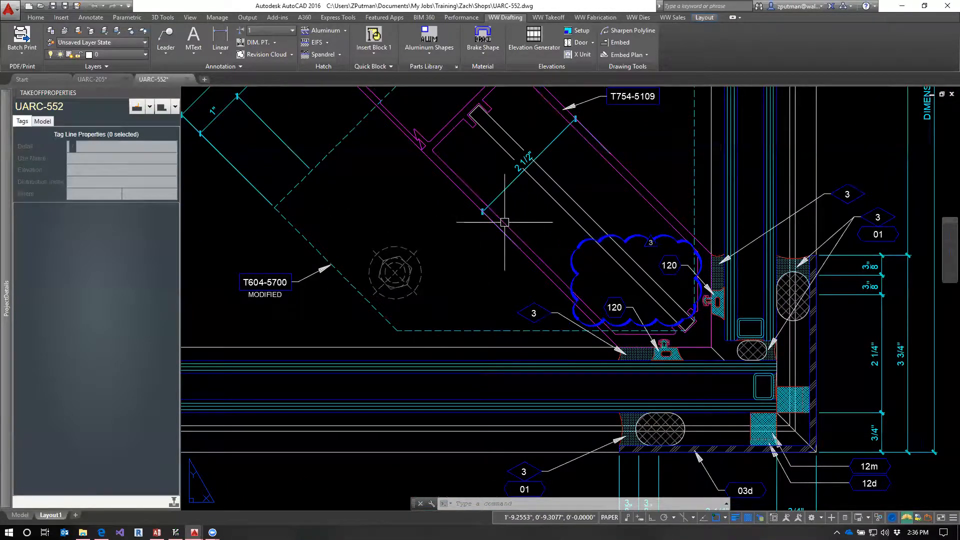
pyautogui.moveTo(833, 473); pyautogui.dragTo(705, 355, button='middle')
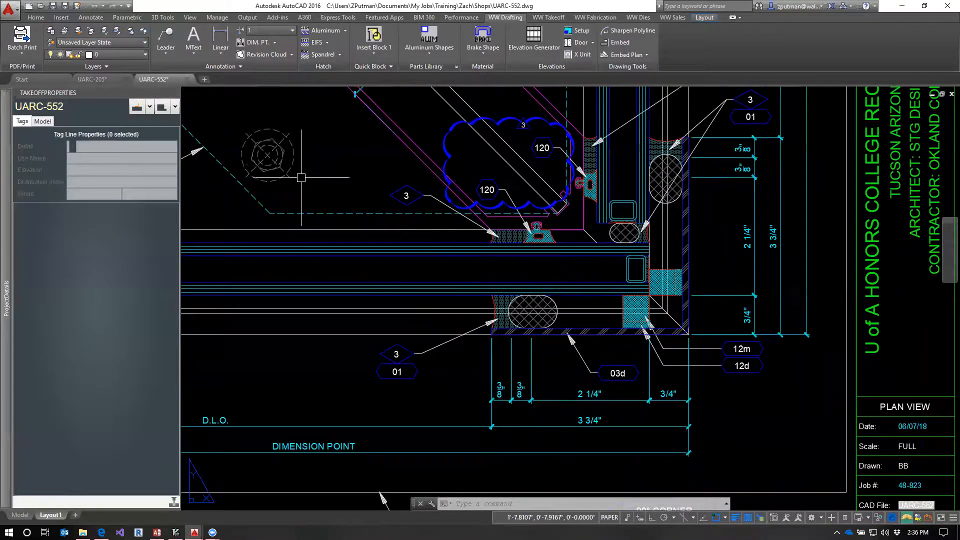
# Return to the UARC-205 elevation, save it, run the UPD update on it and save again.
pyautogui.click(92, 79)
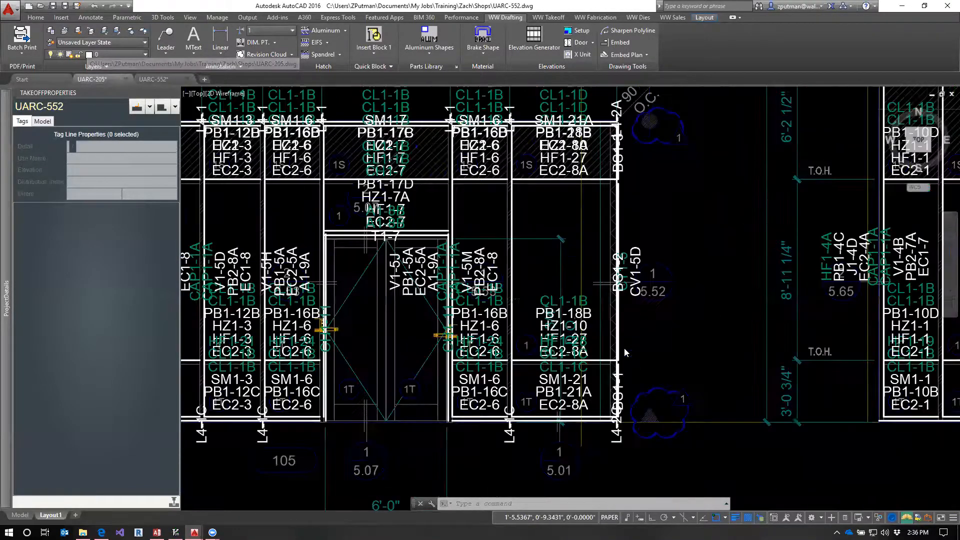
pyautogui.write('qsave')
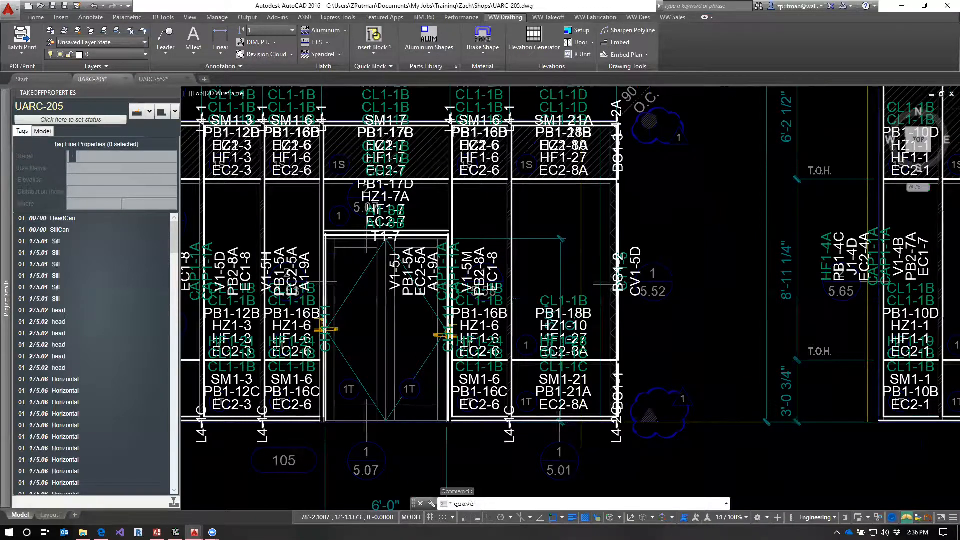
pyautogui.press('Return')
pyautogui.write('upd')
pyautogui.press('Return')
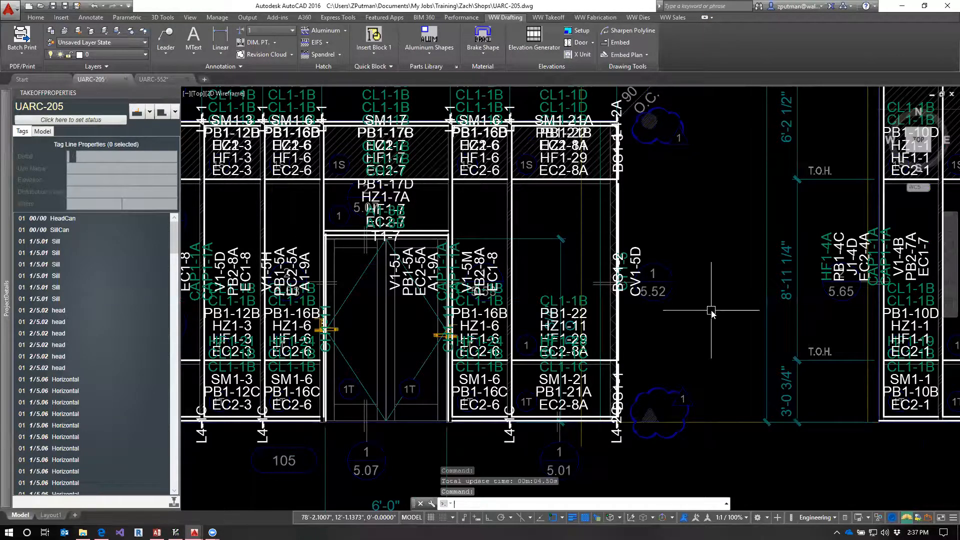
pyautogui.press('Return')
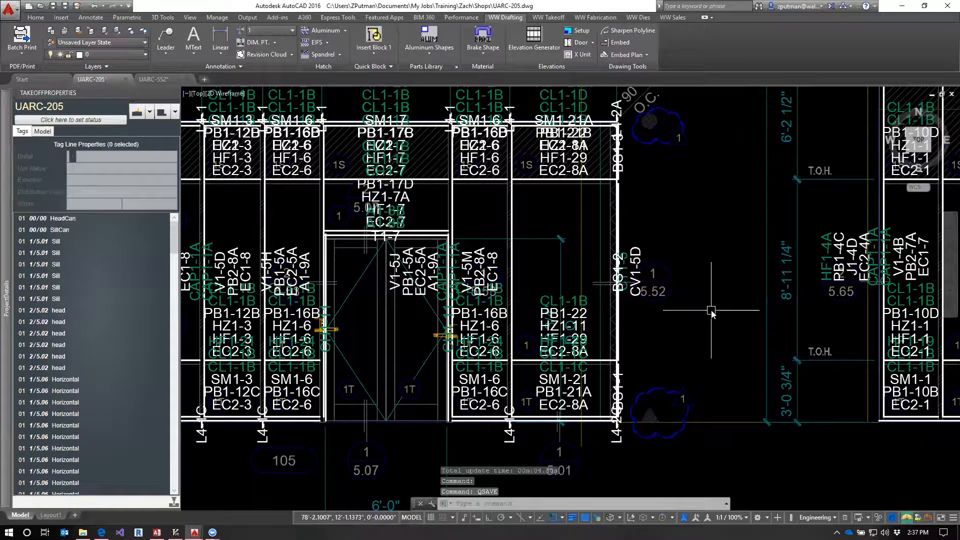
# Run the database update for the UARC-205 elevation once more and save the drawing.
pyautogui.write('upd')
pyautogui.press('Return')
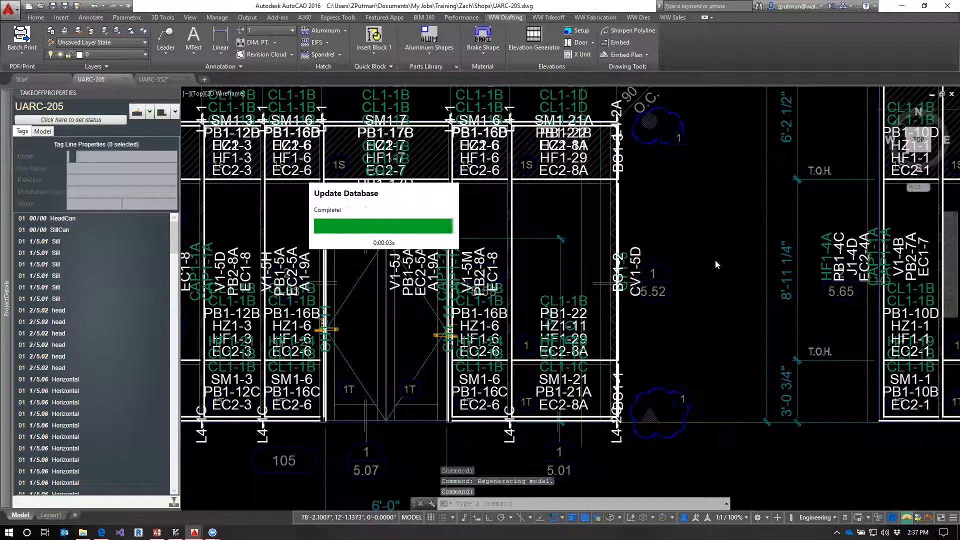
pyautogui.write('qsave')
pyautogui.press('Return')
pyautogui.press('alt')
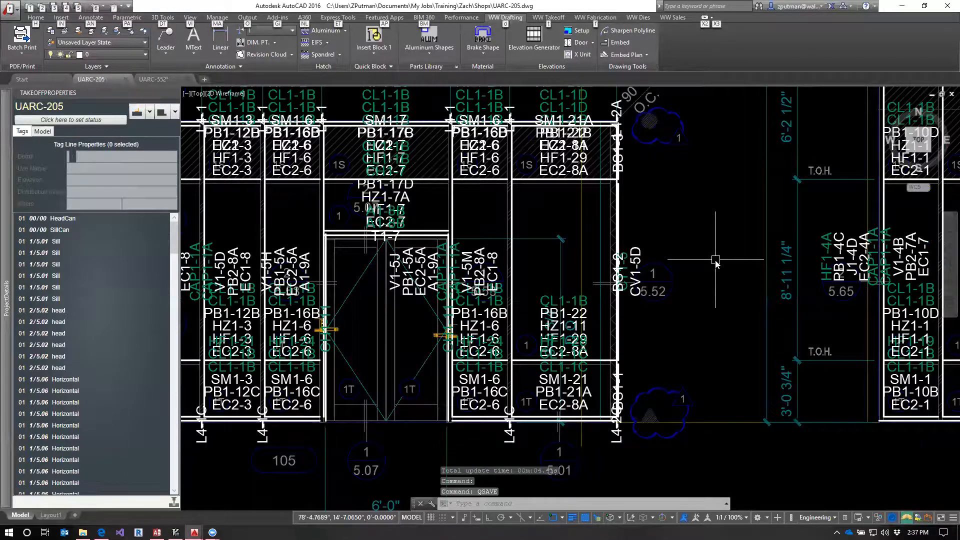
# Create a QBIM model from the tags crossing the lower horizontal beside the corner, and show its corner end from the front.
pyautogui.write('qbi')
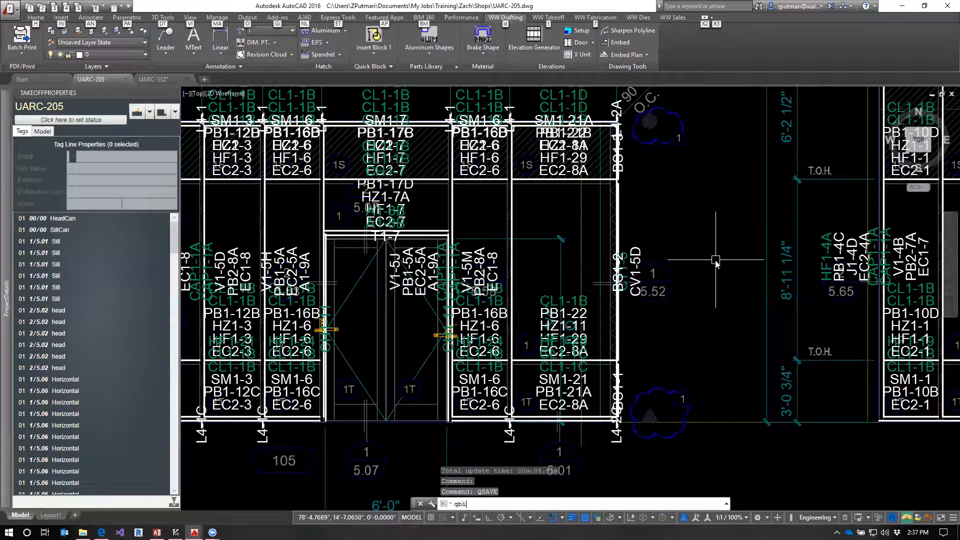
pyautogui.write('m')
pyautogui.press('Return')
pyautogui.click(671, 348)
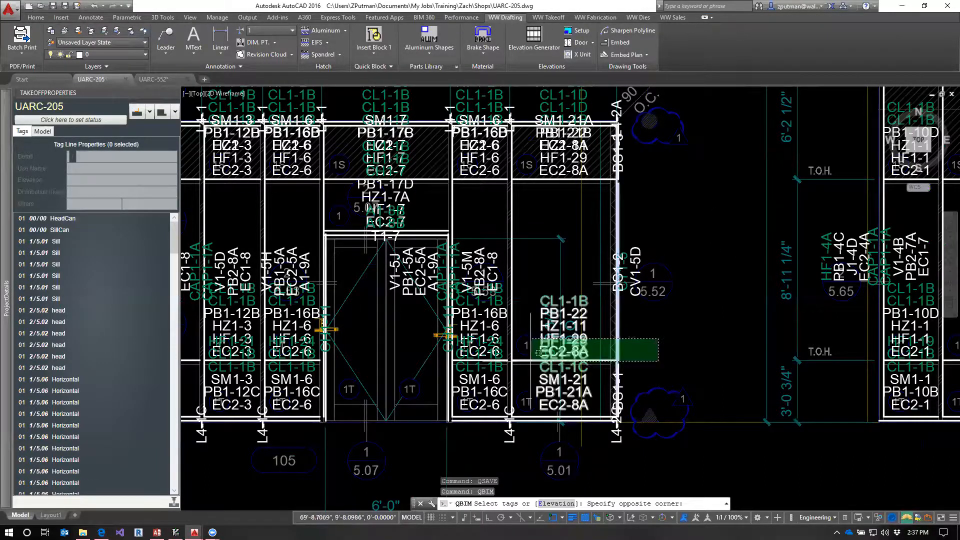
pyautogui.click(474, 385)
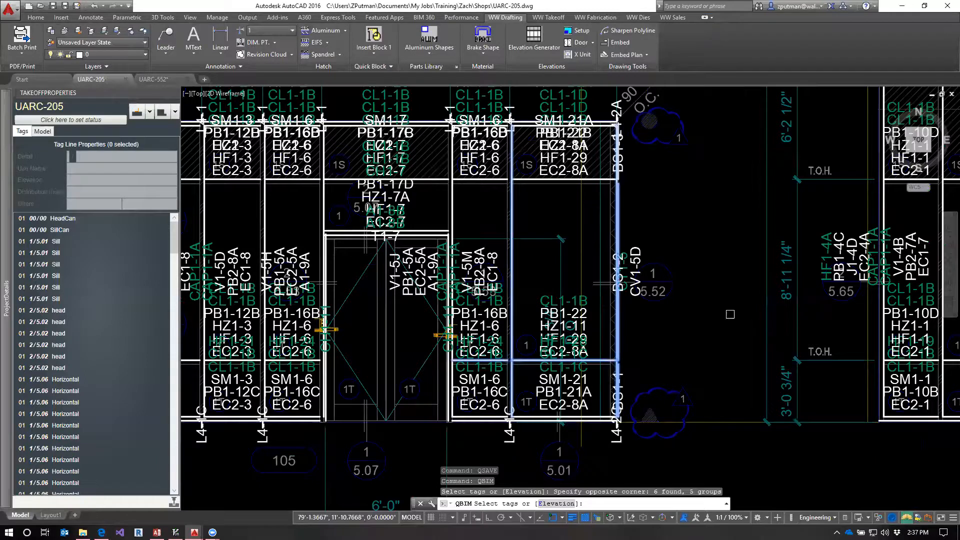
pyautogui.press('Return')
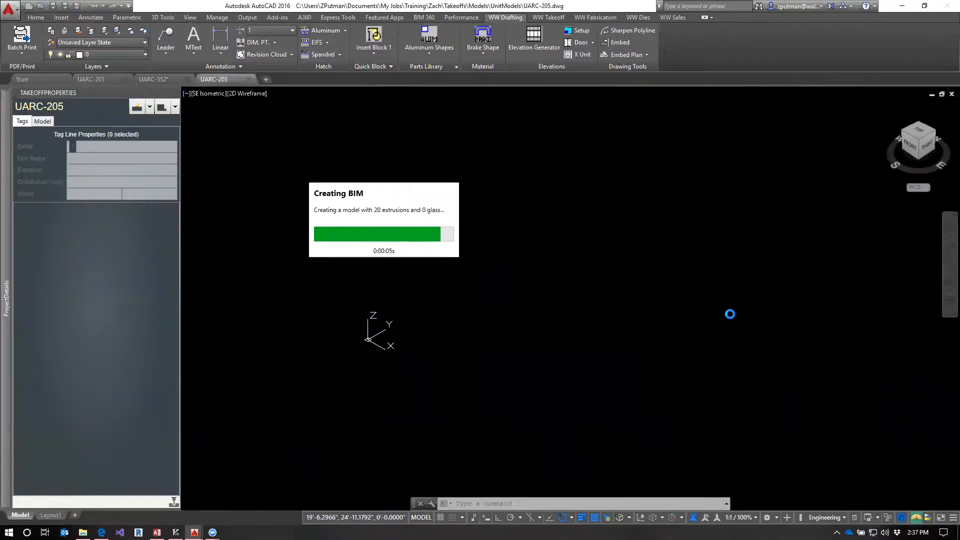
pyautogui.click(909, 150)
pyautogui.scroll(5, 653, 300)
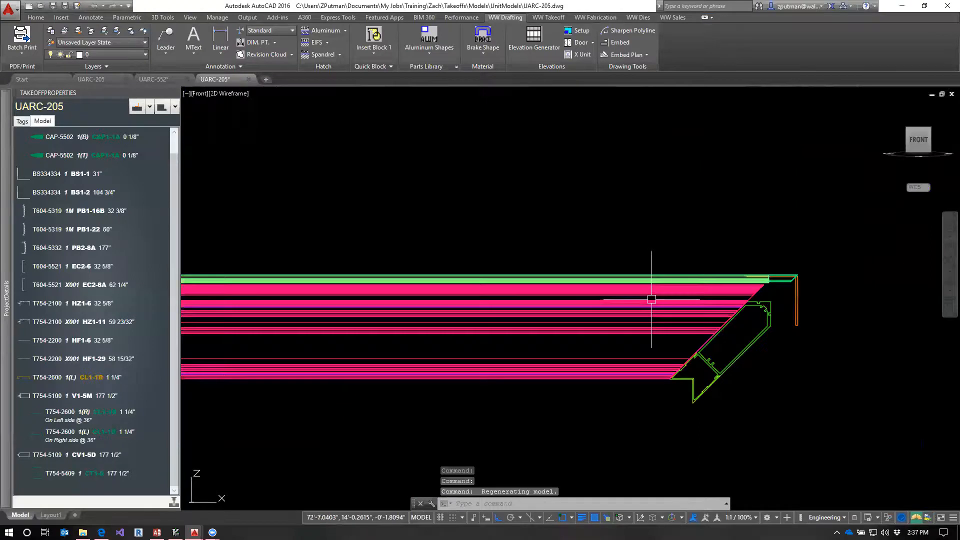
# Examine the angled corner end of the rebuilt UARC-205 horizontals and compare it with the 90° corner detail on sheet 5.52.
pyautogui.scroll(-4, 742, 288)
pyautogui.moveTo(362, 341); pyautogui.dragTo(762, 336, button='middle')
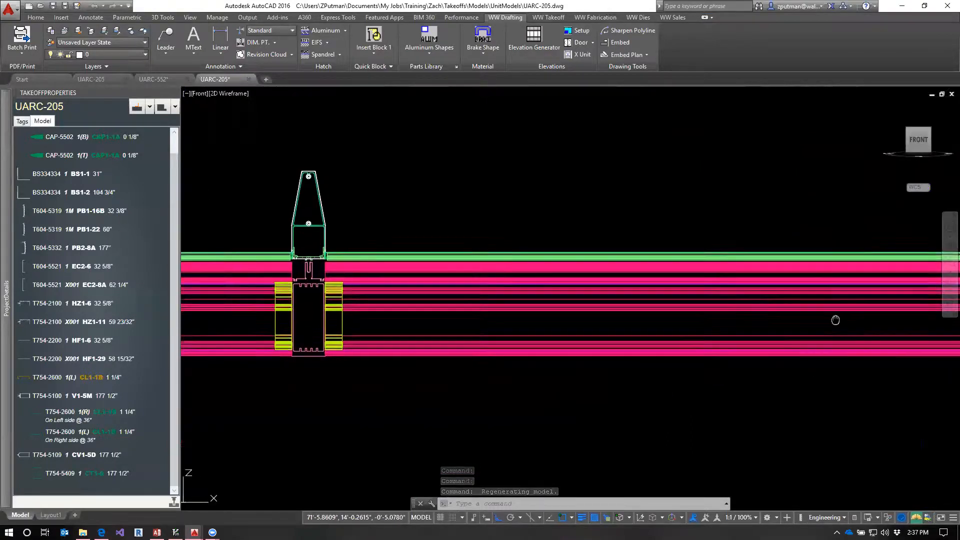
pyautogui.moveTo(844, 326); pyautogui.dragTo(608, 302, button='middle')
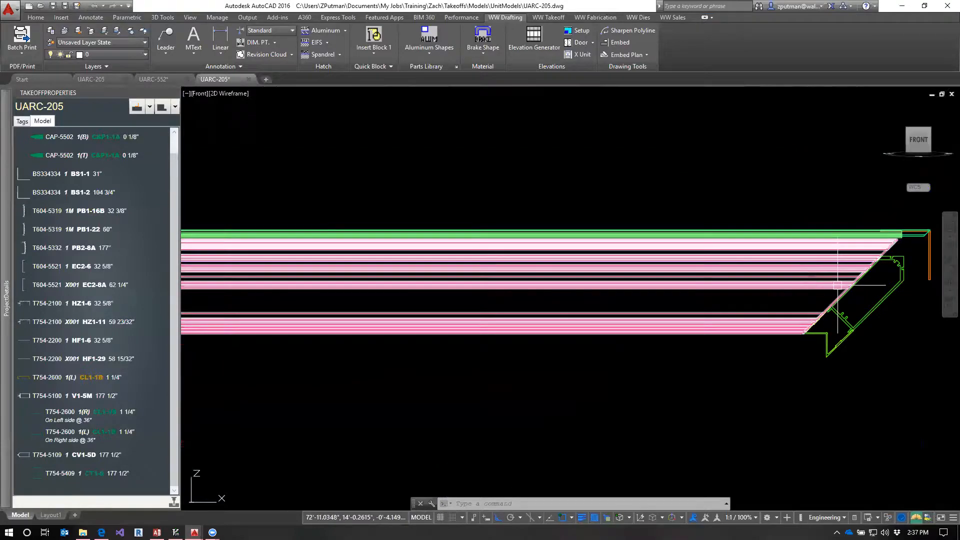
pyautogui.scroll(3, 863, 285)
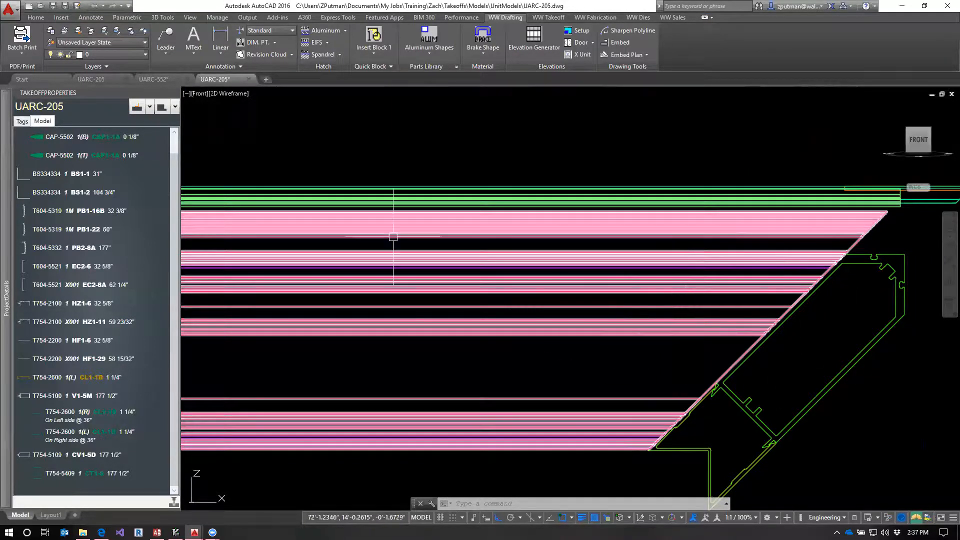
pyautogui.click(157, 80)
pyautogui.moveTo(441, 236); pyautogui.dragTo(718, 494, button='middle')
pyautogui.scroll(-2, 617, 399)
pyautogui.scroll(-1, 617, 400)
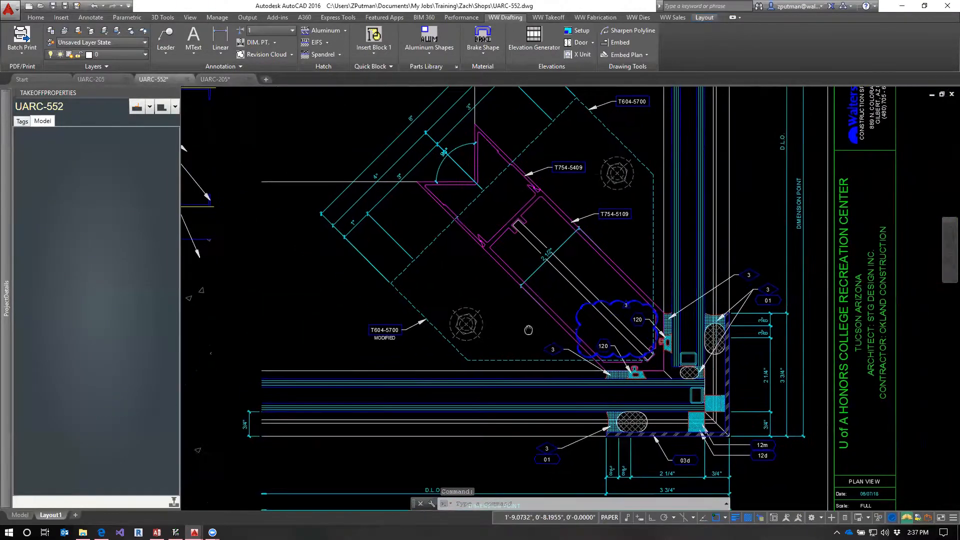
pyautogui.scroll(-1, 528, 345)
pyautogui.scroll(2, 516, 337)
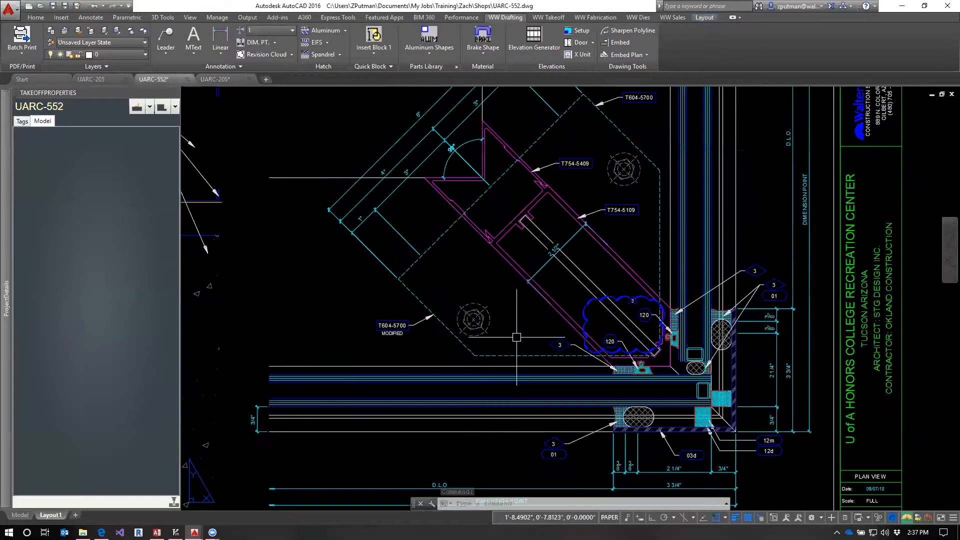
pyautogui.scroll(-4, 505, 320)
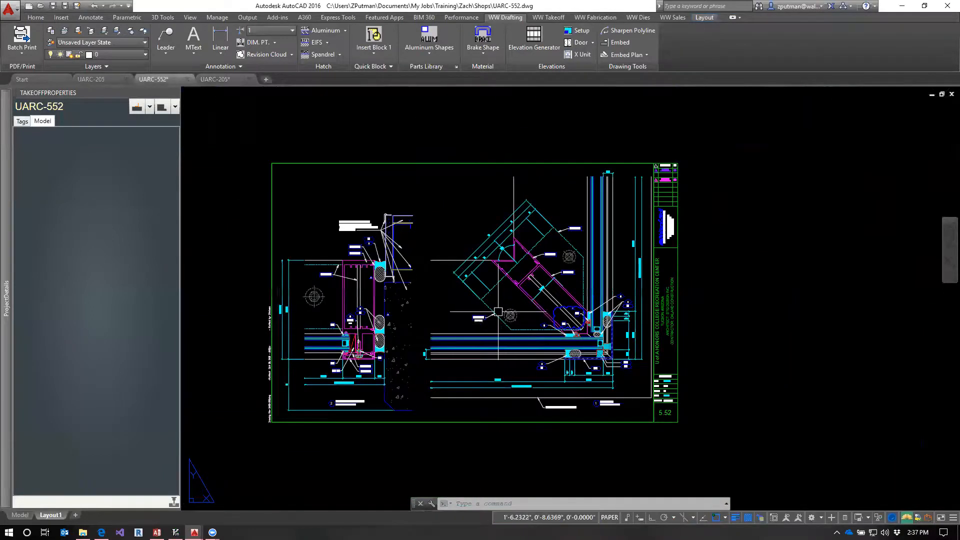
# Close sheet 5.52 and go through the following shop drawings, UARC-552A, UARC-553, UARC-554, UARC-555 and UARC-555A.
pyautogui.write('q')
pyautogui.press('space')
pyautogui.write('on ')
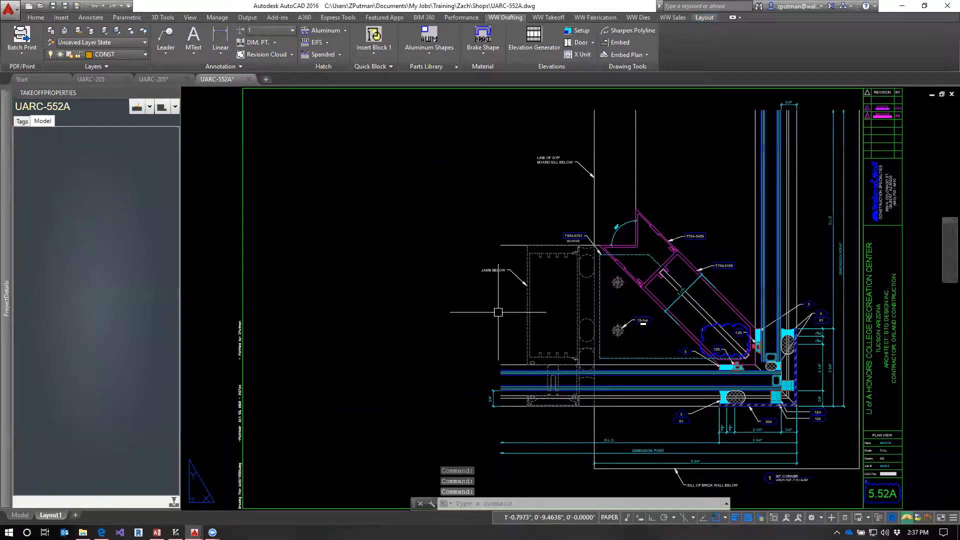
pyautogui.write('on')
pyautogui.press('space')
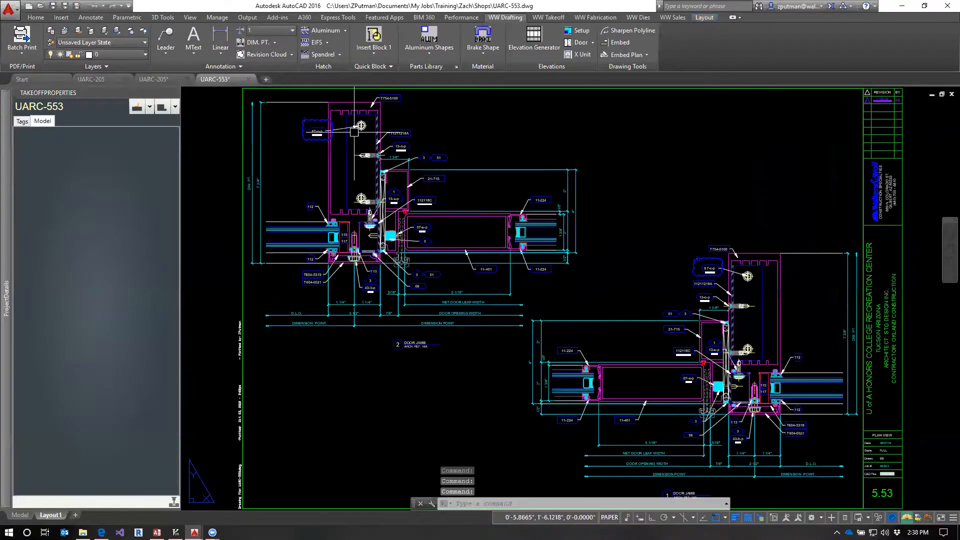
pyautogui.click(435, 50)
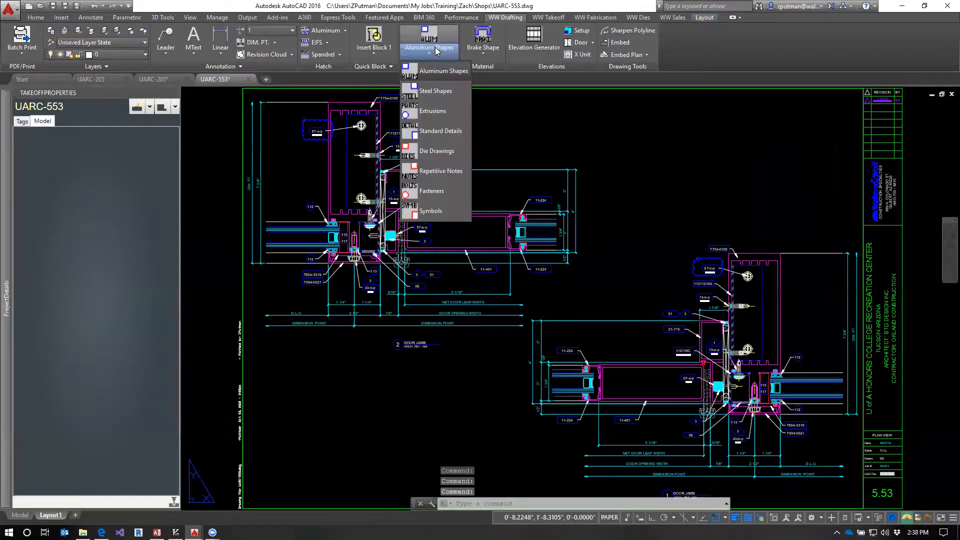
pyautogui.click(447, 135)
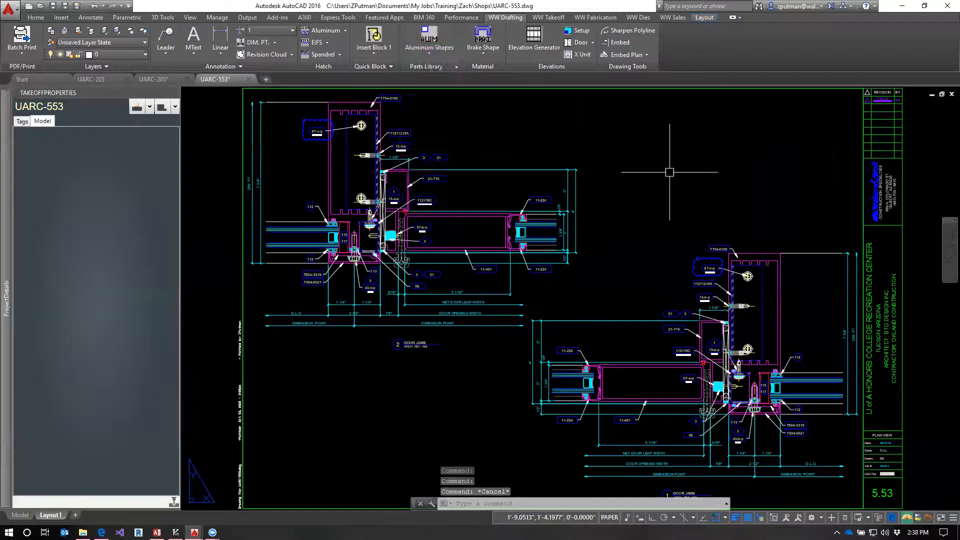
pyautogui.write('on')
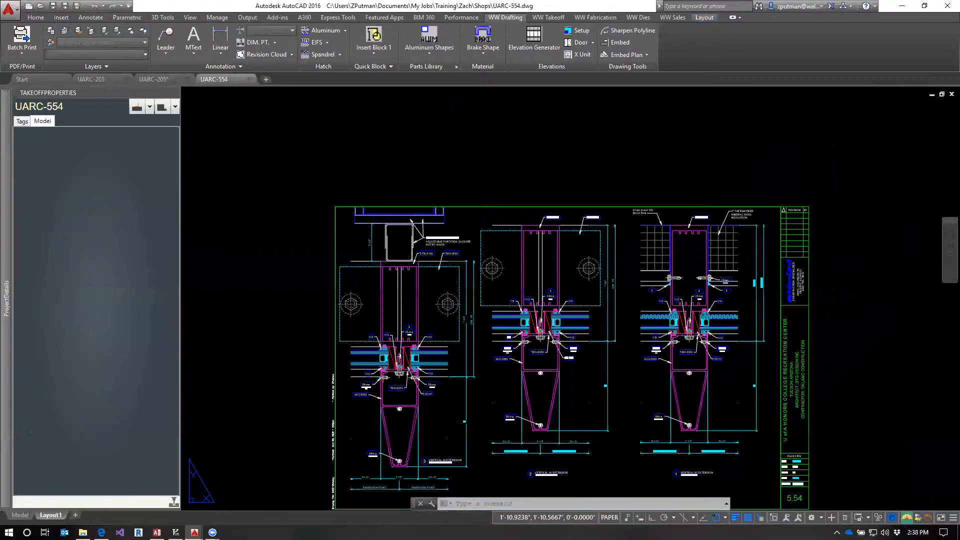
pyautogui.scroll(2, 675, 195)
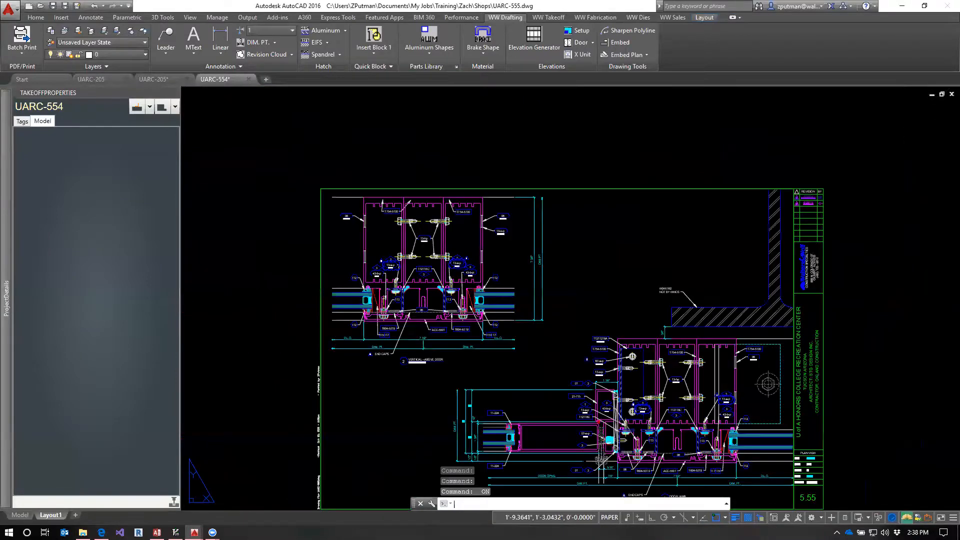
pyautogui.middleClick(671, 240)
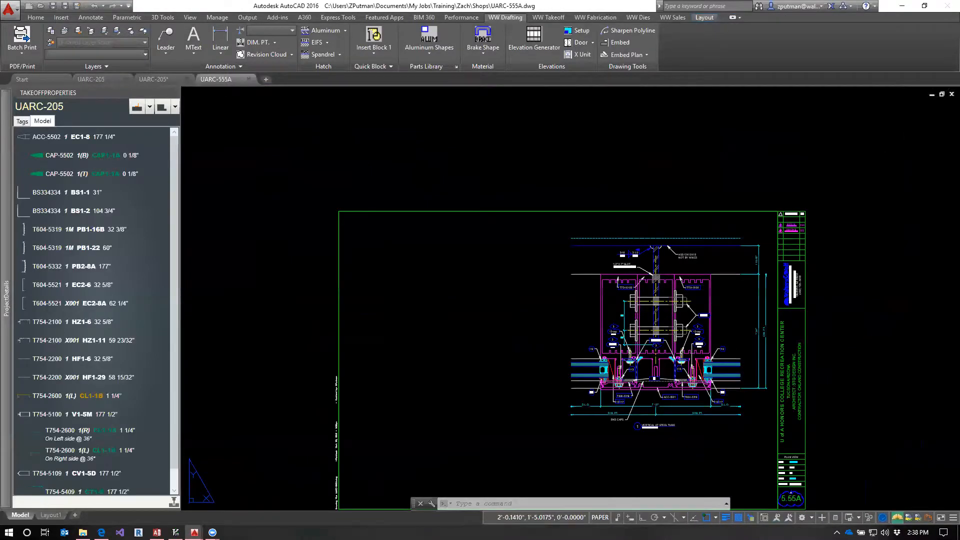
pyautogui.middleClick(686, 258)
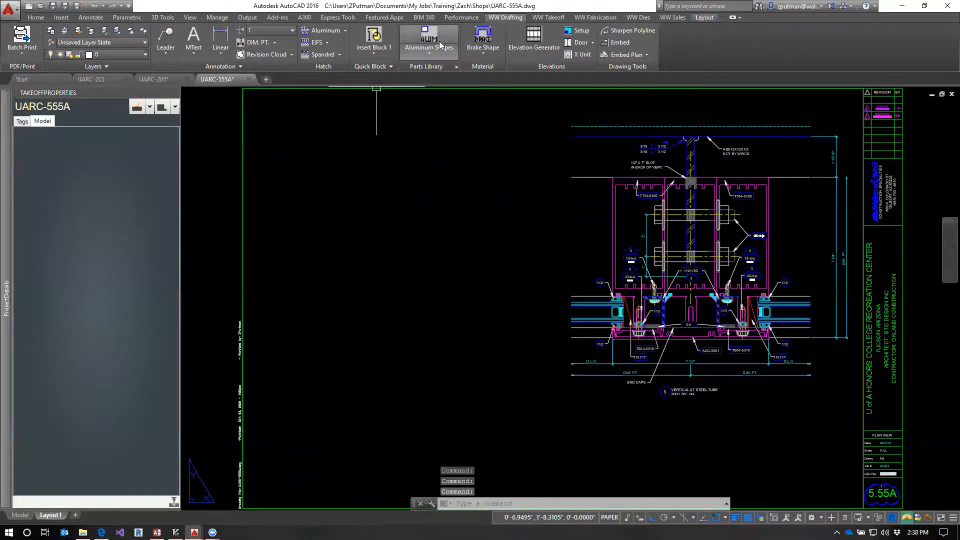
# Open the Standard Details library and preview the corner detail T754-07-001.dwg.
pyautogui.click(429, 53)
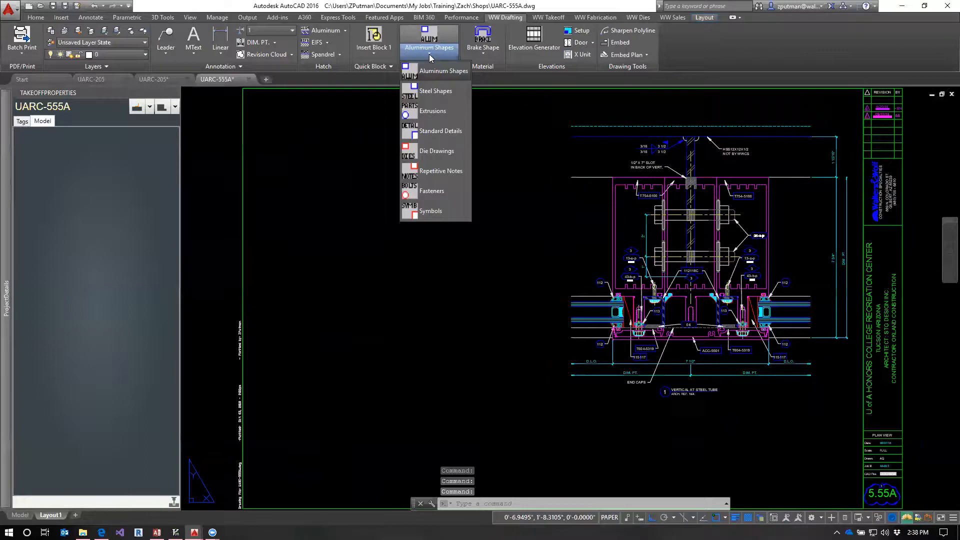
pyautogui.click(442, 133)
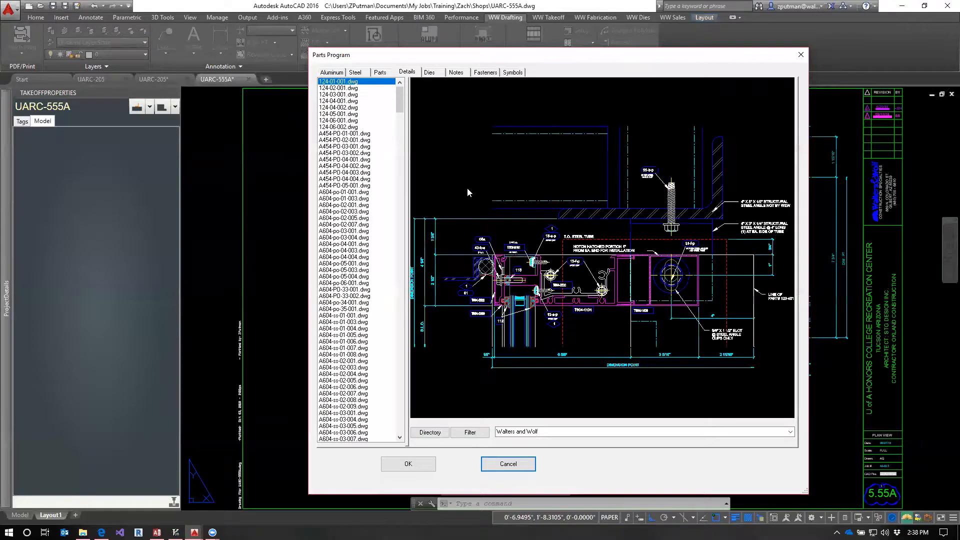
pyautogui.moveTo(399, 108); pyautogui.dragTo(417, 349)
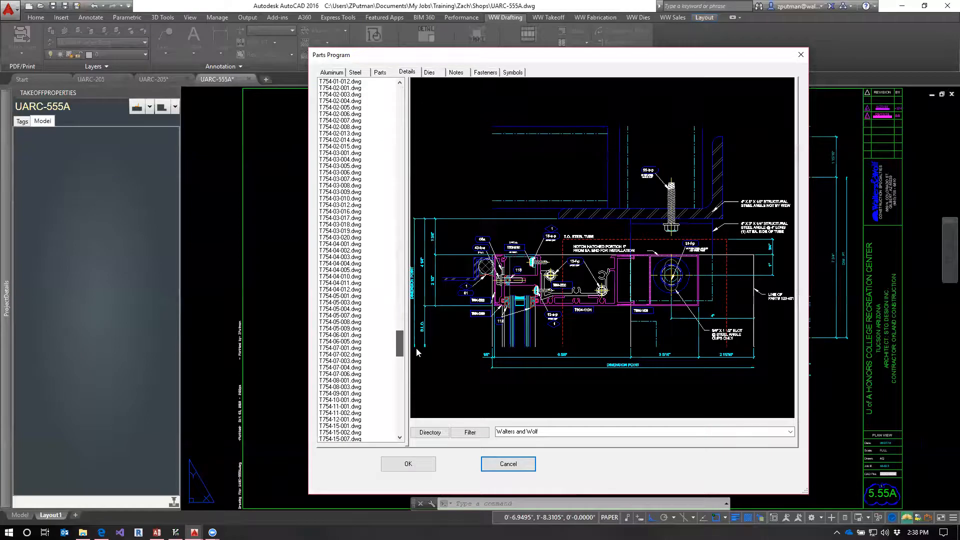
pyautogui.click(341, 348)
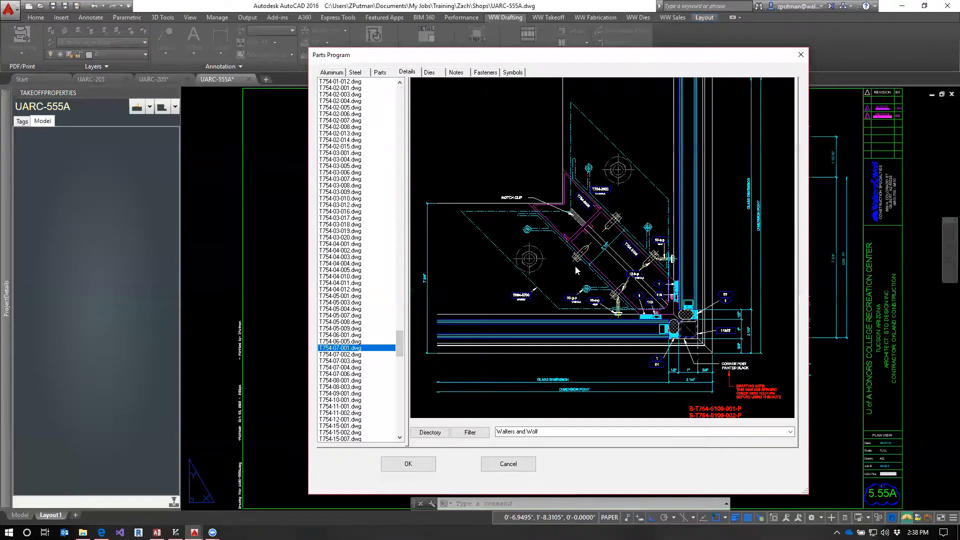
# Examine the clips, fasteners and notch around the T754-5109 mullion in the T754-07-001 corner detail.
pyautogui.scroll(4, 575, 270)
pyautogui.scroll(1, 625, 361)
pyautogui.moveTo(612, 338); pyautogui.dragTo(647, 281, button='middle')
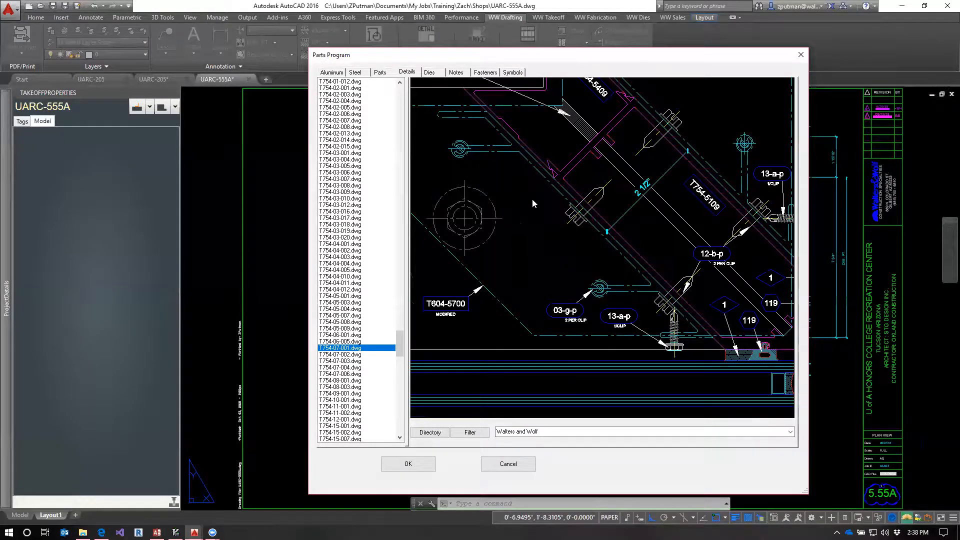
pyautogui.moveTo(532, 199); pyautogui.dragTo(518, 263, button='middle')
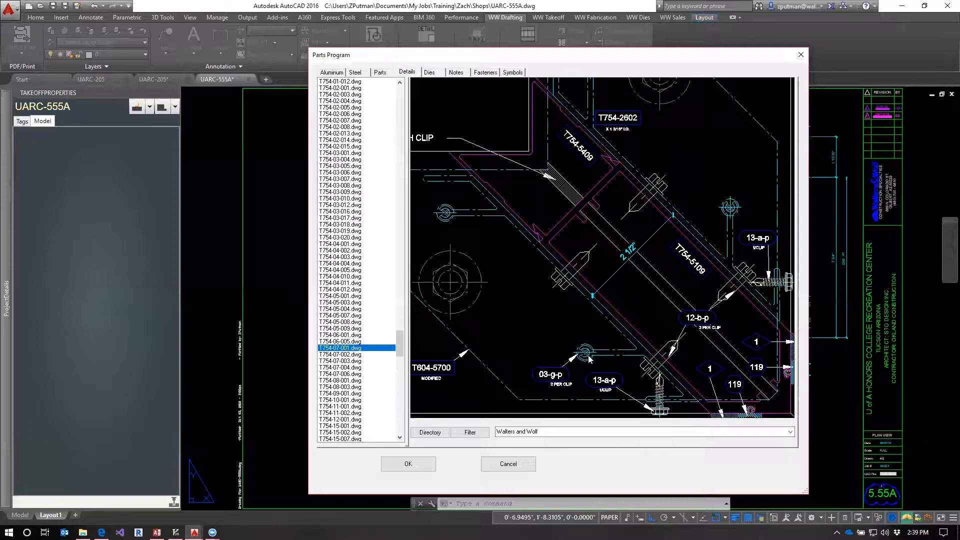
pyautogui.moveTo(659, 412); pyautogui.dragTo(629, 296, button='middle')
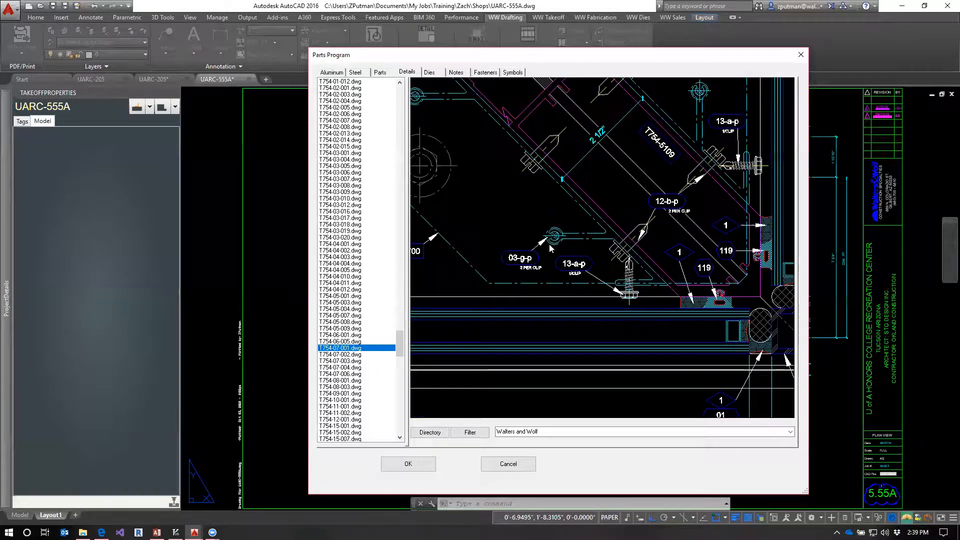
pyautogui.scroll(-1, 593, 244)
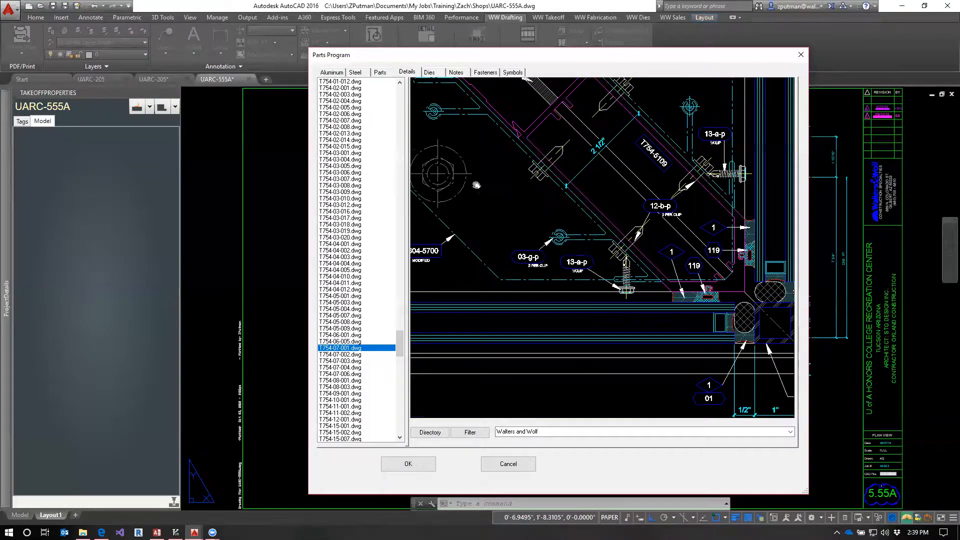
pyautogui.moveTo(476, 185); pyautogui.dragTo(543, 255, button='middle')
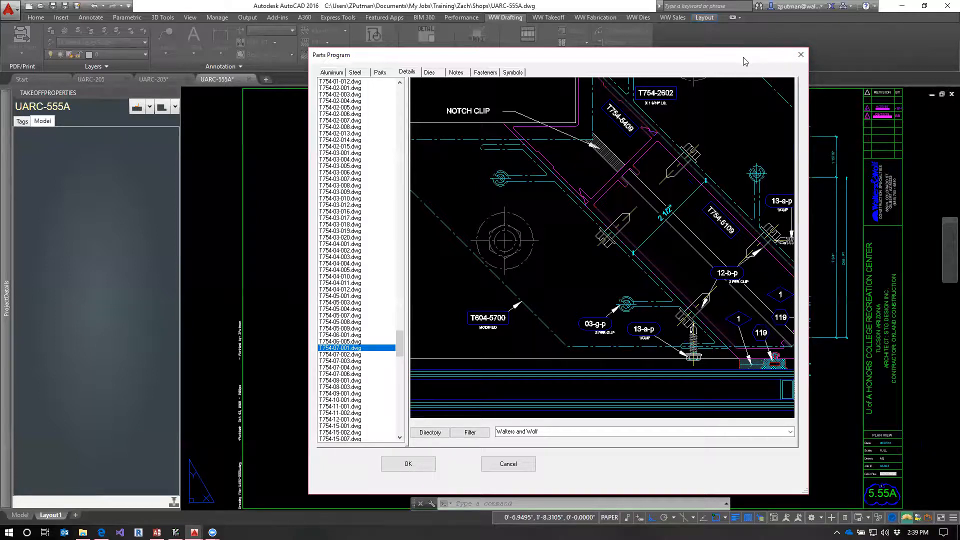
pyautogui.moveTo(742, 61); pyautogui.dragTo(714, 60)
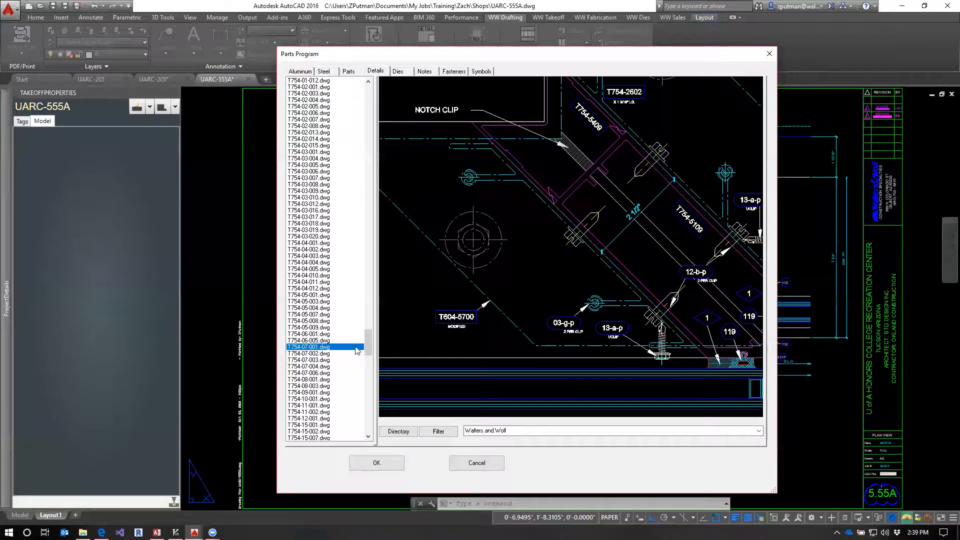
# Preview the other standard corner details T754-07-002, T754-07-004 and T754-07-006.
pyautogui.click(324, 354)
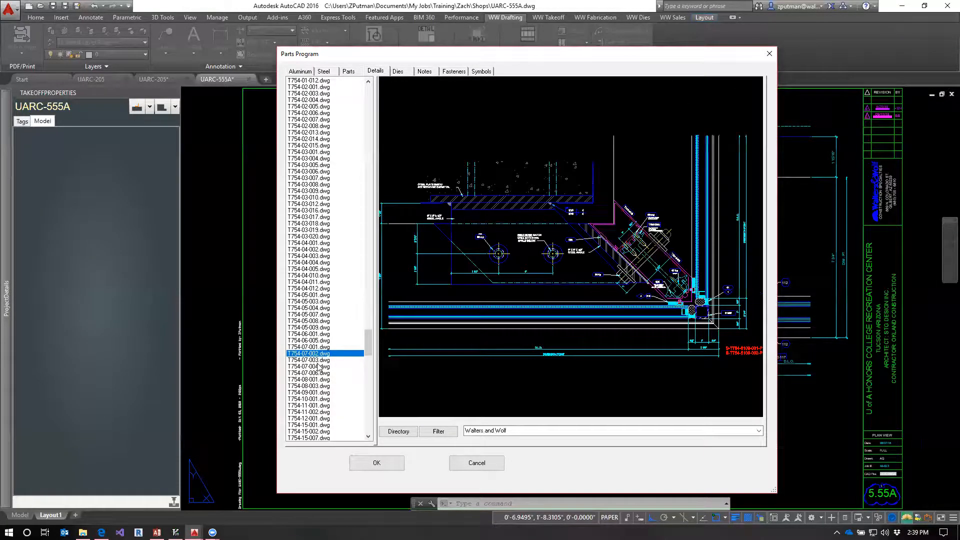
pyautogui.click(318, 366)
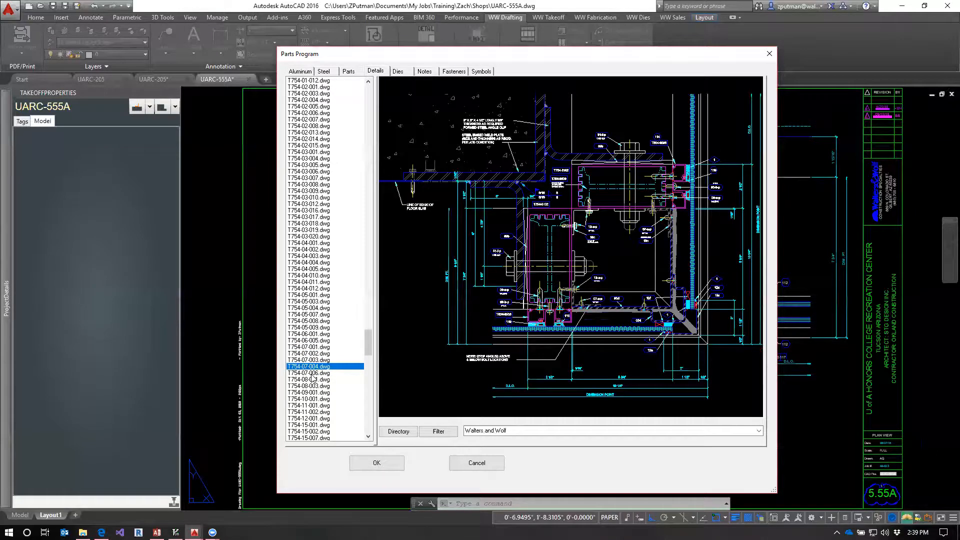
pyautogui.click(310, 373)
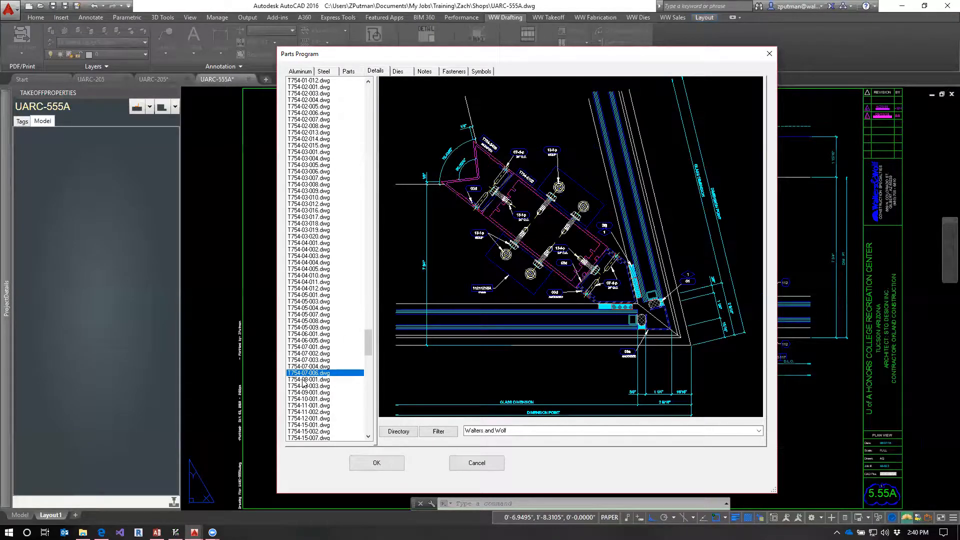
# Return to the T754-07-001 detail, check its T604-5700 anchor and mullion clip fasteners, and close the parts library.
pyautogui.click(314, 347)
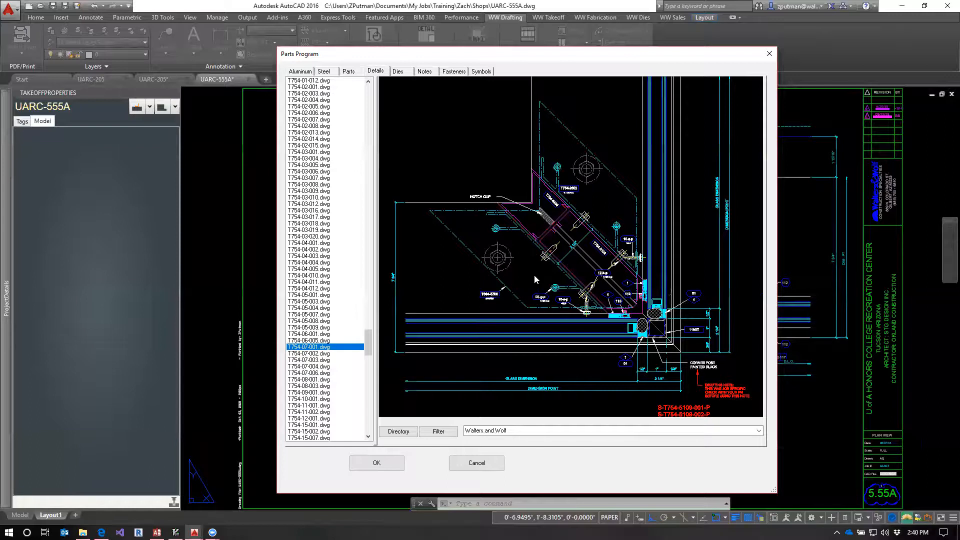
pyautogui.scroll(6, 545, 276)
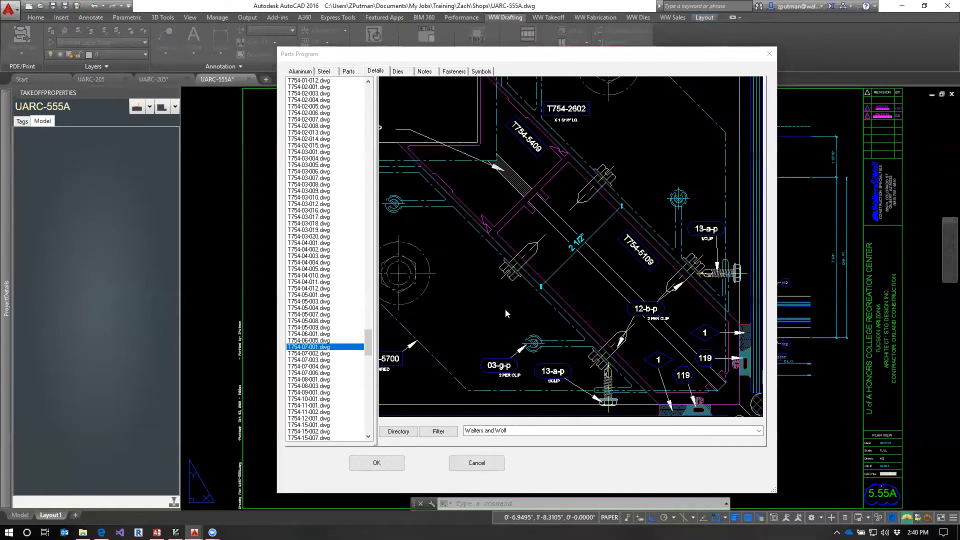
pyautogui.moveTo(521, 316); pyautogui.dragTo(585, 300, button='middle')
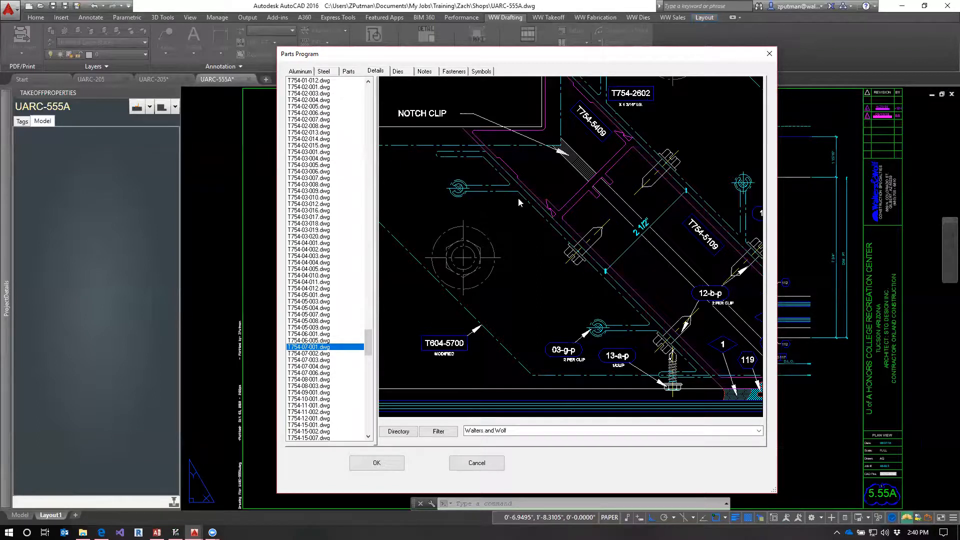
pyautogui.moveTo(681, 281); pyautogui.dragTo(623, 252, button='middle')
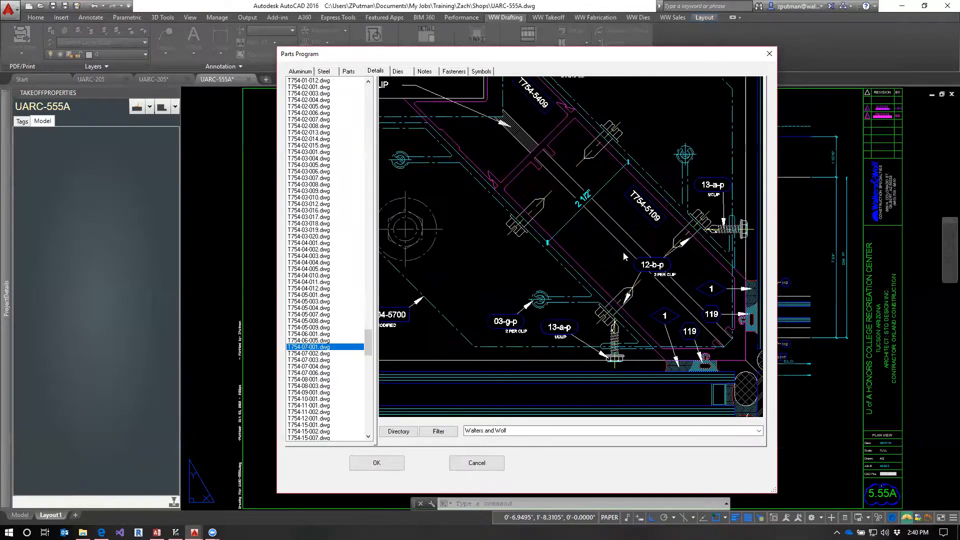
pyautogui.scroll(-1, 620, 281)
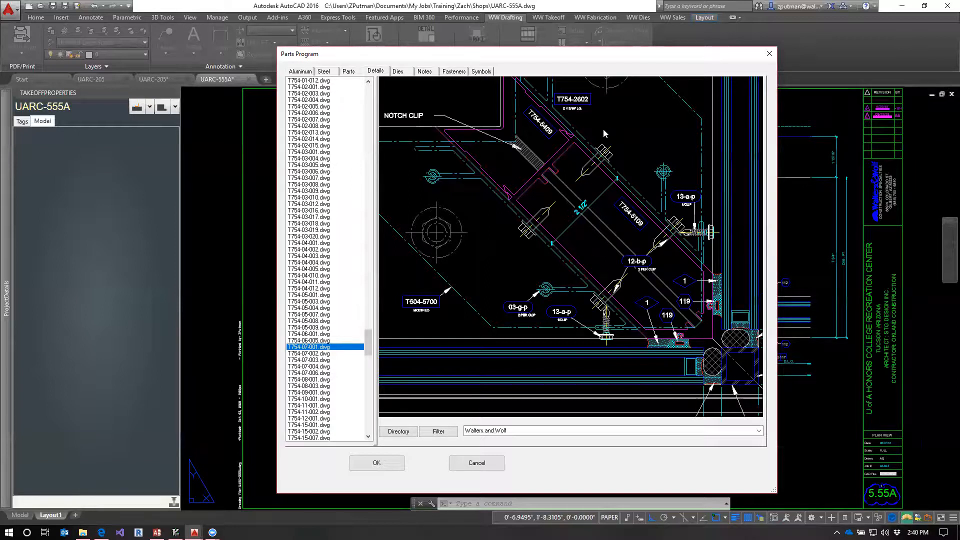
pyautogui.click(769, 53)
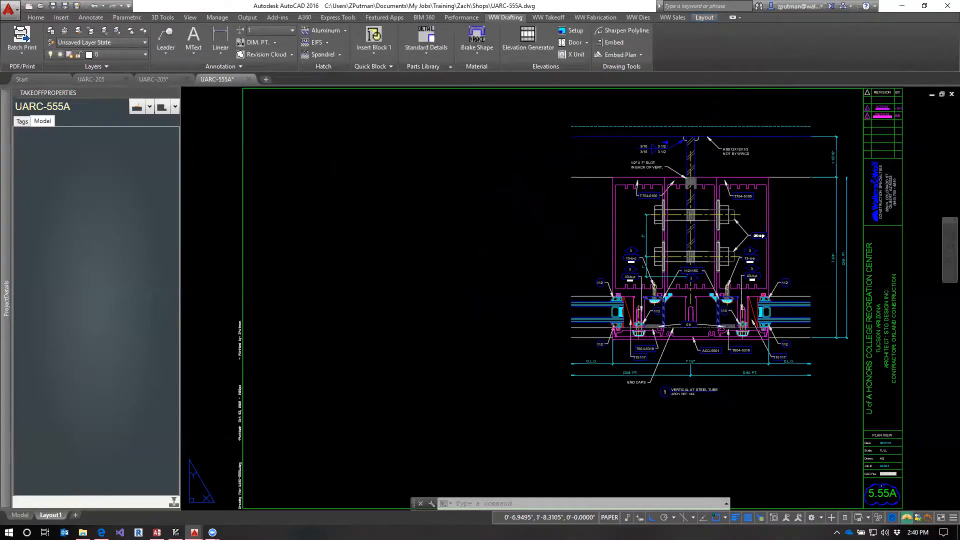
# Open the server standard details with the ACADPARTS command, widen the detail list and sort it by detail number.
pyautogui.click(7, 336)
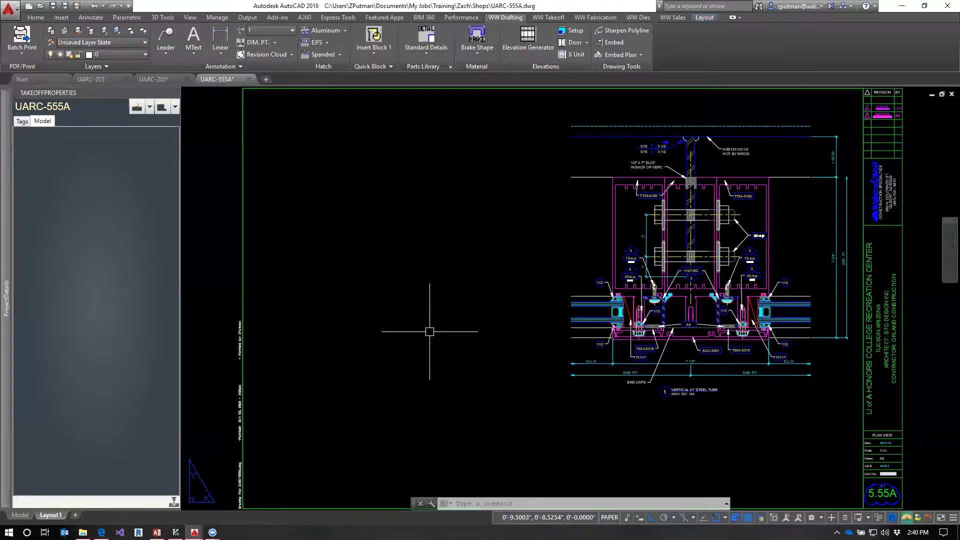
pyautogui.write('ACADp')
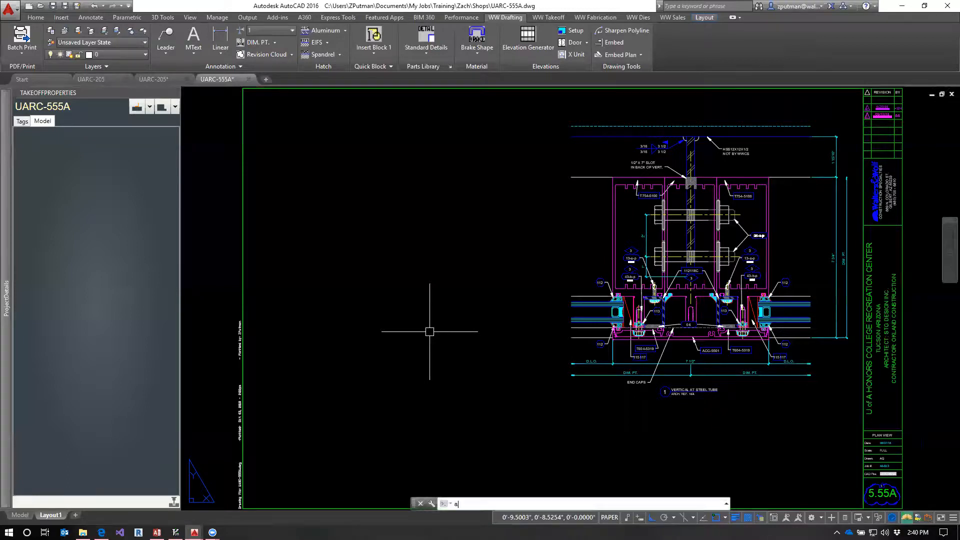
pyautogui.write('a')
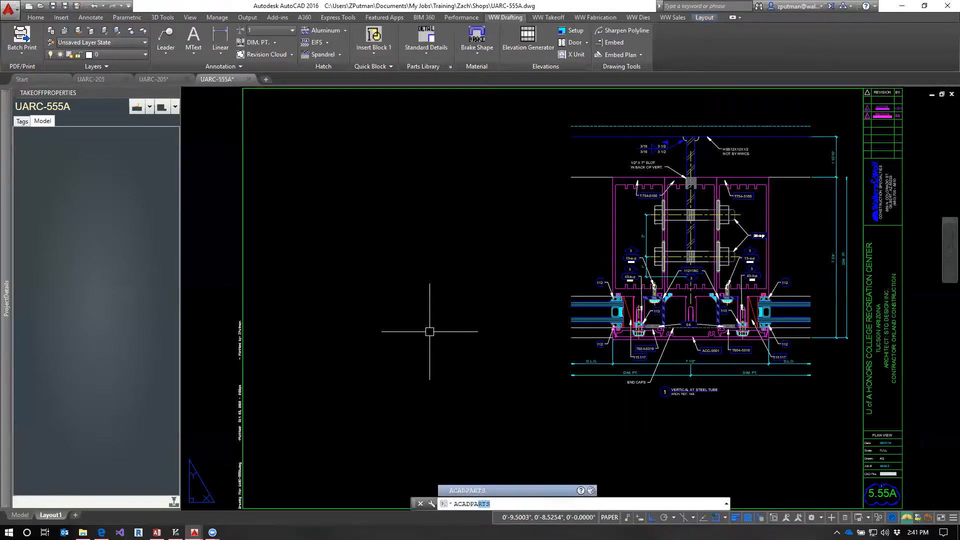
pyautogui.press('Return')
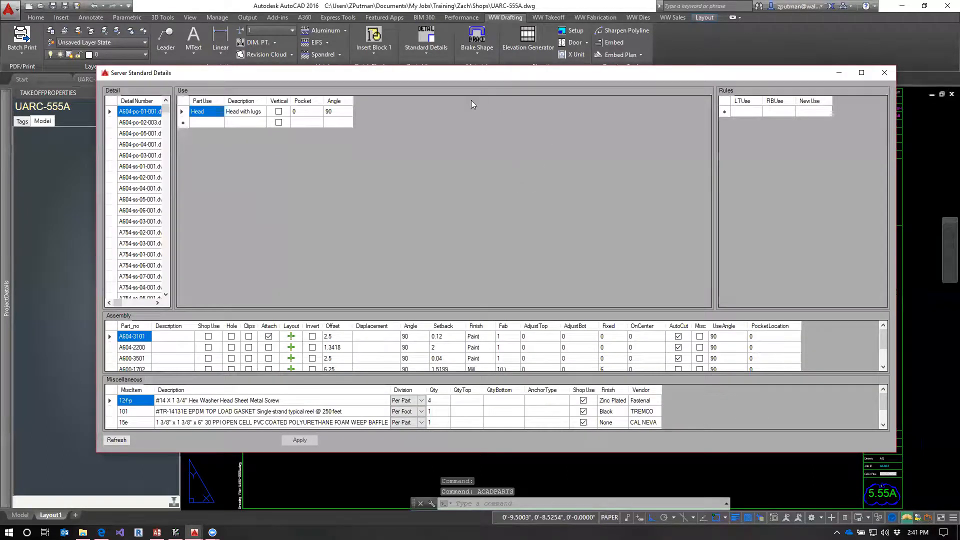
pyautogui.moveTo(173, 202); pyautogui.dragTo(408, 173)
pyautogui.click(148, 102)
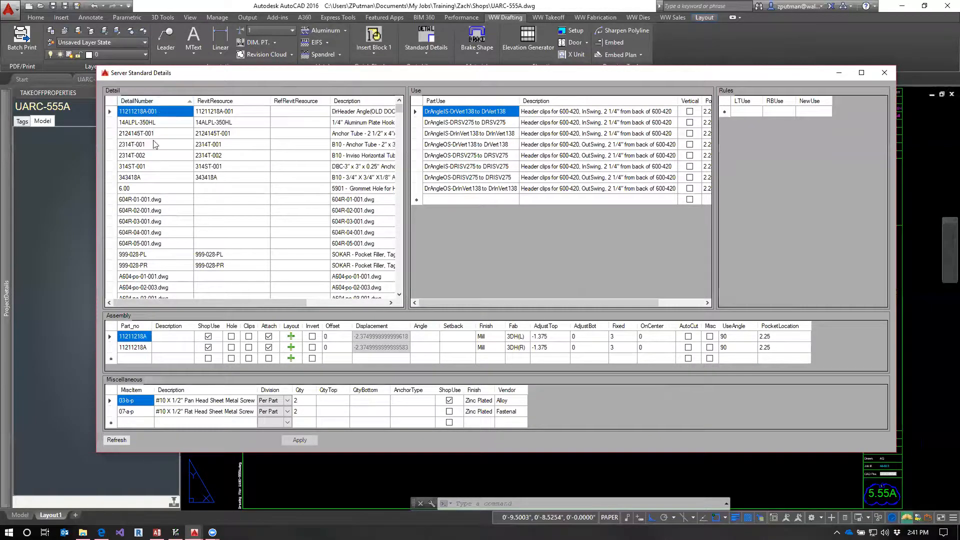
# Find and select the T754-03-001.dwg horizontal detail and enlarge its assembly list.
pyautogui.click(165, 177)
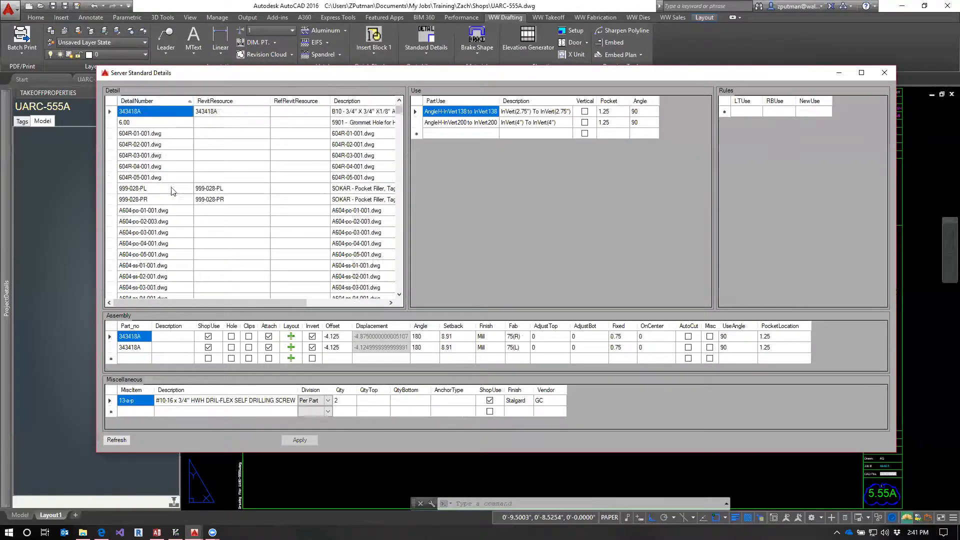
pyautogui.scroll(-10, 172, 200)
pyautogui.scroll(-15, 174, 215)
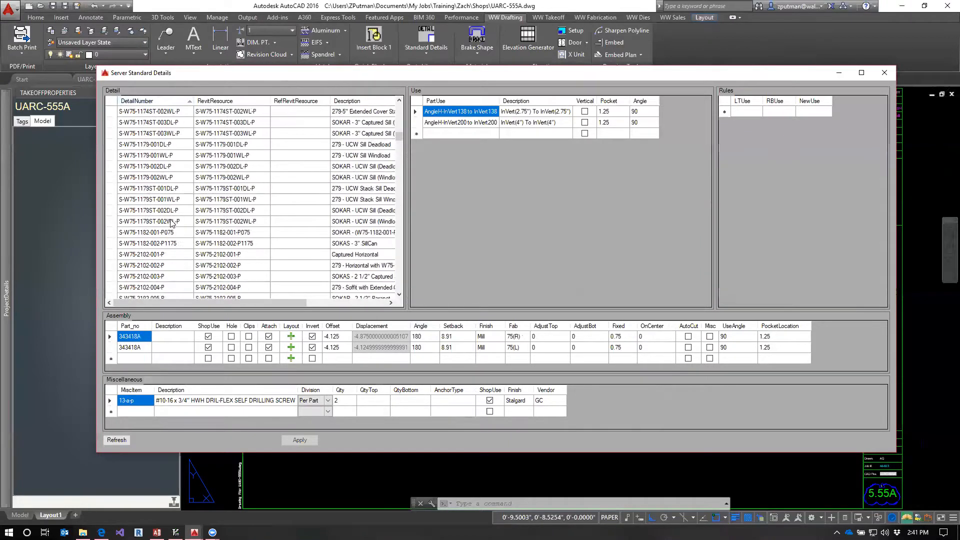
pyautogui.scroll(-15, 172, 228)
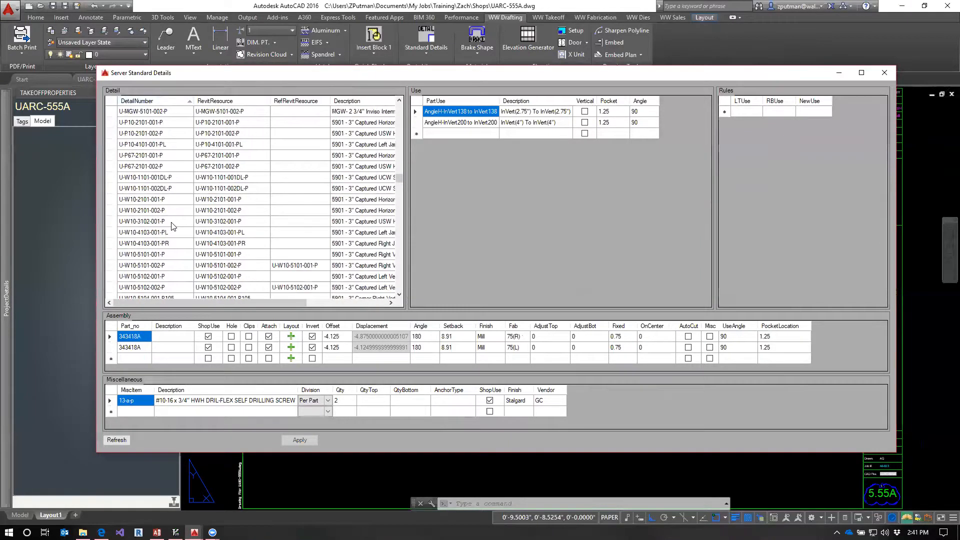
pyautogui.moveTo(399, 187); pyautogui.dragTo(405, 159)
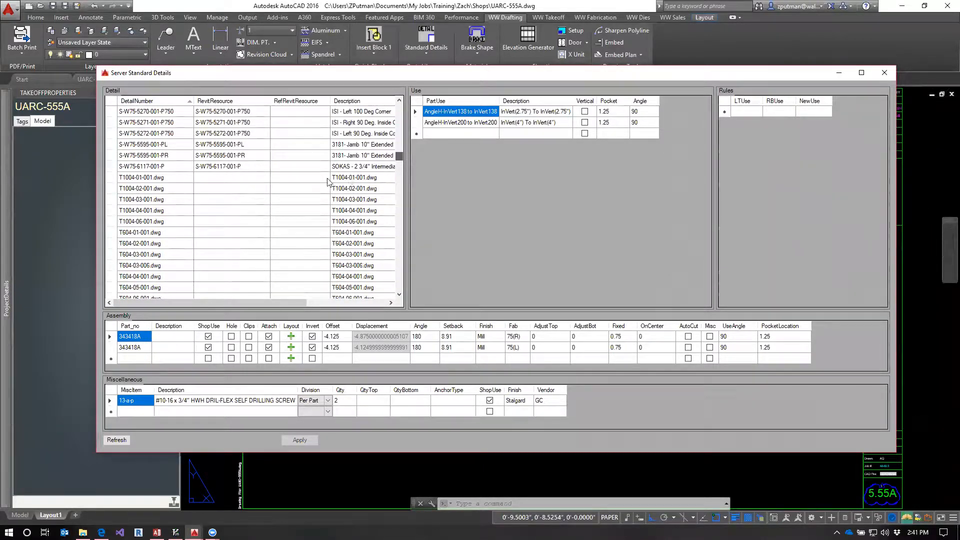
pyautogui.click(152, 233)
pyautogui.scroll(-3, 193, 241)
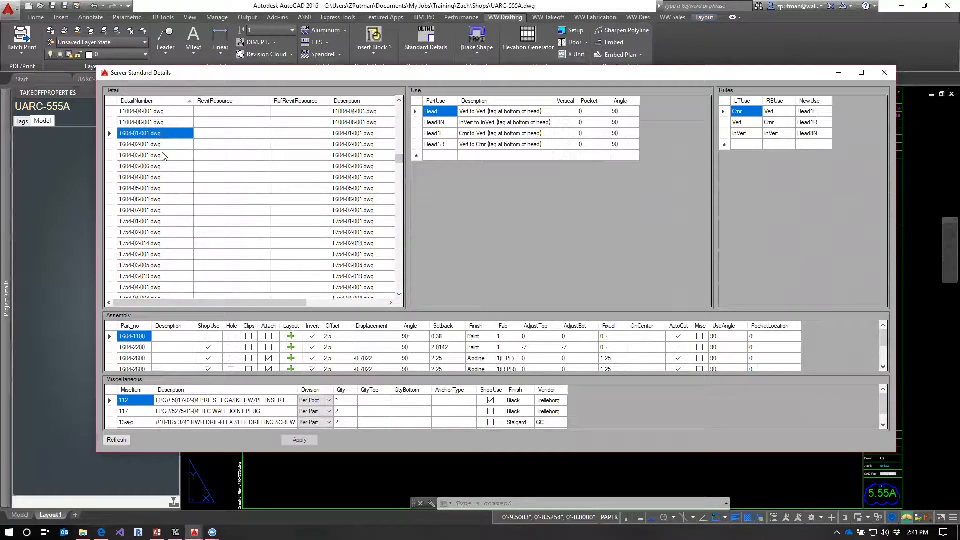
pyautogui.click(151, 256)
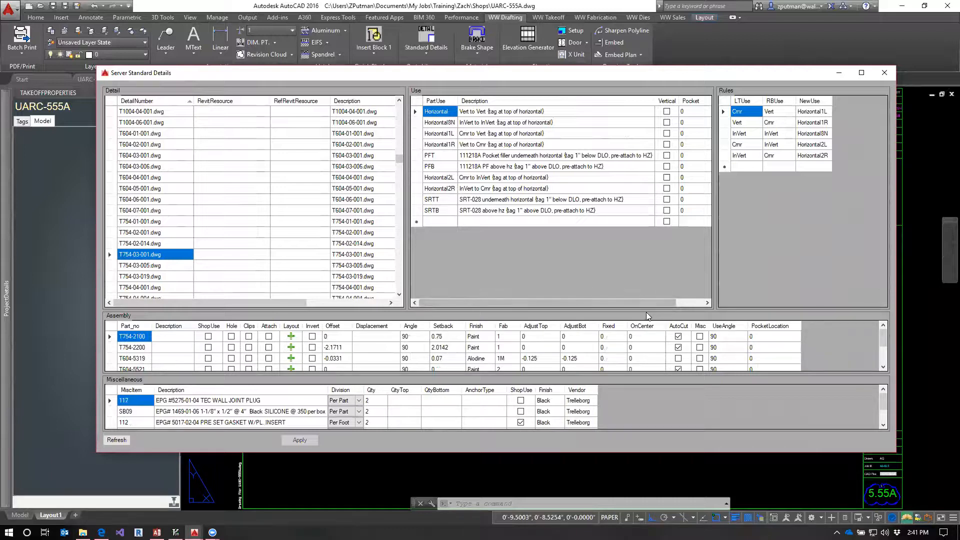
pyautogui.moveTo(646, 311); pyautogui.dragTo(647, 286)
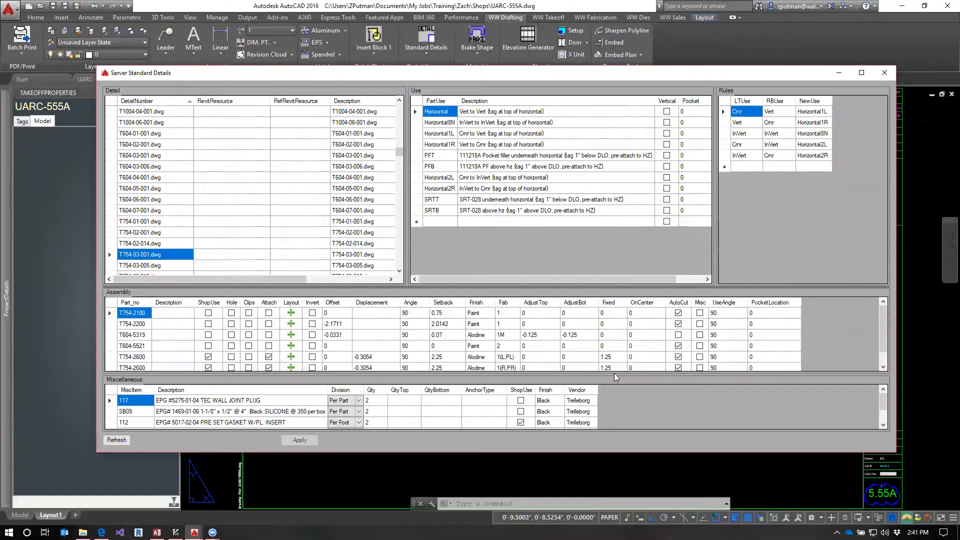
pyautogui.moveTo(611, 375); pyautogui.dragTo(616, 386)
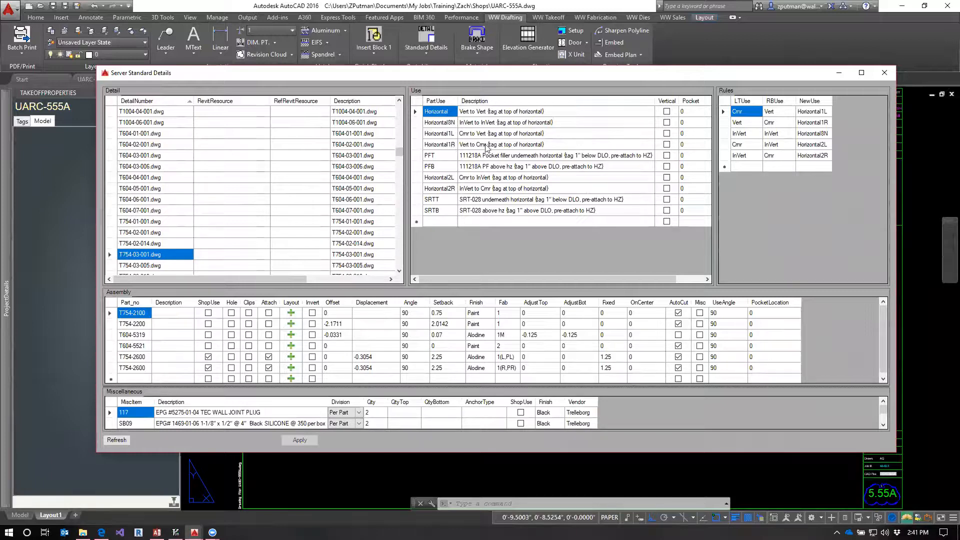
# Compare the assembly parts of the Horizontal, Horizontal8N, Horizontal1L, Horizontal1R, Horizontal2L and Horizontal2R uses.
pyautogui.click(439, 145)
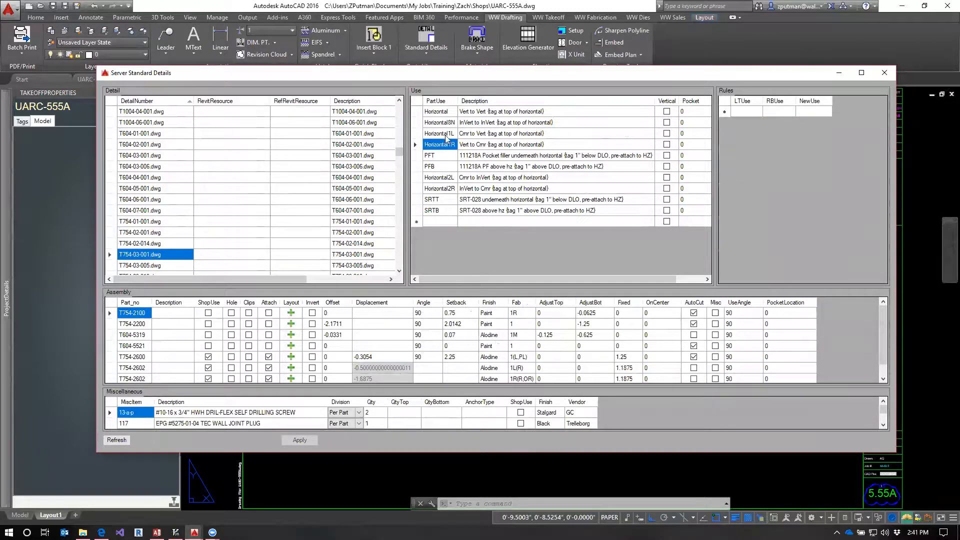
pyautogui.click(444, 112)
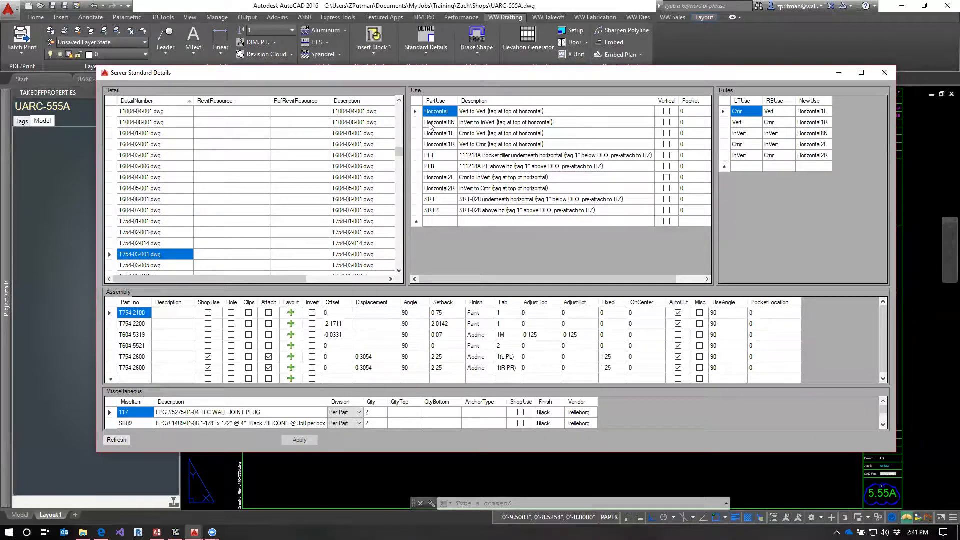
pyautogui.click(429, 125)
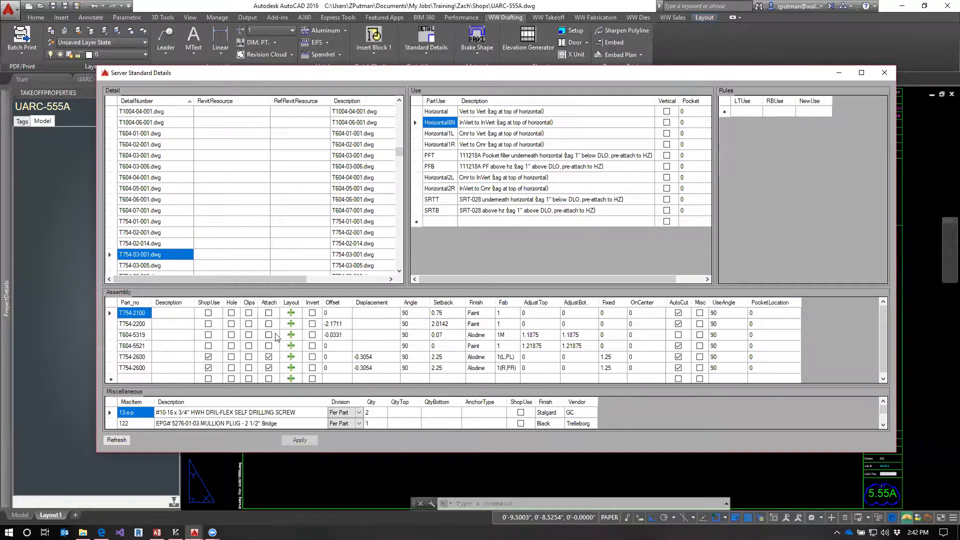
pyautogui.click(451, 144)
pyautogui.click(452, 179)
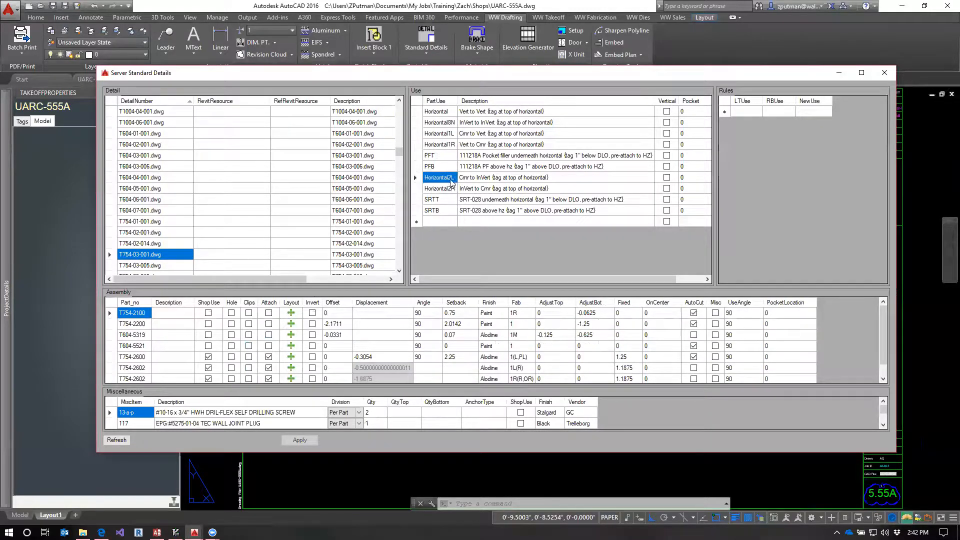
pyautogui.click(442, 188)
pyautogui.click(445, 135)
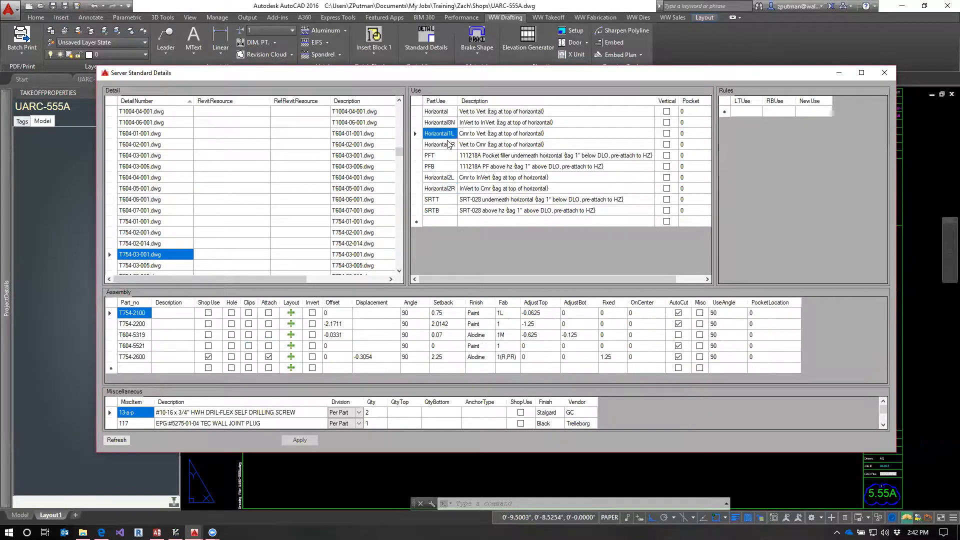
pyautogui.click(447, 145)
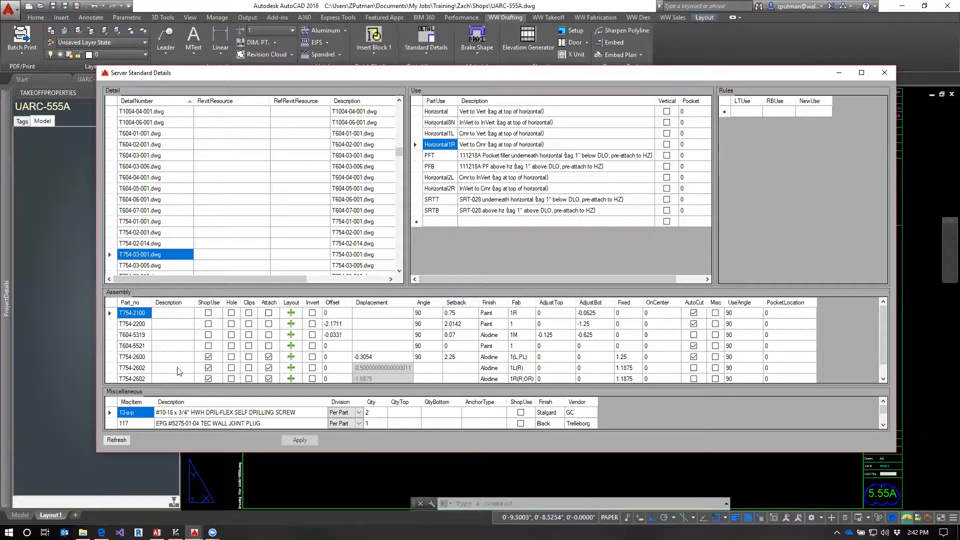
# Check the T754-2600 and T754-2602 clip parts of the Horizontal1R use and their miscellaneous fasteners.
pyautogui.click(136, 368)
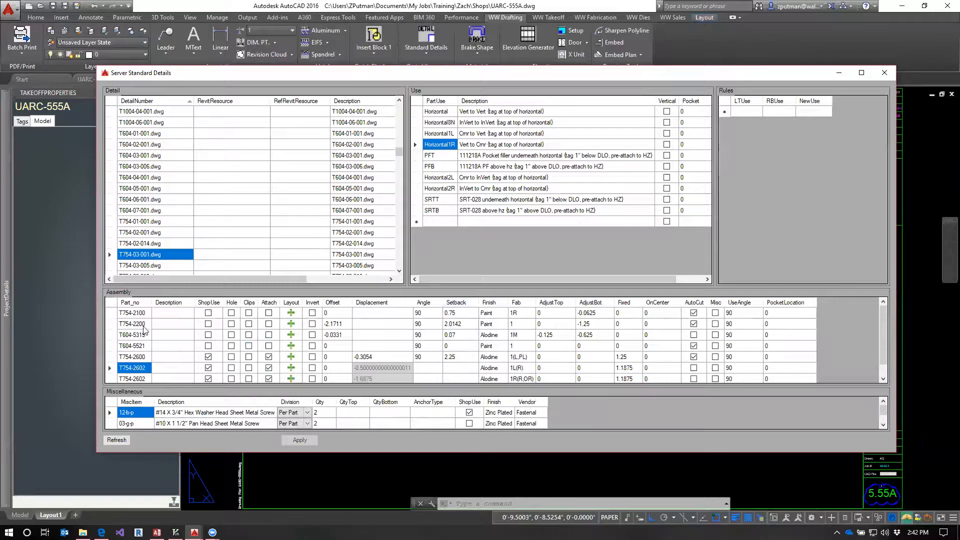
pyautogui.scroll(-1, 144, 329)
pyautogui.scroll(1, 141, 324)
pyautogui.click(135, 358)
pyautogui.click(133, 370)
pyautogui.scroll(-1, 137, 352)
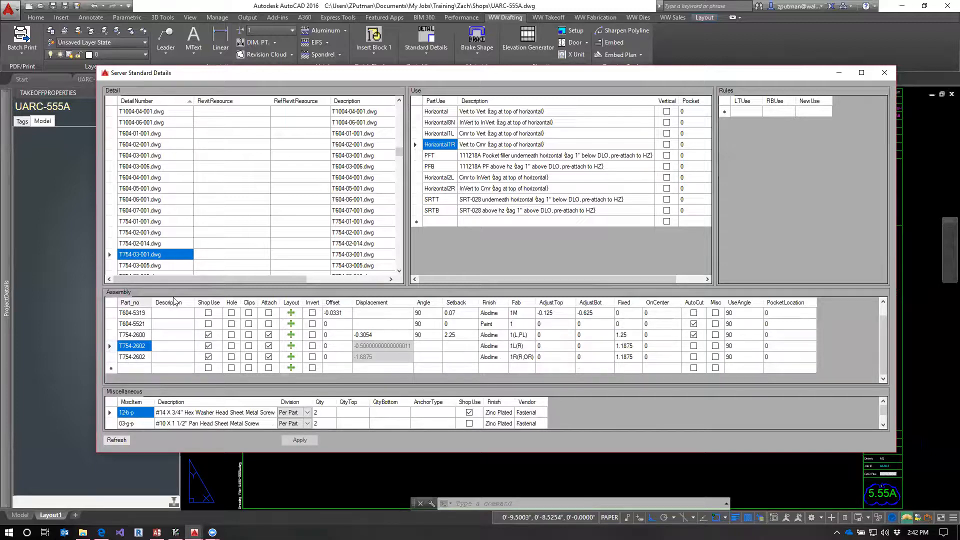
# Look through the T754 entries in the detail list and reselect T754-03-001.dwg.
pyautogui.click(399, 271)
pyautogui.click(399, 272)
pyautogui.click(399, 271)
pyautogui.click(399, 271)
pyautogui.click(398, 272)
pyautogui.click(398, 272)
pyautogui.click(129, 154)
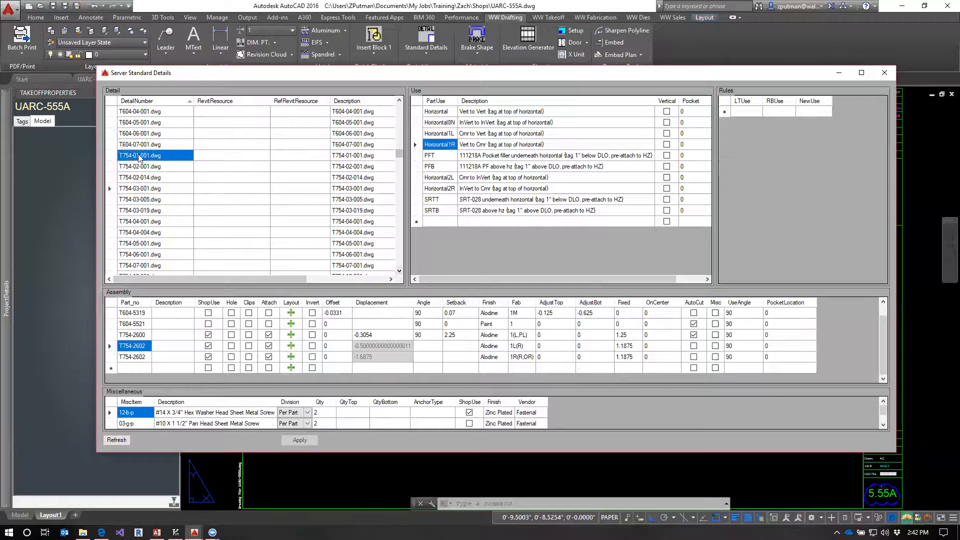
pyautogui.click(146, 189)
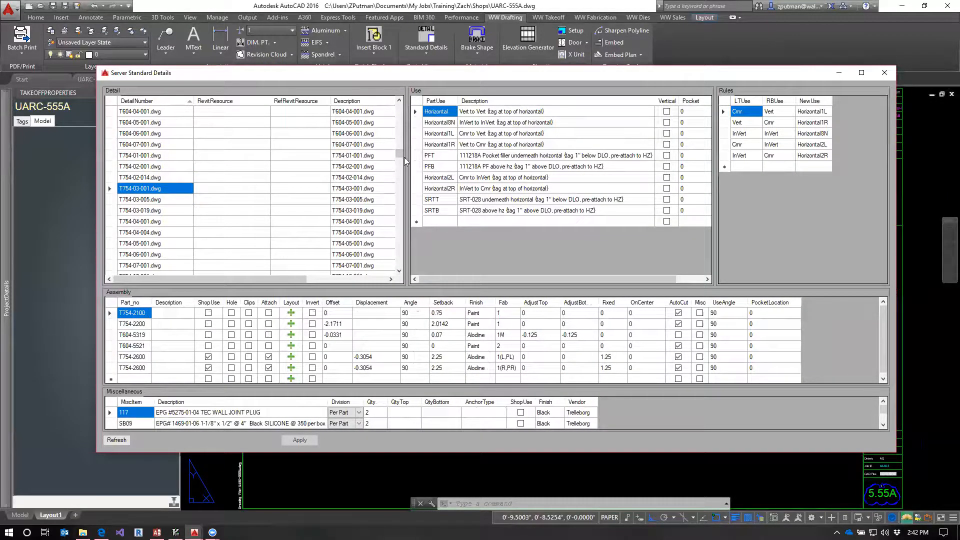
pyautogui.click(399, 272)
pyautogui.click(399, 272)
pyautogui.click(399, 271)
pyautogui.click(399, 271)
pyautogui.click(398, 272)
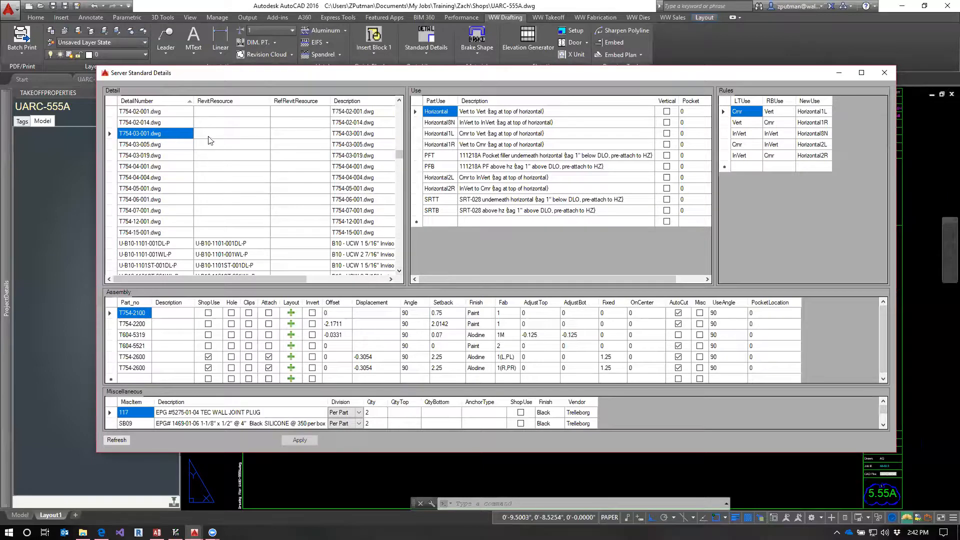
# Show the Horizontal1R assembly of T754-03-001.dwg down to its two T754-2602 rows.
pyautogui.click(443, 144)
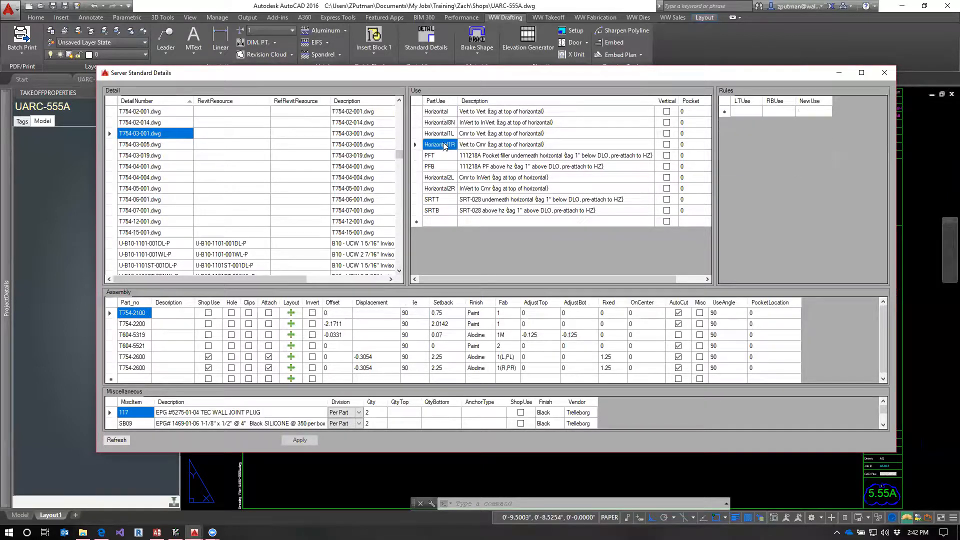
pyautogui.click(883, 378)
pyautogui.click(882, 379)
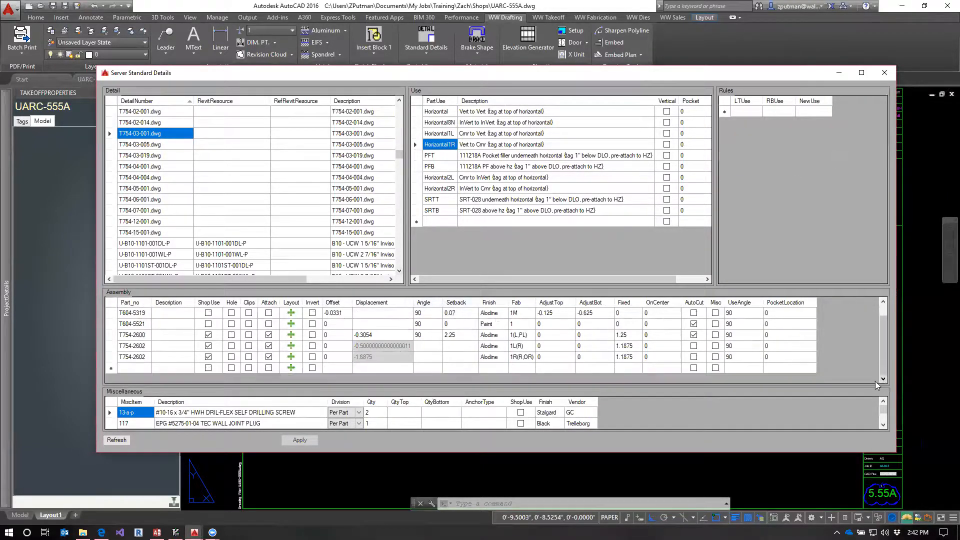
pyautogui.click(110, 345)
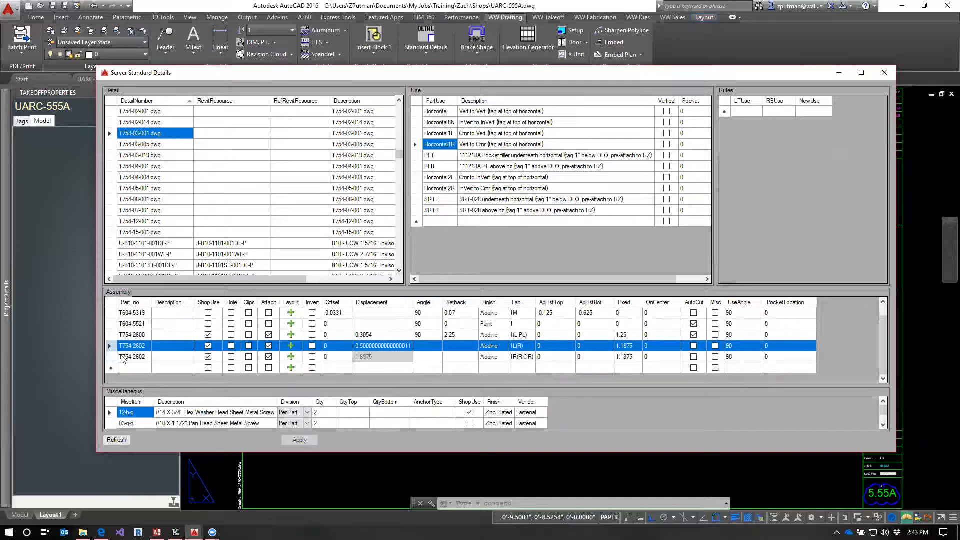
pyautogui.keyDown('shift'); pyautogui.click(111, 357); pyautogui.keyUp('shift')
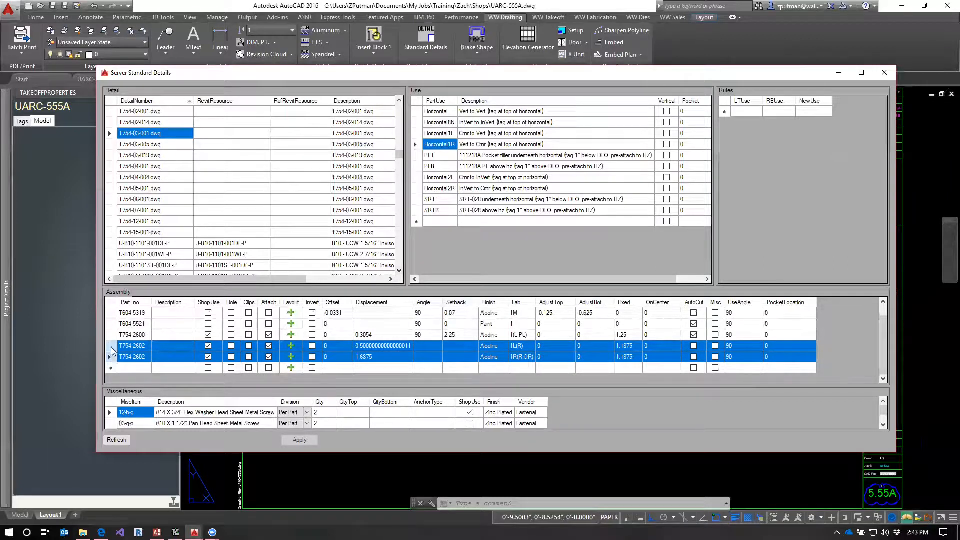
pyautogui.rightClick(112, 351)
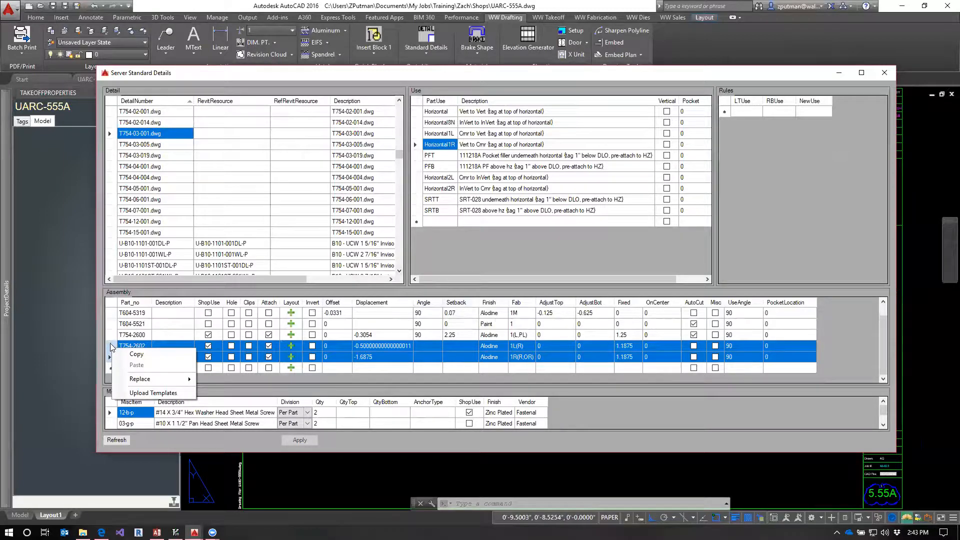
pyautogui.click(110, 343)
pyautogui.keyDown('shift'); pyautogui.click(112, 356); pyautogui.keyUp('shift')
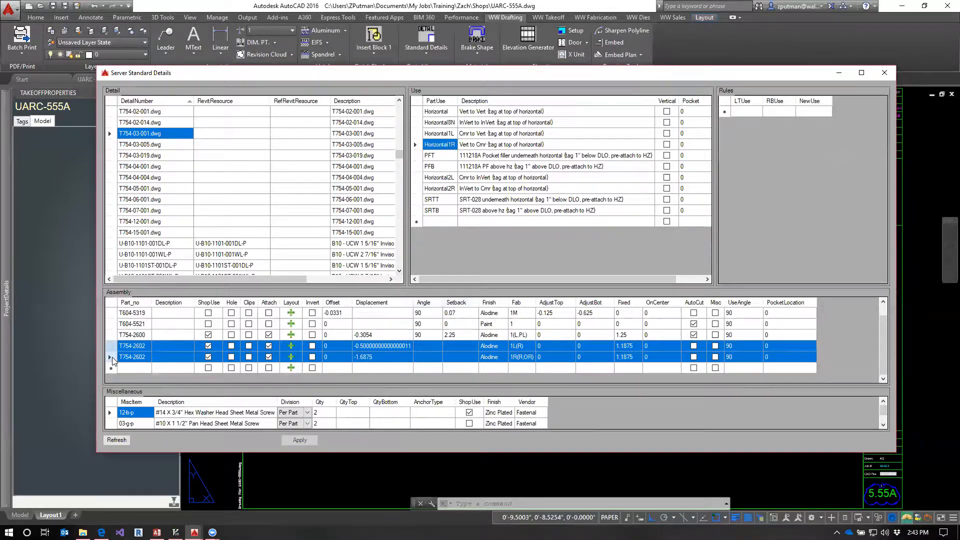
pyautogui.rightClick(112, 357)
pyautogui.click(137, 348)
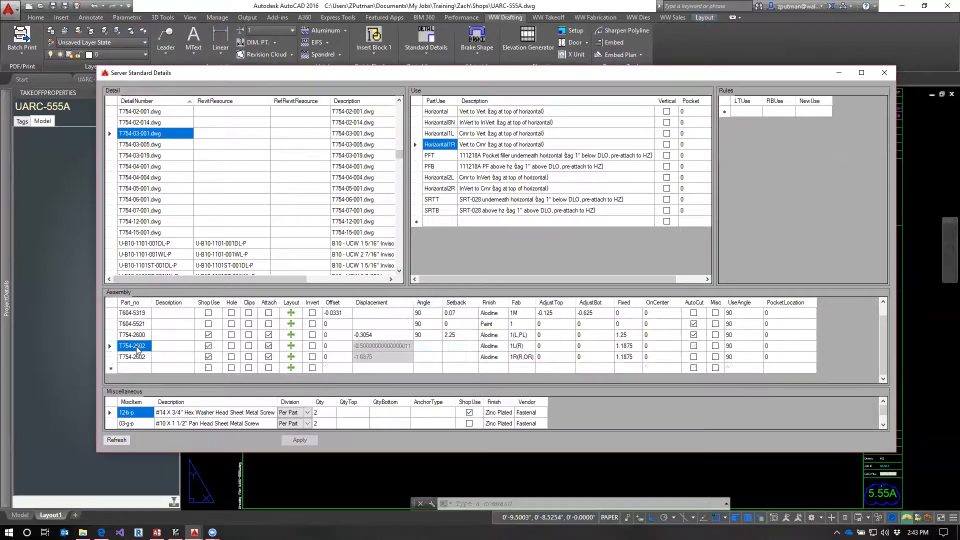
# Copy both T754-2602 rows from the Horizontal1R assembly.
pyautogui.click(111, 346)
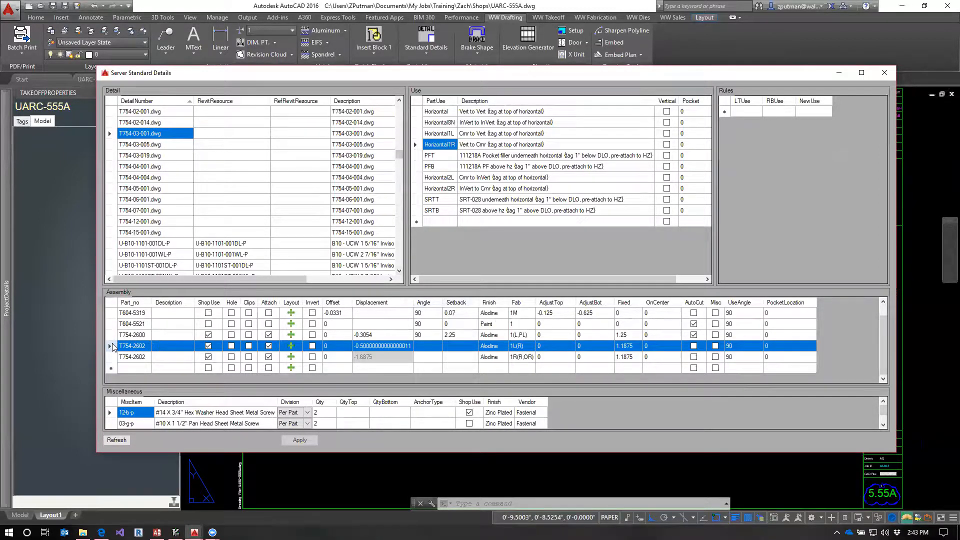
pyautogui.keyDown('shift'); pyautogui.click(112, 356); pyautogui.keyUp('shift')
pyautogui.rightClick(111, 357)
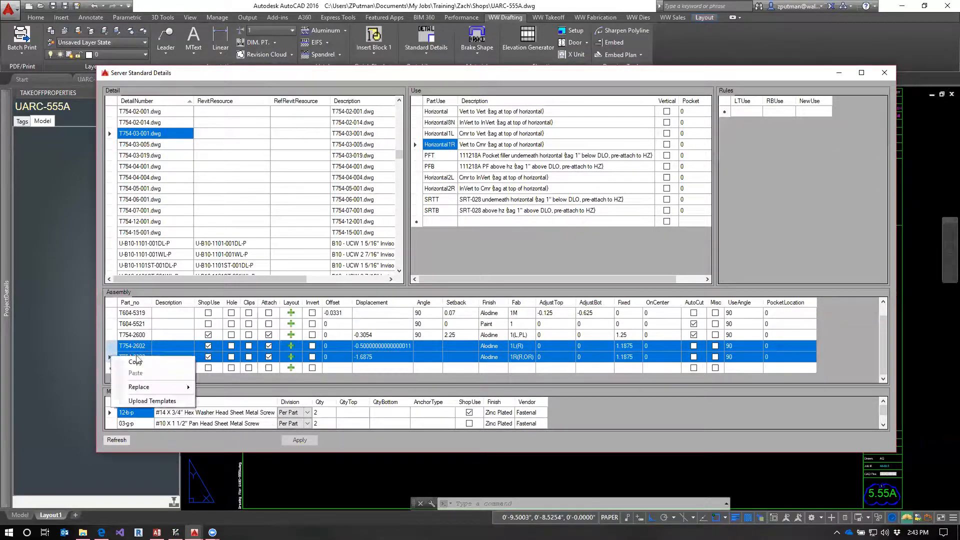
pyautogui.click(136, 361)
# Paste the two copied T754-2602 rows into the assembly of the HorizontalR use of the Horizontal detail.
pyautogui.moveTo(7, 265)
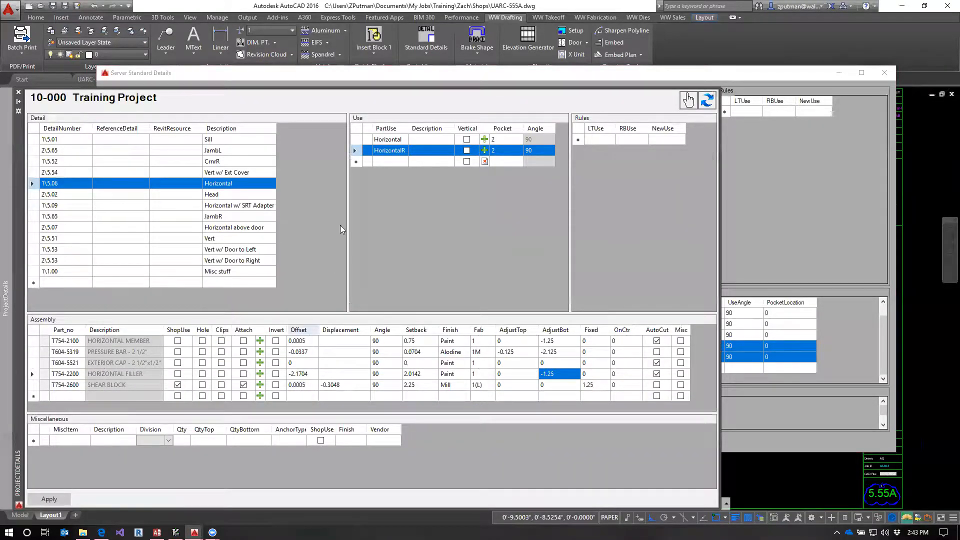
pyautogui.click(34, 395)
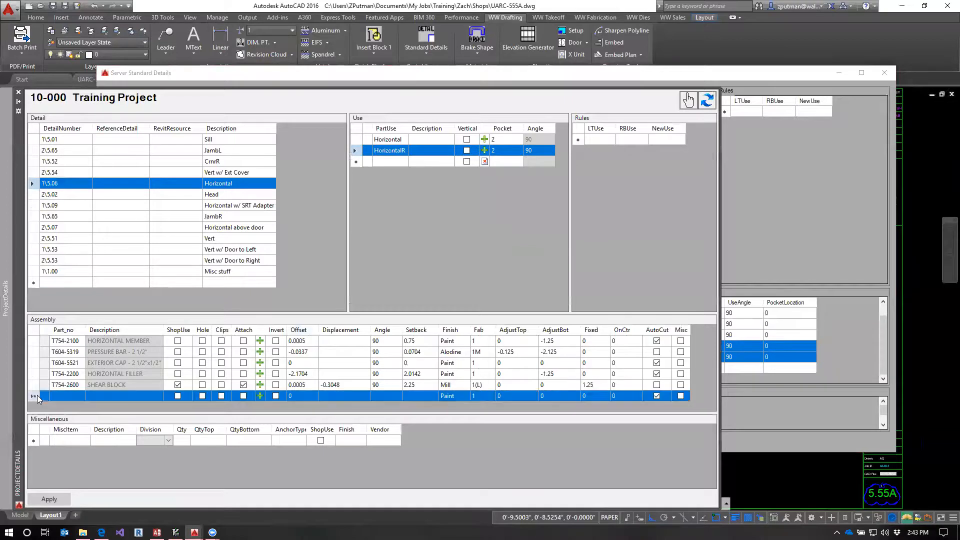
pyautogui.rightClick(35, 397)
pyautogui.click(59, 424)
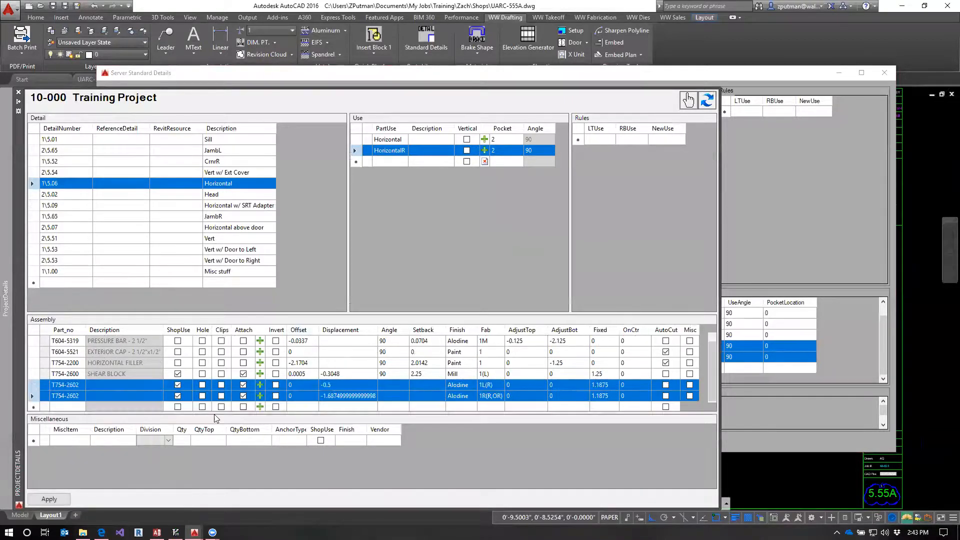
# Compare the fab codes and miscellaneous fasteners of the T754-2600 shear block and the two T754-2602 rows in the HorizontalR assembly.
pyautogui.click(75, 376)
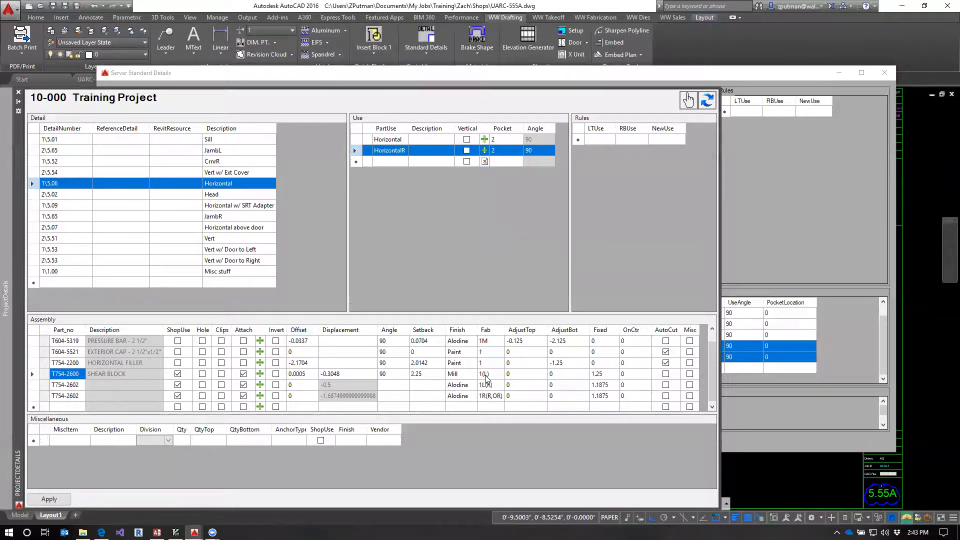
pyautogui.click(75, 395)
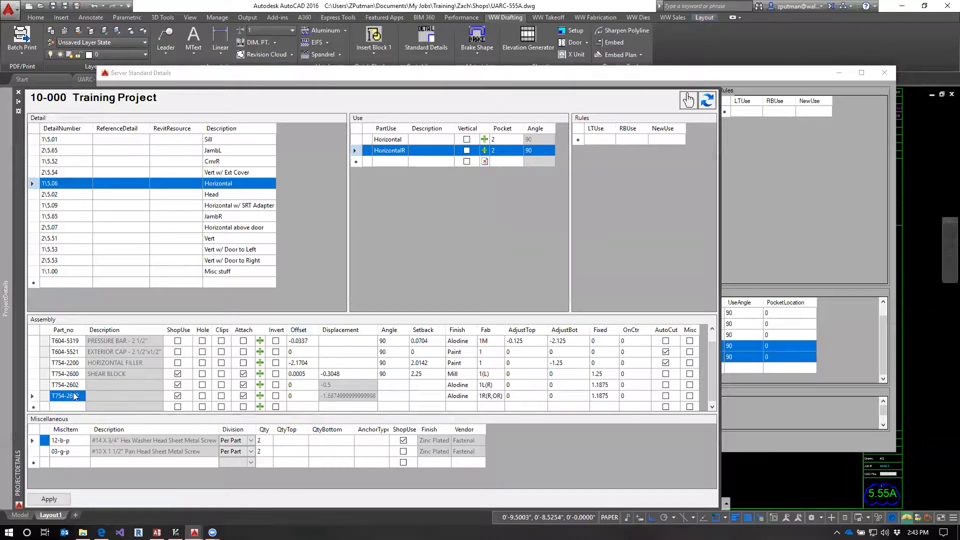
pyautogui.click(492, 384)
pyautogui.click(70, 385)
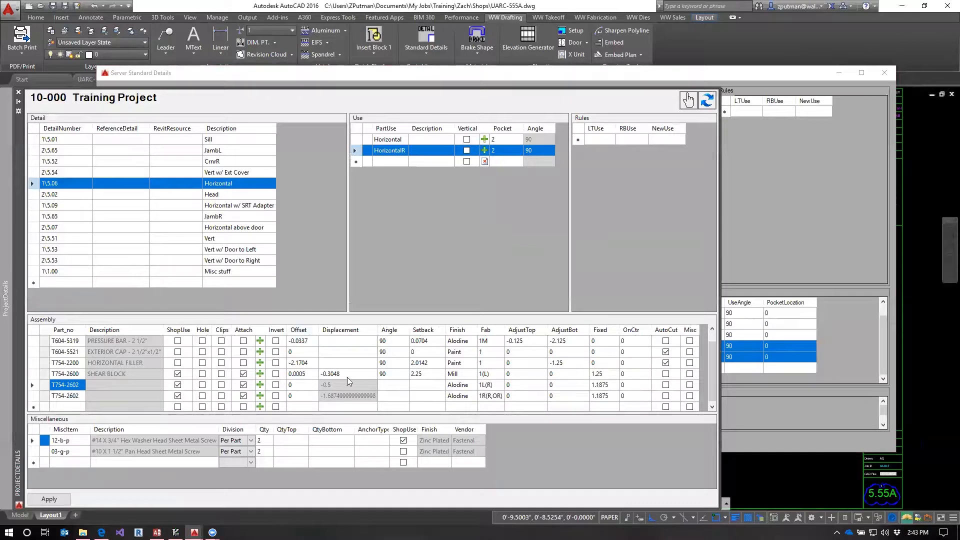
pyautogui.click(502, 386)
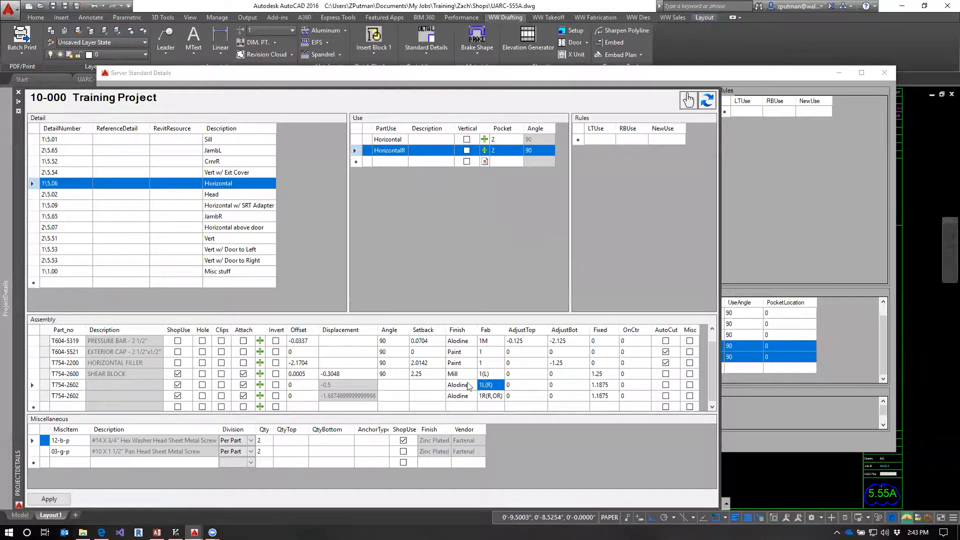
pyautogui.click(491, 397)
pyautogui.moveTo(482, 396); pyautogui.dragTo(487, 396)
pyautogui.click(450, 396)
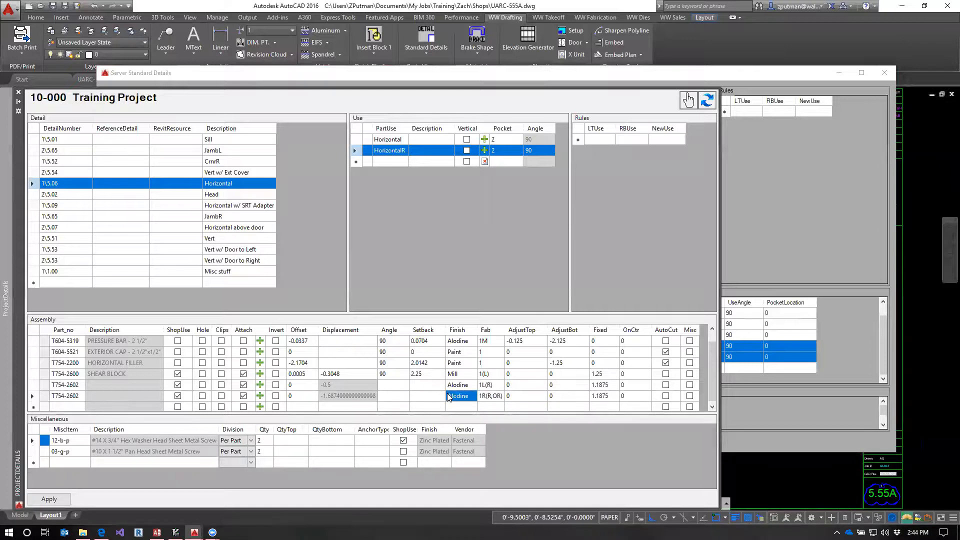
# Apply the assembly changes to the HorizontalR use and recheck the fab codes of its shear block and T754-2602 rows.
pyautogui.click(67, 396)
pyautogui.click(49, 499)
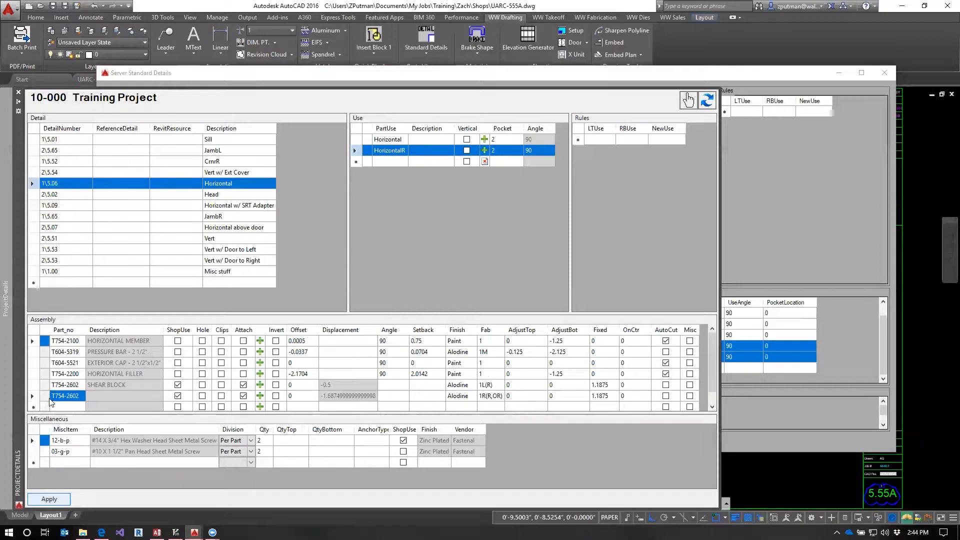
pyautogui.click(489, 385)
pyautogui.scroll(-1, 490, 386)
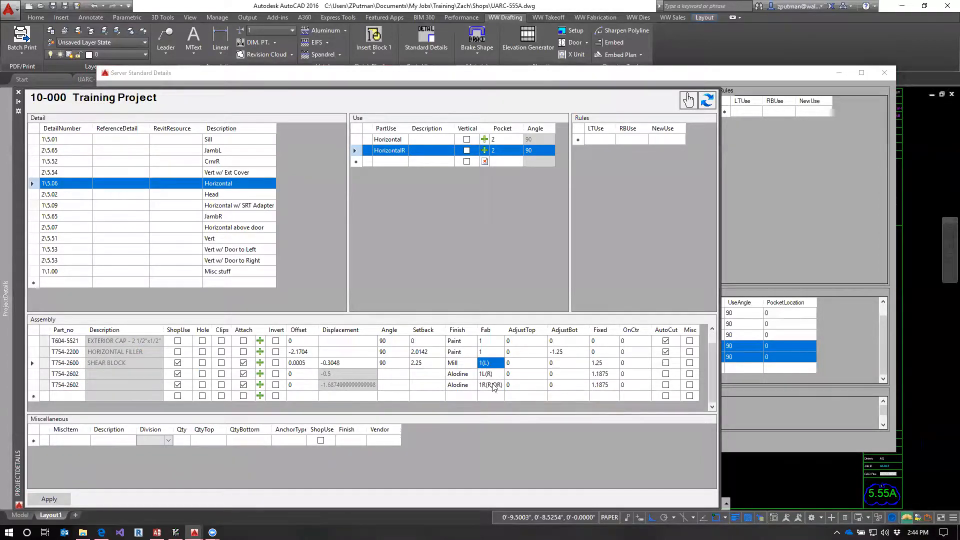
pyautogui.click(491, 373)
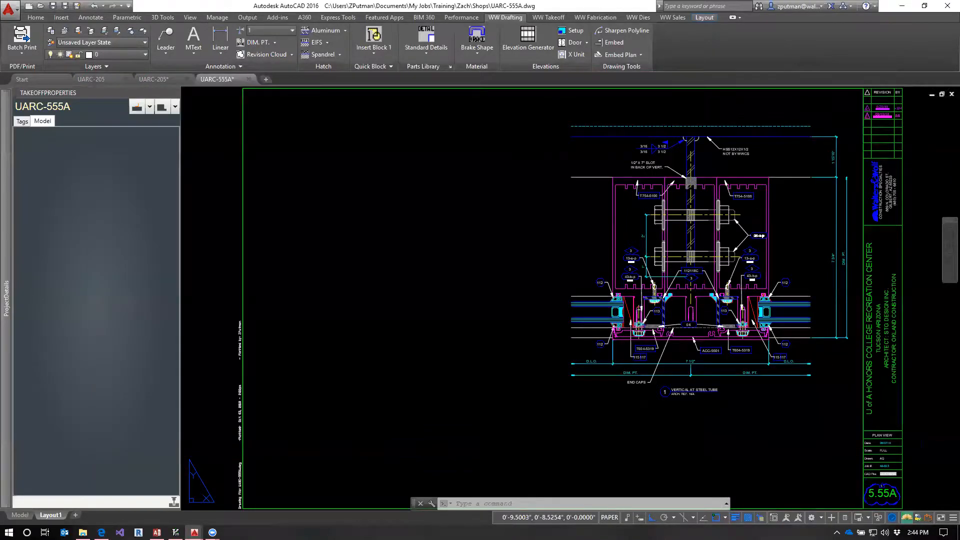
# Close the outdated UARC-205 unit model and return to the UARC-205 shop drawing.
pyautogui.click(150, 79)
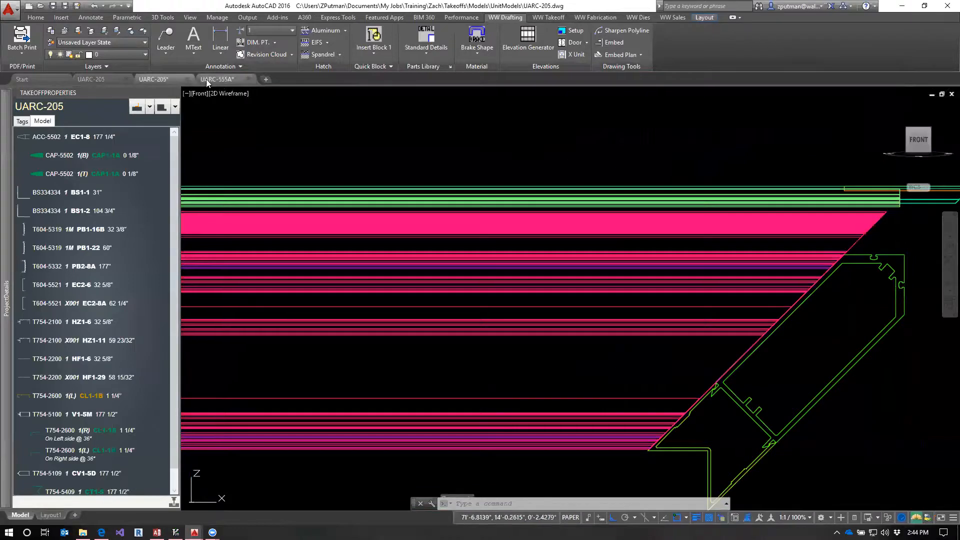
pyautogui.click(188, 80)
pyautogui.click(510, 290)
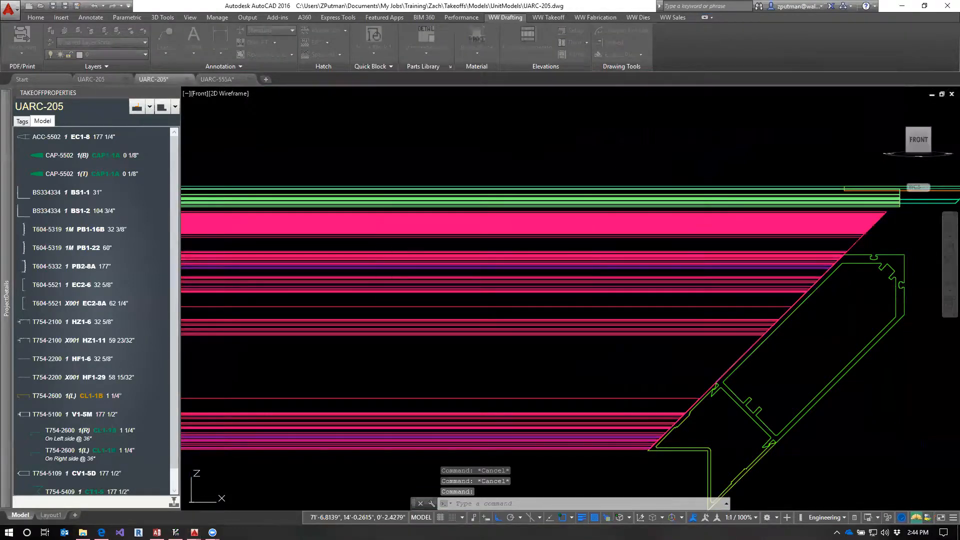
pyautogui.click(91, 80)
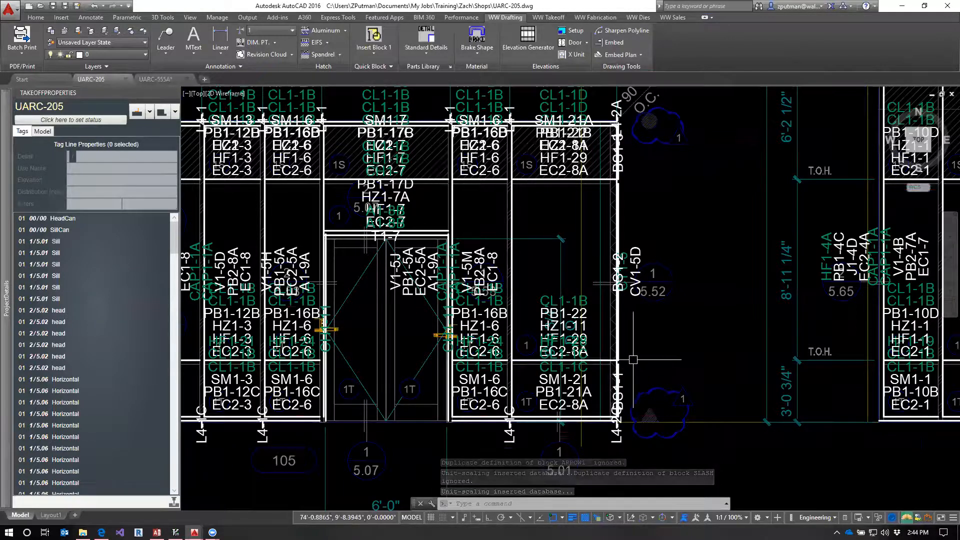
# Examine the CrnrL tag line of detail 1/5.52 in elevation 3 and the corner bay beside the door in elevation 2.
pyautogui.scroll(-2, 665, 313)
pyautogui.moveTo(685, 351)
pyautogui.mouseDown(button='middle')
pyautogui.moveTo(634, 360)
pyautogui.moveTo(609, 392)
pyautogui.mouseUp(button='middle')
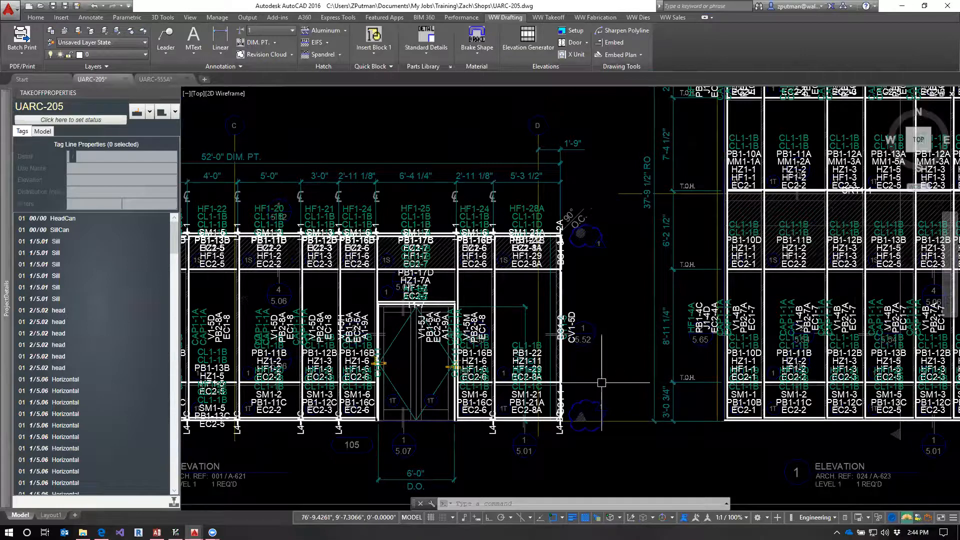
pyautogui.scroll(-4, 603, 381)
pyautogui.scroll(5, 417, 107)
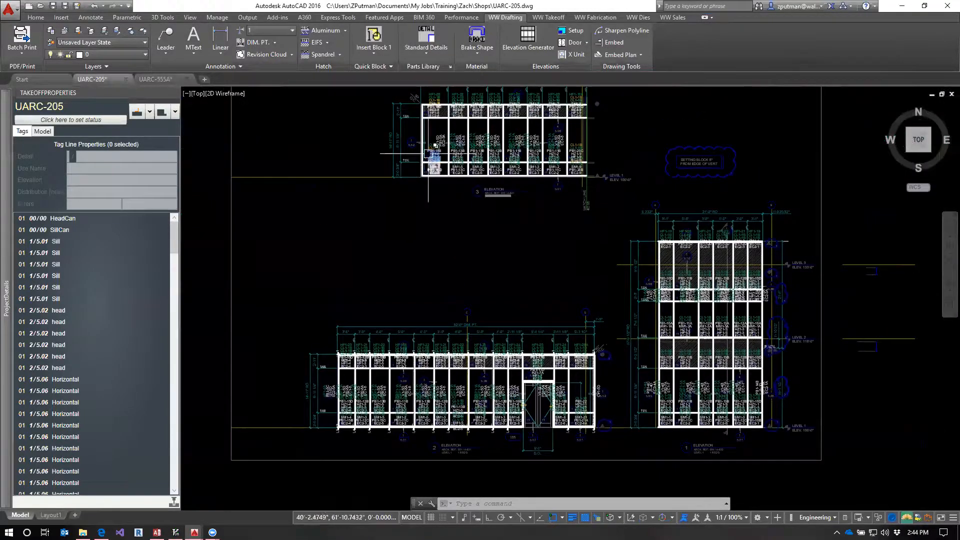
pyautogui.moveTo(417, 108); pyautogui.dragTo(426, 254, button='middle')
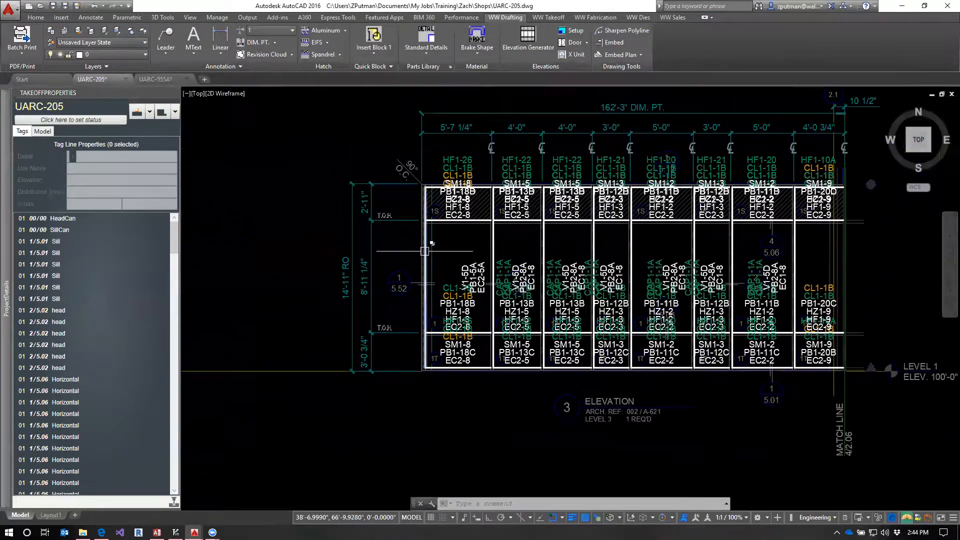
pyautogui.click(425, 245)
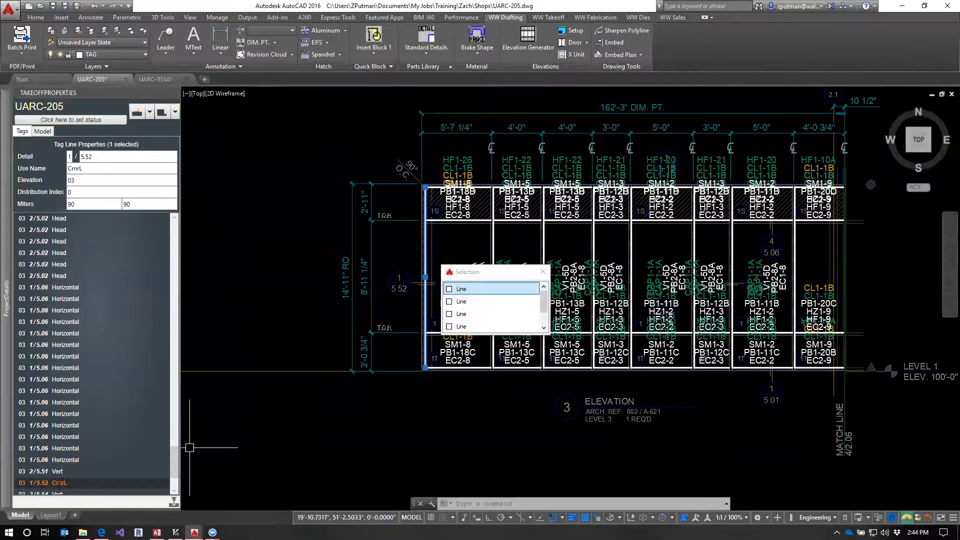
pyautogui.moveTo(678, 464); pyautogui.dragTo(548, 326, button='middle')
pyautogui.scroll(-3, 583, 360)
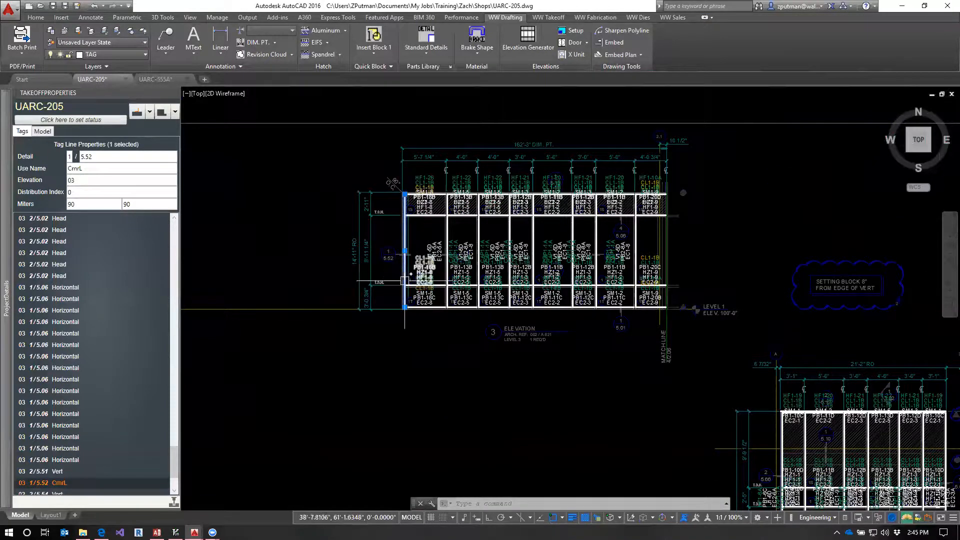
pyautogui.moveTo(653, 441); pyautogui.dragTo(562, 207, button='middle')
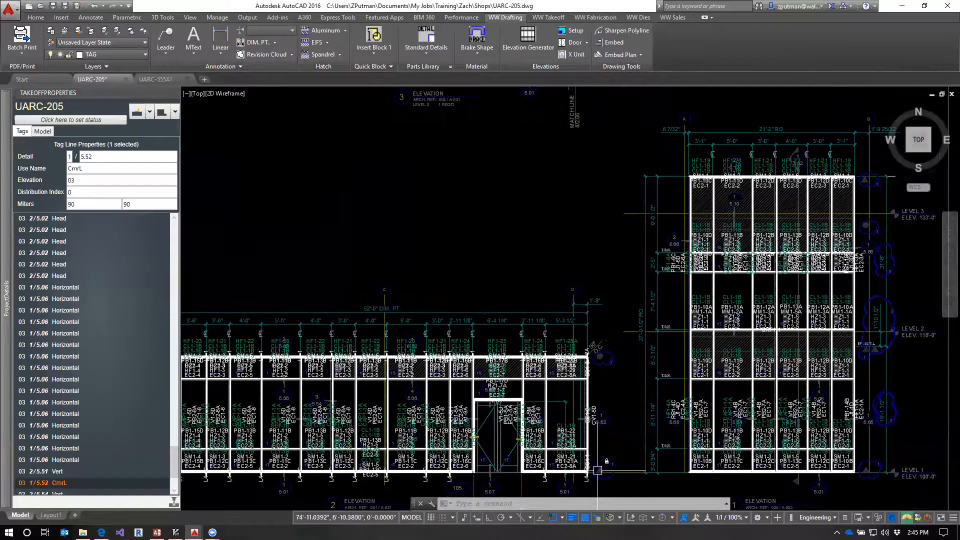
pyautogui.scroll(3, 580, 453)
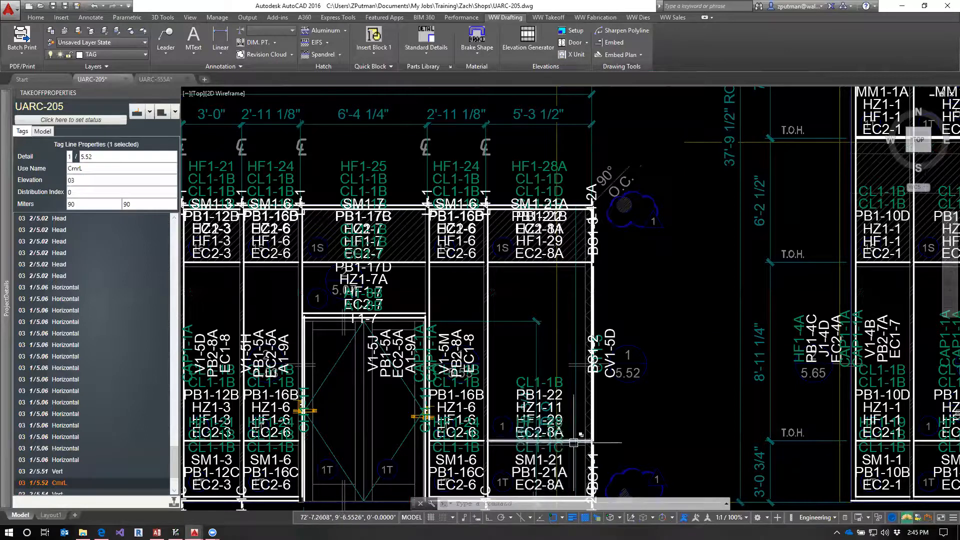
# Update the shop drawing's database with the UPD command to include the revised project details.
pyautogui.moveTo(6, 272)
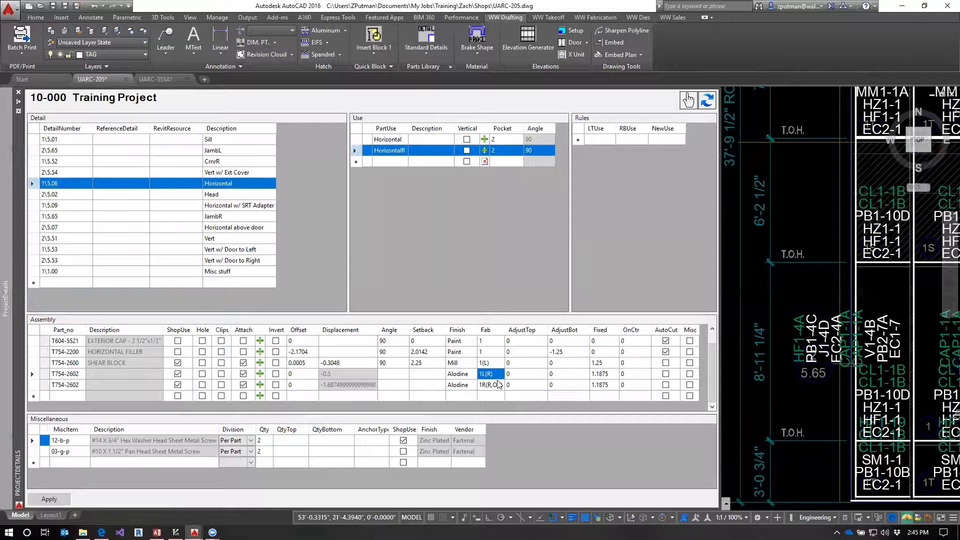
pyautogui.click(687, 100)
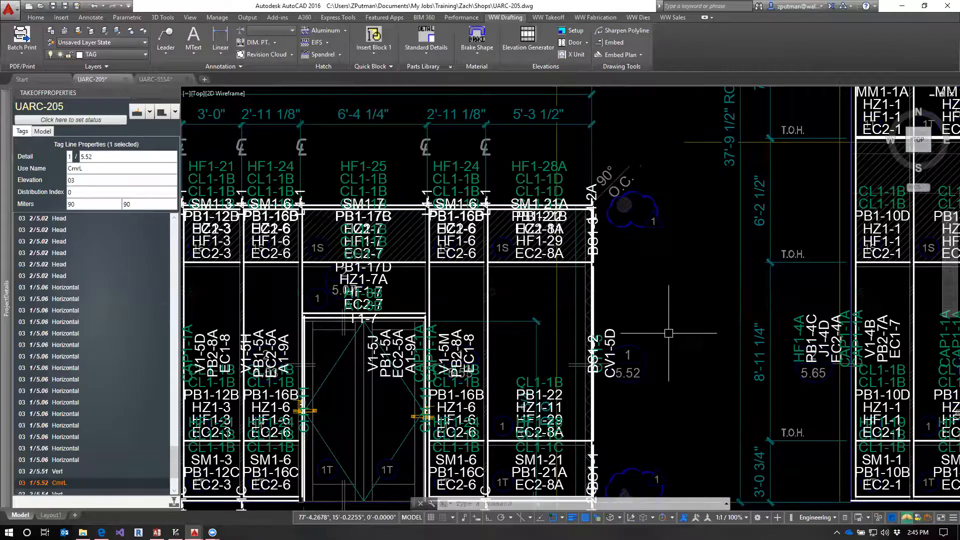
pyautogui.write('UPD')
pyautogui.press('Return')
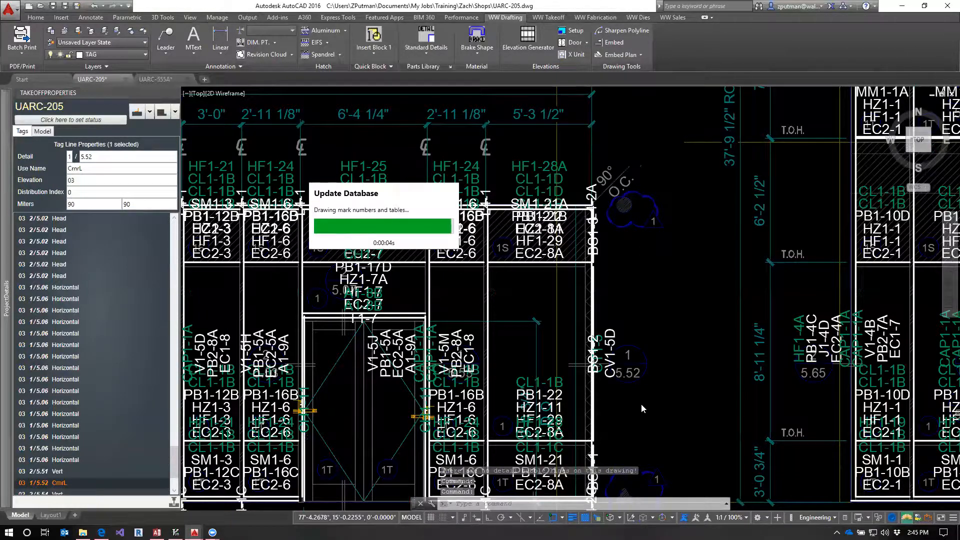
pyautogui.moveTo(646, 428); pyautogui.dragTo(644, 377, button='middle')
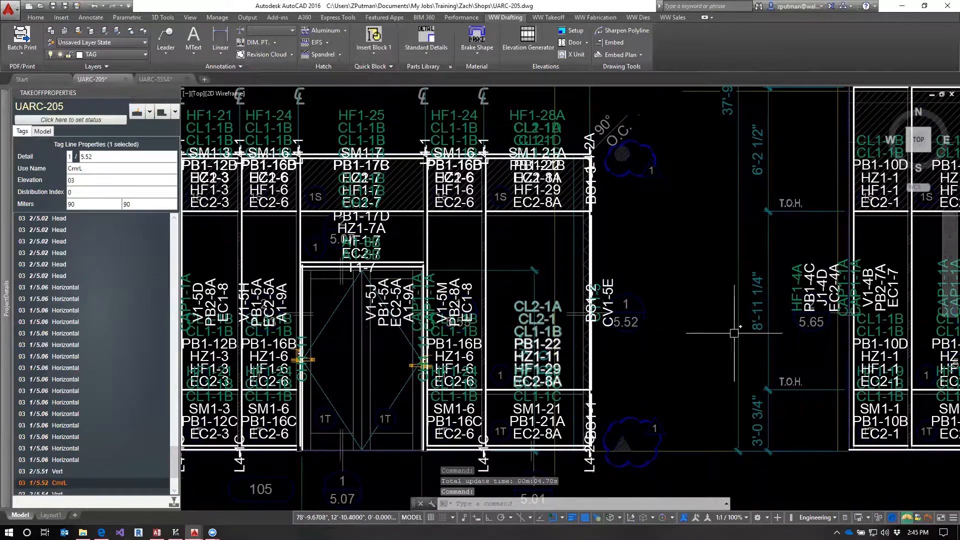
# Generate a QBIM unit model from the tags around the lower horizontals between the door and the corner mullion in elevation 2.
pyautogui.press('Escape')
pyautogui.press('Escape')
pyautogui.press('Escape')
pyautogui.write('QBIM')
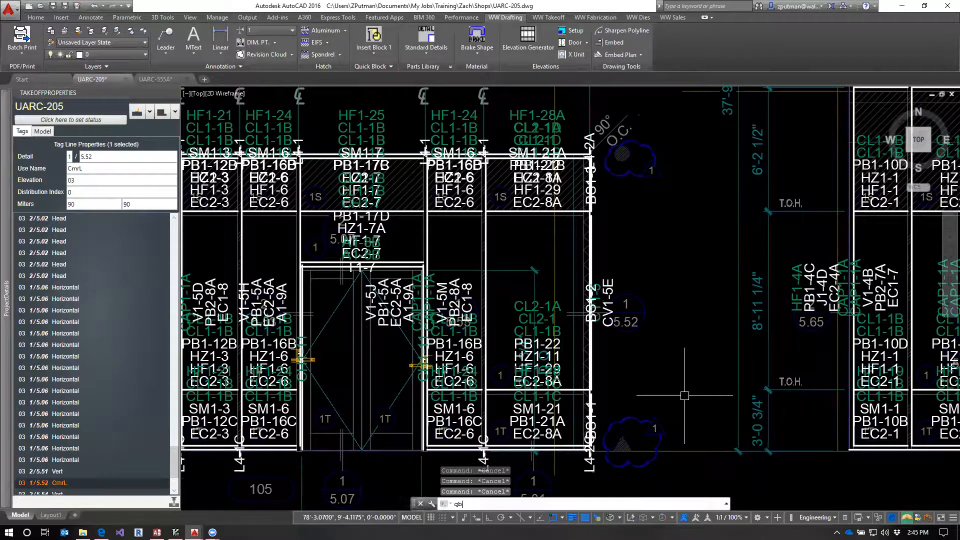
pyautogui.press('Return')
pyautogui.click(643, 369)
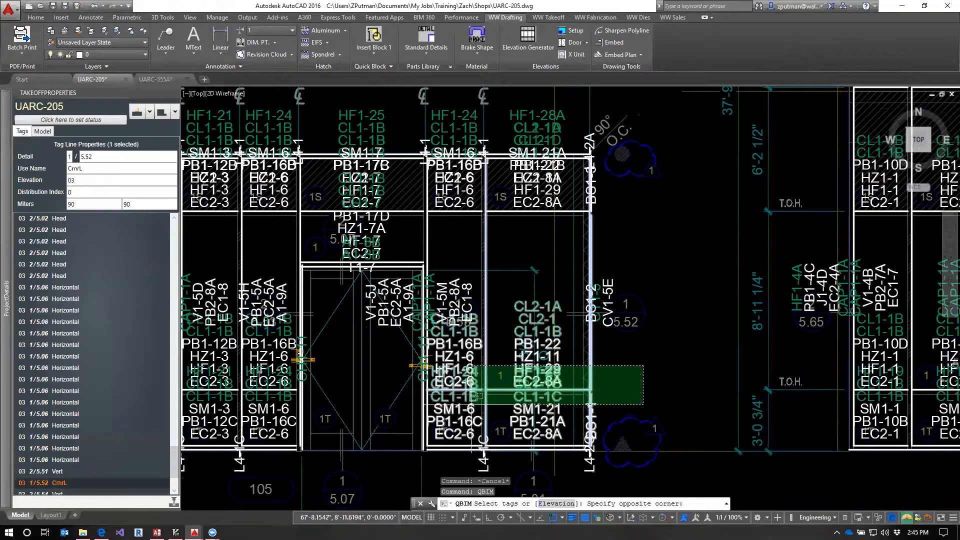
pyautogui.click(455, 409)
pyautogui.press('Return')
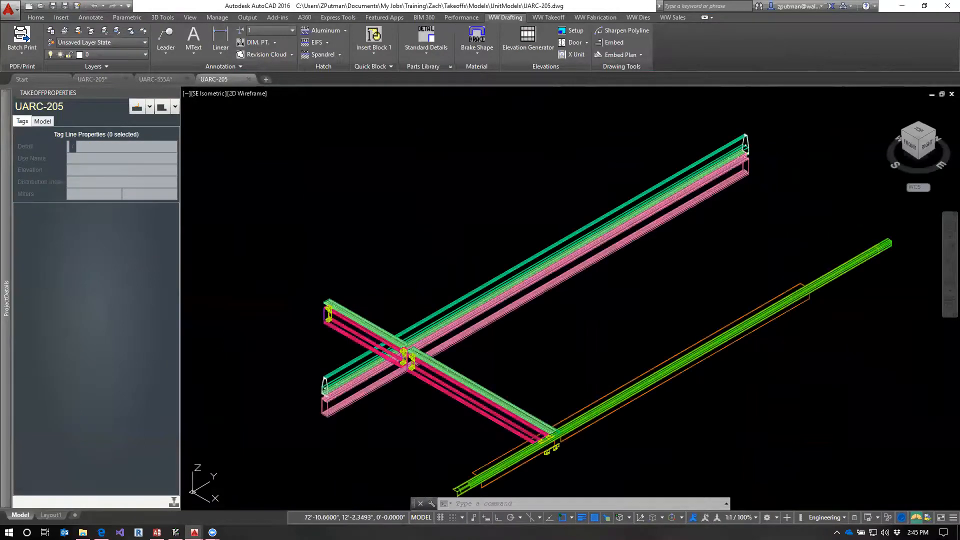
# Examine the T754-2602 clips at the angled corner mullion of the new unit model in front view.
pyautogui.click(911, 147)
pyautogui.scroll(5, 681, 337)
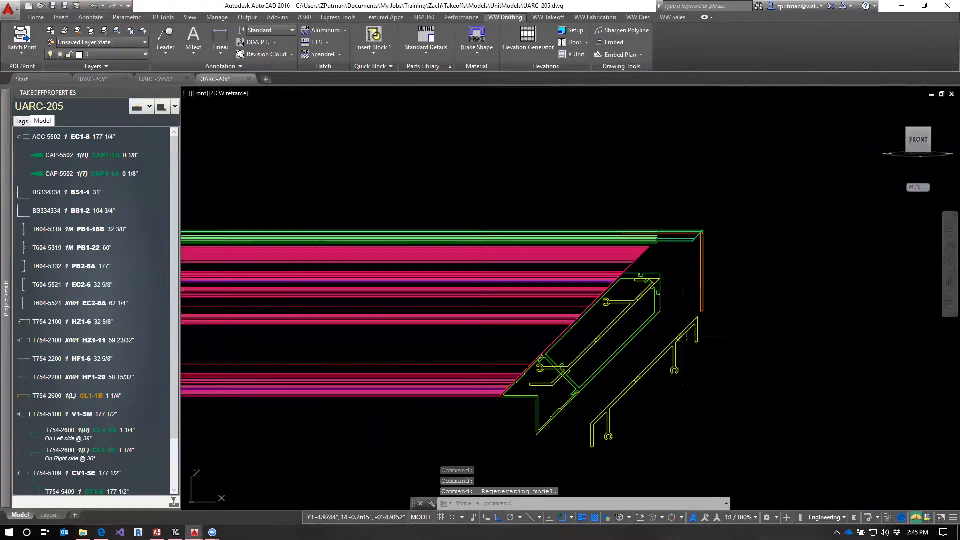
pyautogui.scroll(2, 655, 331)
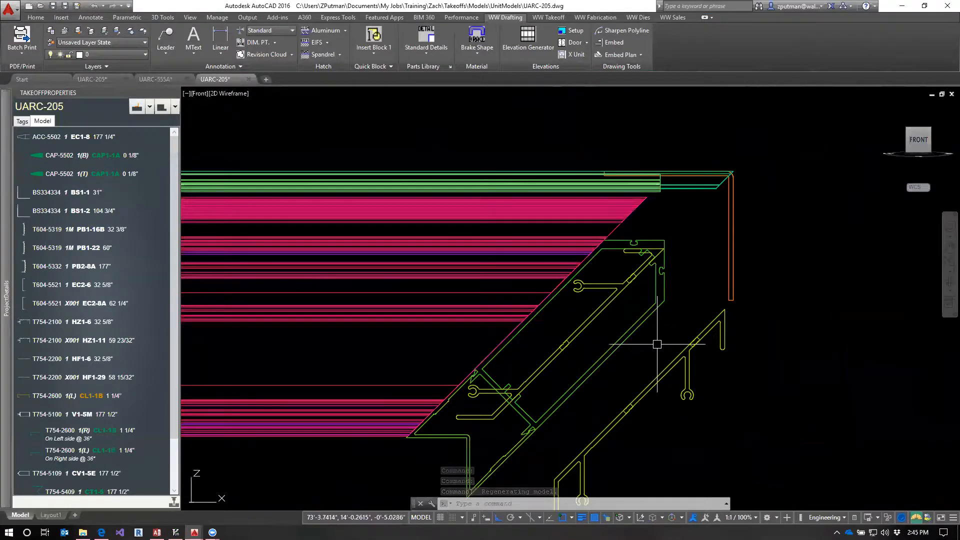
pyautogui.moveTo(657, 343); pyautogui.dragTo(761, 279, button='middle')
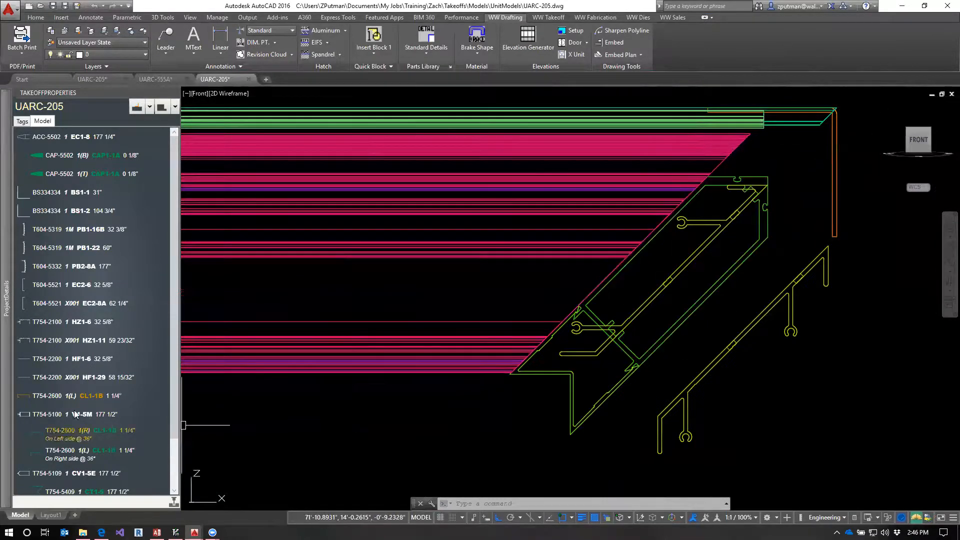
# Select the T754-2602 clip inside the angled corner mullion and open the fab template of its 1L(R) part.
pyautogui.click(661, 287)
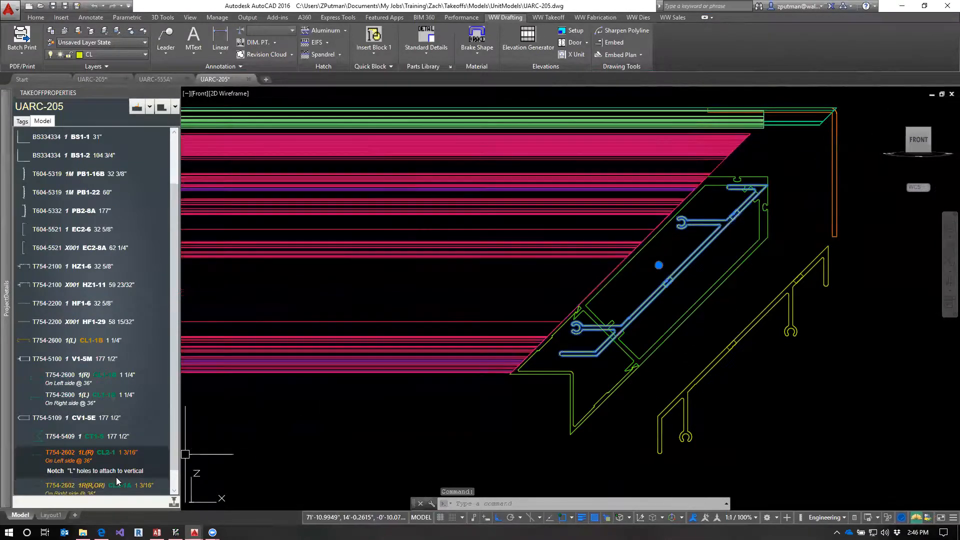
pyautogui.scroll(-1, 57, 448)
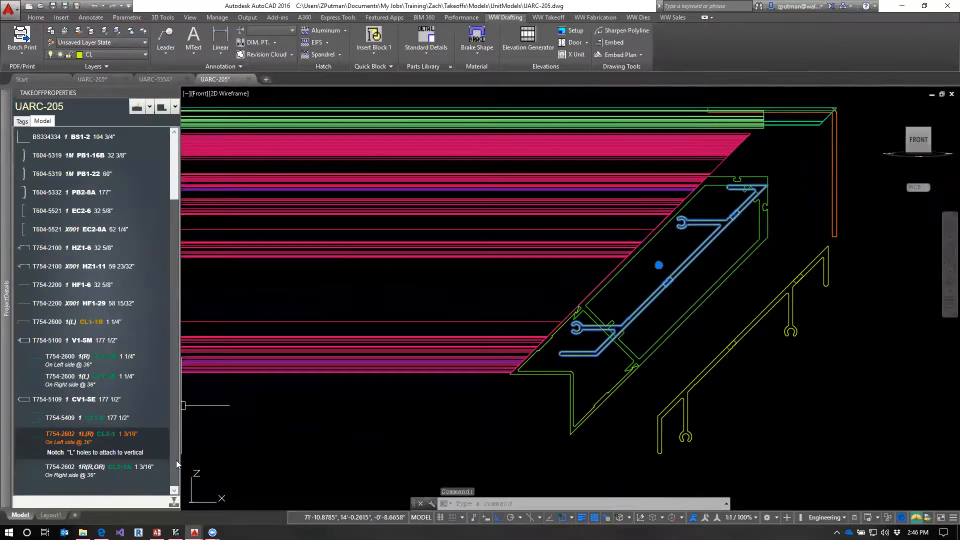
pyautogui.rightClick(64, 437)
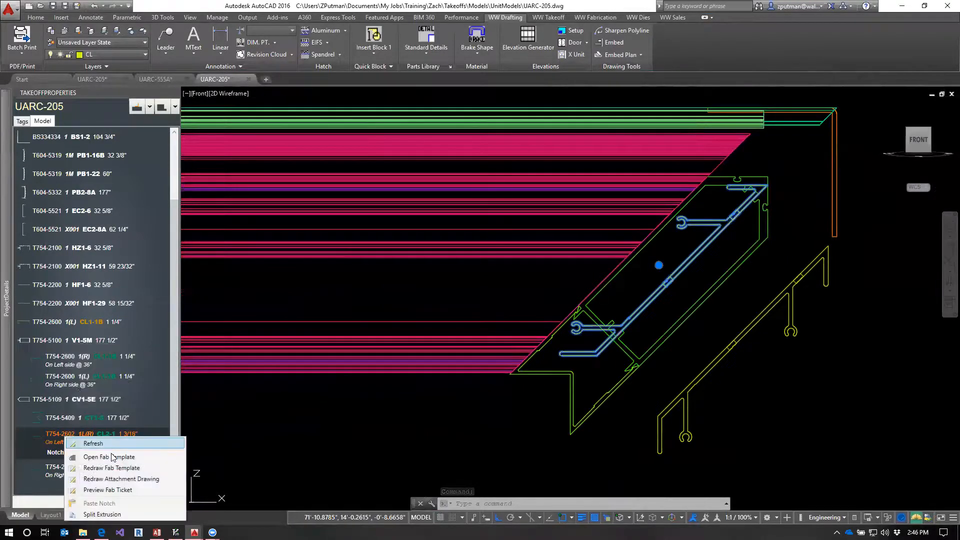
pyautogui.click(110, 456)
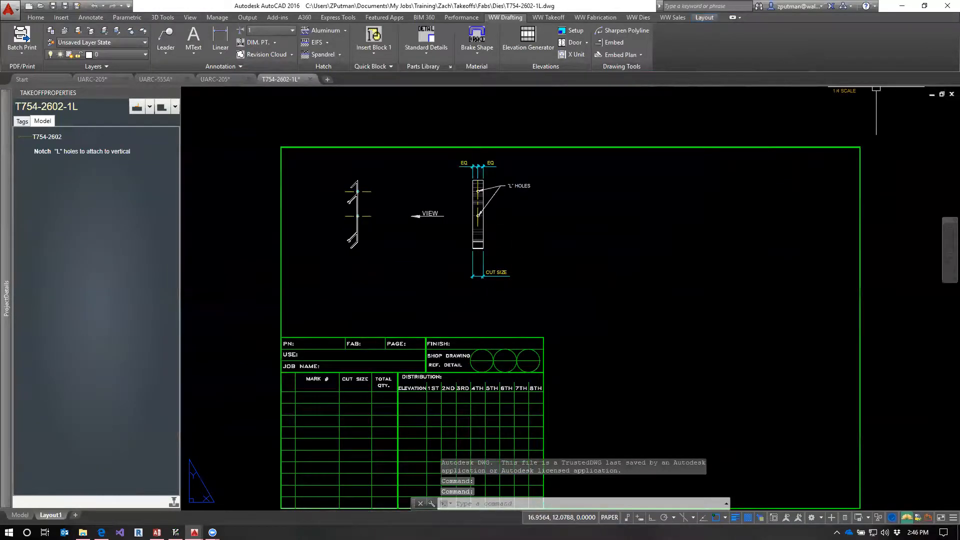
# Close the T754-2602-1L fab template without saving its changes.
pyautogui.click(950, 93)
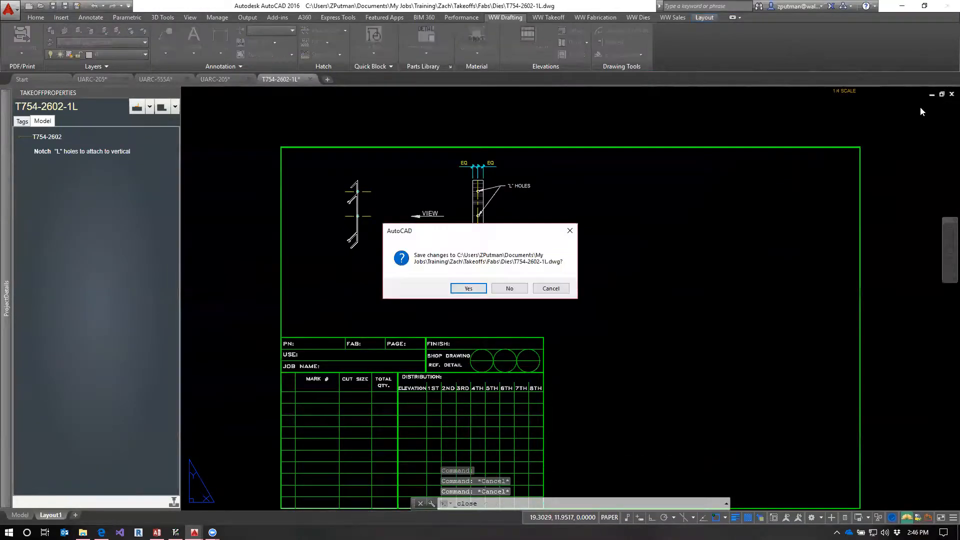
pyautogui.click(508, 288)
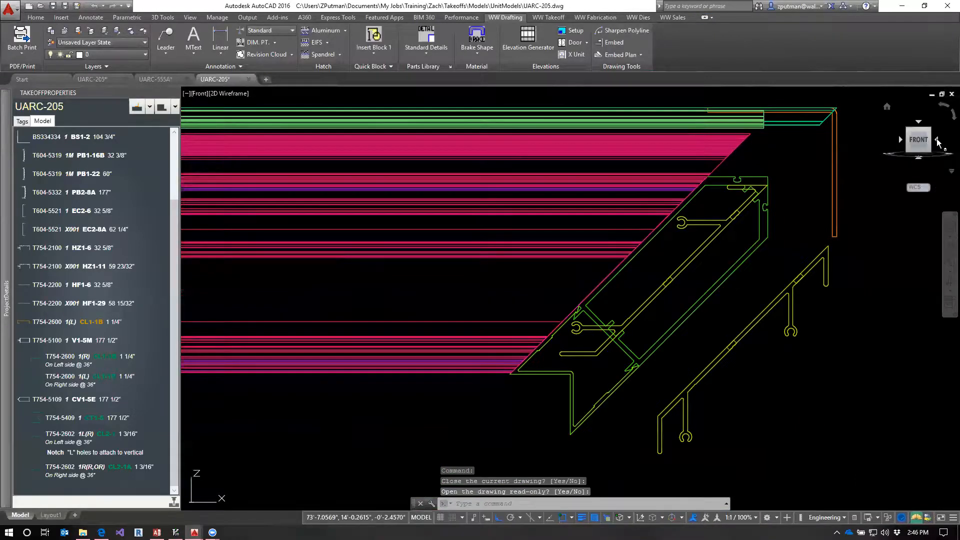
# Examine how both T754-2602 clips sit in the horizontal's profile from the right side, and return to the front view with nothing selected.
pyautogui.click(937, 141)
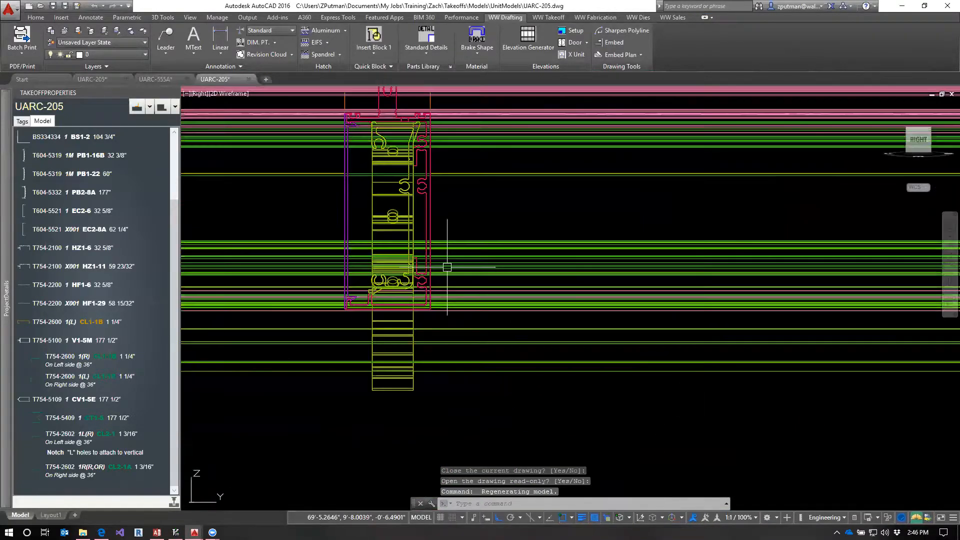
pyautogui.click(382, 192)
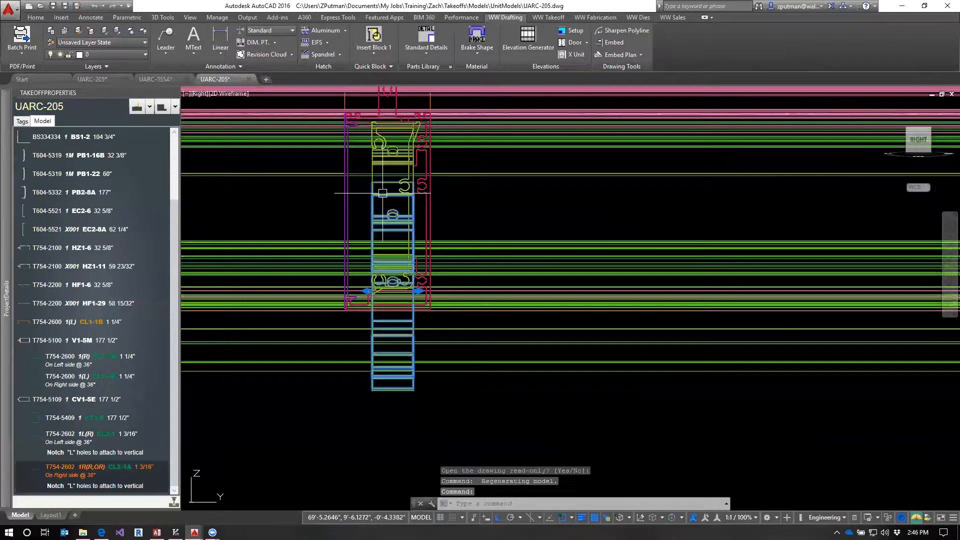
pyautogui.click(381, 163)
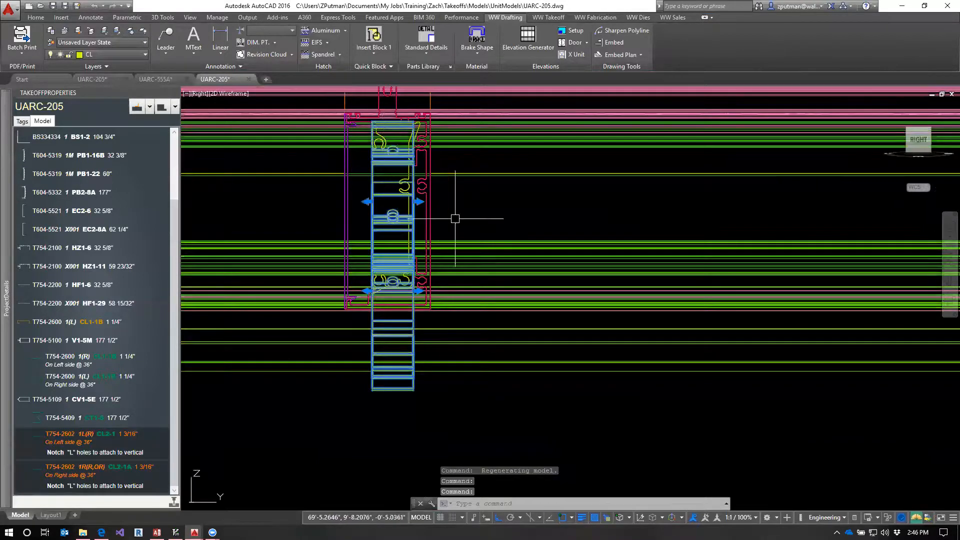
pyautogui.scroll(8, 507, 229)
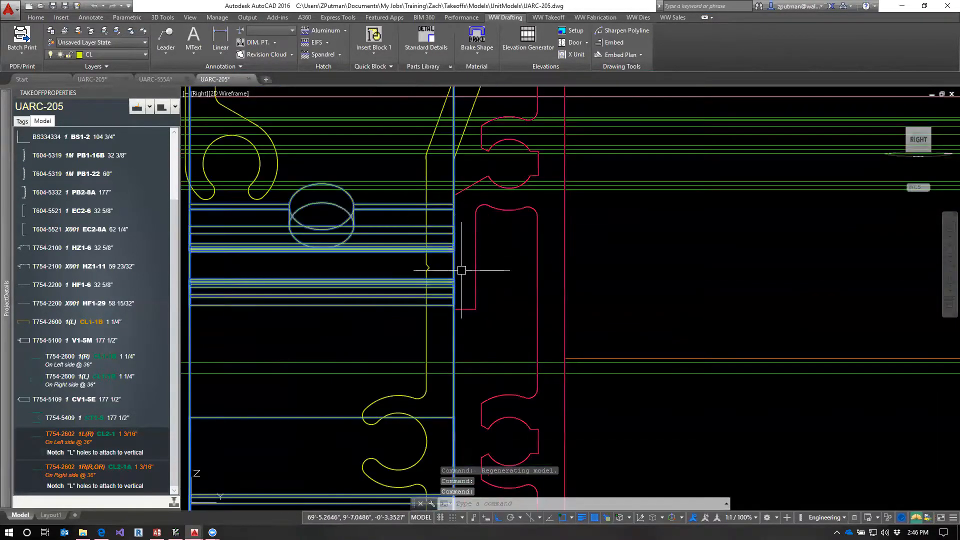
pyautogui.scroll(-6, 485, 307)
pyautogui.scroll(-3, 553, 343)
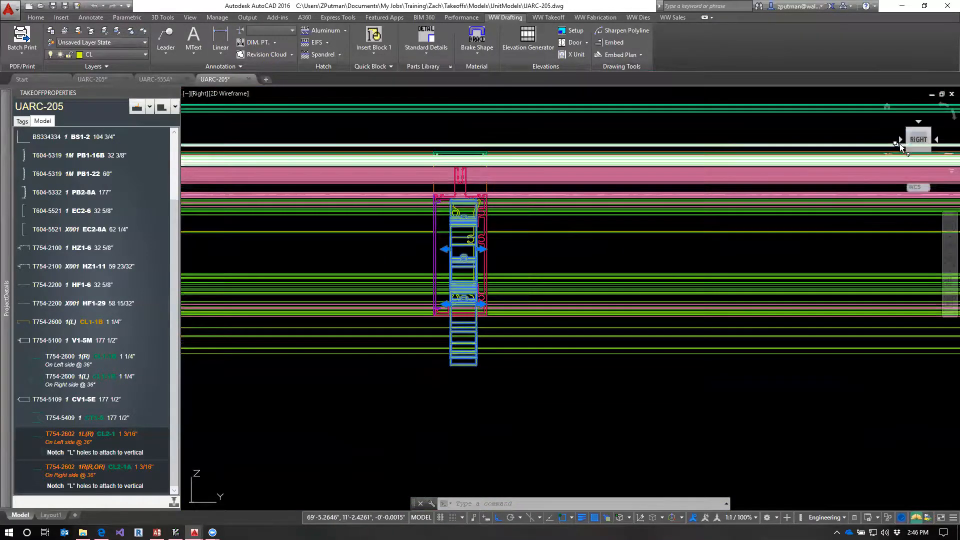
pyautogui.click(898, 141)
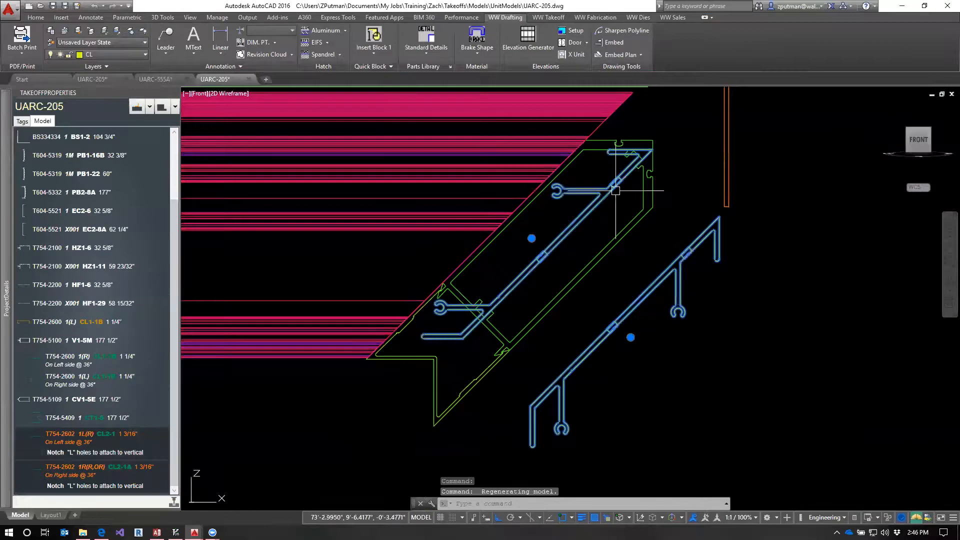
pyautogui.press('Escape')
pyautogui.press('Escape')
pyautogui.press('Escape')
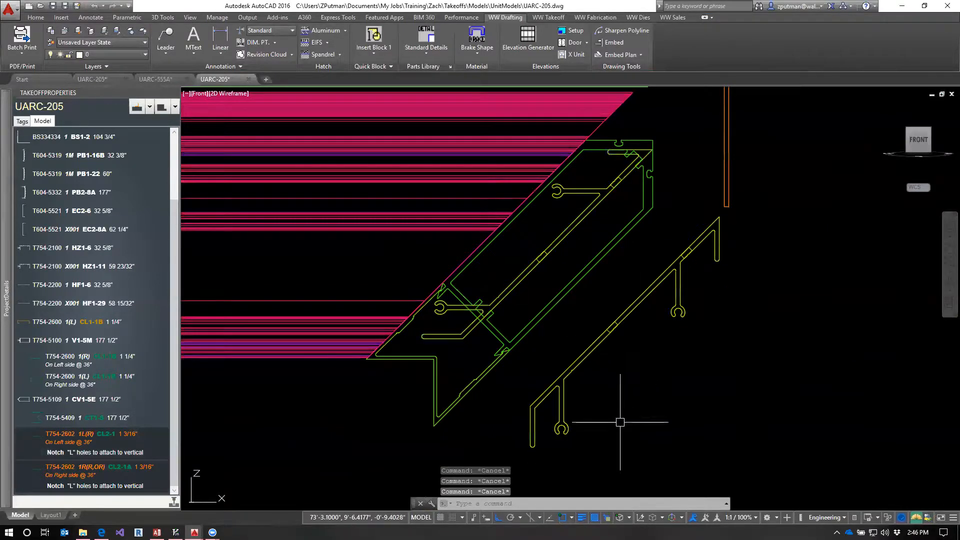
# Align the UCS with the current front view of the unit model.
pyautogui.click(599, 200)
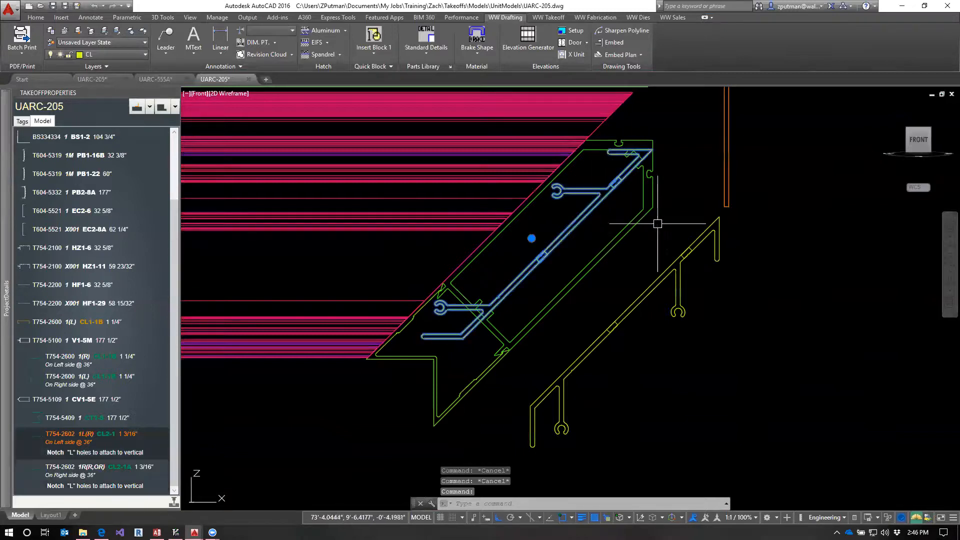
pyautogui.click(697, 238)
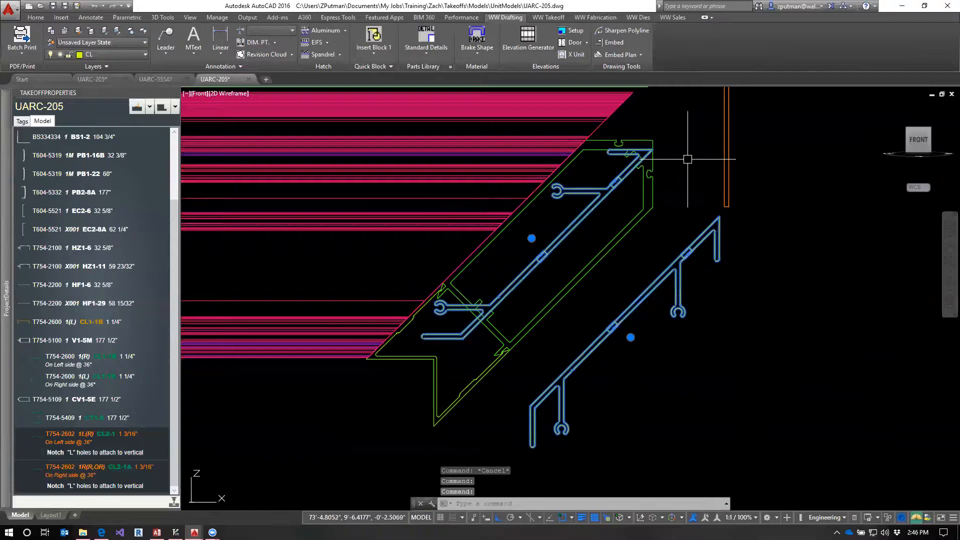
pyautogui.write('ucs')
pyautogui.press('Return')
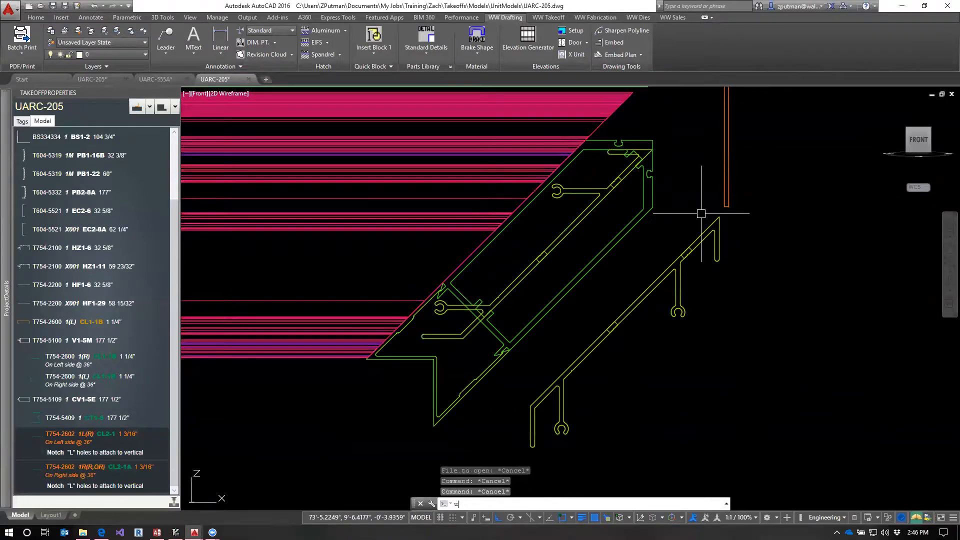
pyautogui.write('v')
pyautogui.press('Return')
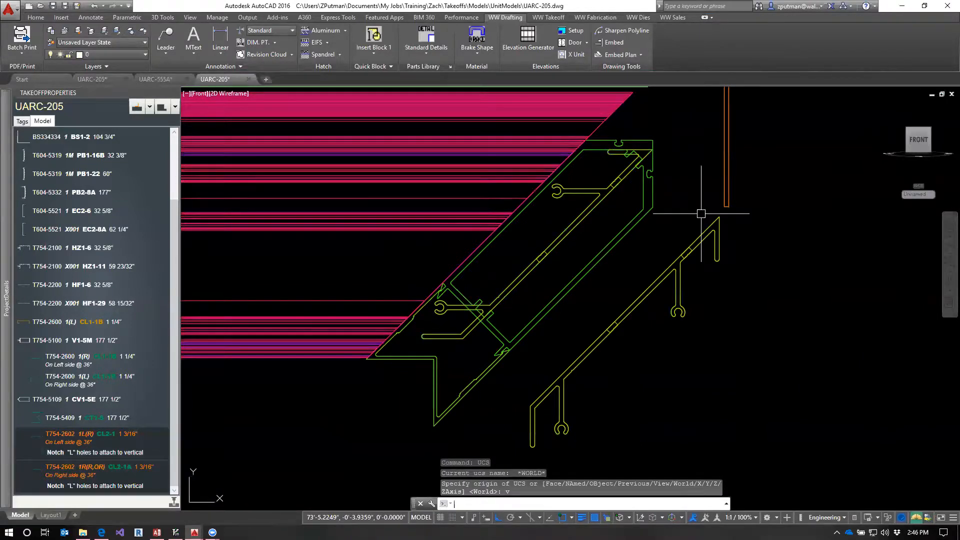
pyautogui.write('m')
pyautogui.press('Return')
pyautogui.click(575, 223)
pyautogui.click(666, 286)
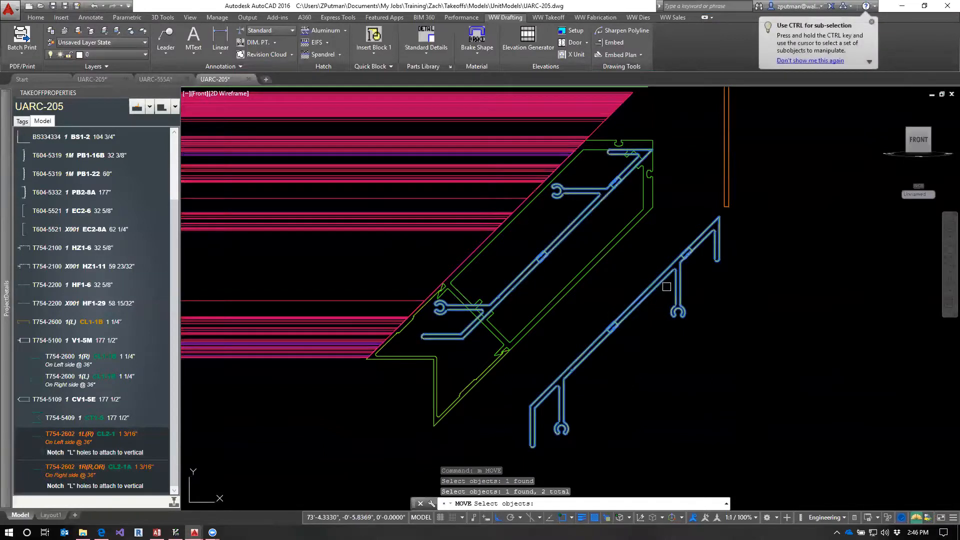
pyautogui.press('Return')
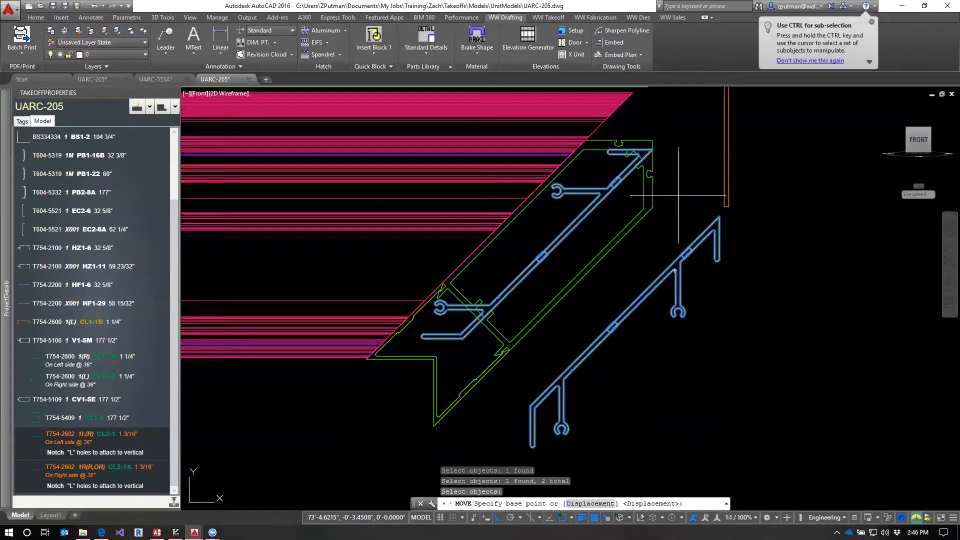
pyautogui.scroll(3, 615, 129)
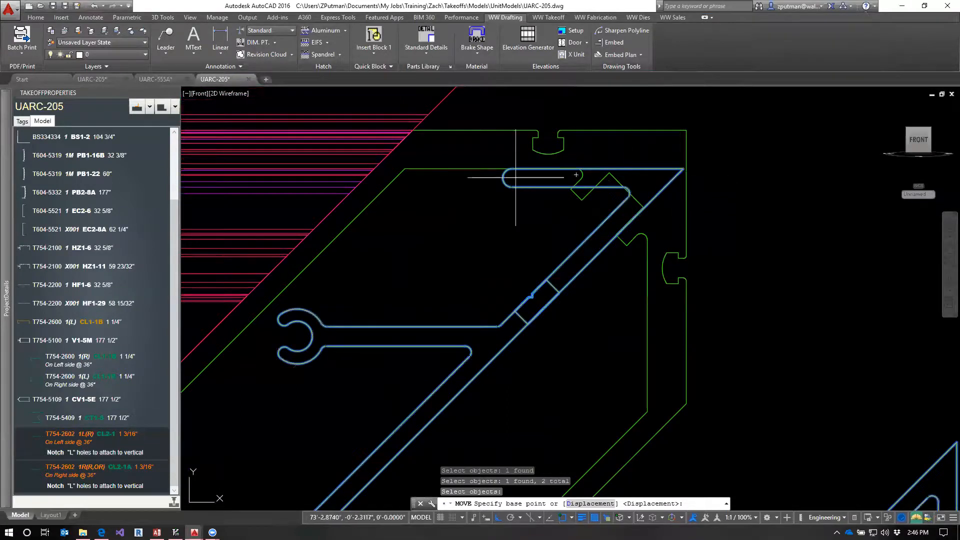
pyautogui.scroll(-3, 699, 200)
pyautogui.press('Escape')
pyautogui.press('Escape')
pyautogui.press('Escape')
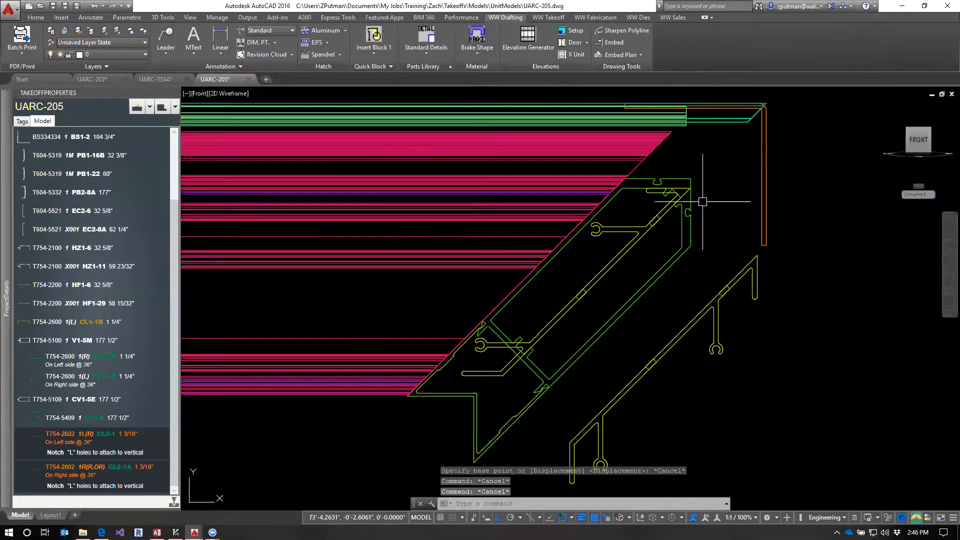
pyautogui.moveTo(707, 215)
pyautogui.mouseDown(button='middle')
pyautogui.moveTo(712, 231)
pyautogui.moveTo(711, 208)
pyautogui.mouseUp(button='middle')
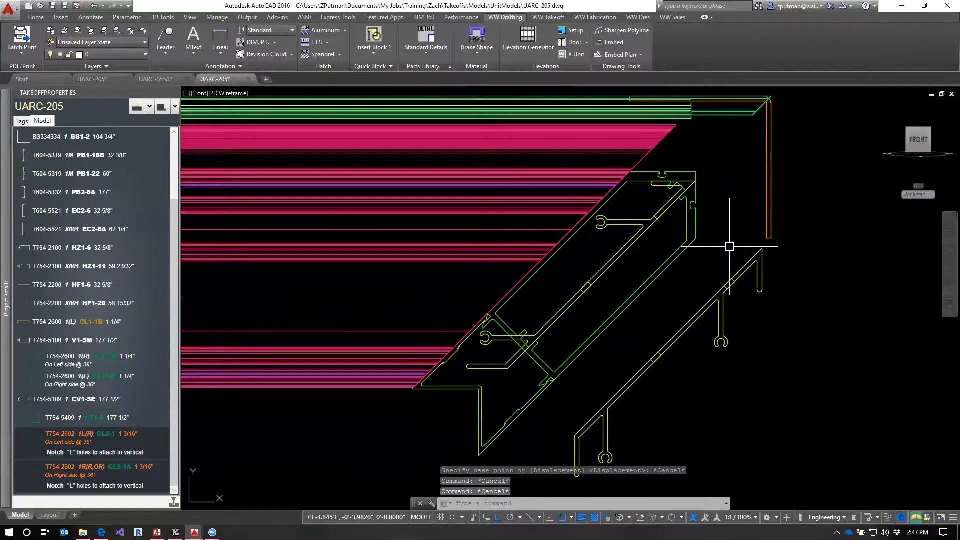
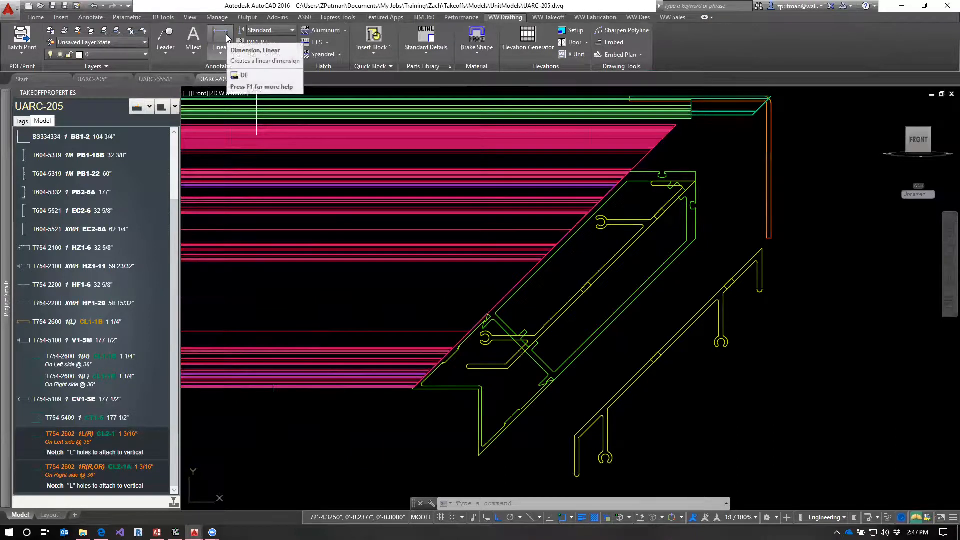
# Draw a horizontal reference line from the inner T754-2602 clip's upper corner past the angled ends of the horizontals.
pyautogui.press('Escape')
pyautogui.press('Escape')
pyautogui.press('Escape')
pyautogui.scroll(3, 729, 214)
pyautogui.moveTo(735, 172); pyautogui.dragTo(760, 239, button='middle')
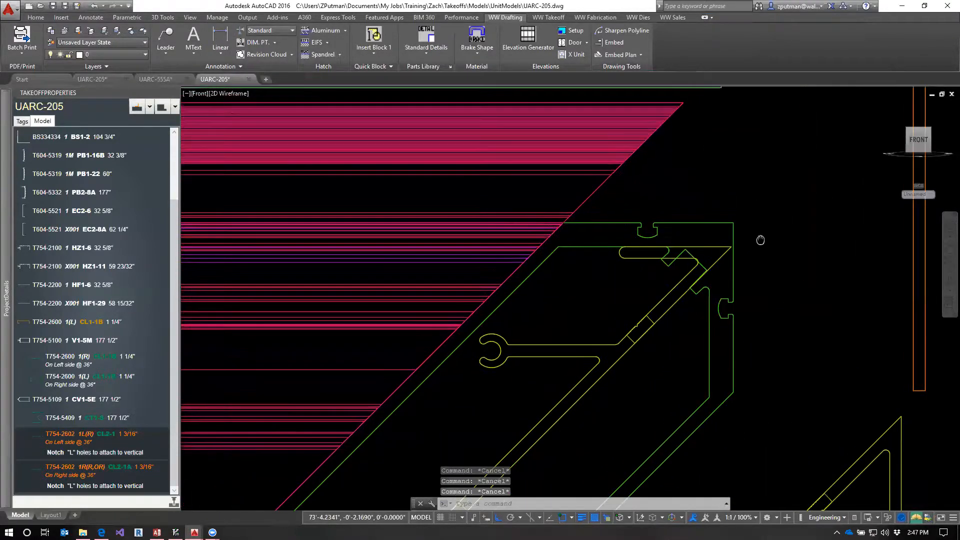
pyautogui.write('l')
pyautogui.press('Return')
pyautogui.click(731, 247)
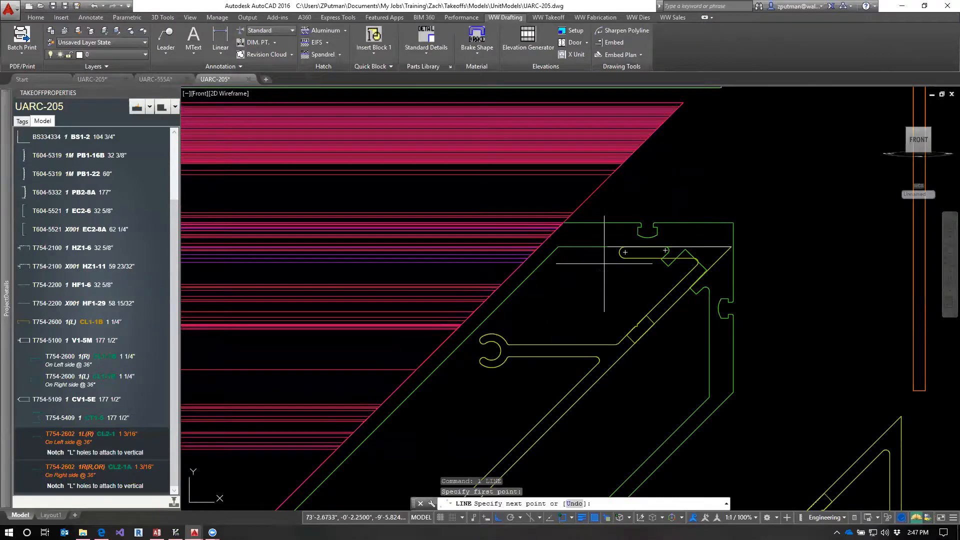
pyautogui.press('Escape')
pyautogui.press('Escape')
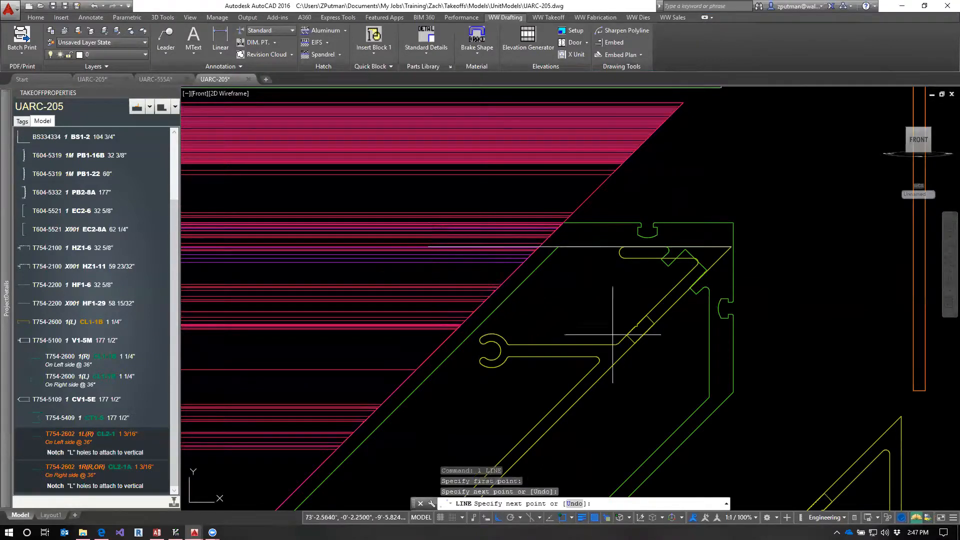
# Add a linear dimension along the reference line from the clip's upper corner to the angled end of the horizontals.
pyautogui.scroll(2, 585, 246)
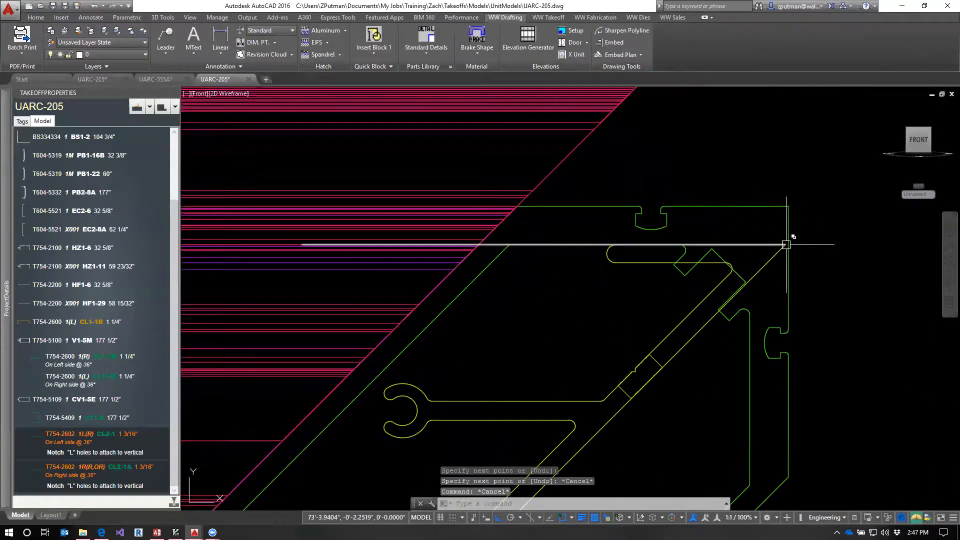
pyautogui.scroll(-2, 489, 273)
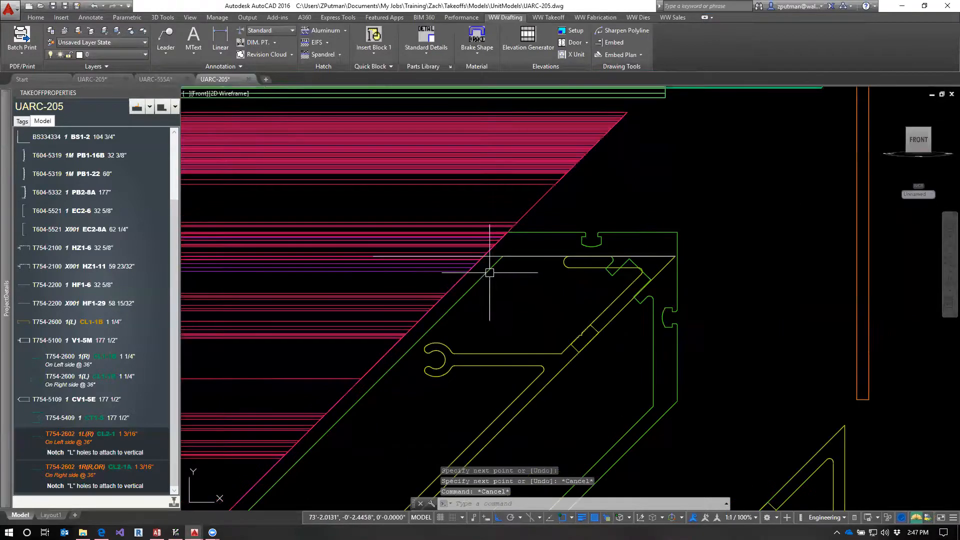
pyautogui.click(219, 29)
pyautogui.click(665, 256)
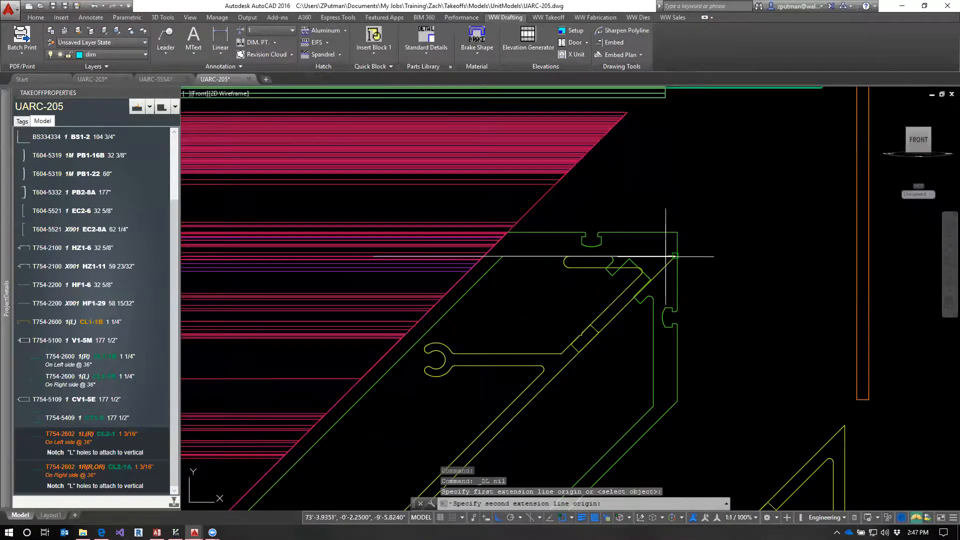
pyautogui.scroll(6, 473, 278)
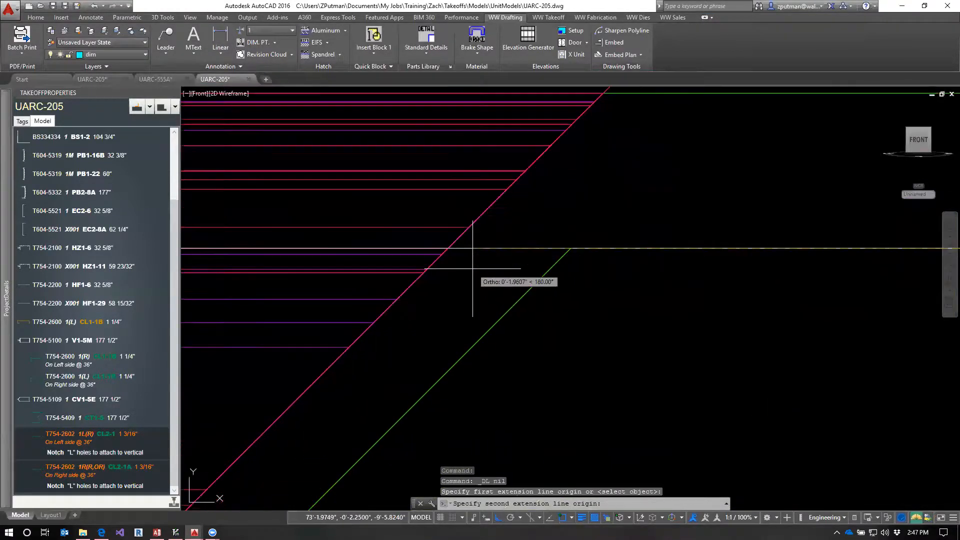
pyautogui.click(446, 249)
pyautogui.scroll(-3, 550, 195)
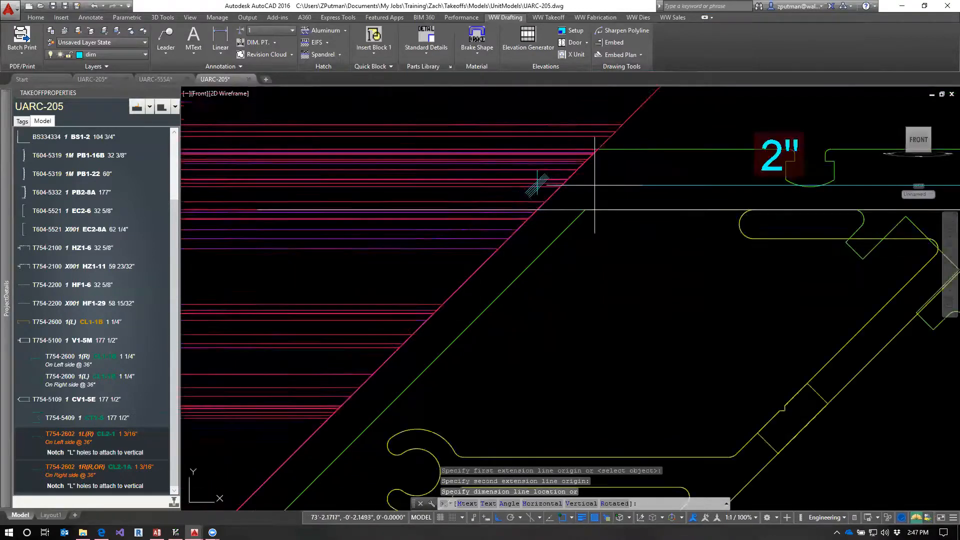
pyautogui.click(731, 139)
pyautogui.press('Escape')
pyautogui.press('Escape')
pyautogui.press('Escape')
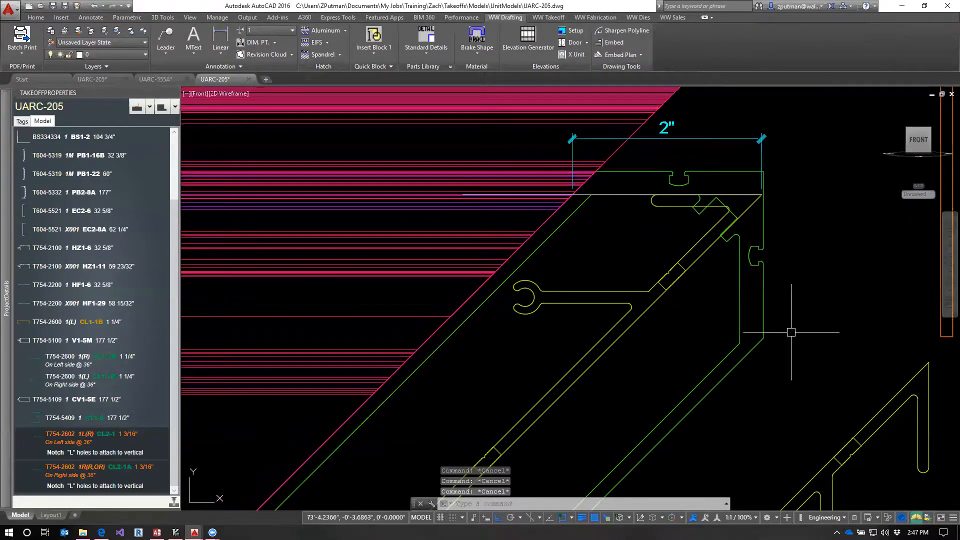
# Move both T754-2602 clips 2" horizontally toward the horizontals, using the dimension's two ends as base and destination points.
pyautogui.moveTo(798, 333); pyautogui.dragTo(742, 290, button='middle')
pyautogui.scroll(-2, 742, 291)
pyautogui.write('m')
pyautogui.press('Return')
pyautogui.click(643, 275)
pyautogui.click(773, 363)
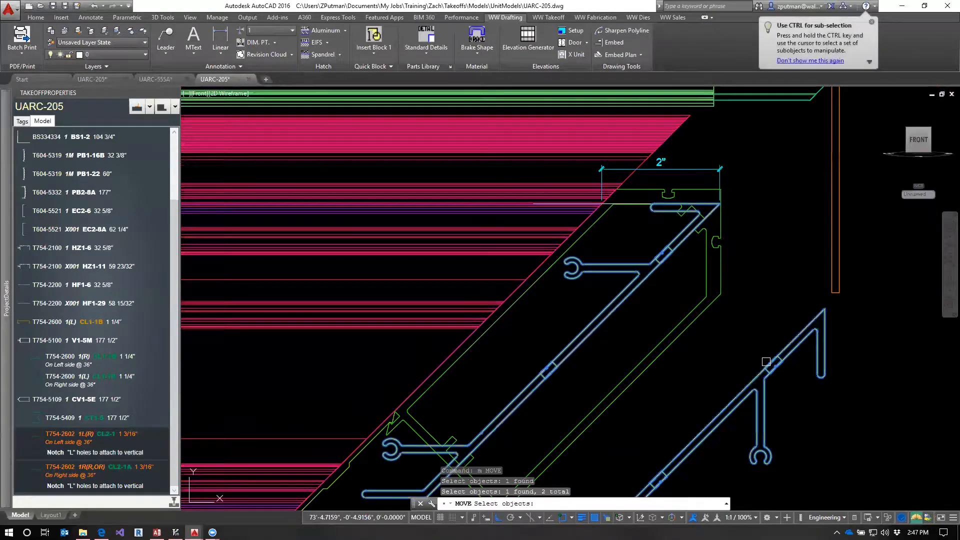
pyautogui.press('Return')
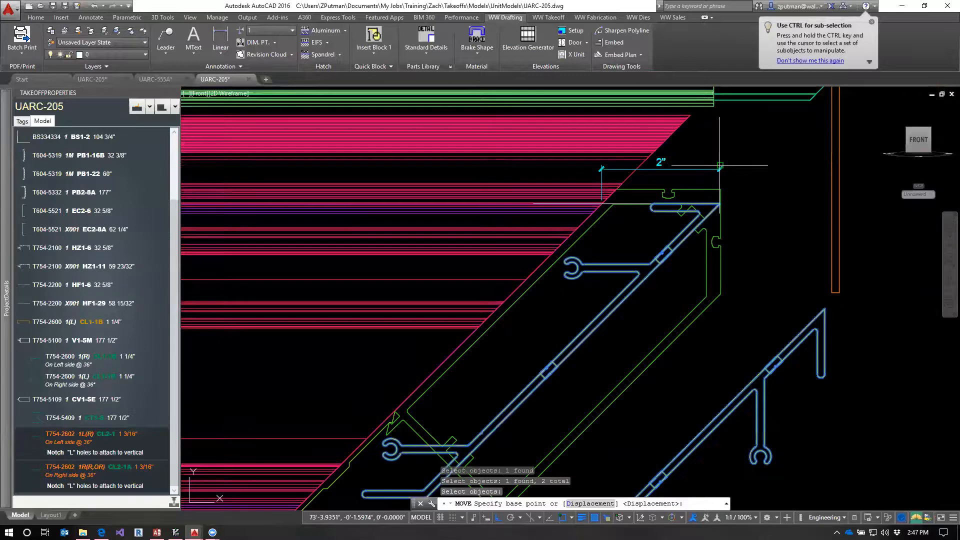
pyautogui.click(720, 166)
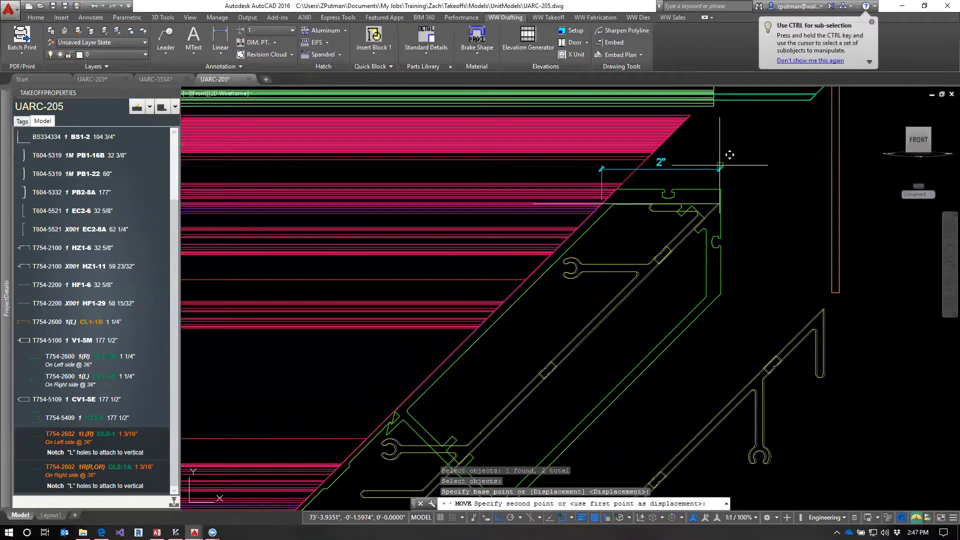
pyautogui.click(598, 165)
pyautogui.press('Escape')
pyautogui.press('Escape')
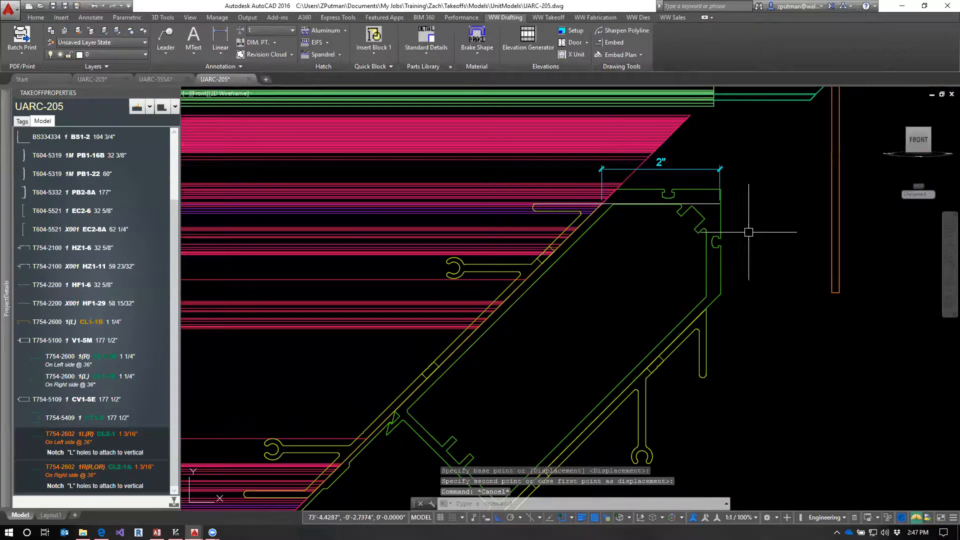
# Erase the 2" dimension and the horizontal reference line above the corner mullion.
pyautogui.click(707, 169)
pyautogui.click(706, 203)
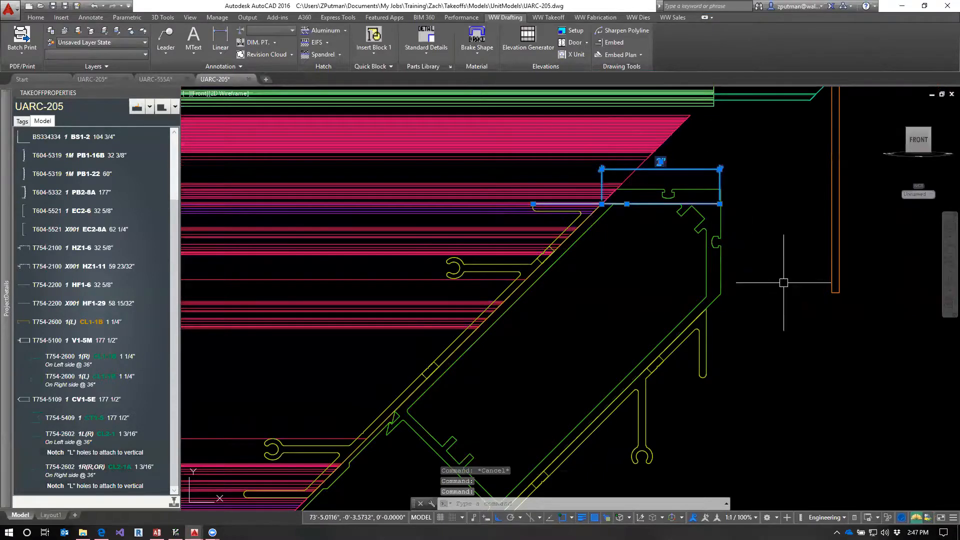
pyautogui.write('e')
pyautogui.press('Return')
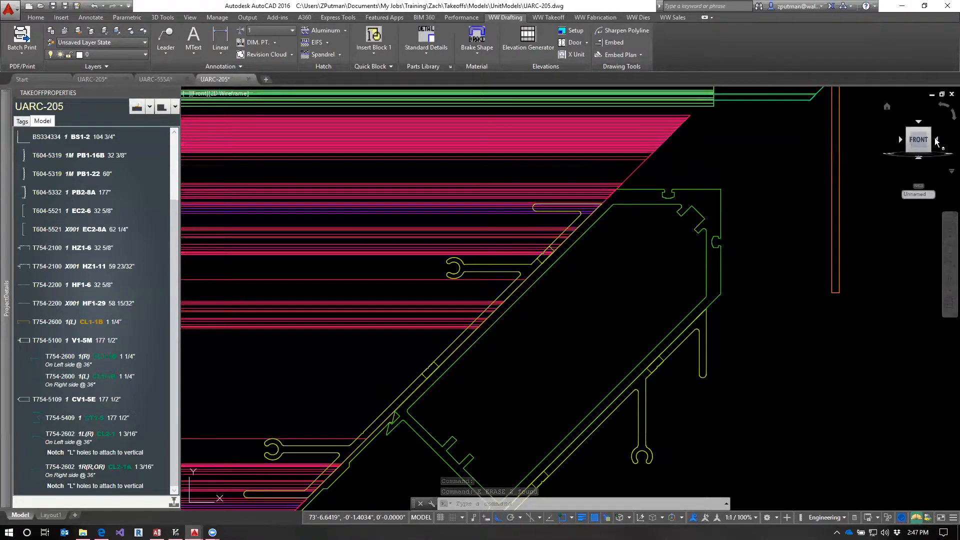
# Inspect the moved T754-2602 clip against the horizontals in the right and front views, selecting it to check its extents.
pyautogui.click(936, 141)
pyautogui.scroll(10, 472, 307)
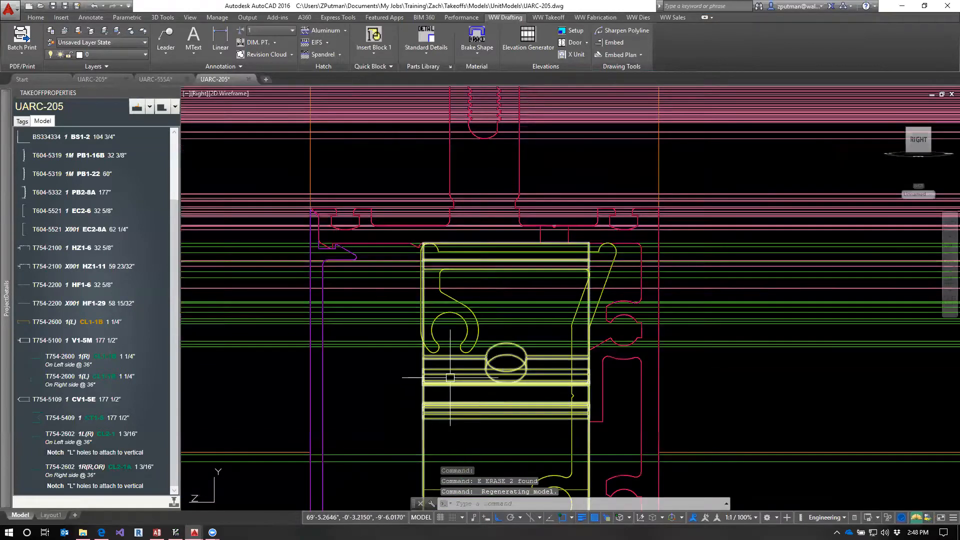
pyautogui.scroll(5, 500, 245)
pyautogui.scroll(-5, 685, 240)
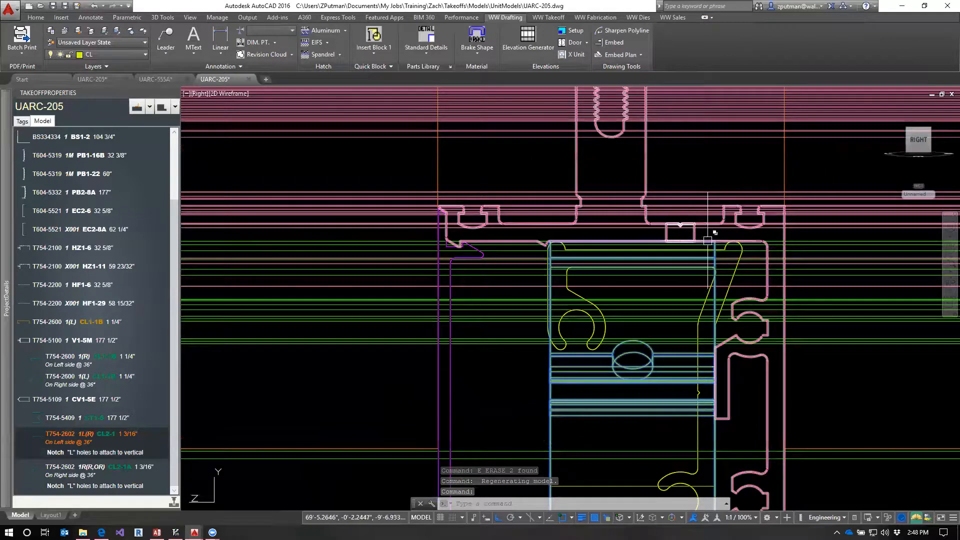
pyautogui.click(717, 371)
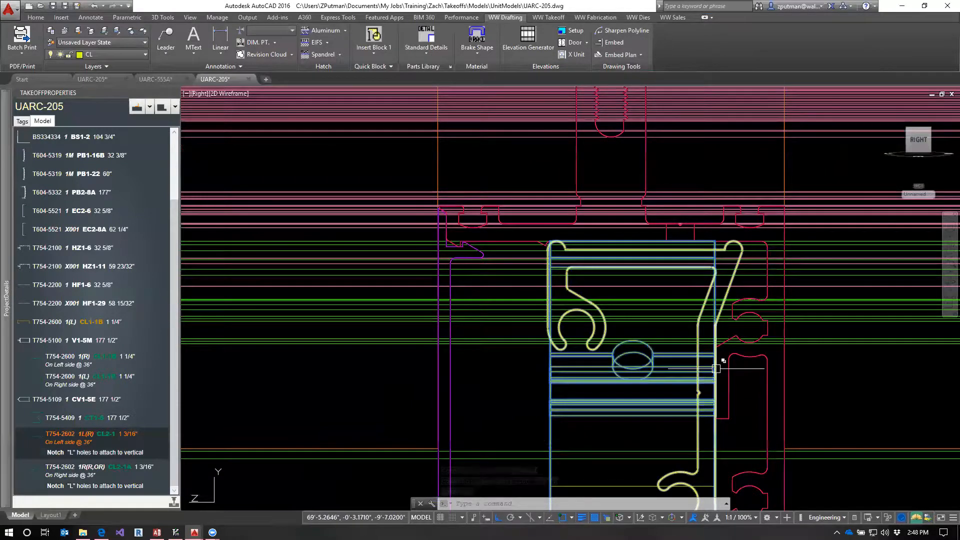
pyautogui.scroll(-4, 718, 370)
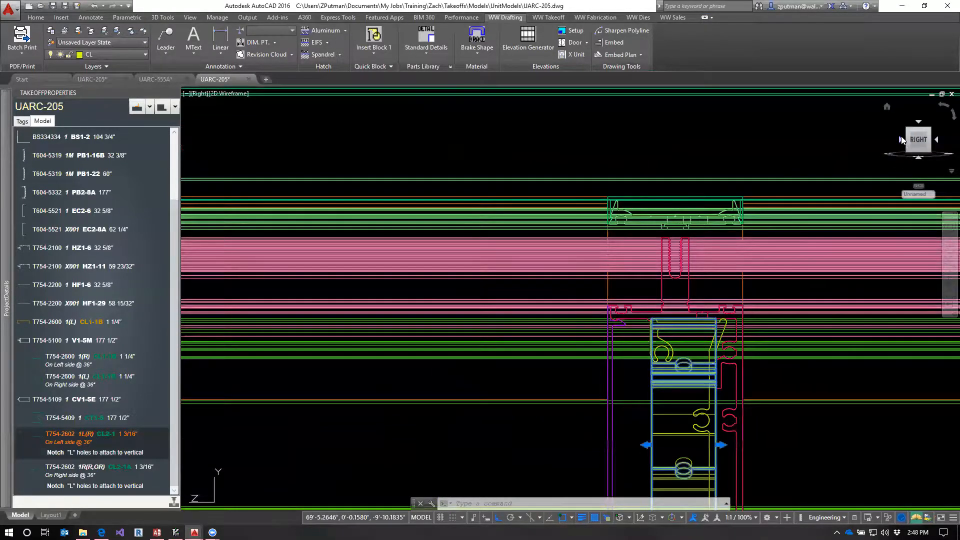
pyautogui.click(902, 140)
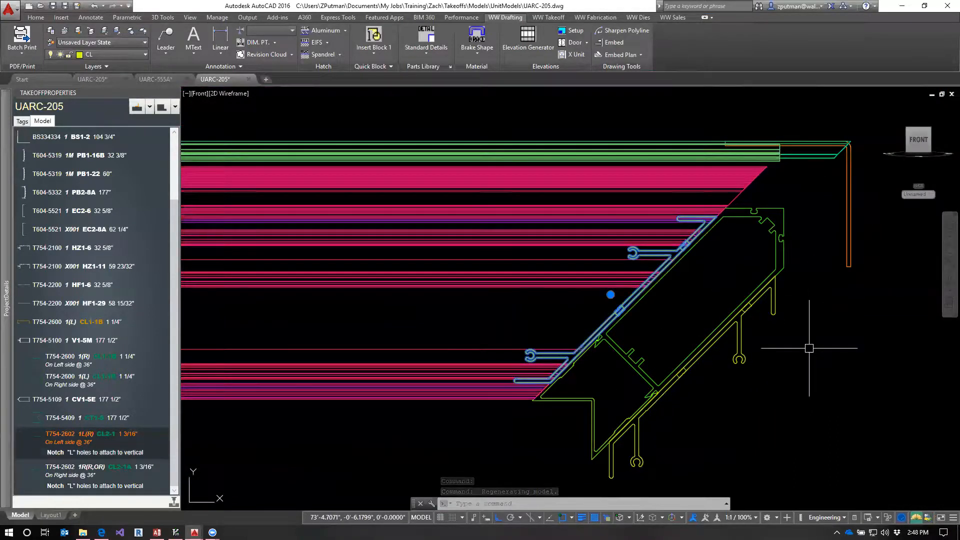
pyautogui.press('Escape')
pyautogui.press('Escape')
pyautogui.press('Escape')
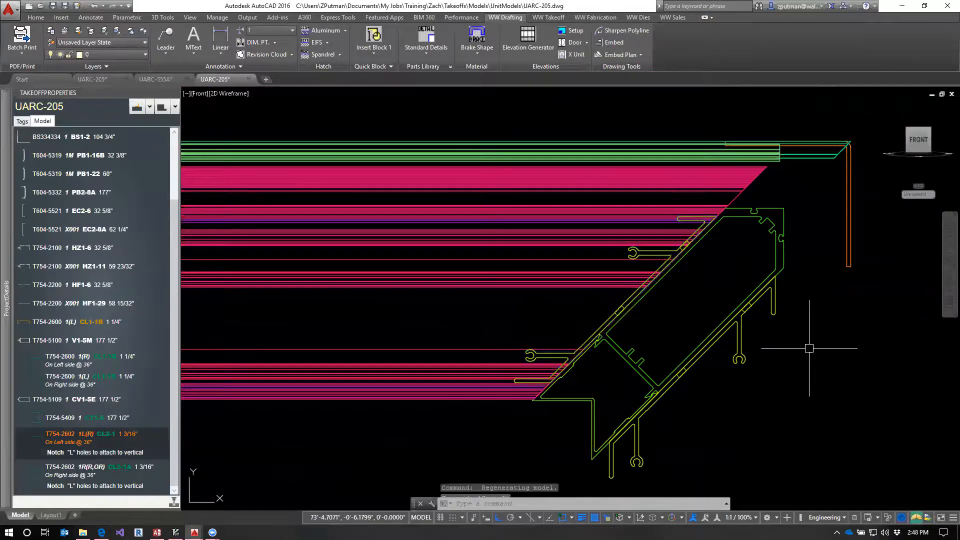
# Show the UARC-205 unit model in the SE isometric view, save it and close its drawing.
pyautogui.scroll(-4, 798, 391)
pyautogui.moveTo(928, 132)
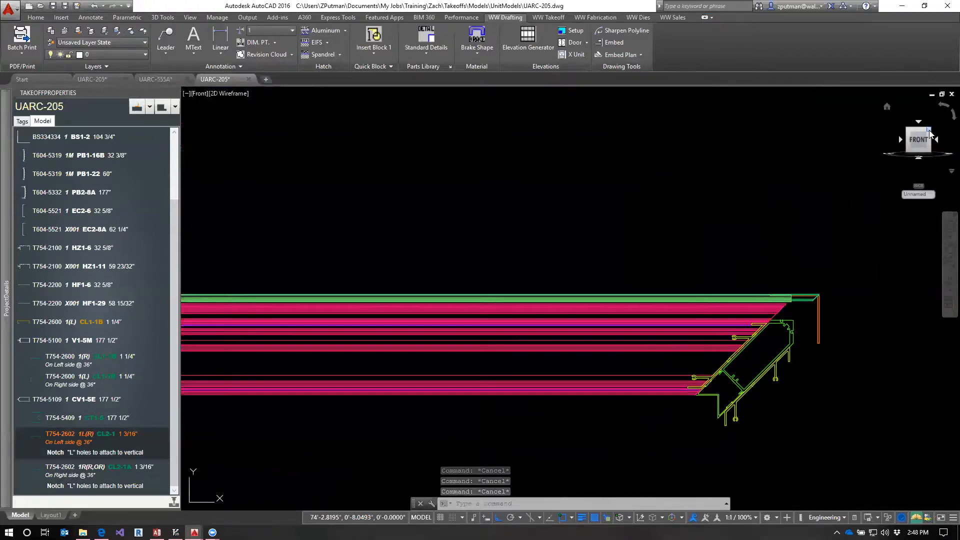
pyautogui.click(928, 130)
pyautogui.moveTo(552, 406); pyautogui.dragTo(600, 342, button='middle')
pyautogui.write('qsave')
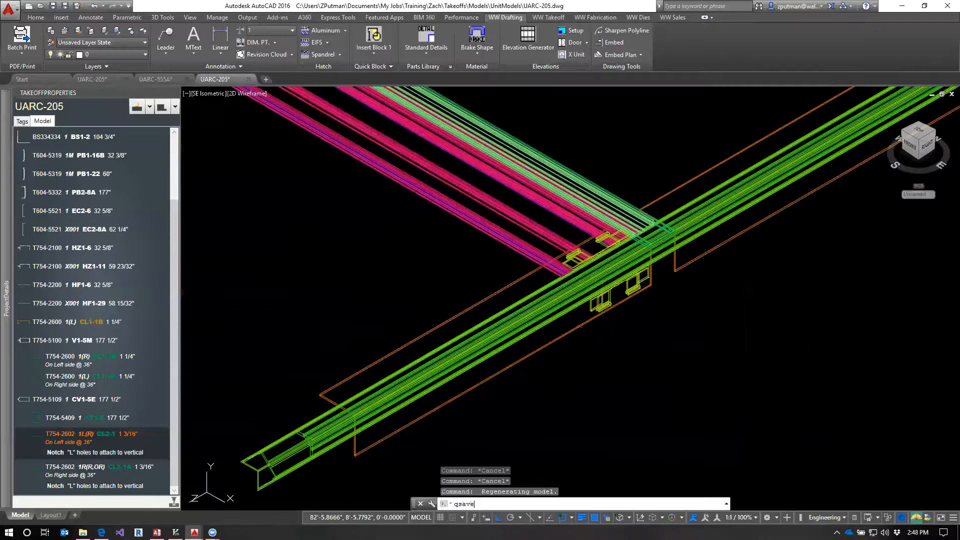
pyautogui.press('Return')
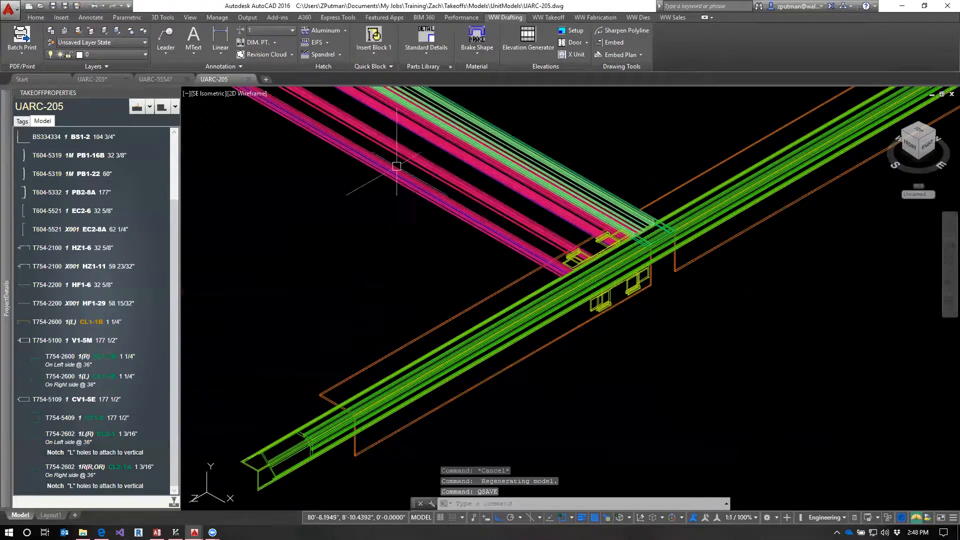
pyautogui.click(248, 79)
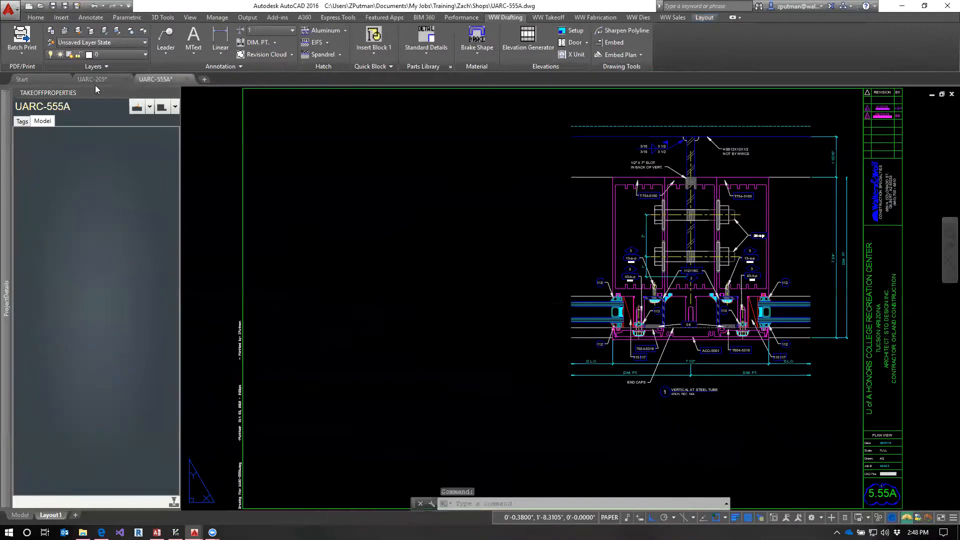
# Refresh the Training Project's detail data and check the HorizontalR assembly parts.
pyautogui.moveTo(2, 294)
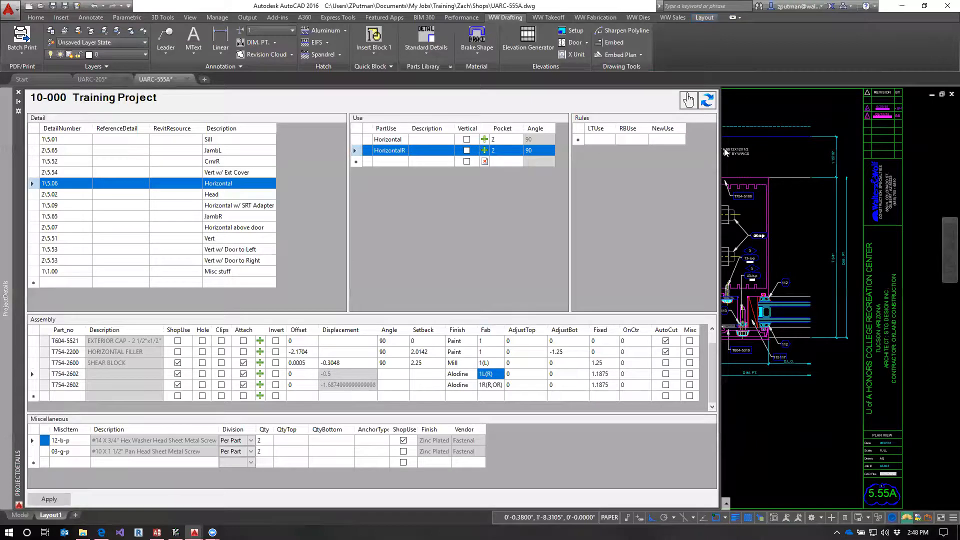
pyautogui.click(709, 101)
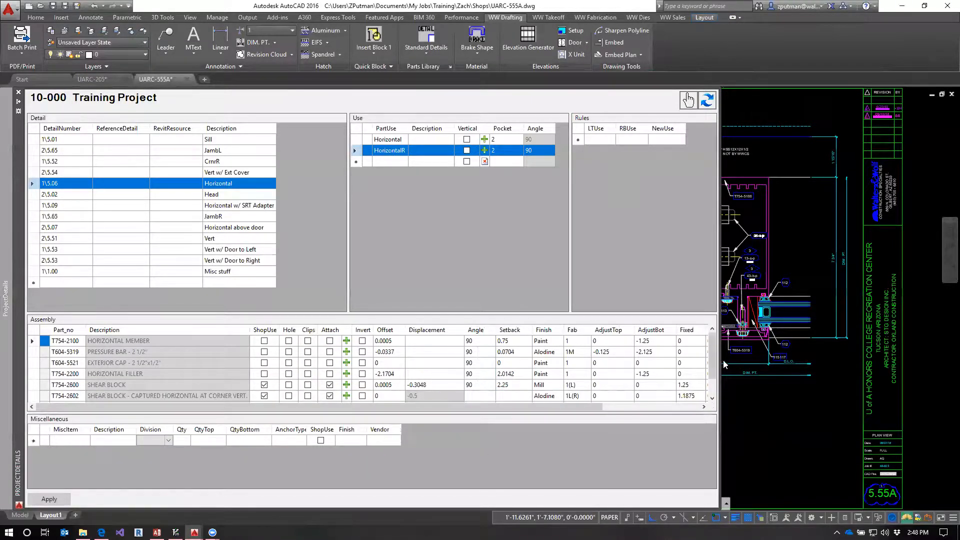
pyautogui.scroll(-1, 574, 379)
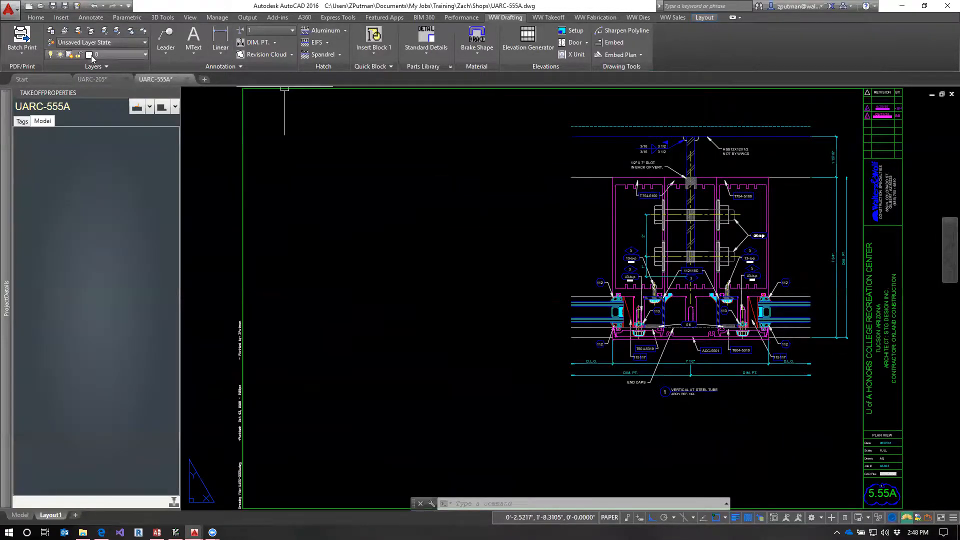
# Switch to the UARC-205 shop drawing, run the takeoff update (UPD) and save the drawing.
pyautogui.click(93, 79)
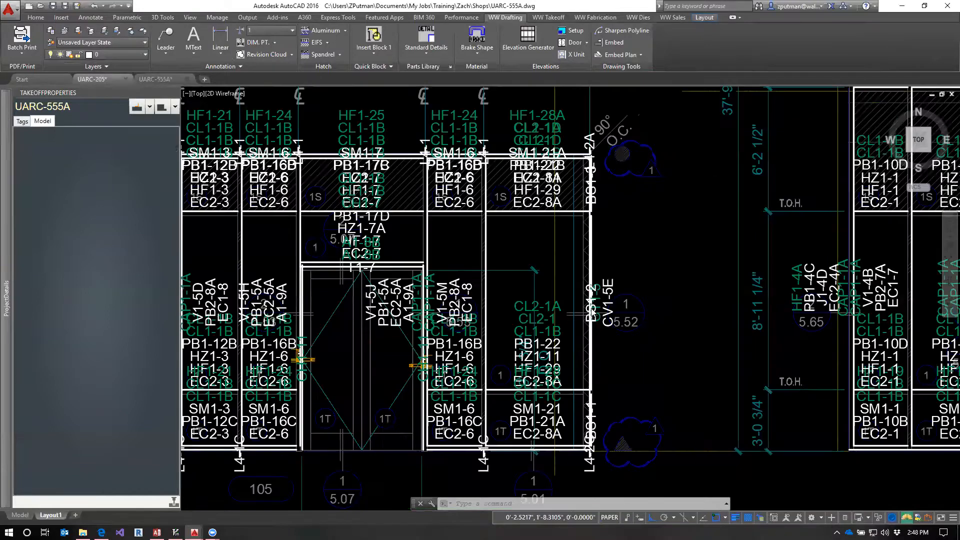
pyautogui.write('upd')
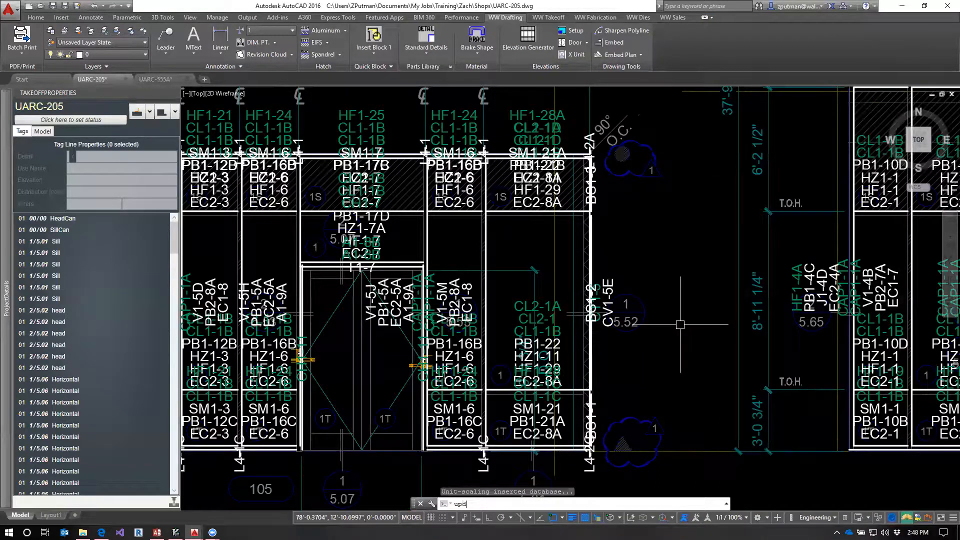
pyautogui.press('Return')
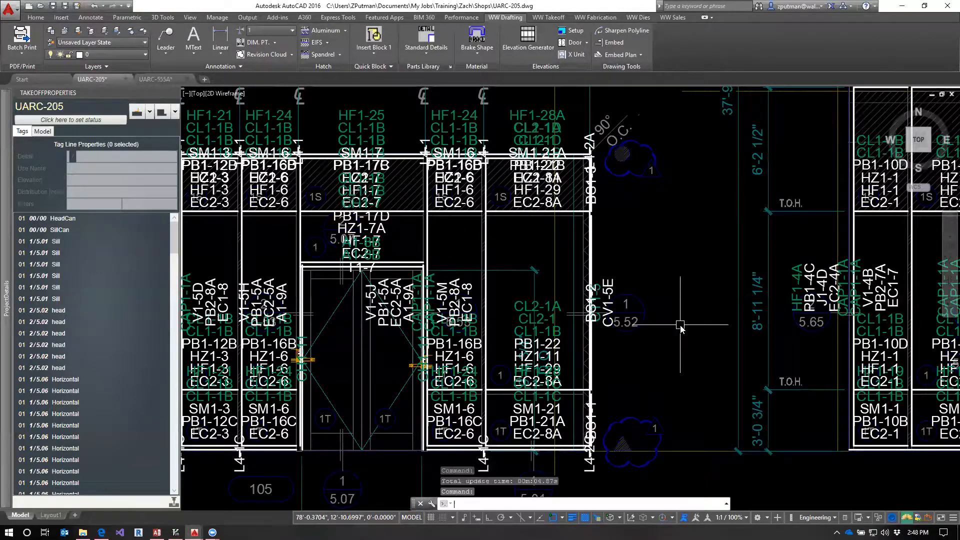
pyautogui.write('qsave')
pyautogui.press('Return')
# Generate a new unit model with QBIM from the members crossing the lower horizontal area beside the corner mullion.
pyautogui.write('qbim')
pyautogui.press('Return')
pyautogui.click(620, 376)
pyautogui.click(465, 409)
pyautogui.press('Return')
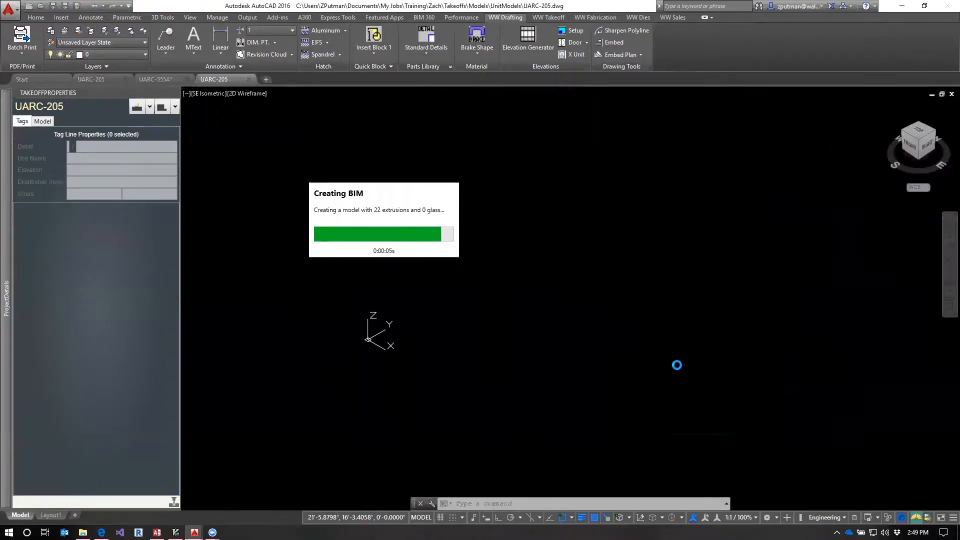
# Examine the regenerated corner mullion, its clips and the angled horizontals in the front and SE isometric views.
pyautogui.click(907, 151)
pyautogui.scroll(8, 662, 306)
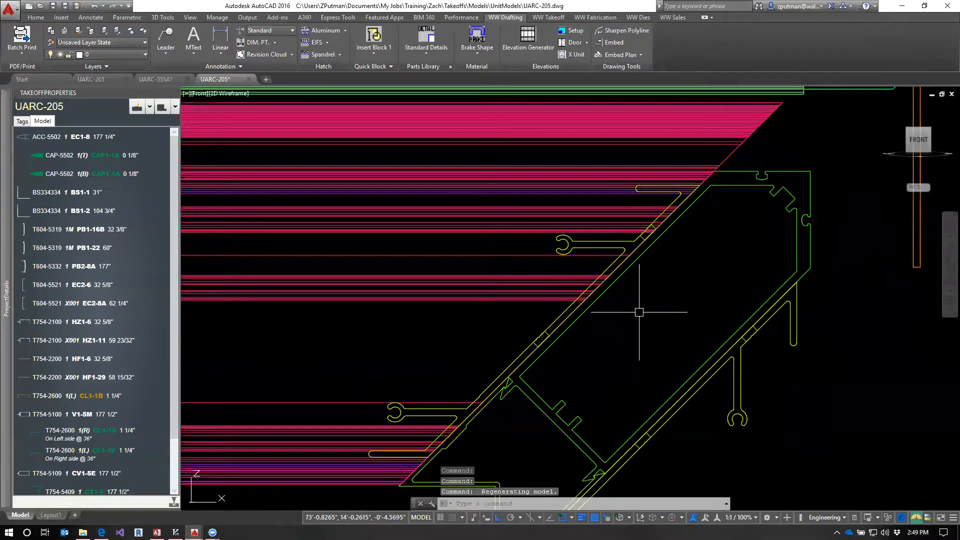
pyautogui.click(919, 139)
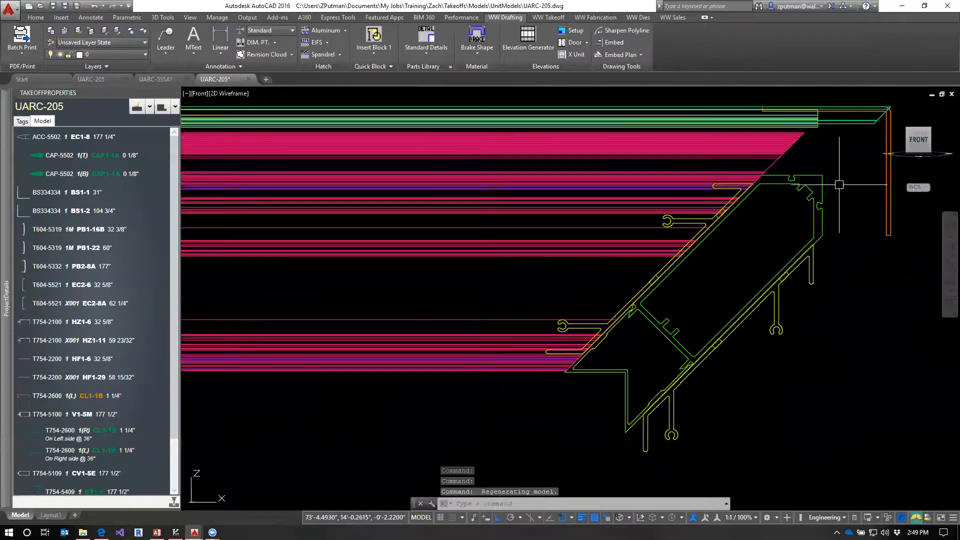
pyautogui.click(929, 132)
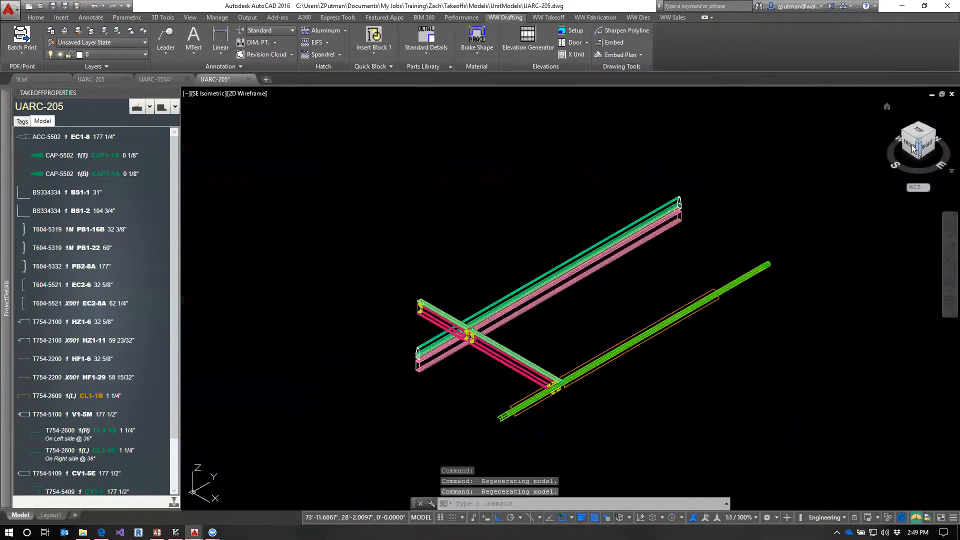
pyautogui.click(913, 148)
pyautogui.scroll(6, 692, 283)
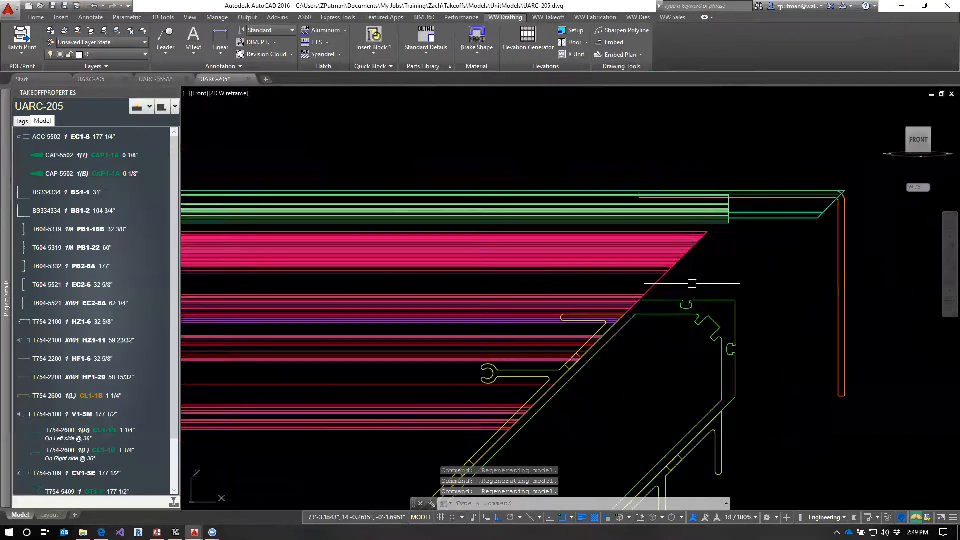
pyautogui.scroll(-6, 692, 283)
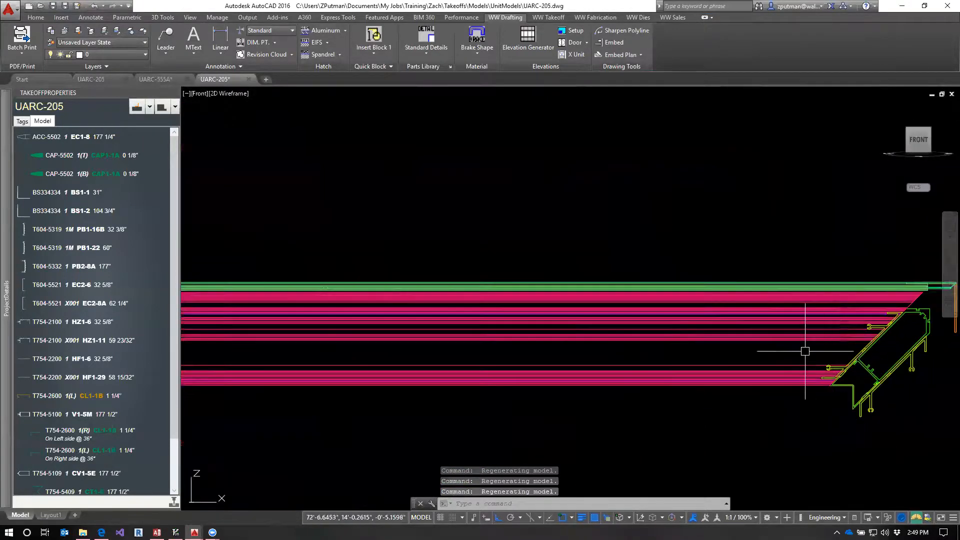
# Select the T754-2100 horizontal HZ1-11 and examine its square end at the intermediate vertical's shear block.
pyautogui.click(760, 317)
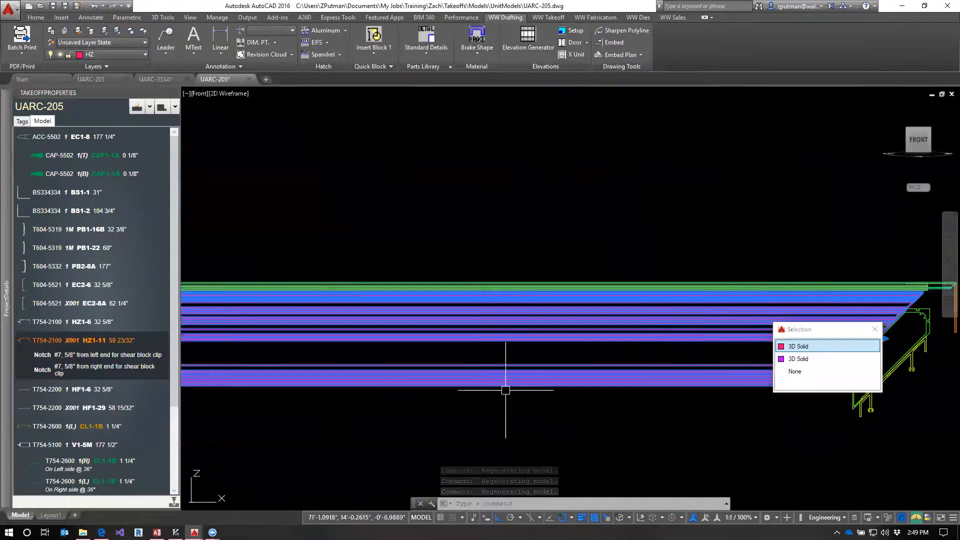
pyautogui.scroll(8, 530, 352)
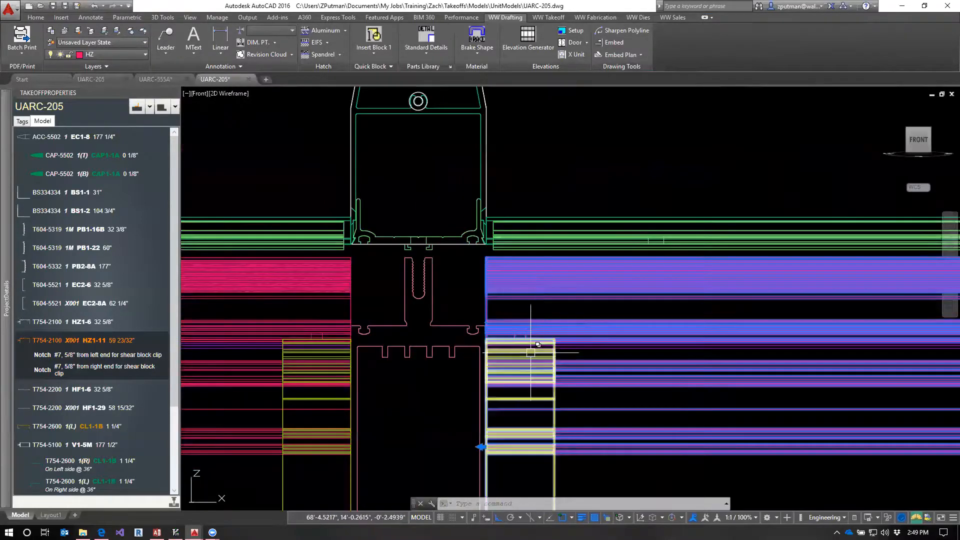
pyautogui.scroll(4, 531, 352)
pyautogui.press('Escape')
pyautogui.scroll(-5, 519, 301)
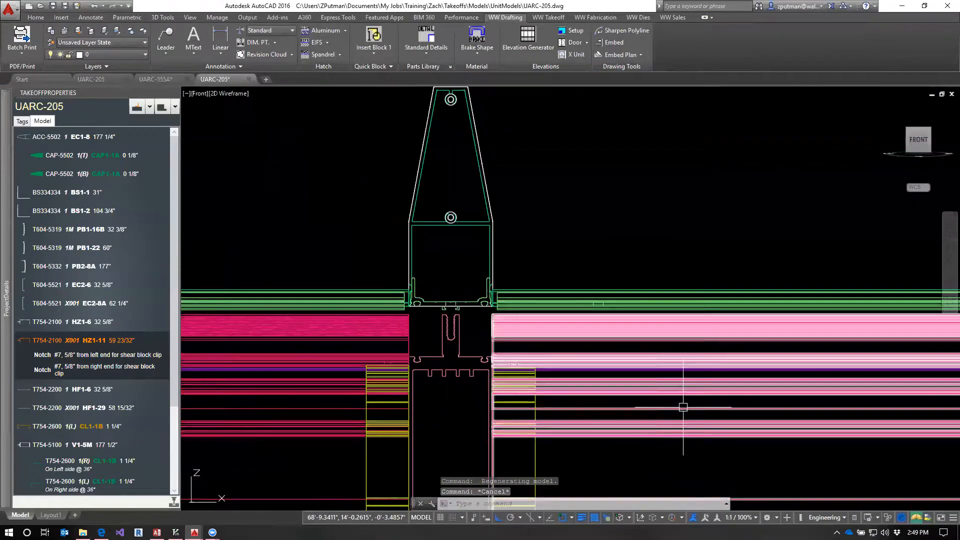
pyautogui.moveTo(682, 407); pyautogui.dragTo(500, 305, button='middle')
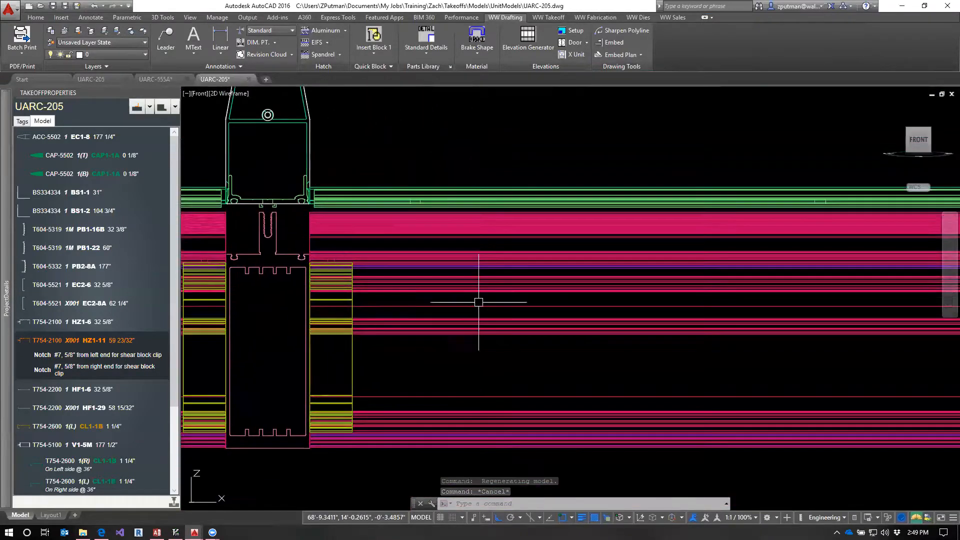
# Highlight HZ1-11's left-end and right-end shear block notches in turn to check their locations, and clear the selection.
pyautogui.click(41, 357)
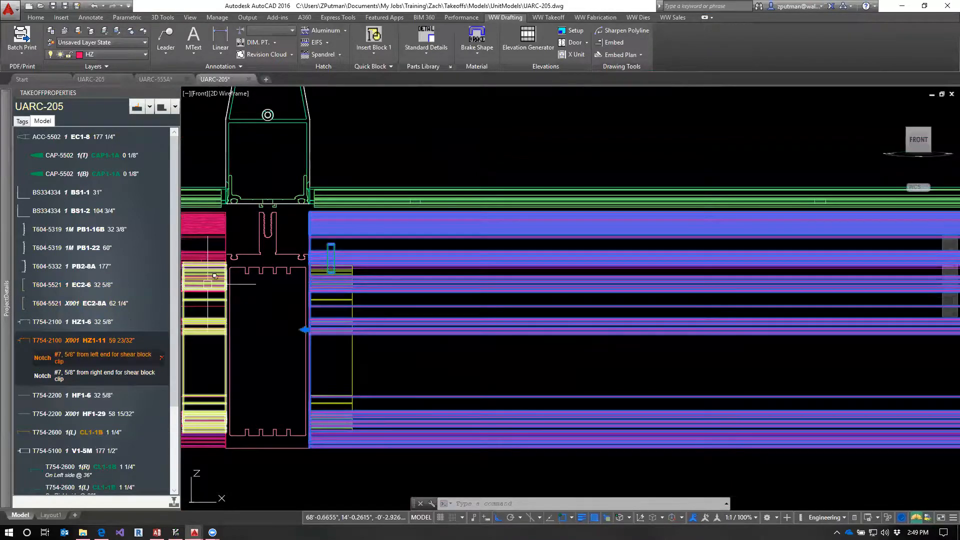
pyautogui.click(42, 375)
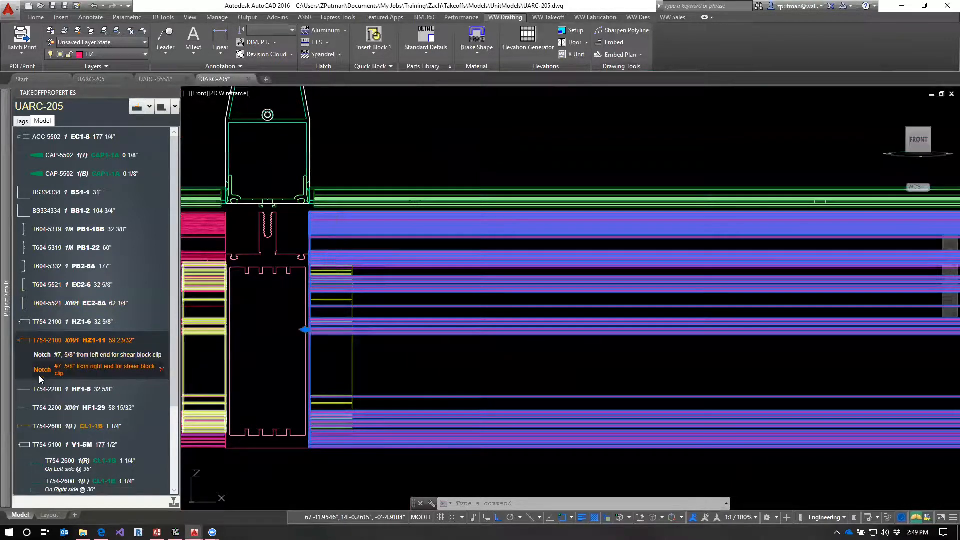
pyautogui.scroll(-4, 545, 371)
pyautogui.moveTo(831, 367); pyautogui.dragTo(303, 337, button='middle')
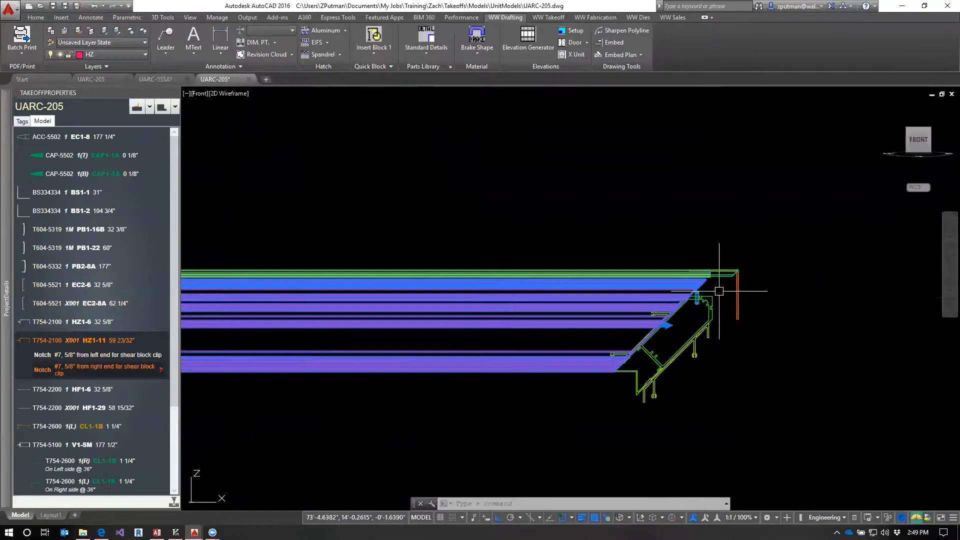
pyautogui.scroll(4, 700, 277)
pyautogui.scroll(2, 691, 311)
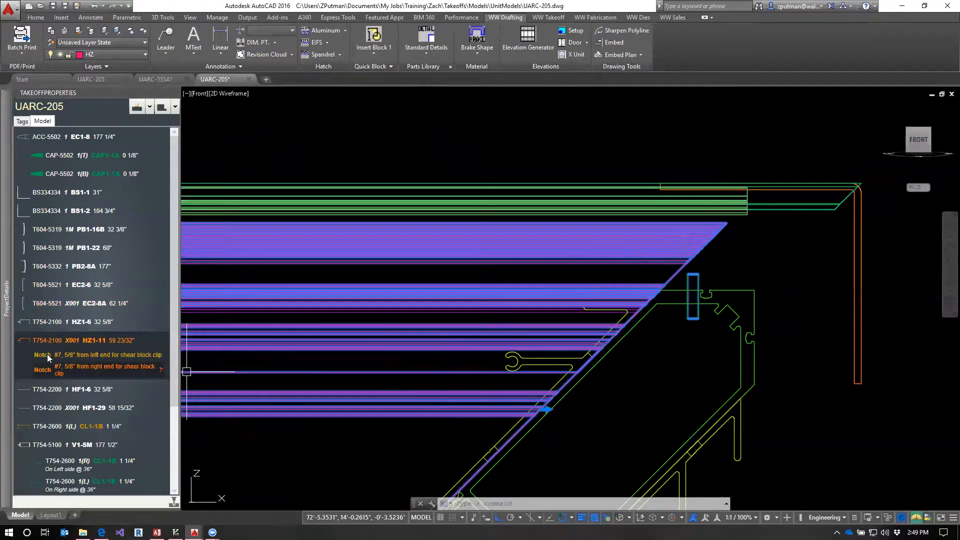
pyautogui.moveTo(3, 313)
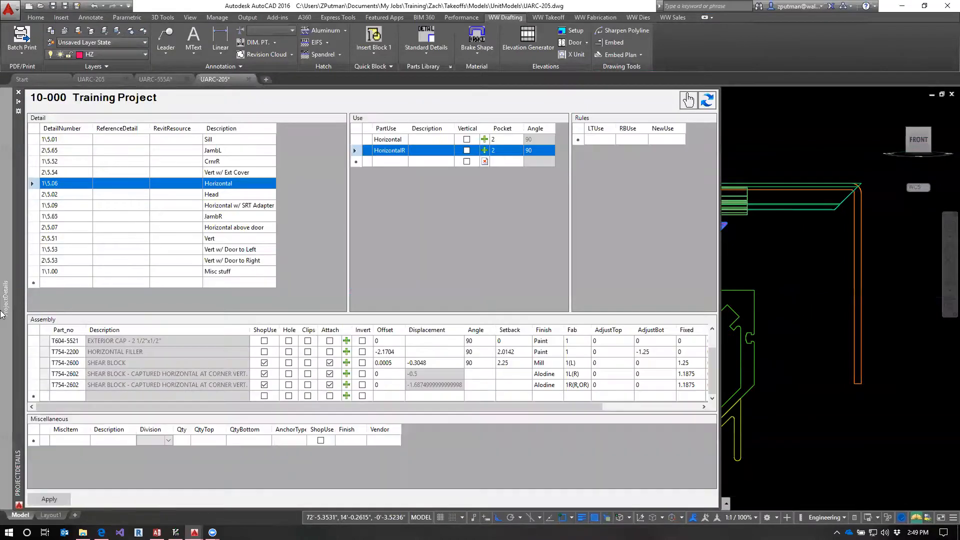
pyautogui.press('Escape')
pyautogui.press('Escape')
pyautogui.press('Escape')
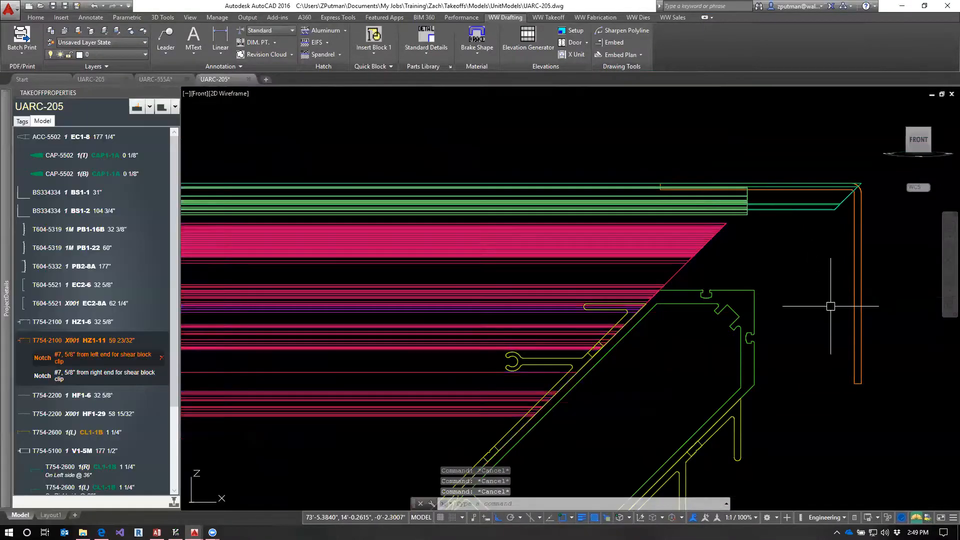
# Open the Server Standard Details with the ACADPARTS command and widen the Detail list to show its descriptions.
pyautogui.write('acad')
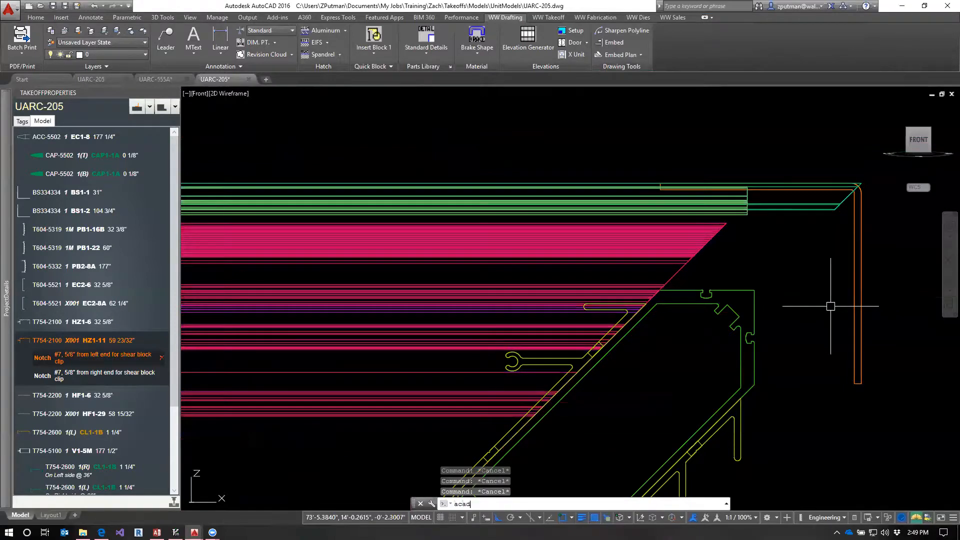
pyautogui.write('parts')
pyautogui.press('Return')
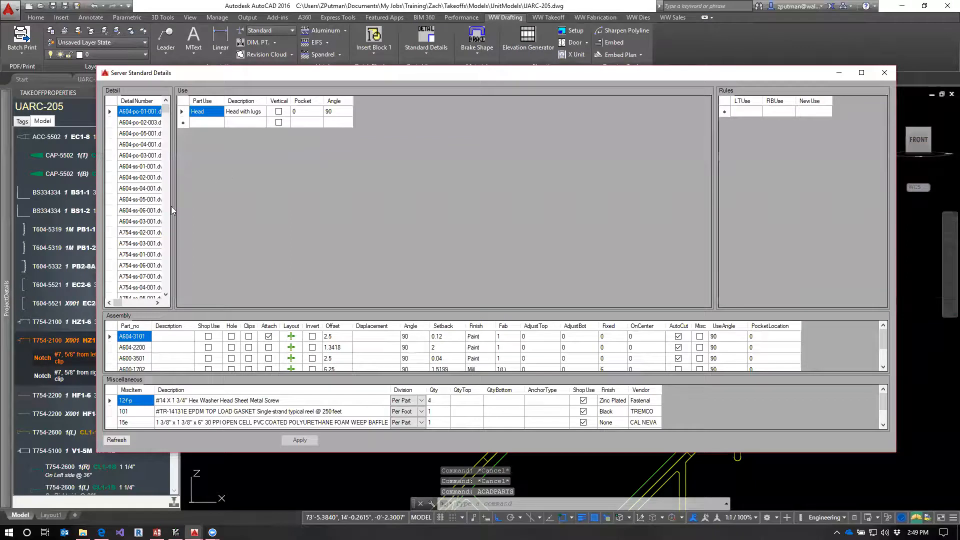
pyautogui.moveTo(170, 205); pyautogui.dragTo(393, 205)
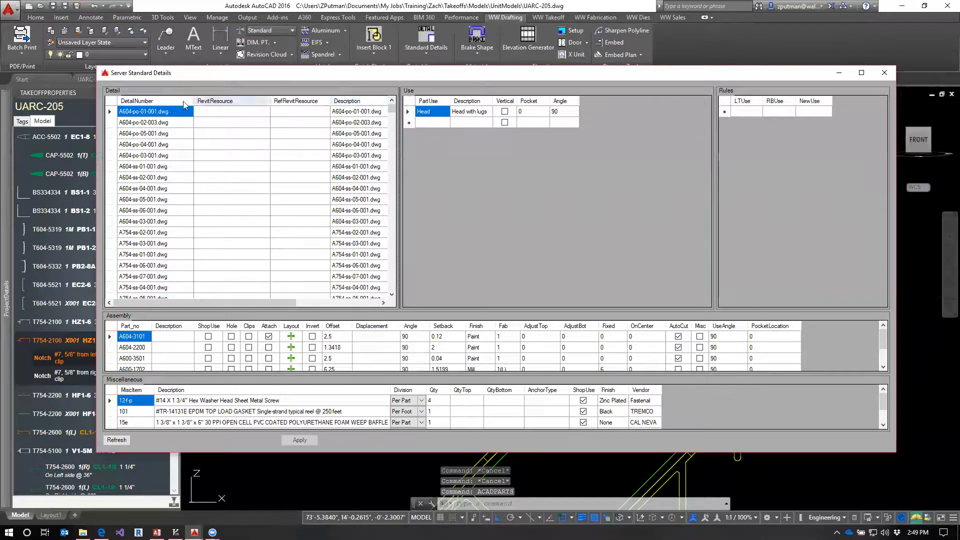
# Sort the Server Standard Details by detail number, review T754-03-001.dwg's uses and rules, and close the window.
pyautogui.click(165, 102)
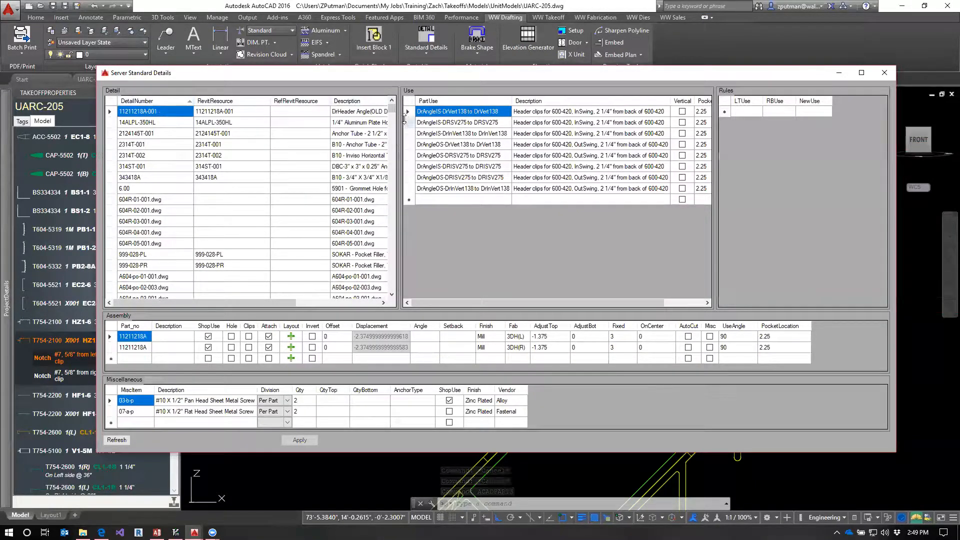
pyautogui.moveTo(392, 110); pyautogui.dragTo(396, 161)
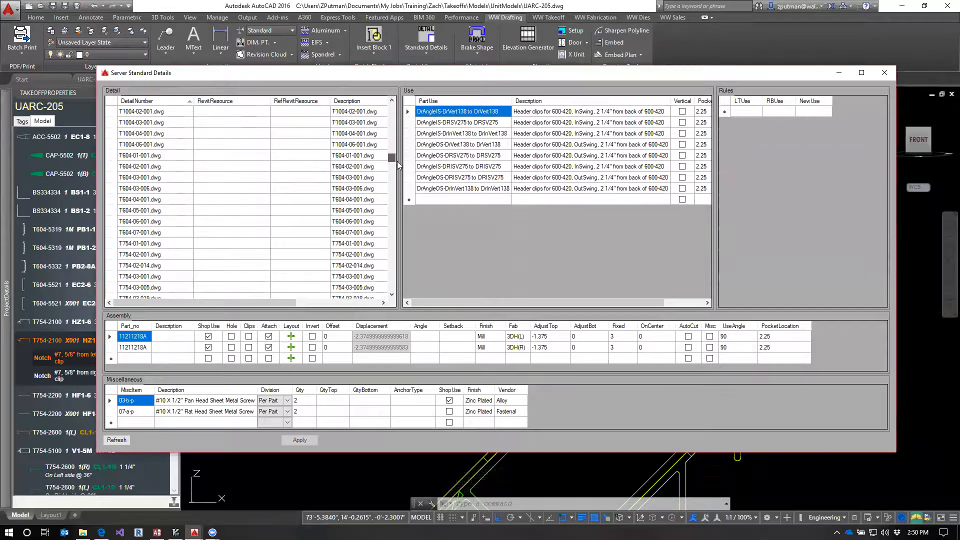
pyautogui.click(153, 276)
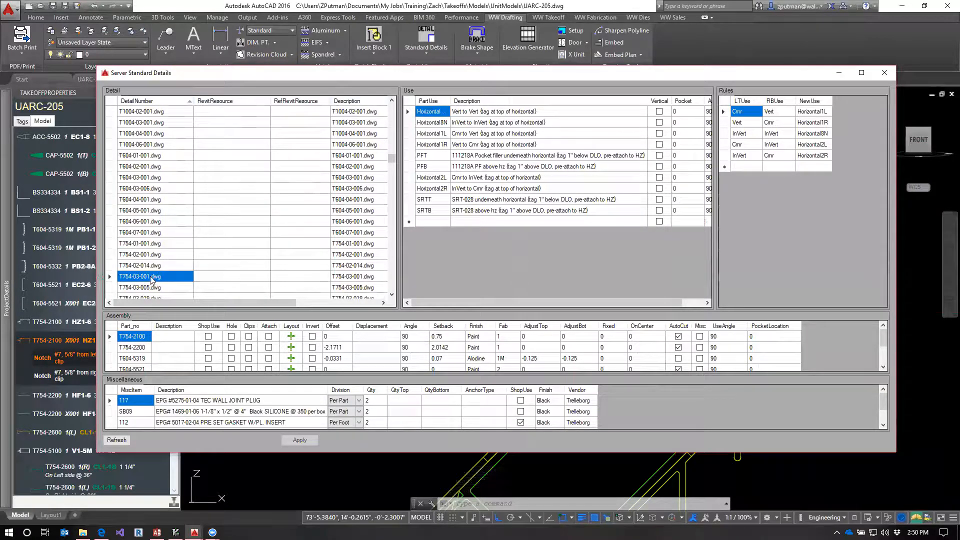
pyautogui.click(884, 73)
# Preview detail T754-03-001.dwg in the Parts Program to examine its horizontal and shear block, and close the preview.
pyautogui.click(420, 56)
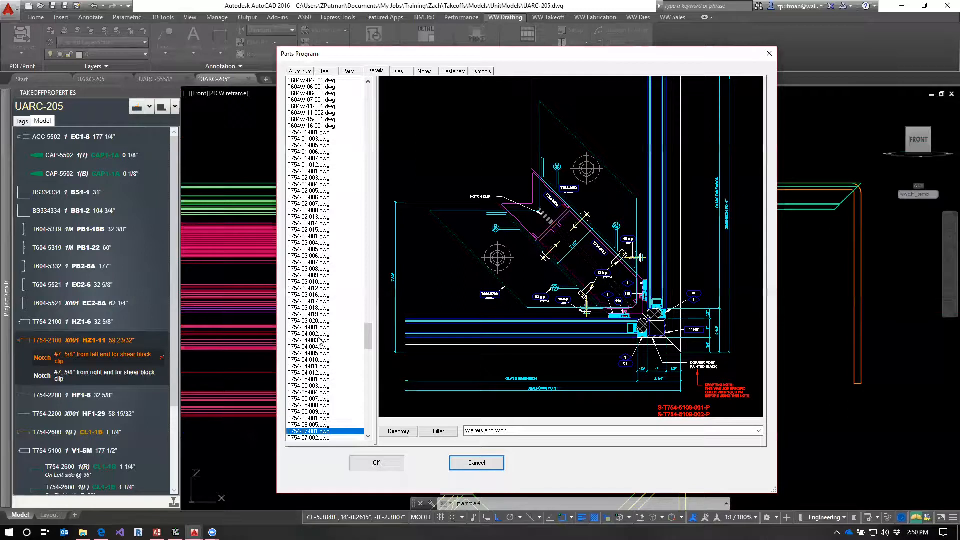
pyautogui.click(310, 236)
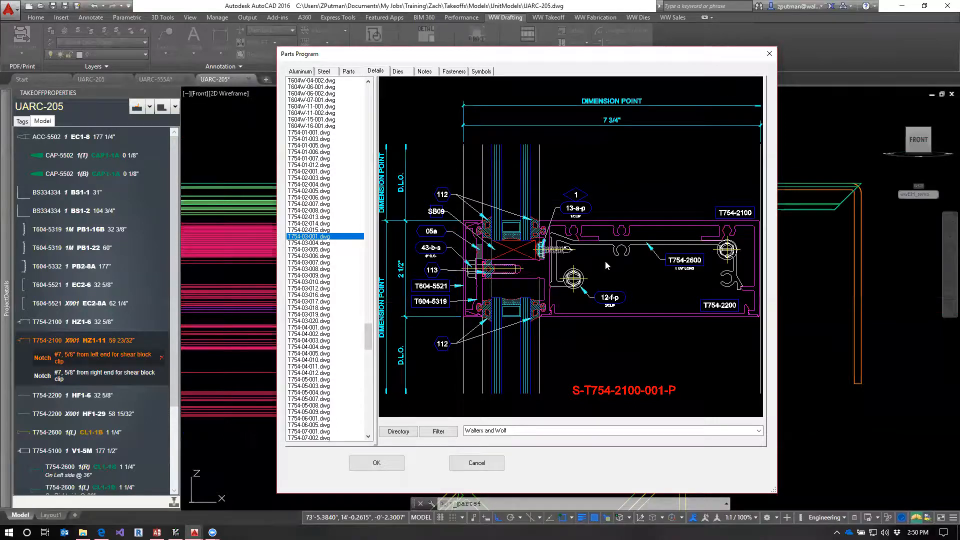
pyautogui.click(769, 55)
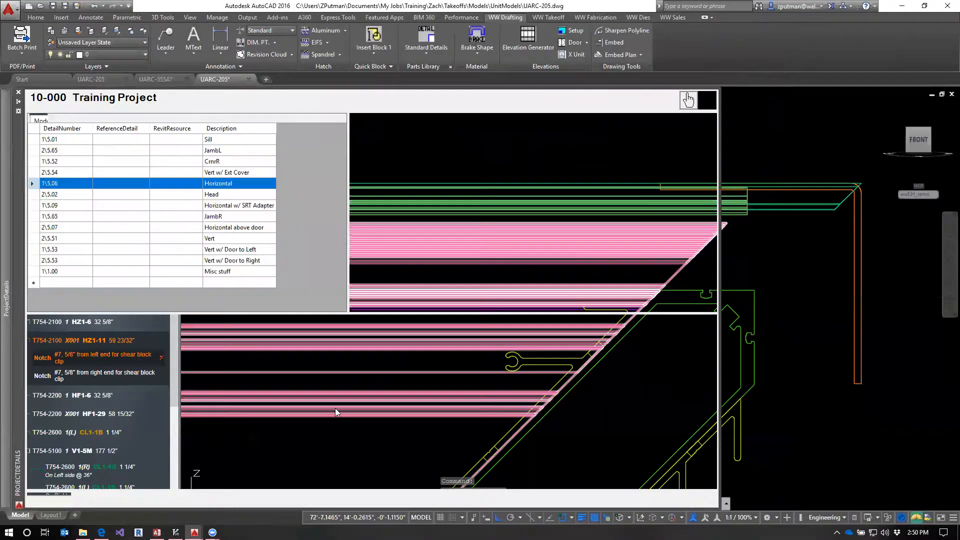
# Reopen the Server Standard Details with the ACADPARTS command, widen the Detail list and sort it by detail number.
pyautogui.write('acadparts')
pyautogui.press('Return')
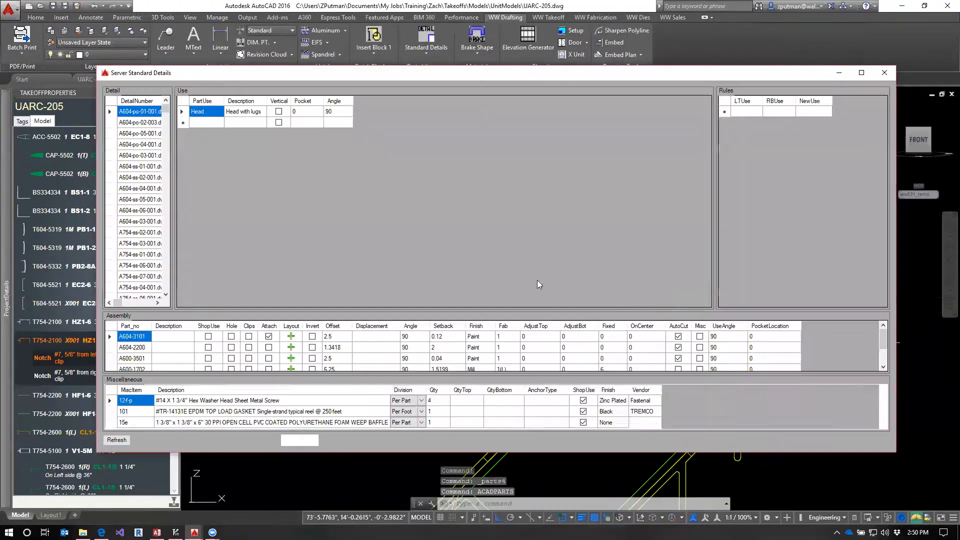
pyautogui.moveTo(172, 190); pyautogui.dragTo(257, 186)
pyautogui.click(150, 101)
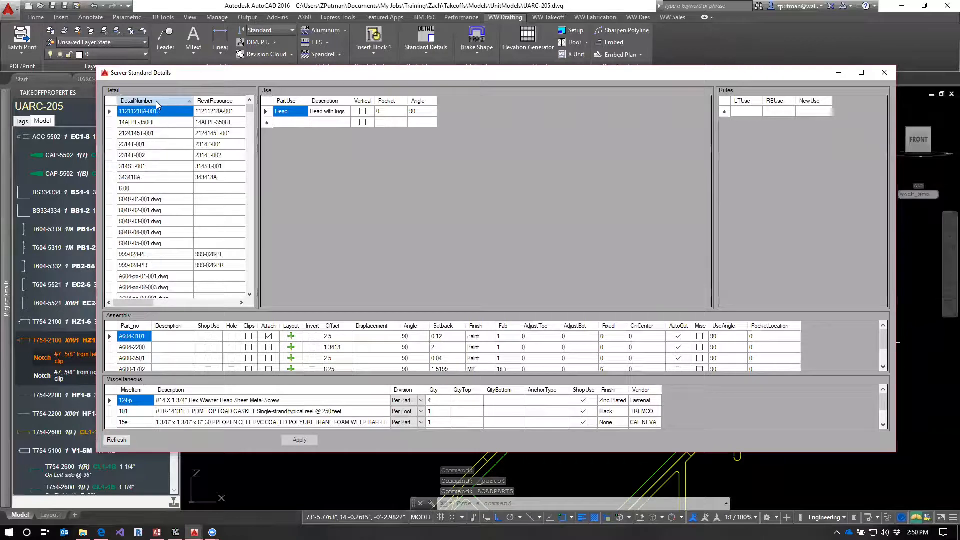
pyautogui.moveTo(248, 110); pyautogui.dragTo(252, 165)
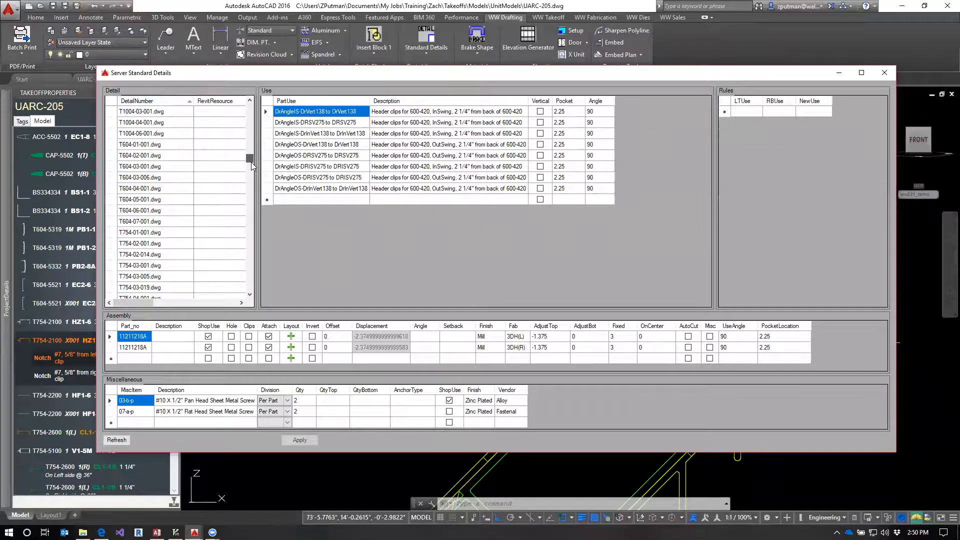
# Examine the full assembly of T754-03-001.dwg's Horizontal1R use, including the T754-2100 and T754-2602 fabrications, and close the window.
pyautogui.click(146, 266)
pyautogui.click(290, 144)
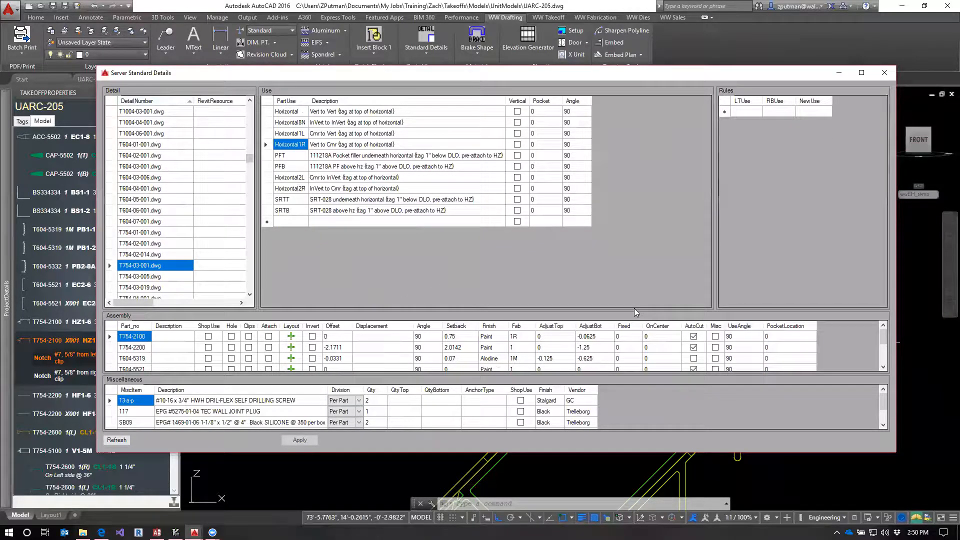
pyautogui.moveTo(636, 312); pyautogui.dragTo(644, 237)
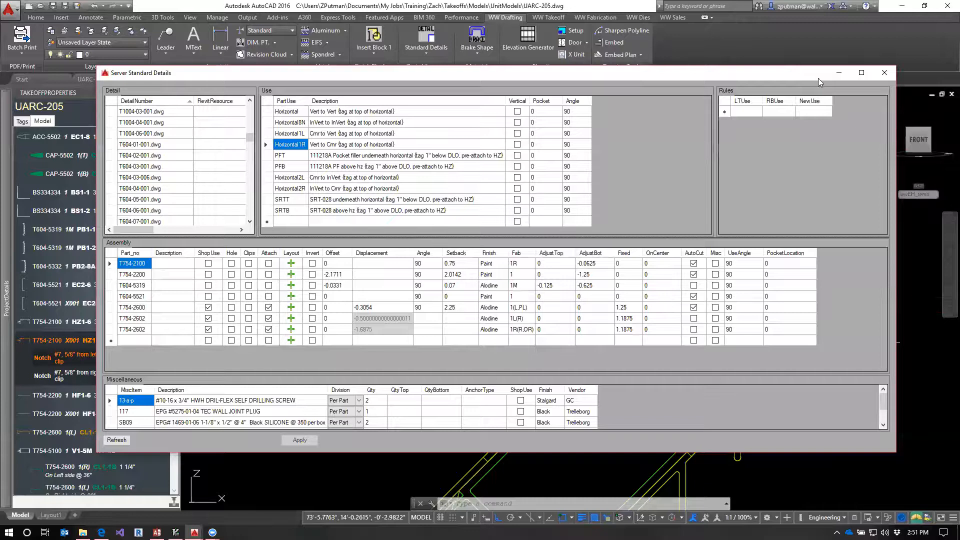
pyautogui.click(885, 74)
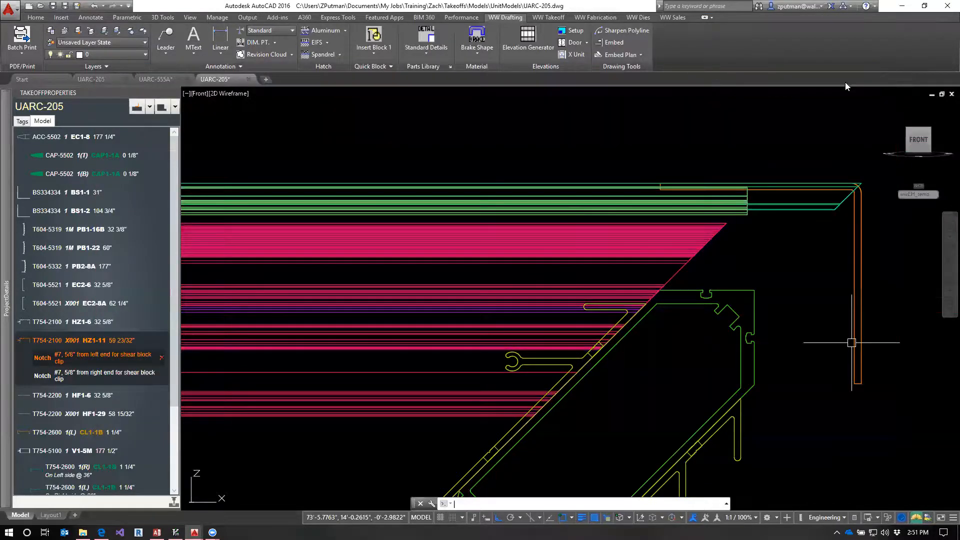
# Set the T754-2100 horizontal member's Fab to 1R in the HorizontalR use of project detail 1\5.06 and apply the change.
pyautogui.click(4, 300)
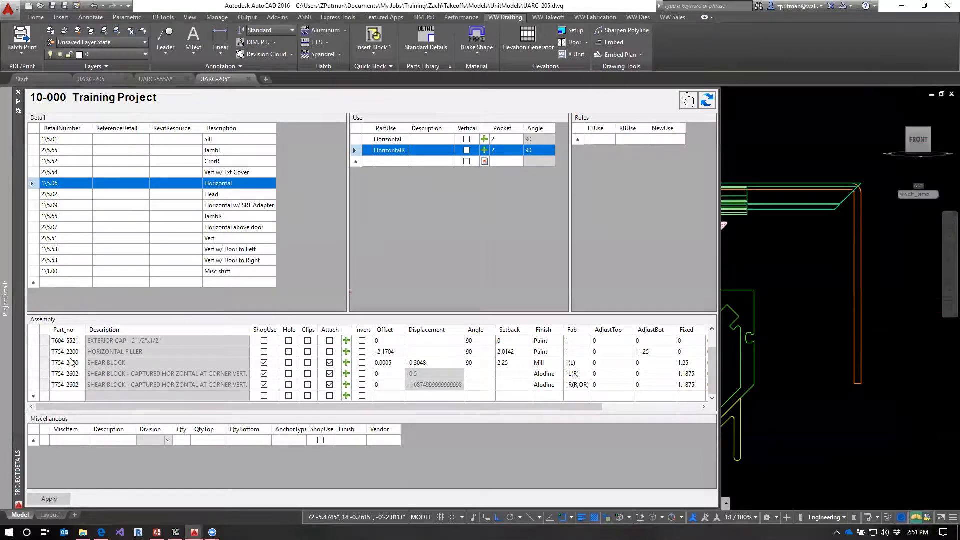
pyautogui.scroll(1, 74, 360)
pyautogui.click(80, 340)
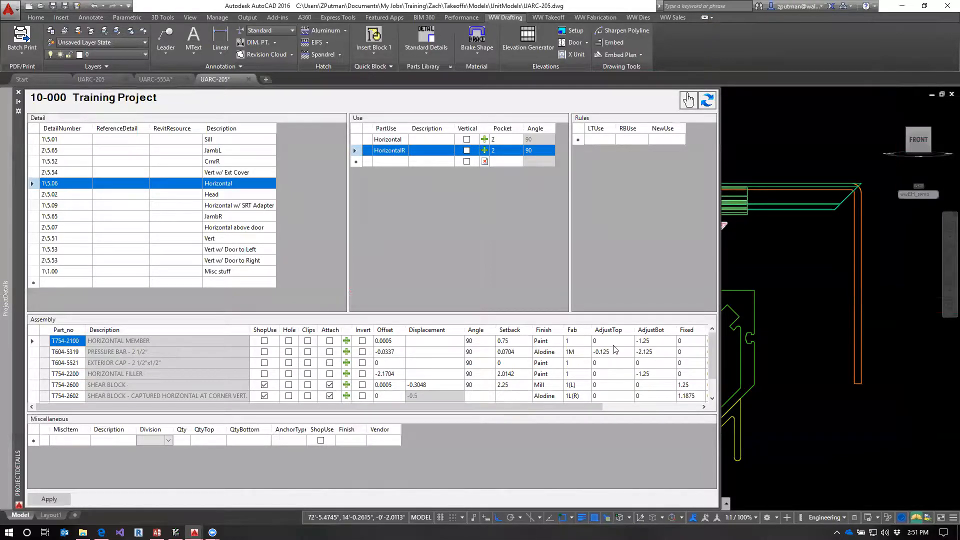
pyautogui.doubleClick(574, 341)
pyautogui.write('R')
pyautogui.click(575, 353)
pyautogui.click(64, 499)
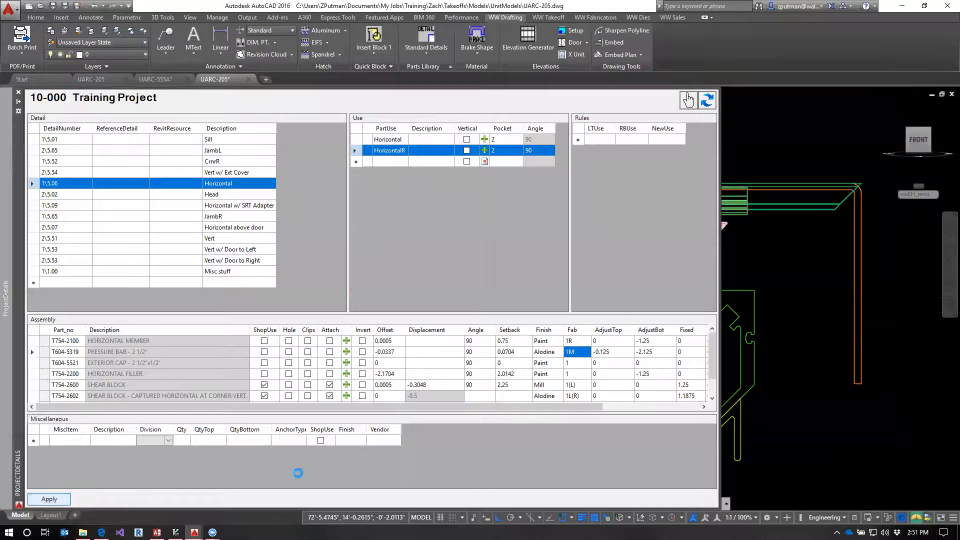
# Close the UARC-205 unit model, switch to the UARC-205 shop drawing and run its update command.
pyautogui.click(687, 99)
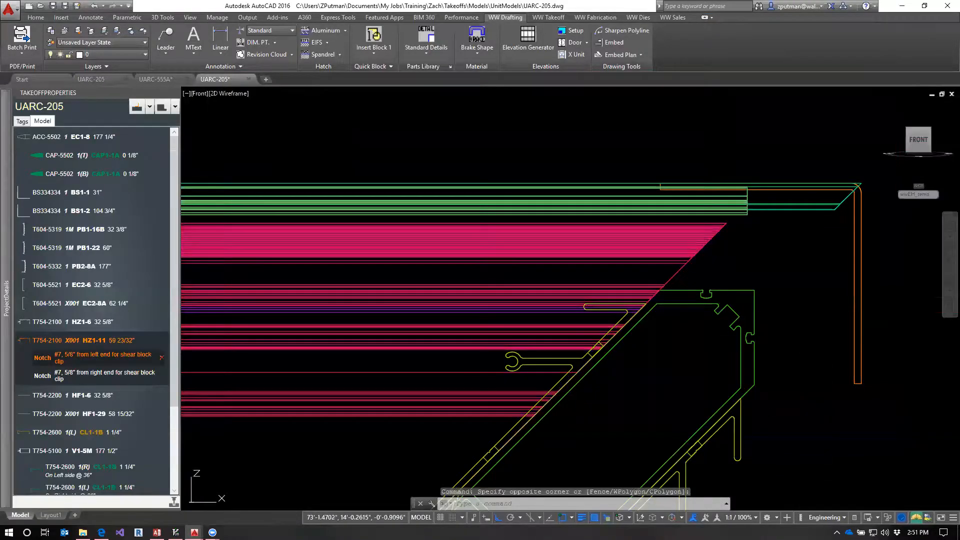
pyautogui.click(514, 289)
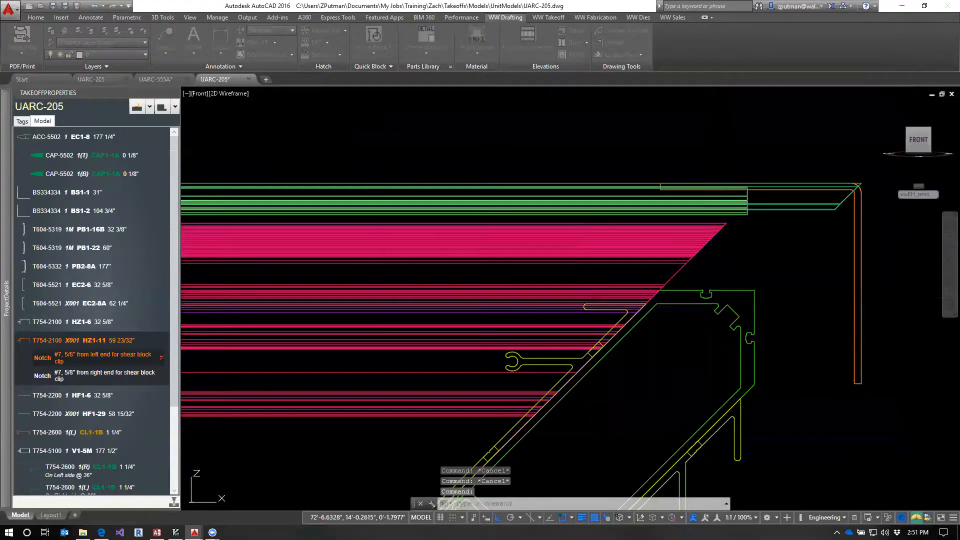
pyautogui.click(91, 79)
pyautogui.write('UPD')
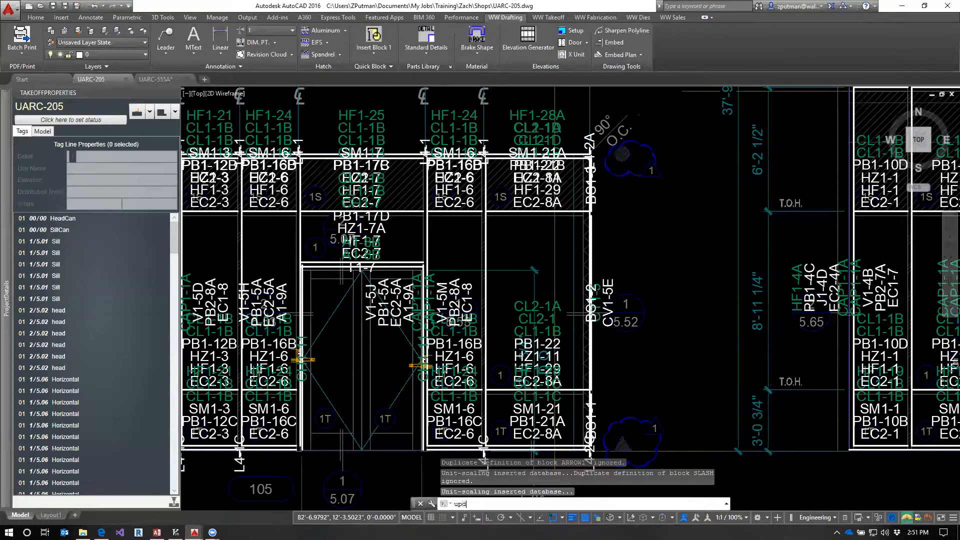
pyautogui.press('Return')
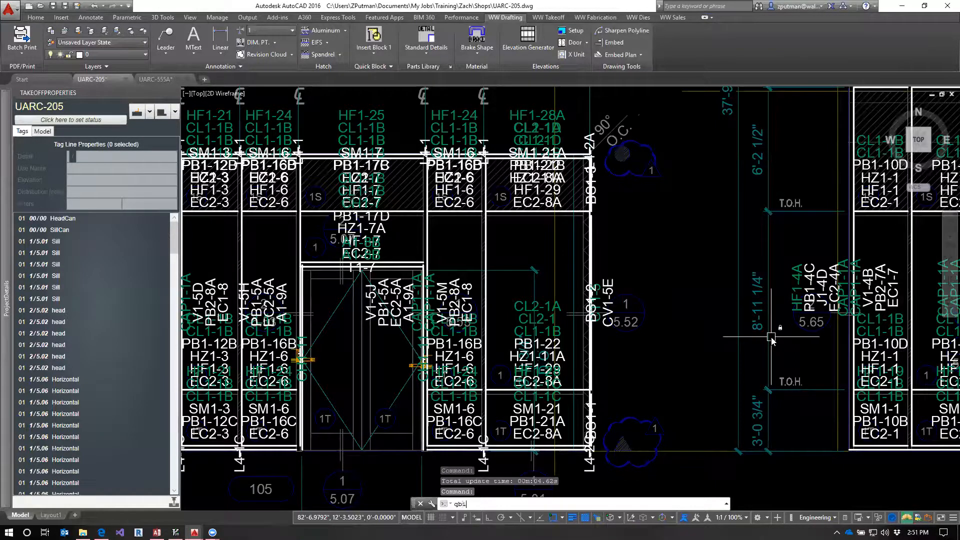
# Rebuild the 3D unit model from the horizontals and verticals selected around HZ1-11A at the corner.
pyautogui.press('Return')
pyautogui.click(633, 340)
pyautogui.click(478, 409)
pyautogui.press('Return')
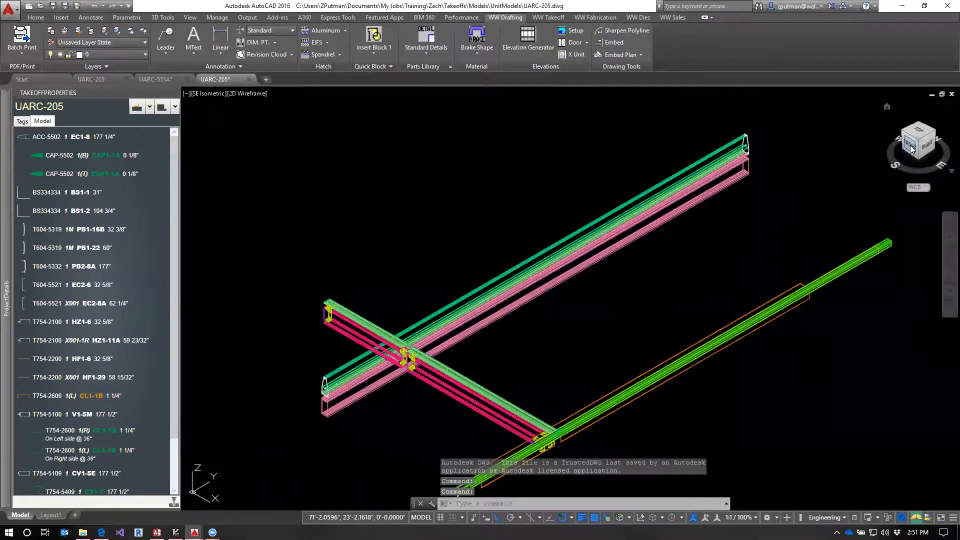
# Examine horizontal HZ1-11A's notches at the corner mullion in the front view of the rebuilt model and clear the selection.
pyautogui.click(910, 149)
pyautogui.scroll(5, 725, 322)
pyautogui.scroll(5, 728, 391)
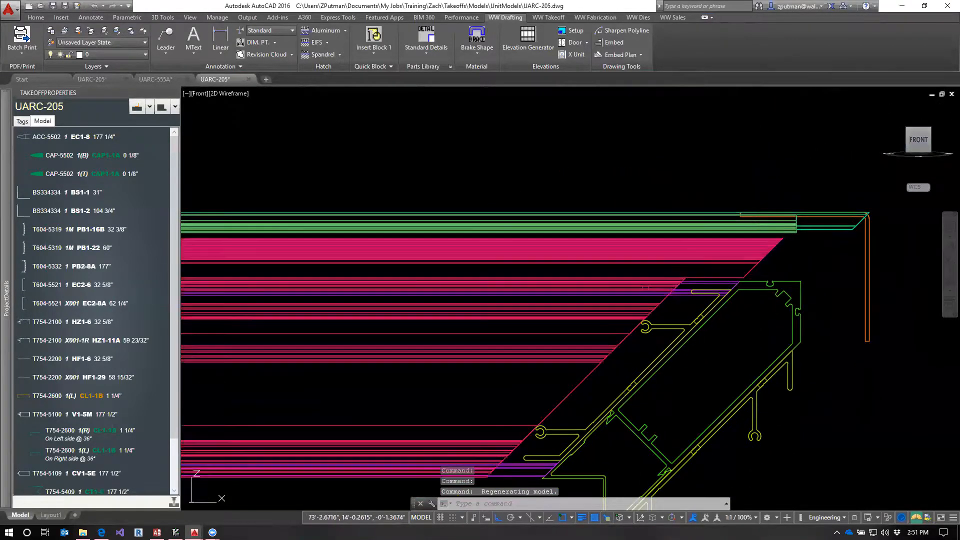
pyautogui.click(644, 288)
pyautogui.scroll(3, 645, 300)
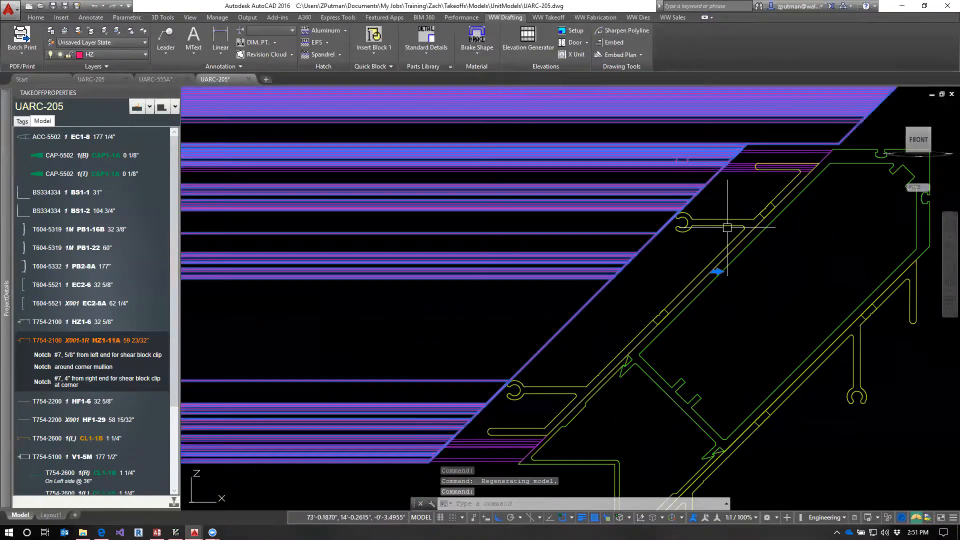
pyautogui.moveTo(795, 238)
pyautogui.mouseDown(button='middle')
pyautogui.moveTo(692, 279)
pyautogui.moveTo(758, 301)
pyautogui.mouseUp(button='middle')
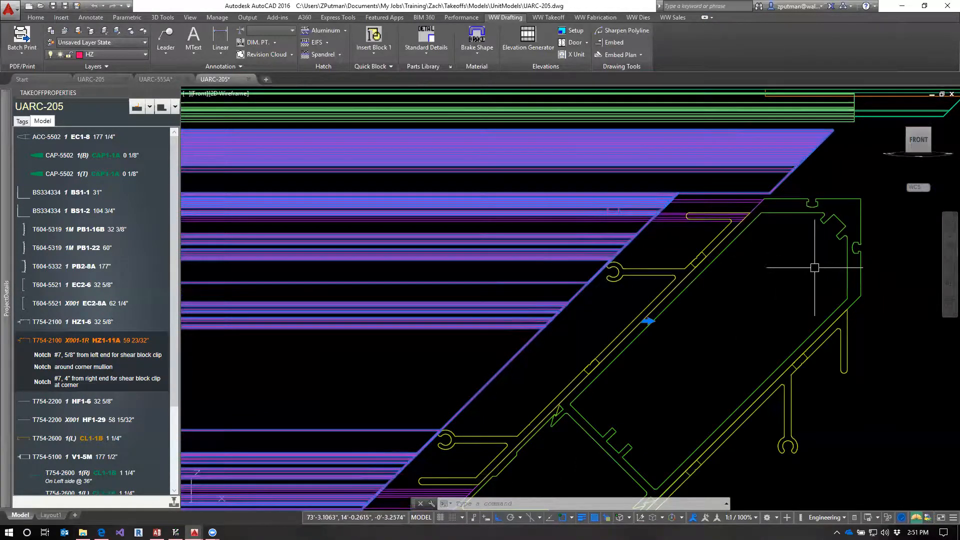
pyautogui.scroll(-2, 814, 270)
pyautogui.press('Escape')
pyautogui.press('Escape')
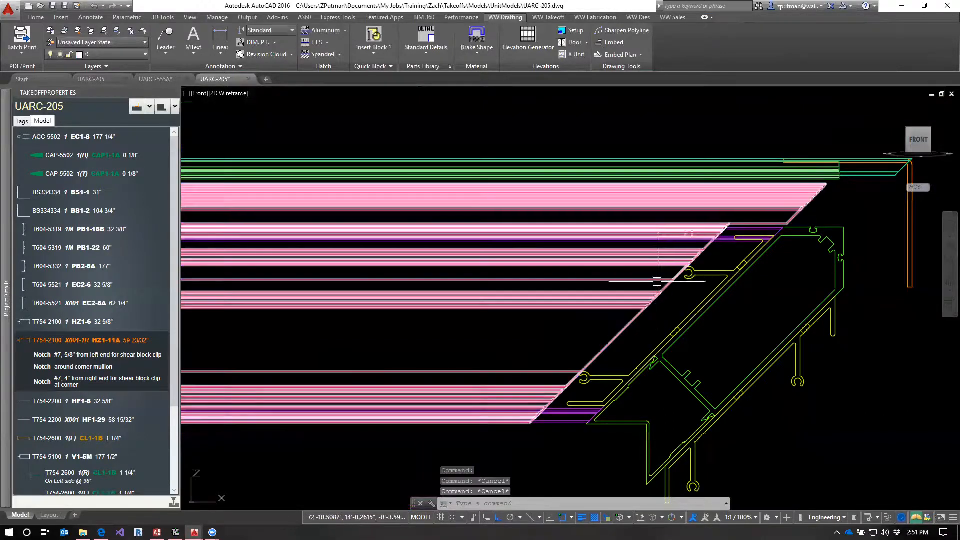
# Stretch the angled end of horizontal HZ1-11A toward the corner mullion, to a length of about 61 1/2".
pyautogui.moveTo(686, 236); pyautogui.dragTo(733, 253, button='middle')
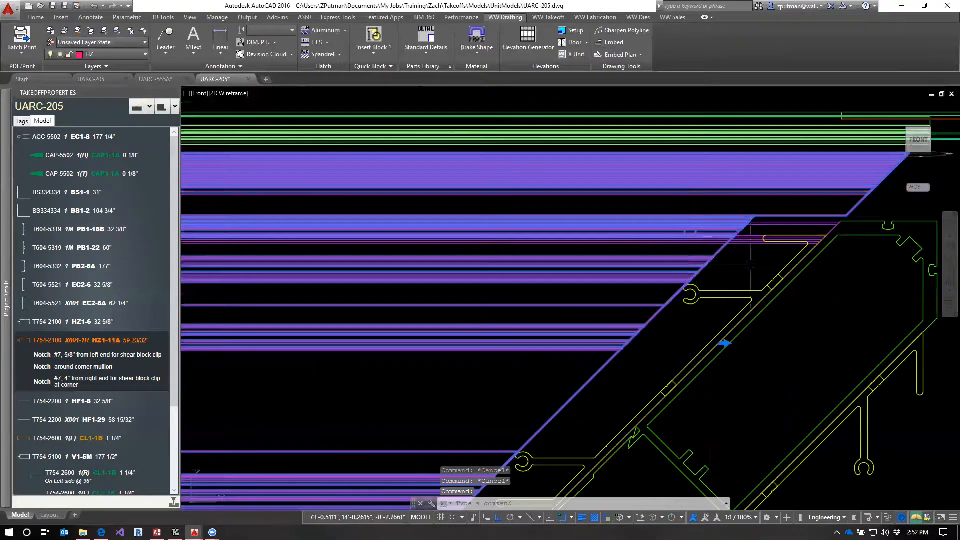
pyautogui.moveTo(819, 315); pyautogui.dragTo(732, 305, button='middle')
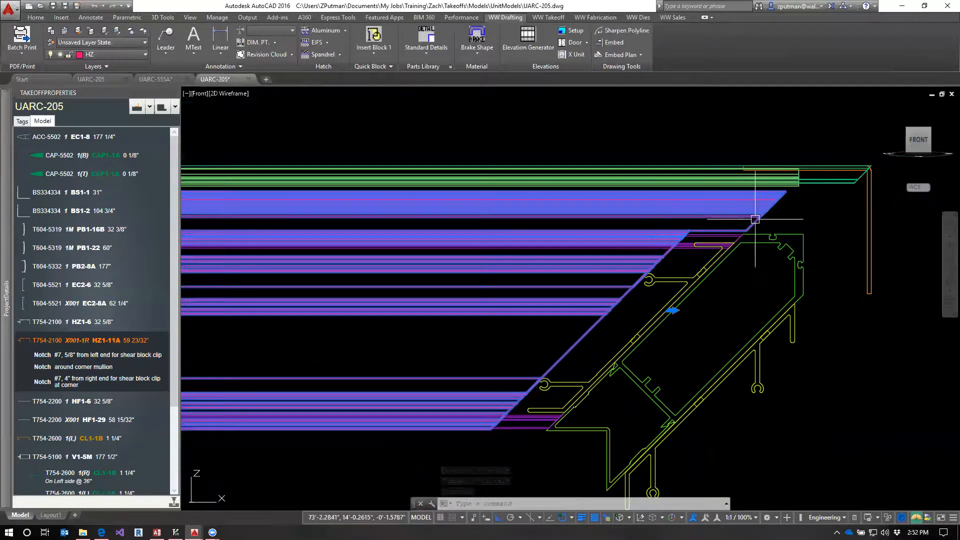
pyautogui.click(670, 310)
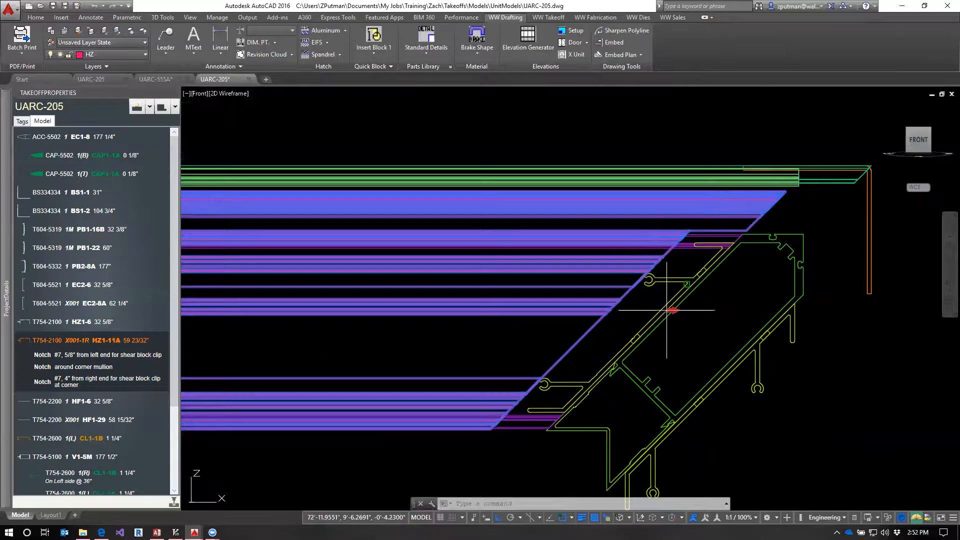
pyautogui.click(806, 242)
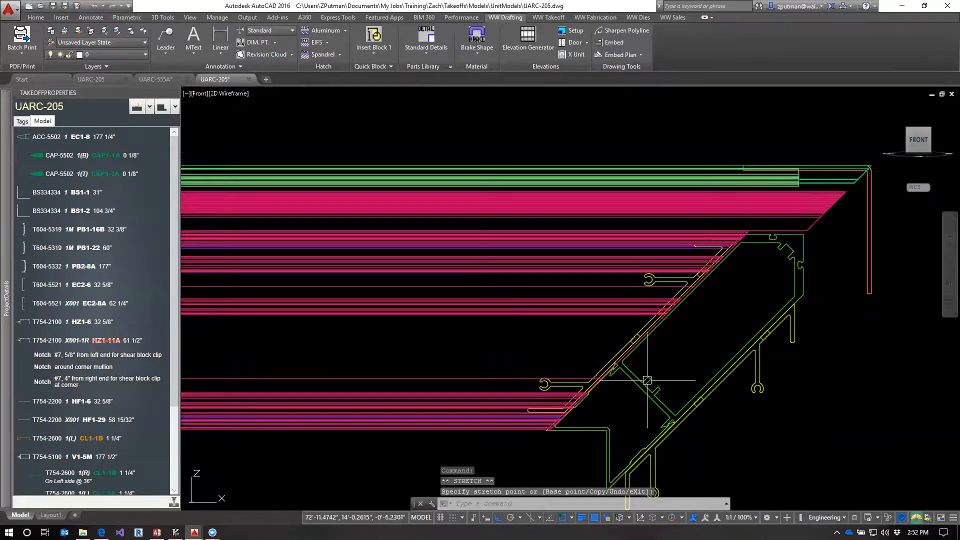
# Stretch HZ1-11A's angled end back slightly using its notch corner as the base point, to a length of about 61 13/32".
pyautogui.scroll(3, 554, 429)
pyautogui.scroll(-2, 553, 428)
pyautogui.moveTo(810, 293); pyautogui.dragTo(590, 425, button='middle')
pyautogui.scroll(2, 738, 256)
pyautogui.click(733, 231)
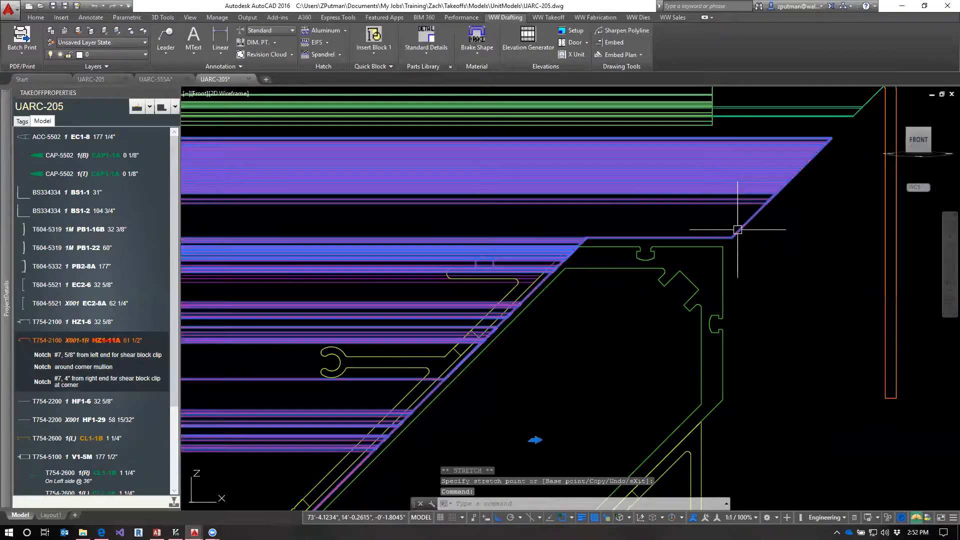
pyautogui.click(534, 439)
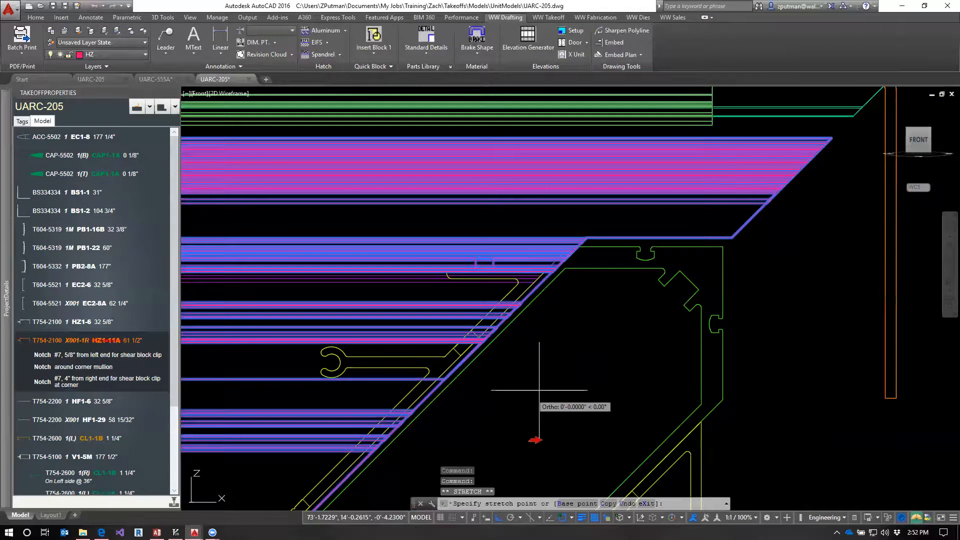
pyautogui.write('b')
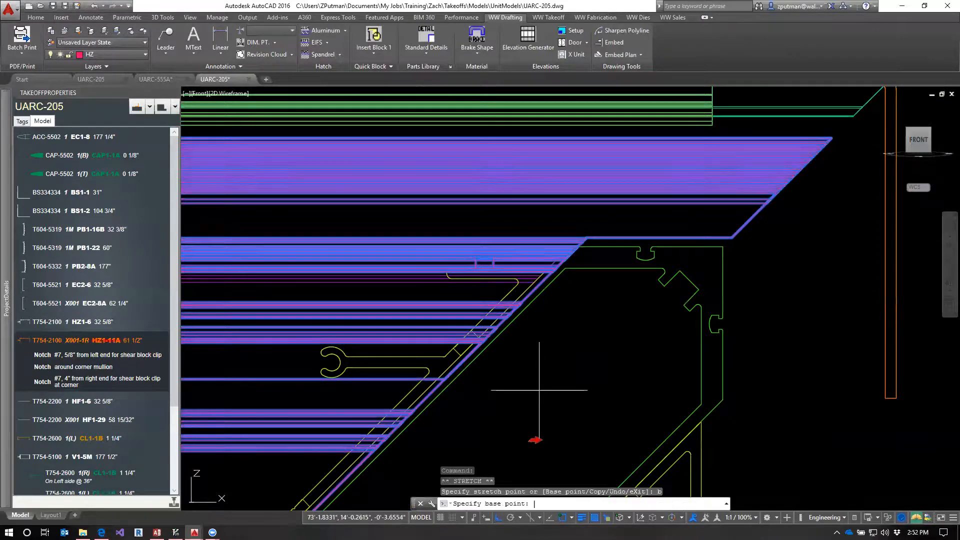
pyautogui.press('Return')
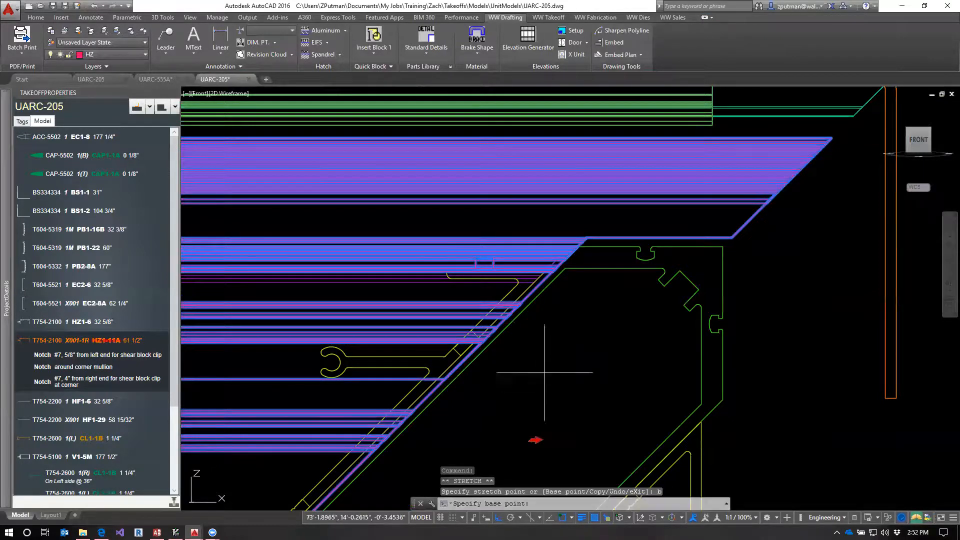
pyautogui.click(593, 238)
pyautogui.scroll(3, 592, 240)
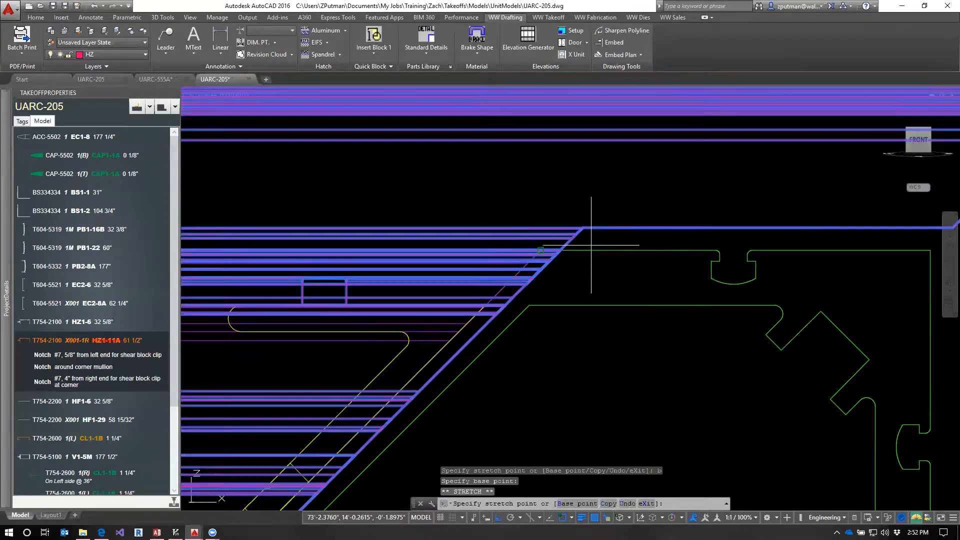
pyautogui.click(590, 246)
pyautogui.scroll(-3, 601, 349)
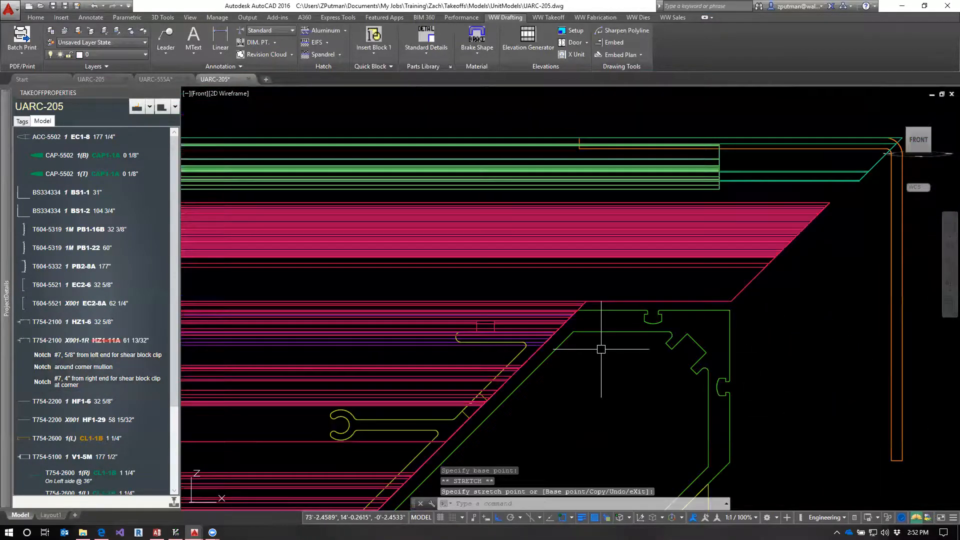
pyautogui.scroll(-4, 601, 349)
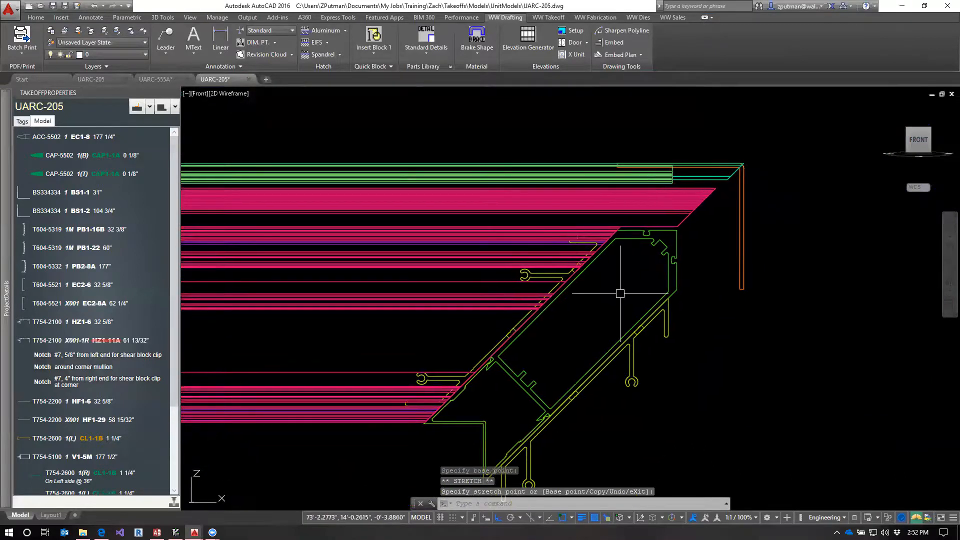
# Save the UARC-205 unit model with the adjusted horizontal at the corner mullion.
pyautogui.write('qsave')
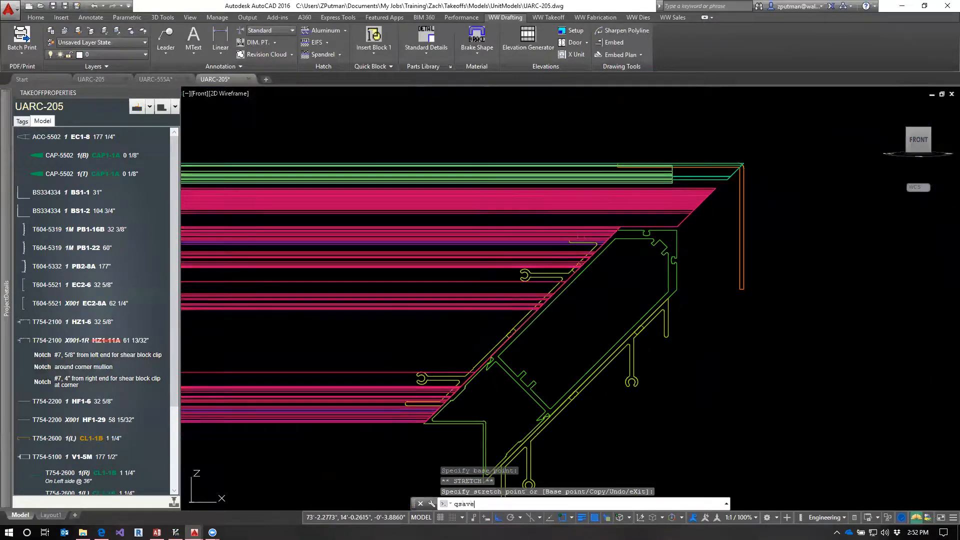
pyautogui.press('Return')
pyautogui.scroll(4, 599, 260)
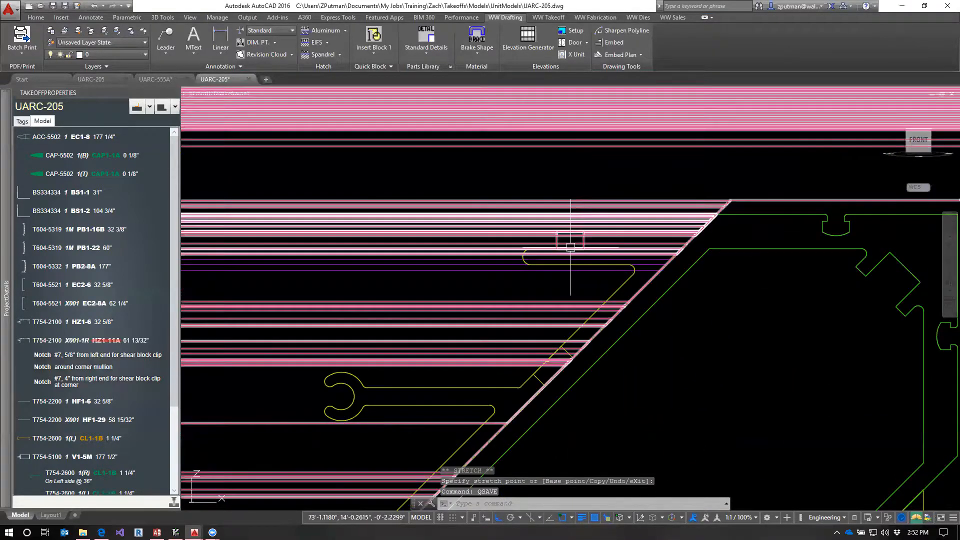
pyautogui.scroll(-4, 615, 286)
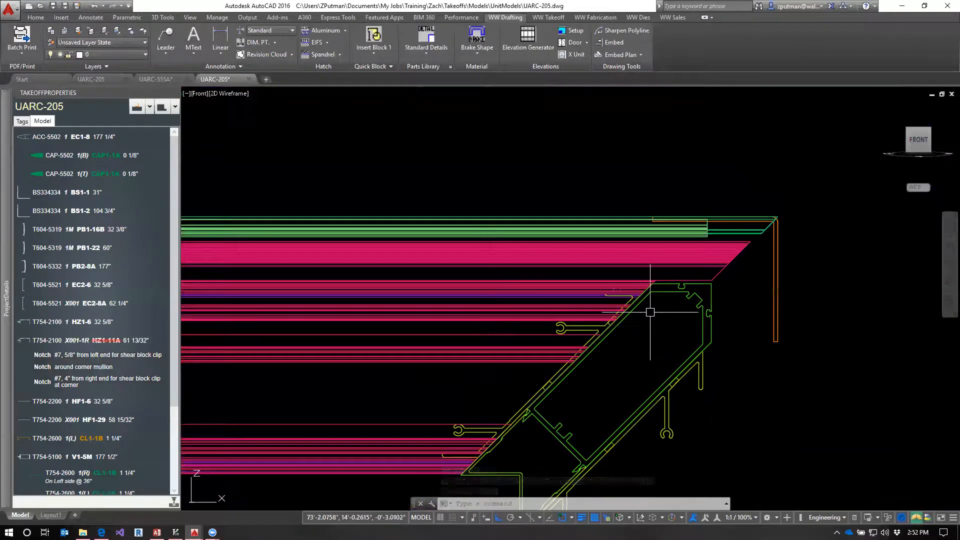
pyautogui.scroll(3, 698, 216)
pyautogui.click(698, 215)
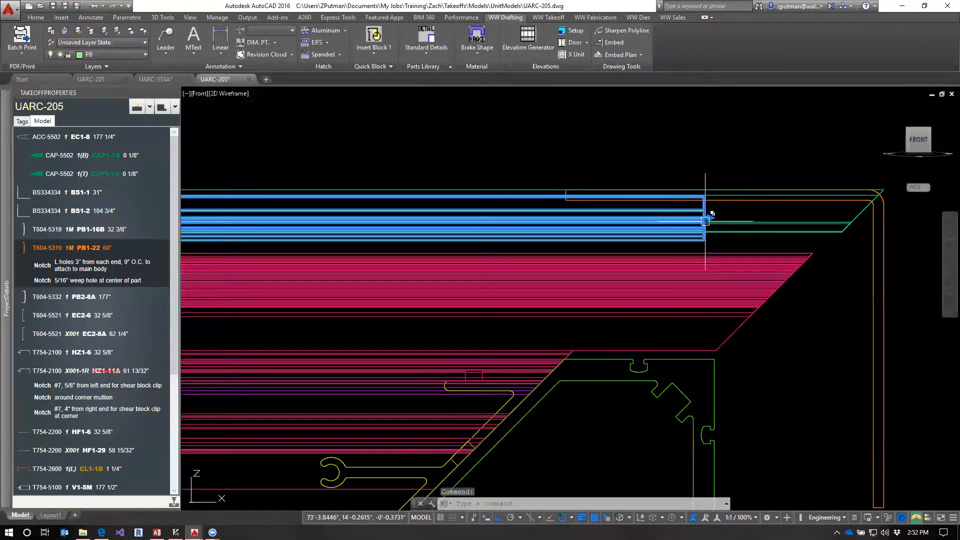
pyautogui.click(707, 218)
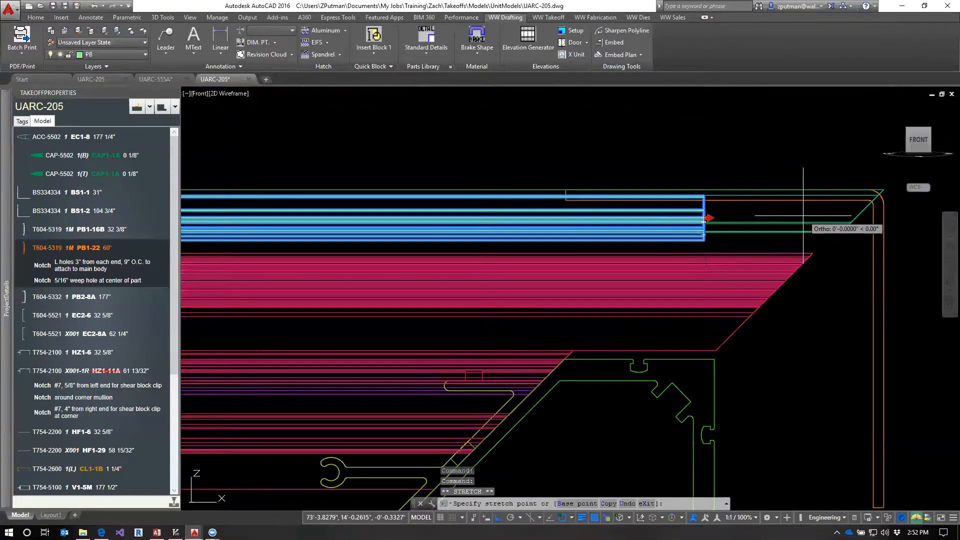
pyautogui.press('Escape')
pyautogui.press('Escape')
pyautogui.press('Escape')
# Align the UCS with the current front view of the unit model.
pyautogui.write('uc')
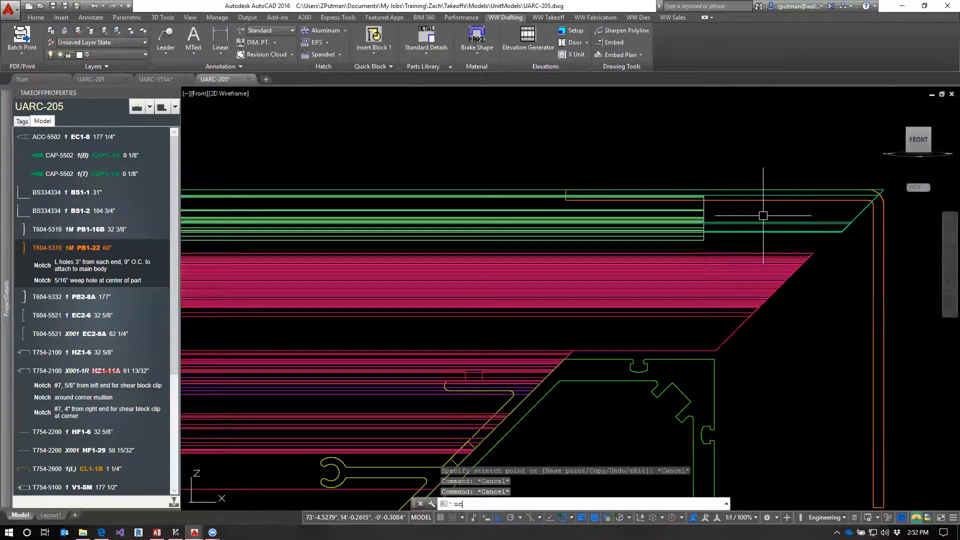
pyautogui.press('Return')
pyautogui.write('v')
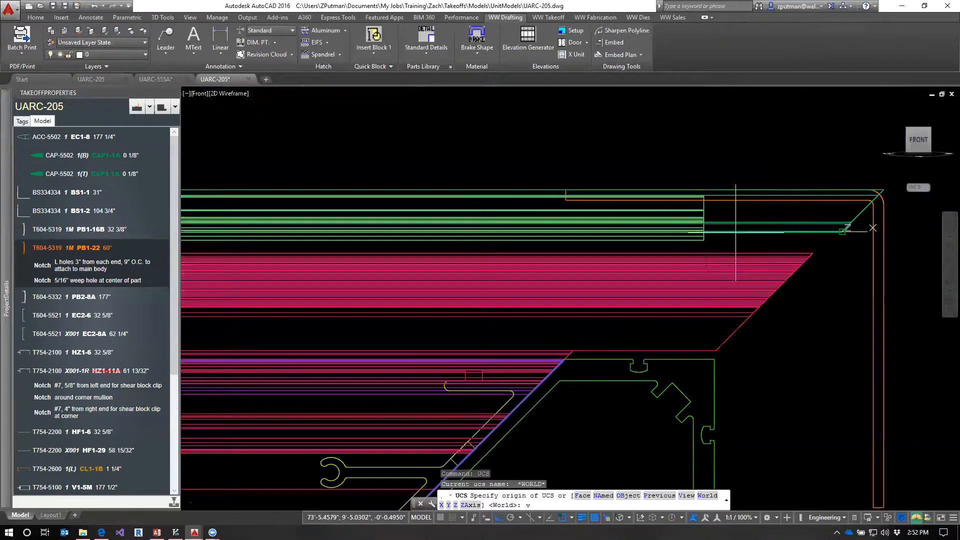
pyautogui.press('Return')
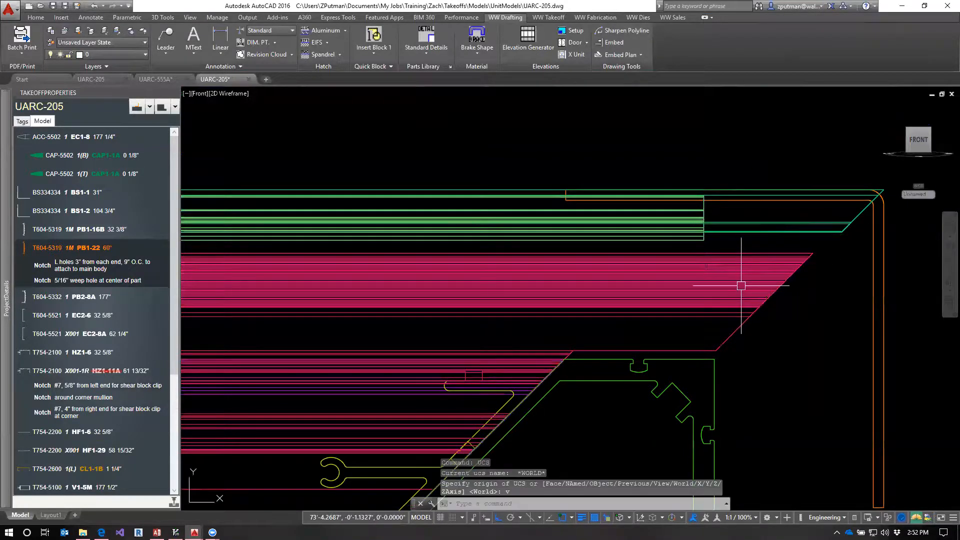
pyautogui.press('Escape')
# Stretch the corner end of PB1-22 toward the angled corner, to a length of about 61 3/16".
pyautogui.click(704, 218)
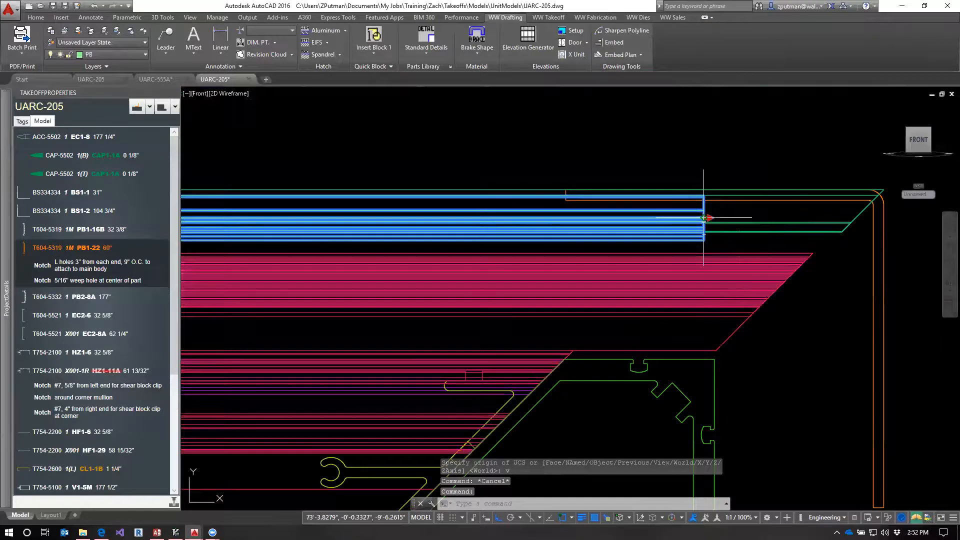
pyautogui.click(705, 218)
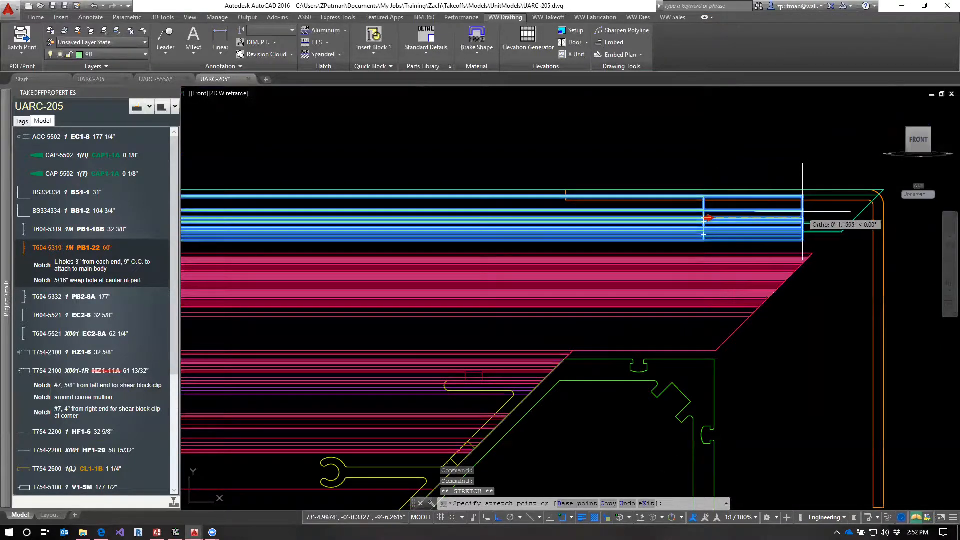
pyautogui.click(802, 212)
pyautogui.press('Escape')
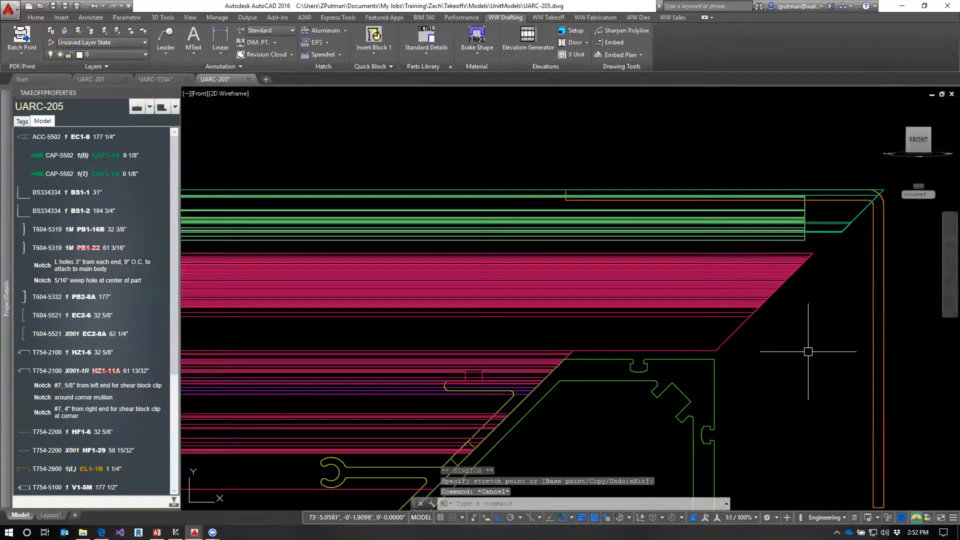
pyautogui.press('Escape')
pyautogui.scroll(-3, 785, 330)
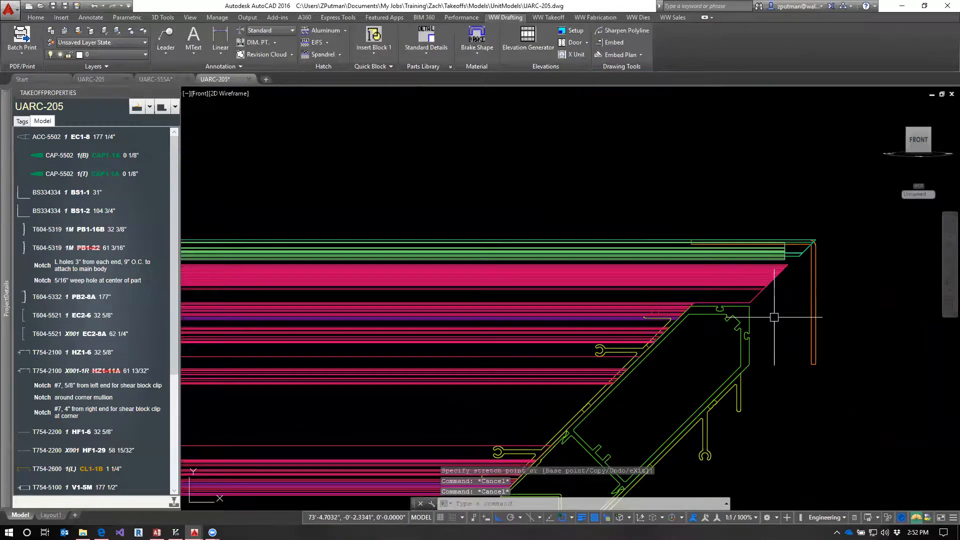
# Save the UARC-205 unit model with the lengthened PB1-22 and close it.
pyautogui.write('qsave')
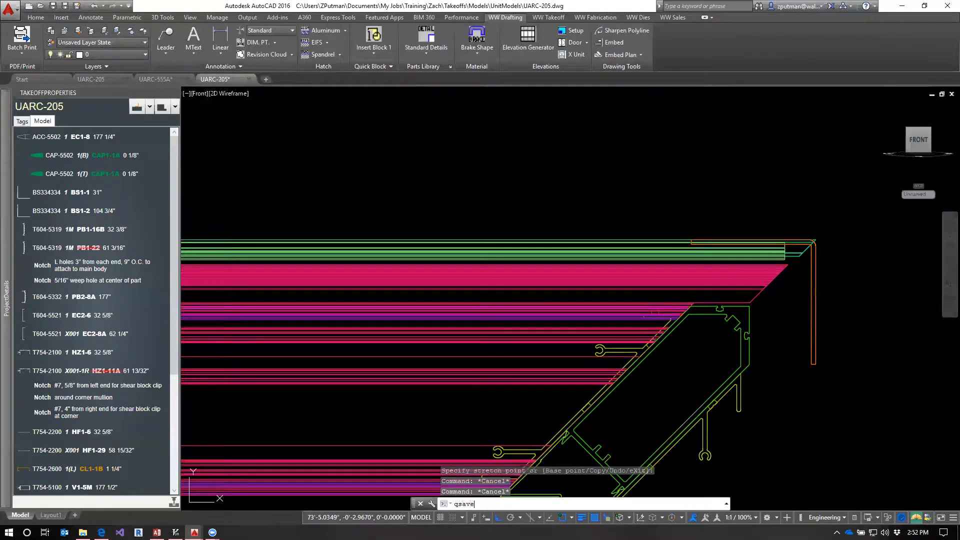
pyautogui.press('Return')
pyautogui.click(780, 253)
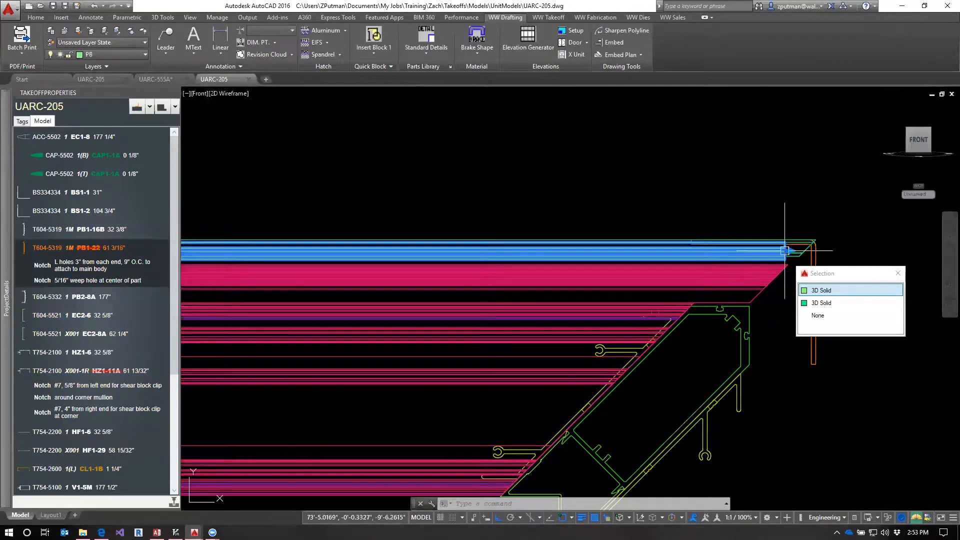
pyautogui.hotkey('ctrl', 's')
pyautogui.press('Escape')
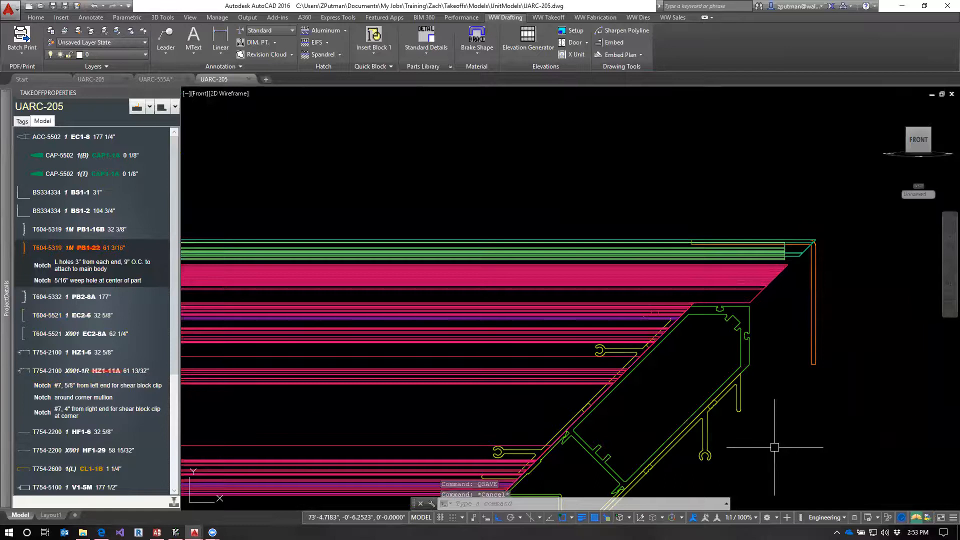
pyautogui.press('Escape')
pyautogui.press('Escape')
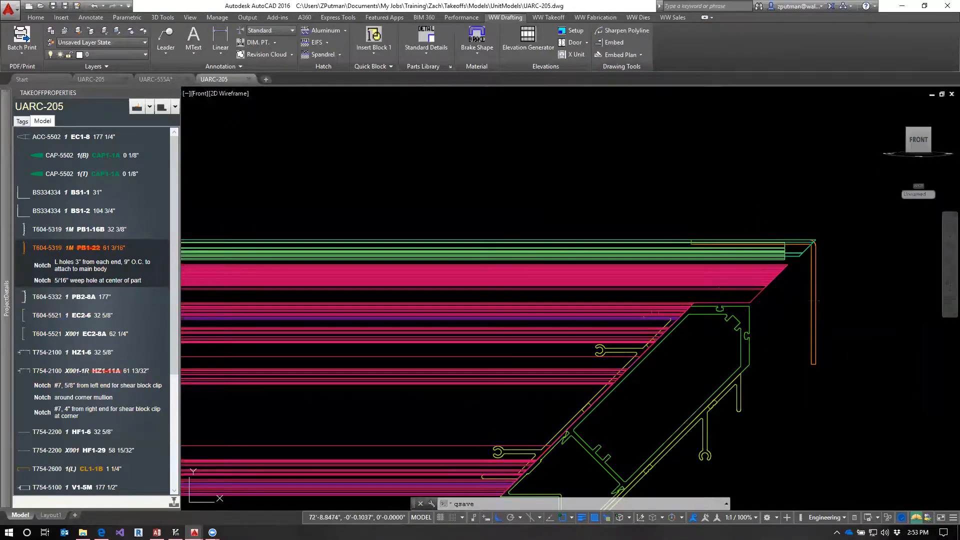
pyautogui.hotkey('ctrl', 's')
pyautogui.click(247, 79)
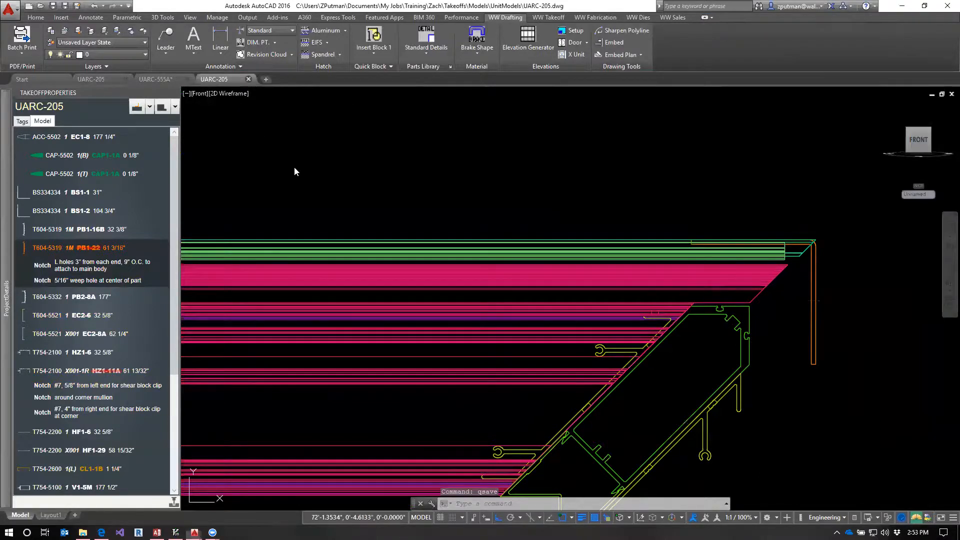
# Update the database from the UARC-205 elevation drawing with UPD and save the drawing.
pyautogui.write('UPD')
pyautogui.press('Return')
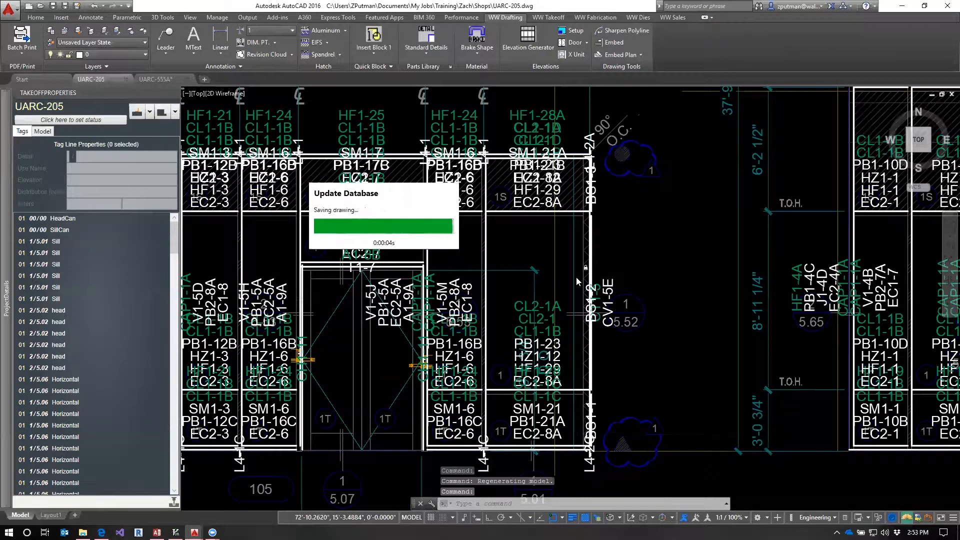
pyautogui.write('qsave')
pyautogui.press('Return')
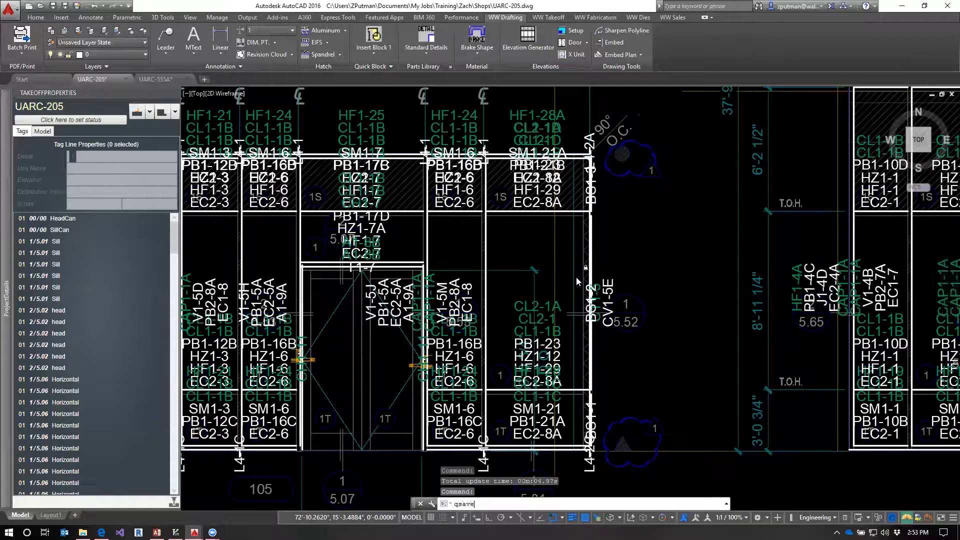
pyautogui.write('bim')
pyautogui.press('Return')
pyautogui.press('alt')
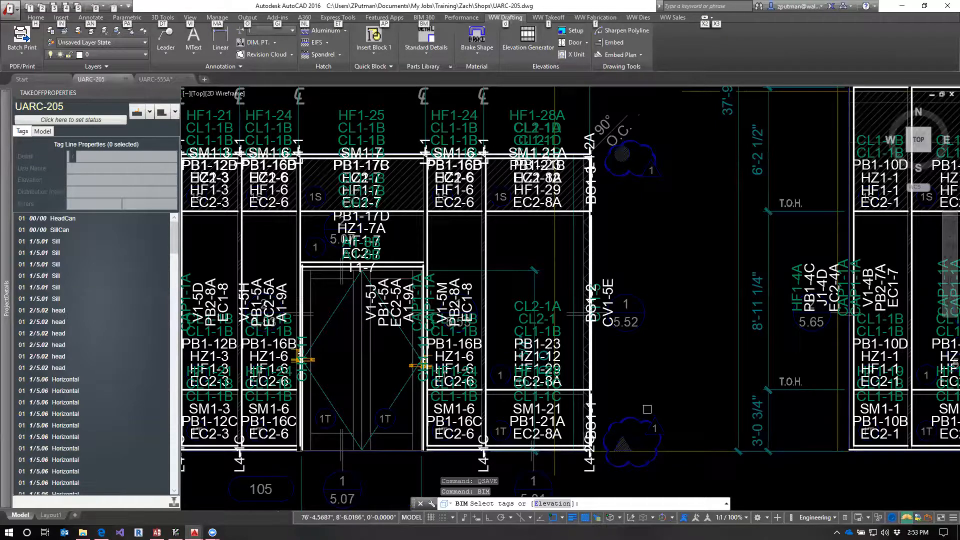
pyautogui.press('Escape')
pyautogui.press('Escape')
# Rebuild the 3D unit model with QBIM from the tags selected around HZ1-12 at the corner.
pyautogui.write('qbim')
pyautogui.press('Return')
pyautogui.click(636, 375)
pyautogui.click(457, 409)
pyautogui.press('Return')
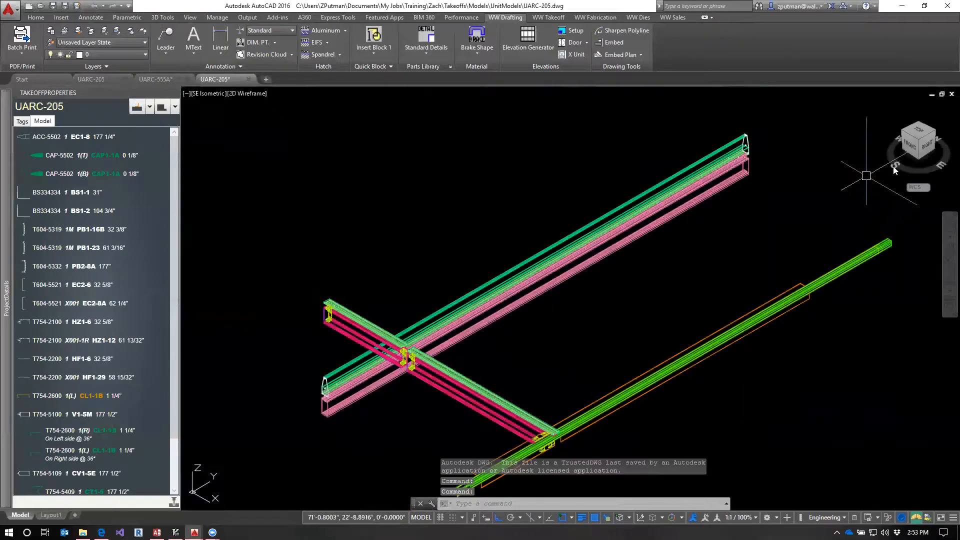
# Inspect the angled corner in the rebuilt model's front view and open the fabrication drawing of horizontal HZ1-12.
pyautogui.scroll(10, 675, 308)
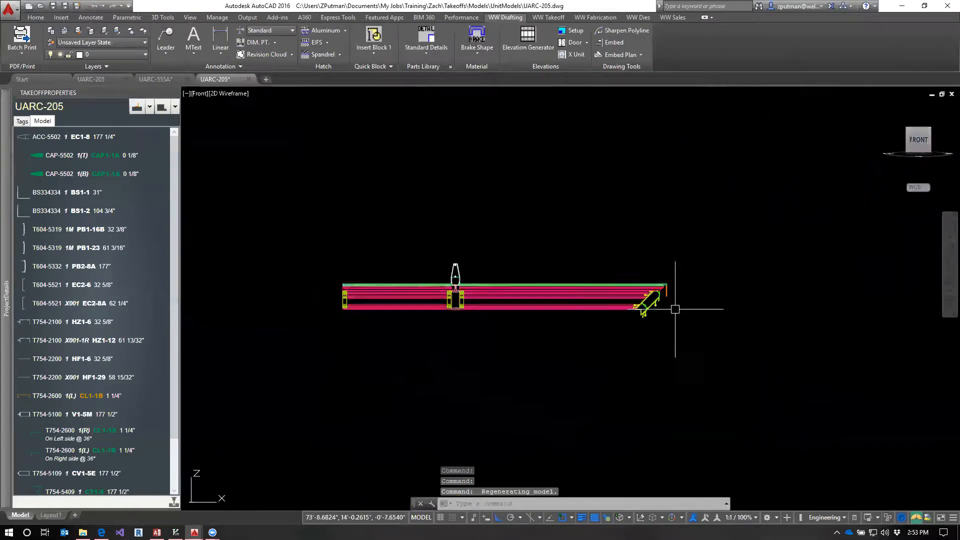
pyautogui.moveTo(730, 405); pyautogui.dragTo(777, 302, button='middle')
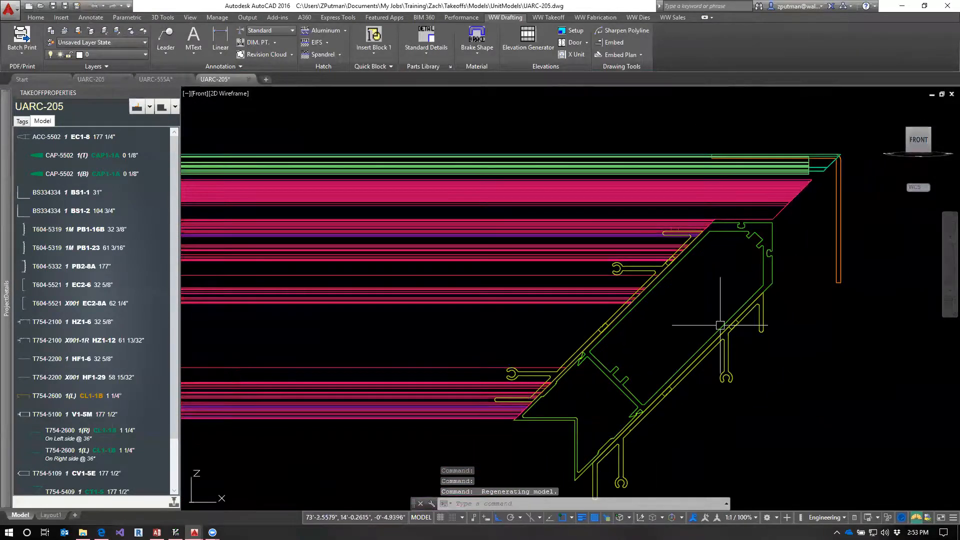
pyautogui.click(575, 283)
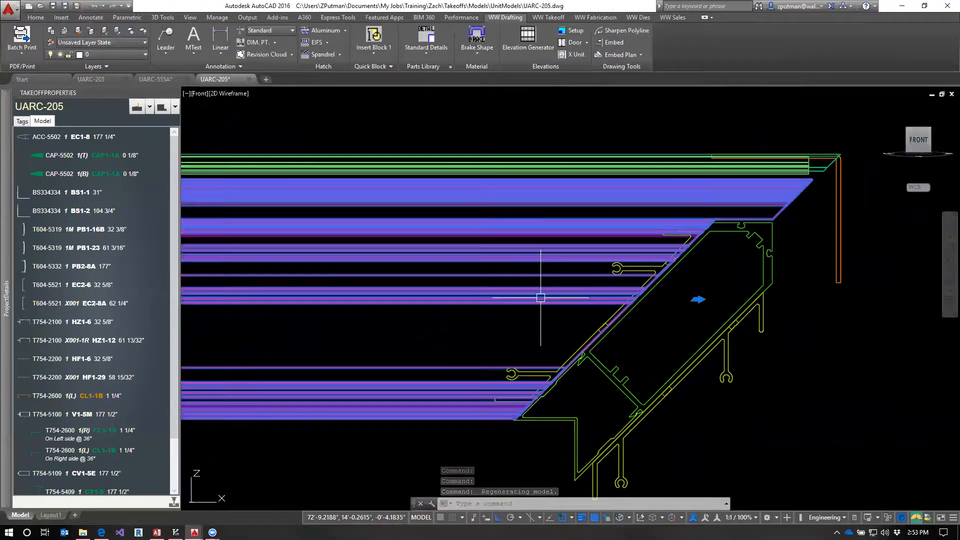
pyautogui.rightClick(50, 342)
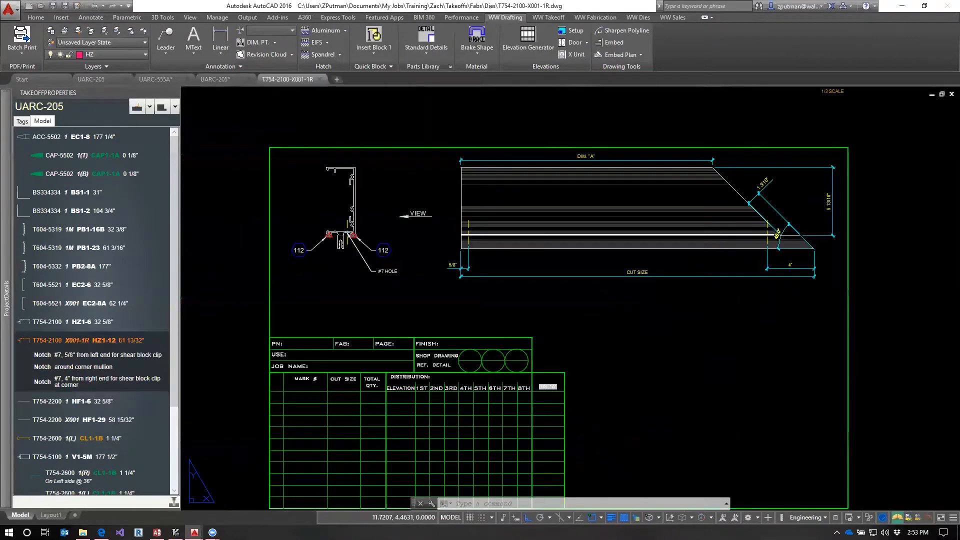
# Examine the T754-2100-X001-1R fabrication drawing, checking the angled end, notch and hole dimensions, the cut size and DIM. "A".
pyautogui.scroll(3, 816, 207)
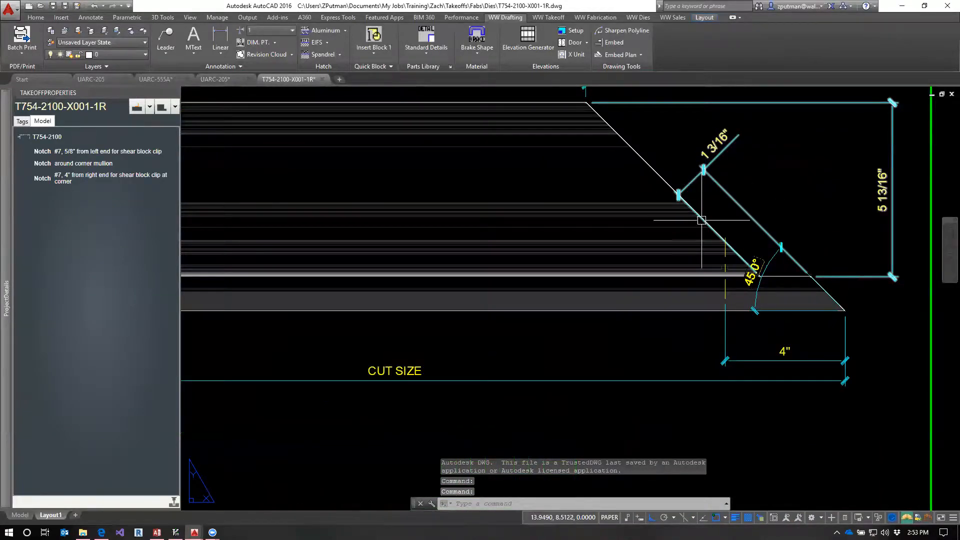
pyautogui.scroll(-3, 788, 276)
pyautogui.scroll(2, 786, 307)
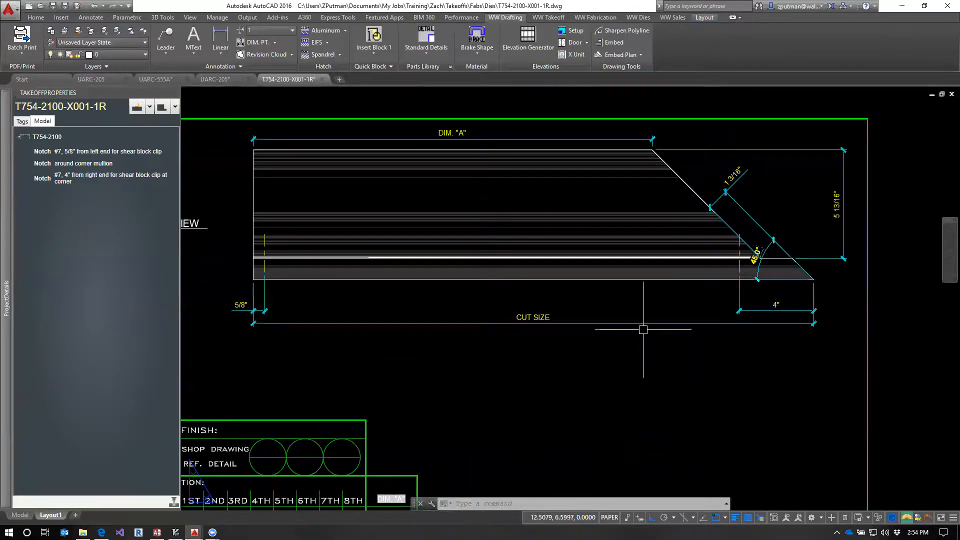
pyautogui.scroll(-2, 625, 329)
pyautogui.moveTo(492, 343); pyautogui.dragTo(515, 319, button='middle')
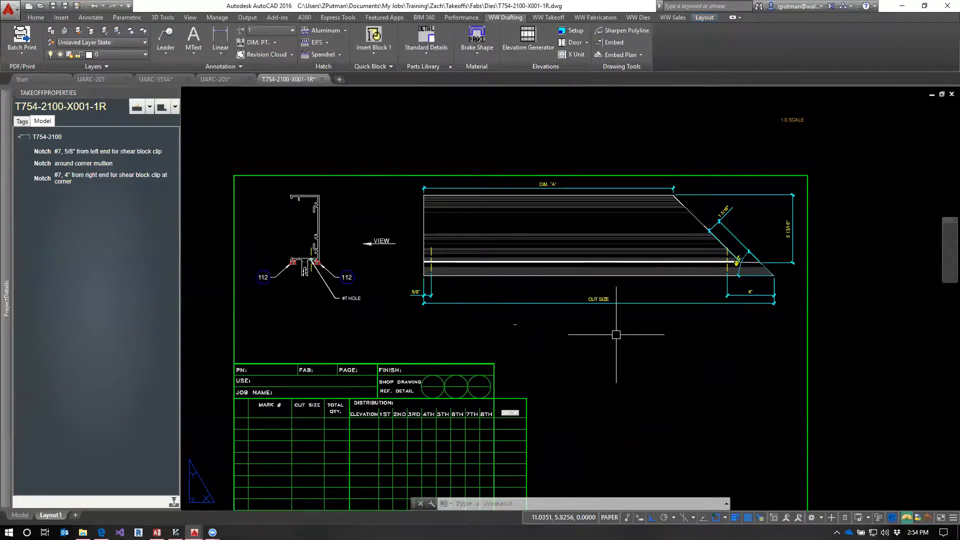
pyautogui.press('Escape')
pyautogui.press('Escape')
pyautogui.press('Escape')
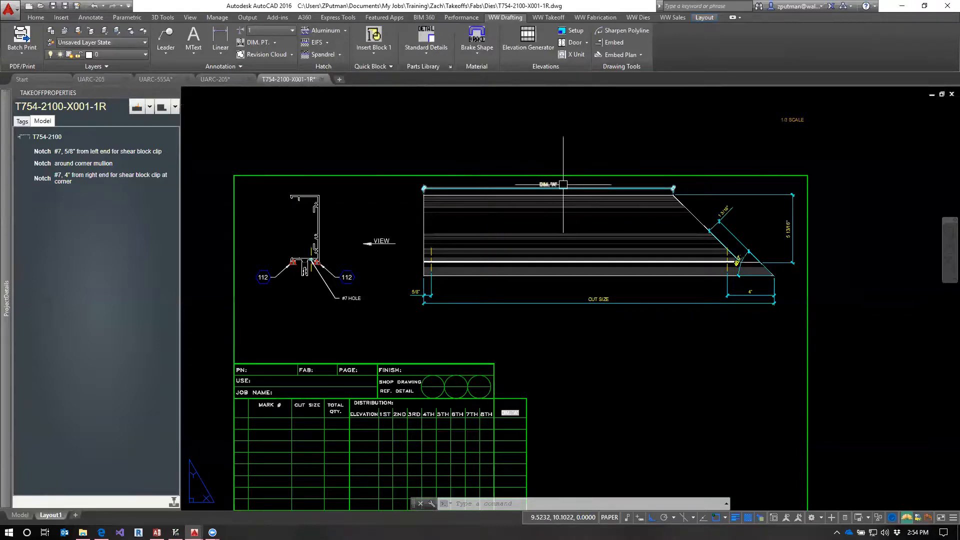
pyautogui.press('Escape')
pyautogui.press('Escape')
pyautogui.press('Escape')
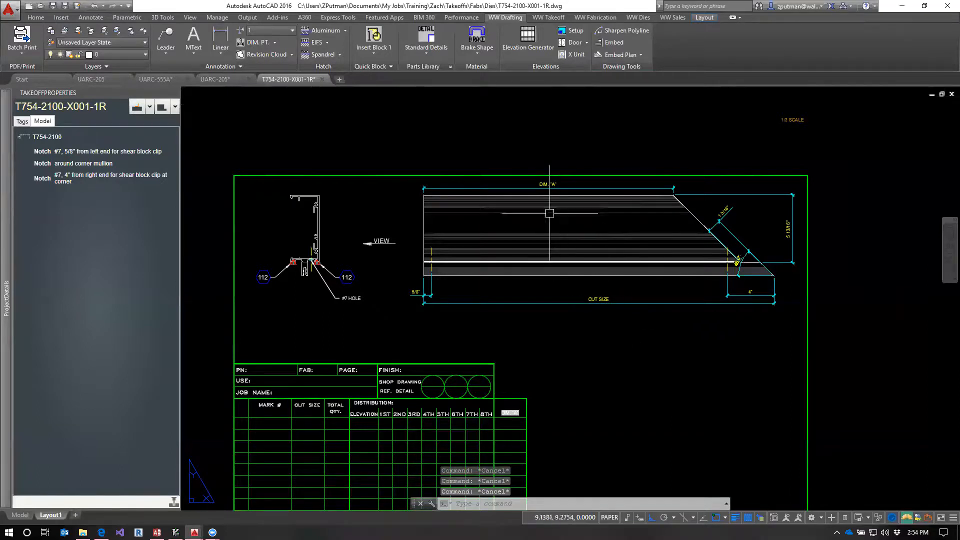
pyautogui.scroll(2, 596, 191)
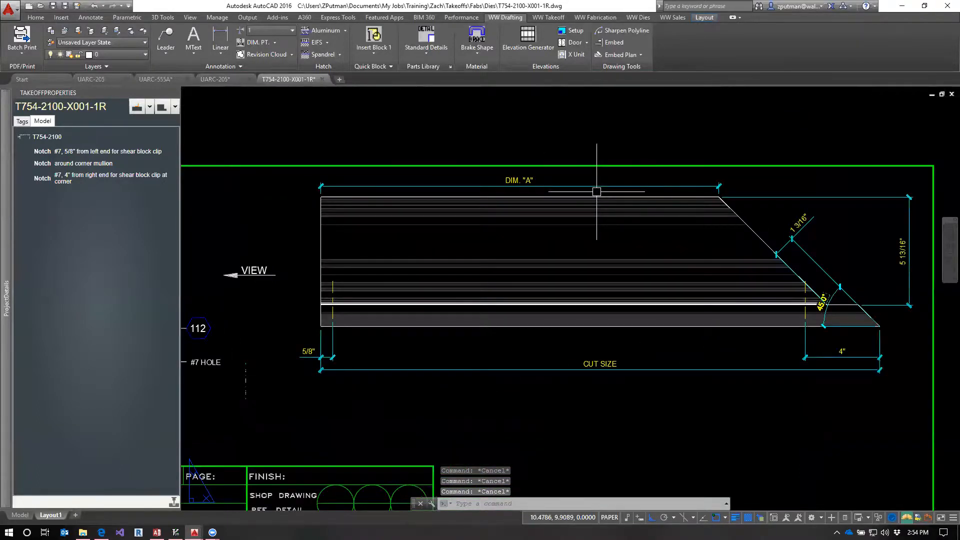
pyautogui.moveTo(648, 211); pyautogui.dragTo(682, 285, button='middle')
pyautogui.scroll(2, 682, 285)
pyautogui.scroll(-2, 453, 300)
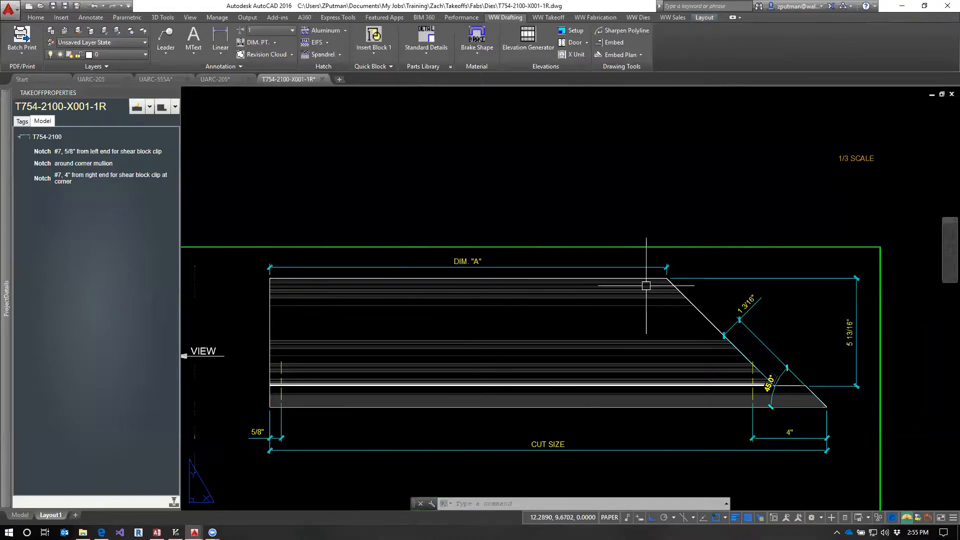
# Check the association entered for the DIM. "A" column in Associated Parts and Dimensions with APARTS.
pyautogui.scroll(-2, 658, 280)
pyautogui.moveTo(523, 379); pyautogui.dragTo(516, 330, button='middle')
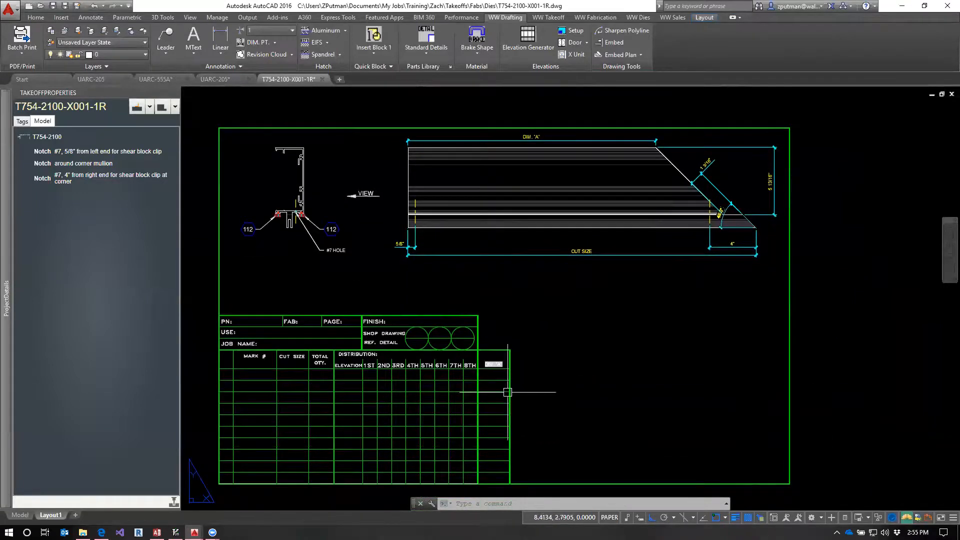
pyautogui.scroll(2, 507, 380)
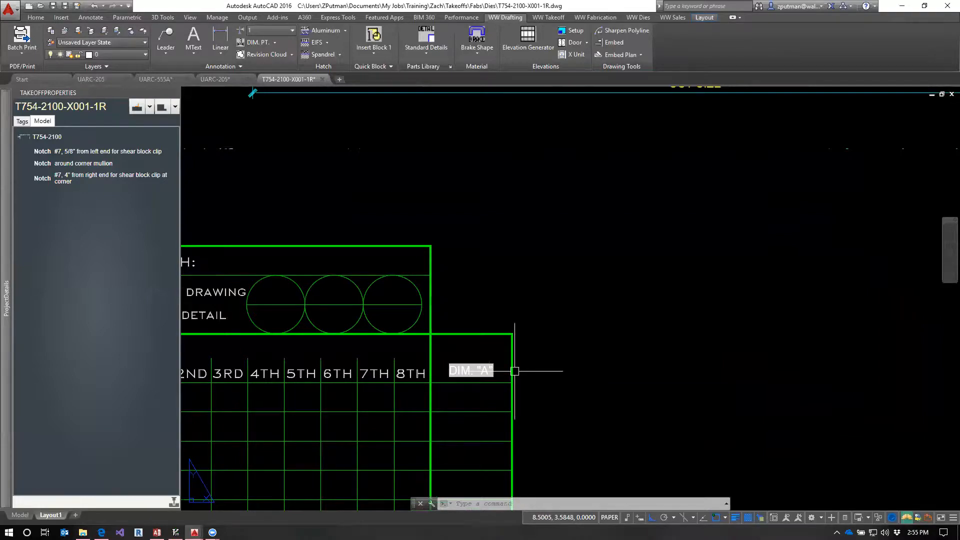
pyautogui.write('ap')
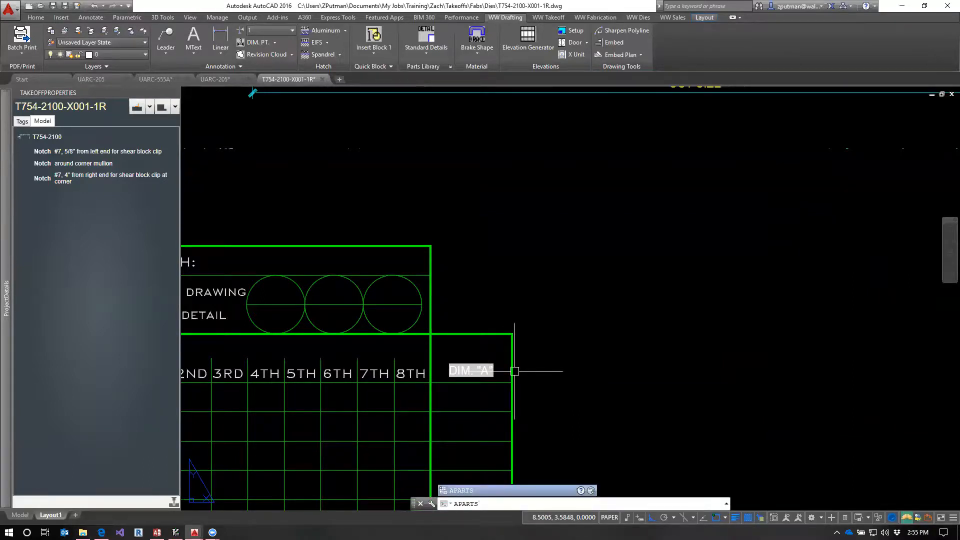
pyautogui.press('Return')
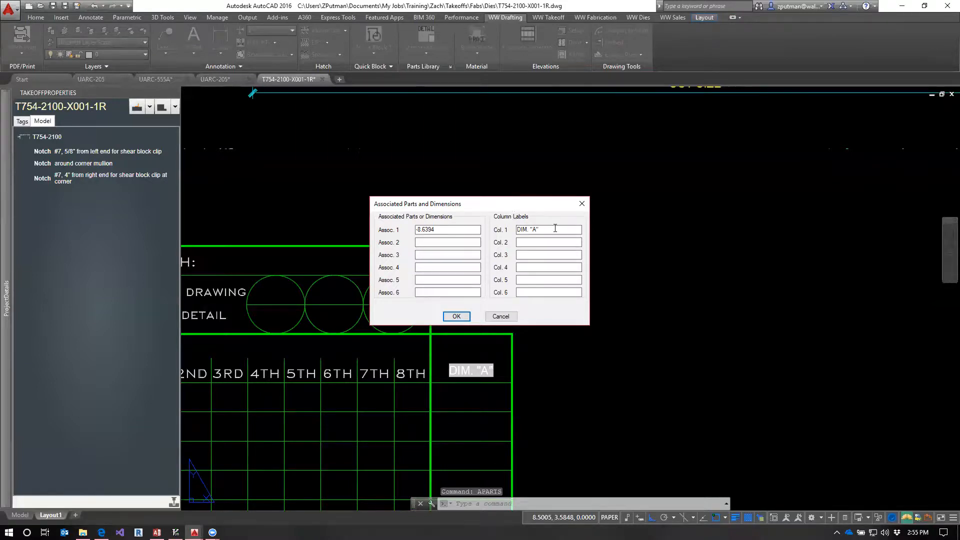
pyautogui.click(469, 230)
pyautogui.moveTo(456, 230); pyautogui.dragTo(416, 231)
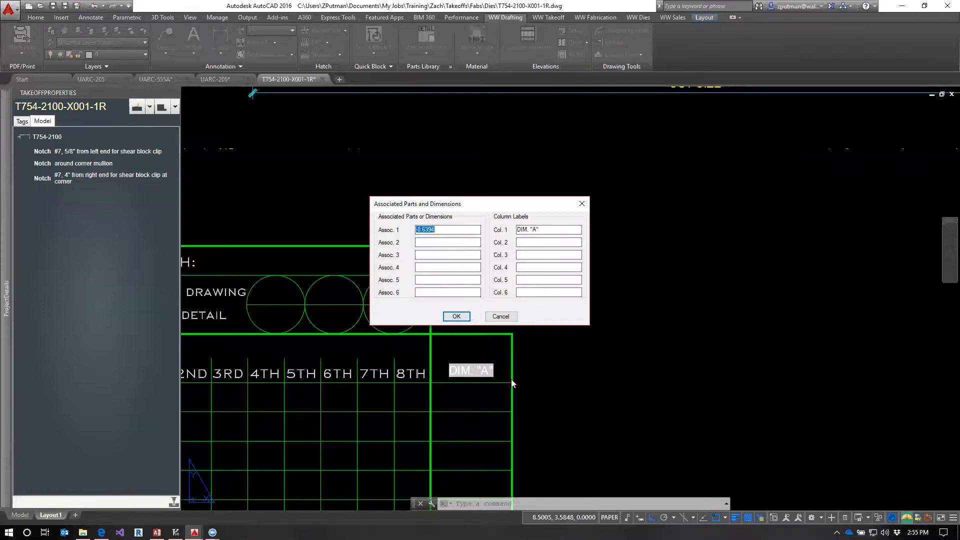
pyautogui.click(500, 317)
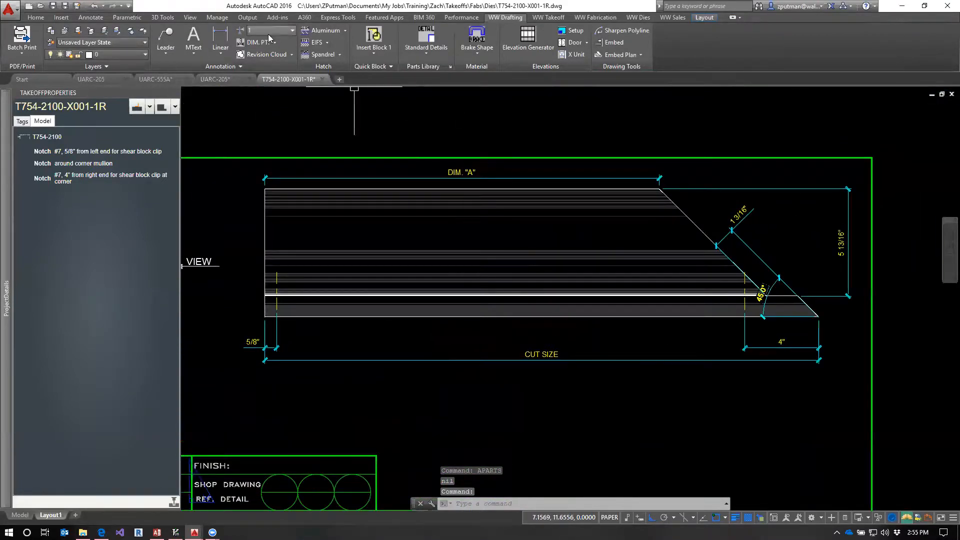
pyautogui.click(220, 38)
pyautogui.scroll(2, 825, 315)
pyautogui.press('Escape')
# Inspect the properties of the DIM. "A" dimension above the horizontal, checking its measurement and text override.
pyautogui.moveTo(621, 221); pyautogui.dragTo(799, 388, button='middle')
pyautogui.scroll(-4, 429, 282)
pyautogui.scroll(2, 430, 282)
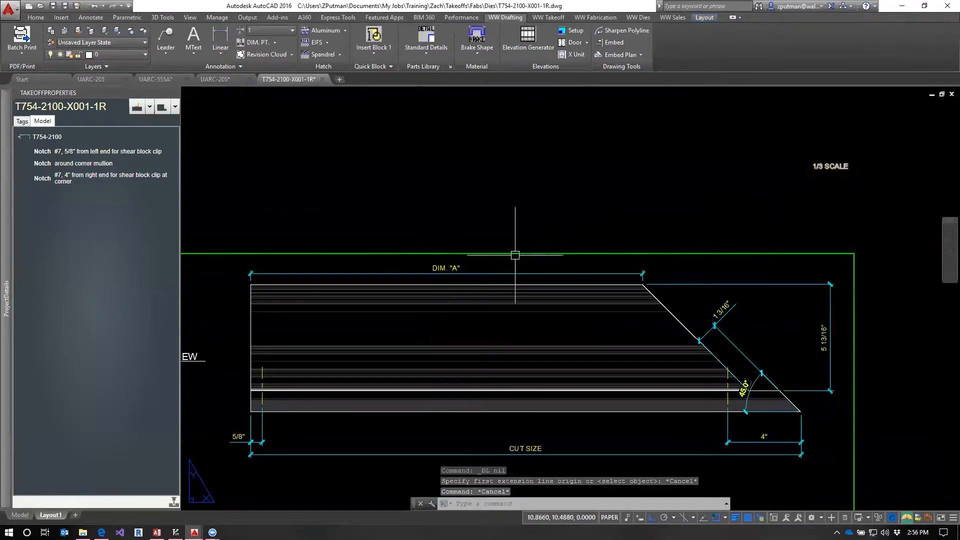
pyautogui.click(445, 269)
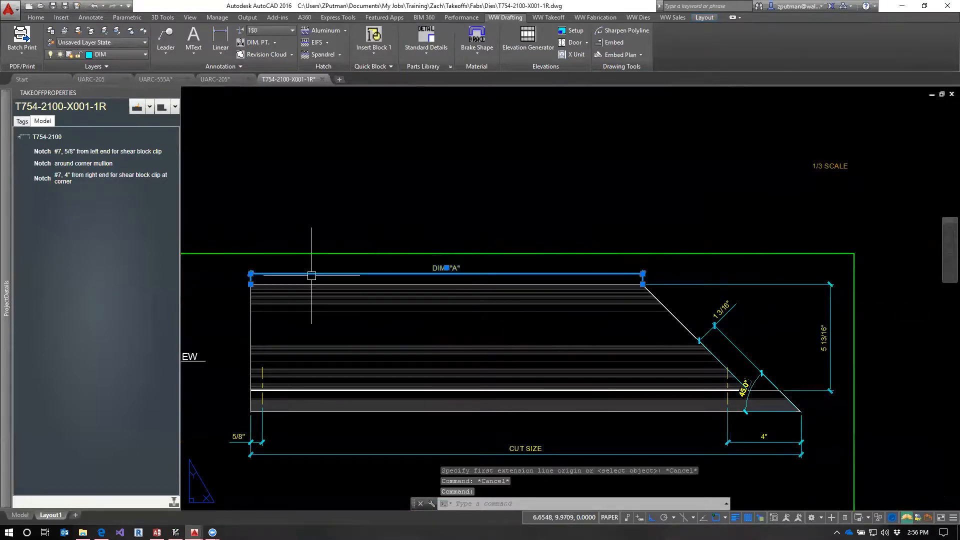
pyautogui.write('pr')
pyautogui.press('Return')
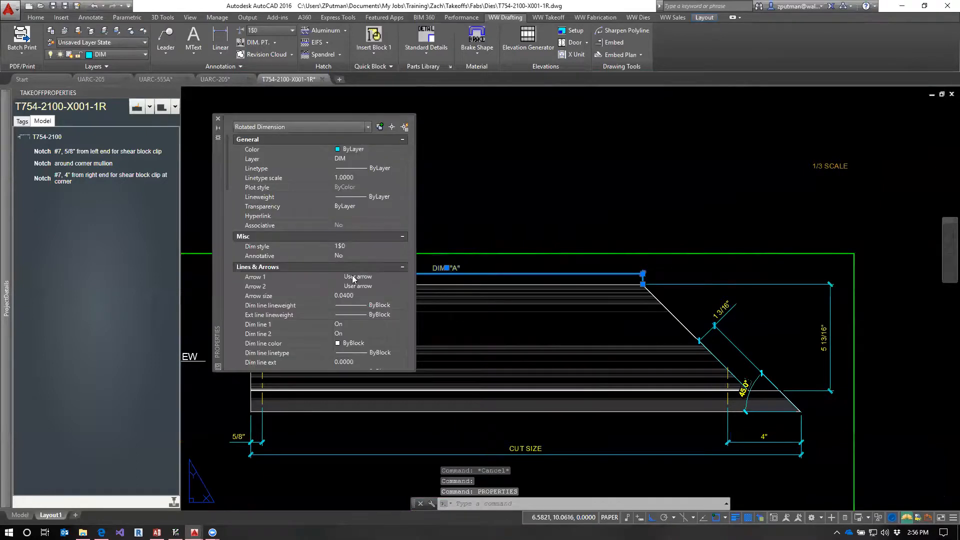
pyautogui.moveTo(226, 178); pyautogui.dragTo(226, 269)
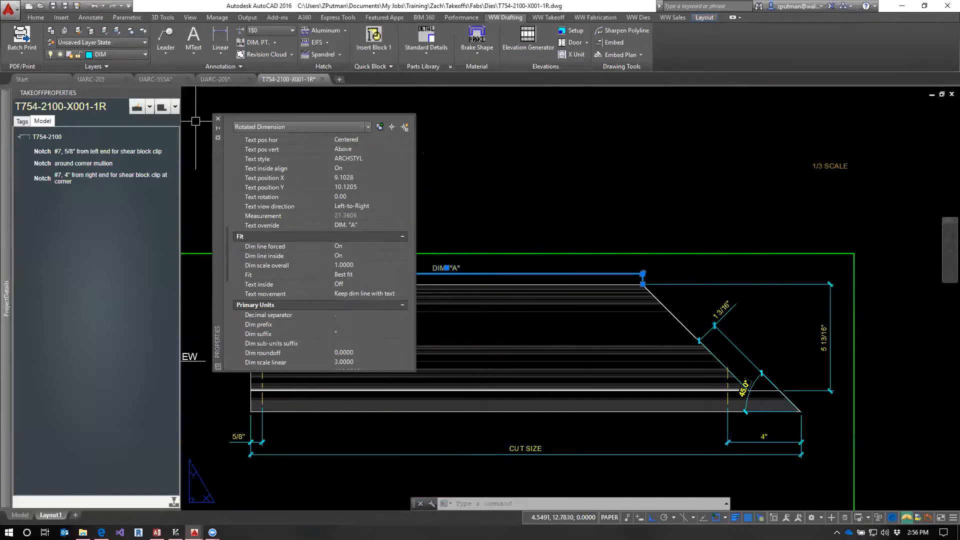
pyautogui.click(218, 119)
pyautogui.press('Escape')
pyautogui.press('Escape')
# Close the T754-2100-X001-1R fabrication drawing and preview the fab ticket of horizontal HZ1-12, checking its DIM. "A" table entry.
pyautogui.scroll(-2, 555, 235)
pyautogui.moveTo(507, 416); pyautogui.dragTo(506, 283, button='middle')
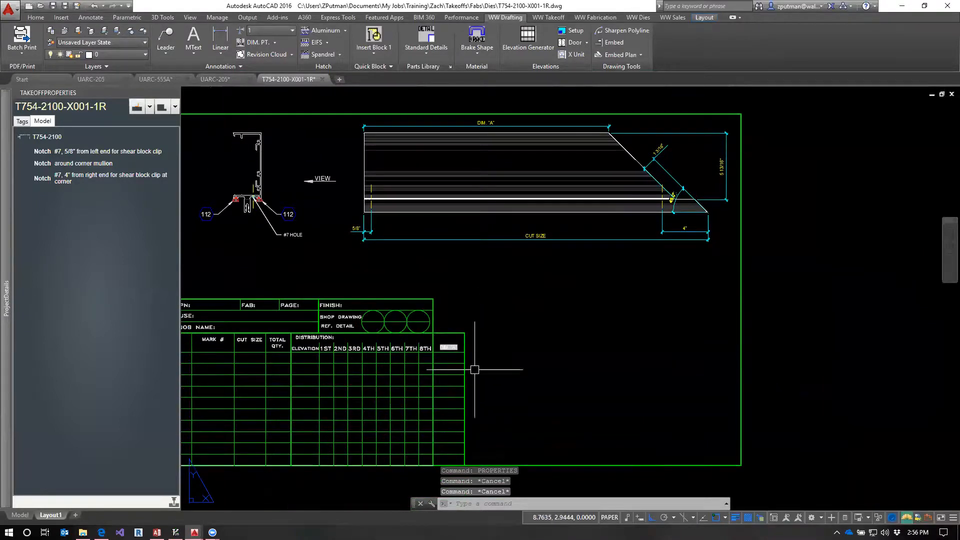
pyautogui.click(322, 79)
pyautogui.click(484, 293)
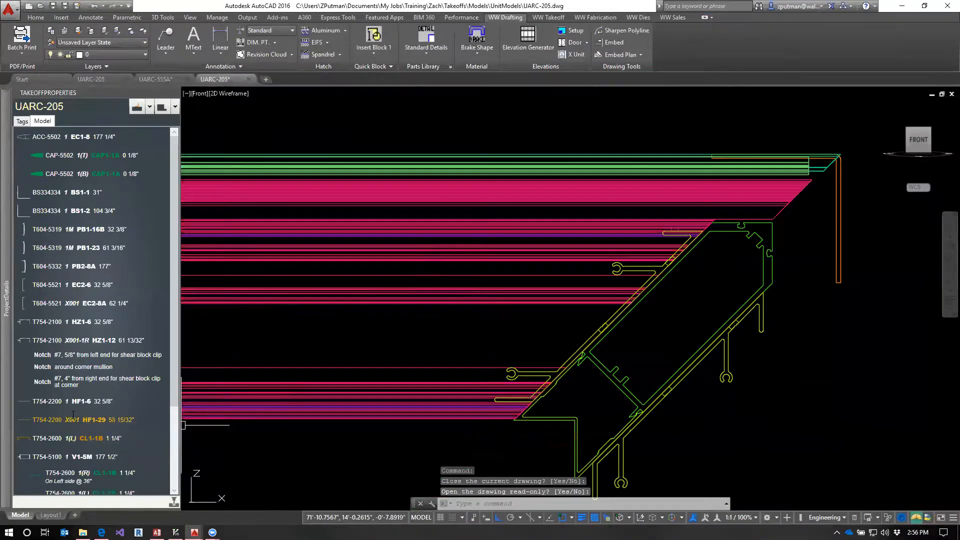
pyautogui.click(48, 342)
pyautogui.rightClick(48, 342)
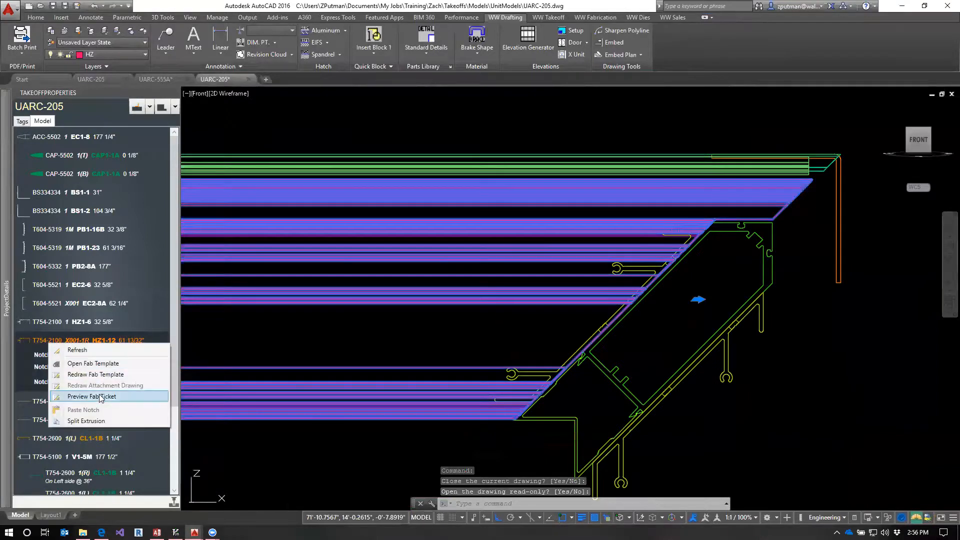
pyautogui.click(92, 396)
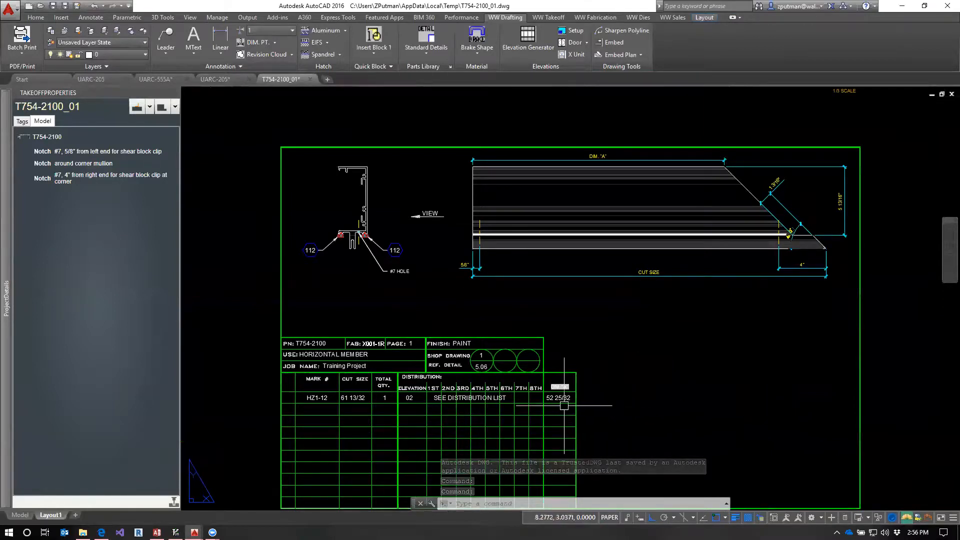
pyautogui.scroll(3, 564, 401)
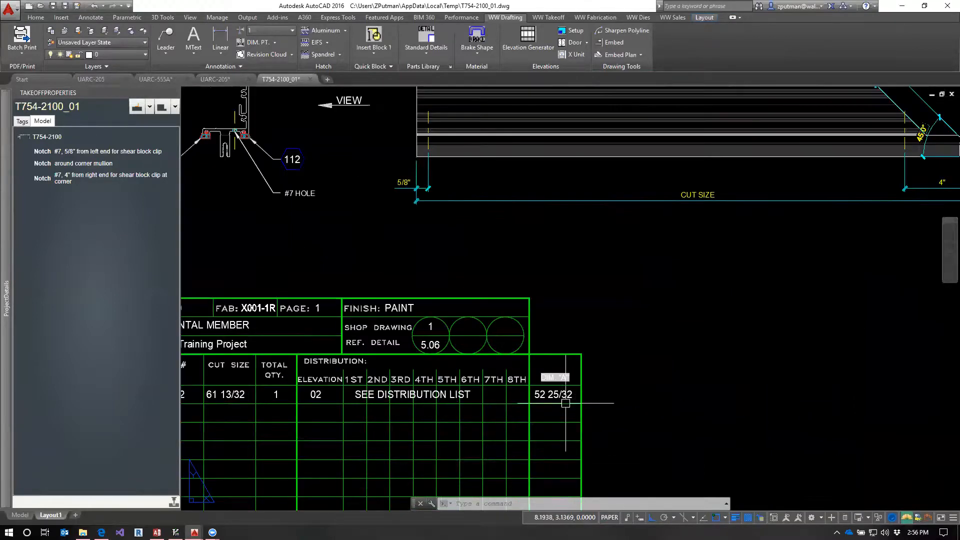
pyautogui.scroll(-3, 615, 398)
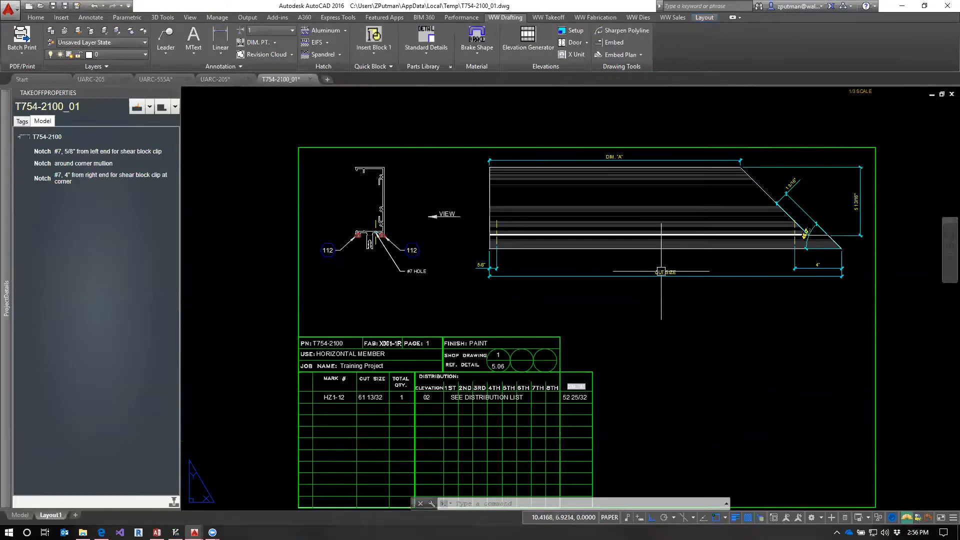
# Dimension the horizontal length of the angled end on the fab ticket and show the dimension in decimal units.
pyautogui.click(220, 39)
pyautogui.scroll(4, 841, 248)
pyautogui.click(839, 259)
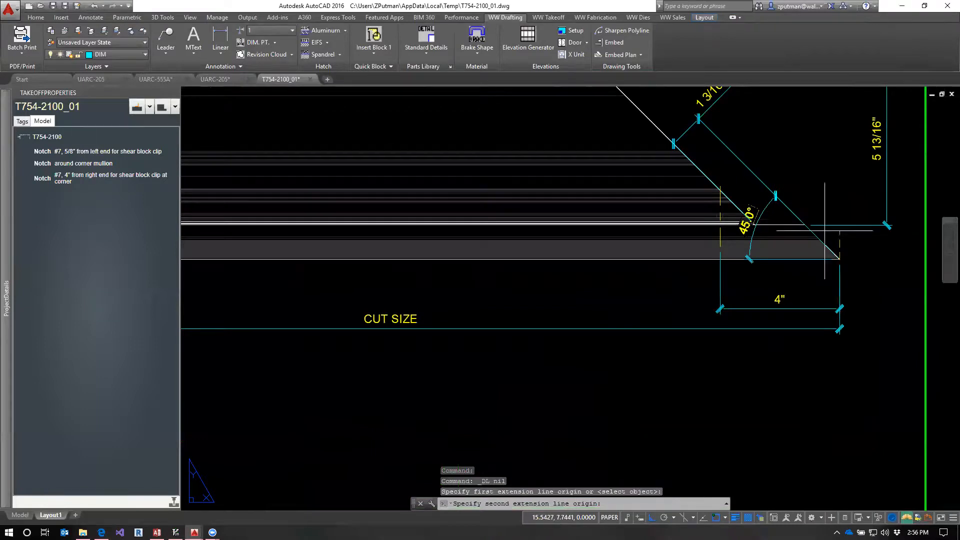
pyautogui.moveTo(840, 259); pyautogui.dragTo(874, 462, button='middle')
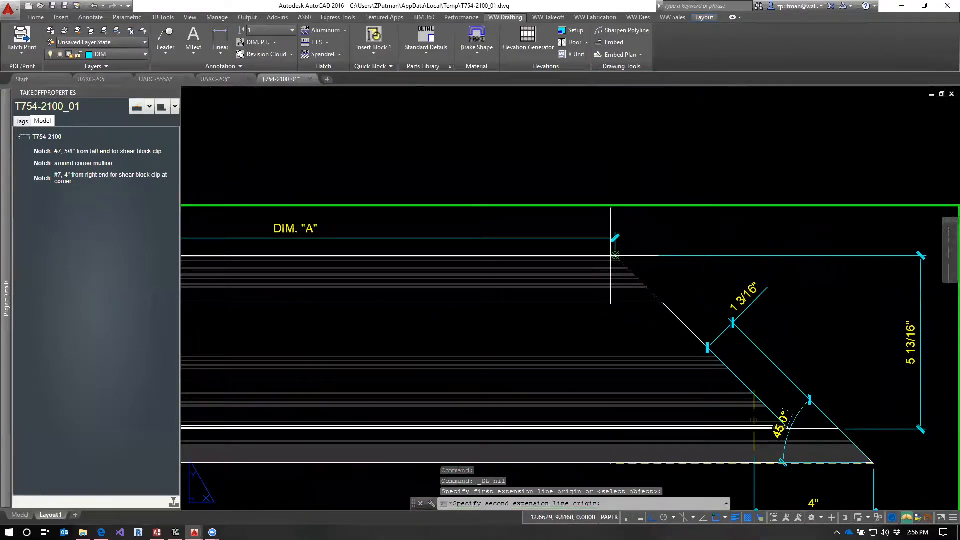
pyautogui.click(615, 238)
pyautogui.click(746, 226)
pyautogui.click(745, 229)
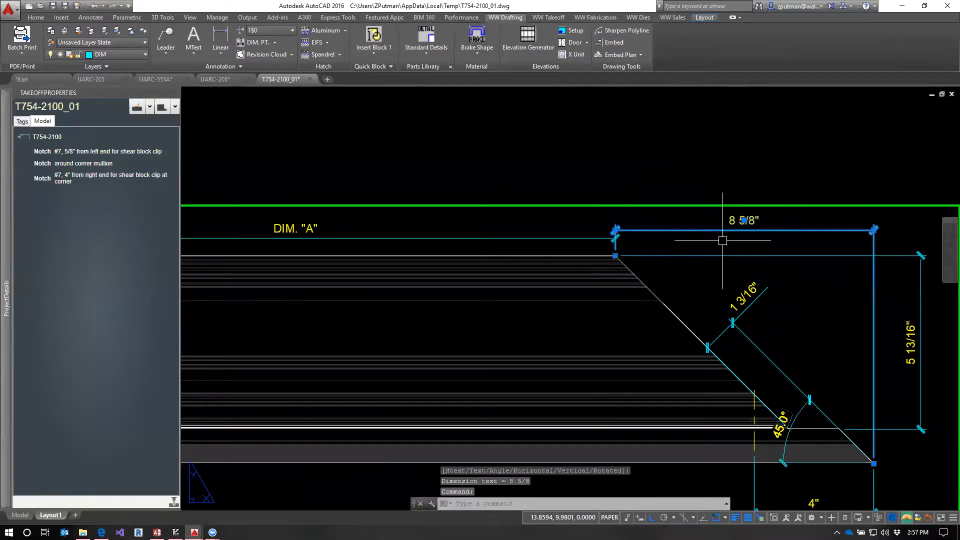
pyautogui.click(275, 43)
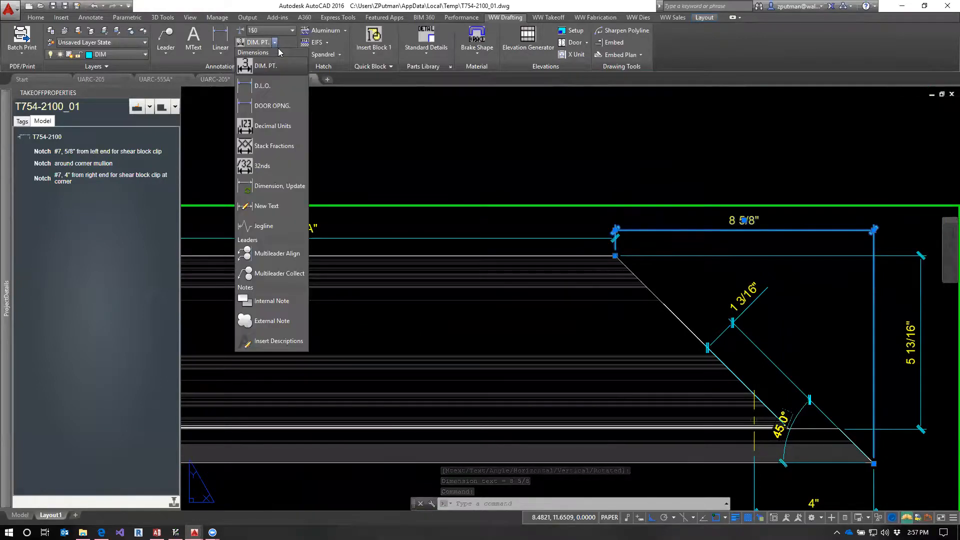
pyautogui.click(273, 125)
pyautogui.scroll(-3, 700, 285)
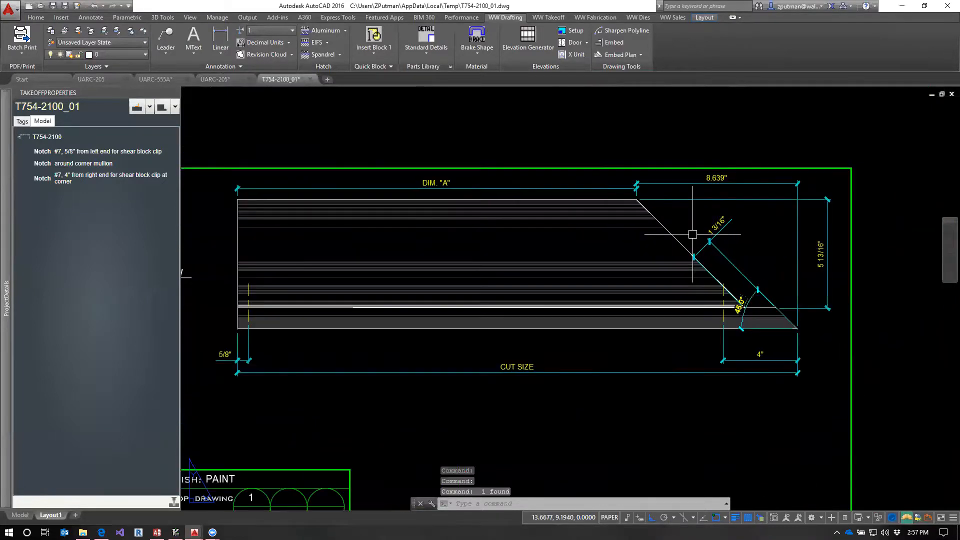
# Compare the angled end's dimension with the DIM. "A" association using APARTS.
pyautogui.write('aparts')
pyautogui.press('Return')
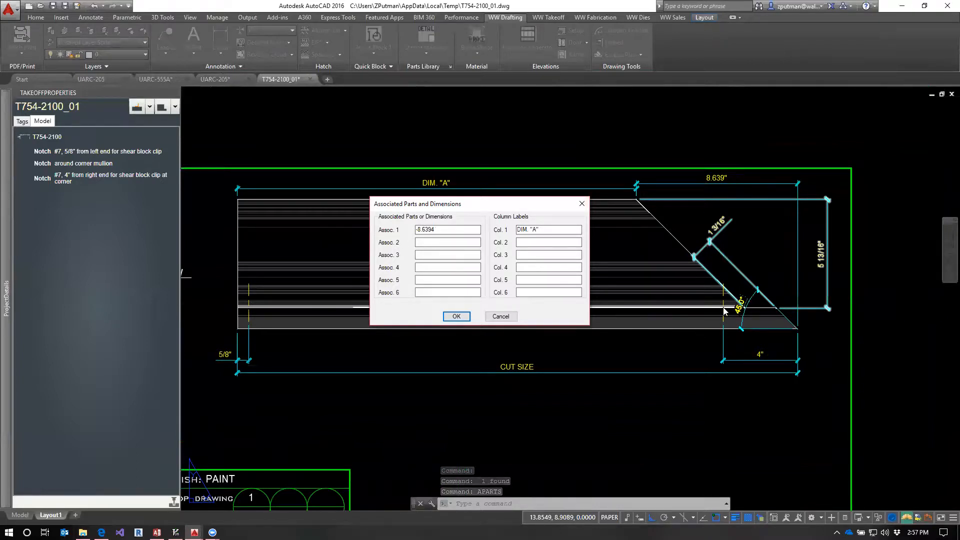
pyautogui.press('Escape')
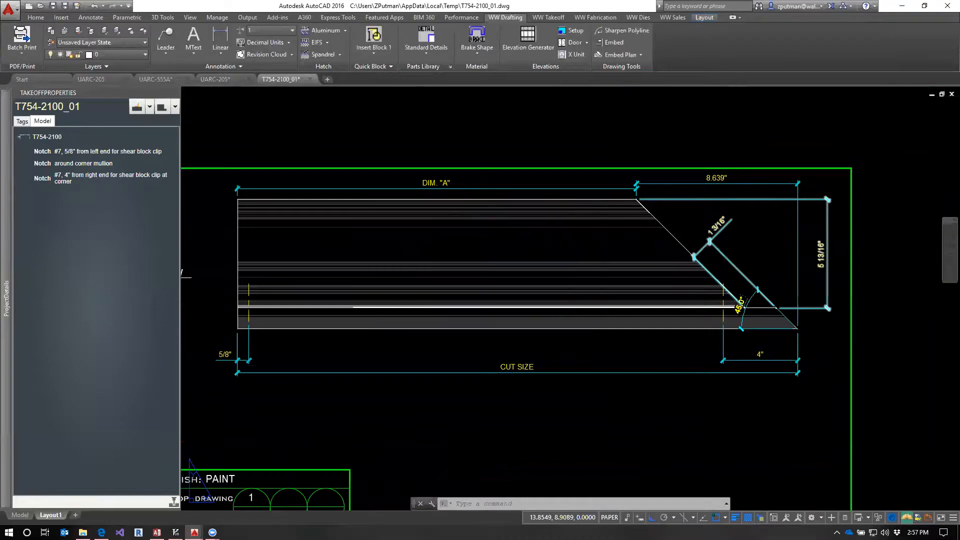
pyautogui.press('Escape')
# Erase the added dimension over the angled end and close the fab ticket preview.
pyautogui.click(718, 182)
pyautogui.write('e')
pyautogui.press('Return')
pyautogui.scroll(-2, 611, 348)
pyautogui.moveTo(565, 396); pyautogui.dragTo(580, 304, button='middle')
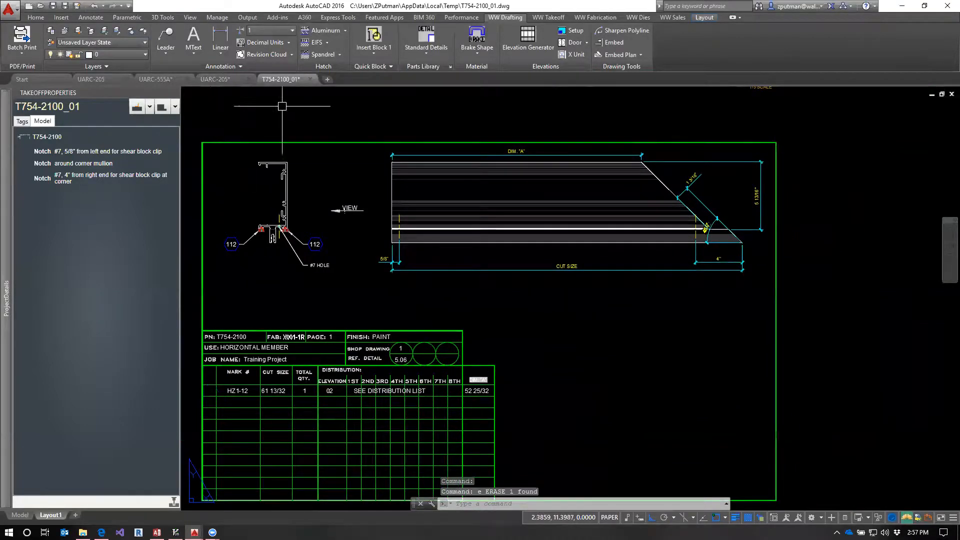
pyautogui.click(310, 79)
pyautogui.click(500, 288)
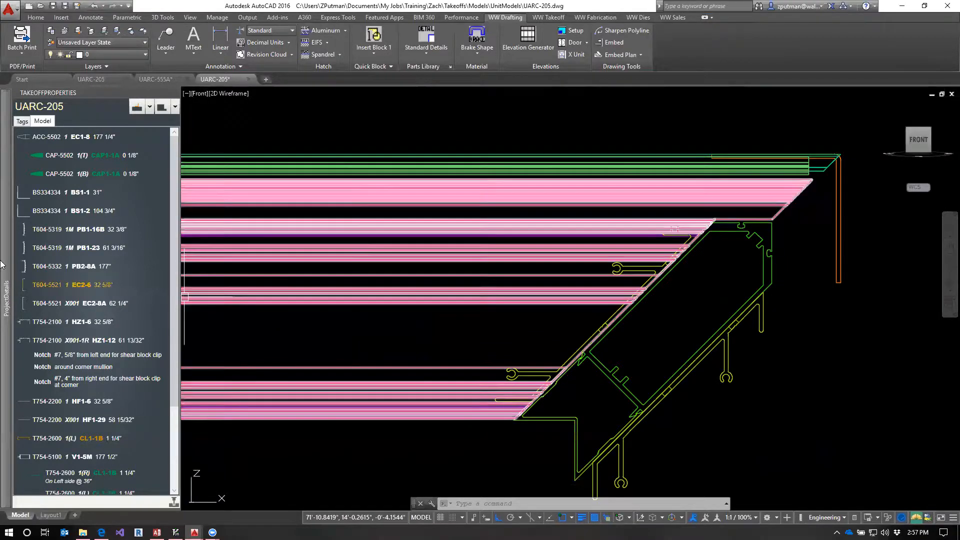
# Compare the Horizontal and HorizontalR uses of detail 1\5.06 in the project details, reviewing their rules and assembly adjustments.
pyautogui.moveTo(6, 288)
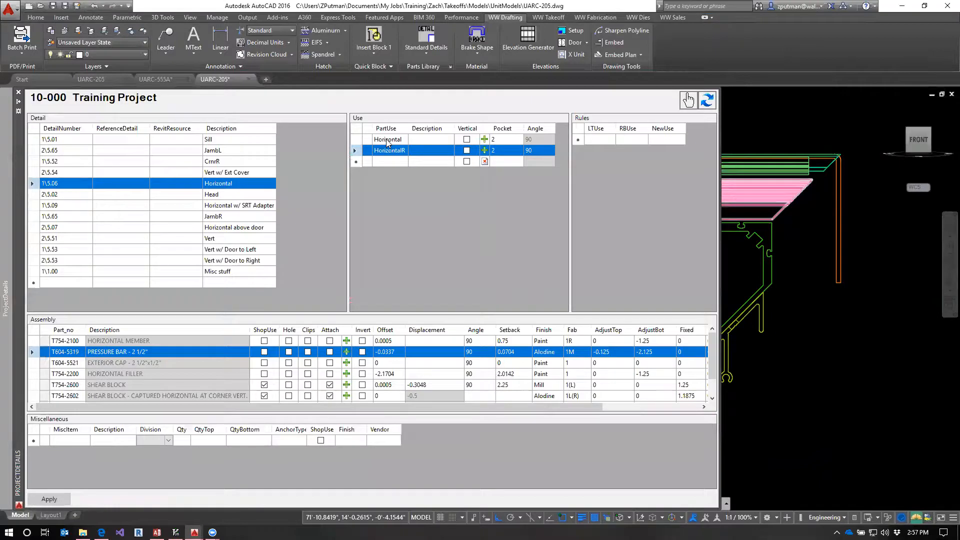
pyautogui.click(387, 140)
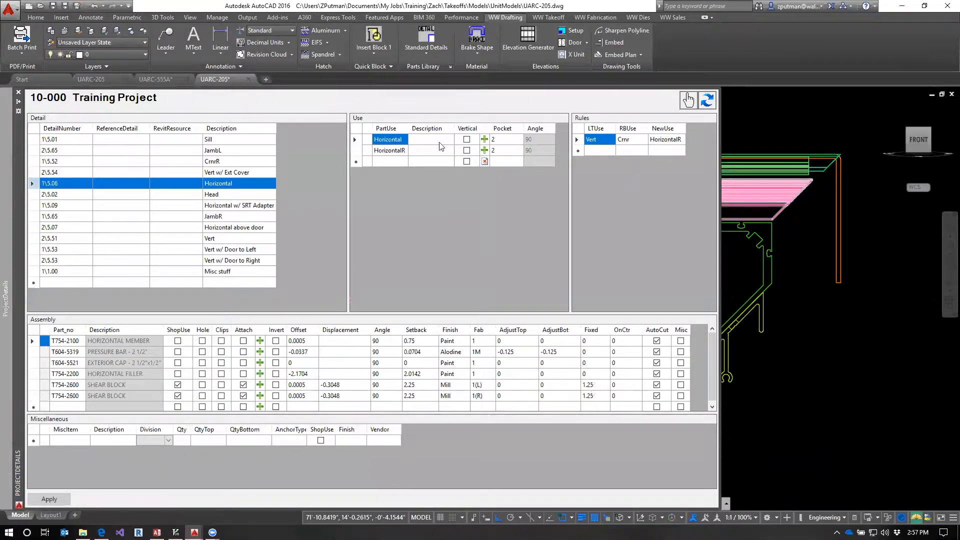
pyautogui.click(388, 151)
pyautogui.moveTo(498, 409); pyautogui.dragTo(660, 401)
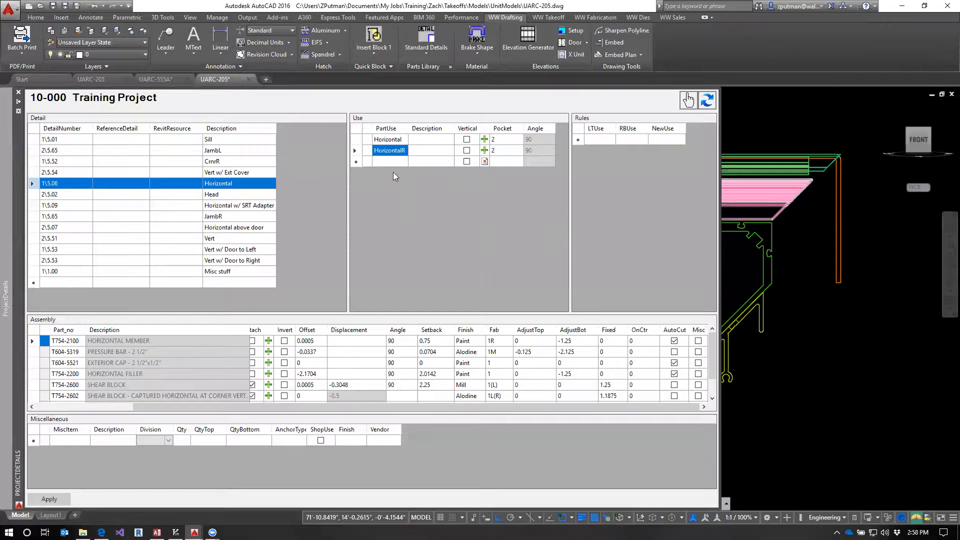
pyautogui.click(385, 161)
pyautogui.click(391, 150)
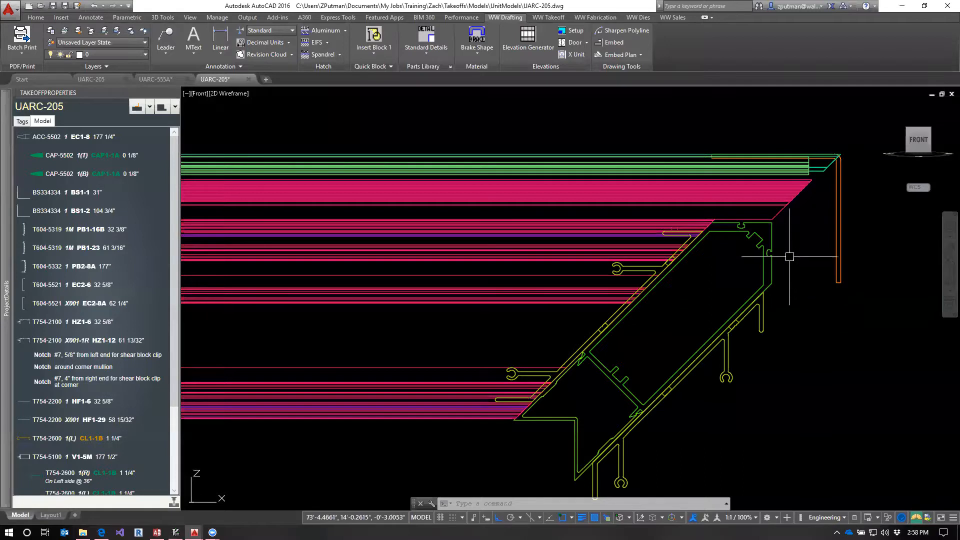
# Open the Server Standard Details with ACADPARTS, widen the detail list, sort it by detail number and view T754-04-001.dwg.
pyautogui.write('acadinfo')
pyautogui.press('Return')
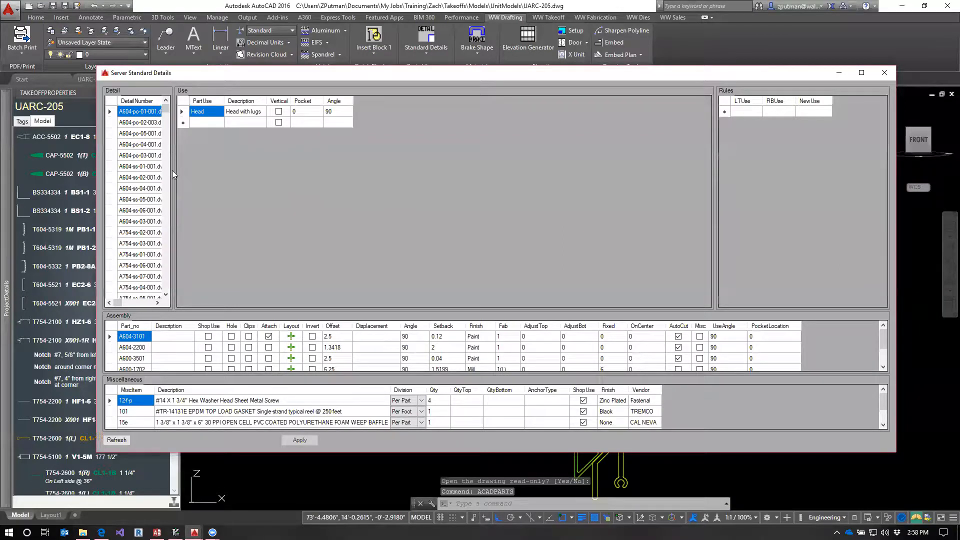
pyautogui.moveTo(172, 170); pyautogui.dragTo(278, 174)
pyautogui.click(168, 99)
pyautogui.scroll(-5, 274, 135)
pyautogui.moveTo(274, 135); pyautogui.dragTo(271, 161)
pyautogui.click(151, 190)
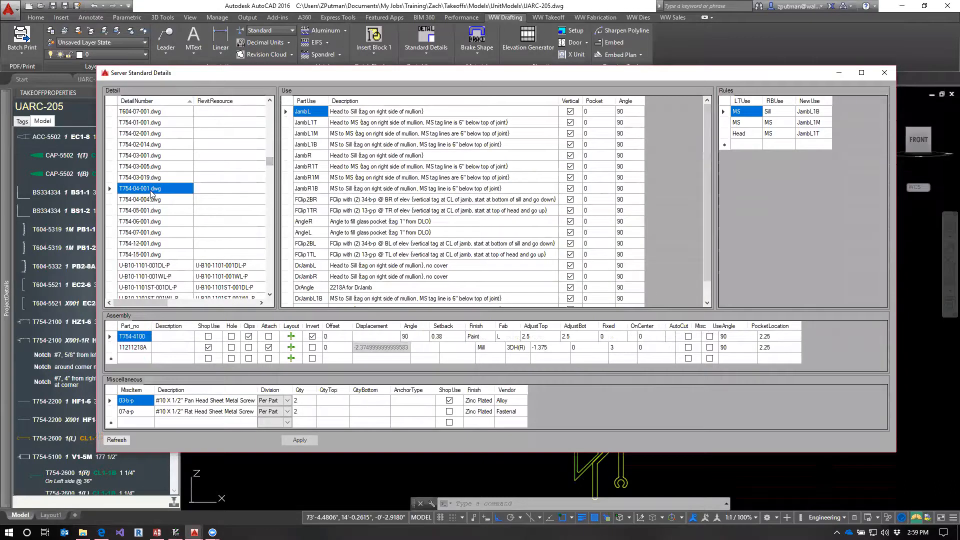
# Browse the standard horizontal details and examine the corner uses and rules of T754-03-005.dwg.
pyautogui.scroll(6, 152, 200)
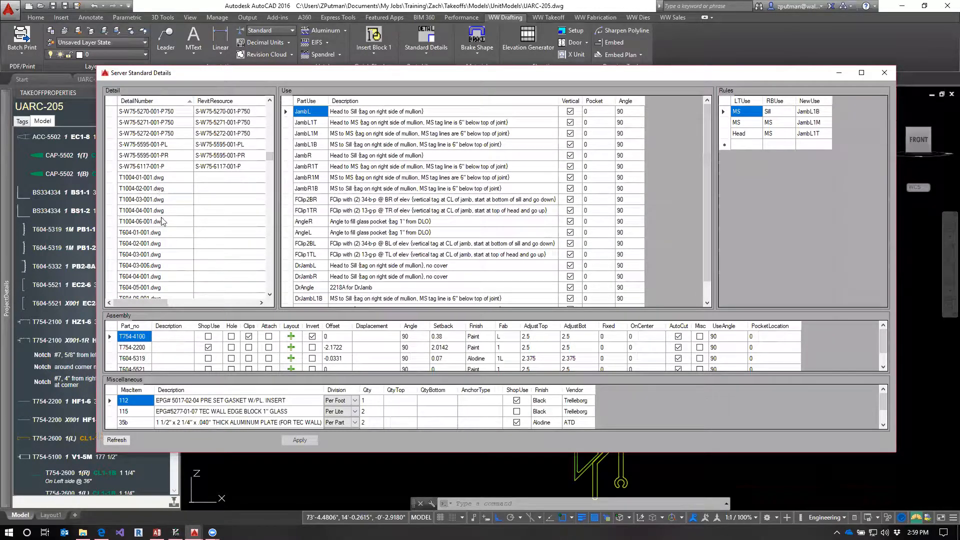
pyautogui.click(157, 199)
pyautogui.scroll(-5, 181, 250)
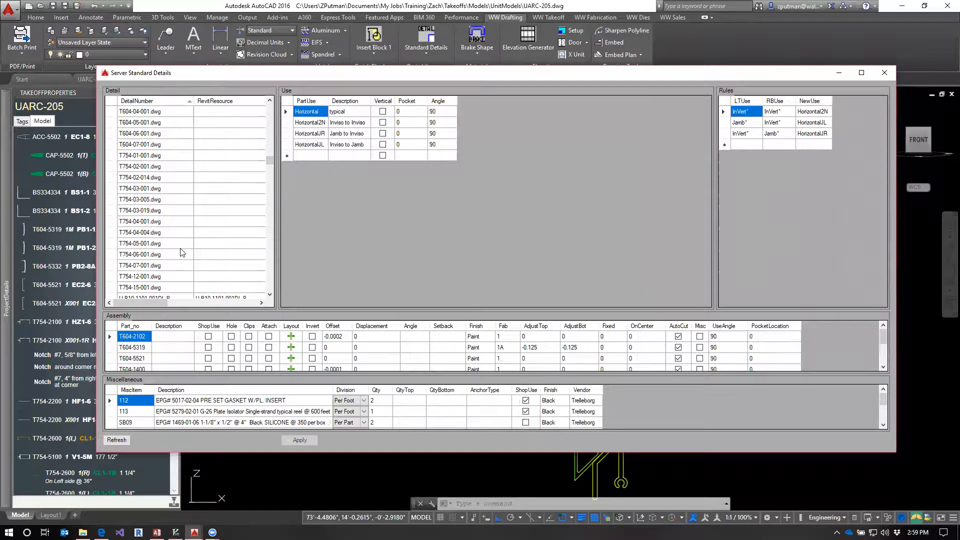
pyautogui.scroll(-2, 181, 251)
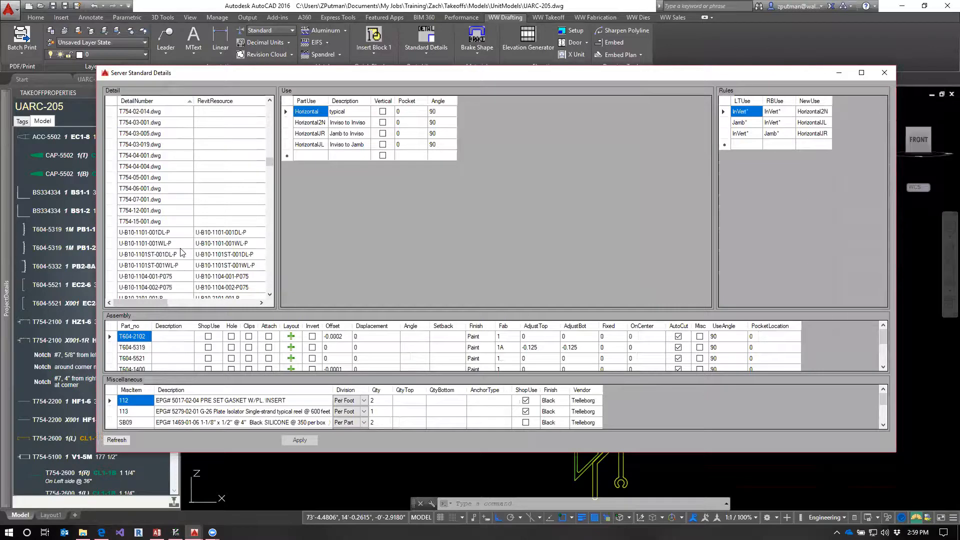
pyautogui.click(165, 167)
pyautogui.click(171, 137)
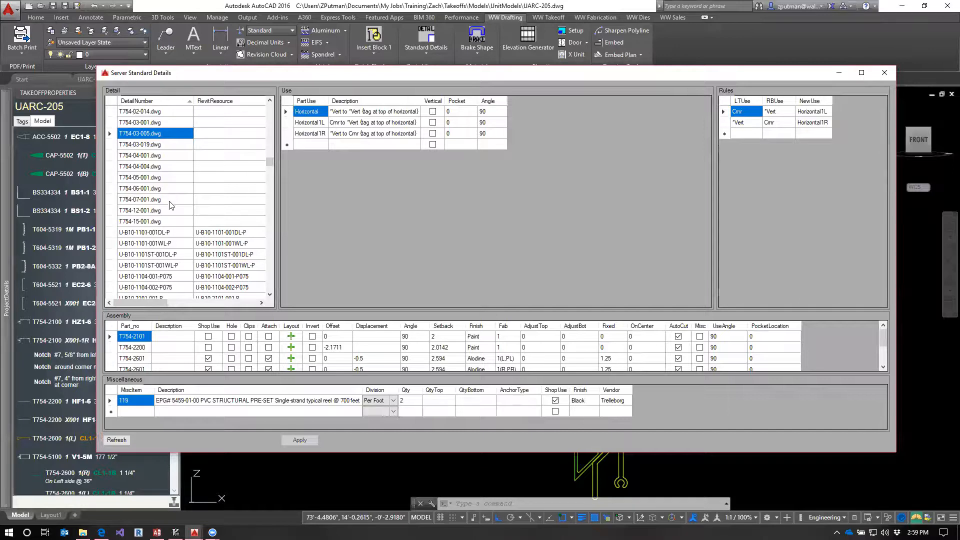
# Compare the uses and rules of T754-03-019.dwg with those of the U-B10 and U-DBC standard details, including U-B10-5106-001-P100.
pyautogui.click(170, 201)
pyautogui.click(170, 143)
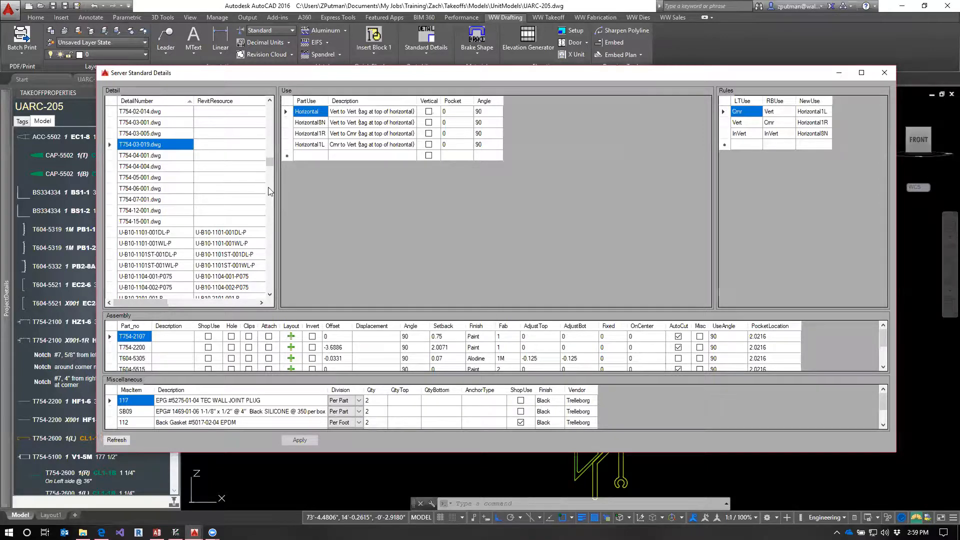
pyautogui.click(161, 232)
pyautogui.scroll(-6, 192, 243)
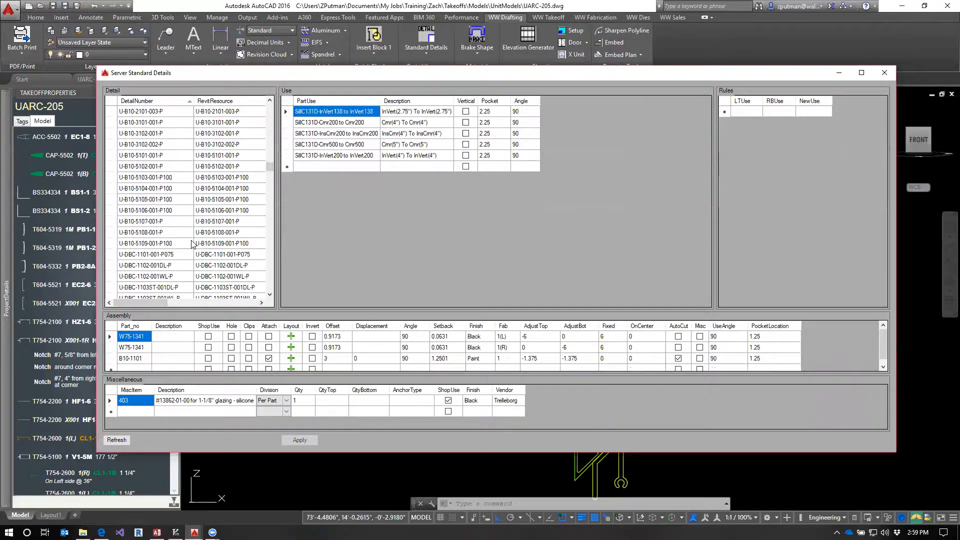
pyautogui.click(165, 210)
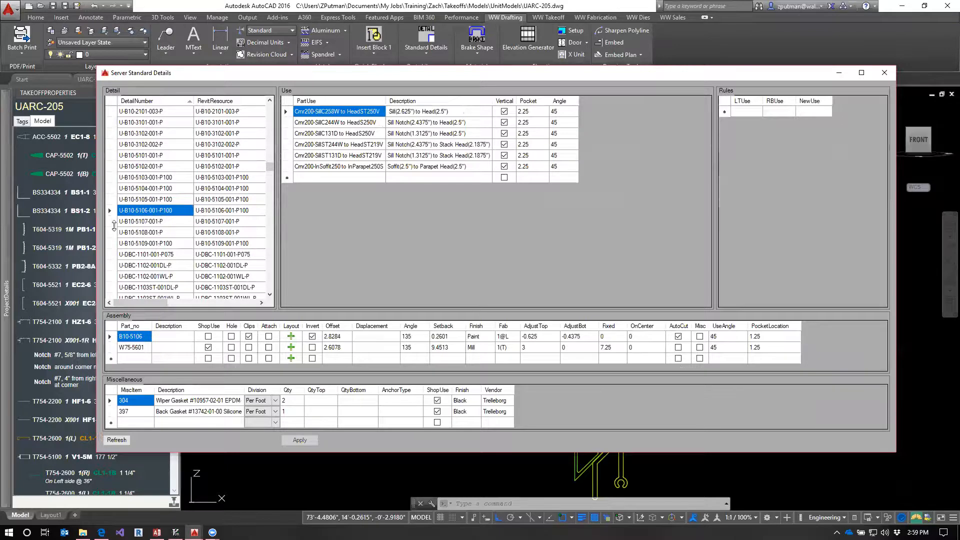
pyautogui.click(138, 243)
pyautogui.click(161, 265)
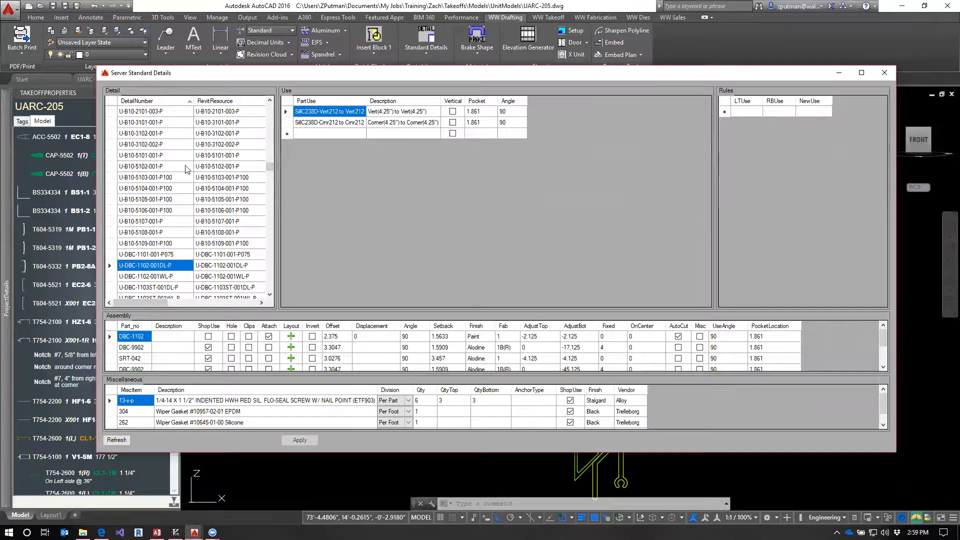
pyautogui.click(165, 210)
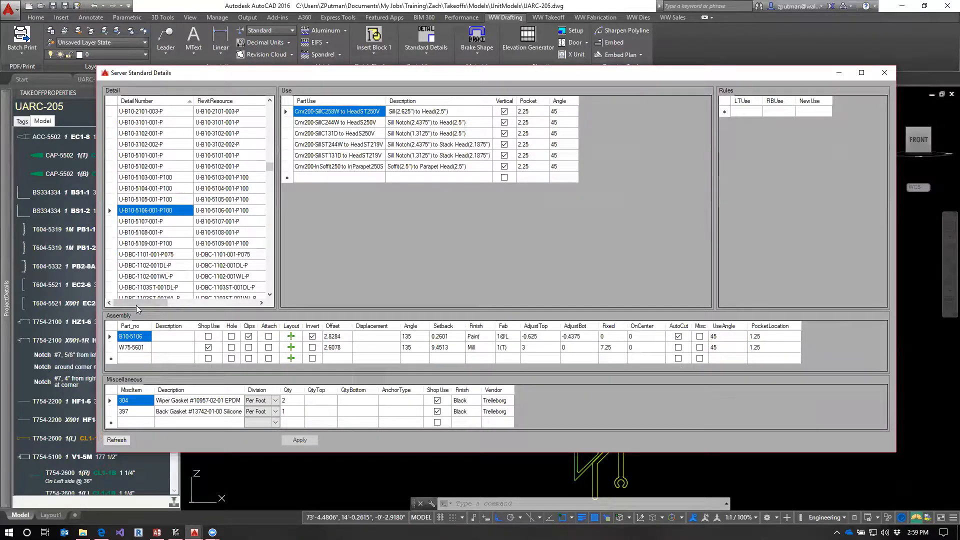
pyautogui.click(170, 278)
pyautogui.scroll(-10, 185, 287)
pyautogui.scroll(-20, 195, 288)
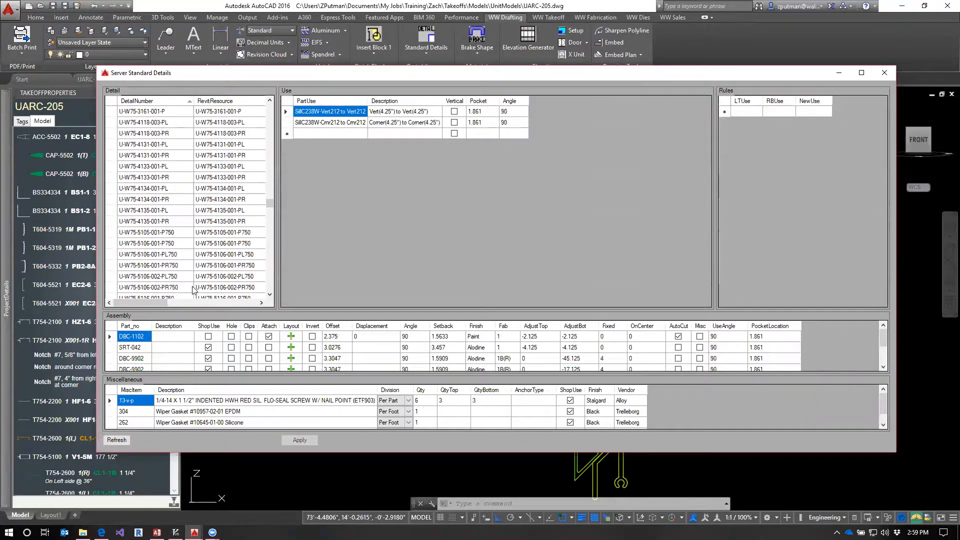
# Return to the start of the detail list and review the uses of 6.00, 604R-01-001.dwg, 343418A and 314ST-001.
pyautogui.moveTo(269, 217); pyautogui.dragTo(269, 104)
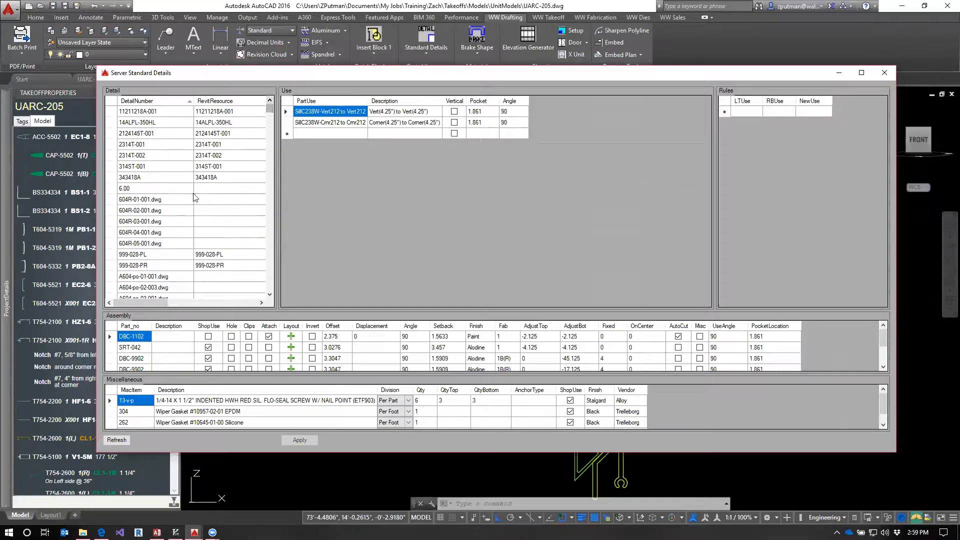
pyautogui.click(144, 199)
pyautogui.click(144, 191)
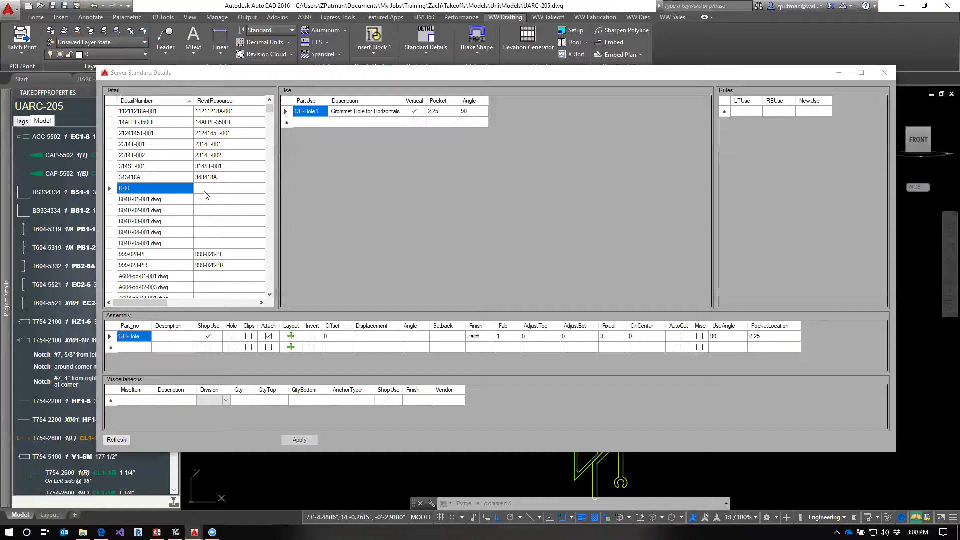
pyautogui.click(178, 199)
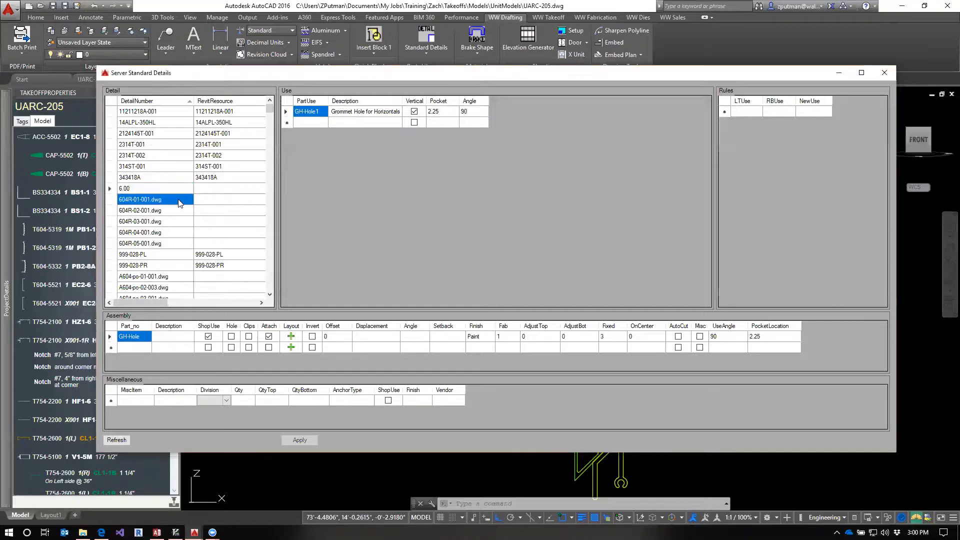
pyautogui.click(156, 188)
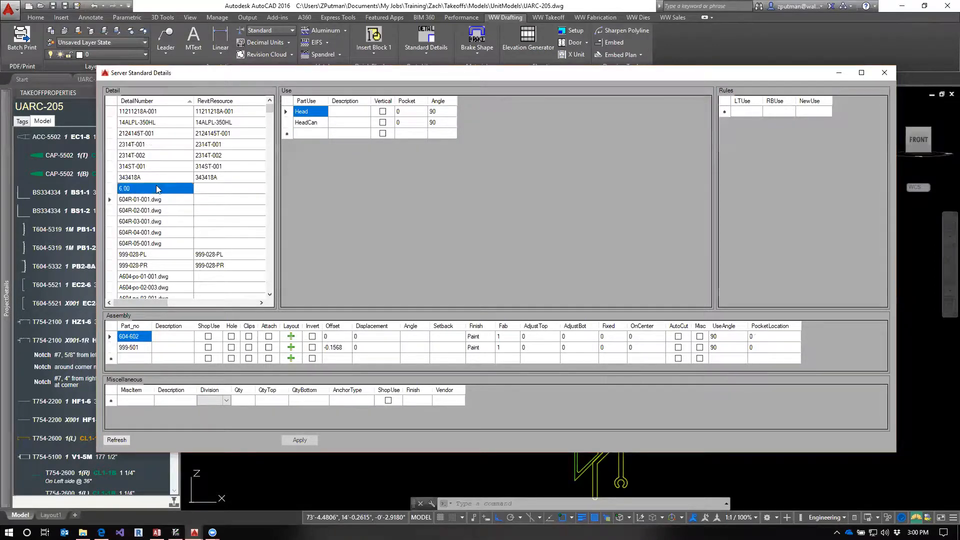
pyautogui.click(160, 177)
pyautogui.click(162, 165)
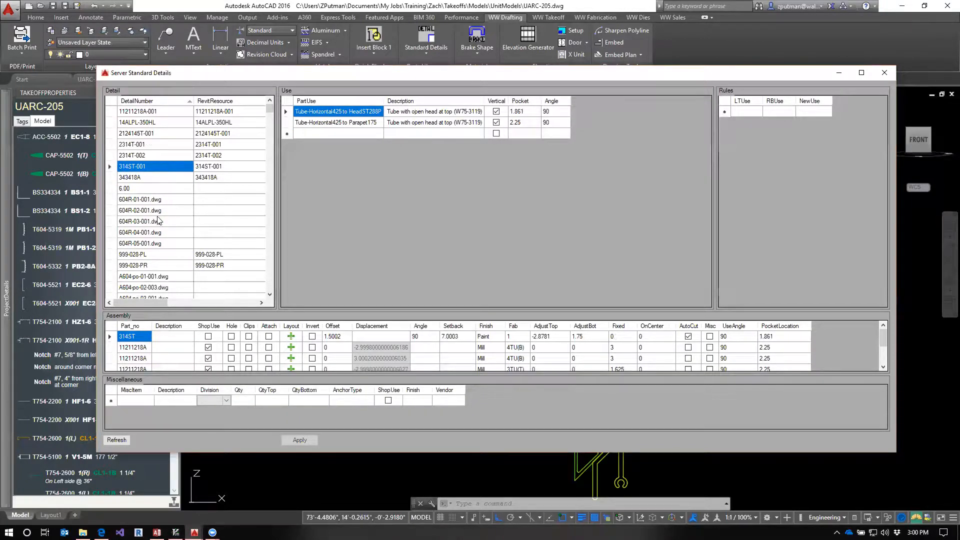
# Review the uses and rules of standard details T754-01-001.dwg through T754-04-004.dwg, ending on T754-03-019.dwg.
pyautogui.scroll(-5, 165, 240)
pyautogui.moveTo(269, 112); pyautogui.dragTo(264, 161)
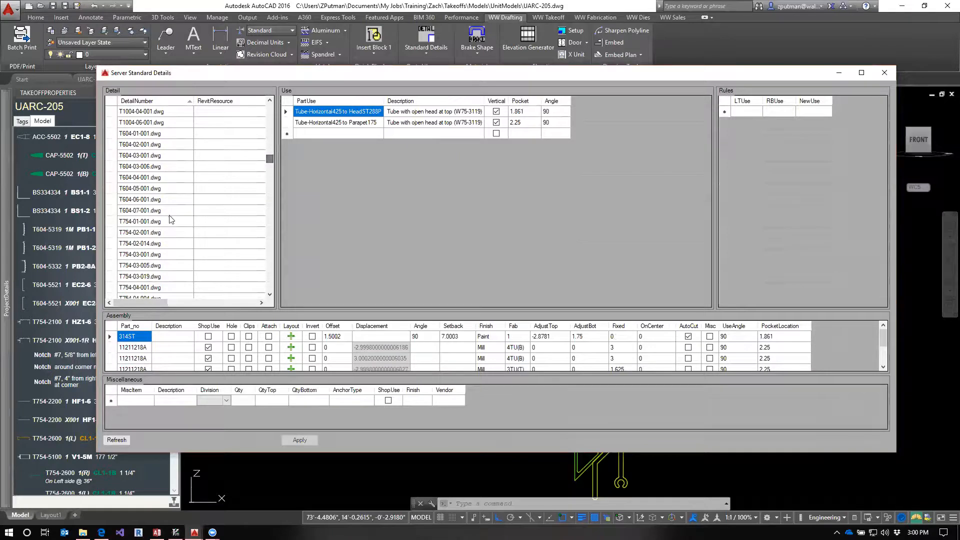
pyautogui.click(156, 223)
pyautogui.scroll(-2, 165, 242)
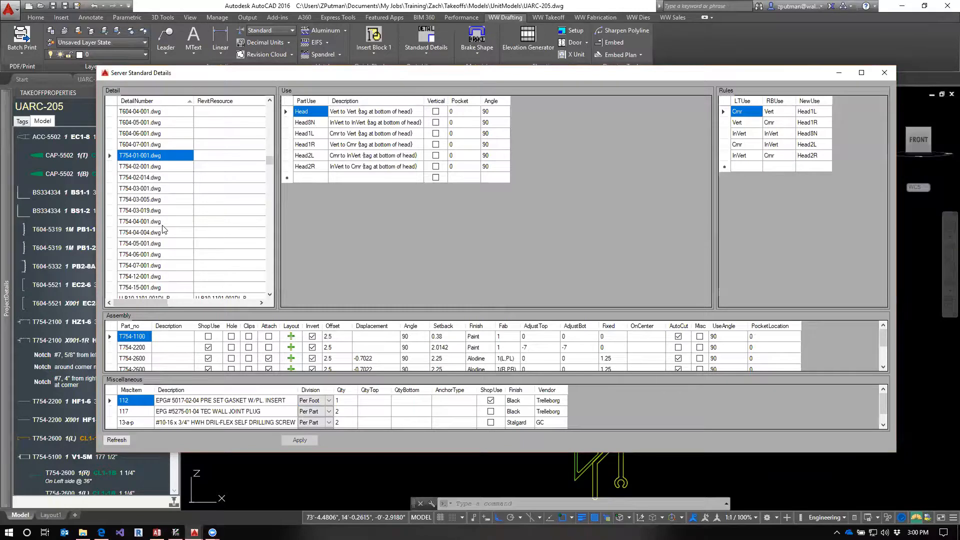
pyautogui.click(157, 167)
pyautogui.click(161, 178)
pyautogui.click(162, 189)
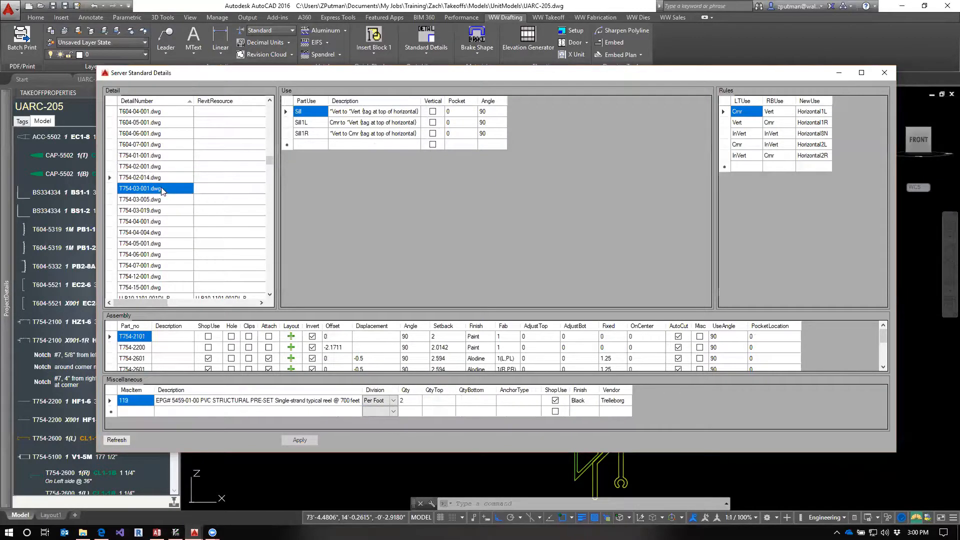
pyautogui.click(163, 201)
pyautogui.click(163, 212)
pyautogui.click(163, 223)
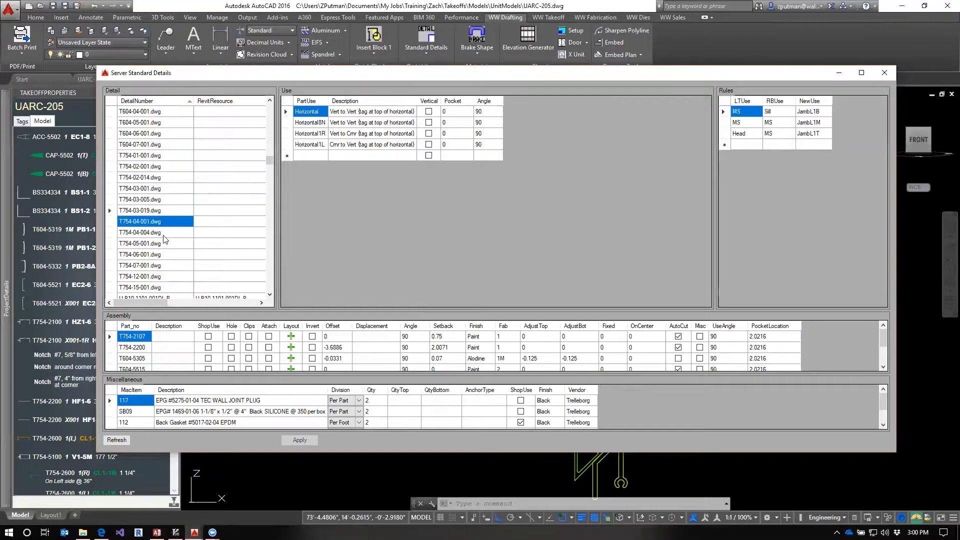
pyautogui.click(164, 234)
pyautogui.click(163, 213)
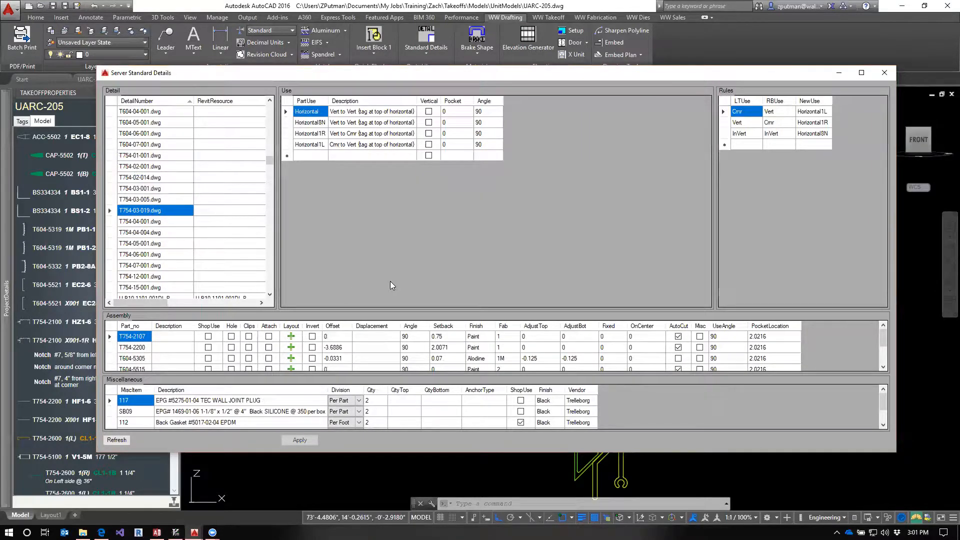
# Close the Server Standard Details and examine the model's horizontals from the vertical mullion to the angled corner.
pyautogui.click(883, 73)
pyautogui.scroll(-3, 638, 342)
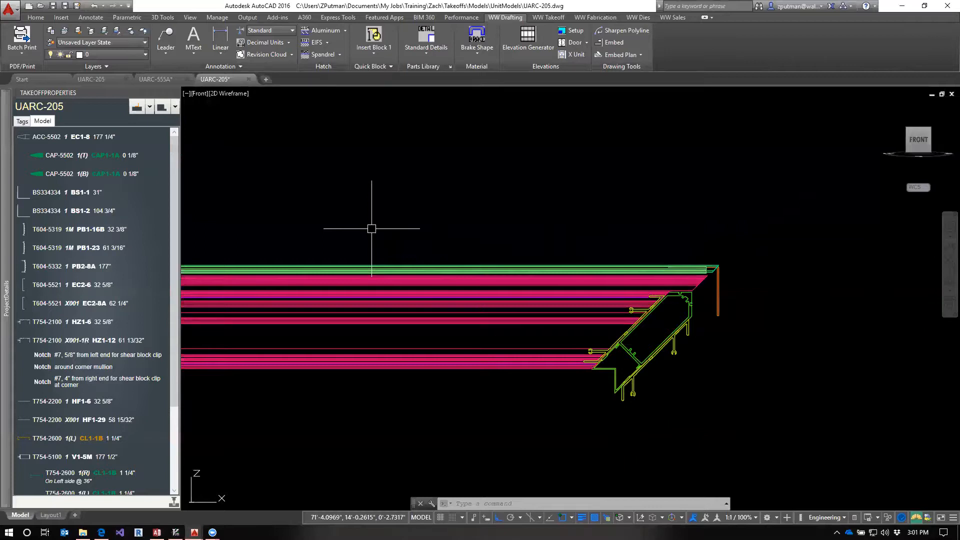
pyautogui.scroll(-4, 467, 197)
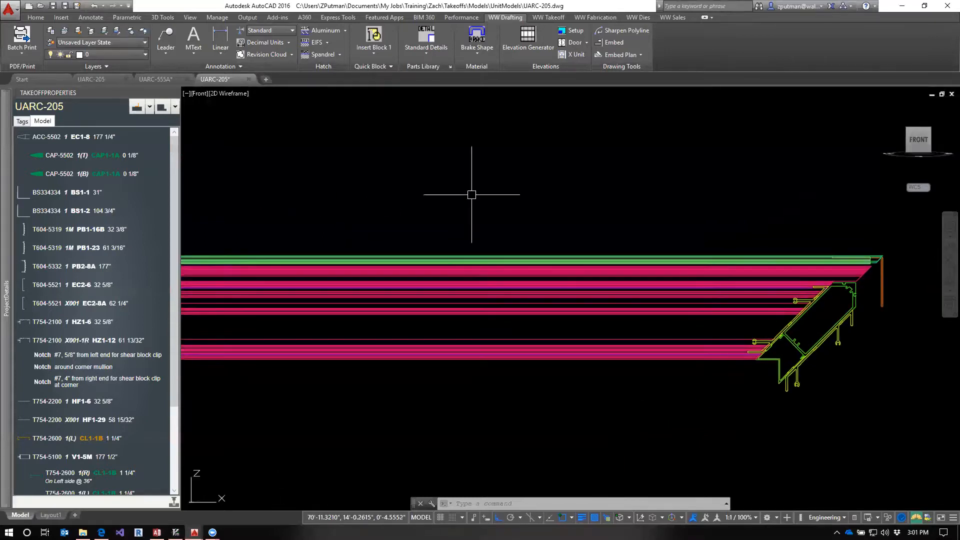
pyautogui.moveTo(364, 176); pyautogui.dragTo(468, 215, button='middle')
pyautogui.scroll(5, 466, 247)
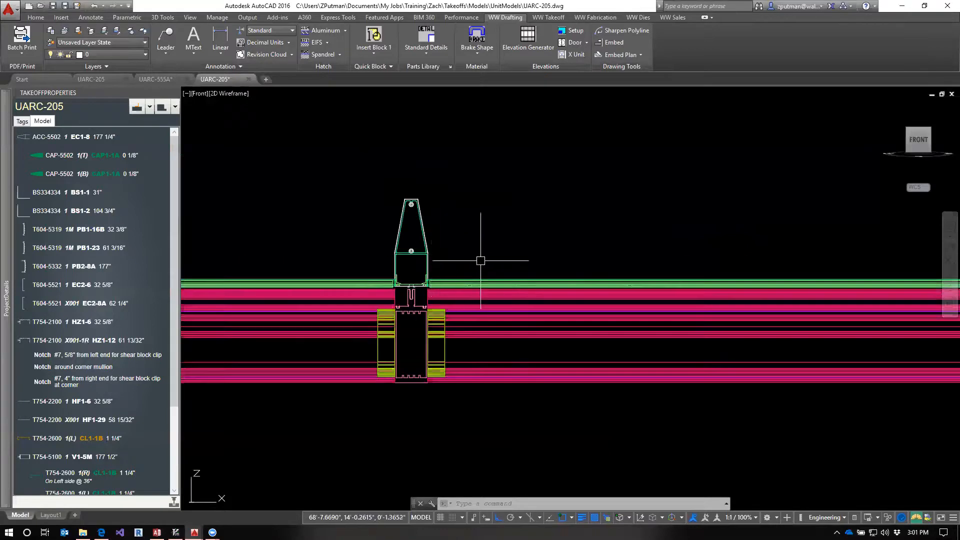
pyautogui.moveTo(590, 240); pyautogui.dragTo(442, 203, button='middle')
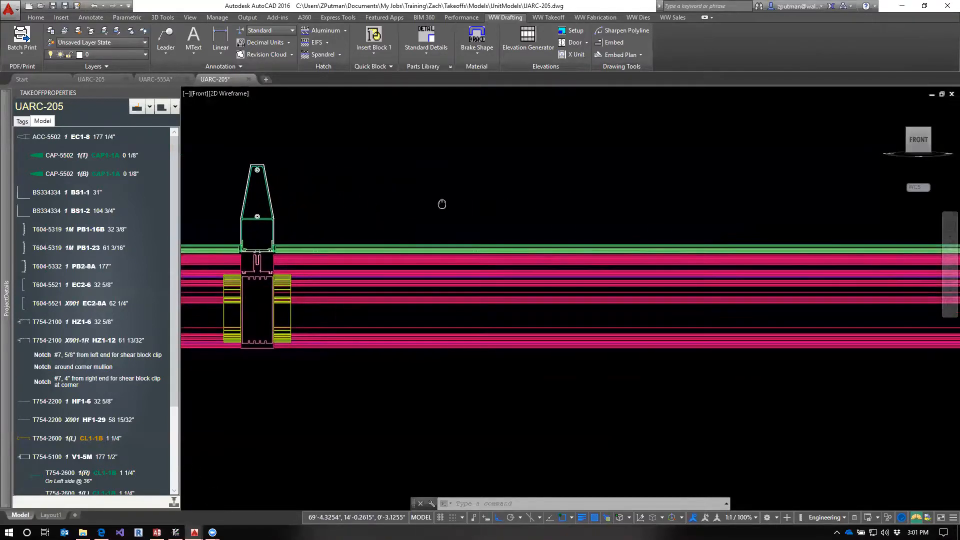
pyautogui.scroll(-2, 442, 203)
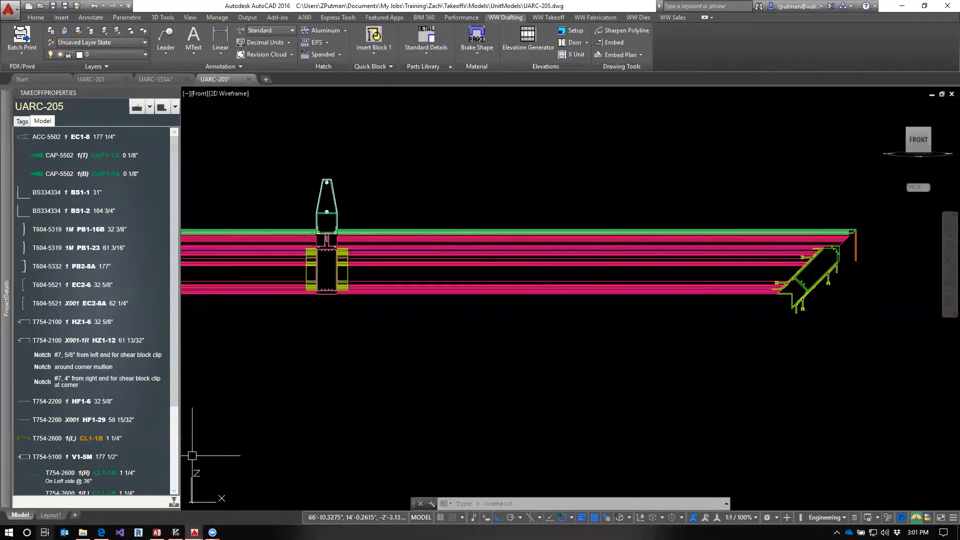
# Switch to the Lessons page in Edge, highlight the homework line about Autocut and Rules, and return to AutoCAD.
pyautogui.click(102, 532)
pyautogui.moveTo(46, 449); pyautogui.dragTo(320, 446)
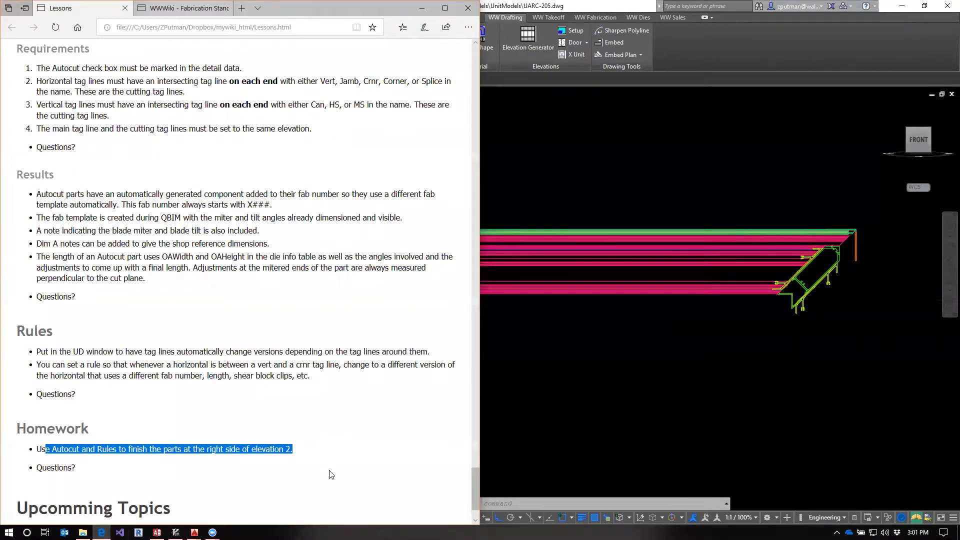
pyautogui.click(820, 282)
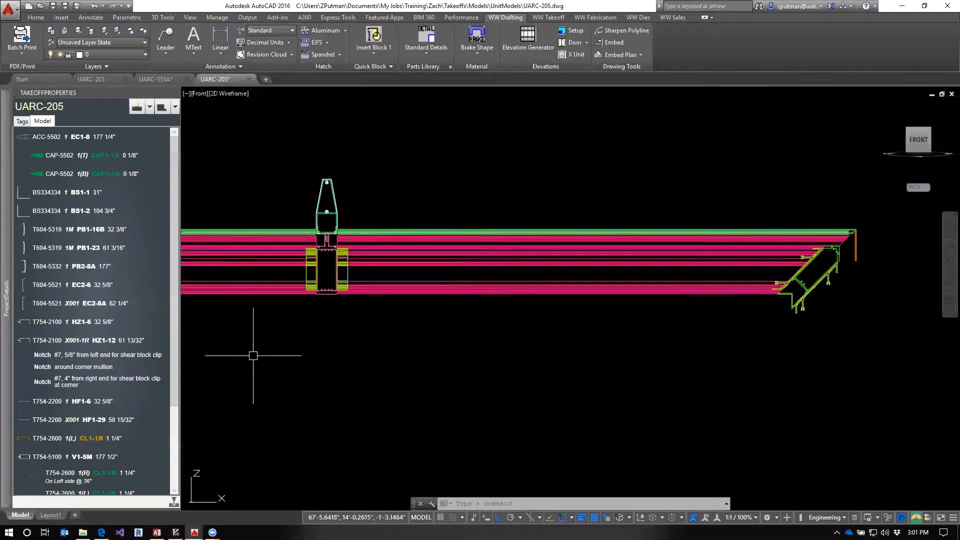
# Open the project details and compare the rules and assembly parts of detail 1\5.06's Horizontal and HorizontalR uses.
pyautogui.moveTo(3, 352)
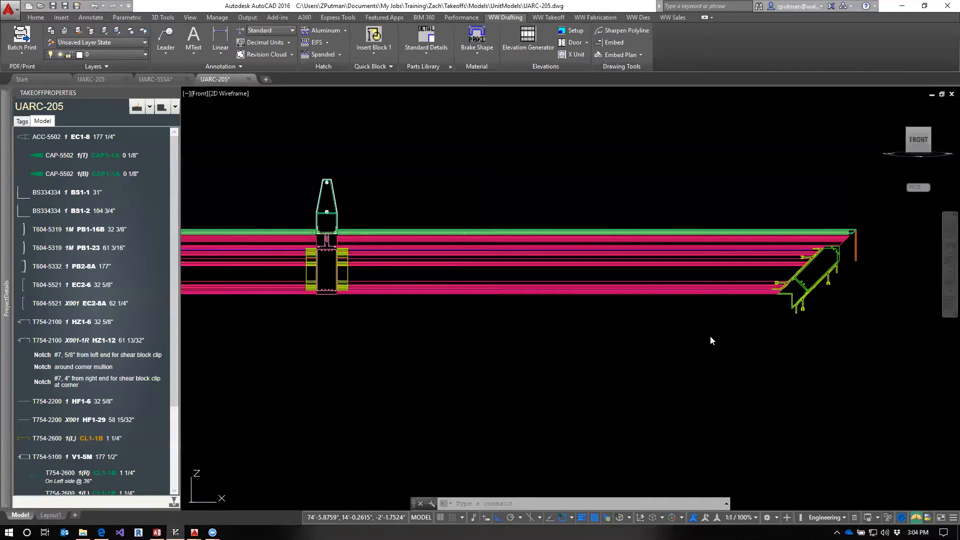
pyautogui.moveTo(6, 321)
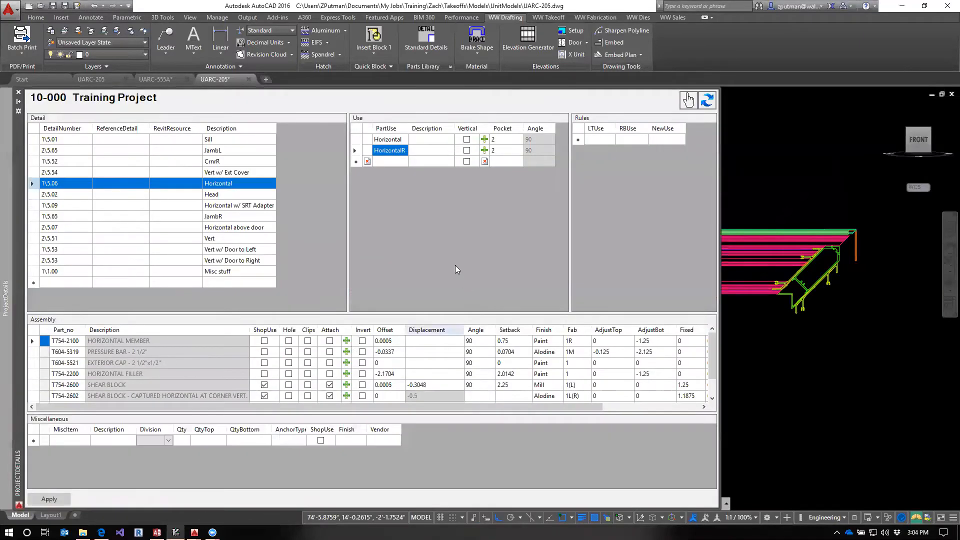
pyautogui.click(387, 139)
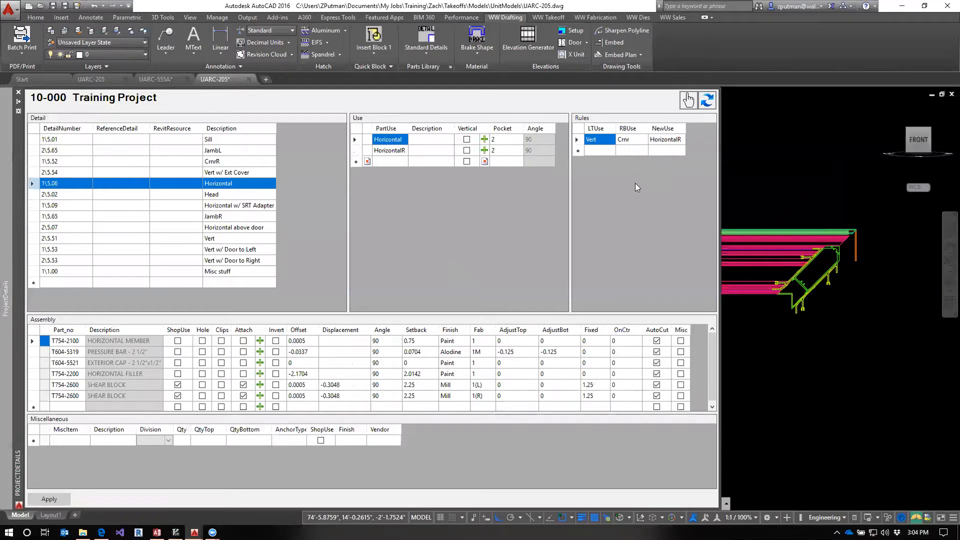
pyautogui.click(388, 151)
pyautogui.click(392, 141)
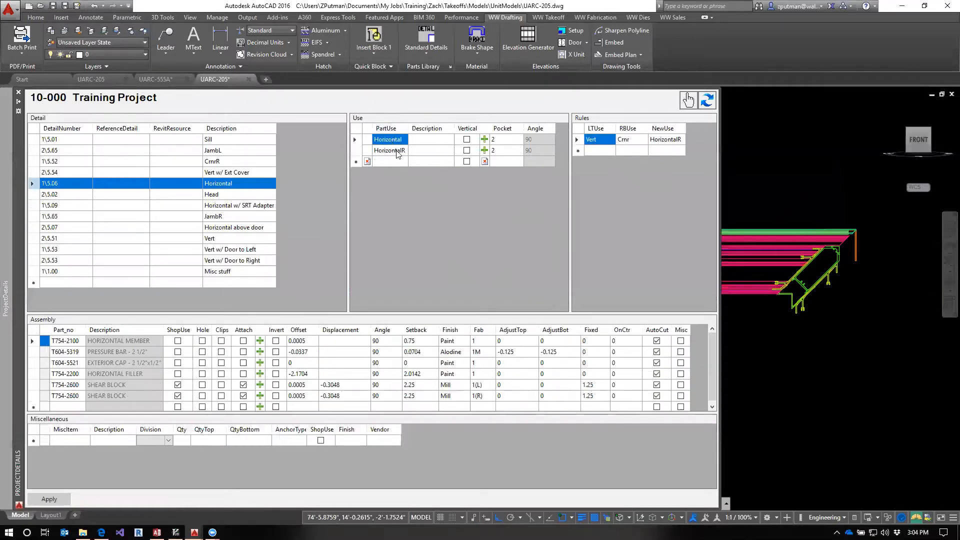